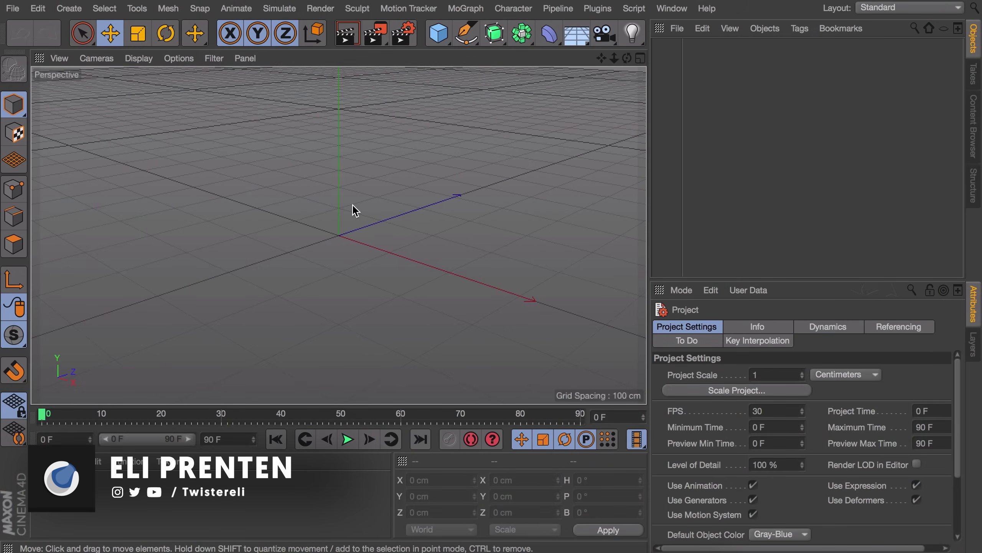
# - Add a cube with 3 segments along X and Z, and display the scene in Gouraud Shading (Lines)
pyautogui.click(438, 33)
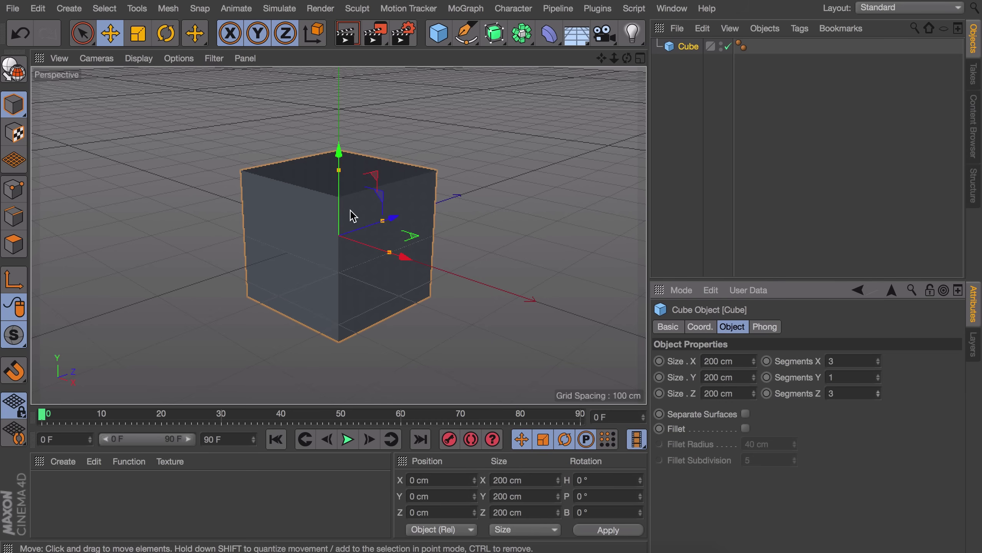
pyautogui.click(138, 58)
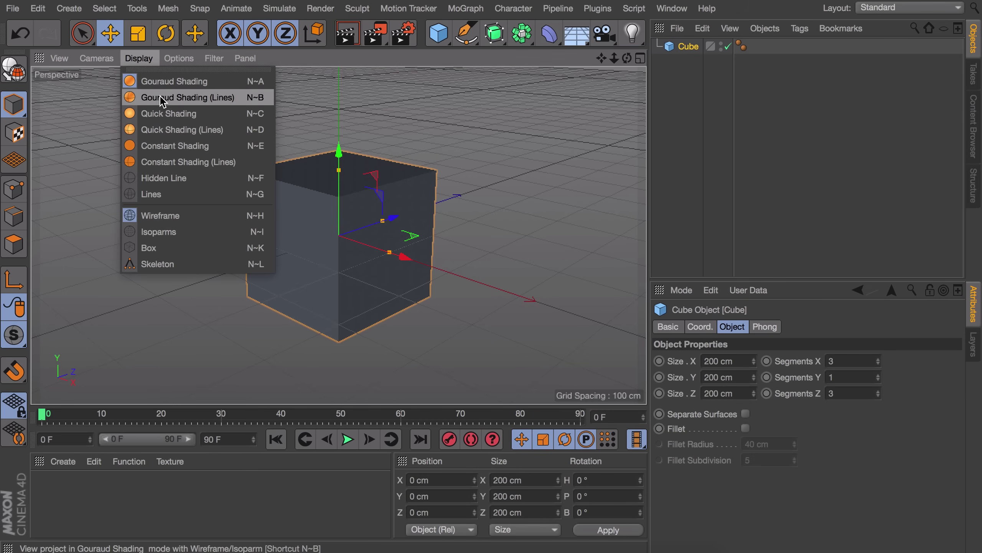
pyautogui.click(225, 106)
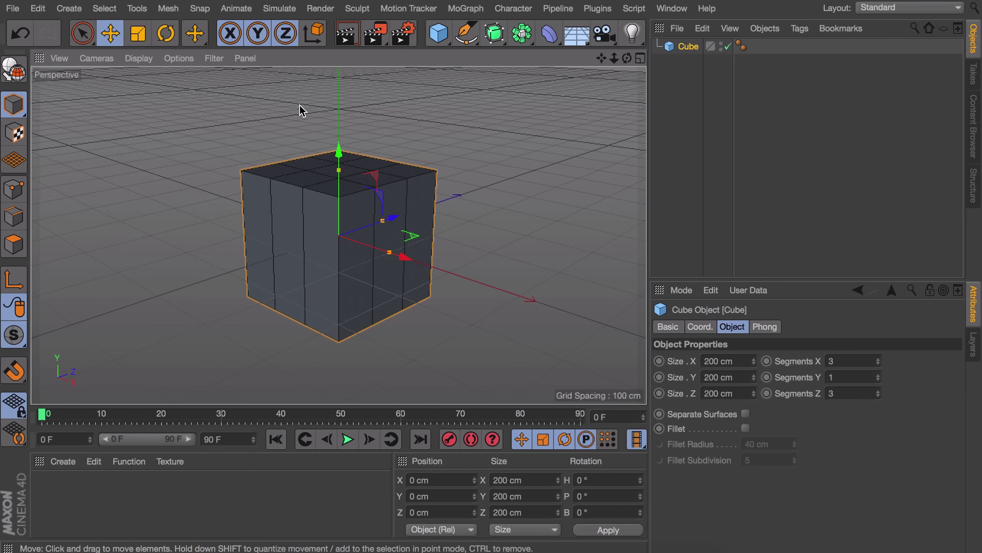
# - Convert the cube to an editable polygon object and select all nine polygons on its upper face
pyautogui.keyDown('alt'); pyautogui.moveTo(355, 171); pyautogui.dragTo(351, 205); pyautogui.keyUp('alt')
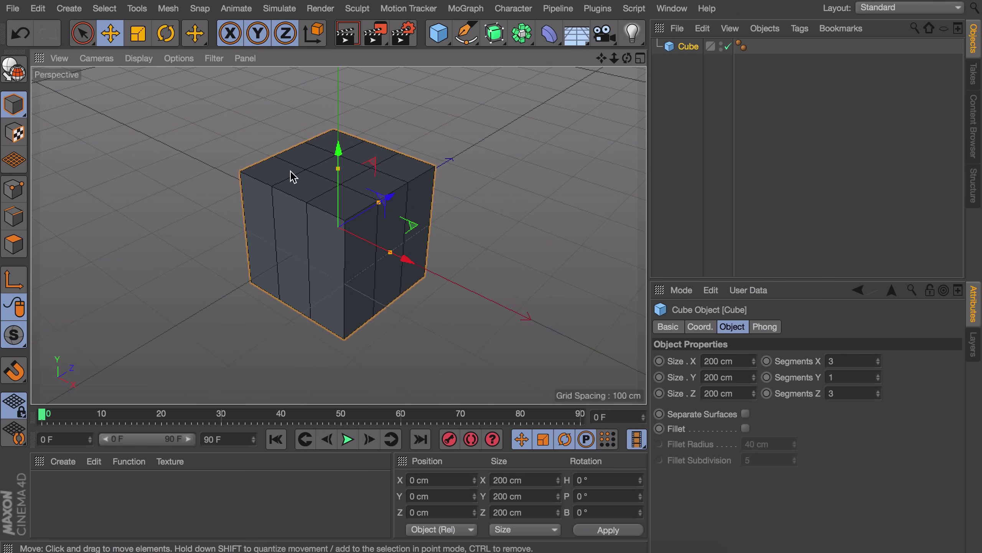
pyautogui.click(15, 72)
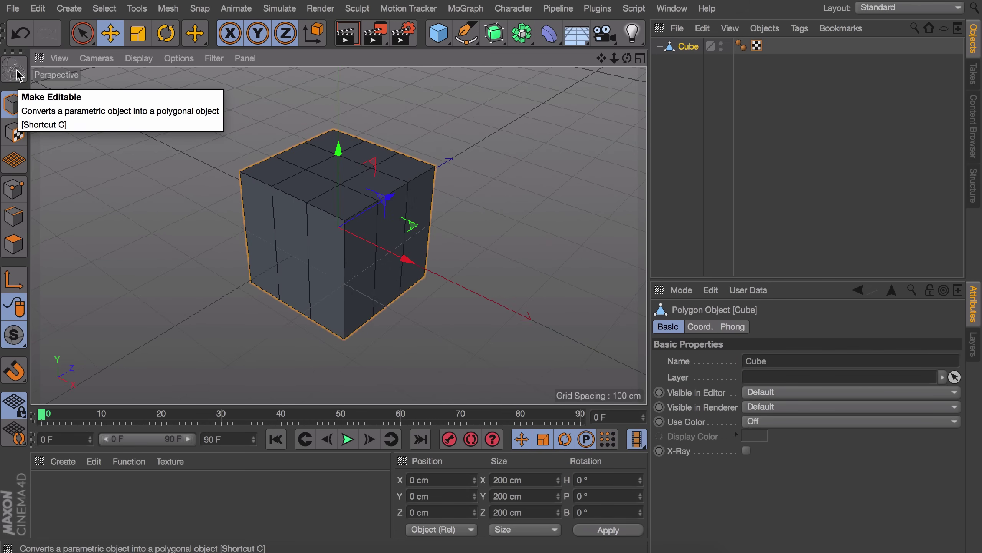
pyautogui.click(20, 245)
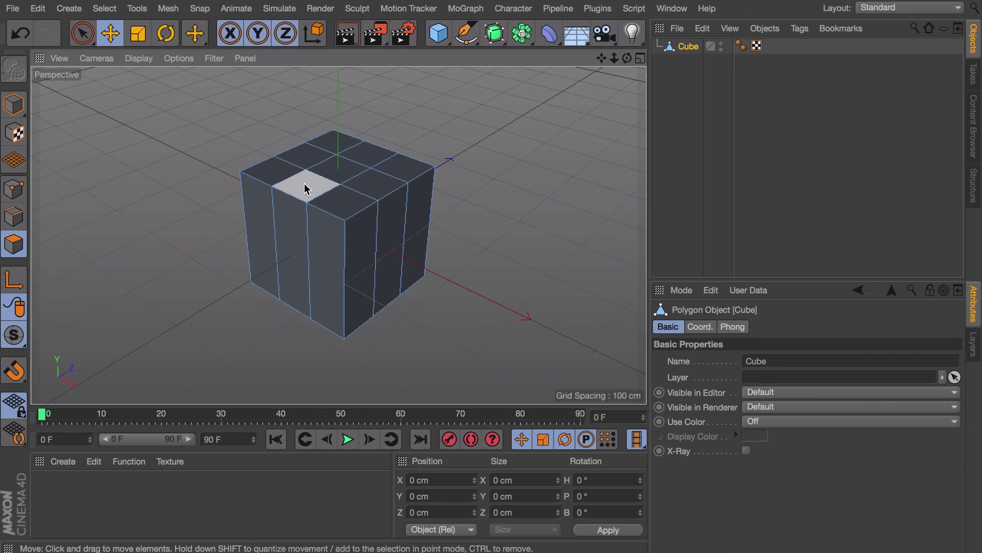
pyautogui.press('9')
pyautogui.moveTo(329, 176)
pyautogui.mouseDown()
pyautogui.moveTo(317, 190)
pyautogui.moveTo(368, 149)
pyautogui.moveTo(408, 168)
pyautogui.mouseUp()
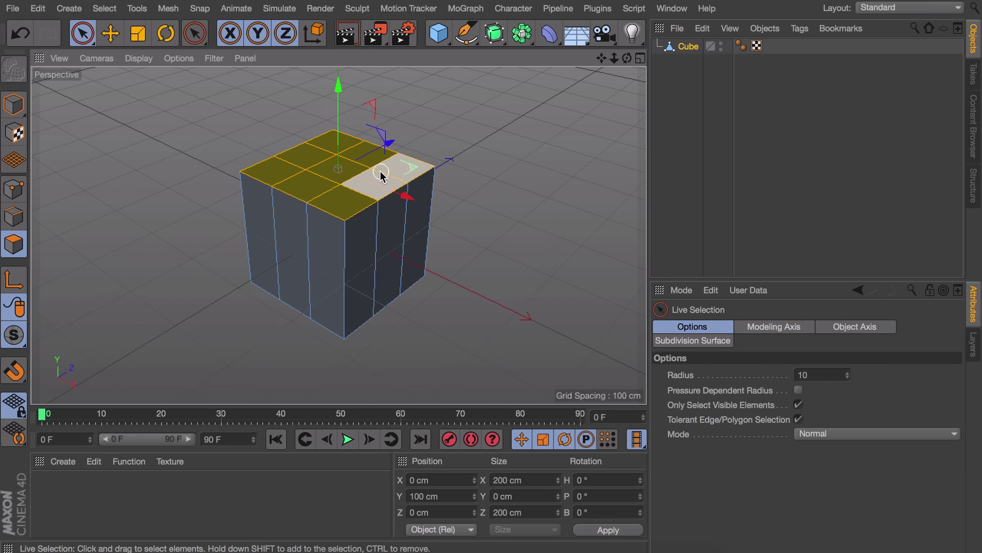
# - Raise the selected polygons to about 250 cm in Y and scale them down uniformly to about 161 cm wide
pyautogui.moveTo(339, 202)
pyautogui.keyDown('alt'); pyautogui.mouseDown()
pyautogui.moveTo(359, 129)
pyautogui.moveTo(329, 63)
pyautogui.moveTo(329, 25)
pyautogui.mouseUp(); pyautogui.keyUp('alt')
pyautogui.keyDown('alt'); pyautogui.moveTo(337, 179); pyautogui.dragTo(334, 207, button='right'); pyautogui.keyUp('alt')
pyautogui.keyDown('alt'); pyautogui.moveTo(336, 212); pyautogui.dragTo(302, 329); pyautogui.keyUp('alt')
pyautogui.press('t')
pyautogui.moveTo(465, 254); pyautogui.dragTo(286, 323)
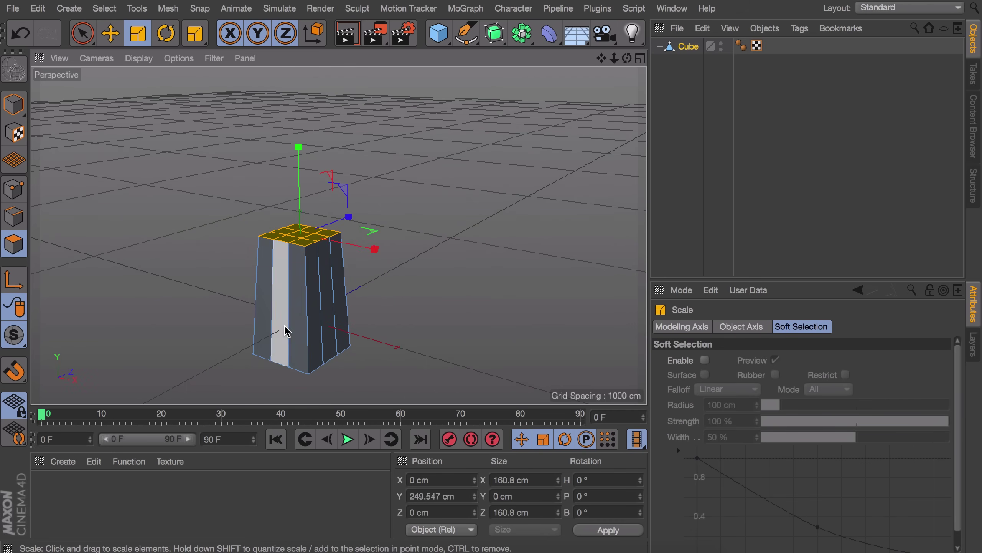
# - Extrude the tower's upper face about 20 cm and scale it out to about 185 cm wide to form a flared ledge
pyautogui.keyDown('alt'); pyautogui.moveTo(294, 248); pyautogui.dragTo(278, 290); pyautogui.keyUp('alt')
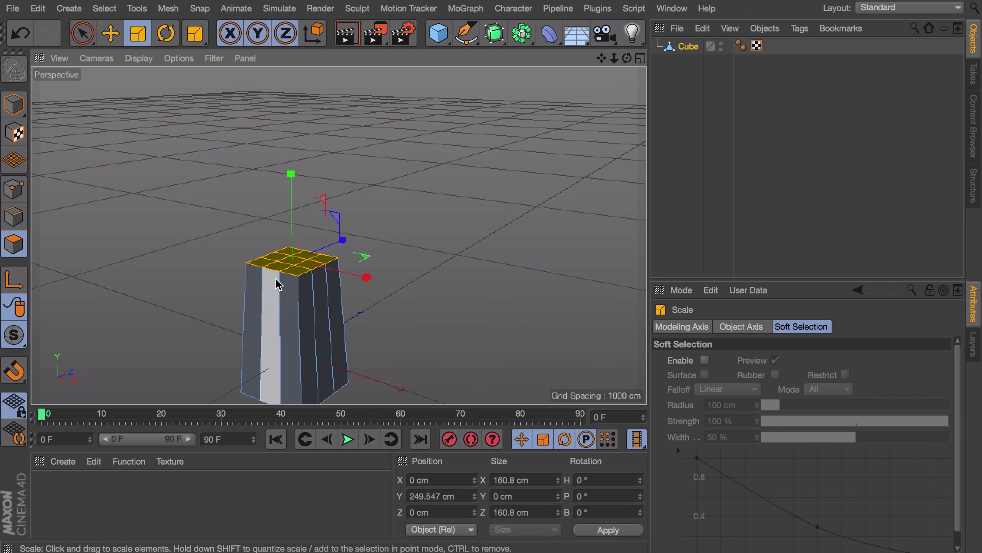
pyautogui.press('d')
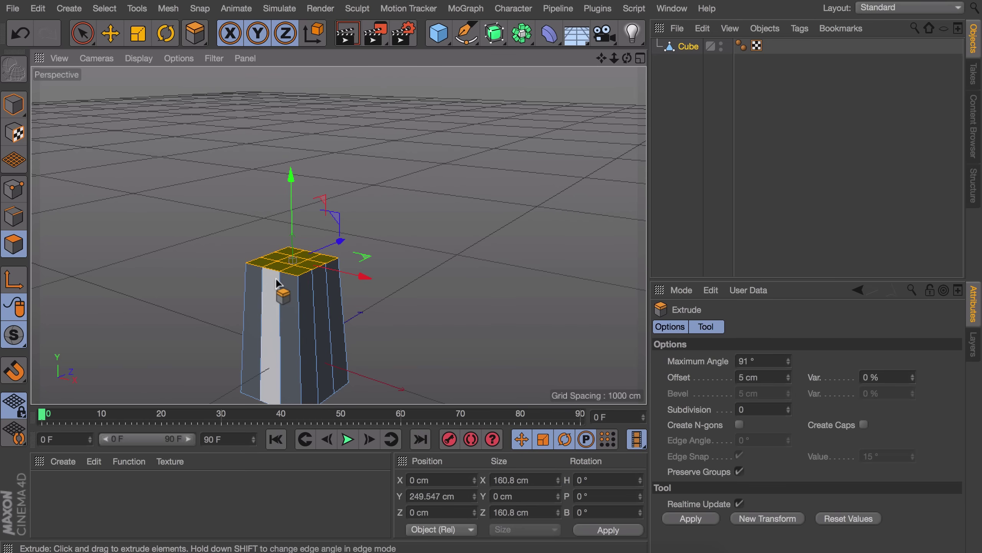
pyautogui.scroll(4, 277, 279)
pyautogui.moveTo(278, 235); pyautogui.dragTo(291, 235)
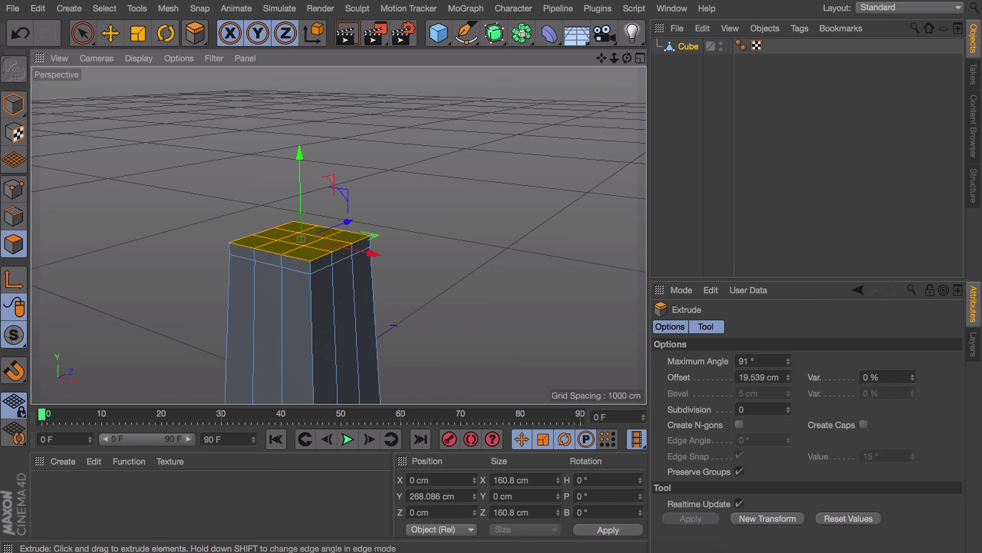
pyautogui.press('t')
pyautogui.moveTo(402, 237); pyautogui.dragTo(285, 272)
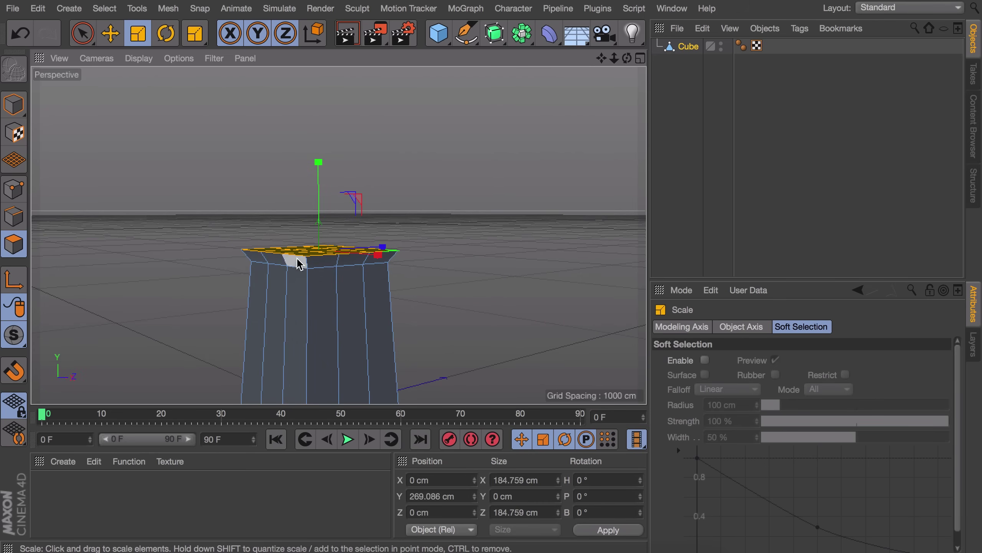
# - Inset the tower's upper face with Extrude Inner, leaving a wide rim around a smaller central area
pyautogui.keyDown('alt'); pyautogui.moveTo(290, 260); pyautogui.dragTo(328, 211); pyautogui.keyUp('alt')
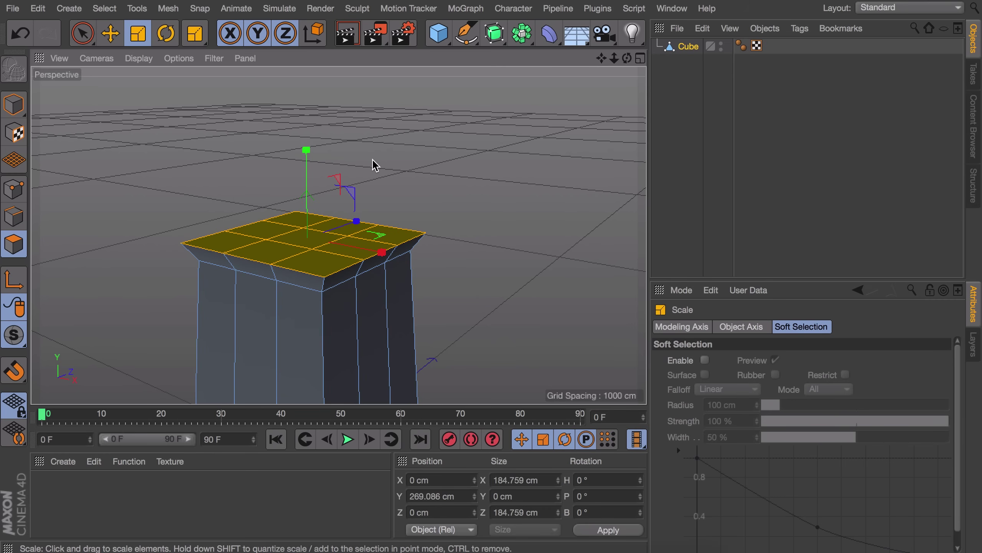
pyautogui.press('i')
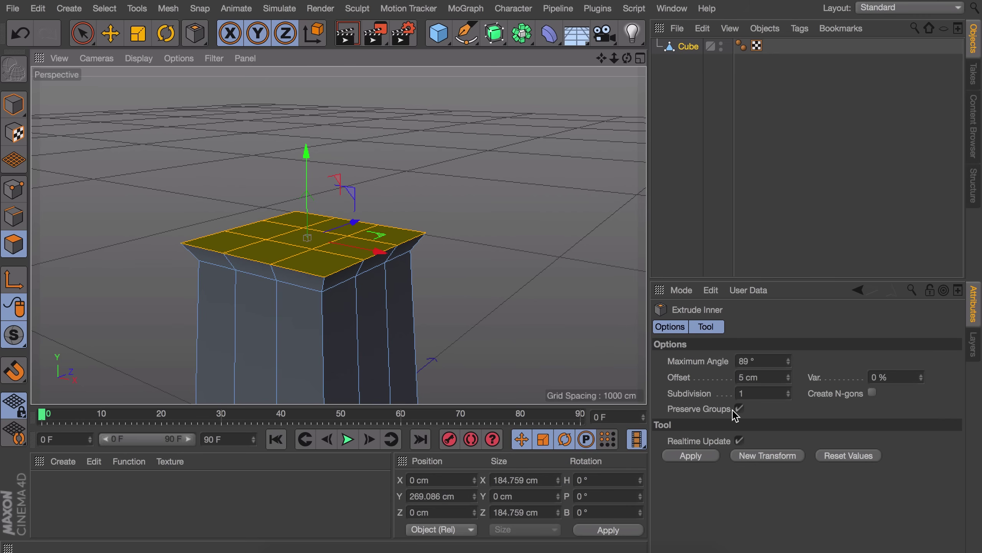
pyautogui.moveTo(480, 209); pyautogui.dragTo(511, 209)
pyautogui.moveTo(448, 218); pyautogui.dragTo(398, 324)
pyautogui.hotkey('ctrl', 'z')
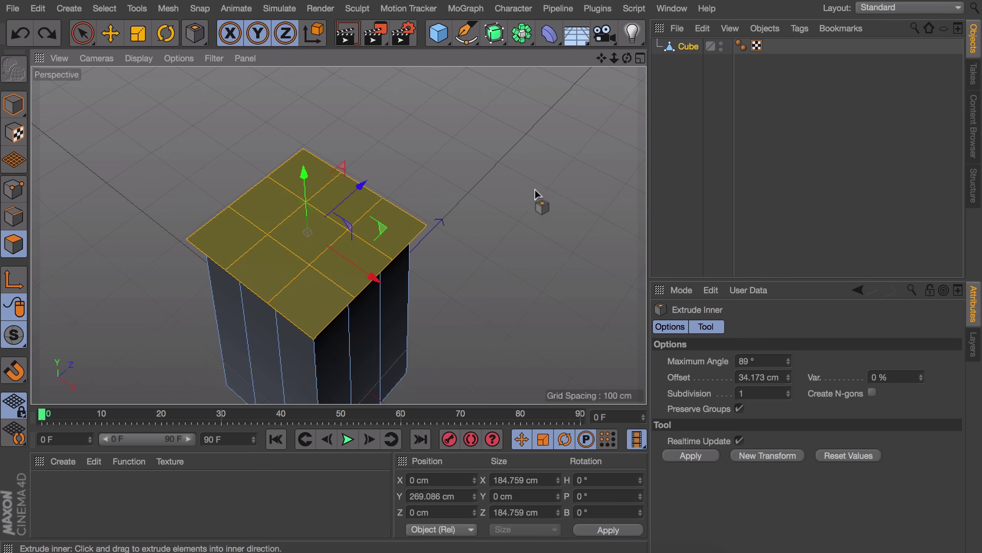
pyautogui.moveTo(445, 247); pyautogui.dragTo(372, 248)
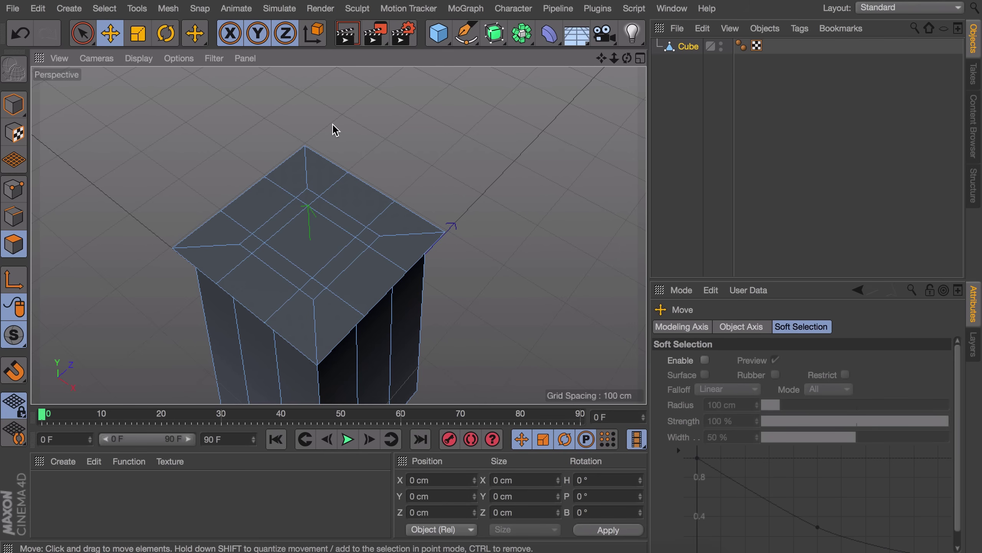
# - Loop-select the rim polygons around the tower's center and extrude them upward about 30 cm
pyautogui.press('u')
pyautogui.press('l')
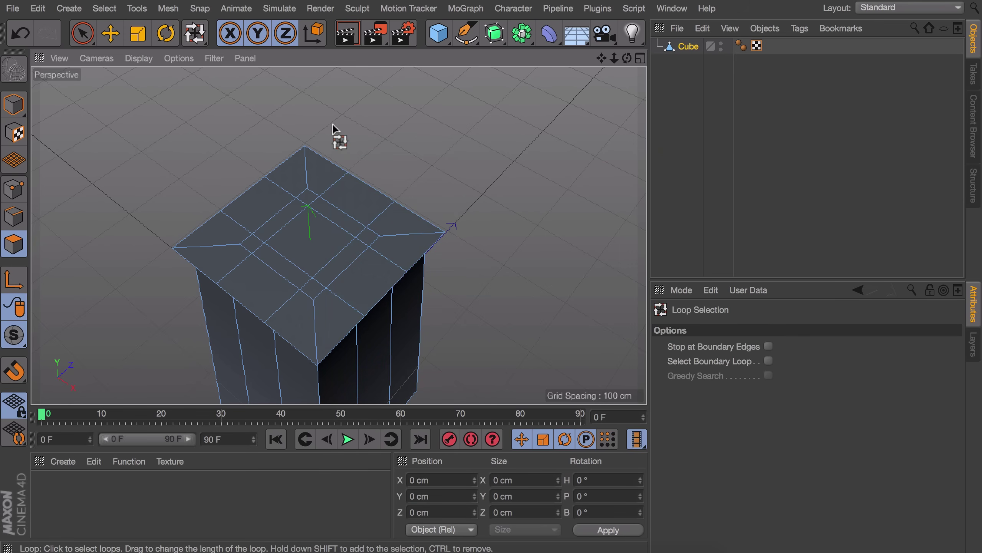
pyautogui.click(303, 165)
pyautogui.keyDown('alt'); pyautogui.moveTo(307, 173); pyautogui.dragTo(404, 123); pyautogui.keyUp('alt')
pyautogui.press('d')
pyautogui.keyDown('alt'); pyautogui.moveTo(317, 192); pyautogui.dragTo(248, 274); pyautogui.keyUp('alt')
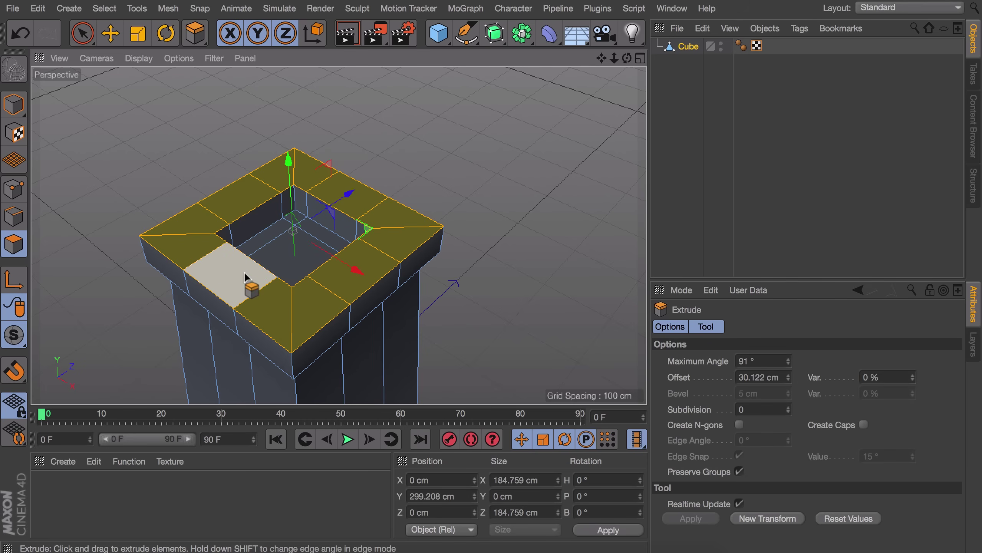
# - Deselect the middle polygon on each side of the rim and extrude the four corners upward about 33 cm
pyautogui.keyDown('ctrl'); pyautogui.click(244, 277); pyautogui.keyUp('ctrl')
pyautogui.keyDown('ctrl'); pyautogui.click(237, 193); pyautogui.keyUp('ctrl')
pyautogui.keyDown('ctrl'); pyautogui.click(362, 194); pyautogui.keyUp('ctrl')
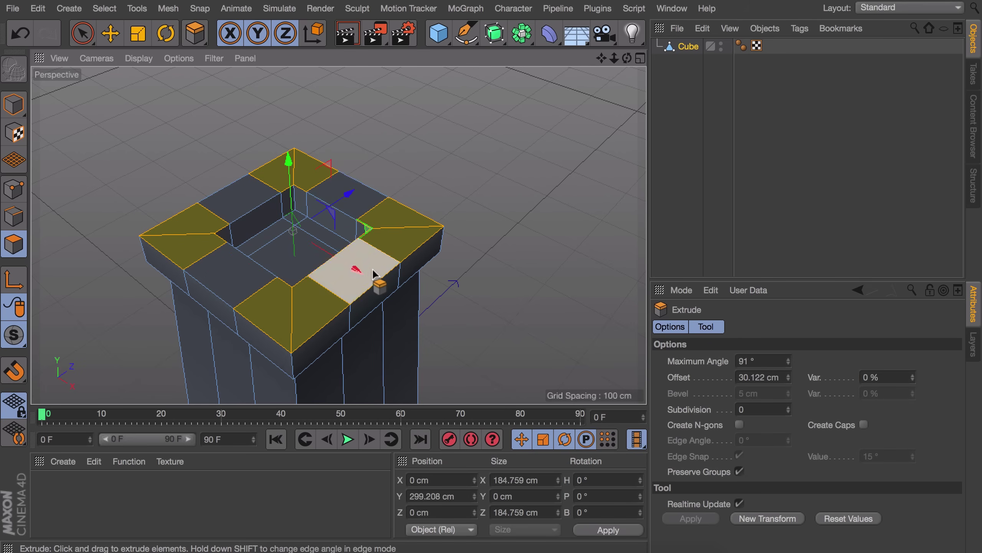
pyautogui.moveTo(435, 267); pyautogui.dragTo(463, 268)
# - Bevel the upper faces of the four corner battlements with subdivision 1, an offset of about 14.7 cm and 0 cm extrusion
pyautogui.keyDown('alt'); pyautogui.moveTo(340, 305); pyautogui.dragTo(413, 221); pyautogui.keyUp('alt')
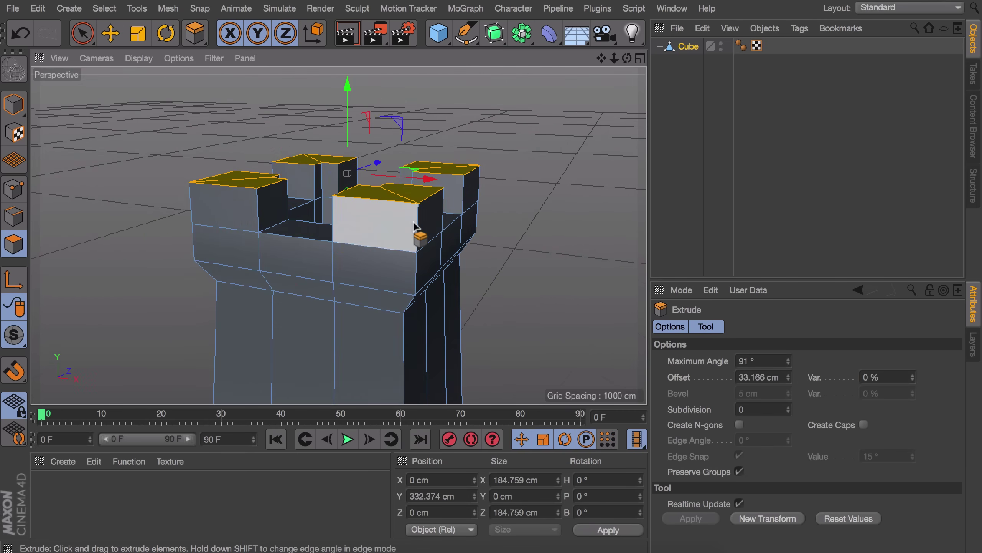
pyautogui.keyDown('alt'); pyautogui.moveTo(376, 267); pyautogui.dragTo(325, 260); pyautogui.keyUp('alt')
pyautogui.keyDown('alt'); pyautogui.moveTo(398, 201); pyautogui.dragTo(368, 233, button='middle'); pyautogui.keyUp('alt')
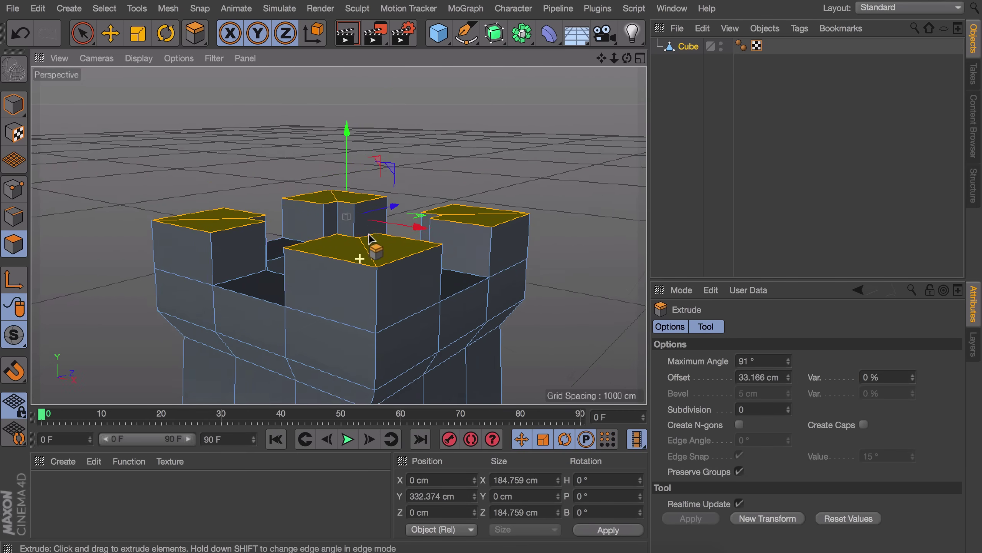
pyautogui.keyDown('alt'); pyautogui.moveTo(368, 233); pyautogui.dragTo(366, 288); pyautogui.keyUp('alt')
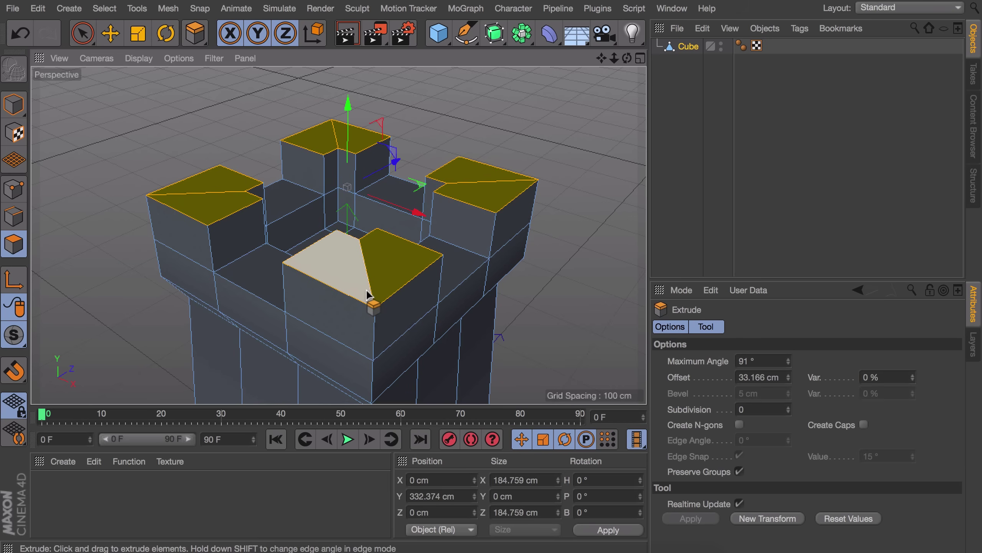
pyautogui.rightClick(366, 288)
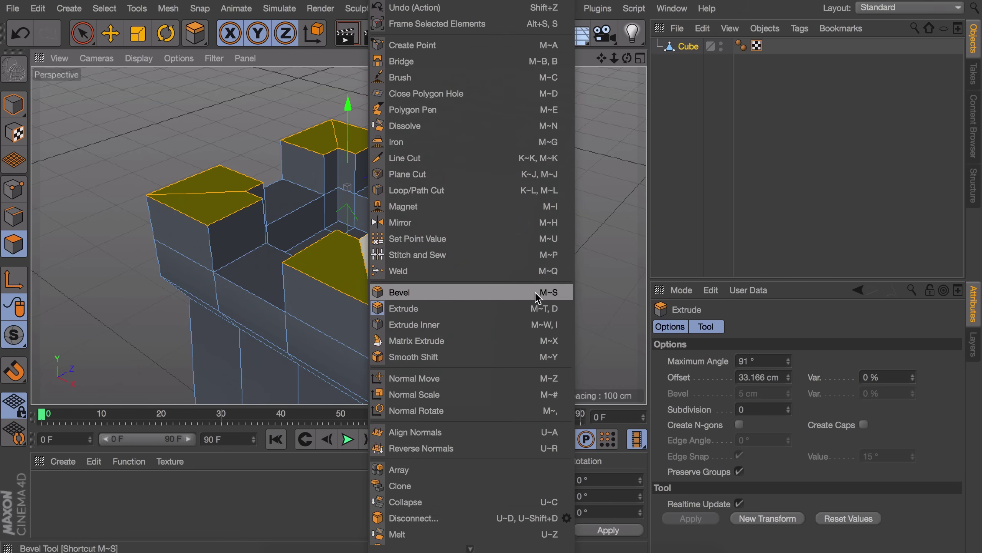
pyautogui.click(557, 291)
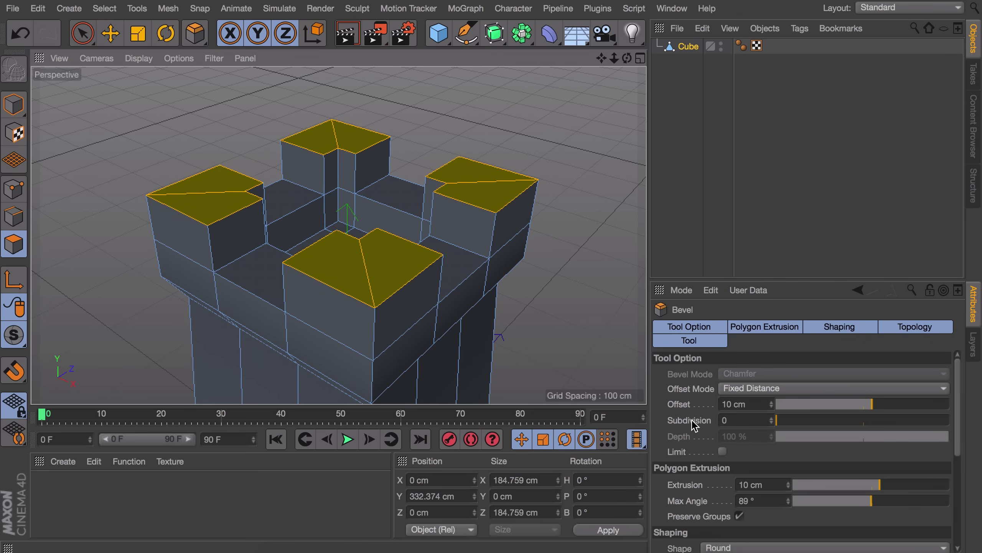
pyautogui.click(772, 418)
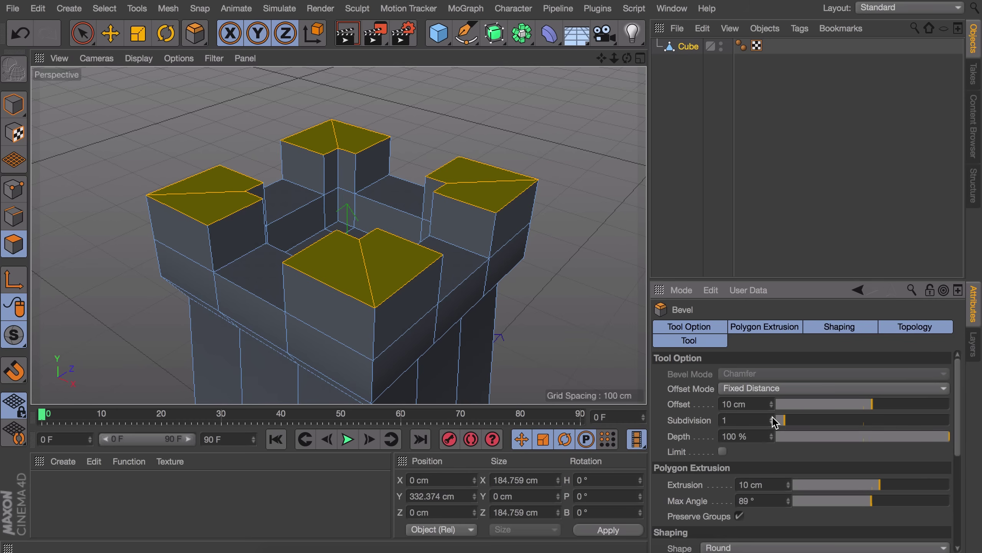
pyautogui.moveTo(386, 270); pyautogui.dragTo(365, 233)
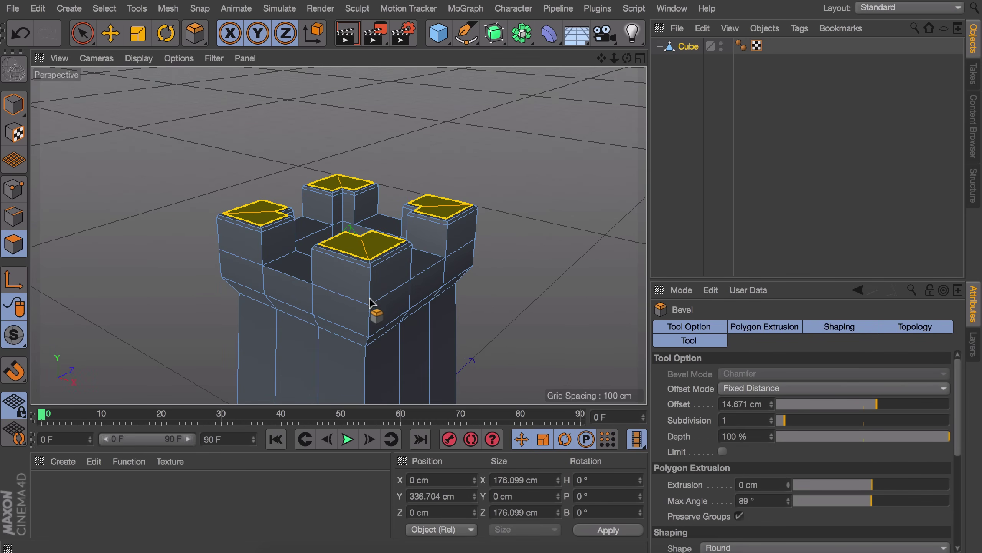
# - Select the vertical edge loops running along the tower's four corners and over the battlements in edge mode
pyautogui.scroll(4, 439, 181)
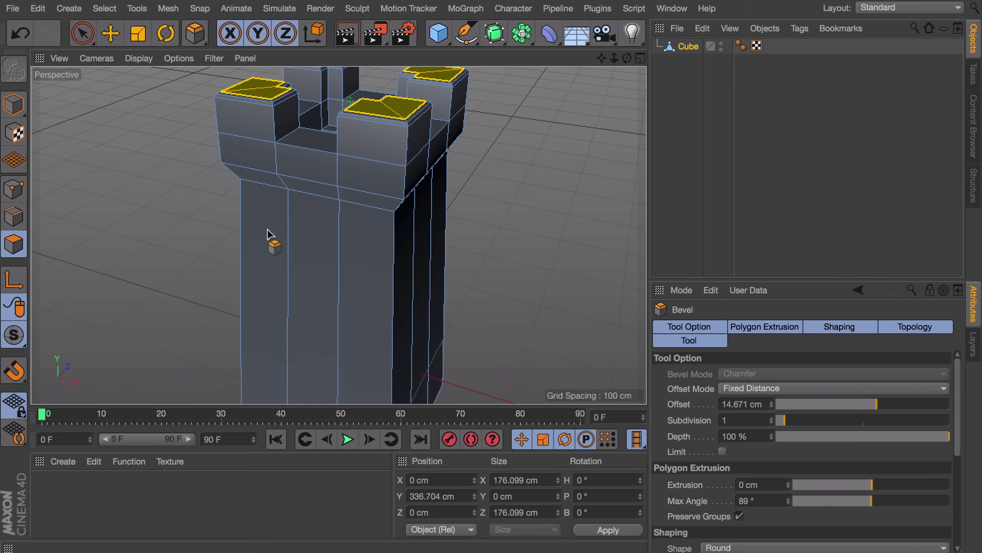
pyautogui.click(14, 216)
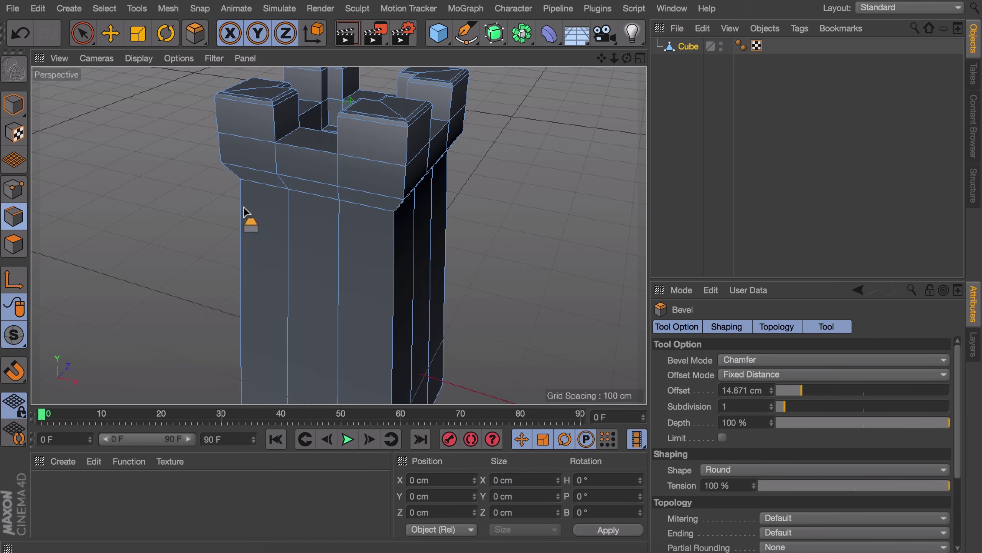
pyautogui.press('e')
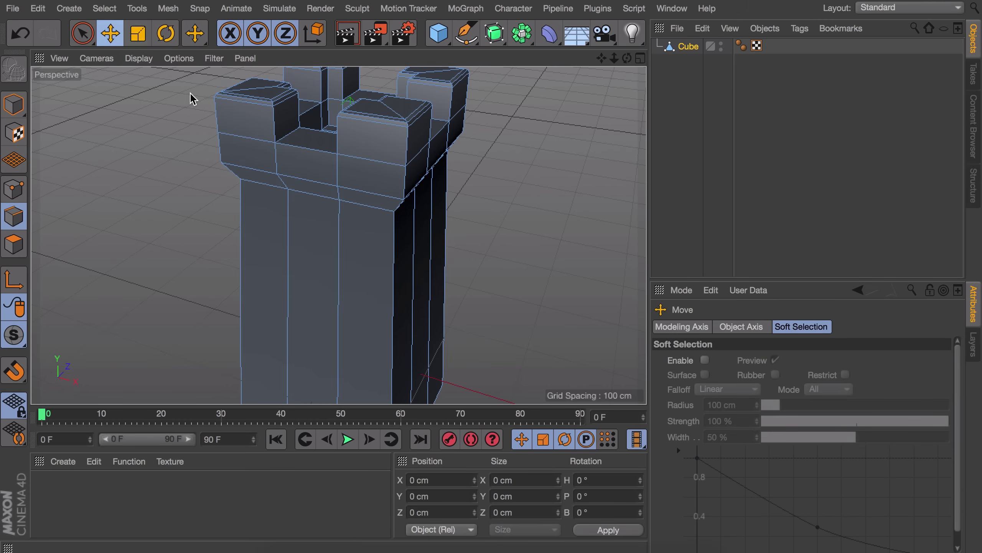
pyautogui.doubleClick(394, 240)
pyautogui.keyDown('alt'); pyautogui.moveTo(379, 169); pyautogui.dragTo(379, 204); pyautogui.keyUp('alt')
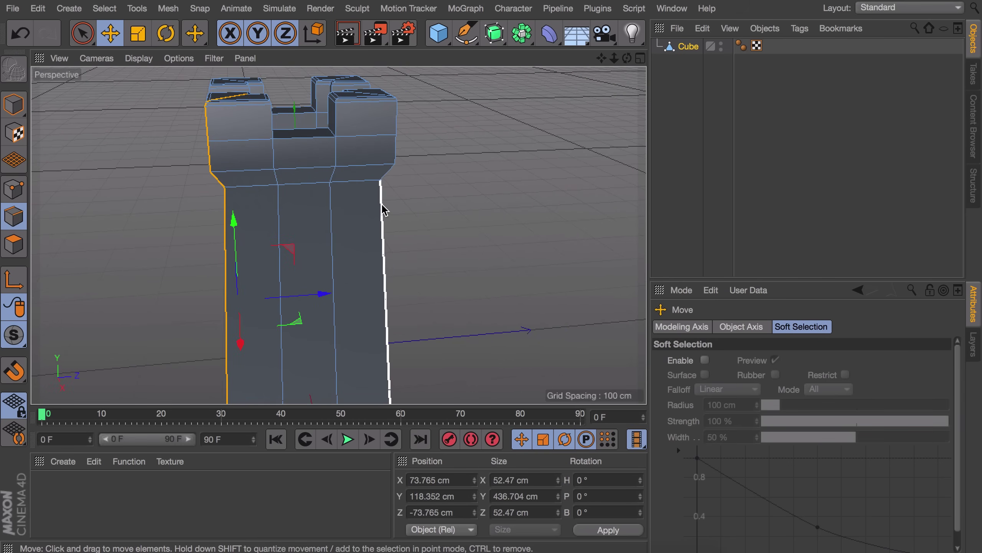
pyautogui.keyDown('shift'); pyautogui.click(383, 209); pyautogui.keyUp('shift')
pyautogui.keyDown('alt'); pyautogui.moveTo(383, 210); pyautogui.dragTo(365, 189); pyautogui.keyUp('alt')
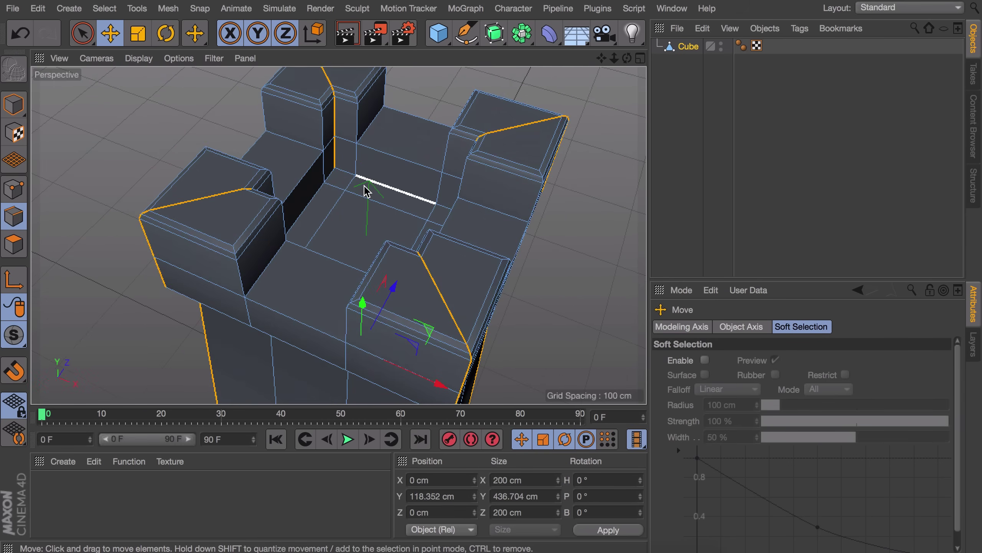
# - Bevel the selected corner edge loops with an offset of about 20 cm and subdivision 1
pyautogui.press('m')
pyautogui.press('s')
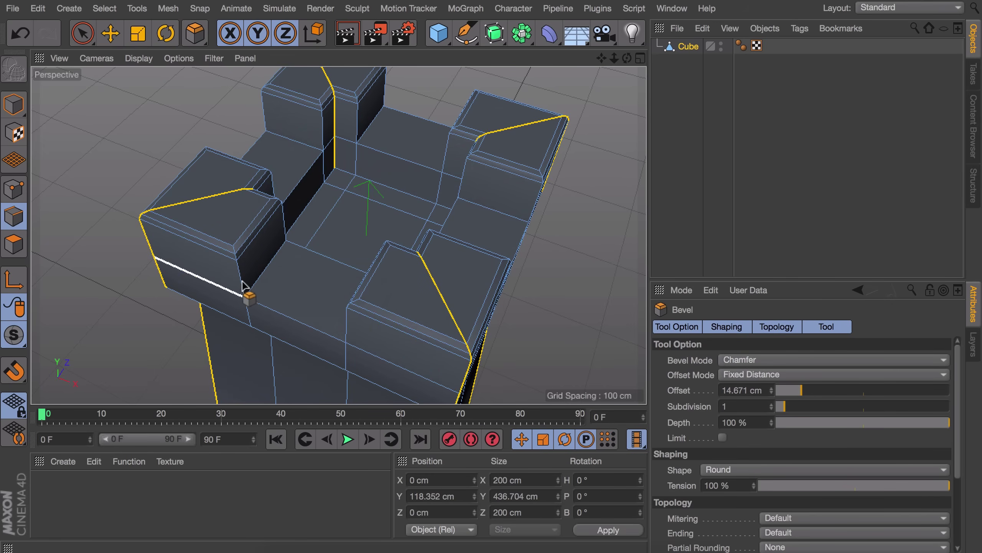
pyautogui.keyDown('alt'); pyautogui.moveTo(240, 278); pyautogui.dragTo(282, 215); pyautogui.keyUp('alt')
pyautogui.keyDown('alt'); pyautogui.moveTo(283, 214); pyautogui.dragTo(364, 191, button='middle'); pyautogui.keyUp('alt')
pyautogui.moveTo(364, 190); pyautogui.dragTo(442, 190)
# - Enable the Limit option on the corner edge bevel to close the gaps on the battlements' upper faces
pyautogui.keyDown('alt'); pyautogui.moveTo(397, 125); pyautogui.dragTo(373, 192); pyautogui.keyUp('alt')
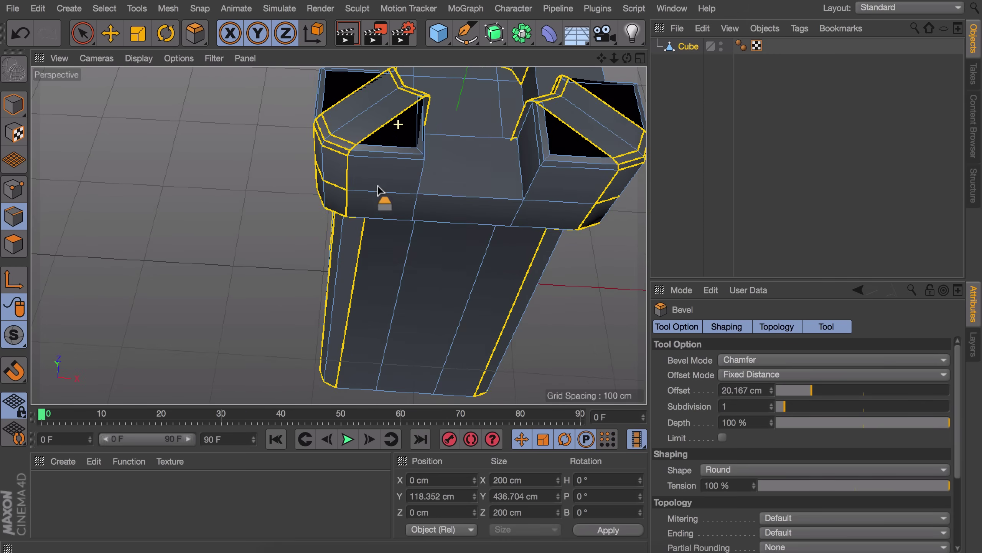
pyautogui.scroll(3, 403, 124)
pyautogui.keyDown('alt'); pyautogui.moveTo(403, 124); pyautogui.dragTo(368, 171, button='middle'); pyautogui.keyUp('alt')
pyautogui.keyDown('alt'); pyautogui.moveTo(375, 168); pyautogui.dragTo(387, 127); pyautogui.keyUp('alt')
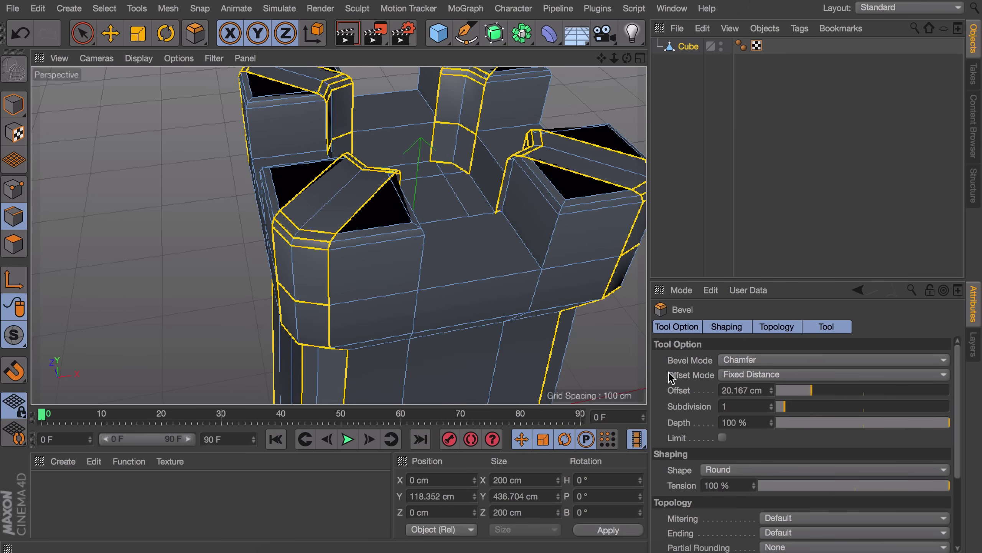
pyautogui.click(722, 438)
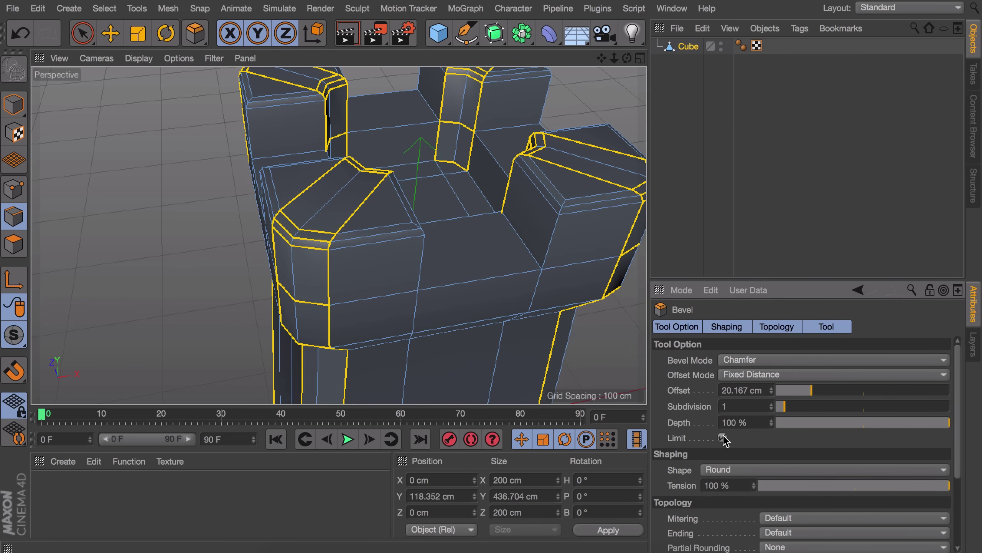
# - Reduce the offset of the corner edge bevel to about 11 cm
pyautogui.moveTo(813, 389); pyautogui.dragTo(795, 390)
pyautogui.keyDown('alt'); pyautogui.moveTo(409, 213); pyautogui.dragTo(476, 196); pyautogui.keyUp('alt')
# - Select the four upward-facing polygons between the corner battlements in polygon mode
pyautogui.click(13, 243)
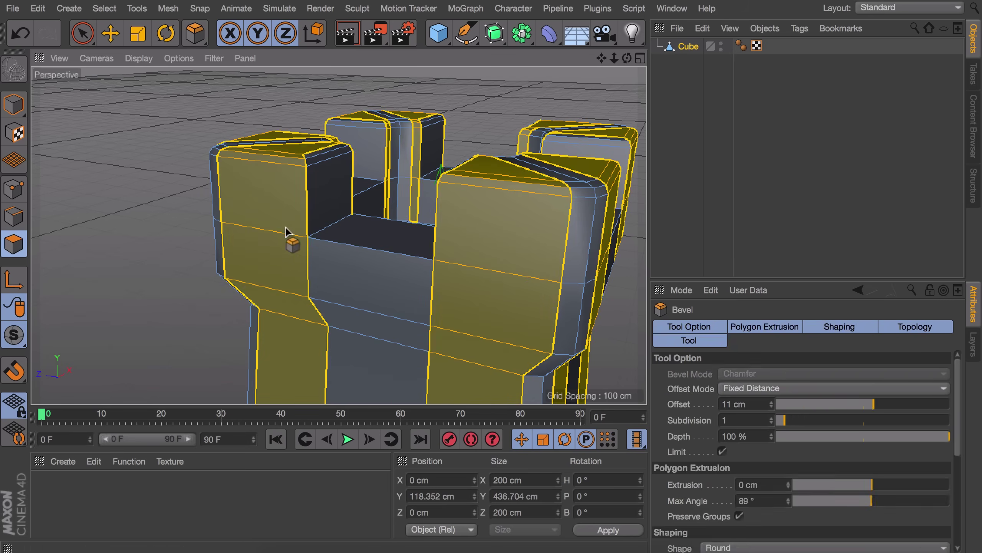
pyautogui.press('e')
pyautogui.click(373, 225)
pyautogui.keyDown('alt'); pyautogui.moveTo(373, 225); pyautogui.dragTo(322, 216); pyautogui.keyUp('alt')
pyautogui.keyDown('shift'); pyautogui.click(321, 217); pyautogui.keyUp('shift')
pyautogui.keyDown('shift'); pyautogui.click(482, 213); pyautogui.keyUp('shift')
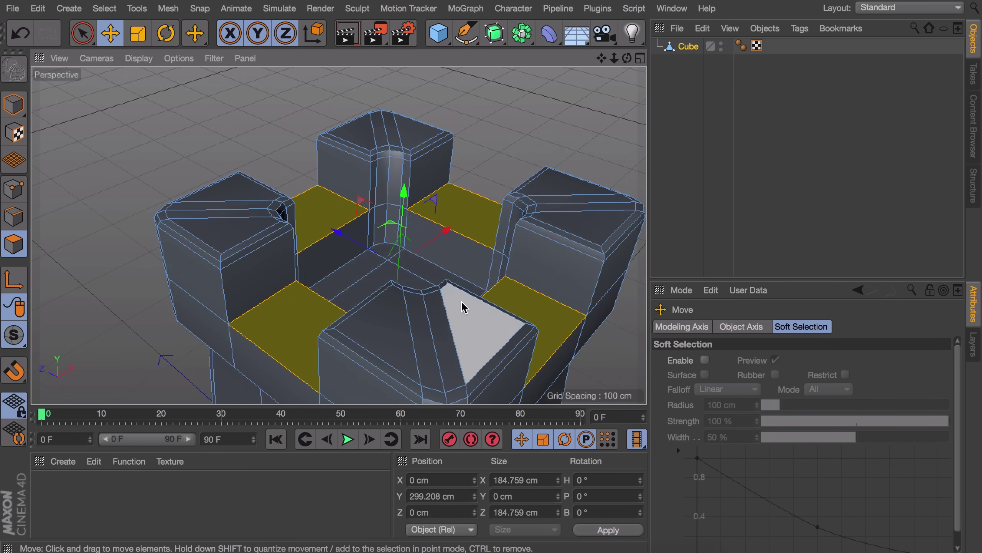
pyautogui.keyDown('shift'); pyautogui.click(472, 307); pyautogui.keyUp('shift')
# - Raise the four selected polygons between the battlements to a Y position of about 309 cm
pyautogui.keyDown('alt'); pyautogui.moveTo(402, 184); pyautogui.dragTo(456, 198); pyautogui.keyUp('alt')
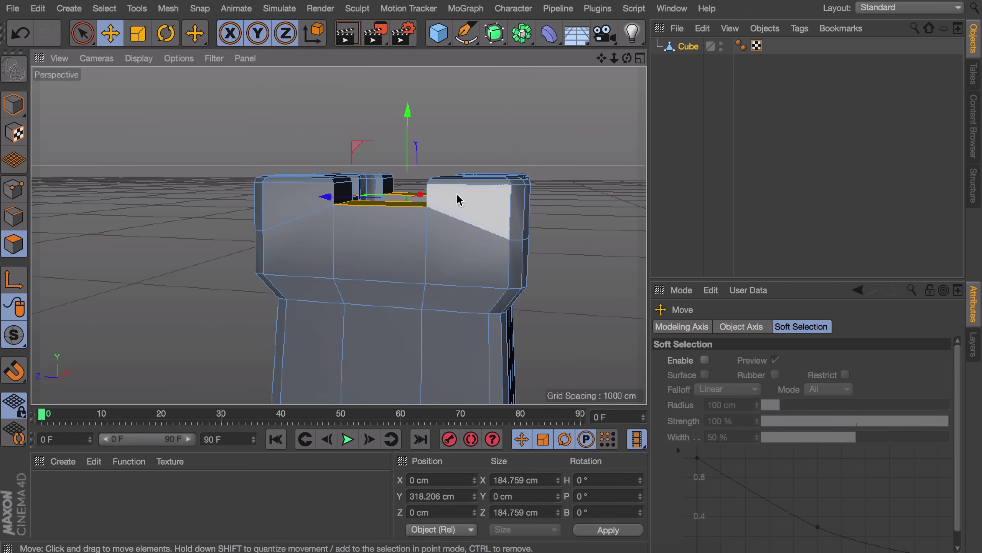
pyautogui.moveTo(406, 123); pyautogui.dragTo(410, 159)
pyautogui.keyDown('alt'); pyautogui.moveTo(436, 265); pyautogui.dragTo(387, 225); pyautogui.keyUp('alt')
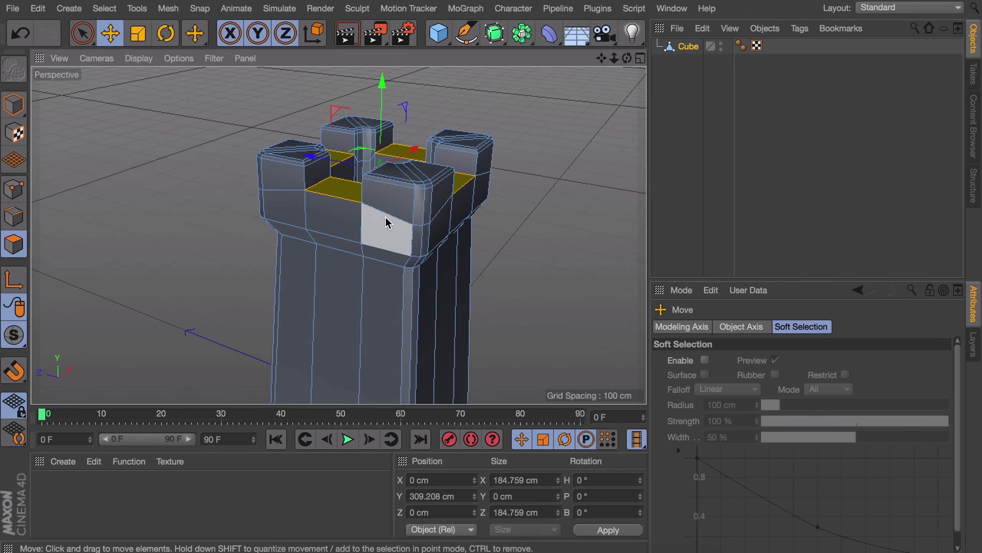
# - Delete the Phong tag from the tower's Cube object
pyautogui.click(679, 165)
pyautogui.keyDown('alt'); pyautogui.moveTo(353, 256); pyautogui.dragTo(294, 207); pyautogui.keyUp('alt')
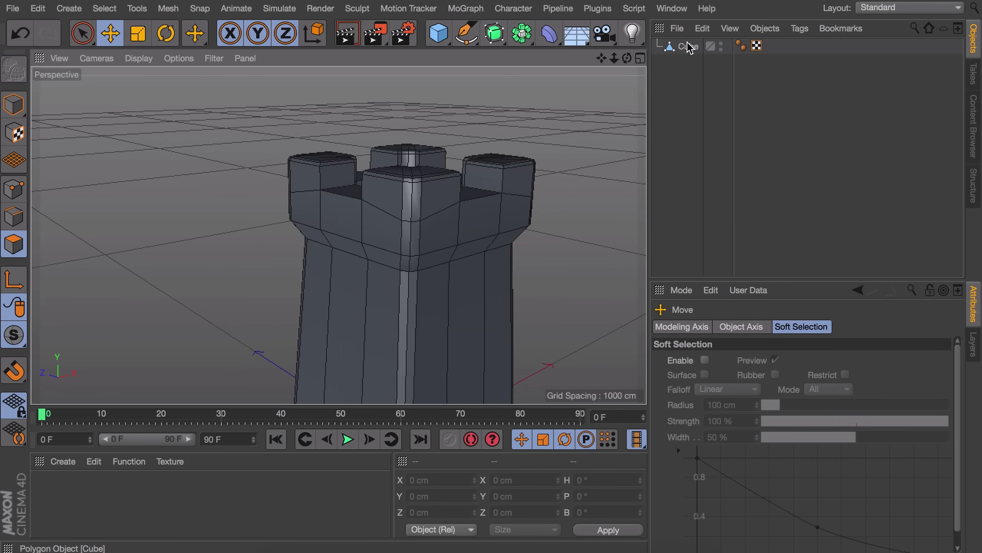
pyautogui.click(741, 46)
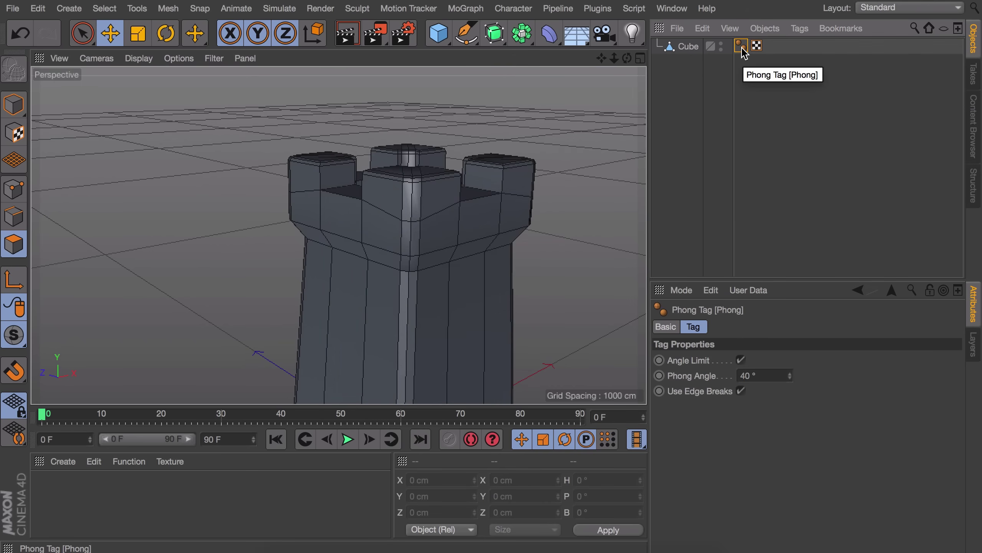
pyautogui.press('Delete')
pyautogui.moveTo(355, 178)
pyautogui.keyDown('alt'); pyautogui.mouseDown()
pyautogui.moveTo(438, 244)
pyautogui.moveTo(411, 262)
pyautogui.moveTo(389, 180)
pyautogui.mouseUp(); pyautogui.keyUp('alt')
pyautogui.moveTo(395, 190)
pyautogui.keyDown('alt'); pyautogui.mouseDown()
pyautogui.moveTo(429, 201)
pyautogui.moveTo(406, 206)
pyautogui.mouseUp(); pyautogui.keyUp('alt')
# - Select all points of the tower's head with Rectangle Selection in point mode
pyautogui.click(681, 46)
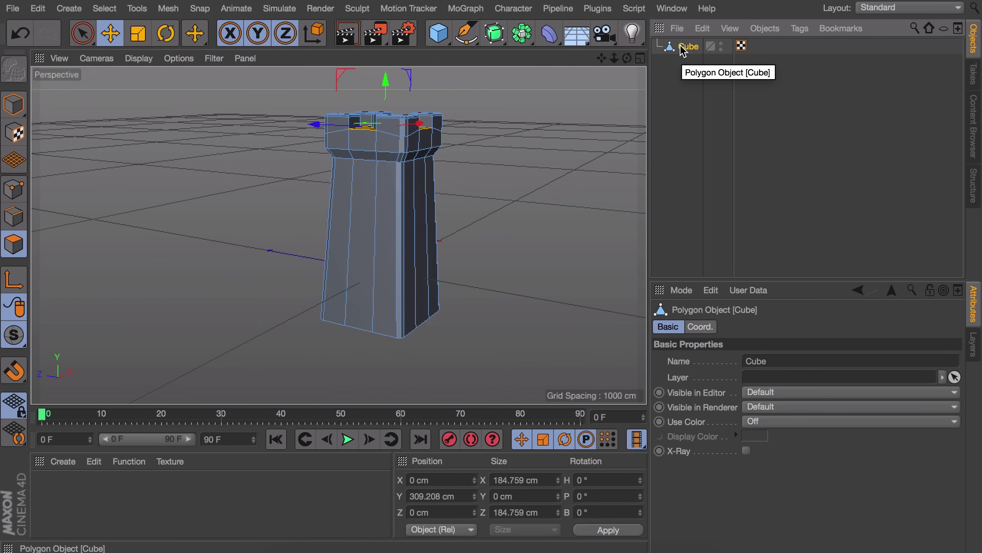
pyautogui.click(14, 189)
pyautogui.keyDown('alt'); pyautogui.moveTo(344, 167); pyautogui.dragTo(237, 176); pyautogui.keyUp('alt')
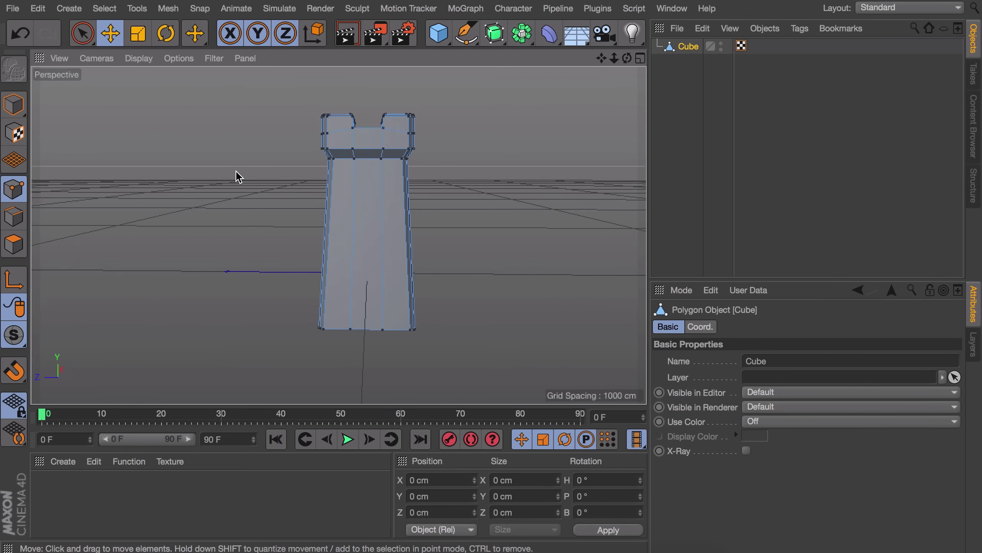
pyautogui.click(83, 35)
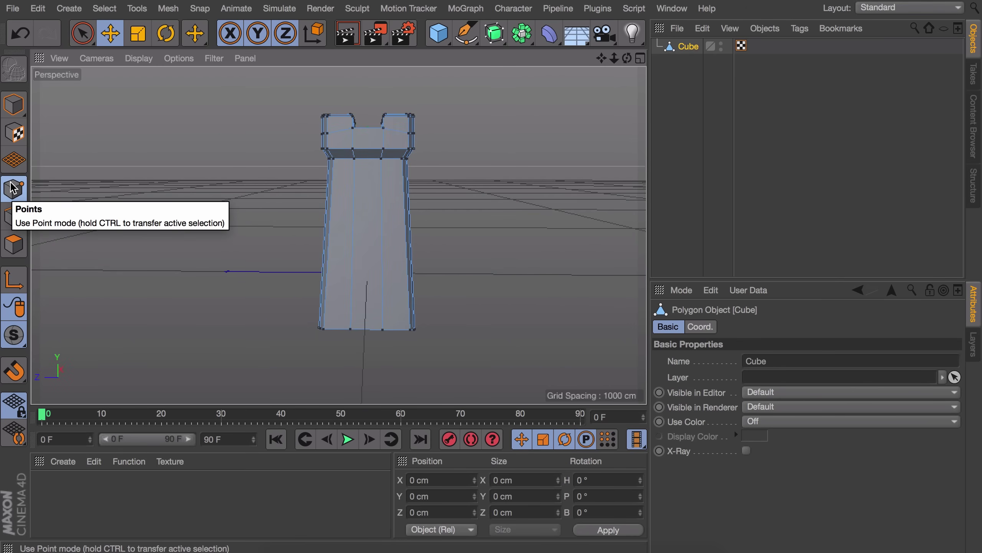
pyautogui.click(82, 36)
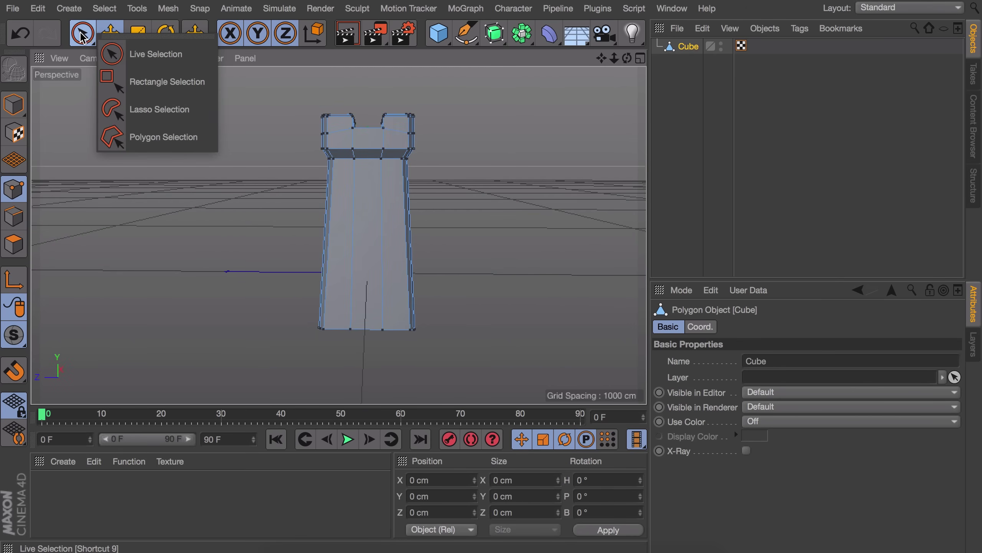
pyautogui.click(132, 80)
pyautogui.moveTo(230, 83); pyautogui.dragTo(472, 222)
# - Move the selected head points down to shorten the tower to about 339 cm, and return to model mode
pyautogui.moveTo(368, 82); pyautogui.dragTo(373, 126)
pyautogui.keyDown('alt'); pyautogui.moveTo(232, 232); pyautogui.dragTo(311, 274); pyautogui.keyUp('alt')
pyautogui.keyDown('alt'); pyautogui.moveTo(310, 274); pyautogui.dragTo(198, 300, button='middle'); pyautogui.keyUp('alt')
pyautogui.click(13, 106)
pyautogui.press('e')
pyautogui.keyDown('alt'); pyautogui.moveTo(355, 145); pyautogui.dragTo(318, 212); pyautogui.keyUp('alt')
pyautogui.keyDown('alt'); pyautogui.moveTo(318, 212); pyautogui.dragTo(456, 194, button='middle'); pyautogui.keyUp('alt')
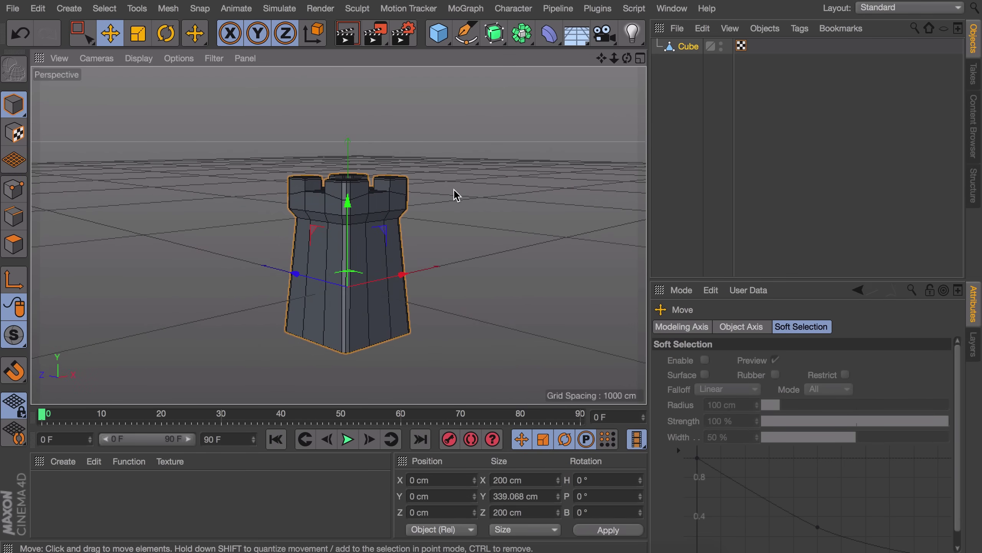
# - Add a new cube, scale it down to 37 cm and move it outside the tower to X about -234 cm
pyautogui.click(438, 35)
pyautogui.moveTo(372, 281); pyautogui.dragTo(398, 255)
pyautogui.press('t')
pyautogui.press('e')
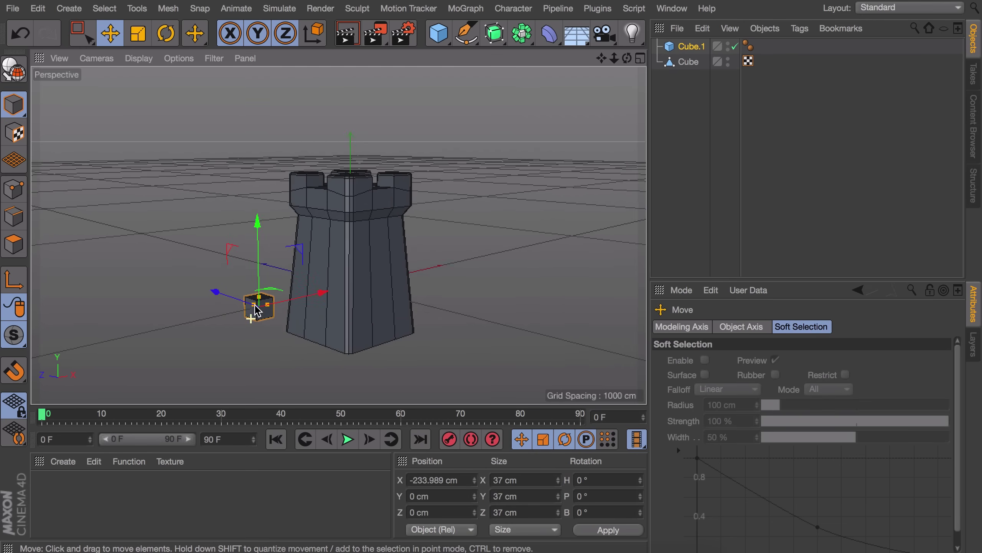
# - Move the small cube into the tower wall at X about -90 cm and resize it to about 23 × 23 × 46 cm
pyautogui.scroll(5, 322, 301)
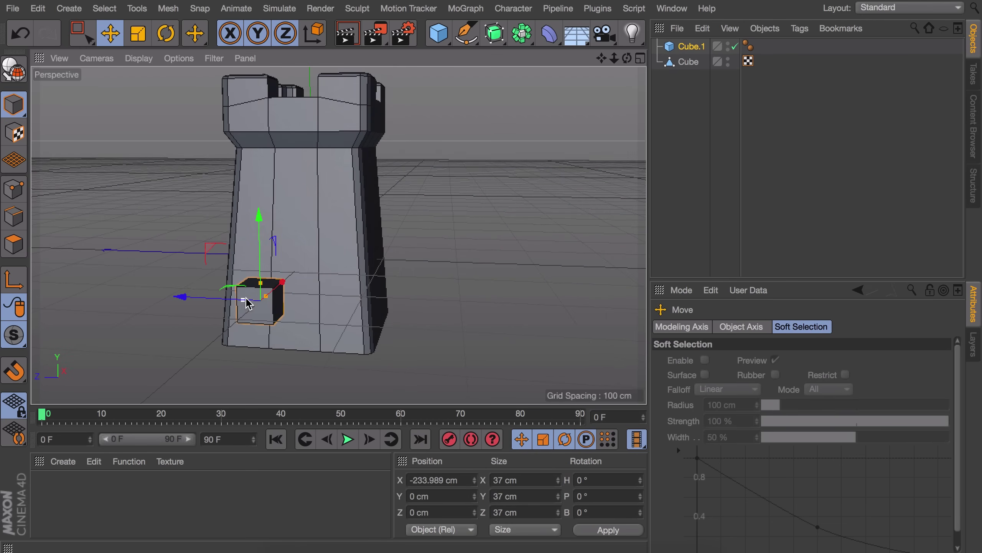
pyautogui.moveTo(246, 298); pyautogui.dragTo(368, 250)
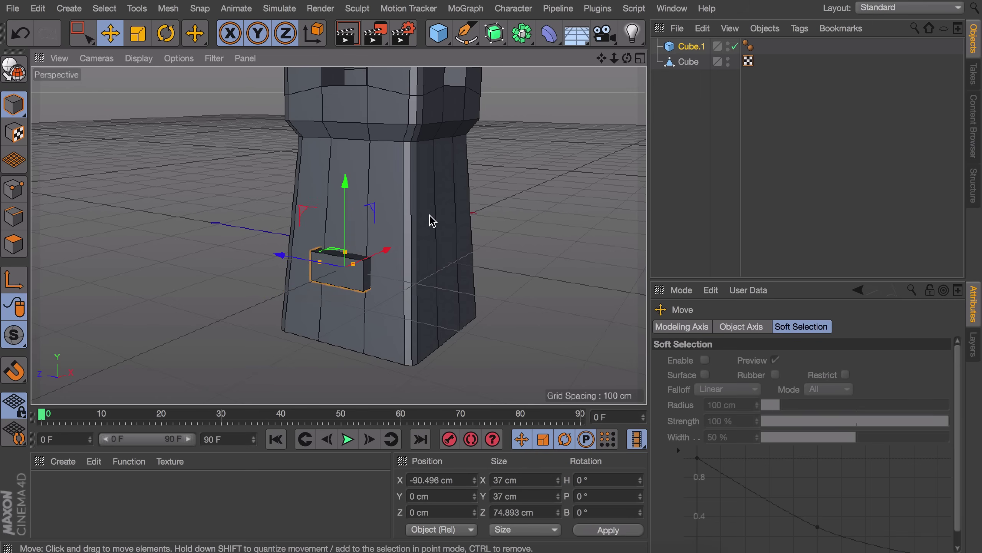
pyautogui.press('t')
pyautogui.moveTo(445, 213); pyautogui.dragTo(301, 292)
pyautogui.press('e')
pyautogui.keyDown('alt'); pyautogui.moveTo(343, 269); pyautogui.dragTo(353, 237, button='right'); pyautogui.keyUp('alt')
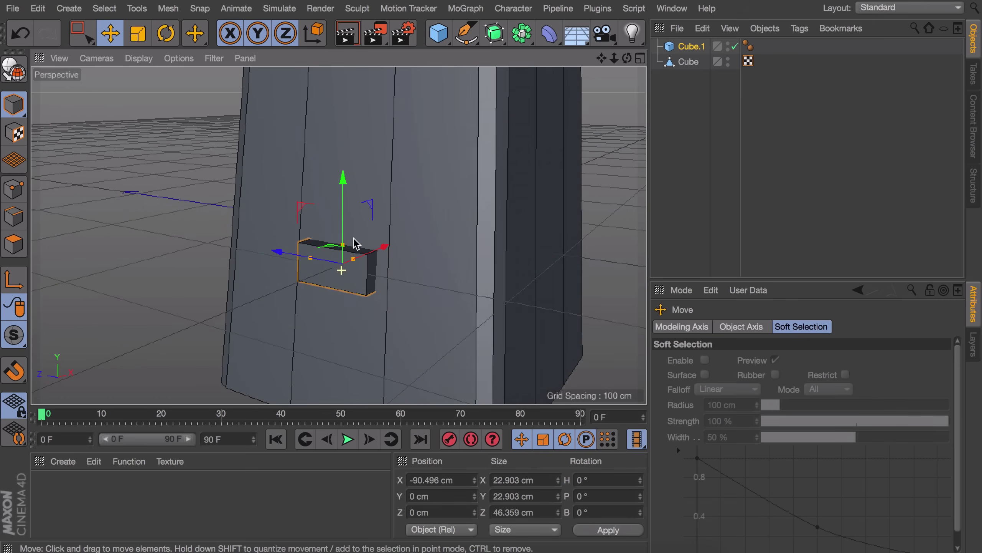
# - Enable a fillet with a 2 cm radius on the brick block and make it editable
pyautogui.click(682, 48)
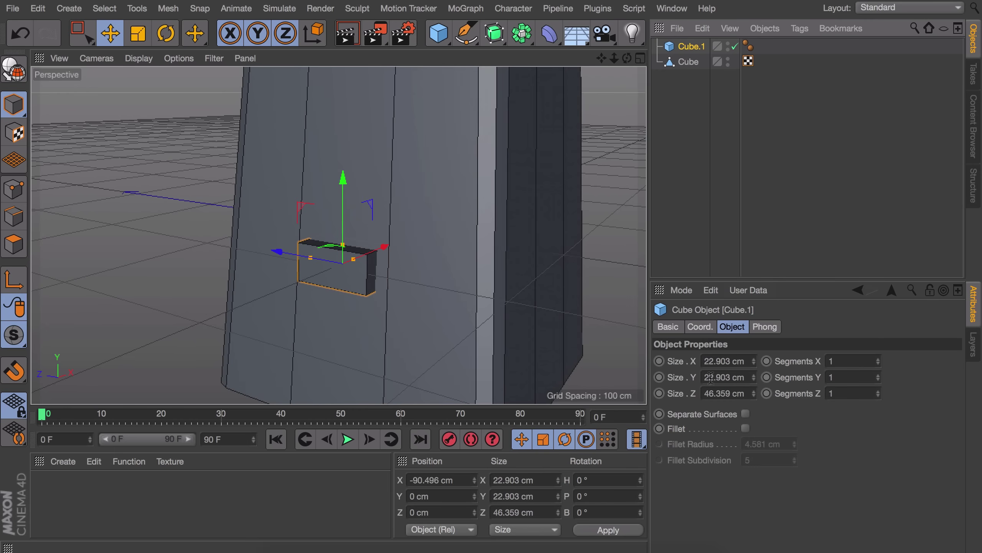
pyautogui.click(745, 428)
pyautogui.moveTo(794, 448); pyautogui.dragTo(795, 464)
pyautogui.keyDown('alt'); pyautogui.moveTo(366, 271); pyautogui.dragTo(393, 212, button='right'); pyautogui.keyUp('alt')
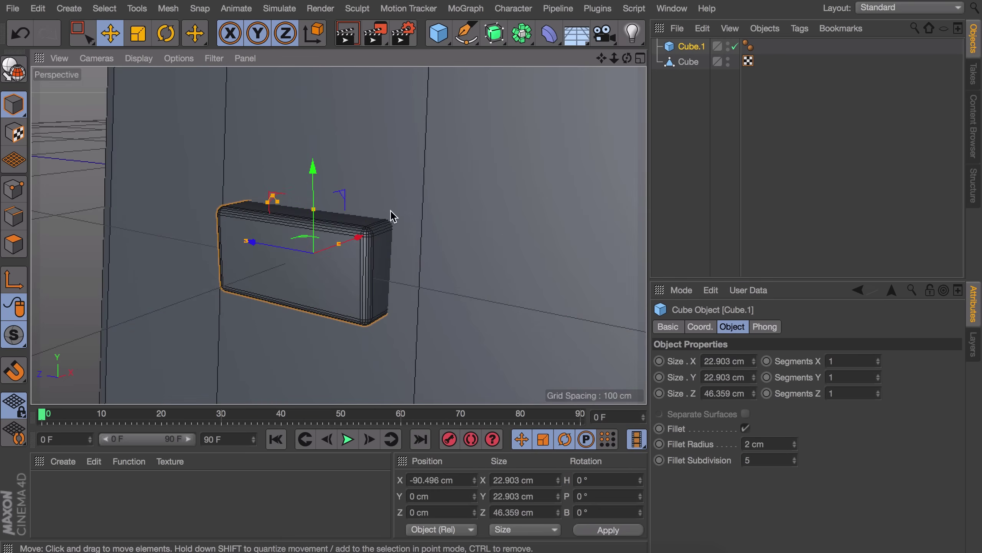
pyautogui.keyDown('alt'); pyautogui.moveTo(393, 211); pyautogui.dragTo(349, 259); pyautogui.keyUp('alt')
pyautogui.press('c')
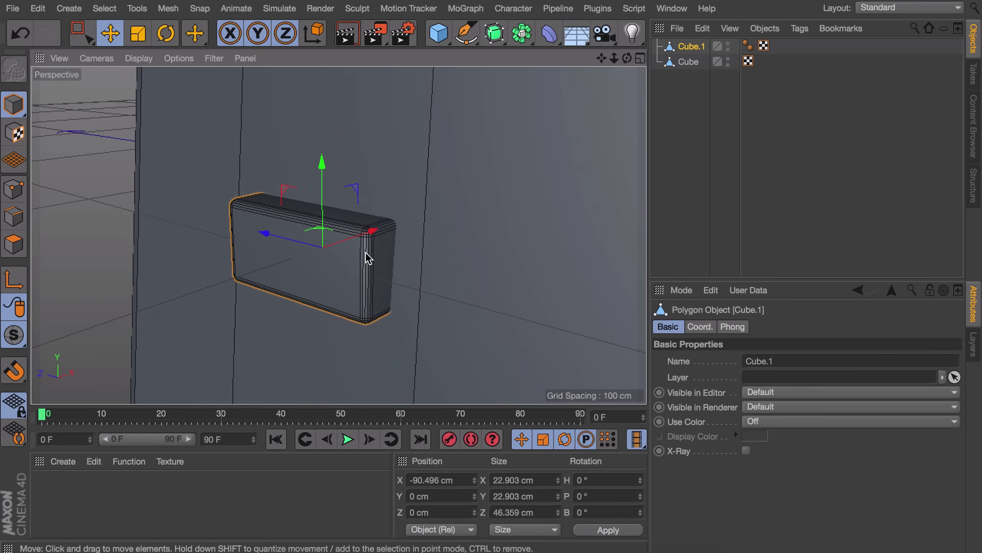
pyautogui.keyDown('alt'); pyautogui.moveTo(240, 207); pyautogui.dragTo(336, 202); pyautogui.keyUp('alt')
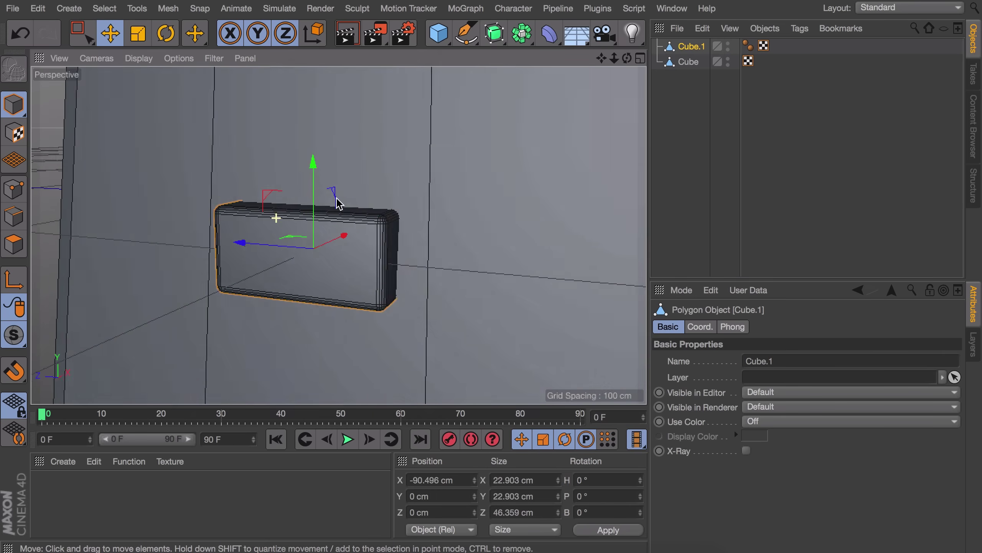
# - Select the brick's lower corner points at one end with Rectangle Selection and move them inward to Z about -18 cm
pyautogui.click(14, 189)
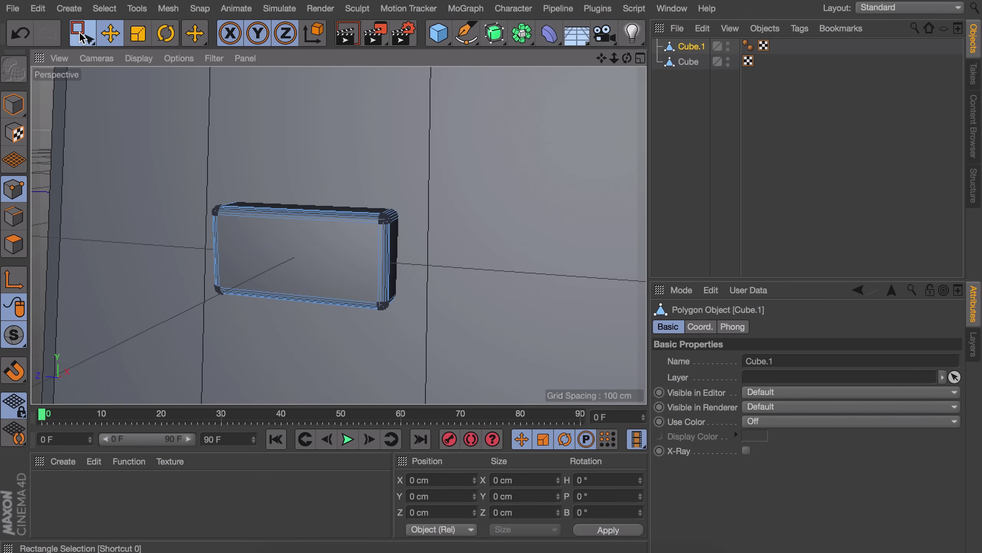
pyautogui.click(82, 37)
pyautogui.keyDown('alt'); pyautogui.moveTo(275, 265); pyautogui.dragTo(365, 232); pyautogui.keyUp('alt')
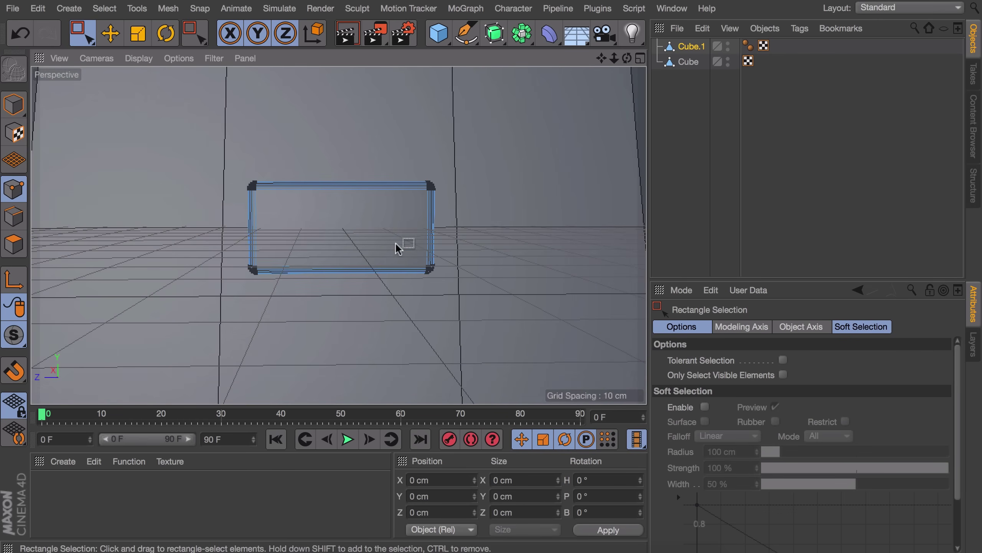
pyautogui.moveTo(453, 288); pyautogui.dragTo(371, 224)
pyautogui.keyDown('alt'); pyautogui.moveTo(434, 270); pyautogui.dragTo(354, 256); pyautogui.keyUp('alt')
pyautogui.keyDown('alt'); pyautogui.moveTo(362, 218); pyautogui.dragTo(373, 251, button='middle'); pyautogui.keyUp('alt')
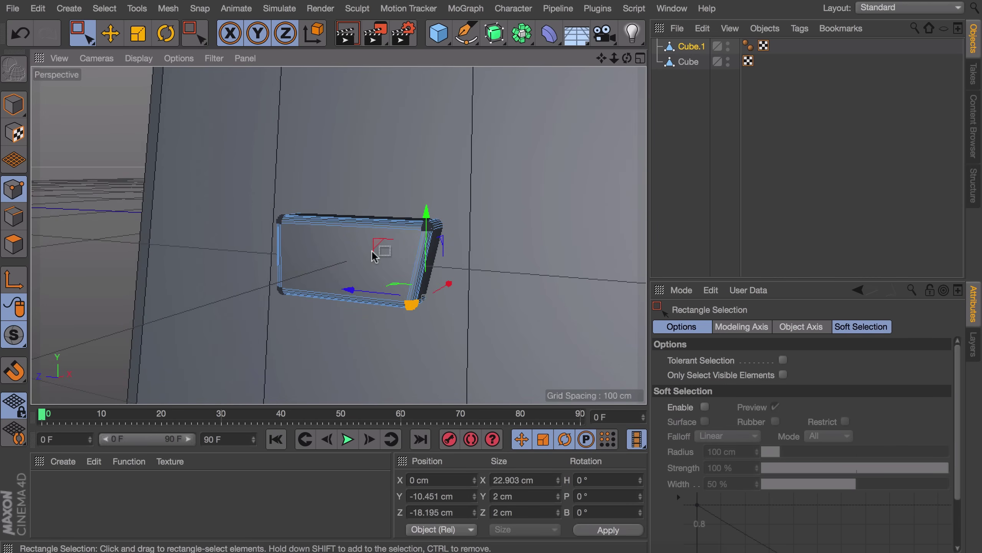
# - Raise the points of the brick's diagonally opposite upper corner to Y about 14.6 cm
pyautogui.moveTo(258, 208); pyautogui.dragTo(271, 216)
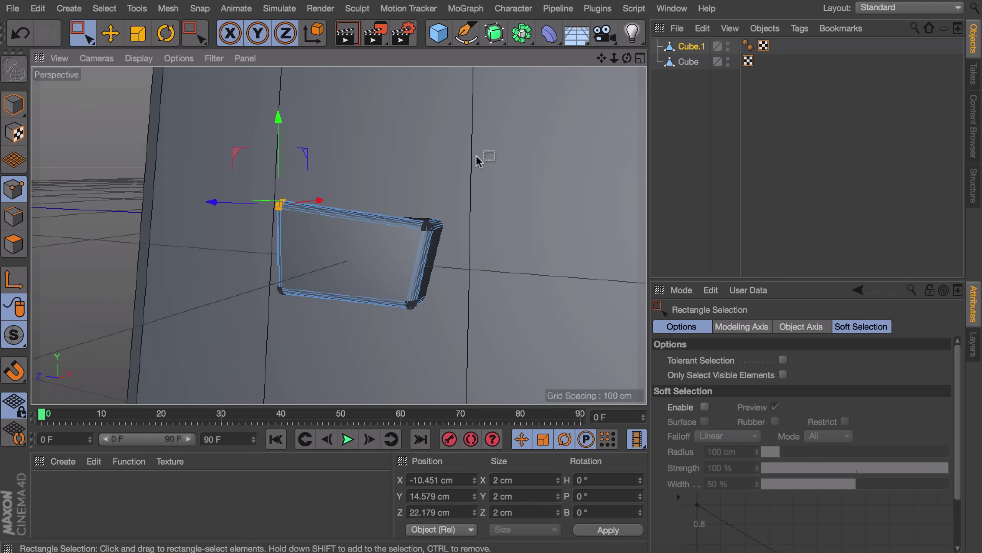
pyautogui.keyDown('alt'); pyautogui.moveTo(478, 160); pyautogui.dragTo(424, 275); pyautogui.keyUp('alt')
pyautogui.keyDown('alt'); pyautogui.moveTo(425, 275); pyautogui.dragTo(318, 325, button='right'); pyautogui.keyUp('alt')
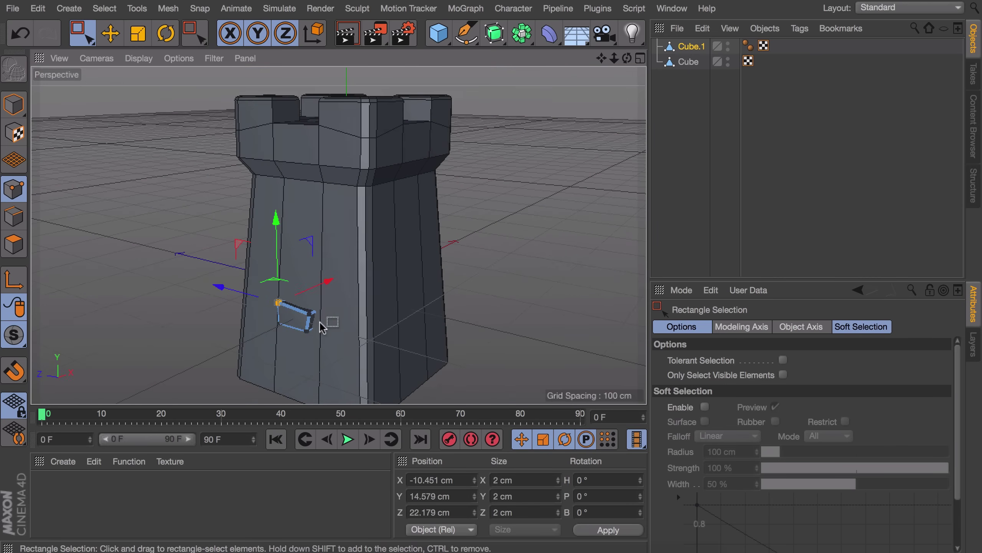
# - Add a second cube and scale it down to brick size in model mode
pyautogui.click(438, 33)
pyautogui.click(14, 105)
pyautogui.press('t')
pyautogui.moveTo(634, 225); pyautogui.dragTo(603, 211)
pyautogui.press('e')
# - Move the second block into the wall above the first brick and resize it to about 57 × 16 × 46 cm
pyautogui.moveTo(388, 274); pyautogui.dragTo(270, 208)
pyautogui.moveTo(290, 256); pyautogui.dragTo(312, 255)
pyautogui.keyDown('alt'); pyautogui.moveTo(291, 256); pyautogui.dragTo(313, 253, button='right'); pyautogui.keyUp('alt')
pyautogui.moveTo(251, 246); pyautogui.dragTo(228, 249)
pyautogui.keyDown('alt'); pyautogui.moveTo(276, 260); pyautogui.dragTo(300, 258, button='right'); pyautogui.keyUp('alt')
pyautogui.moveTo(350, 245); pyautogui.dragTo(381, 240)
pyautogui.keyDown('alt'); pyautogui.moveTo(444, 255); pyautogui.dragTo(491, 256); pyautogui.keyUp('alt')
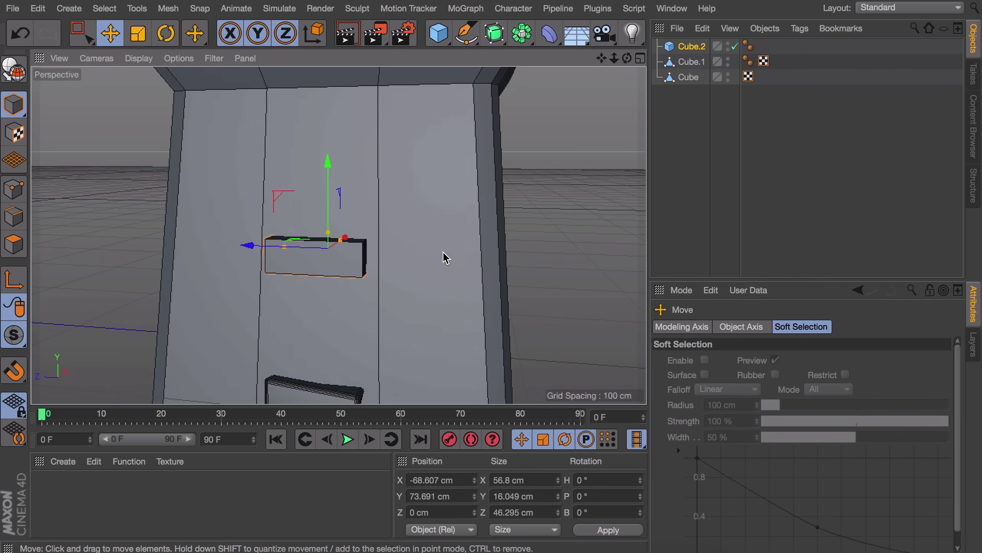
# - Enable a fillet with a 2 cm radius on the second block and increase its Y size to about 20.6 cm
pyautogui.click(692, 46)
pyautogui.click(746, 427)
pyautogui.moveTo(794, 444); pyautogui.dragTo(794, 456)
pyautogui.moveTo(328, 232); pyautogui.dragTo(328, 230)
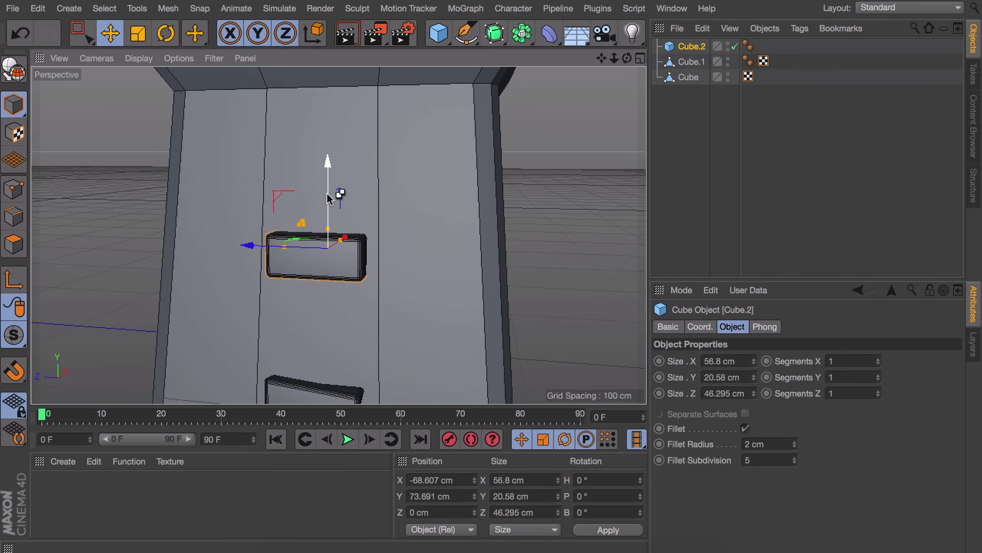
# - Duplicate the filleted block about 28 cm straight up the wall
pyautogui.keyDown('ctrl'); pyautogui.moveTo(328, 193); pyautogui.dragTo(336, 143); pyautogui.keyUp('ctrl')
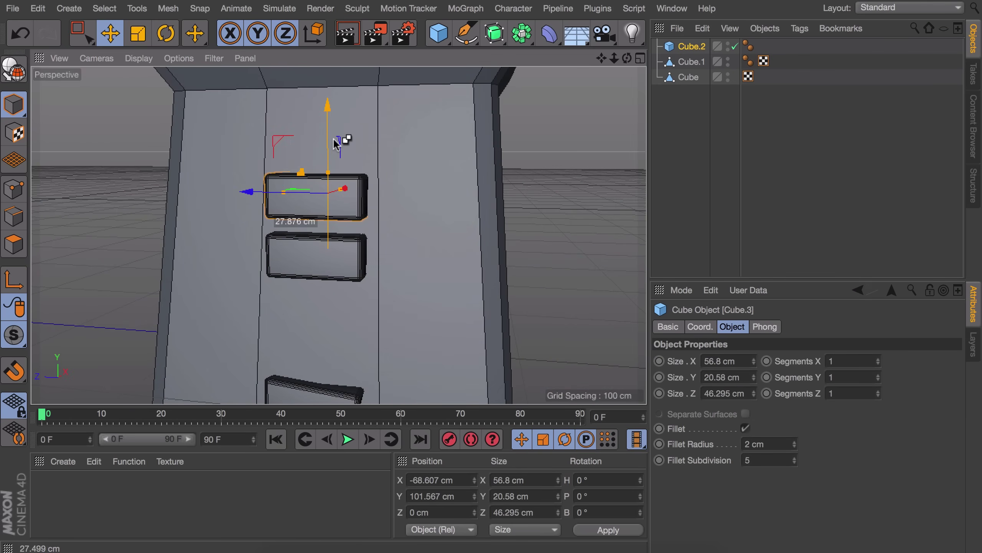
pyautogui.moveTo(336, 143)
pyautogui.keyDown('ctrl'); pyautogui.mouseDown()
pyautogui.moveTo(331, 116)
pyautogui.moveTo(290, 177)
pyautogui.moveTo(306, 217)
pyautogui.mouseUp(); pyautogui.keyUp('ctrl')
# - Make the lower of the two filleted blocks editable and shift its corner points at one end in point mode
pyautogui.click(306, 242)
pyautogui.press('c')
pyautogui.click(13, 190)
pyautogui.click(83, 34)
pyautogui.scroll(5, 329, 232)
pyautogui.moveTo(426, 129); pyautogui.dragTo(502, 211)
pyautogui.keyDown('alt'); pyautogui.moveTo(492, 221); pyautogui.dragTo(473, 194); pyautogui.keyUp('alt')
pyautogui.moveTo(372, 188); pyautogui.dragTo(395, 188)
pyautogui.moveTo(469, 101); pyautogui.dragTo(469, 92)
# - Move the corner points at the block's other end to make it irregular, and reposition the whole block in model mode
pyautogui.moveTo(136, 327); pyautogui.dragTo(248, 155)
pyautogui.moveTo(206, 152); pyautogui.dragTo(208, 189)
pyautogui.press('super+z')
pyautogui.moveTo(275, 344); pyautogui.dragTo(131, 105)
pyautogui.moveTo(205, 149); pyautogui.dragTo(206, 170)
pyautogui.click(14, 105)
pyautogui.click(110, 34)
pyautogui.moveTo(514, 226); pyautogui.dragTo(549, 224)
# - Make the uppermost block editable and taper it by scaling down the points at one end
pyautogui.click(353, 173)
pyautogui.press('c')
pyautogui.click(13, 189)
pyautogui.keyDown('alt'); pyautogui.moveTo(424, 143); pyautogui.dragTo(460, 128); pyautogui.keyUp('alt')
pyautogui.moveTo(409, 112); pyautogui.dragTo(348, 247)
pyautogui.click(138, 34)
pyautogui.moveTo(377, 83); pyautogui.dragTo(324, 114)
pyautogui.click(111, 33)
# - Move the lowest brick down and into the wall to X about -84 cm and Y about -49 cm
pyautogui.scroll(-3, 325, 114)
pyautogui.click(326, 265)
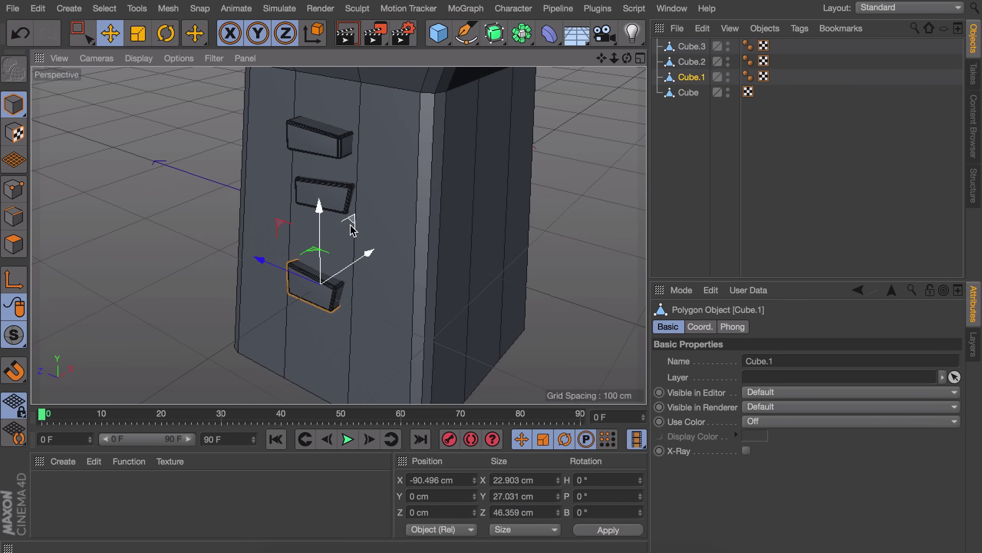
pyautogui.moveTo(366, 256); pyautogui.dragTo(370, 259)
# - Copy the bricks onto the adjacent tower wall at a -90° heading, placing an extra copy at Y about 115 cm
pyautogui.click(334, 198)
pyautogui.keyDown('alt'); pyautogui.moveTo(333, 198); pyautogui.dragTo(410, 257); pyautogui.keyUp('alt')
pyautogui.keyDown('alt'); pyautogui.moveTo(409, 257); pyautogui.dragTo(283, 217); pyautogui.keyUp('alt')
pyautogui.click(282, 157)
pyautogui.keyDown('alt'); pyautogui.moveTo(283, 159); pyautogui.dragTo(176, 152); pyautogui.keyUp('alt')
pyautogui.moveTo(242, 84); pyautogui.dragTo(240, 247)
pyautogui.click(357, 232)
pyautogui.keyDown('ctrl'); pyautogui.moveTo(197, 185); pyautogui.dragTo(193, 97); pyautogui.keyUp('ctrl')
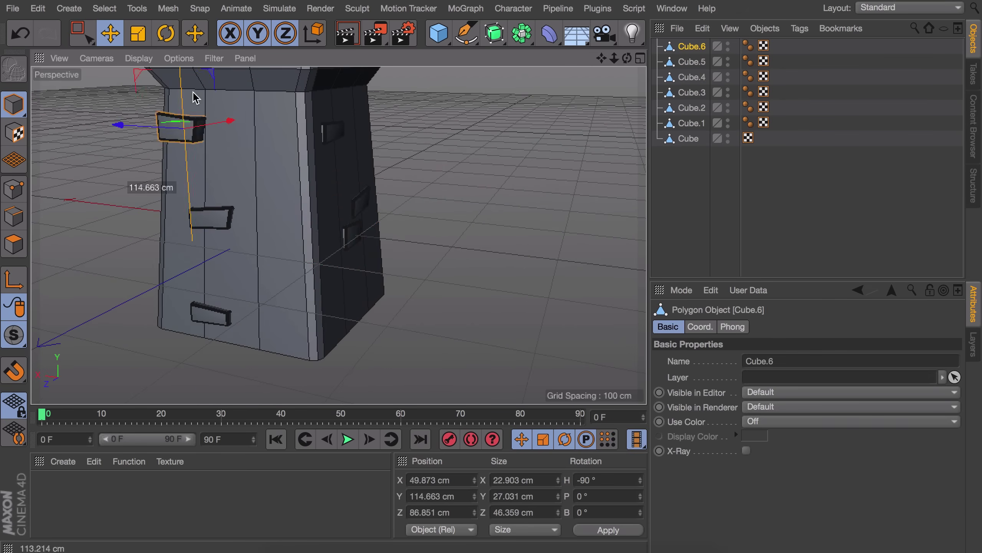
# - Adjust the bricks on this wall and rotate copies of them around to the next tower wall
pyautogui.click(212, 219)
pyautogui.moveTo(211, 219); pyautogui.dragTo(250, 261)
pyautogui.keyDown('shift'); pyautogui.click(207, 128); pyautogui.keyUp('shift')
pyautogui.press('r')
pyautogui.keyDown('ctrl'); pyautogui.moveTo(271, 220); pyautogui.dragTo(437, 273); pyautogui.keyUp('ctrl')
pyautogui.press('e')
pyautogui.click(414, 257)
# - Place further brick copies on the remaining tower wall, adjust their positions and clear the selection
pyautogui.keyDown('ctrl'); pyautogui.moveTo(370, 112); pyautogui.dragTo(464, 232); pyautogui.keyUp('ctrl')
pyautogui.press('e')
pyautogui.moveTo(416, 232); pyautogui.dragTo(576, 237)
pyautogui.click(399, 180)
pyautogui.click(281, 374)
pyautogui.scroll(-10, 577, 237)
pyautogui.click(576, 237)
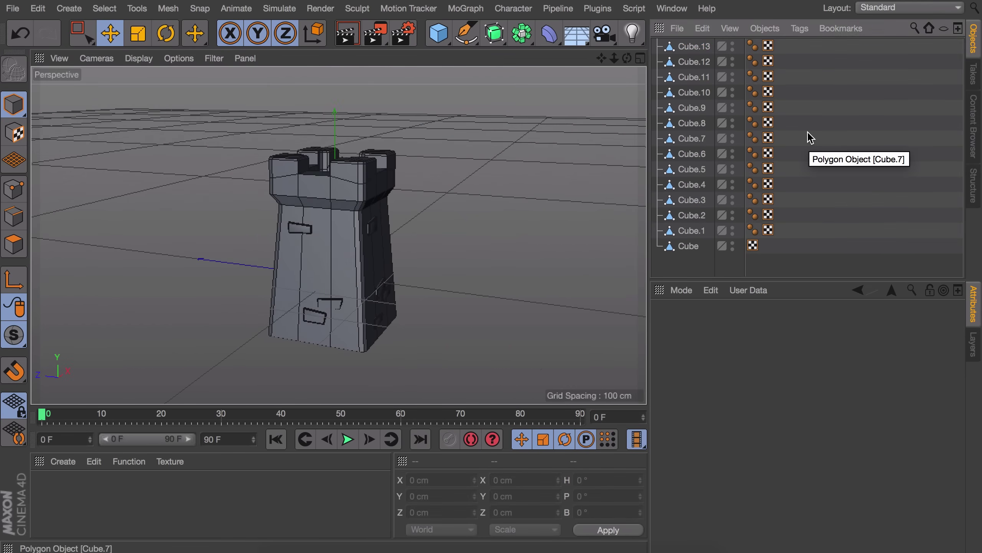
# - Group the objects Cube.1 to Cube.13 under a null and rename the null to bricks
pyautogui.click(692, 230)
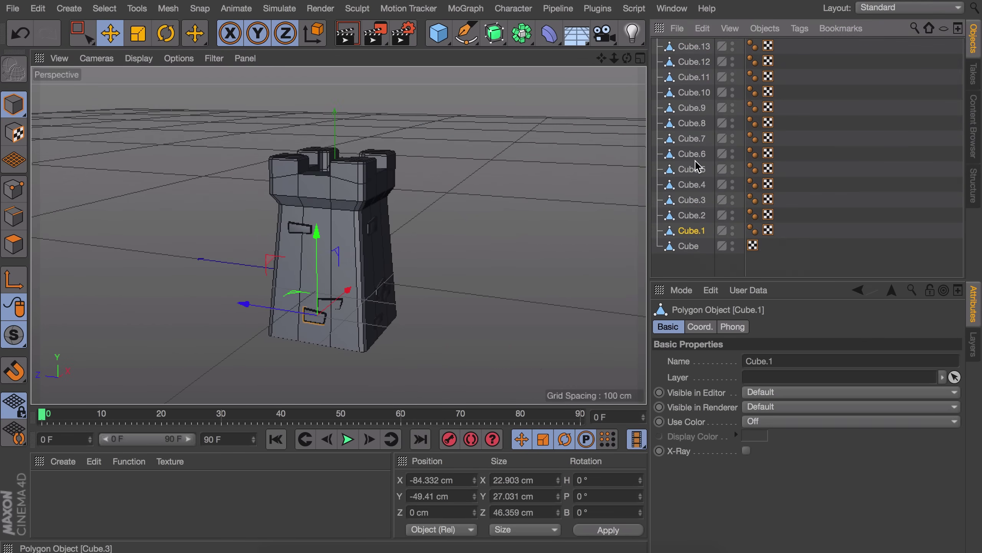
pyautogui.keyDown('shift'); pyautogui.click(691, 47); pyautogui.keyUp('shift')
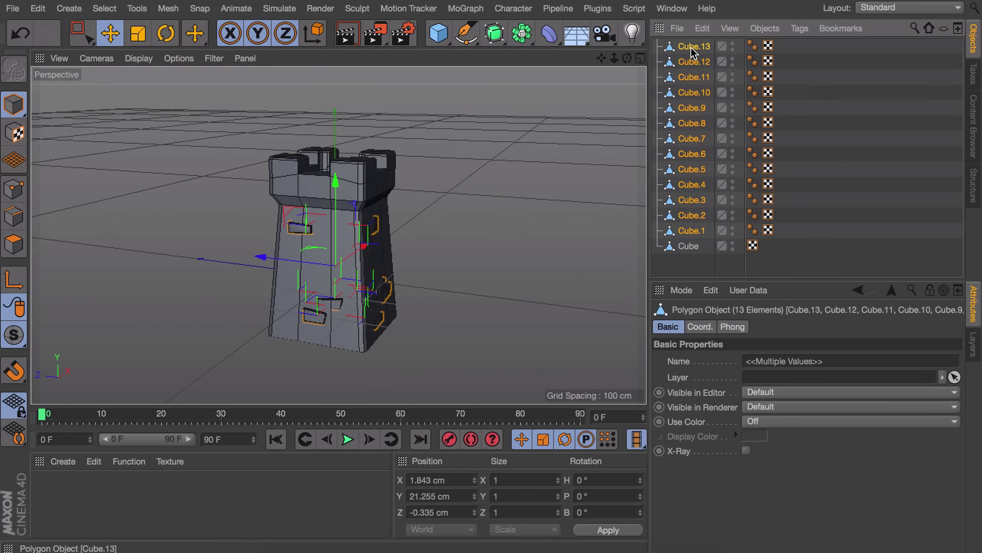
pyautogui.hotkey('alt', 'g')
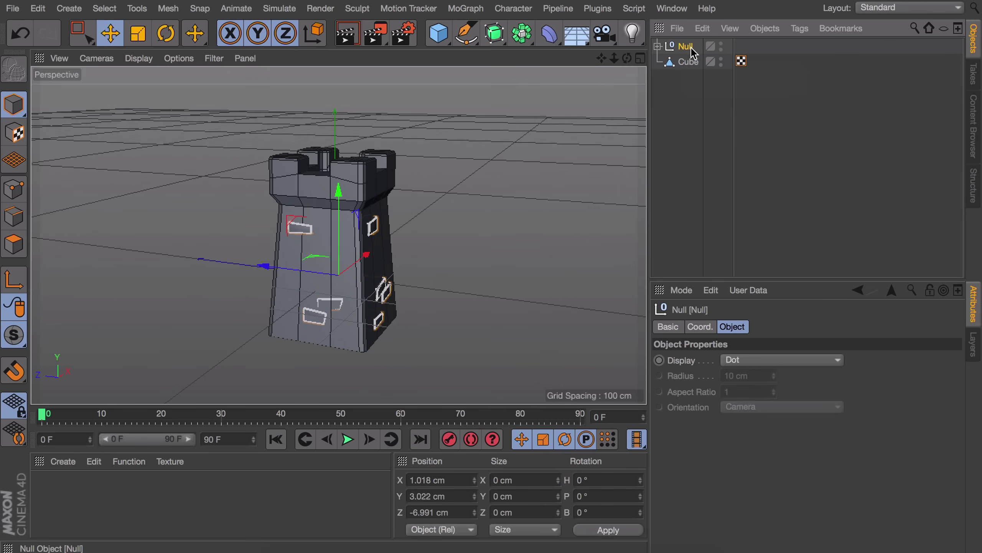
pyautogui.doubleClick(687, 48)
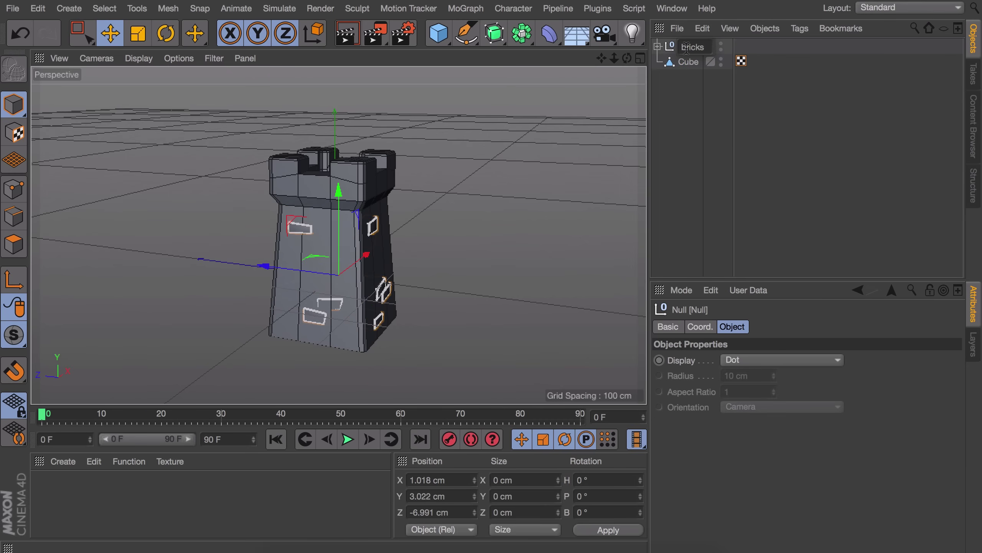
pyautogui.press('Return')
# - Group the bricks null and the tower's Cube object together under a new null
pyautogui.keyDown('shift'); pyautogui.click(687, 63); pyautogui.keyUp('shift')
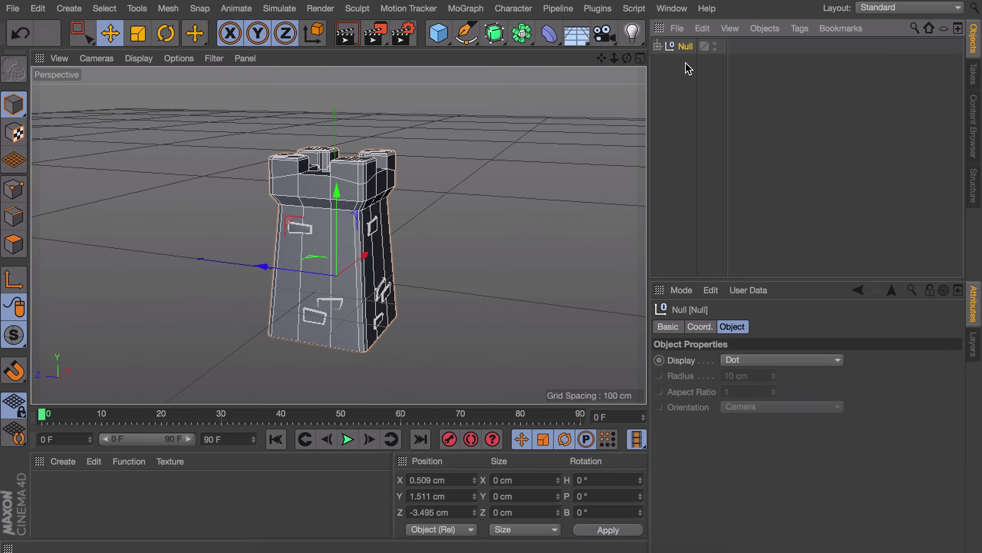
# - Rename the top-level null to Tower and clear the selection
pyautogui.doubleClick(686, 47)
pyautogui.press('Return')
pyautogui.click(707, 144)
pyautogui.keyDown('alt'); pyautogui.moveTo(325, 233); pyautogui.dragTo(280, 239); pyautogui.keyUp('alt')
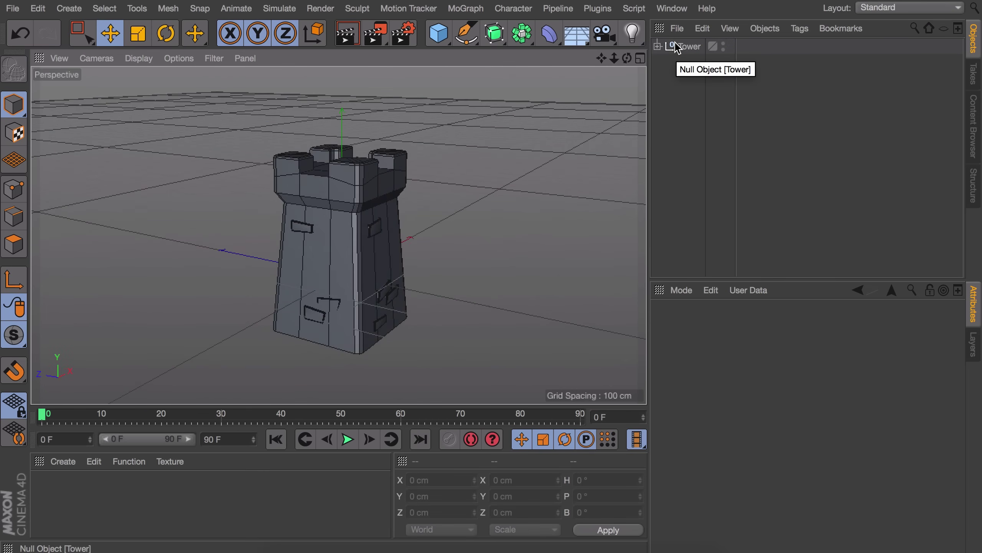
# - Duplicate the Tower group and place the copy 1000 cm away along the X axis
pyautogui.click(678, 46)
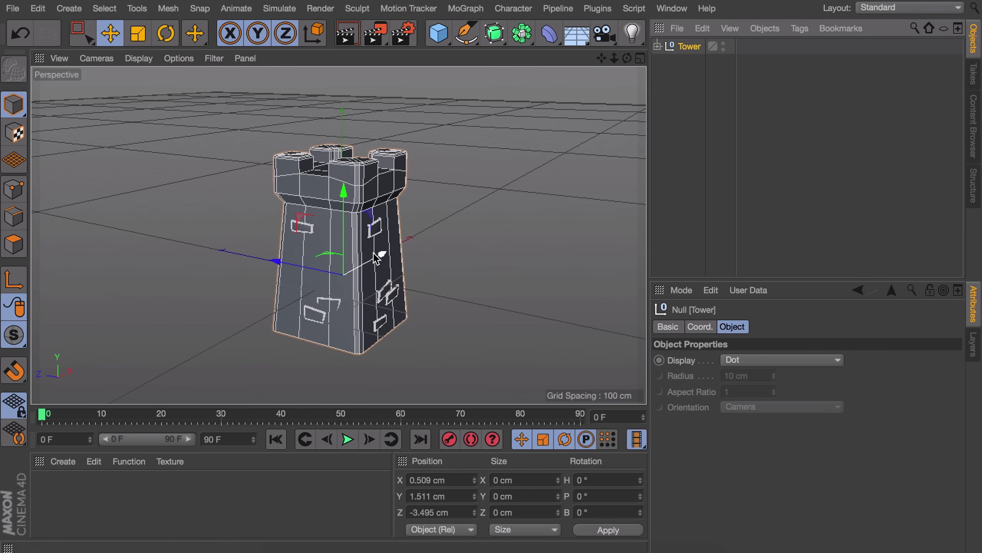
pyautogui.keyDown('ctrl'); pyautogui.moveTo(373, 253); pyautogui.dragTo(515, 173); pyautogui.keyUp('ctrl')
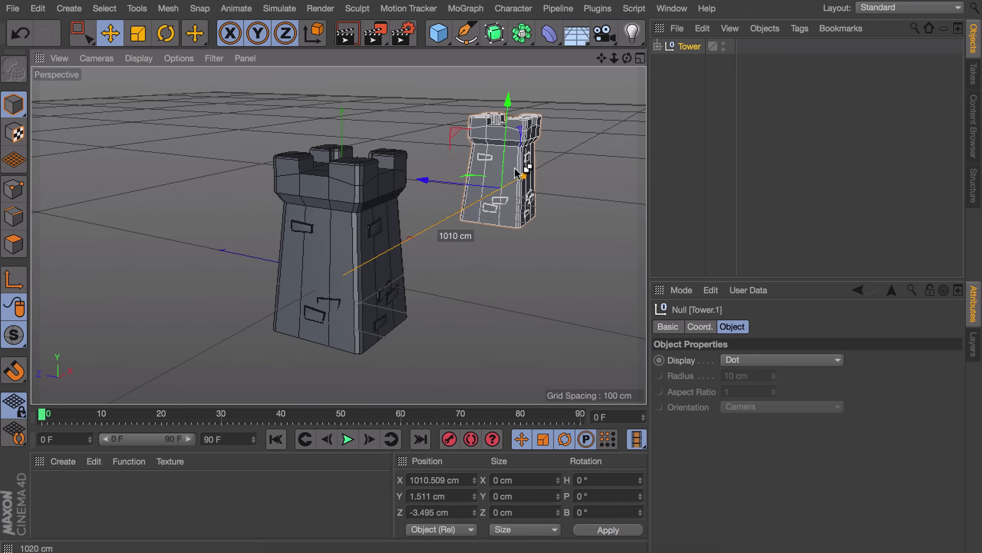
pyautogui.keyDown('ctrl'); pyautogui.moveTo(515, 169); pyautogui.dragTo(514, 170); pyautogui.keyUp('ctrl')
# - Select both towers, duplicate them 1000 cm along the Z axis to form a square of four, and clear the selection
pyautogui.keyDown('alt'); pyautogui.moveTo(513, 172); pyautogui.dragTo(523, 228); pyautogui.keyUp('alt')
pyautogui.keyDown('alt'); pyautogui.moveTo(524, 227); pyautogui.dragTo(500, 138, button='middle'); pyautogui.keyUp('alt')
pyautogui.keyDown('alt'); pyautogui.moveTo(500, 138); pyautogui.dragTo(490, 179, button='right'); pyautogui.keyUp('alt')
pyautogui.keyDown('shift'); pyautogui.click(688, 62); pyautogui.keyUp('shift')
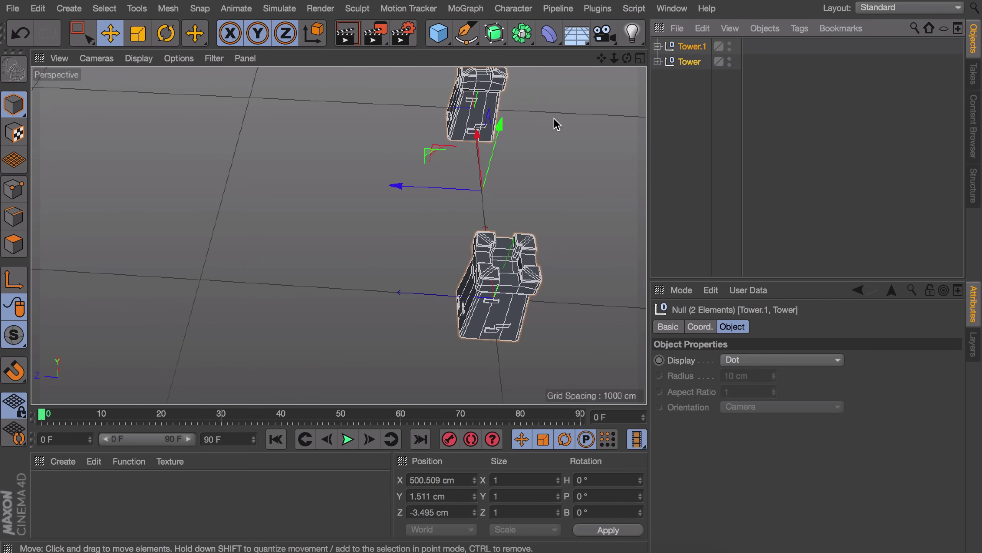
pyautogui.keyDown('ctrl'); pyautogui.moveTo(402, 186); pyautogui.dragTo(155, 159); pyautogui.keyUp('ctrl')
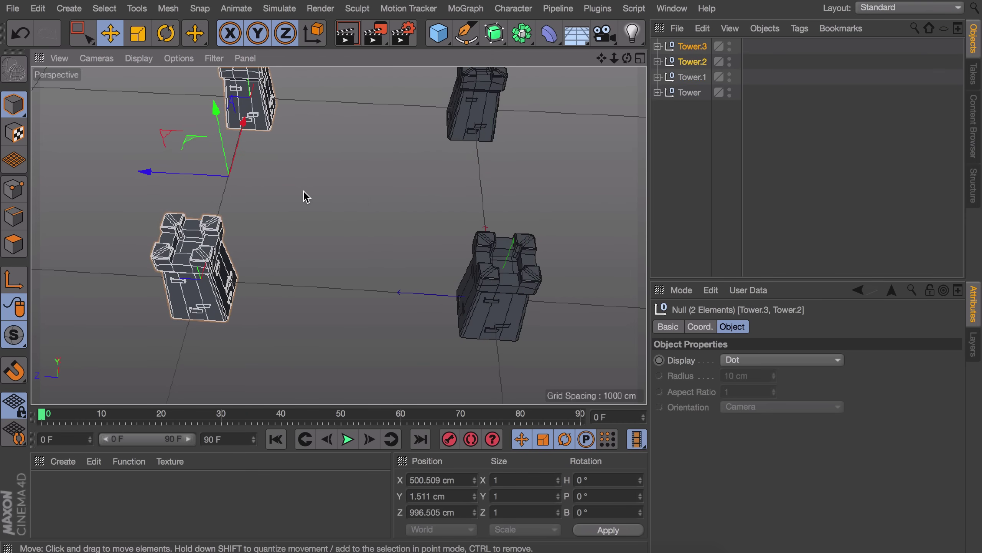
pyautogui.keyDown('alt'); pyautogui.moveTo(315, 207); pyautogui.dragTo(211, 158); pyautogui.keyUp('alt')
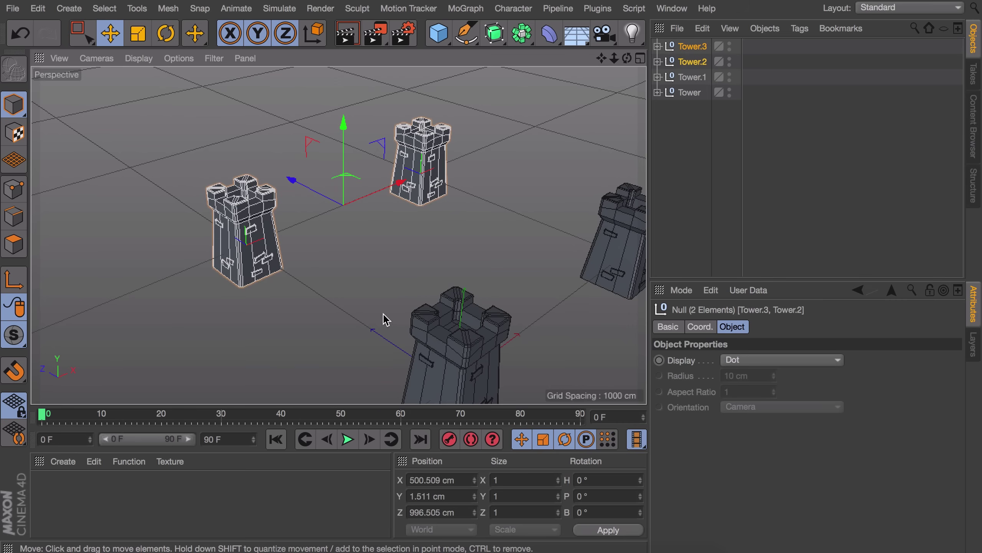
pyautogui.click(405, 208)
pyautogui.keyDown('alt'); pyautogui.moveTo(461, 263); pyautogui.dragTo(449, 244); pyautogui.keyUp('alt')
pyautogui.moveTo(447, 244)
pyautogui.keyDown('alt'); pyautogui.mouseDown()
pyautogui.moveTo(493, 224)
pyautogui.moveTo(451, 246)
pyautogui.mouseUp(); pyautogui.keyUp('alt')
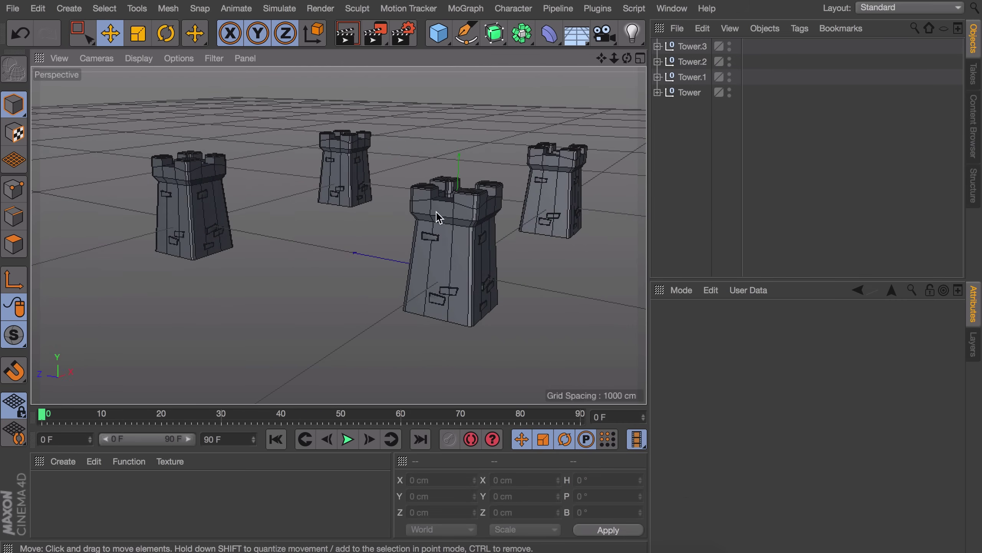
# - Enable Per-Object Manipulation for the Scale tool, enlarge all four towers uniformly about their own axes and deselect them
pyautogui.click(680, 155)
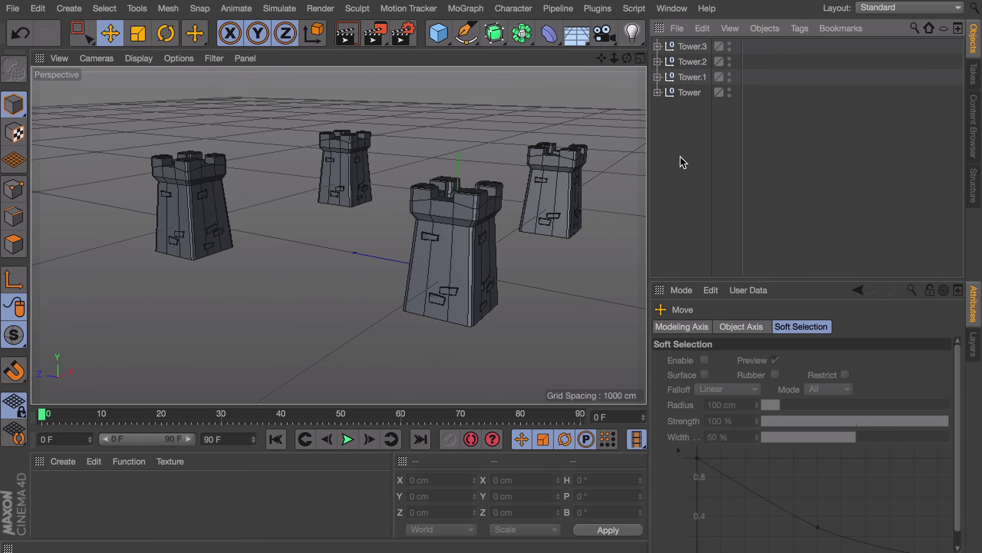
pyautogui.click(686, 93)
pyautogui.keyDown('shift'); pyautogui.click(690, 47); pyautogui.keyUp('shift')
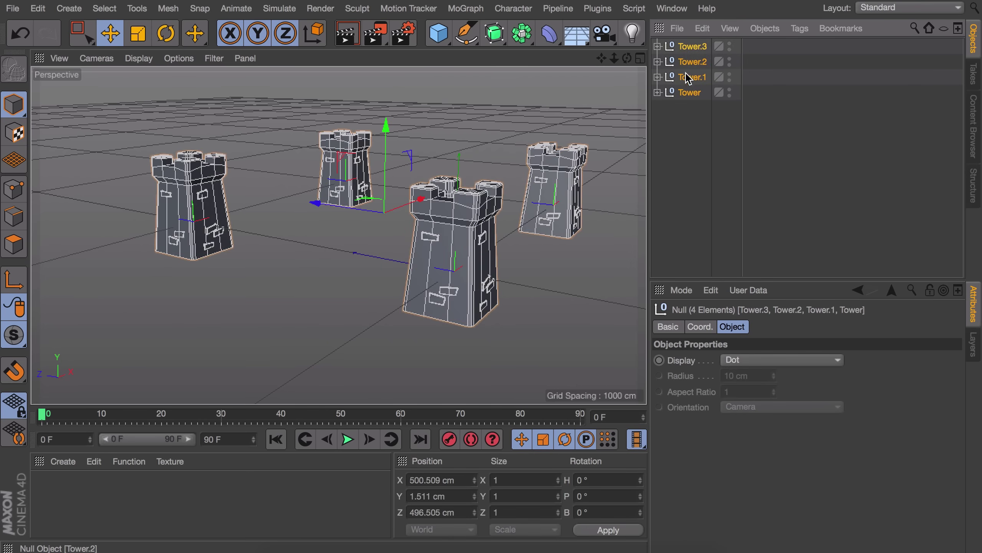
pyautogui.click(138, 34)
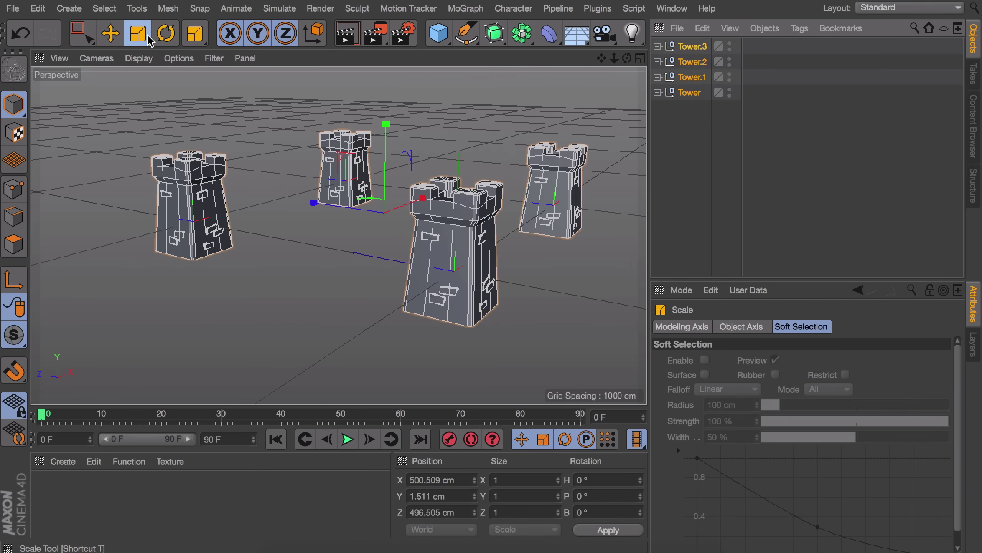
pyautogui.click(749, 327)
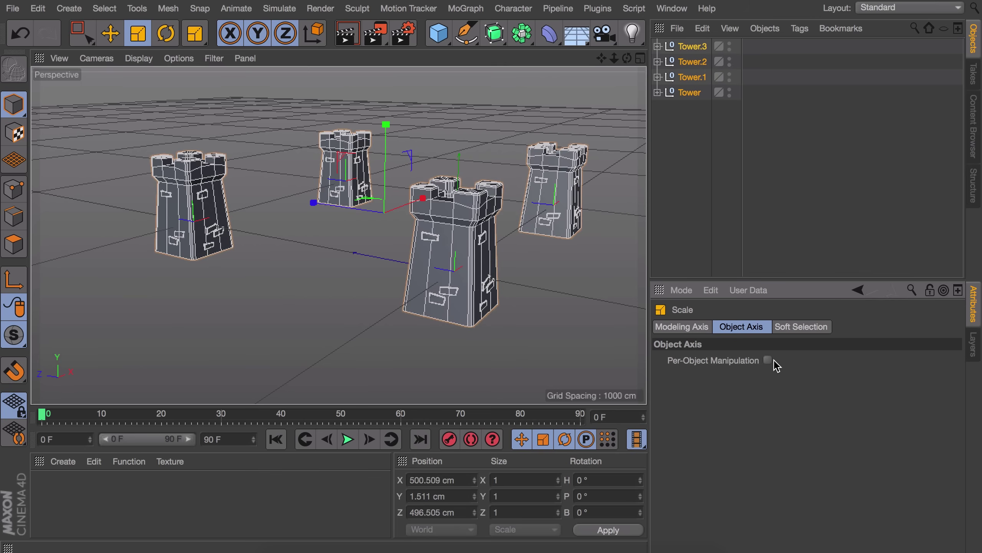
pyautogui.moveTo(433, 276); pyautogui.dragTo(631, 238)
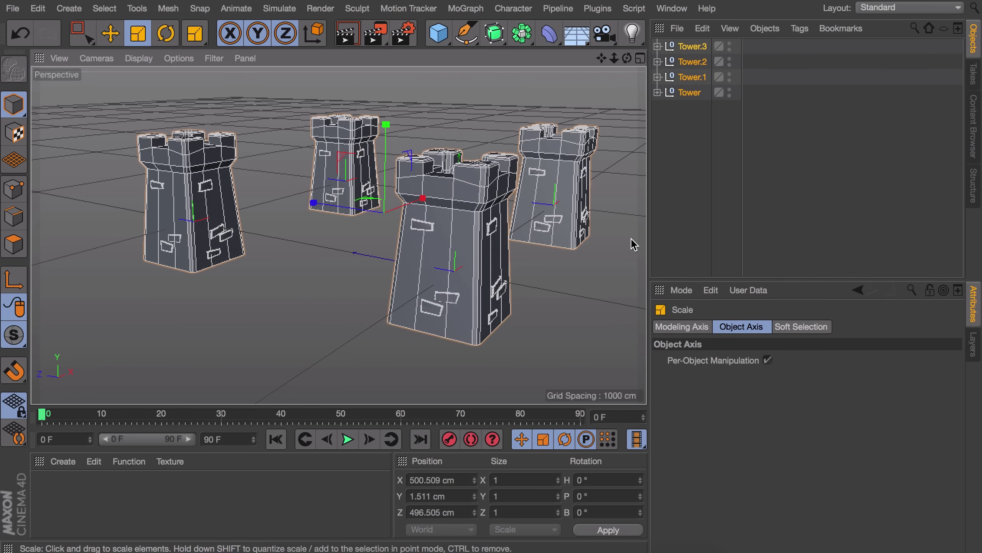
pyautogui.keyDown('alt'); pyautogui.moveTo(461, 258); pyautogui.dragTo(458, 302); pyautogui.keyUp('alt')
pyautogui.scroll(-3, 456, 328)
pyautogui.moveTo(457, 302); pyautogui.dragTo(336, 245)
pyautogui.click(697, 171)
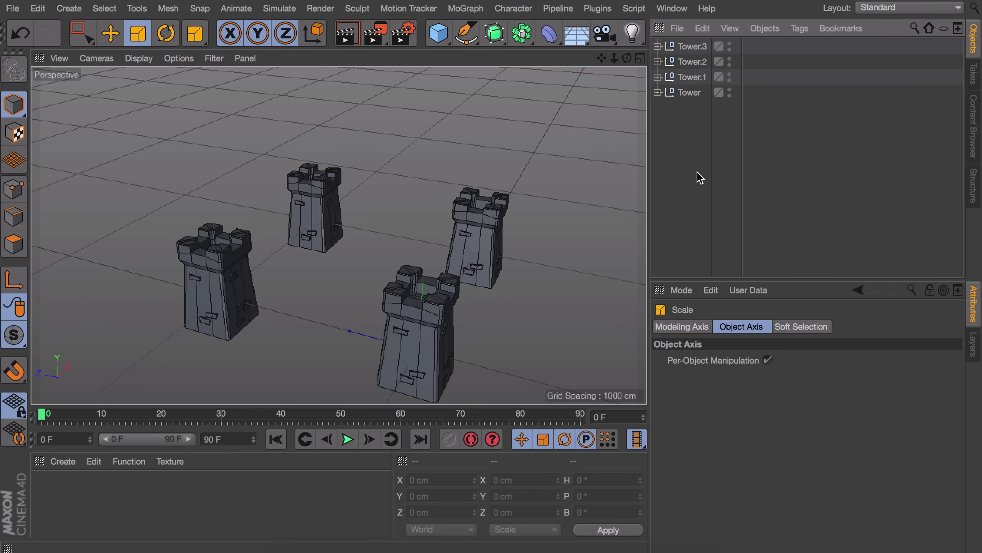
# - Add a cube and shape it into a wall about 138 × 258 × 772 cm between two towers, centred at Z 500 cm
pyautogui.click(438, 34)
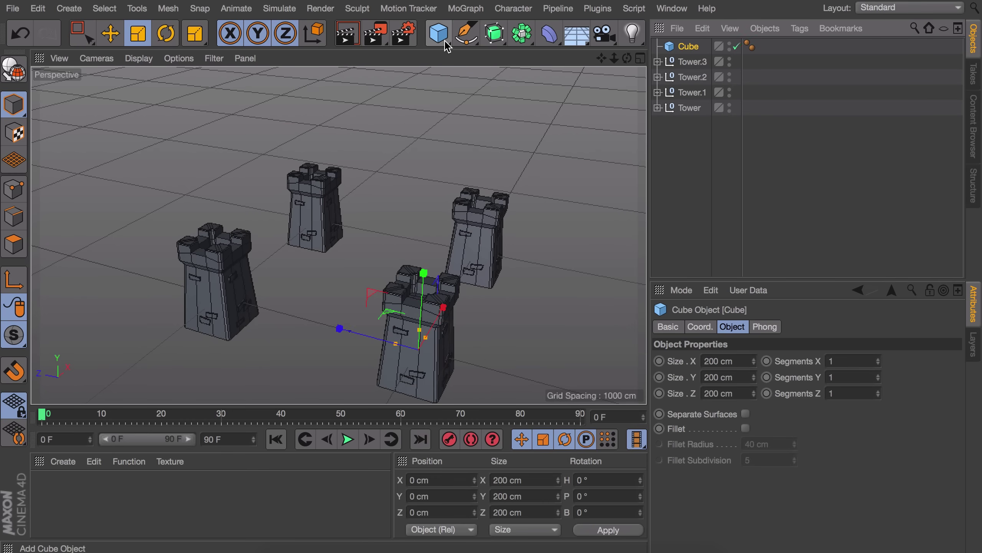
pyautogui.press('e')
pyautogui.moveTo(340, 329); pyautogui.dragTo(354, 316)
pyautogui.scroll(3, 294, 312)
pyautogui.moveTo(356, 299); pyautogui.dragTo(303, 316)
pyautogui.moveTo(217, 377)
pyautogui.keyDown('alt'); pyautogui.mouseDown()
pyautogui.moveTo(211, 325)
pyautogui.moveTo(204, 374)
pyautogui.moveTo(227, 362)
pyautogui.mouseUp(); pyautogui.keyUp('alt')
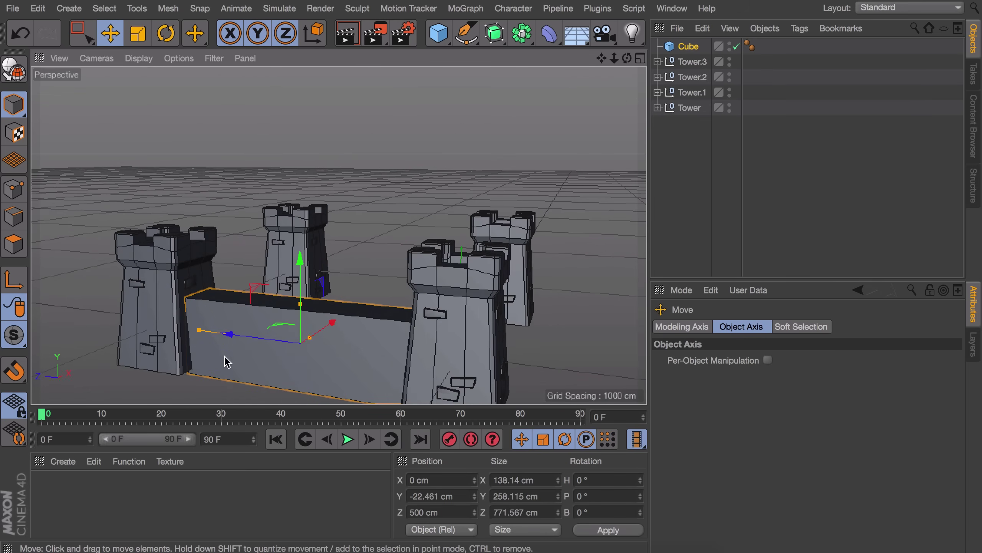
# - Set the wall cube to 3 segments along X and 7 along Z, and make it editable
pyautogui.click(686, 46)
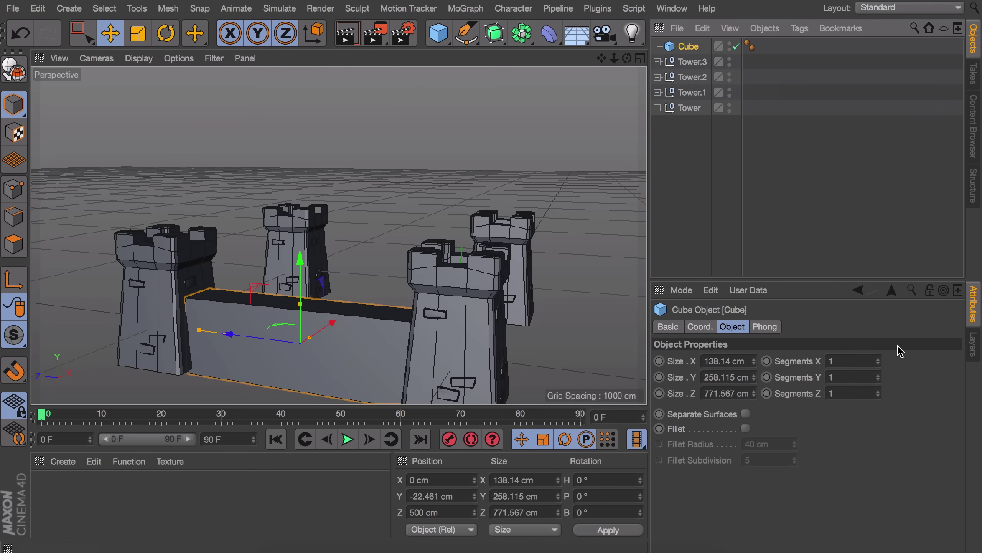
pyautogui.click(879, 359)
pyautogui.click(879, 358)
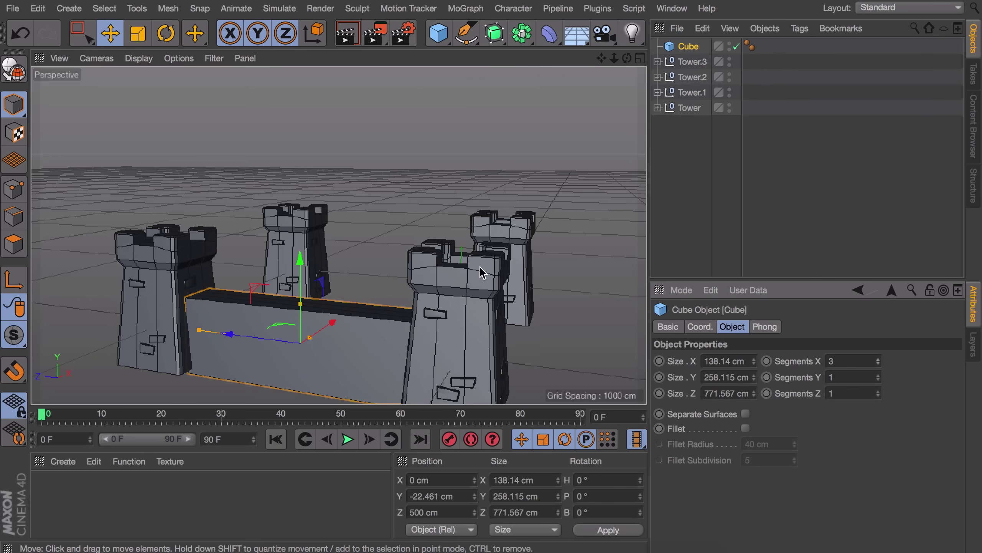
pyautogui.keyDown('alt'); pyautogui.moveTo(337, 321); pyautogui.dragTo(295, 364); pyautogui.keyUp('alt')
pyautogui.keyDown('alt'); pyautogui.moveTo(295, 364); pyautogui.dragTo(335, 255, button='right'); pyautogui.keyUp('alt')
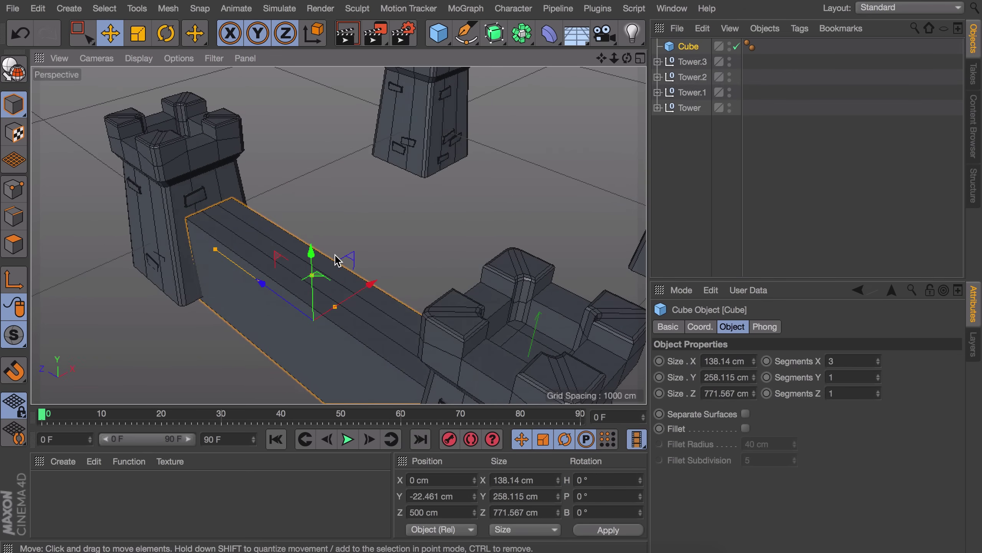
pyautogui.click(879, 391)
pyautogui.click(879, 390)
pyautogui.click(879, 390)
pyautogui.click(879, 391)
pyautogui.click(880, 390)
pyautogui.click(879, 391)
pyautogui.moveTo(269, 272)
pyautogui.keyDown('alt'); pyautogui.mouseDown()
pyautogui.moveTo(345, 291)
pyautogui.moveTo(309, 296)
pyautogui.moveTo(276, 259)
pyautogui.mouseUp(); pyautogui.keyUp('alt')
pyautogui.press('c')
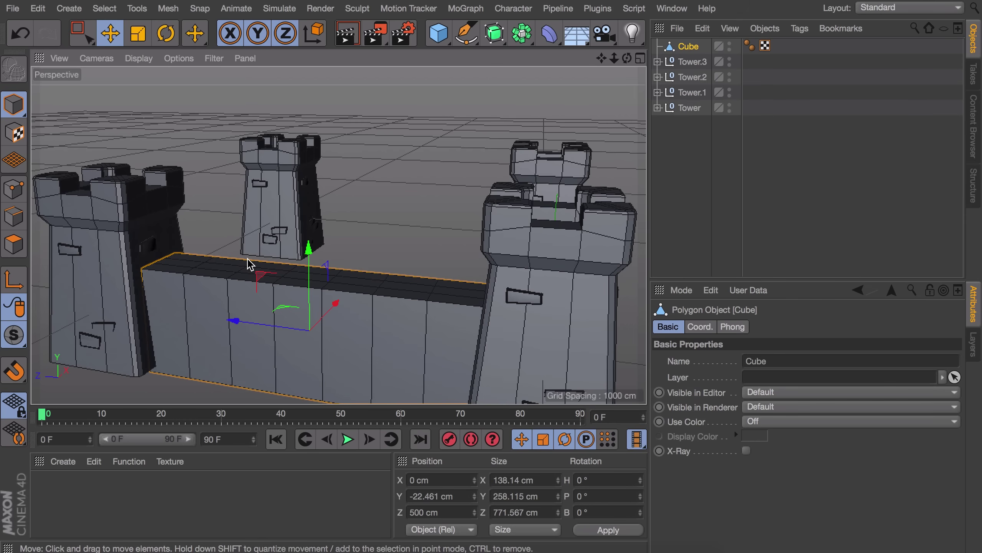
# - Select all polygons on the wall's top surface and extrude them slightly upward
pyautogui.click(13, 244)
pyautogui.press('0')
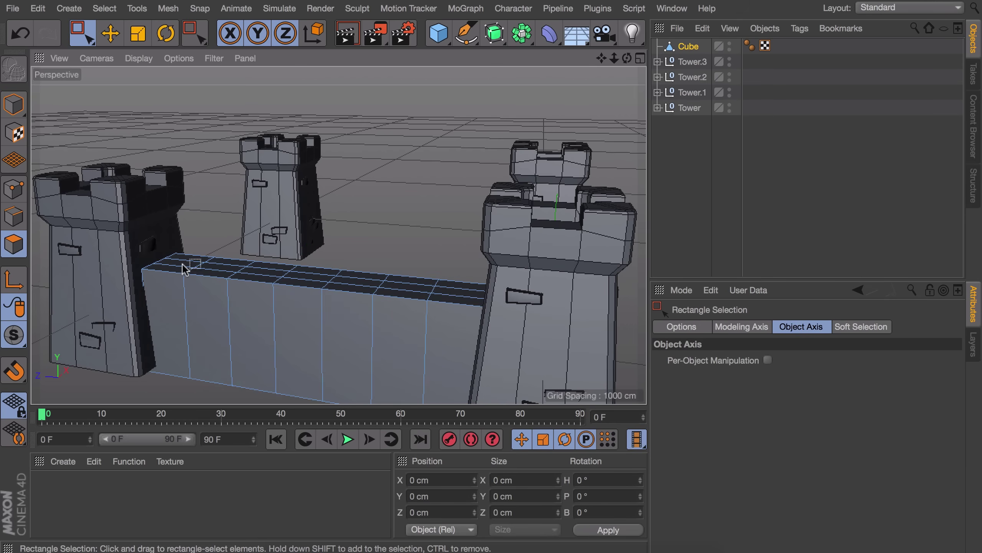
pyautogui.moveTo(84, 34); pyautogui.dragTo(103, 61)
pyautogui.moveTo(182, 234)
pyautogui.keyDown('alt'); pyautogui.mouseDown()
pyautogui.moveTo(189, 269)
pyautogui.moveTo(472, 283)
pyautogui.moveTo(247, 281)
pyautogui.moveTo(274, 281)
pyautogui.moveTo(299, 261)
pyautogui.moveTo(224, 240)
pyautogui.moveTo(220, 229)
pyautogui.mouseUp(); pyautogui.keyUp('alt')
pyautogui.press('d')
pyautogui.moveTo(327, 304)
pyautogui.mouseDown()
pyautogui.moveTo(348, 303)
pyautogui.moveTo(329, 293)
pyautogui.moveTo(407, 285)
pyautogui.moveTo(381, 325)
pyautogui.moveTo(252, 259)
pyautogui.moveTo(336, 302)
pyautogui.mouseUp()
# - Widen the wall's extruded top along X to about 176 cm and extrude it up about 10.5 cm
pyautogui.press('t')
pyautogui.press('super+z')
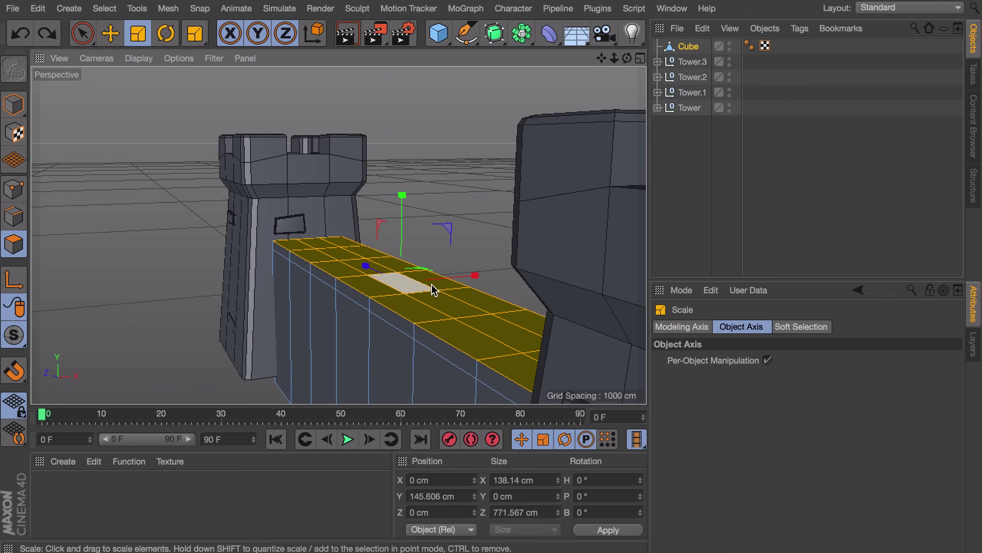
pyautogui.moveTo(471, 282); pyautogui.dragTo(421, 280)
pyautogui.moveTo(473, 334); pyautogui.dragTo(480, 333)
pyautogui.keyDown('alt'); pyautogui.moveTo(439, 334); pyautogui.dragTo(385, 292); pyautogui.keyUp('alt')
pyautogui.press('d')
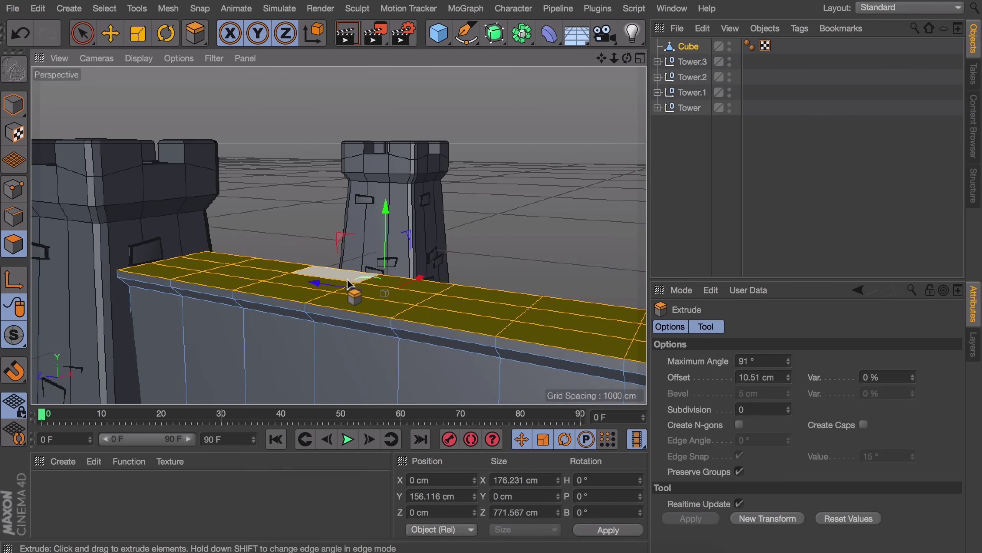
# - Select the two outer polygons at the middle of the wall top and extrude them up about 62.5 cm
pyautogui.press('e')
pyautogui.keyDown('alt'); pyautogui.moveTo(323, 295); pyautogui.dragTo(383, 288); pyautogui.keyUp('alt')
pyautogui.click(392, 285)
pyautogui.keyDown('shift'); pyautogui.click(392, 284); pyautogui.keyUp('shift')
pyautogui.keyDown('shift'); pyautogui.click(392, 276); pyautogui.keyUp('shift')
pyautogui.scroll(-4, 392, 323)
pyautogui.keyDown('alt'); pyautogui.moveTo(393, 323); pyautogui.dragTo(294, 294); pyautogui.keyUp('alt')
pyautogui.press('d')
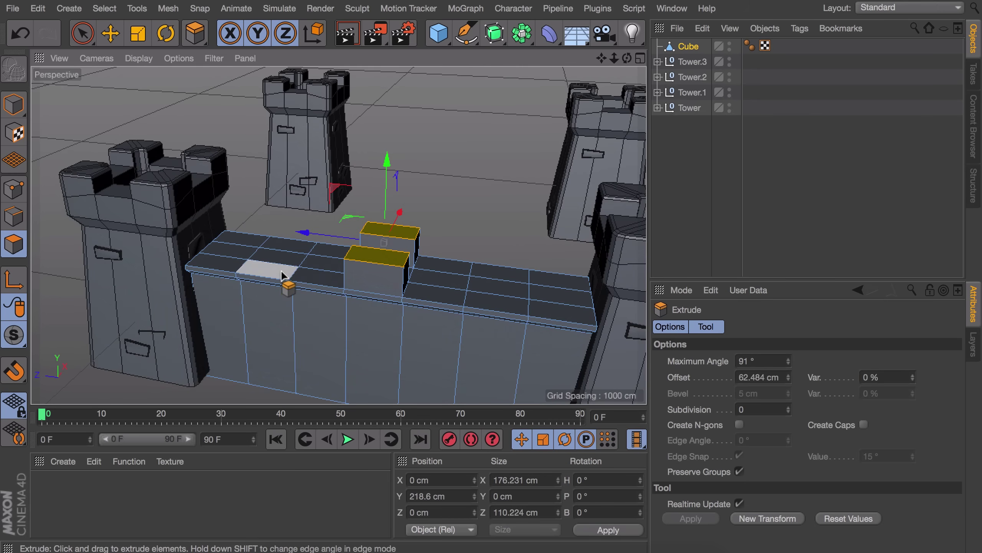
# - Select four outer polygons flanking the middle merlons and extrude them up about 30 cm as shorter merlons
pyautogui.click(267, 271)
pyautogui.keyDown('shift'); pyautogui.click(300, 244); pyautogui.keyUp('shift')
pyautogui.keyDown('shift'); pyautogui.click(489, 271); pyautogui.keyUp('shift')
pyautogui.keyDown('shift'); pyautogui.click(487, 304); pyautogui.keyUp('shift')
pyautogui.moveTo(383, 329)
pyautogui.mouseDown()
pyautogui.moveTo(425, 329)
pyautogui.moveTo(384, 334)
pyautogui.mouseUp()
pyautogui.moveTo(377, 214); pyautogui.dragTo(378, 209)
pyautogui.keyDown('alt'); pyautogui.moveTo(368, 267); pyautogui.dragTo(309, 302); pyautogui.keyUp('alt')
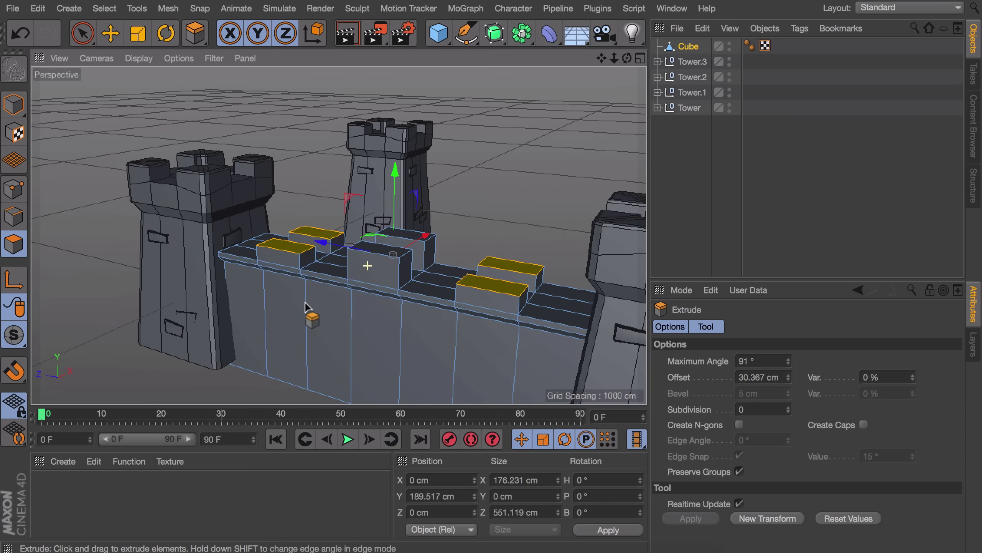
pyautogui.keyDown('alt'); pyautogui.moveTo(384, 275); pyautogui.dragTo(344, 315); pyautogui.keyUp('alt')
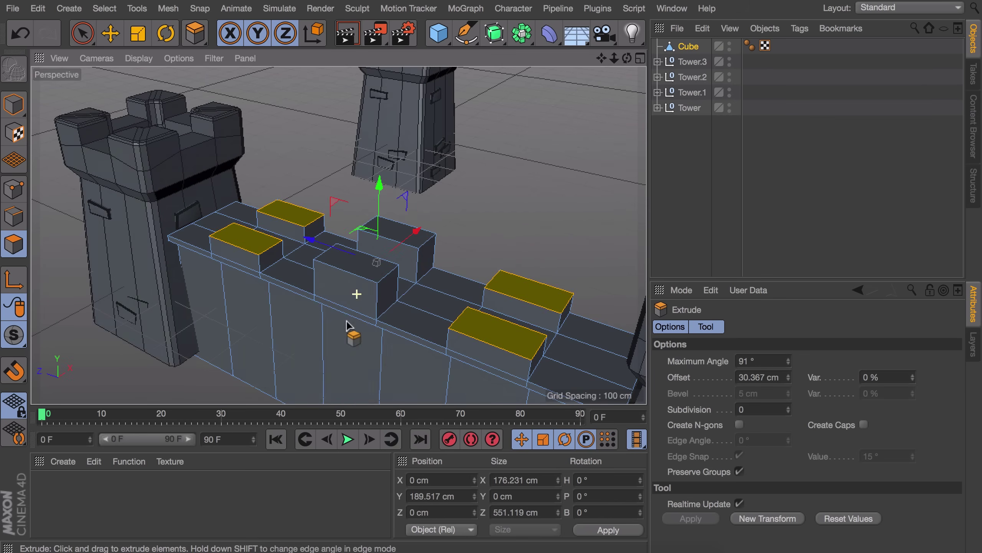
# - Add the two middle merlon tops to the polygon selection and activate the Bevel tool
pyautogui.keyDown('shift'); pyautogui.click(348, 265); pyautogui.keyUp('shift')
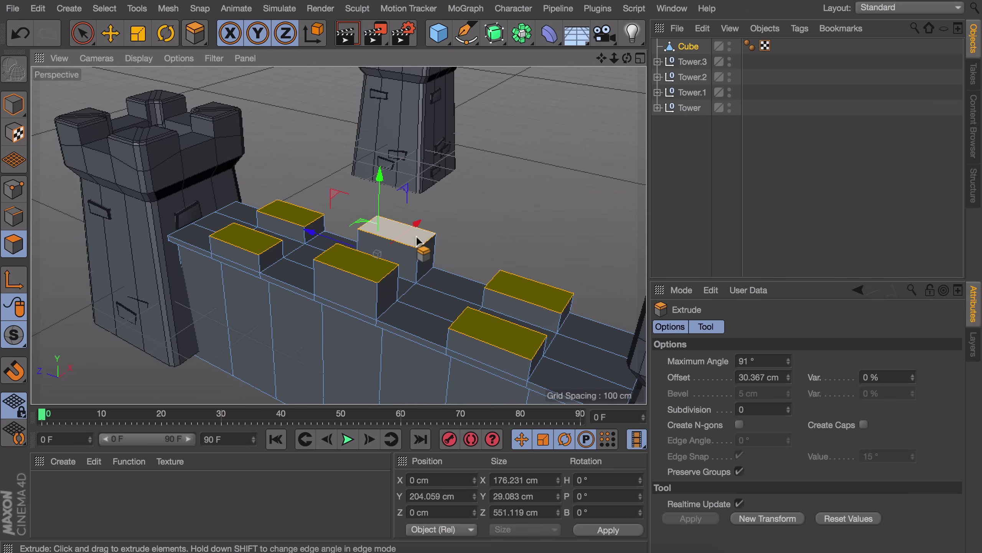
pyautogui.press('m')
pyautogui.press('s')
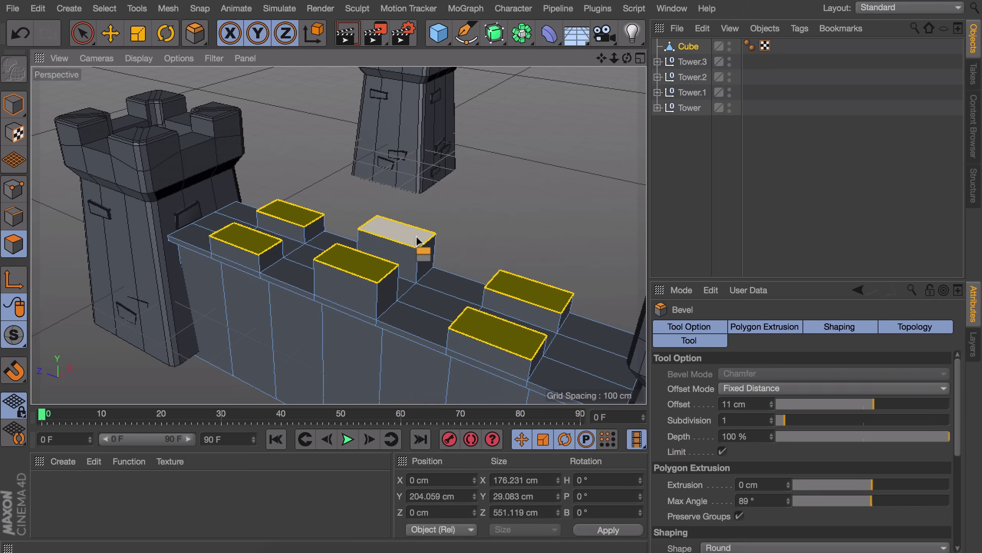
pyautogui.rightClick(417, 241)
pyautogui.click(447, 292)
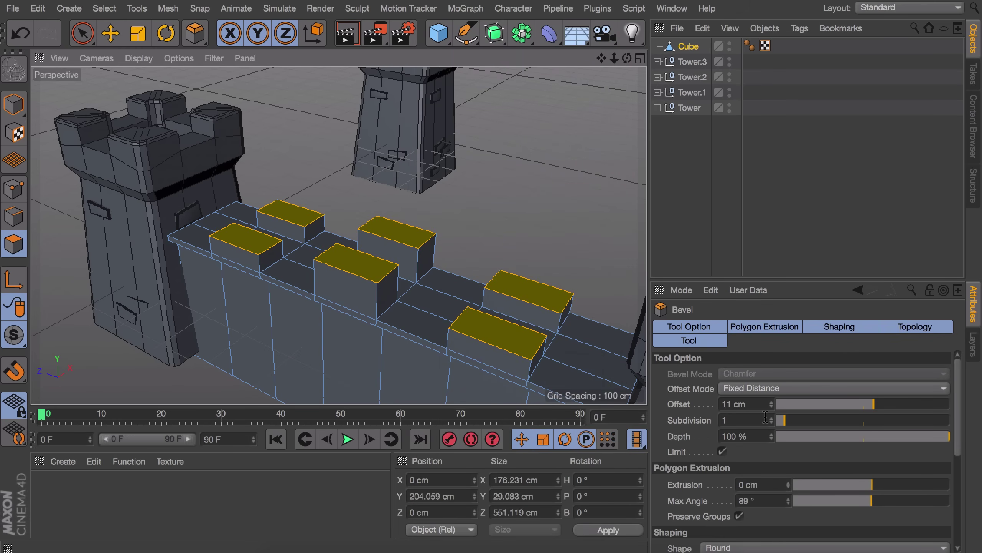
pyautogui.moveTo(383, 273); pyautogui.dragTo(394, 246)
pyautogui.scroll(3, 399, 259)
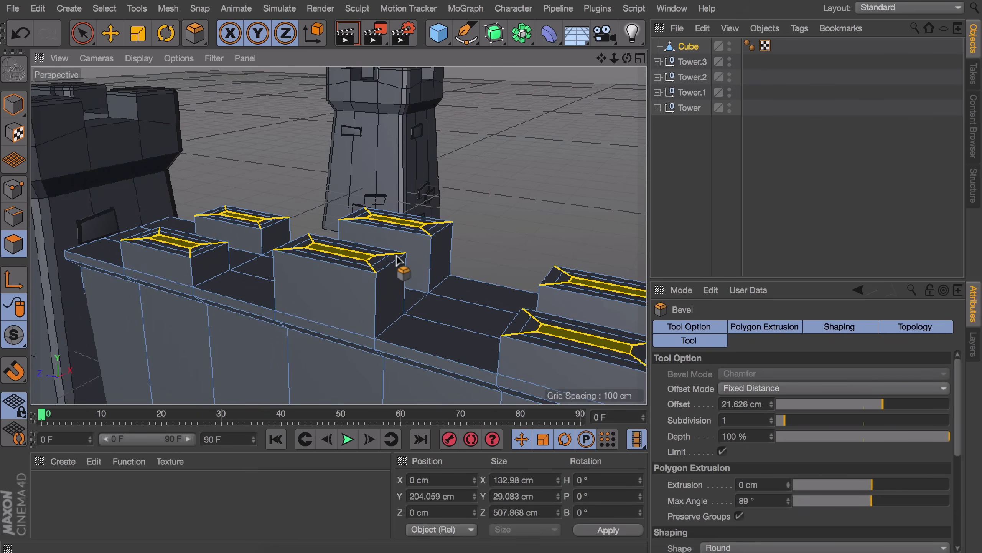
pyautogui.press('super+z')
pyautogui.moveTo(356, 255); pyautogui.dragTo(402, 254)
pyautogui.press('super+z')
pyautogui.press('super+z')
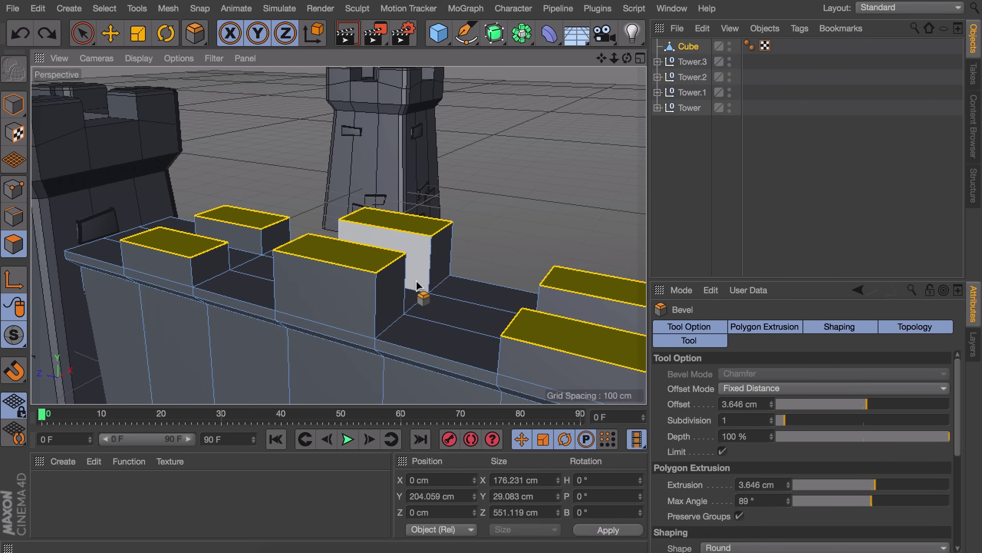
# - Bevel the six merlon tops with an offset and extrusion of about 8 cm, and delete the wall's Phong tag
pyautogui.moveTo(419, 284); pyautogui.dragTo(520, 235)
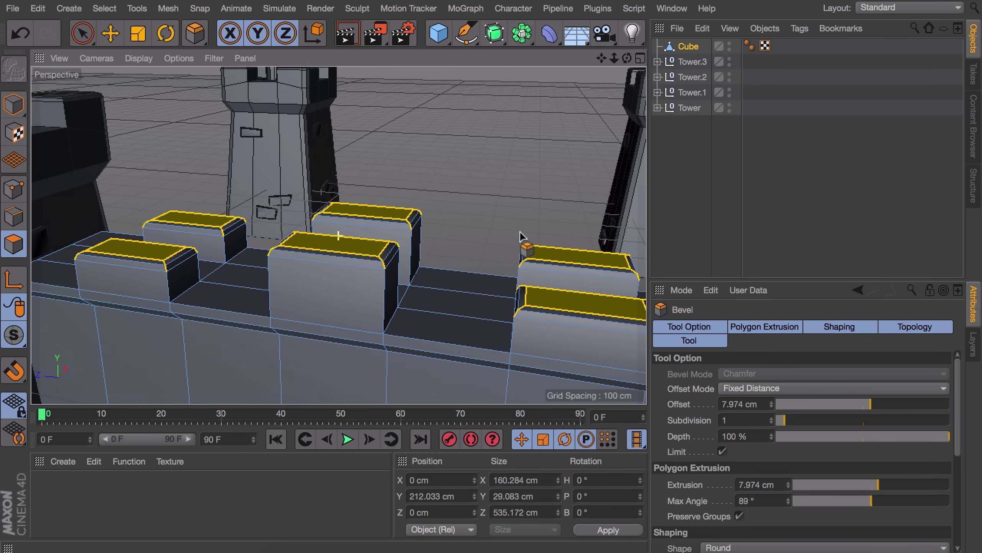
pyautogui.click(752, 43)
pyautogui.press('Delete')
# - Select the outer top polygons in the gaps beside the merlons along both edges of the wall
pyautogui.keyDown('alt'); pyautogui.moveTo(391, 273); pyautogui.dragTo(374, 263); pyautogui.keyUp('alt')
pyautogui.keyDown('alt'); pyautogui.moveTo(261, 278); pyautogui.dragTo(290, 288); pyautogui.keyUp('alt')
pyautogui.keyDown('alt'); pyautogui.moveTo(289, 287); pyautogui.dragTo(371, 277, button='middle'); pyautogui.keyUp('alt')
pyautogui.press('e')
pyautogui.click(136, 273)
pyautogui.keyDown('shift'); pyautogui.click(163, 241); pyautogui.keyUp('shift')
pyautogui.keyDown('shift'); pyautogui.click(323, 249); pyautogui.keyUp('shift')
pyautogui.keyDown('shift'); pyautogui.click(333, 287); pyautogui.keyUp('shift')
pyautogui.keyDown('alt'); pyautogui.moveTo(555, 259); pyautogui.dragTo(390, 266); pyautogui.keyUp('alt')
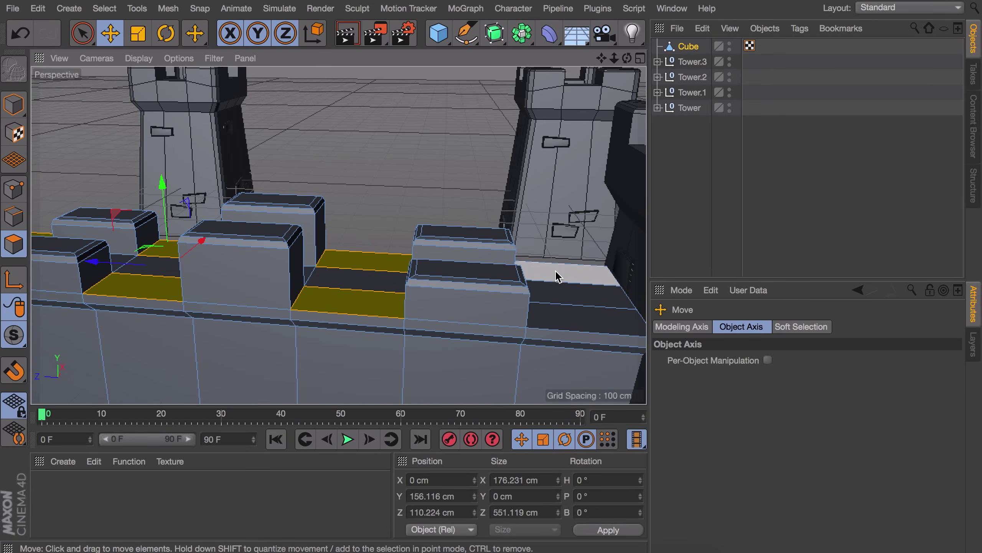
pyautogui.keyDown('alt'); pyautogui.moveTo(478, 307); pyautogui.dragTo(306, 306); pyautogui.keyUp('alt')
# - Extrude the selected gap polygons, raise them into a low parapet rim, and return to model mode
pyautogui.press('d')
pyautogui.keyDown('alt'); pyautogui.moveTo(217, 306); pyautogui.dragTo(302, 240); pyautogui.keyUp('alt')
pyautogui.press('e')
pyautogui.moveTo(204, 247); pyautogui.dragTo(203, 225)
pyautogui.keyDown('alt'); pyautogui.moveTo(406, 310); pyautogui.dragTo(324, 321, button='right'); pyautogui.keyUp('alt')
pyautogui.click(14, 104)
pyautogui.keyDown('alt'); pyautogui.moveTo(294, 201); pyautogui.dragTo(205, 227); pyautogui.keyUp('alt')
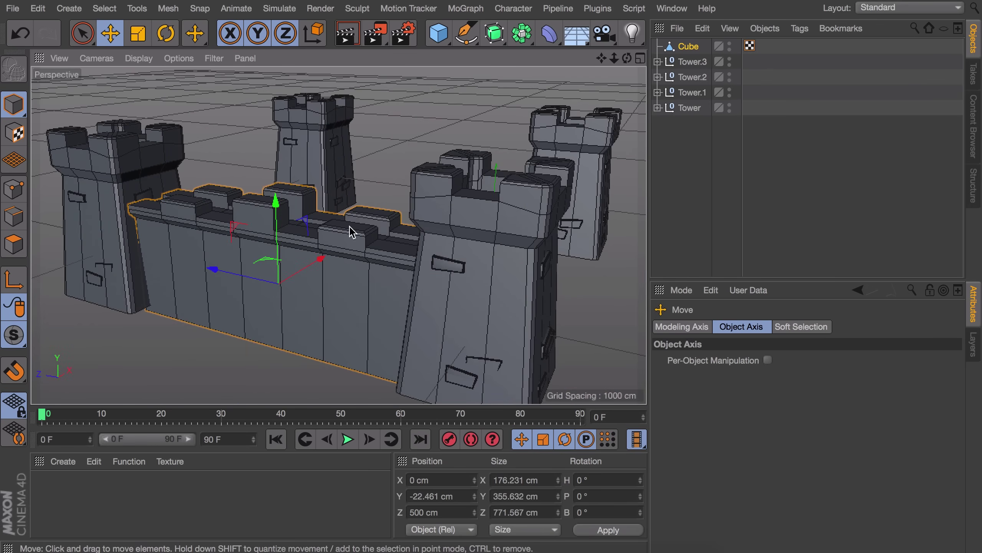
# - Copy three bricks from the front tower's bricks group out to the top level and place them against the front wall
pyautogui.click(657, 108)
pyautogui.click(690, 123)
pyautogui.click(665, 124)
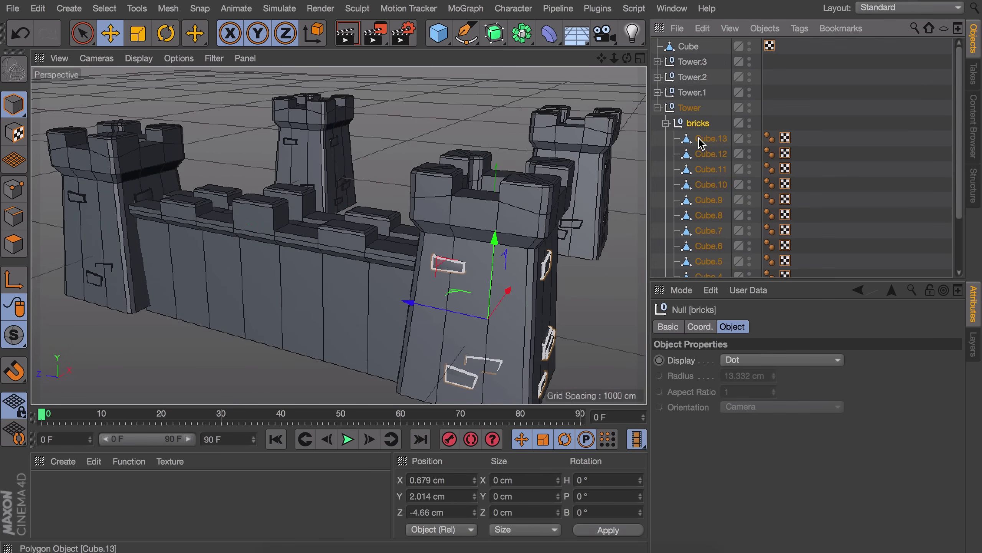
pyautogui.click(710, 252)
pyautogui.keyDown('shift'); pyautogui.click(708, 224); pyautogui.keyUp('shift')
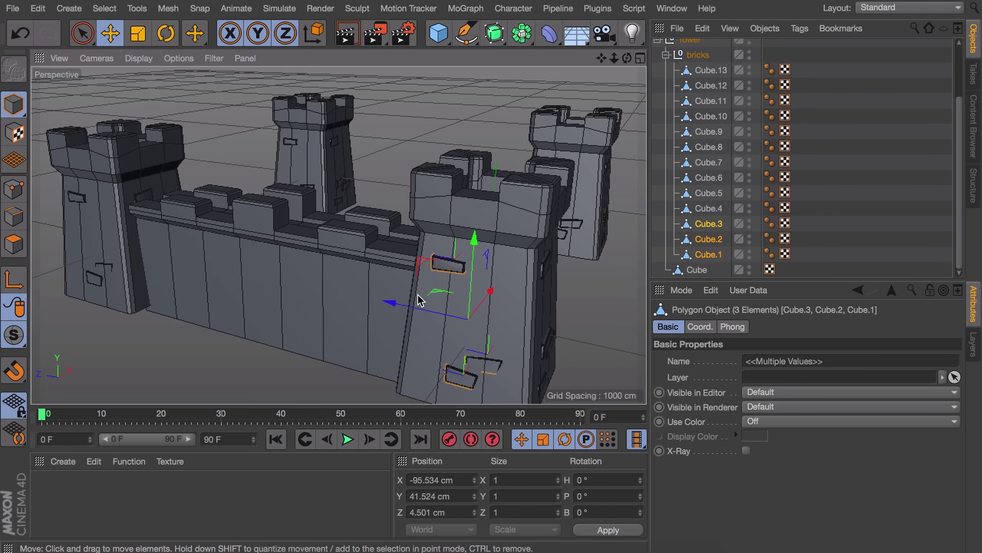
pyautogui.moveTo(420, 300); pyautogui.dragTo(252, 275)
pyautogui.moveTo(295, 229); pyautogui.dragTo(295, 257)
pyautogui.moveTo(327, 285); pyautogui.dragTo(338, 276)
# - Reposition the copied bricks individually and duplicate them until twelve bricks are scattered over the wall
pyautogui.click(692, 77)
pyautogui.click(692, 46)
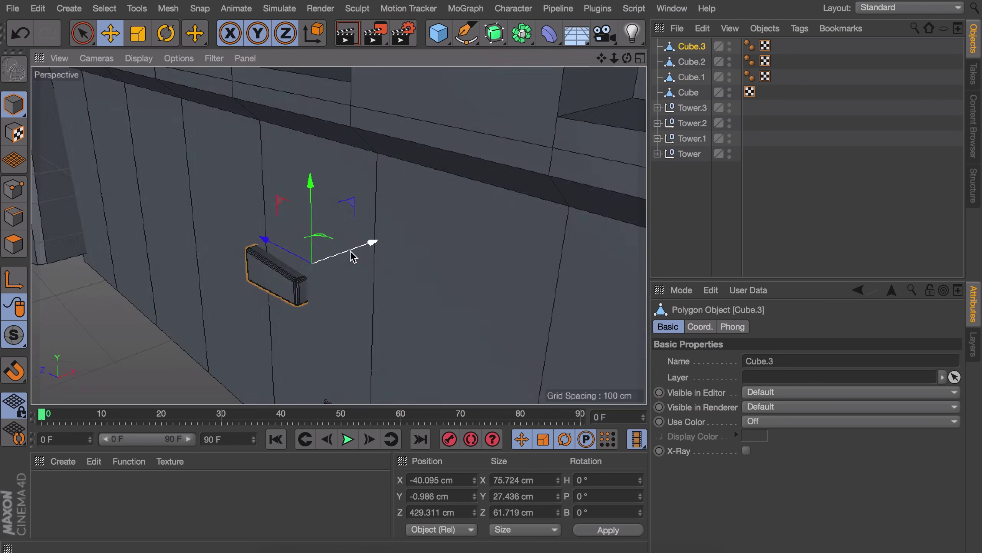
pyautogui.moveTo(387, 247); pyautogui.dragTo(186, 222)
pyautogui.keyDown('ctrl'); pyautogui.moveTo(351, 171); pyautogui.dragTo(195, 134); pyautogui.keyUp('ctrl')
pyautogui.click(329, 266)
pyautogui.keyDown('ctrl'); pyautogui.moveTo(343, 264); pyautogui.dragTo(360, 276); pyautogui.keyUp('ctrl')
pyautogui.keyDown('shift'); pyautogui.click(691, 123); pyautogui.keyUp('shift')
pyautogui.keyDown('ctrl'); pyautogui.moveTo(421, 177); pyautogui.dragTo(441, 229); pyautogui.keyUp('ctrl')
pyautogui.click(692, 139)
pyautogui.keyDown('ctrl'); pyautogui.click(691, 169); pyautogui.keyUp('ctrl')
pyautogui.click(271, 340)
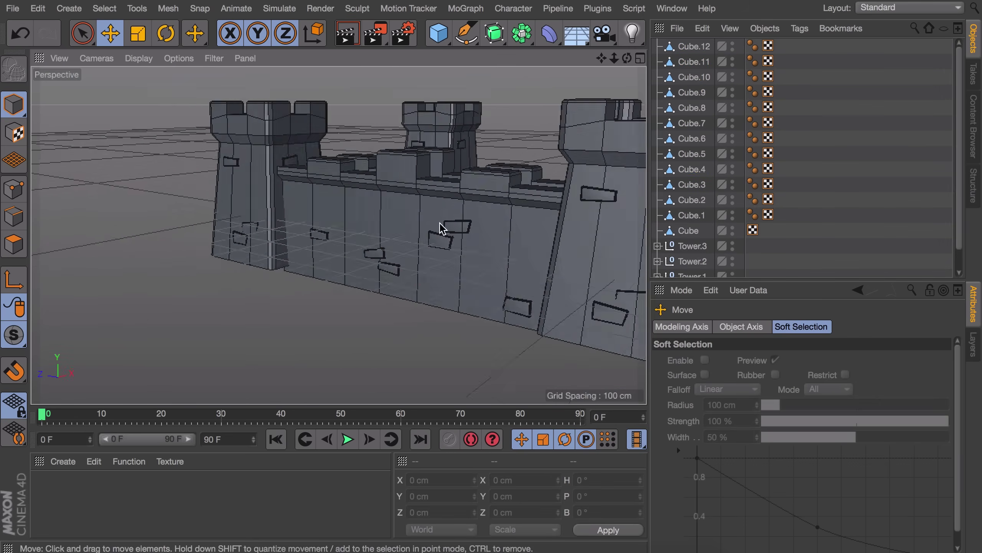
# - Group the twelve loose wall bricks, Cube.1 to Cube.12, under one null
pyautogui.click(690, 215)
pyautogui.keyDown('shift'); pyautogui.click(688, 47); pyautogui.keyUp('shift')
pyautogui.hotkey('alt', 'g')
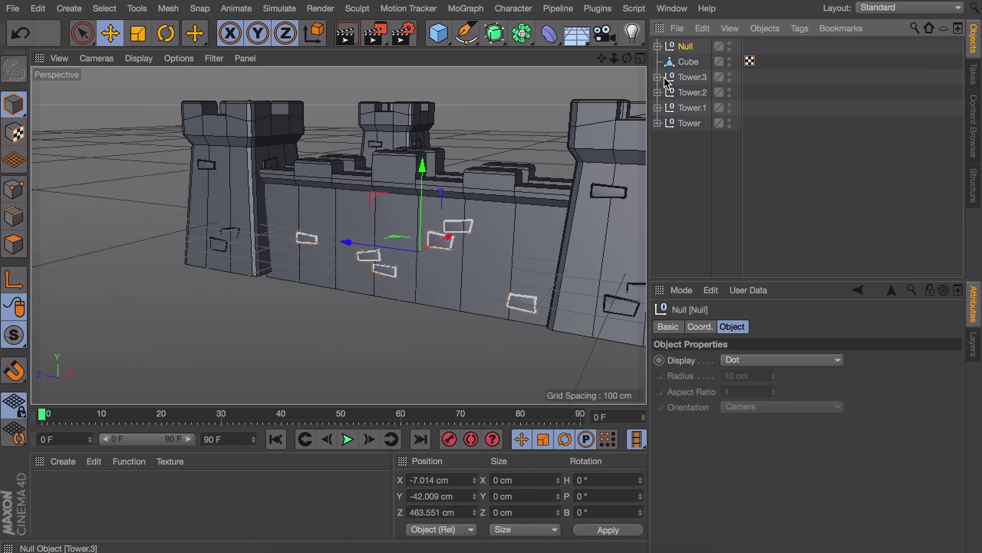
# - Group the brick null together with the wall's Cube mesh and name the new group Wall
pyautogui.keyDown('ctrl'); pyautogui.click(688, 62); pyautogui.keyUp('ctrl')
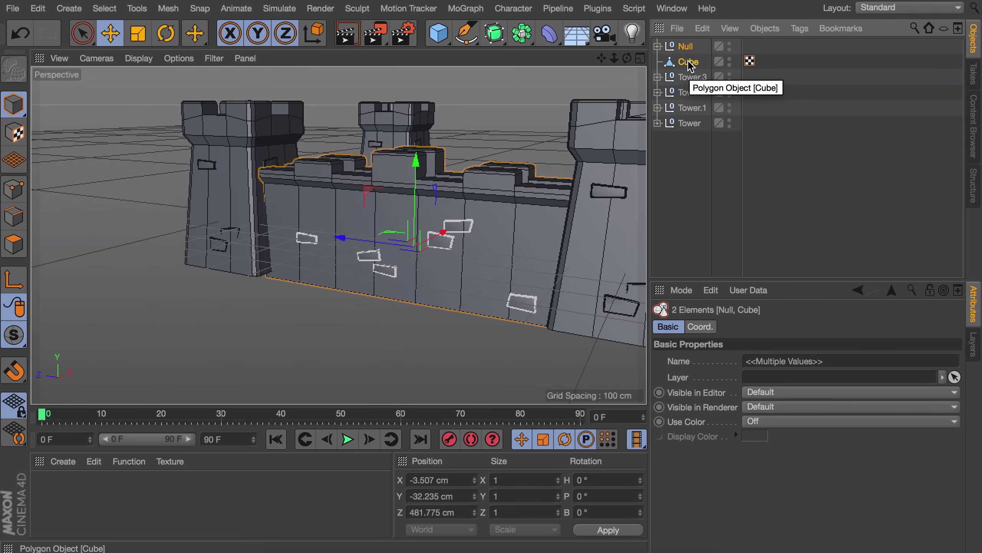
pyautogui.moveTo(689, 61); pyautogui.dragTo(687, 47)
pyautogui.doubleClick(687, 46)
pyautogui.write('Wall')
pyautogui.press('Return')
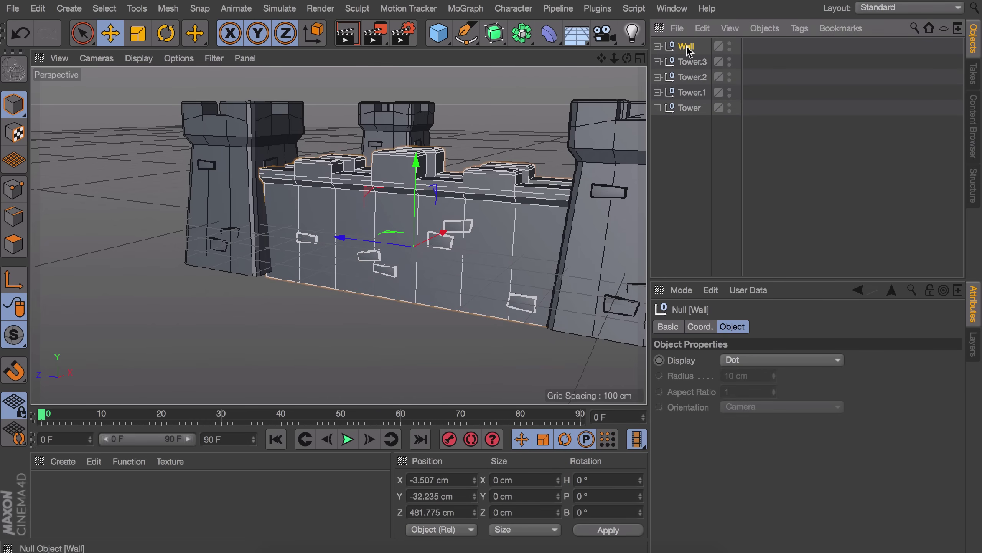
# - Duplicate the Wall group 1000 cm along X so the copy joins the two opposite towers
pyautogui.keyDown('alt'); pyautogui.moveTo(487, 227); pyautogui.dragTo(370, 323); pyautogui.keyUp('alt')
pyautogui.keyDown('alt'); pyautogui.moveTo(444, 241); pyautogui.dragTo(421, 288, button='right'); pyautogui.keyUp('alt')
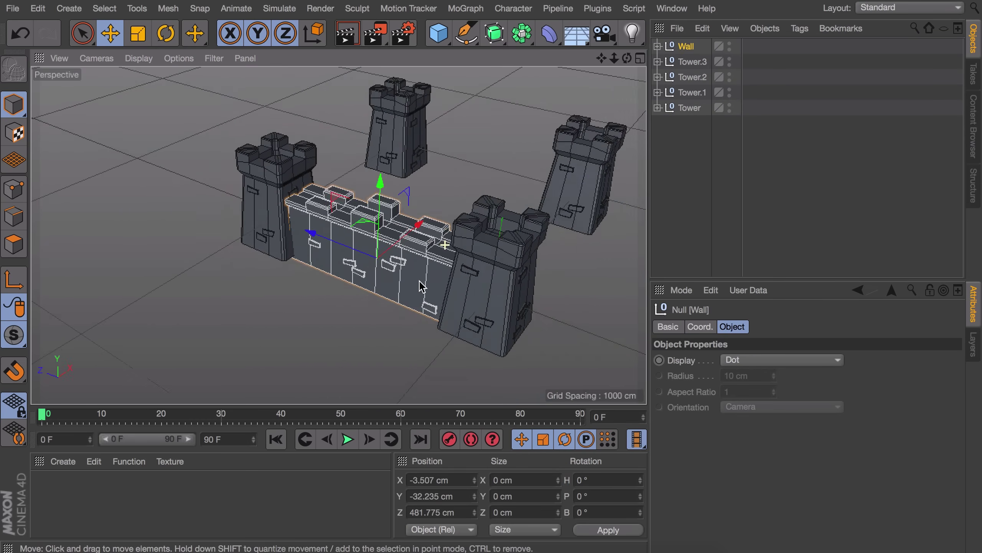
pyautogui.keyDown('alt'); pyautogui.moveTo(413, 251); pyautogui.dragTo(320, 302, button='middle'); pyautogui.keyUp('alt')
pyautogui.keyDown('ctrl'); pyautogui.moveTo(326, 276); pyautogui.dragTo(448, 193); pyautogui.keyUp('ctrl')
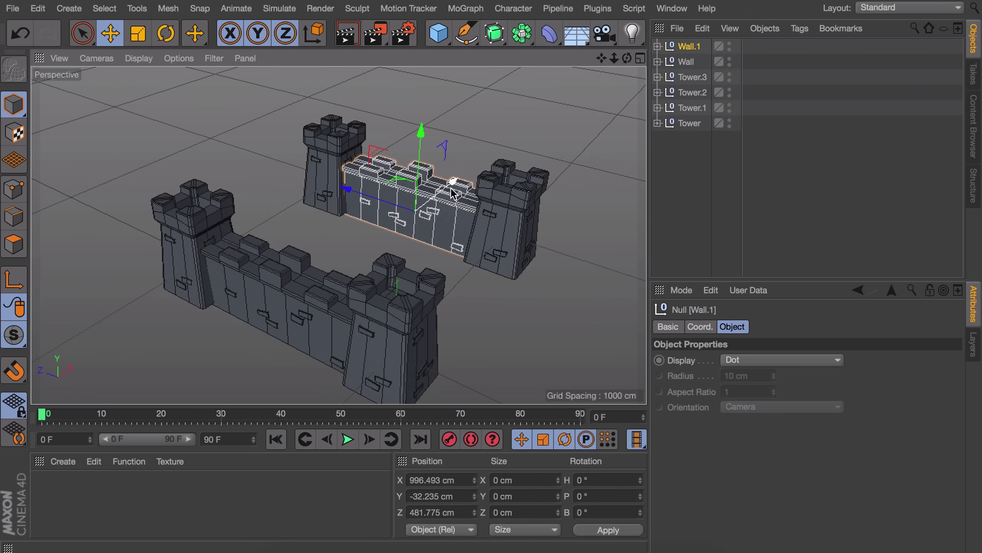
# - Duplicate both walls and rotate the copies around their shared centre to a 270° heading, closing the castle's two open sides
pyautogui.keyDown('ctrl'); pyautogui.click(685, 61); pyautogui.keyUp('ctrl')
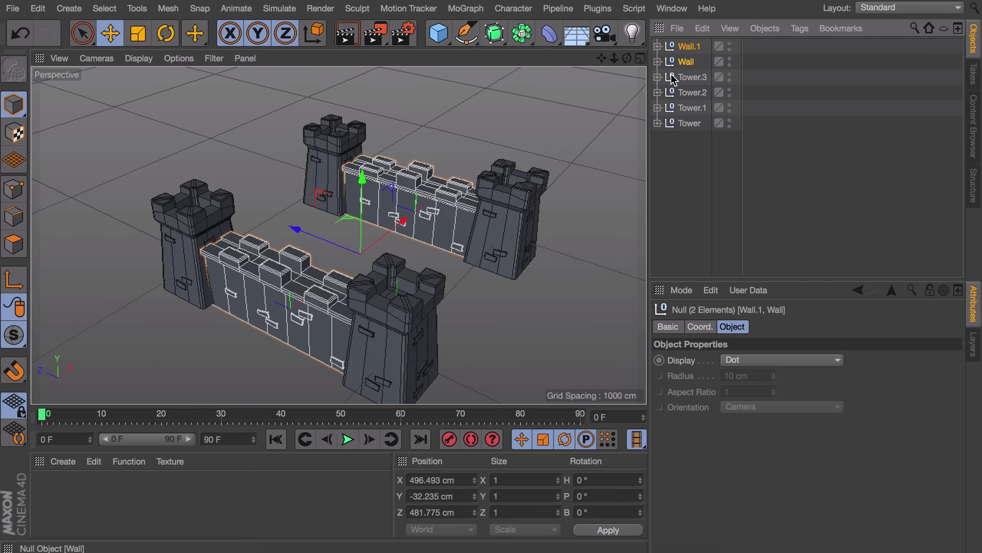
pyautogui.press('r')
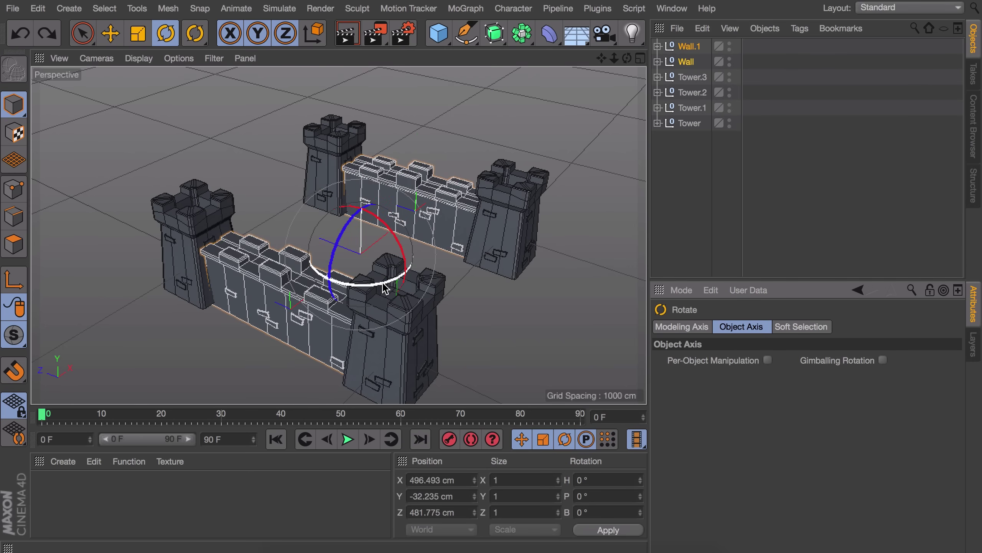
pyautogui.moveTo(385, 287); pyautogui.dragTo(327, 285)
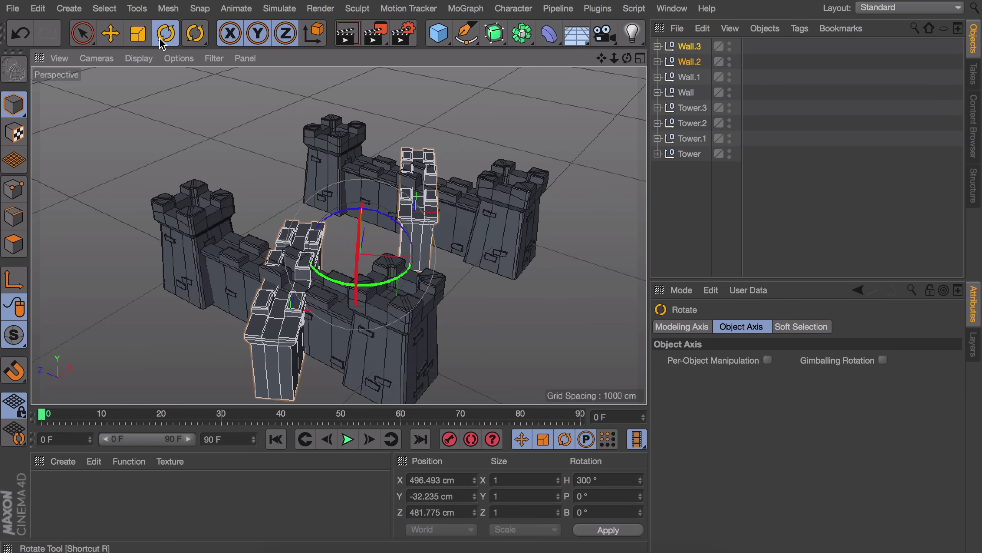
pyautogui.click(139, 34)
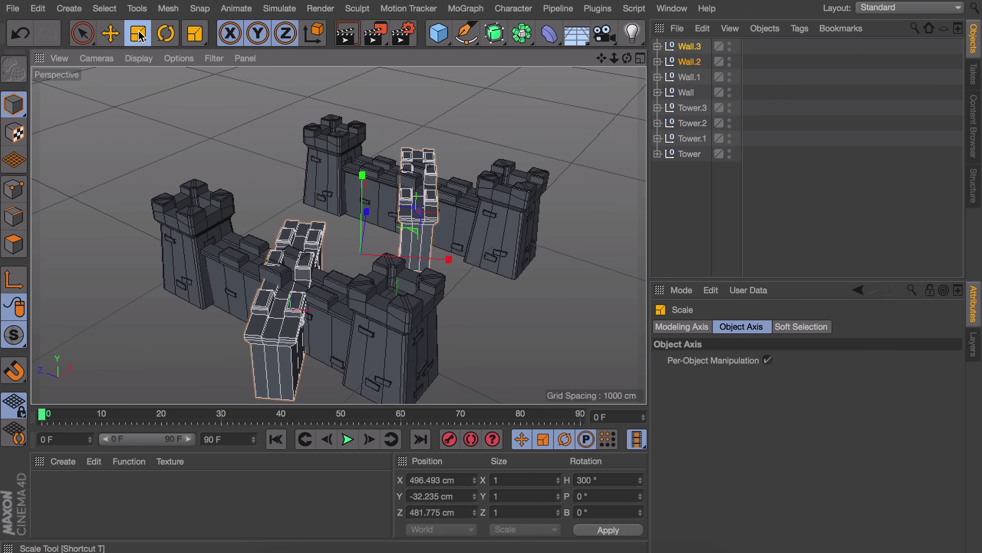
pyautogui.click(768, 361)
pyautogui.hotkey('ctrl', 'z')
pyautogui.press('r')
pyautogui.moveTo(377, 285); pyautogui.dragTo(296, 262)
pyautogui.keyDown('alt'); pyautogui.moveTo(338, 235); pyautogui.dragTo(357, 312); pyautogui.keyUp('alt')
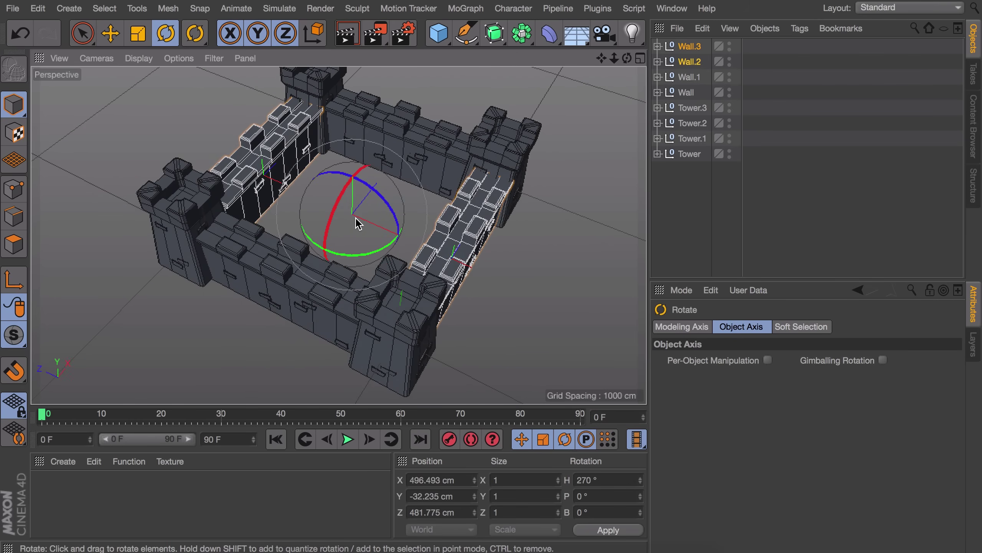
# - Shift the two rotated walls together to about X 482 cm and scale their spacing slightly to fit them between the towers
pyautogui.keyDown('alt'); pyautogui.moveTo(356, 218); pyautogui.dragTo(387, 174); pyautogui.keyUp('alt')
pyautogui.click(704, 197)
pyautogui.keyDown('alt'); pyautogui.moveTo(476, 256); pyautogui.dragTo(393, 338); pyautogui.keyUp('alt')
pyautogui.keyDown('alt'); pyautogui.moveTo(393, 339); pyautogui.dragTo(397, 272, button='right'); pyautogui.keyUp('alt')
pyautogui.keyDown('alt'); pyautogui.moveTo(397, 272); pyautogui.dragTo(340, 236); pyautogui.keyUp('alt')
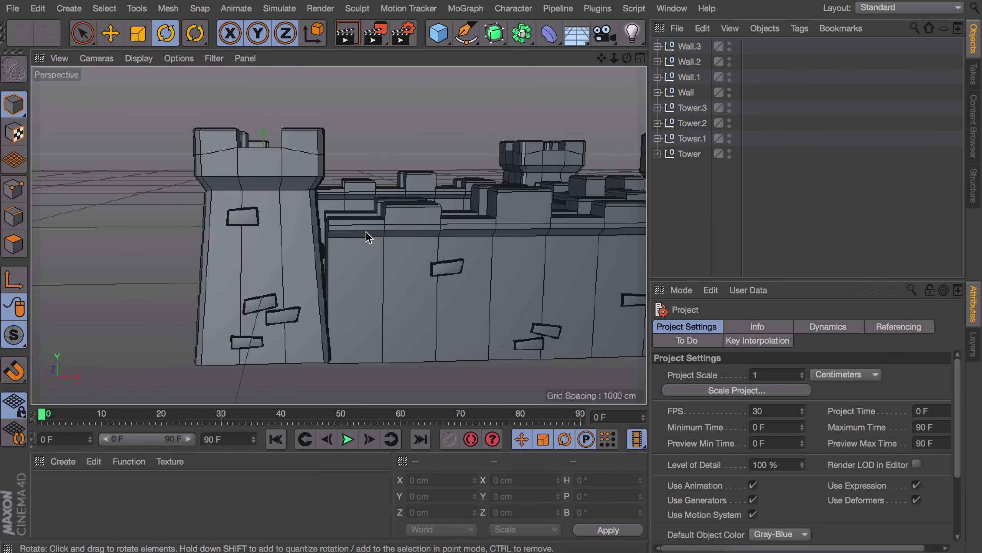
pyautogui.click(295, 208)
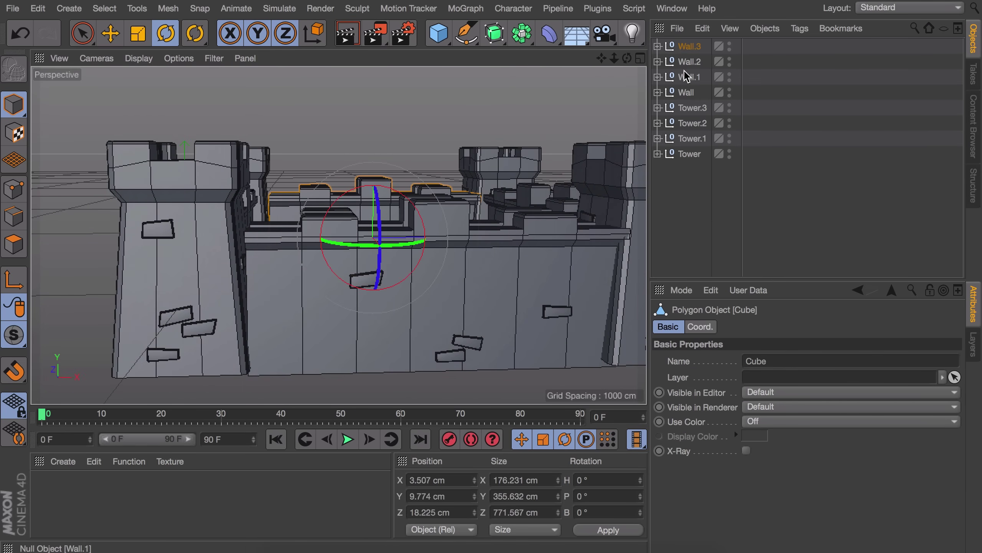
pyautogui.click(690, 47)
pyautogui.keyDown('shift'); pyautogui.click(692, 62); pyautogui.keyUp('shift')
pyautogui.press('e')
pyautogui.moveTo(460, 261)
pyautogui.keyDown('alt'); pyautogui.mouseDown()
pyautogui.moveTo(489, 281)
pyautogui.moveTo(450, 276)
pyautogui.mouseUp(); pyautogui.keyUp('alt')
pyautogui.press('super+z')
pyautogui.moveTo(449, 276)
pyautogui.keyDown('alt'); pyautogui.mouseDown()
pyautogui.moveTo(409, 269)
pyautogui.moveTo(444, 301)
pyautogui.moveTo(439, 291)
pyautogui.mouseUp(); pyautogui.keyUp('alt')
pyautogui.press('t')
pyautogui.moveTo(458, 224); pyautogui.dragTo(463, 223)
# - Inspect the fit of the four walls against the towers from close up and from around the castle
pyautogui.keyDown('alt'); pyautogui.moveTo(528, 218); pyautogui.dragTo(616, 190); pyautogui.keyUp('alt')
pyautogui.keyDown('alt'); pyautogui.moveTo(372, 193); pyautogui.dragTo(393, 179); pyautogui.keyUp('alt')
pyautogui.scroll(-5, 439, 228)
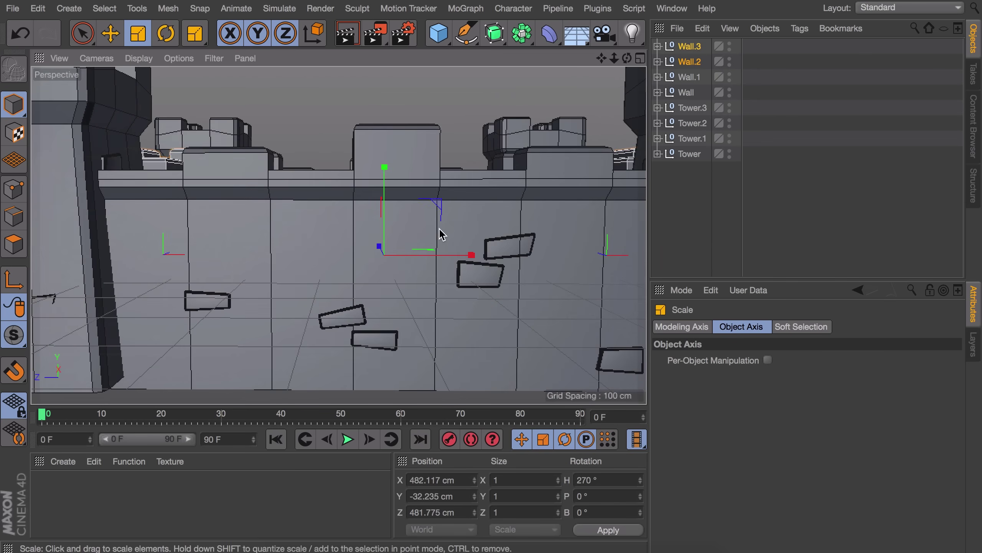
pyautogui.keyDown('alt'); pyautogui.moveTo(438, 229); pyautogui.dragTo(465, 262); pyautogui.keyUp('alt')
pyautogui.scroll(-4, 507, 226)
pyautogui.keyDown('alt'); pyautogui.moveTo(425, 255); pyautogui.dragTo(353, 270, button='right'); pyautogui.keyUp('alt')
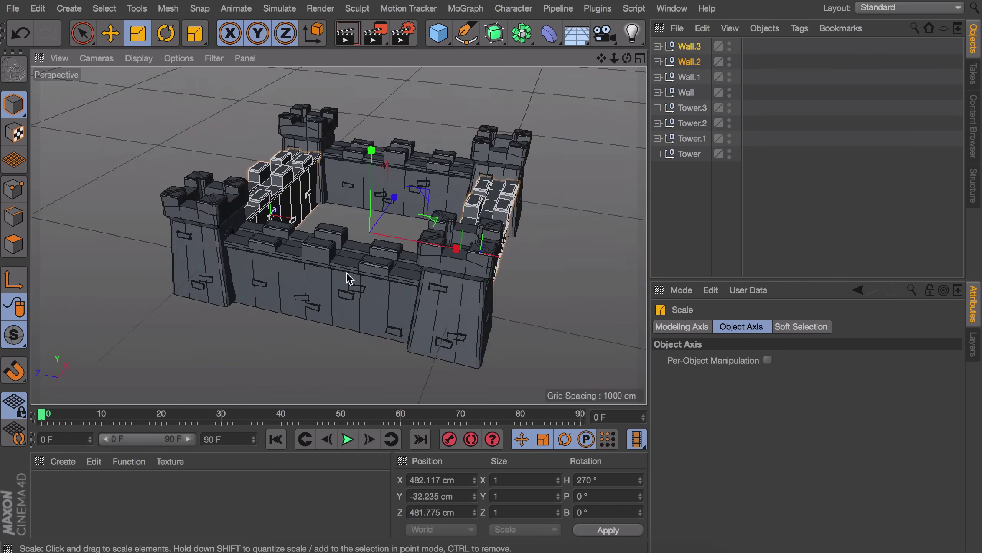
pyautogui.click(696, 217)
pyautogui.press('e')
pyautogui.keyDown('alt'); pyautogui.moveTo(317, 189); pyautogui.dragTo(384, 230); pyautogui.keyUp('alt')
pyautogui.keyDown('alt'); pyautogui.moveTo(234, 259); pyautogui.dragTo(361, 191); pyautogui.keyUp('alt')
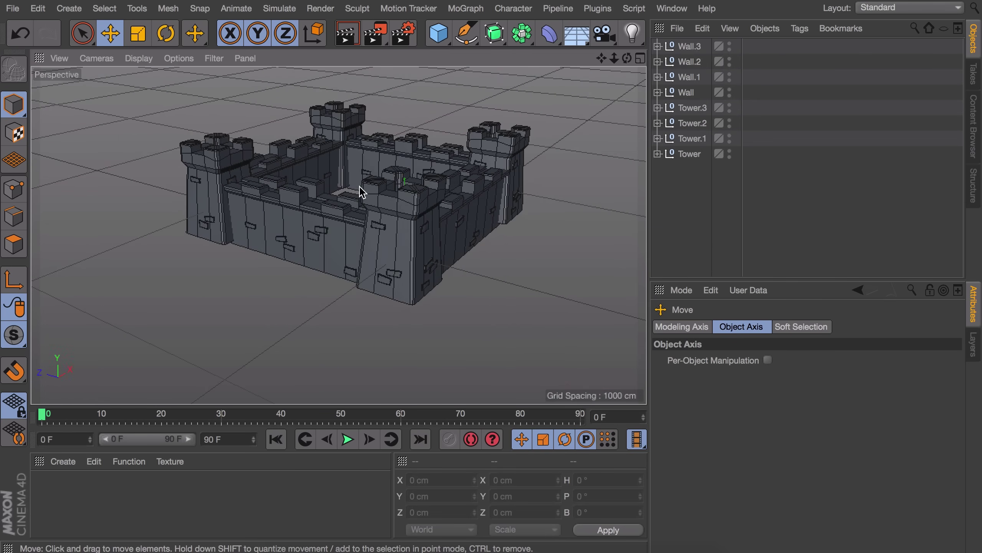
# - Delete the two lower bricks near the middle of the front wall
pyautogui.click(675, 156)
pyautogui.click(683, 179)
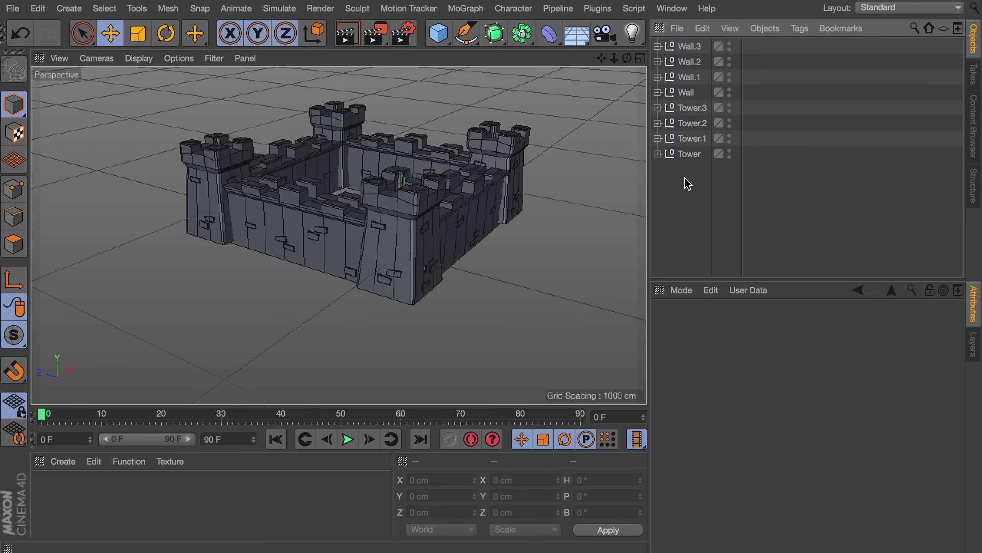
pyautogui.click(294, 215)
pyautogui.scroll(10, 292, 235)
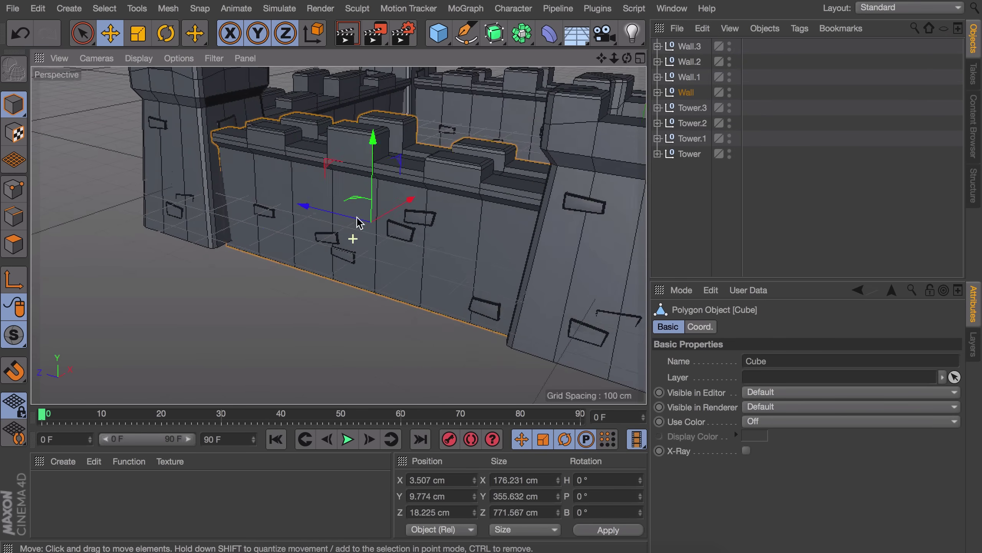
pyautogui.click(324, 240)
pyautogui.press('Delete')
pyautogui.click(344, 260)
pyautogui.press('Delete')
# - Move the remaining pair of overlapping bricks about 107 cm along the front wall, away from its middle
pyautogui.click(420, 230)
pyautogui.keyDown('shift'); pyautogui.click(457, 212); pyautogui.keyUp('shift')
pyautogui.moveTo(355, 213); pyautogui.dragTo(436, 214)
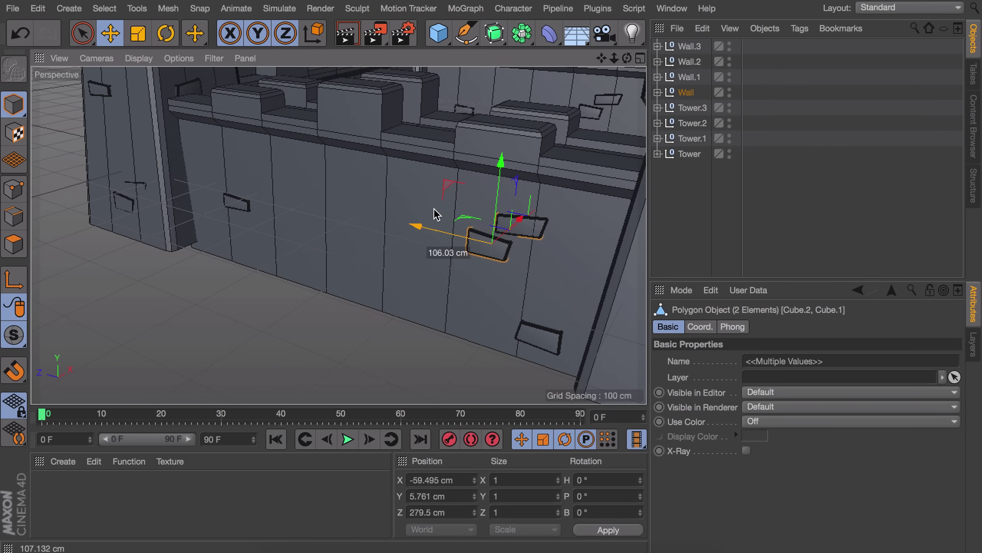
pyautogui.click(816, 205)
pyautogui.keyDown('alt'); pyautogui.moveTo(364, 237); pyautogui.dragTo(425, 199); pyautogui.keyUp('alt')
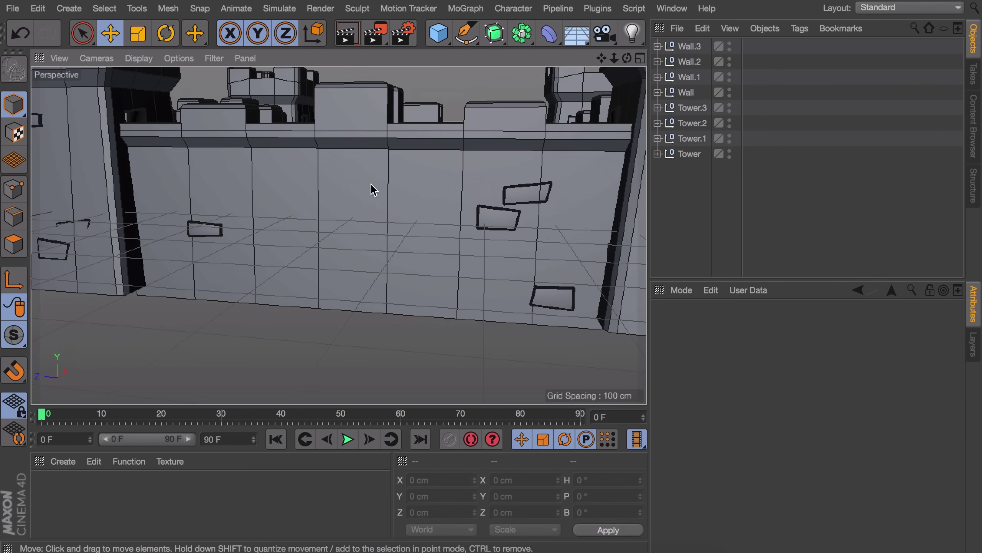
# - Add a horizontal loop cut around the front wall's mesh below the parapet, at about 20% offset
pyautogui.click(299, 220)
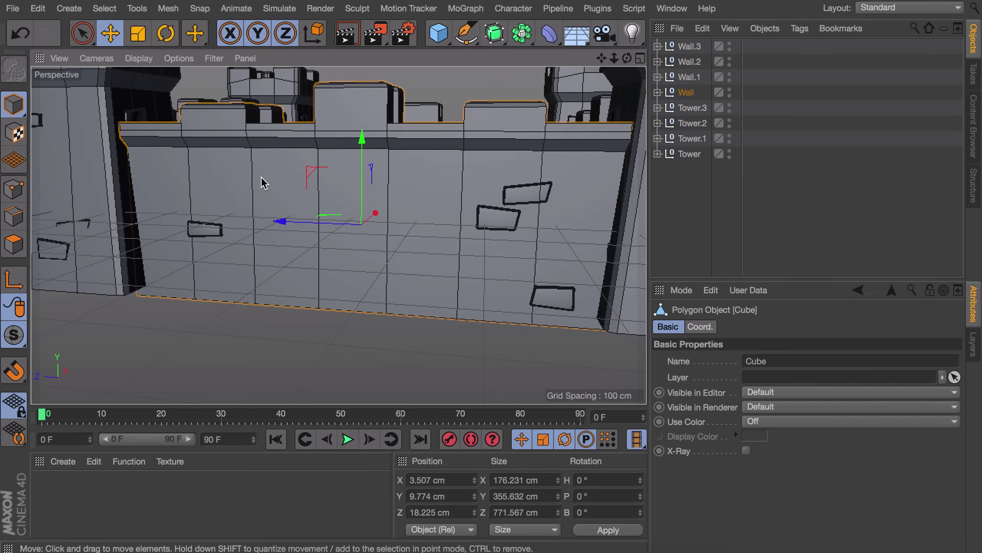
pyautogui.click(13, 243)
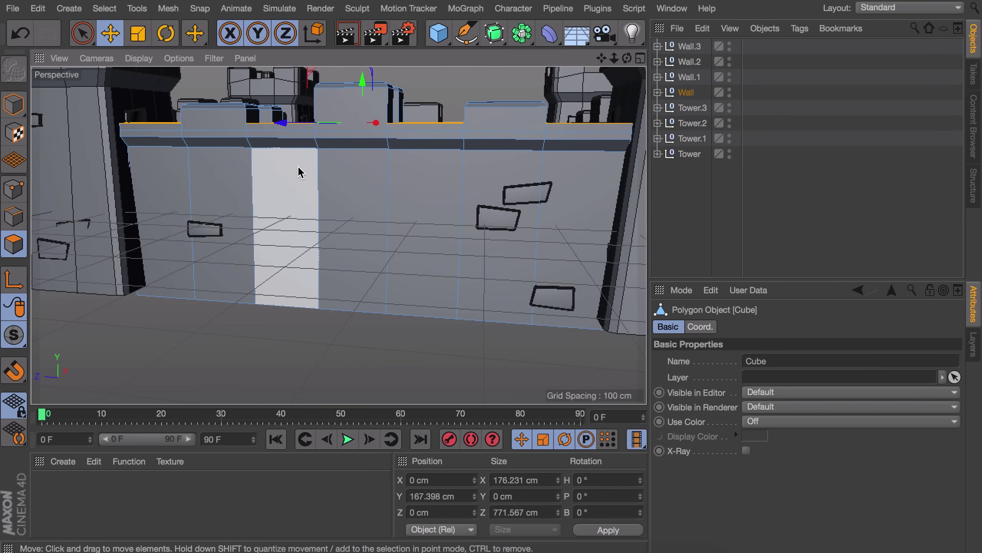
pyautogui.click(421, 85)
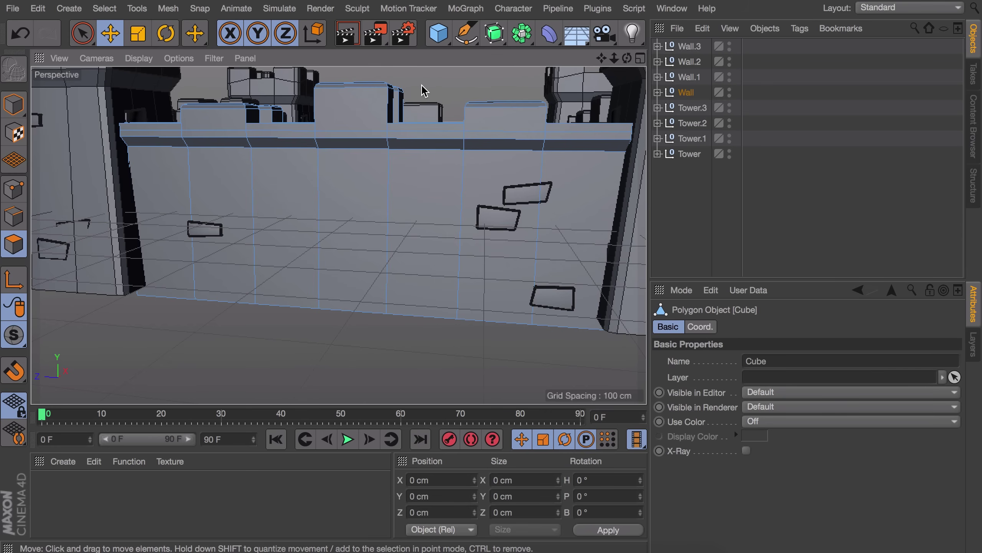
pyautogui.keyDown('alt'); pyautogui.moveTo(425, 90); pyautogui.dragTo(426, 117); pyautogui.keyUp('alt')
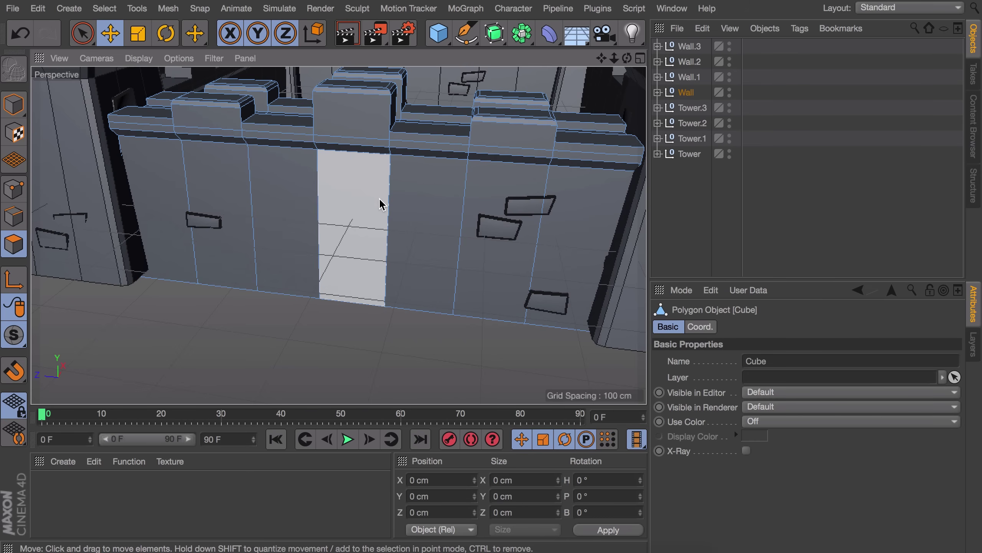
pyautogui.press('k')
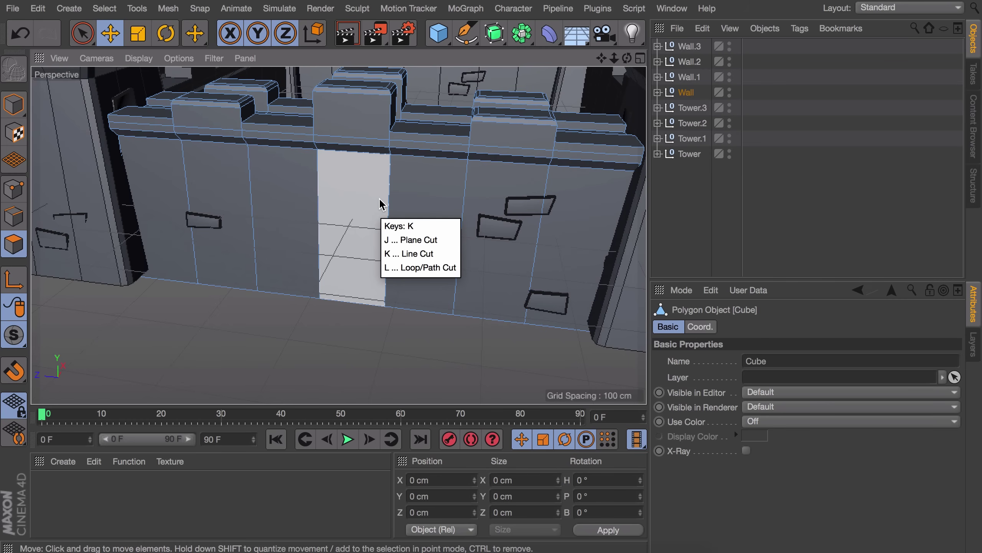
pyautogui.press('l')
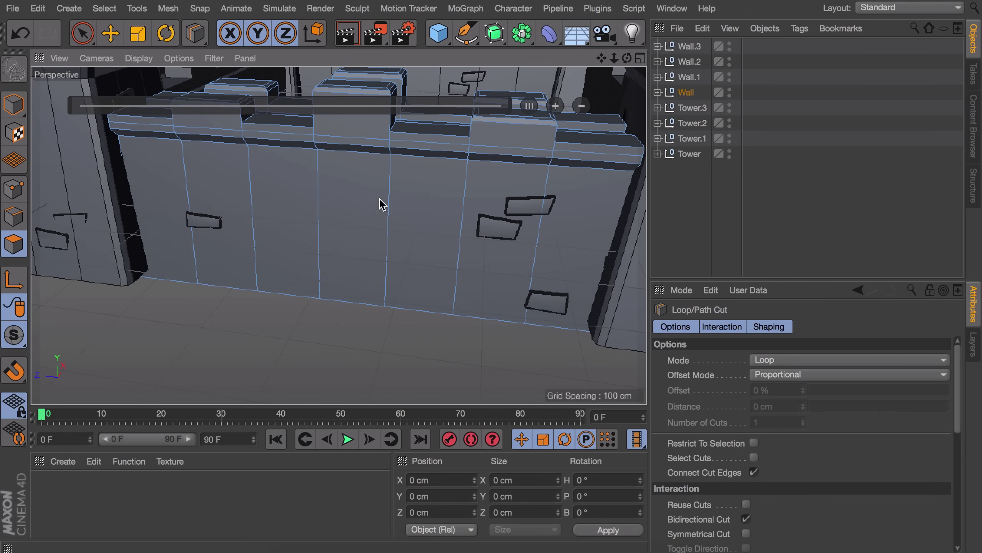
pyautogui.rightClick(379, 199)
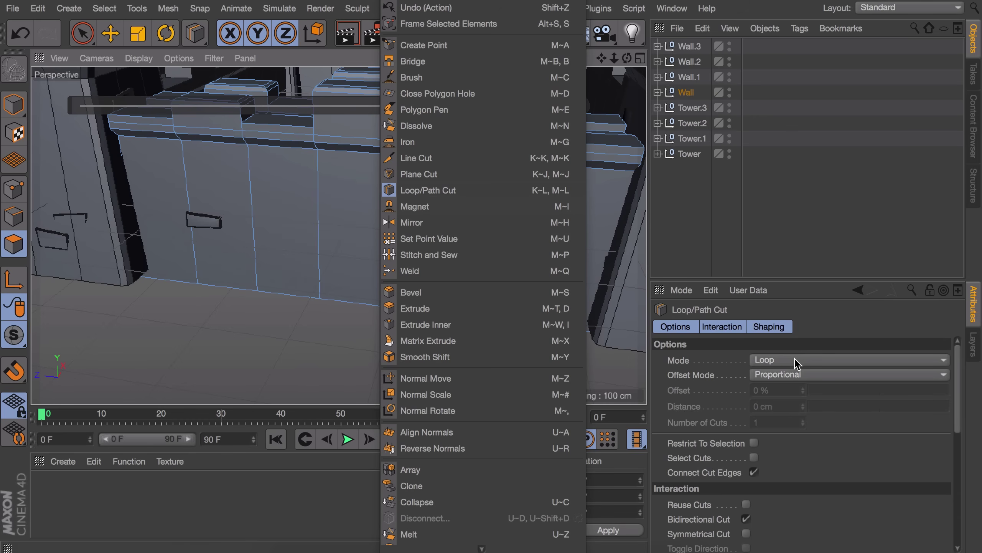
pyautogui.click(311, 177)
pyautogui.keyDown('alt'); pyautogui.moveTo(344, 188); pyautogui.dragTo(340, 177); pyautogui.keyUp('alt')
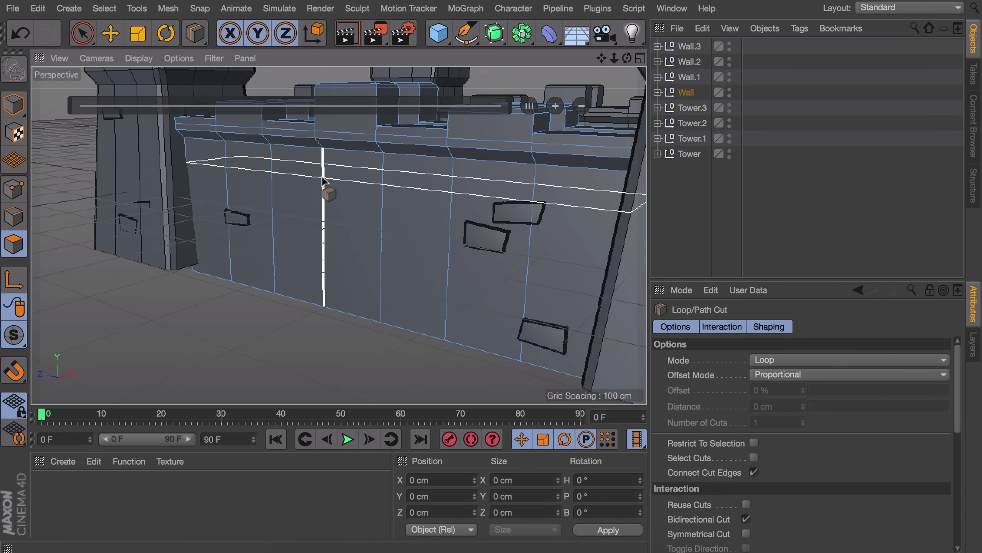
pyautogui.click(323, 185)
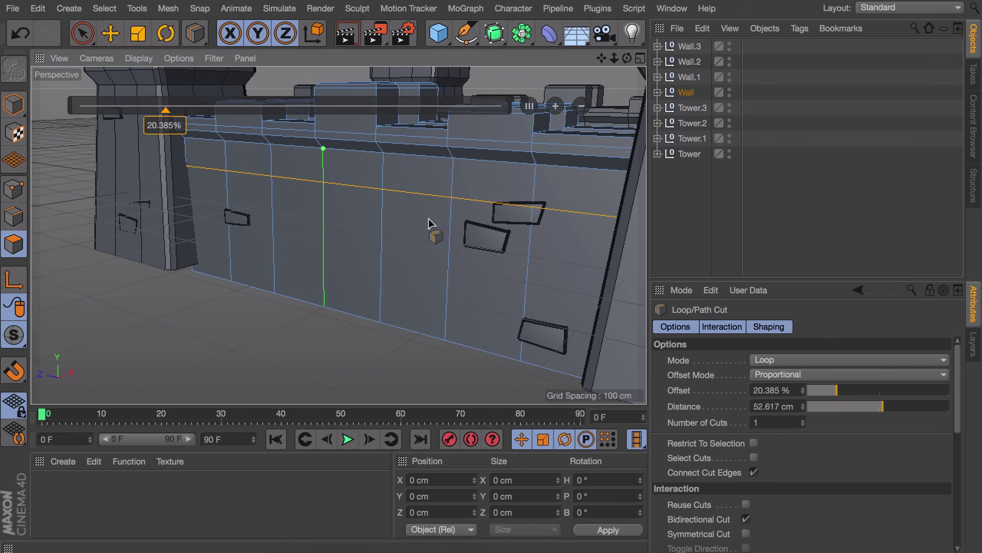
# - Select the three middle wall polygons below the new cut and extrude them inward about 63 cm as a gate recess
pyautogui.click(18, 238)
pyautogui.press('e')
pyautogui.click(299, 225)
pyautogui.keyDown('shift'); pyautogui.click(350, 226); pyautogui.keyUp('shift')
pyautogui.keyDown('shift'); pyautogui.click(416, 227); pyautogui.keyUp('shift')
pyautogui.scroll(5, 360, 263)
pyautogui.press('d')
pyautogui.moveTo(344, 266); pyautogui.dragTo(391, 253)
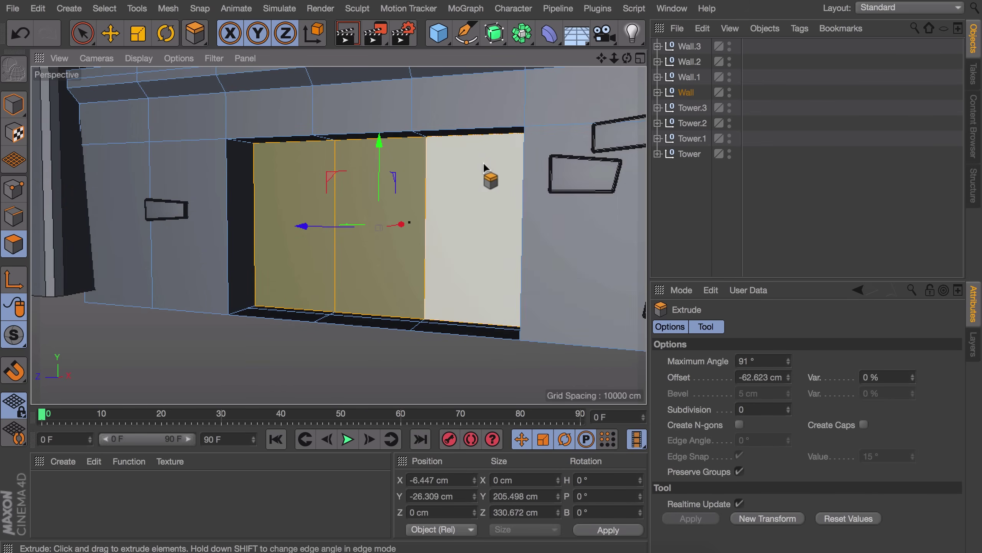
pyautogui.keyDown('shift'); pyautogui.click(461, 177); pyautogui.keyUp('shift')
# - Bevel the gate recess's two upper corner edges with 10 subdivisions
pyautogui.click(12, 220)
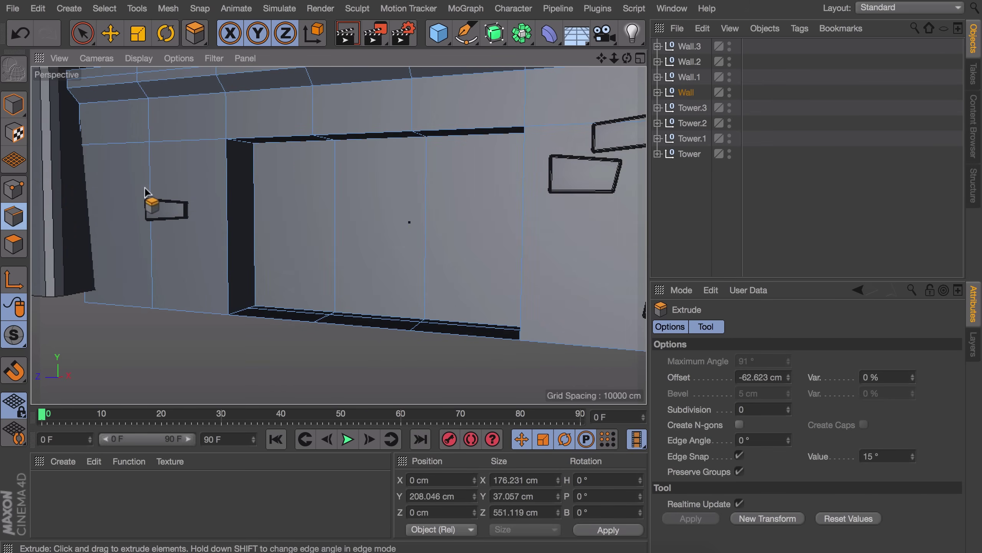
pyautogui.click(241, 142)
pyautogui.keyDown('alt'); pyautogui.moveTo(302, 156); pyautogui.dragTo(185, 195); pyautogui.keyUp('alt')
pyautogui.keyDown('shift'); pyautogui.click(448, 168); pyautogui.keyUp('shift')
pyautogui.press('m')
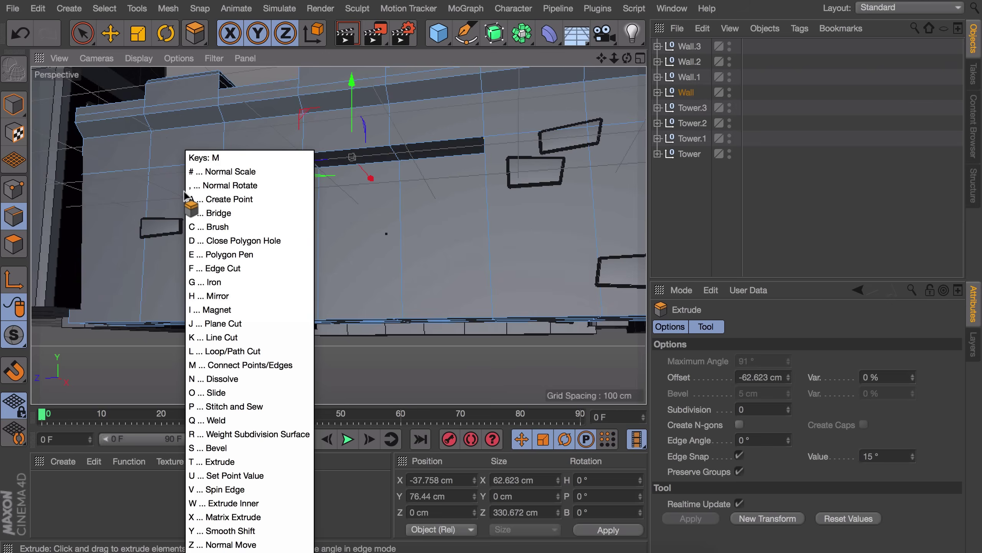
pyautogui.press('s')
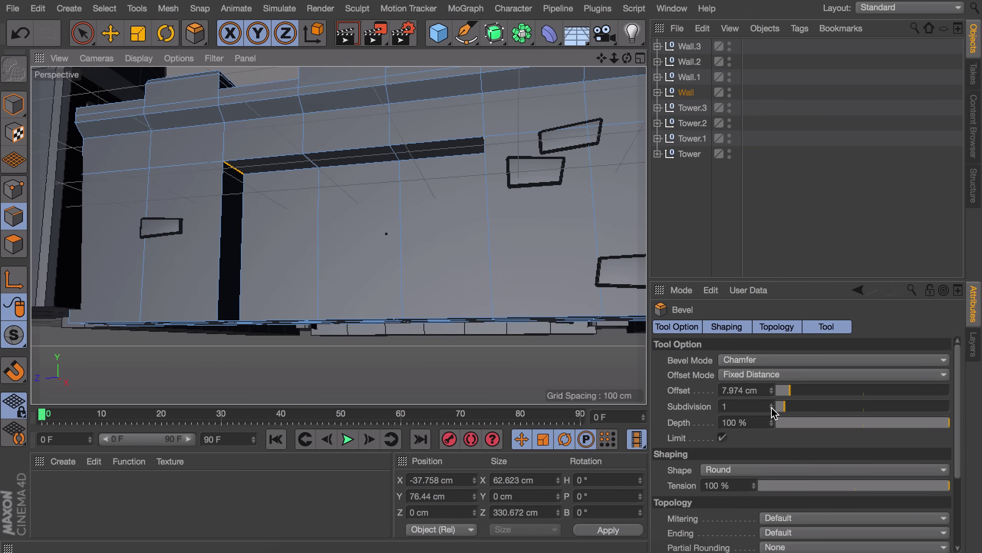
pyautogui.moveTo(772, 407); pyautogui.dragTo(771, 391)
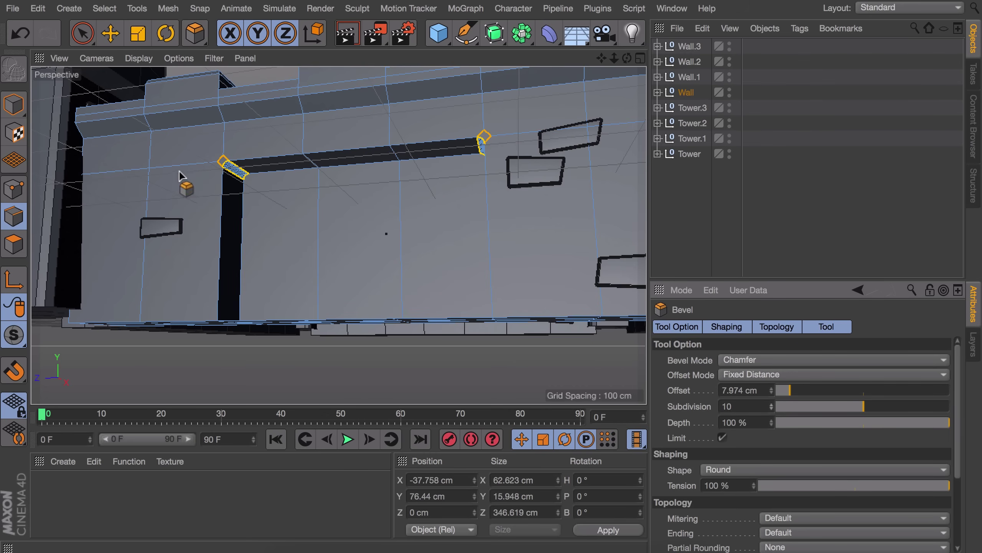
# - Increase the corner bevel's offset to 100 cm to arch the top of the gate
pyautogui.keyDown('alt'); pyautogui.moveTo(180, 167); pyautogui.dragTo(231, 114, button='right'); pyautogui.keyUp('alt')
pyautogui.keyDown('alt'); pyautogui.moveTo(307, 175); pyautogui.dragTo(258, 183); pyautogui.keyUp('alt')
pyautogui.keyDown('alt'); pyautogui.moveTo(445, 244); pyautogui.dragTo(338, 216, button='middle'); pyautogui.keyUp('alt')
pyautogui.keyDown('alt'); pyautogui.moveTo(337, 215); pyautogui.dragTo(328, 271, button='right'); pyautogui.keyUp('alt')
pyautogui.moveTo(794, 396); pyautogui.dragTo(979, 364)
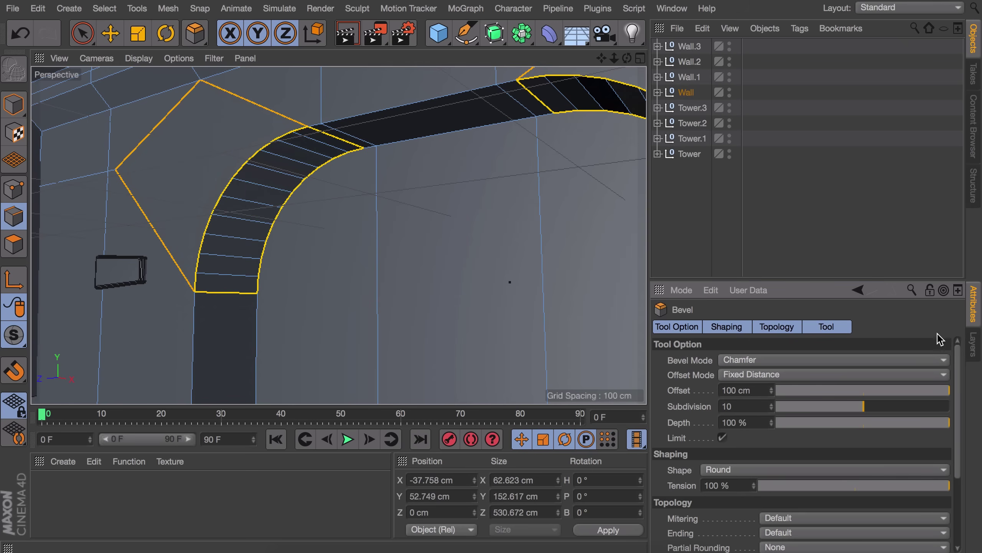
pyautogui.keyDown('alt'); pyautogui.moveTo(478, 203); pyautogui.dragTo(467, 262, button='right'); pyautogui.keyUp('alt')
pyautogui.keyDown('alt'); pyautogui.moveTo(467, 262); pyautogui.dragTo(486, 293); pyautogui.keyUp('alt')
pyautogui.keyDown('alt'); pyautogui.moveTo(495, 280); pyautogui.dragTo(395, 261, button='middle'); pyautogui.keyUp('alt')
pyautogui.moveTo(396, 262)
pyautogui.keyDown('alt'); pyautogui.mouseDown()
pyautogui.moveTo(460, 265)
pyautogui.moveTo(368, 264)
pyautogui.mouseUp(); pyautogui.keyUp('alt')
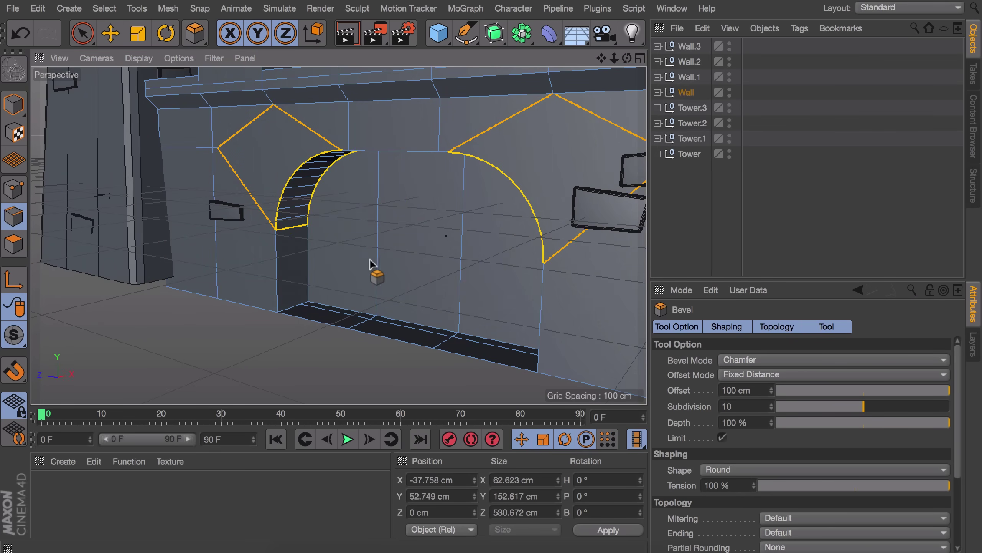
# - Add a cube and move it along the front wall to the gate recess
pyautogui.click(439, 33)
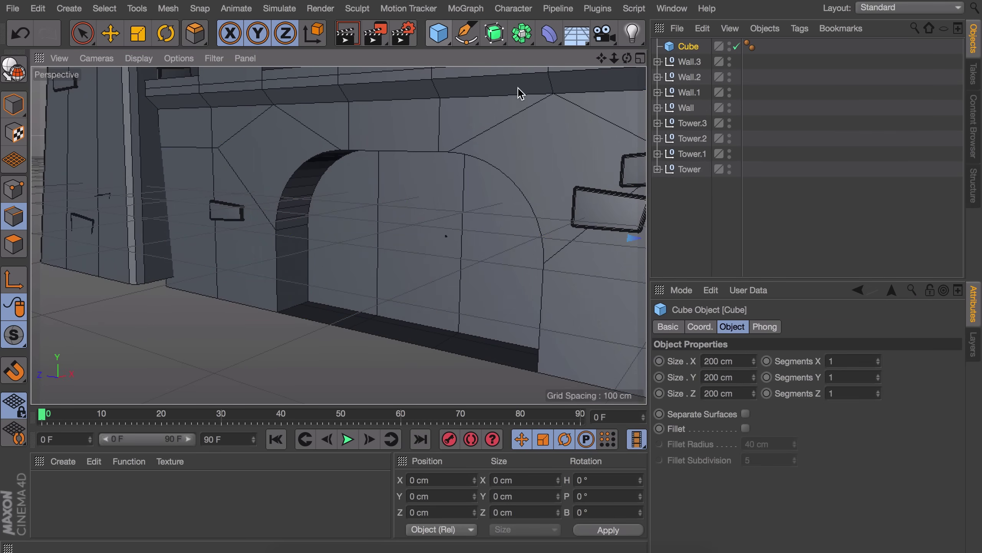
pyautogui.press('e')
pyautogui.click(685, 48)
pyautogui.click(14, 105)
pyautogui.keyDown('alt'); pyautogui.moveTo(445, 149); pyautogui.dragTo(451, 232, button='right'); pyautogui.keyUp('alt')
pyautogui.keyDown('alt'); pyautogui.moveTo(451, 231); pyautogui.dragTo(365, 296, button='middle'); pyautogui.keyUp('alt')
pyautogui.moveTo(465, 241); pyautogui.dragTo(262, 233)
pyautogui.keyDown('alt'); pyautogui.moveTo(261, 233); pyautogui.dragTo(337, 182, button='right'); pyautogui.keyUp('alt')
# - Shape the cube into a door leaf about 14.6 cm thick, 229 cm tall and 200 cm wide, filling one half of the gate
pyautogui.moveTo(343, 174); pyautogui.dragTo(343, 202)
pyautogui.moveTo(377, 234); pyautogui.dragTo(290, 264)
pyautogui.moveTo(373, 236); pyautogui.dragTo(330, 248)
pyautogui.moveTo(317, 201); pyautogui.dragTo(323, 178)
pyautogui.keyDown('alt'); pyautogui.moveTo(314, 234); pyautogui.dragTo(339, 196); pyautogui.keyUp('alt')
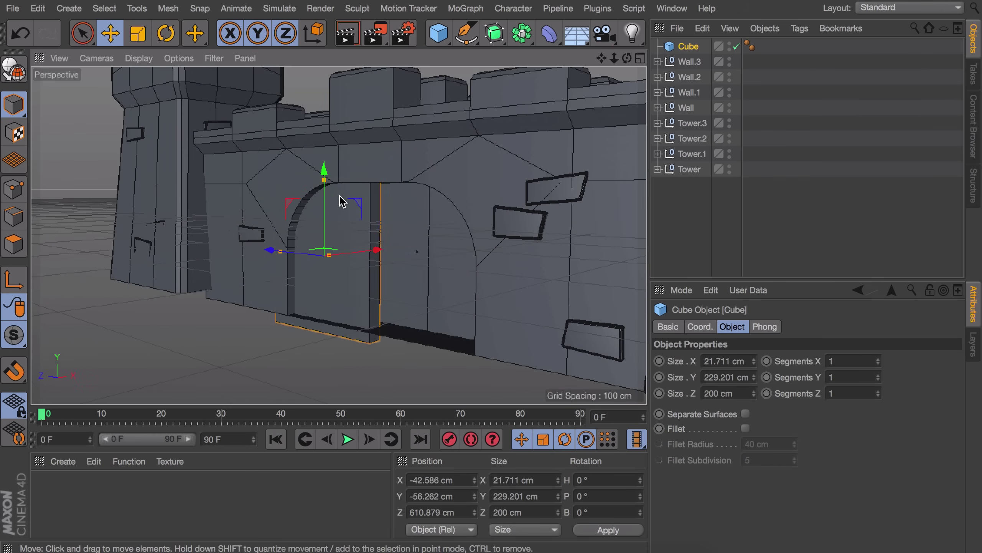
pyautogui.scroll(3, 355, 215)
pyautogui.keyDown('alt'); pyautogui.moveTo(355, 216); pyautogui.dragTo(405, 279); pyautogui.keyUp('alt')
pyautogui.press('r')
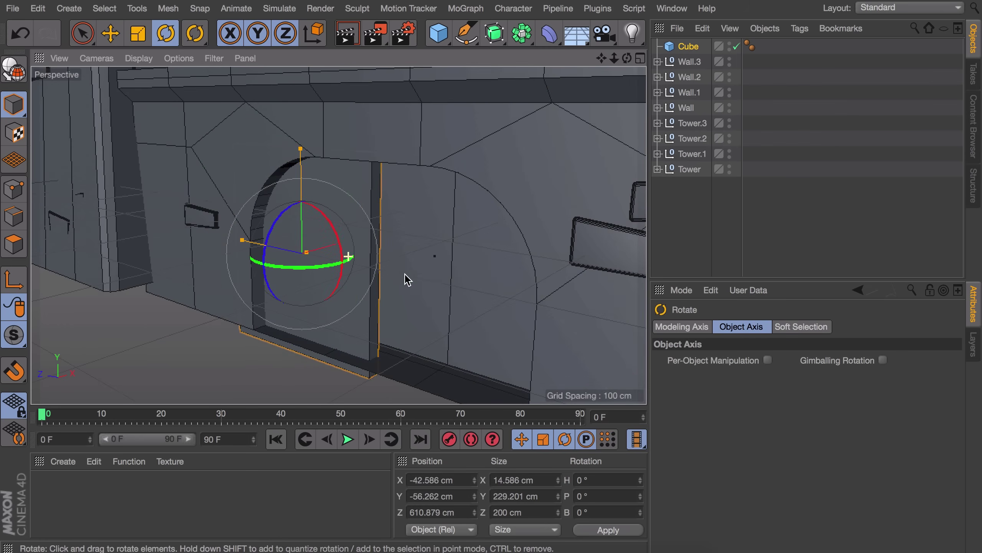
# - Duplicate the door leaf along the wall to fill the other half of the gate
pyautogui.press('e')
pyautogui.moveTo(272, 243); pyautogui.dragTo(427, 269)
pyautogui.scroll(5, 367, 290)
pyautogui.keyDown('alt'); pyautogui.moveTo(407, 233); pyautogui.dragTo(506, 230); pyautogui.keyUp('alt')
pyautogui.moveTo(595, 247); pyautogui.dragTo(601, 247)
pyautogui.scroll(-5, 406, 275)
pyautogui.click(399, 238)
# - Turn the first door leaf slightly ajar and adjust its position beside the closed leaf
pyautogui.keyDown('alt'); pyautogui.moveTo(419, 235); pyautogui.dragTo(328, 229); pyautogui.keyUp('alt')
pyautogui.press('r')
pyautogui.press('e')
pyautogui.keyDown('alt'); pyautogui.moveTo(388, 248); pyautogui.dragTo(501, 189); pyautogui.keyUp('alt')
pyautogui.keyDown('shift'); pyautogui.click(500, 148); pyautogui.keyUp('shift')
pyautogui.keyDown('alt'); pyautogui.moveTo(496, 150); pyautogui.dragTo(460, 163); pyautogui.keyUp('alt')
pyautogui.moveTo(338, 231); pyautogui.dragTo(190, 254)
pyautogui.click(700, 240)
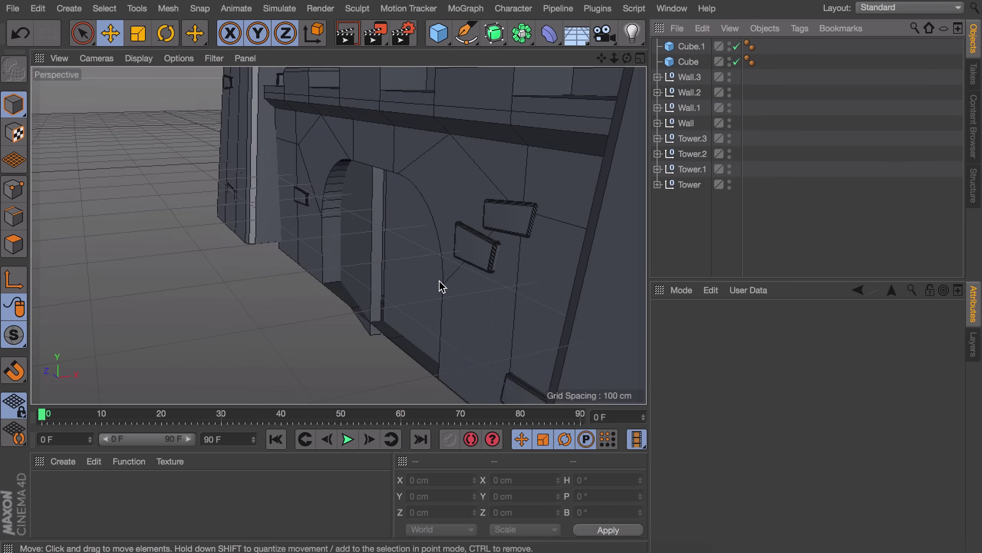
pyautogui.keyDown('alt'); pyautogui.moveTo(306, 277); pyautogui.dragTo(416, 269); pyautogui.keyUp('alt')
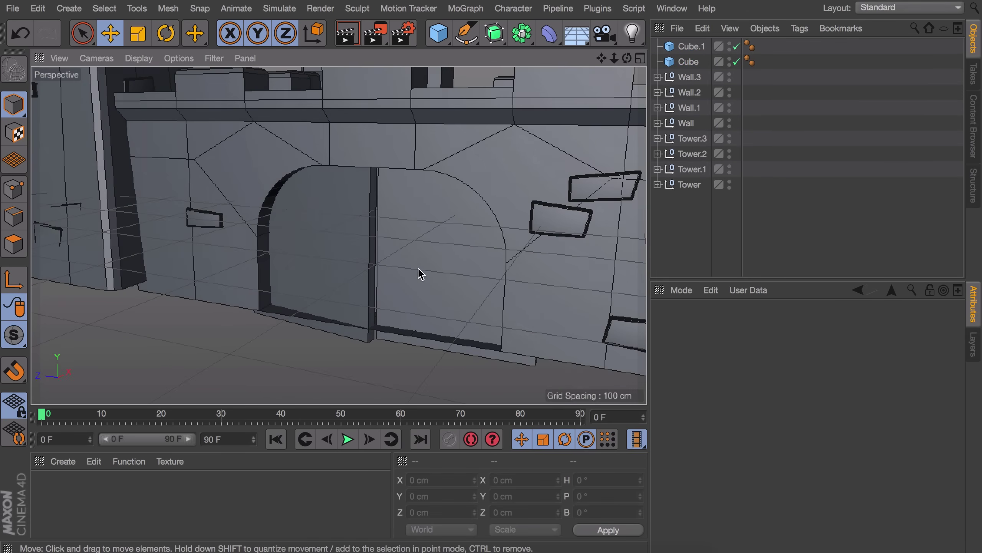
# - Add a cube and a torus for the door handle and raise both above the castle
pyautogui.click(433, 39)
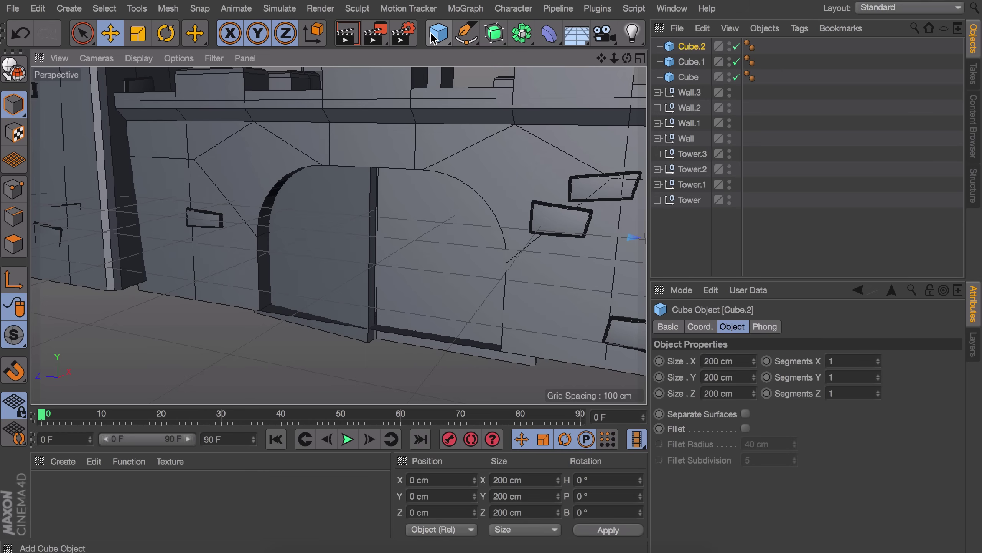
pyautogui.click(433, 39)
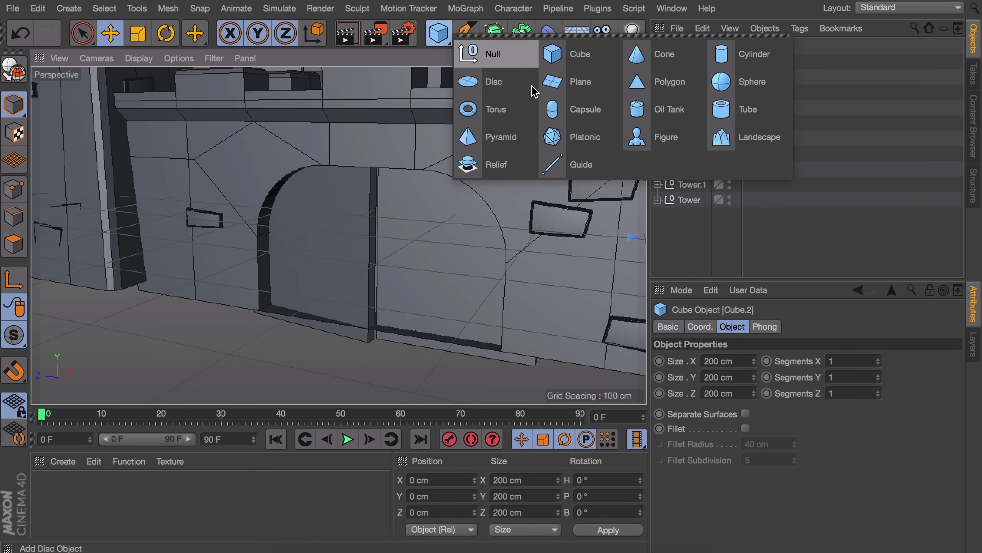
pyautogui.click(509, 115)
pyautogui.keyDown('alt'); pyautogui.moveTo(460, 197); pyautogui.dragTo(257, 259, button='right'); pyautogui.keyUp('alt')
pyautogui.keyDown('alt'); pyautogui.moveTo(257, 259); pyautogui.dragTo(178, 281, button='middle'); pyautogui.keyUp('alt')
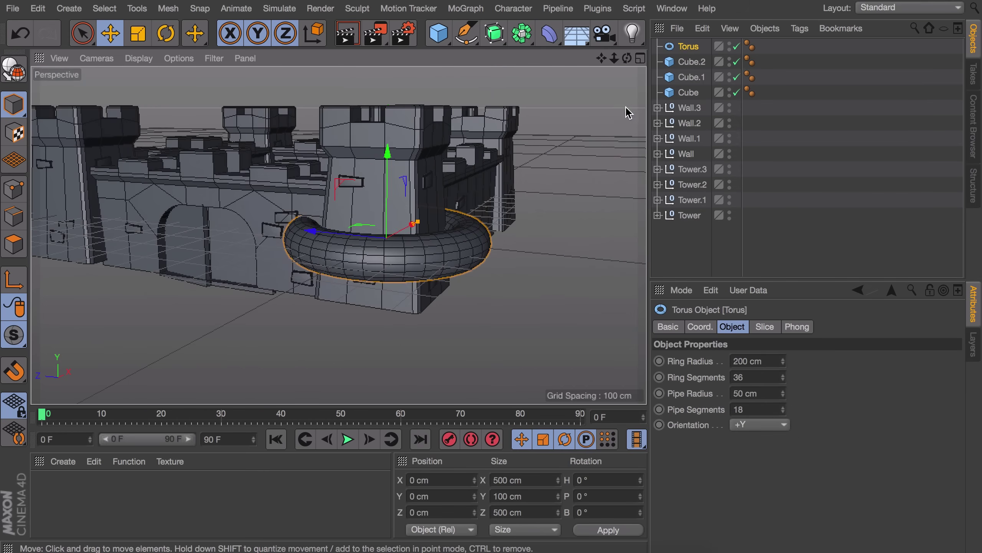
pyautogui.keyDown('shift'); pyautogui.click(684, 61); pyautogui.keyUp('shift')
pyautogui.moveTo(389, 157); pyautogui.dragTo(390, 1)
pyautogui.keyDown('alt'); pyautogui.moveTo(377, 248); pyautogui.dragTo(372, 364, button='middle'); pyautogui.keyUp('alt')
# - Rotate the torus so that it stands upright as the handle's ring
pyautogui.keyDown('alt'); pyautogui.moveTo(369, 125); pyautogui.dragTo(335, 271); pyautogui.keyUp('alt')
pyautogui.click(374, 279)
pyautogui.click(348, 199)
pyautogui.click(361, 278)
pyautogui.press('r')
pyautogui.press('e')
# - Place the cube on top of the ring and resize it to about 105 by 200 by 231 cm
pyautogui.click(363, 234)
pyautogui.moveTo(332, 181); pyautogui.dragTo(359, 154)
pyautogui.keyDown('alt'); pyautogui.moveTo(363, 154); pyautogui.dragTo(366, 210, button='middle'); pyautogui.keyUp('alt')
pyautogui.keyDown('alt'); pyautogui.moveTo(367, 216); pyautogui.dragTo(448, 225); pyautogui.keyUp('alt')
pyautogui.moveTo(350, 149); pyautogui.dragTo(391, 150)
pyautogui.moveTo(358, 151); pyautogui.dragTo(347, 149)
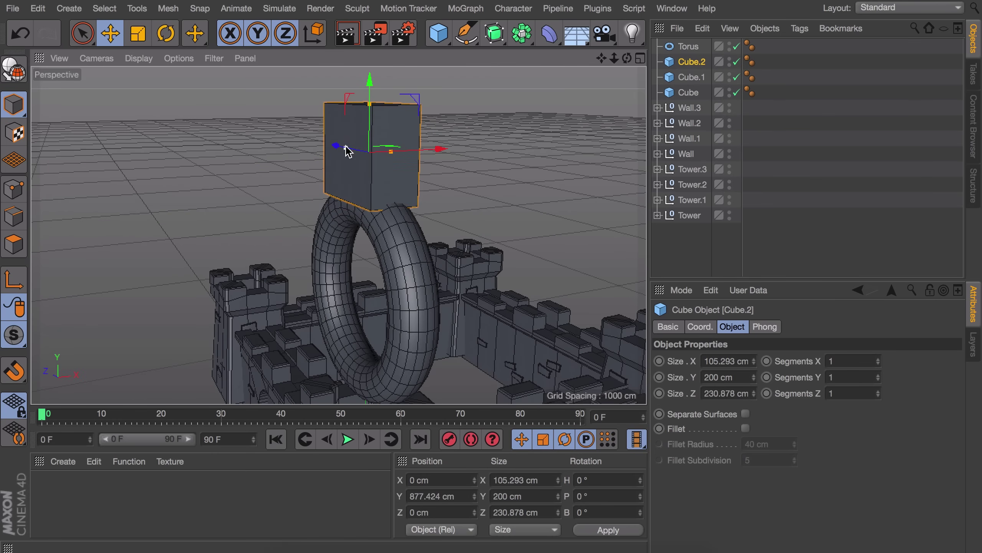
# - Scale the ring and its cube down together and move them in front of the gate
pyautogui.keyDown('shift'); pyautogui.click(688, 47); pyautogui.keyUp('shift')
pyautogui.press('t')
pyautogui.moveTo(528, 195); pyautogui.dragTo(358, 226)
pyautogui.press('e')
pyautogui.moveTo(328, 183); pyautogui.dragTo(331, 234)
pyautogui.keyDown('alt'); pyautogui.moveTo(338, 235); pyautogui.dragTo(531, 179); pyautogui.keyUp('alt')
pyautogui.moveTo(549, 99); pyautogui.dragTo(360, 87)
pyautogui.moveTo(410, 85); pyautogui.dragTo(406, 244)
pyautogui.moveTo(434, 238)
pyautogui.mouseDown()
pyautogui.moveTo(471, 224)
pyautogui.moveTo(445, 232)
pyautogui.mouseUp()
# - Shrink the ring handle further and seat it against the closed door leaf
pyautogui.press('t')
pyautogui.keyDown('alt'); pyautogui.moveTo(443, 278); pyautogui.dragTo(514, 194, button='right'); pyautogui.keyUp('alt')
pyautogui.press('e')
pyautogui.moveTo(407, 195); pyautogui.dragTo(416, 191)
pyautogui.moveTo(318, 189); pyautogui.dragTo(390, 208)
pyautogui.moveTo(462, 133); pyautogui.dragTo(459, 198)
pyautogui.keyDown('alt'); pyautogui.moveTo(449, 243); pyautogui.dragTo(372, 271); pyautogui.keyUp('alt')
pyautogui.moveTo(504, 270); pyautogui.dragTo(500, 271)
# - Duplicate the ring handle onto the ajar door leaf and rotate the copy to a 340° heading
pyautogui.keyDown('ctrl'); pyautogui.moveTo(442, 256); pyautogui.dragTo(392, 215); pyautogui.keyUp('ctrl')
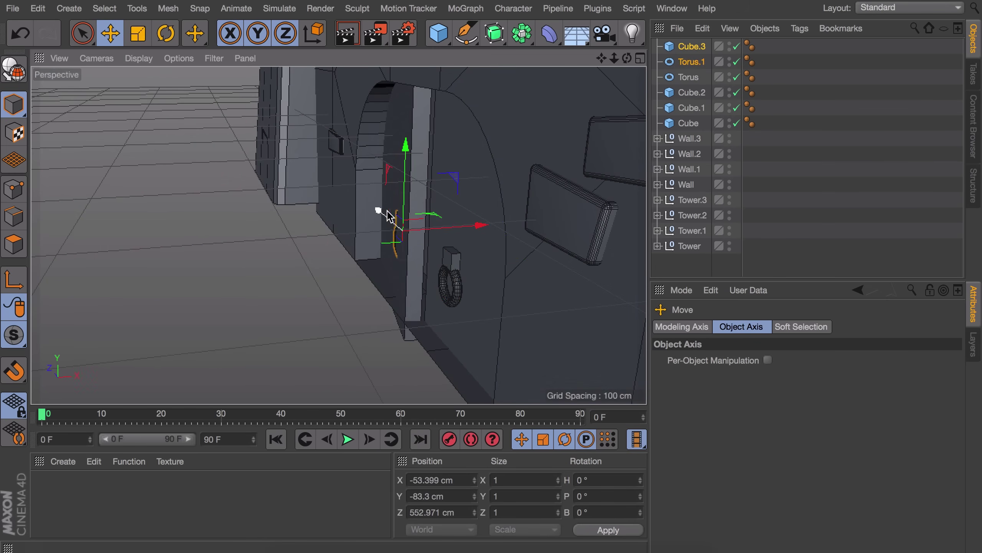
pyautogui.keyDown('alt'); pyautogui.moveTo(393, 215); pyautogui.dragTo(456, 205, button='right'); pyautogui.keyUp('alt')
pyautogui.press('r')
pyautogui.keyDown('shift'); pyautogui.moveTo(401, 252); pyautogui.dragTo(381, 251); pyautogui.keyUp('shift')
pyautogui.press('e')
pyautogui.moveTo(436, 231); pyautogui.dragTo(424, 232)
# - Set the copied handle's heading to 350° and adjust its position against the ajar leaf
pyautogui.keyDown('alt'); pyautogui.moveTo(399, 224); pyautogui.dragTo(557, 371); pyautogui.keyUp('alt')
pyautogui.press('r')
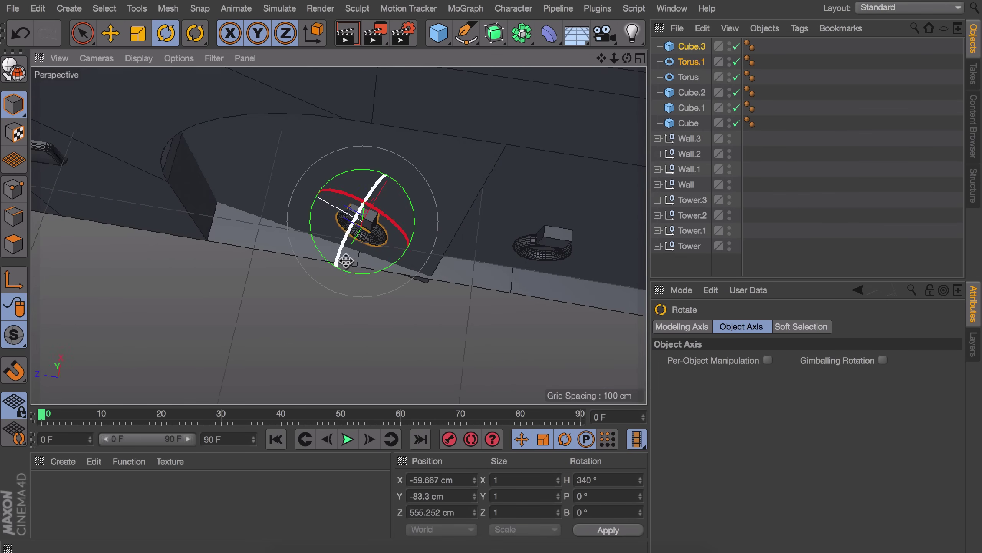
pyautogui.keyDown('shift'); pyautogui.moveTo(342, 255); pyautogui.dragTo(354, 267); pyautogui.keyUp('shift')
pyautogui.press('e')
pyautogui.keyDown('alt'); pyautogui.moveTo(386, 255); pyautogui.dragTo(193, 97); pyautogui.keyUp('alt')
pyautogui.moveTo(422, 182); pyautogui.dragTo(422, 182)
pyautogui.keyDown('alt'); pyautogui.moveTo(338, 234); pyautogui.dragTo(456, 184); pyautogui.keyUp('alt')
pyautogui.keyDown('alt'); pyautogui.moveTo(455, 184); pyautogui.dragTo(419, 240, button='middle'); pyautogui.keyUp('alt')
pyautogui.keyDown('alt'); pyautogui.moveTo(403, 228); pyautogui.dragTo(474, 228); pyautogui.keyUp('alt')
pyautogui.keyDown('alt'); pyautogui.moveTo(481, 199); pyautogui.dragTo(418, 232, button='right'); pyautogui.keyUp('alt')
pyautogui.keyDown('alt'); pyautogui.moveTo(383, 201); pyautogui.dragTo(339, 235, button='middle'); pyautogui.keyUp('alt')
pyautogui.keyDown('alt'); pyautogui.moveTo(359, 301); pyautogui.dragTo(265, 373, button='middle'); pyautogui.keyUp('alt')
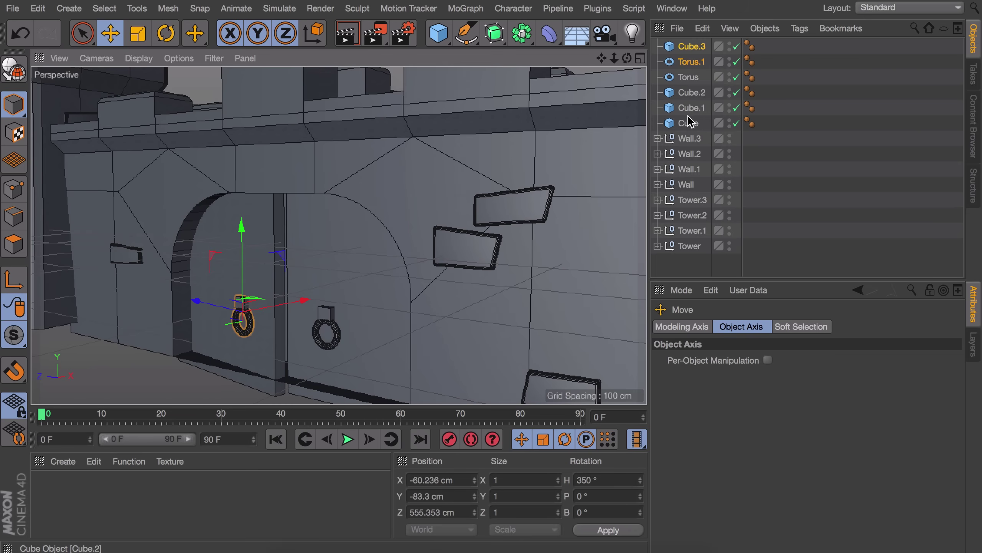
# - Group both door leaves and both ring handles, and name the group "droor"
pyautogui.click(689, 124)
pyautogui.keyDown('shift'); pyautogui.click(692, 46); pyautogui.keyUp('shift')
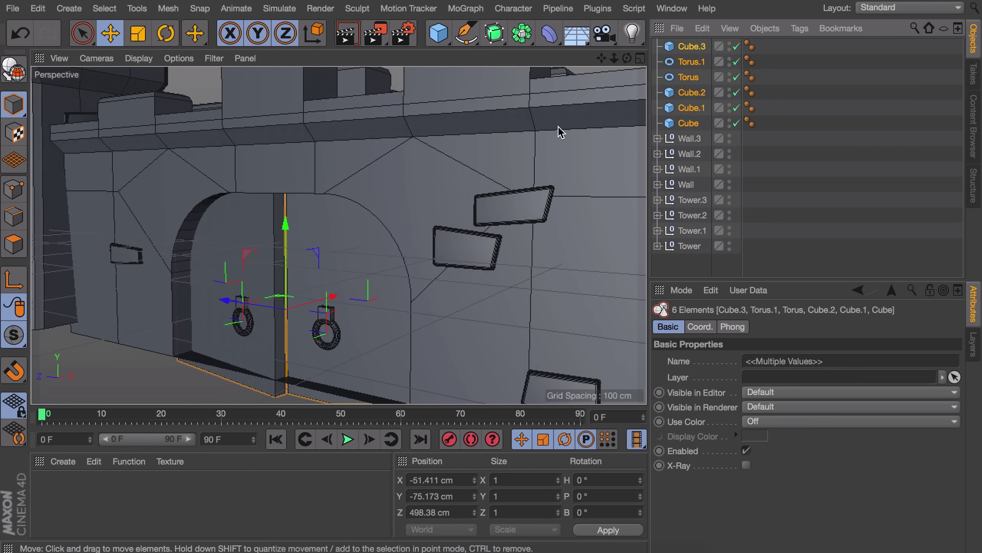
pyautogui.hotkey('alt', 'g')
pyautogui.doubleClick(690, 47)
pyautogui.write('droor')
pyautogui.press('Return')
pyautogui.click(553, 143)
# - Rename the group as "door" and nest it inside the front wall's Wall group
pyautogui.click(688, 47)
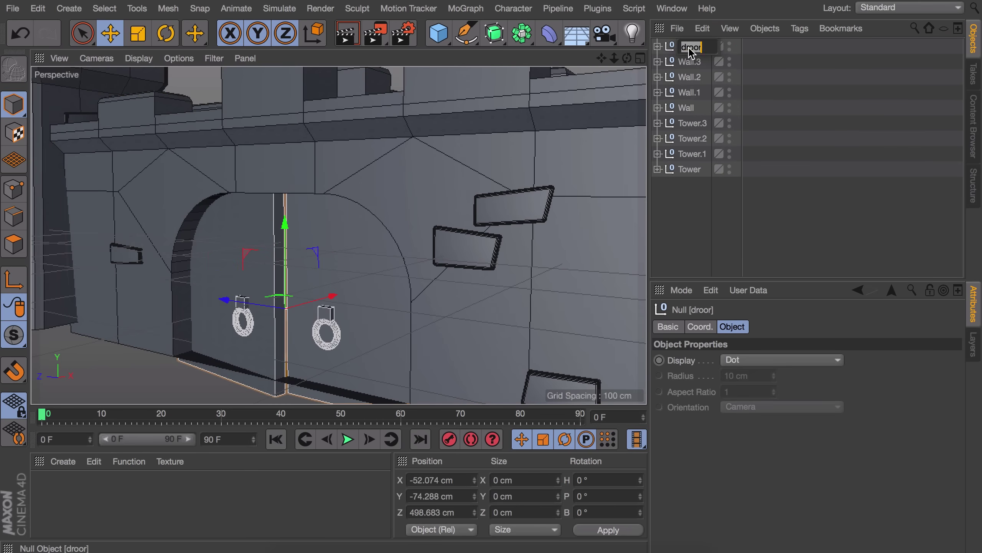
pyautogui.moveTo(688, 107); pyautogui.dragTo(688, 108)
pyautogui.click(692, 229)
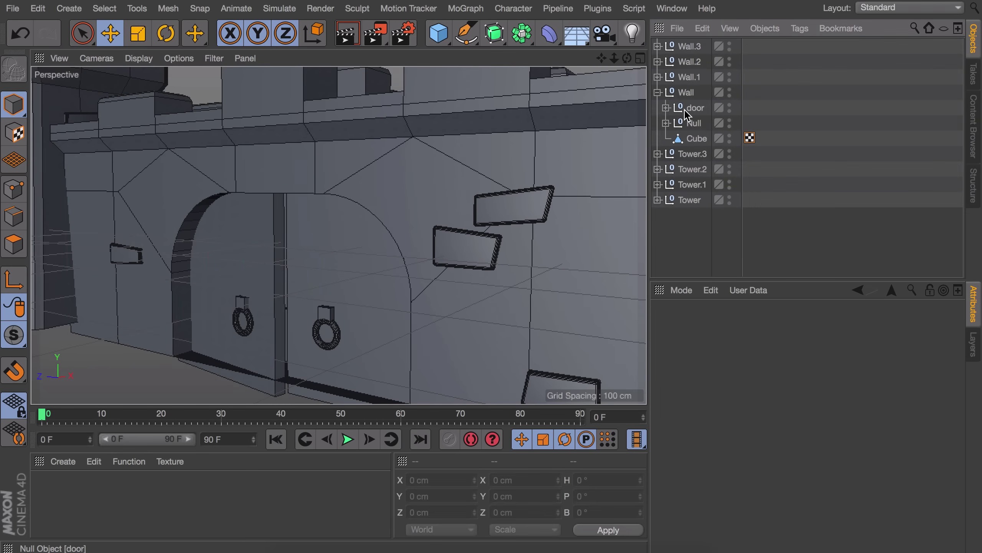
pyautogui.click(658, 92)
pyautogui.click(680, 95)
# - Add a cylinder with 8 rotation segments
pyautogui.keyDown('alt'); pyautogui.moveTo(442, 195); pyautogui.dragTo(420, 294, button='right'); pyautogui.keyUp('alt')
pyautogui.click(696, 228)
pyautogui.keyDown('alt'); pyautogui.moveTo(490, 207); pyautogui.dragTo(457, 201); pyautogui.keyUp('alt')
pyautogui.keyDown('alt'); pyautogui.moveTo(450, 194); pyautogui.dragTo(428, 267, button='right'); pyautogui.keyUp('alt')
pyautogui.keyDown('alt'); pyautogui.moveTo(420, 222); pyautogui.dragTo(381, 246); pyautogui.keyUp('alt')
pyautogui.keyDown('alt'); pyautogui.moveTo(381, 246); pyautogui.dragTo(363, 262, button='right'); pyautogui.keyUp('alt')
pyautogui.keyDown('alt'); pyautogui.moveTo(362, 261); pyautogui.dragTo(362, 251); pyautogui.keyUp('alt')
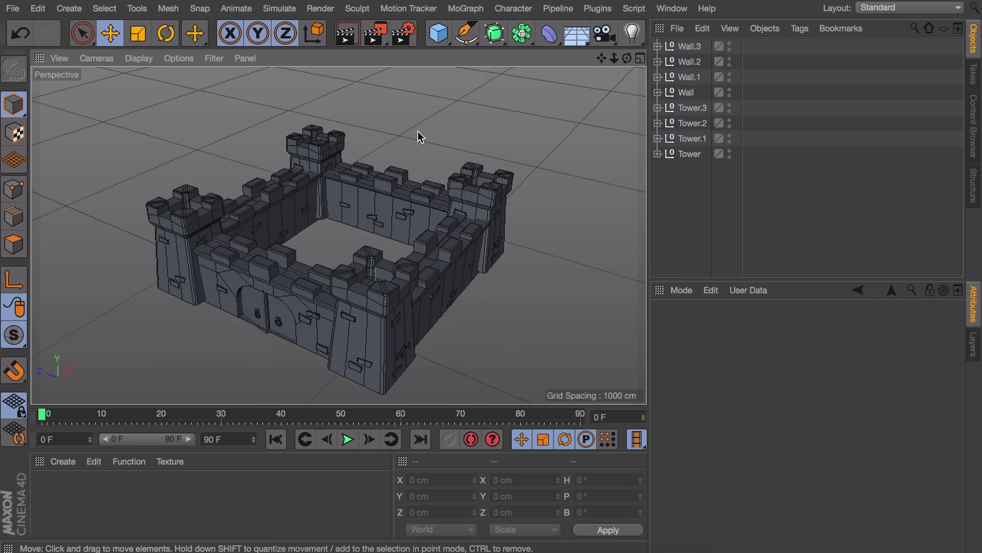
pyautogui.moveTo(438, 33); pyautogui.dragTo(718, 57)
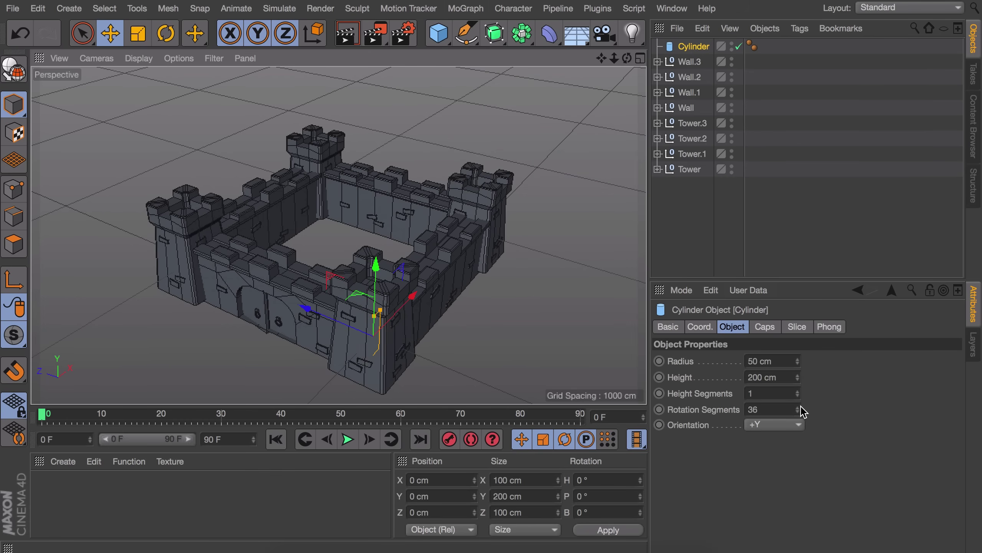
pyautogui.moveTo(799, 409); pyautogui.dragTo(789, 410)
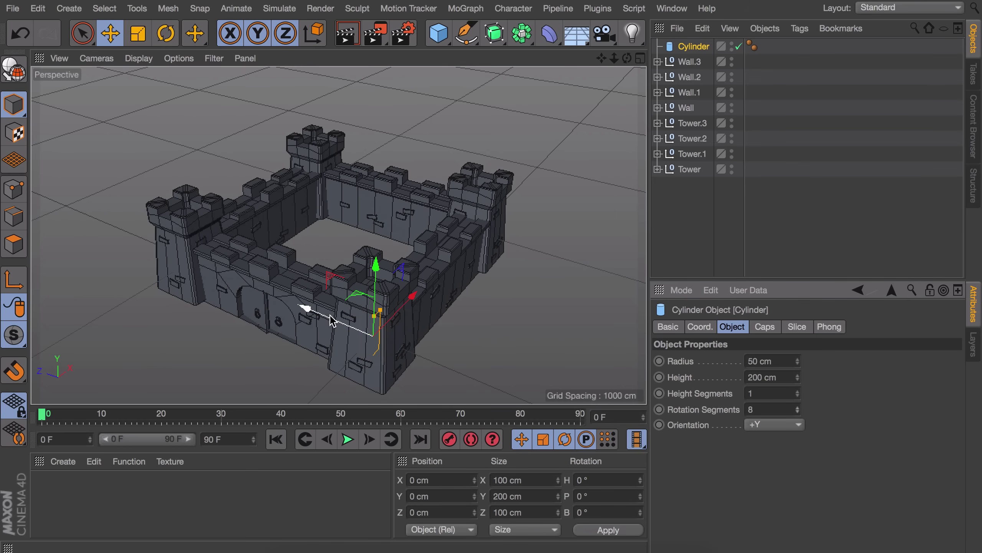
# - Move the cylinder to X 500 cm and Z 500 cm, in the middle of the courtyard
pyautogui.keyDown('alt'); pyautogui.moveTo(329, 310); pyautogui.dragTo(340, 362); pyautogui.keyUp('alt')
pyautogui.moveTo(296, 280); pyautogui.dragTo(215, 229)
pyautogui.moveTo(302, 212); pyautogui.dragTo(368, 138)
pyautogui.keyDown('alt'); pyautogui.moveTo(368, 138); pyautogui.dragTo(309, 167); pyautogui.keyUp('alt')
# - Scale the cylinder to about 299 cm across and 994 cm tall, and raise it to about Y 150 cm
pyautogui.press('t')
pyautogui.moveTo(331, 181); pyautogui.dragTo(331, 144)
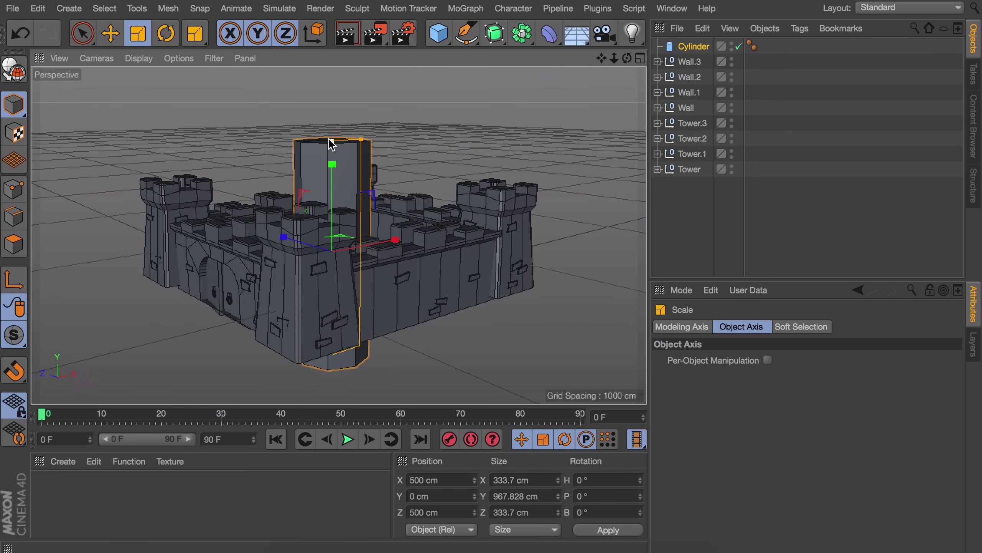
pyautogui.moveTo(331, 186); pyautogui.dragTo(331, 149)
pyautogui.keyDown('alt'); pyautogui.moveTo(326, 180); pyautogui.dragTo(332, 240); pyautogui.keyUp('alt')
pyautogui.moveTo(338, 129); pyautogui.dragTo(335, 130)
pyautogui.keyDown('alt'); pyautogui.moveTo(321, 225); pyautogui.dragTo(350, 189); pyautogui.keyUp('alt')
# - Make the cylinder editable and select all the polygons of its top cap
pyautogui.press('c')
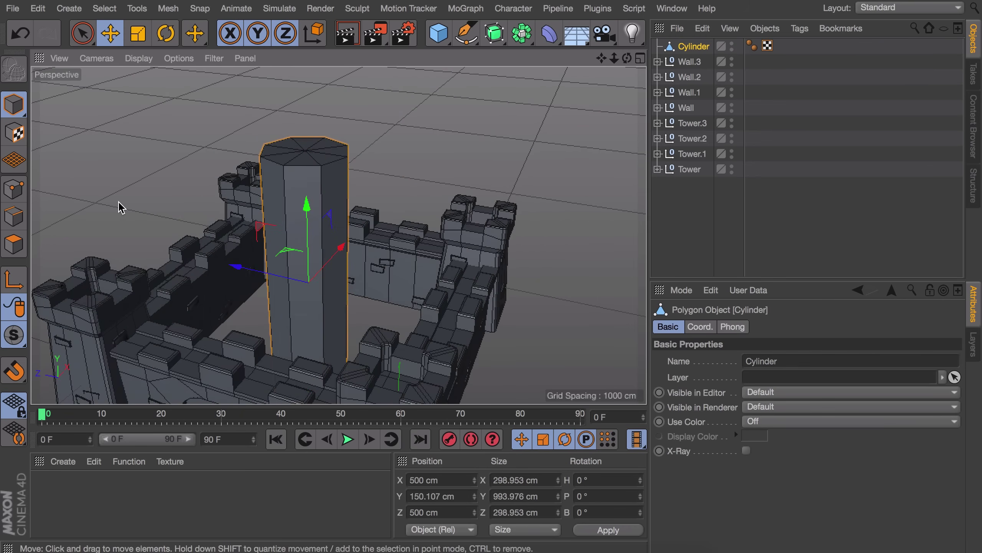
pyautogui.click(20, 245)
pyautogui.keyDown('alt'); pyautogui.moveTo(291, 209); pyautogui.dragTo(373, 235); pyautogui.keyUp('alt')
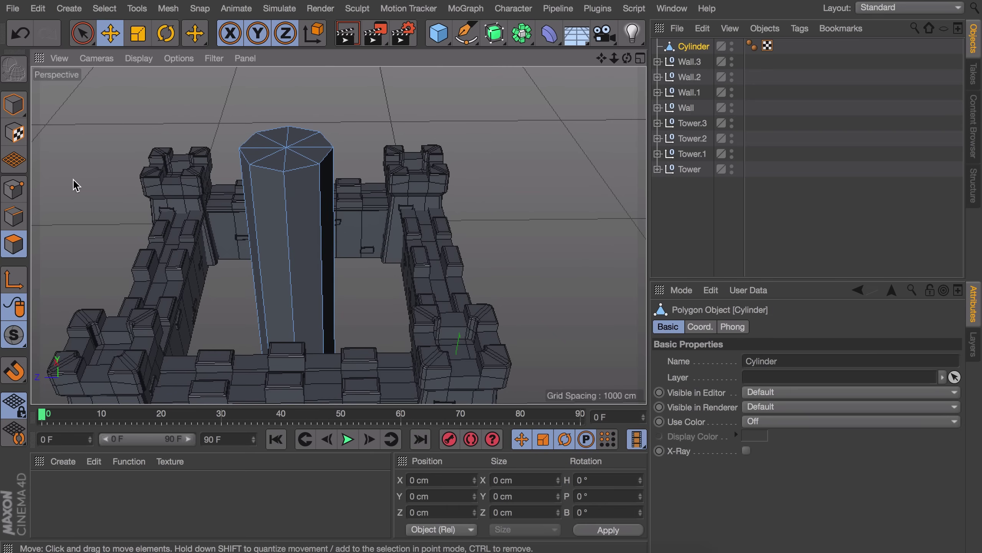
pyautogui.click(83, 34)
pyautogui.moveTo(287, 151); pyautogui.dragTo(288, 136)
# - Widen the selected cap outward with Extrude Inner to about 339 cm across
pyautogui.keyDown('alt'); pyautogui.moveTo(291, 158); pyautogui.dragTo(307, 105, button='right'); pyautogui.keyUp('alt')
pyautogui.keyDown('alt'); pyautogui.moveTo(307, 105); pyautogui.dragTo(374, 202); pyautogui.keyUp('alt')
pyautogui.press('i')
pyautogui.press('super+z')
pyautogui.keyDown('alt'); pyautogui.moveTo(374, 201); pyautogui.dragTo(368, 236); pyautogui.keyUp('alt')
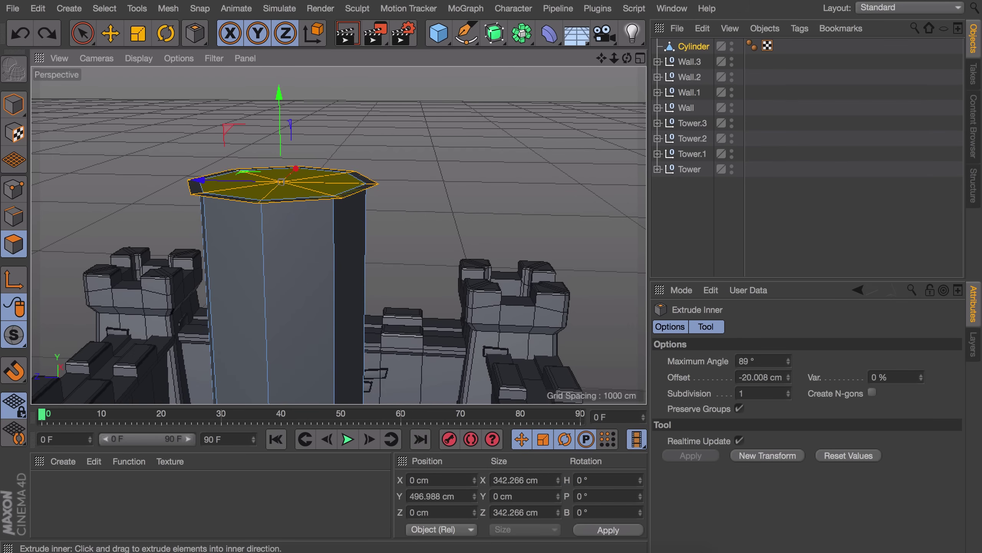
# - Extrude the widened cap upward about 186 cm to form the central tower's head
pyautogui.keyDown('alt'); pyautogui.moveTo(328, 190); pyautogui.dragTo(381, 250); pyautogui.keyUp('alt')
pyautogui.press('d')
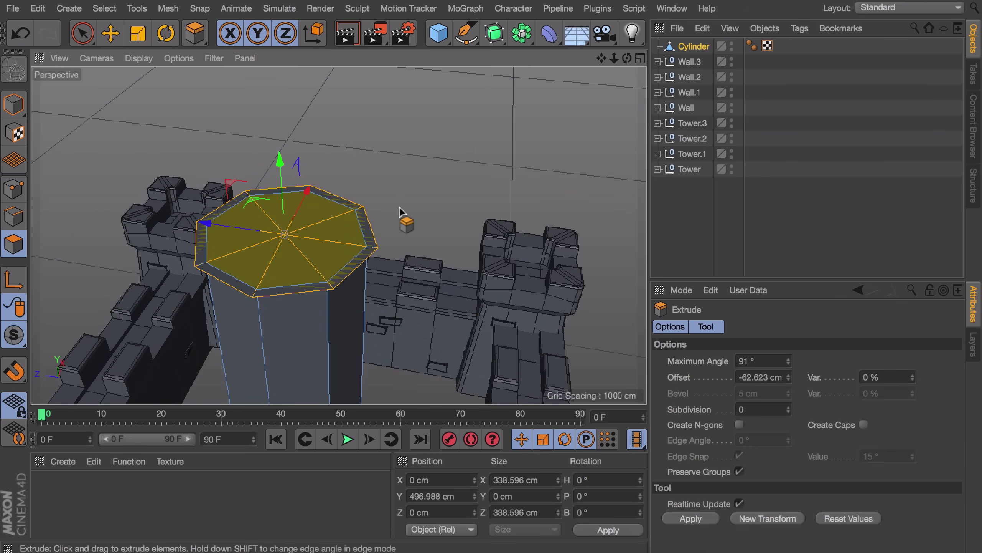
pyautogui.moveTo(399, 208)
pyautogui.mouseDown()
pyautogui.moveTo(425, 208)
pyautogui.moveTo(399, 207)
pyautogui.mouseUp()
pyautogui.press('t')
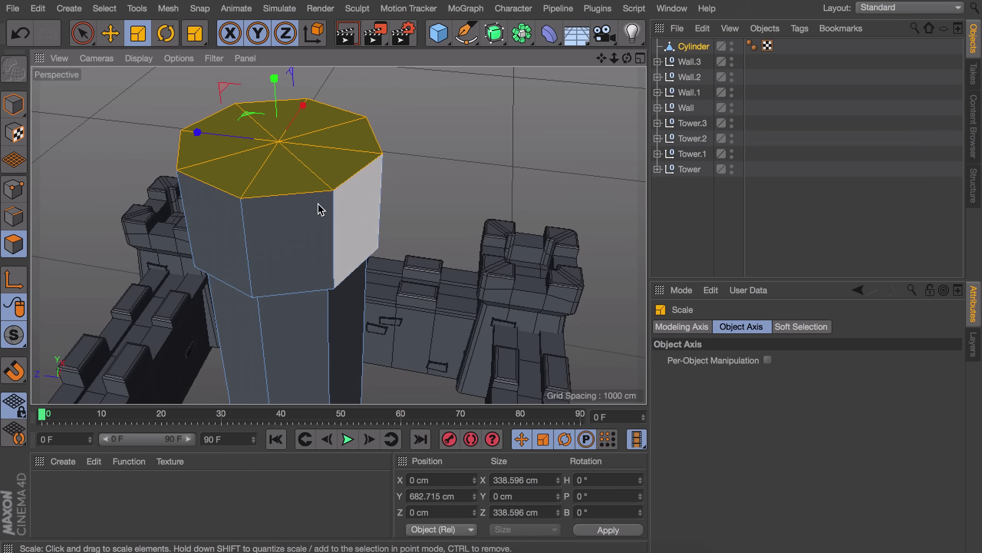
# - Scale the central tower's selected top cap down to a tiny tip about 9 cm across
pyautogui.keyDown('alt'); pyautogui.moveTo(320, 190); pyautogui.dragTo(325, 186); pyautogui.keyUp('alt')
pyautogui.moveTo(412, 171); pyautogui.dragTo(39, 201)
pyautogui.moveTo(294, 182); pyautogui.dragTo(272, 198)
pyautogui.scroll(5, 273, 198)
pyautogui.moveTo(398, 167); pyautogui.dragTo(296, 187)
pyautogui.scroll(-5, 292, 273)
# - Raise the tip to about Y 727 cm to form a pointed conical roof
pyautogui.keyDown('alt'); pyautogui.moveTo(291, 273); pyautogui.dragTo(324, 175); pyautogui.keyUp('alt')
pyautogui.press('e')
pyautogui.moveTo(307, 82); pyautogui.dragTo(308, 25)
pyautogui.scroll(-5, 308, 267)
pyautogui.keyDown('alt'); pyautogui.moveTo(309, 267); pyautogui.dragTo(308, 217); pyautogui.keyUp('alt')
pyautogui.moveTo(309, 150); pyautogui.dragTo(309, 110)
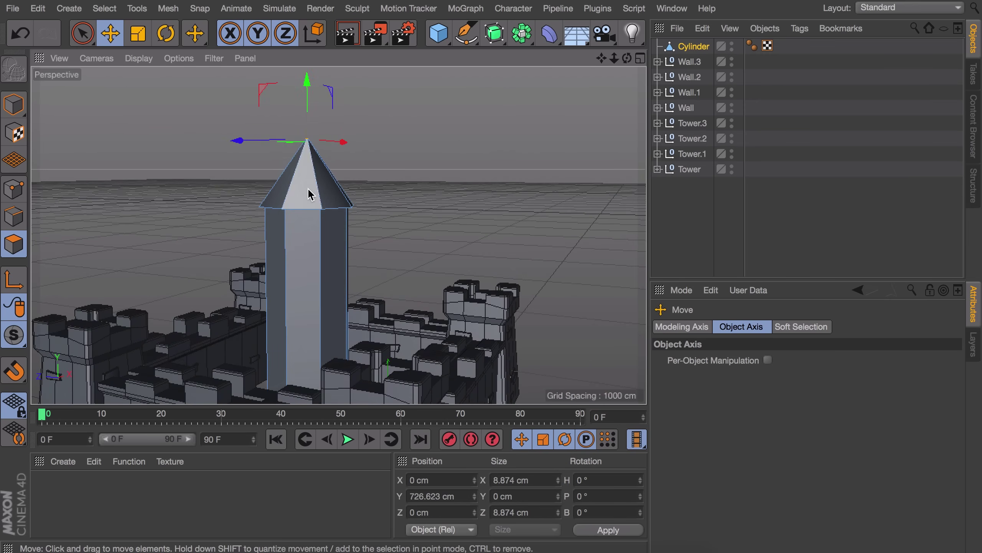
# - Extrude the roof's tip upward about 96 cm to start a thin spire
pyautogui.scroll(6, 321, 180)
pyautogui.moveTo(295, 201)
pyautogui.keyDown('alt'); pyautogui.mouseDown()
pyautogui.moveTo(286, 200)
pyautogui.moveTo(306, 185)
pyautogui.mouseUp(); pyautogui.keyUp('alt')
pyautogui.press('d')
pyautogui.keyDown('alt'); pyautogui.moveTo(338, 225); pyautogui.dragTo(339, 199); pyautogui.keyUp('alt')
pyautogui.moveTo(339, 199); pyautogui.dragTo(342, 199)
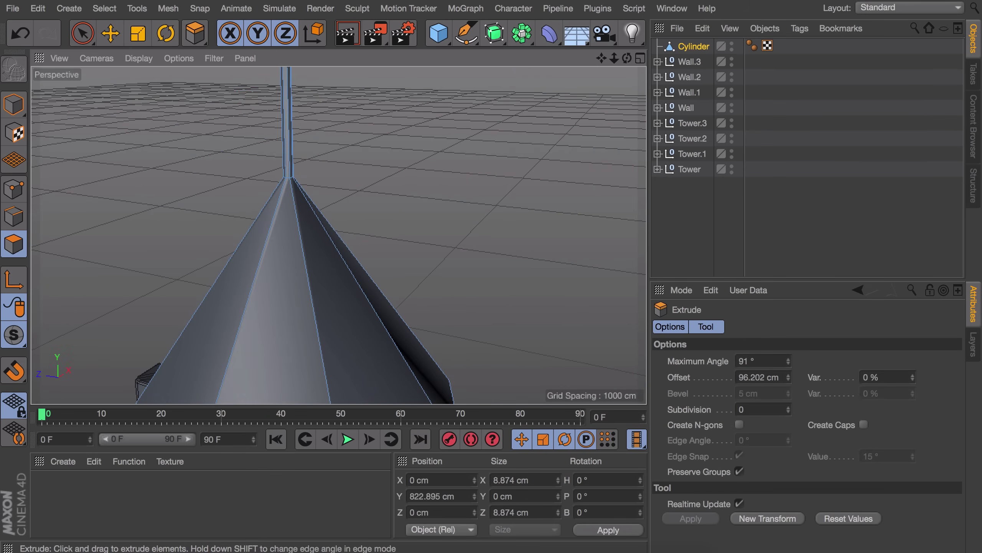
# - Lengthen the spire by raising its end face to about Y 861 cm
pyautogui.scroll(-5, 356, 199)
pyautogui.press('e')
pyautogui.moveTo(325, 98); pyautogui.dragTo(325, 71)
pyautogui.keyDown('alt'); pyautogui.moveTo(331, 229); pyautogui.dragTo(385, 220); pyautogui.keyUp('alt')
pyautogui.scroll(5, 371, 278)
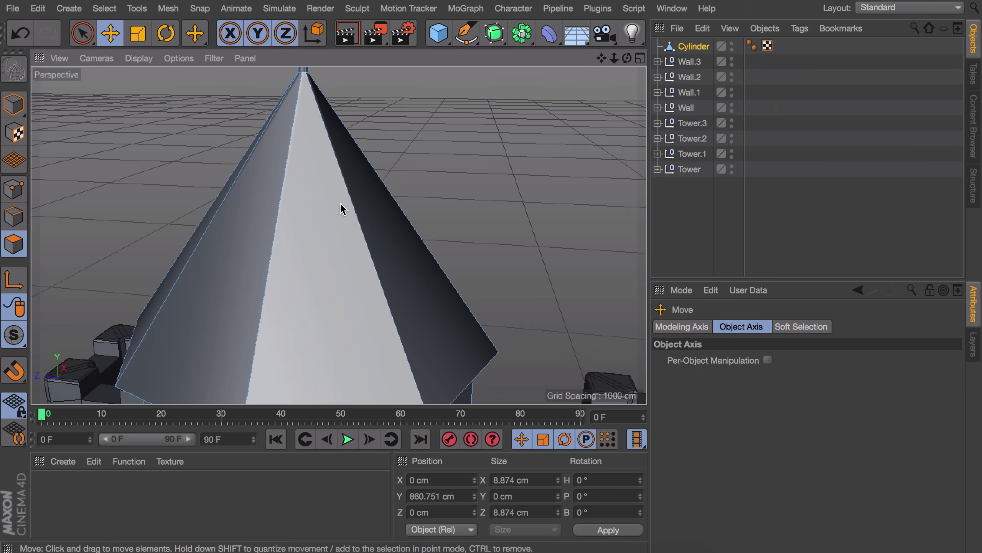
# - Delete the Phong tag from the Cylinder so the central tower is shaded with hard facets
pyautogui.click(751, 46)
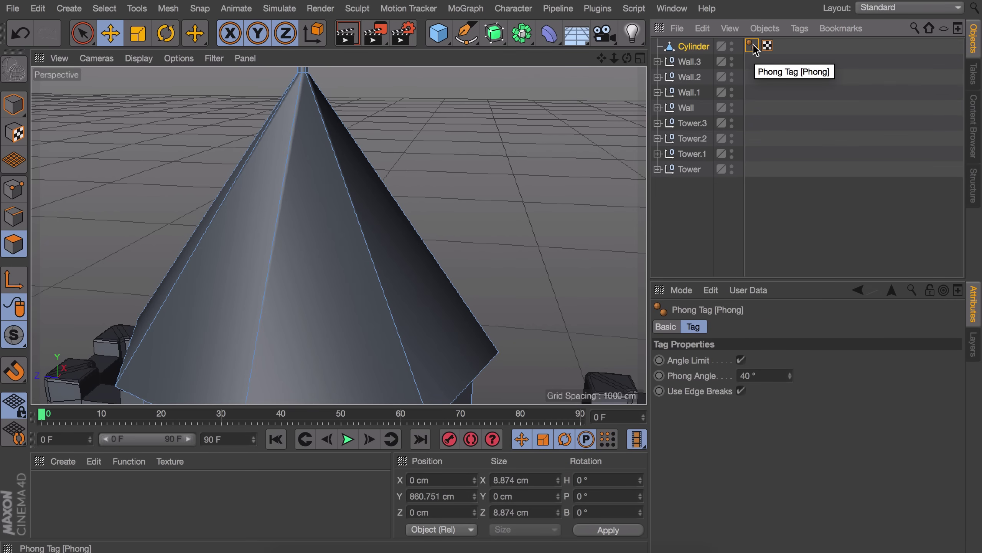
pyautogui.press('Delete')
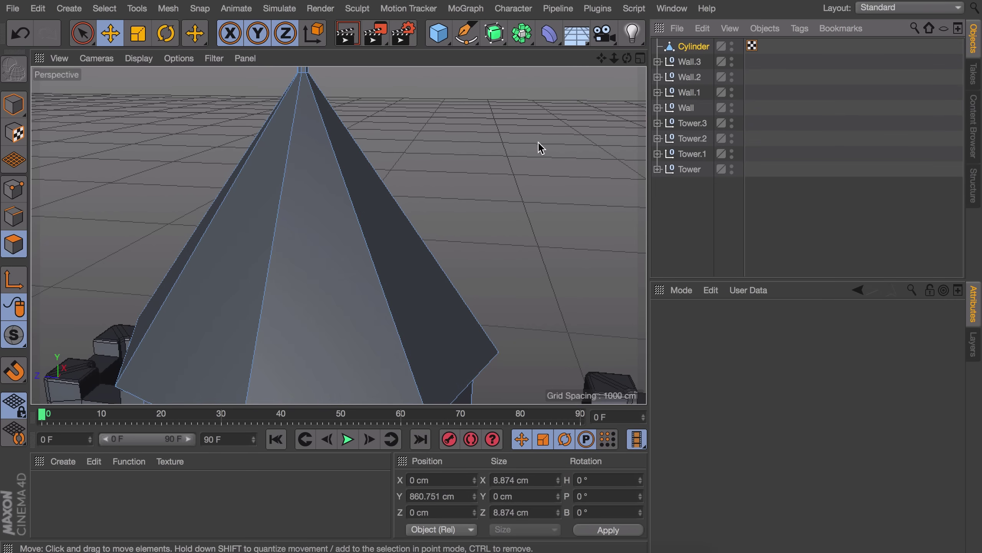
pyautogui.scroll(-5, 376, 230)
pyautogui.keyDown('alt'); pyautogui.moveTo(376, 230); pyautogui.dragTo(422, 228); pyautogui.keyUp('alt')
pyautogui.scroll(-8, 359, 236)
pyautogui.scroll(4, 364, 243)
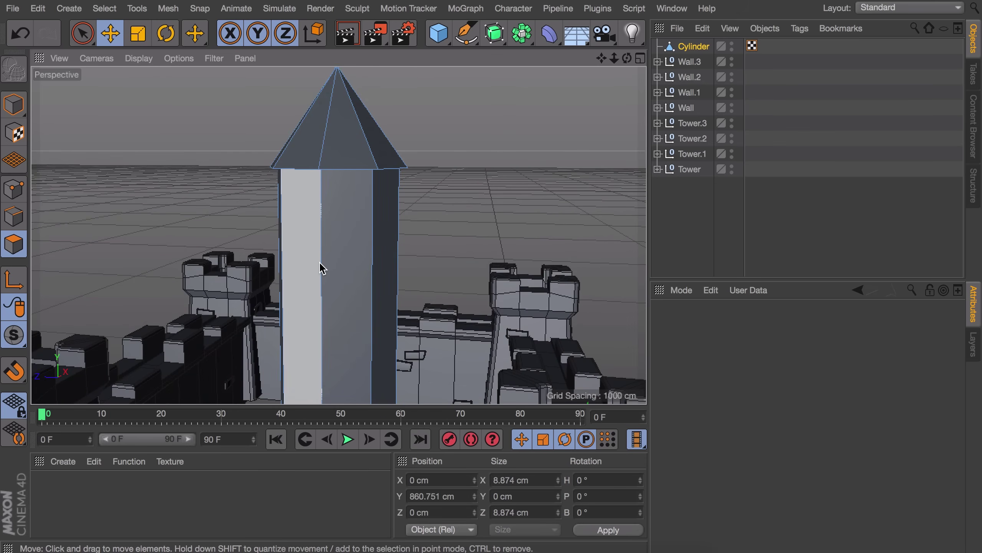
# - Loop-cut two closely spaced edge loops around the central tower's shaft below the roof, the second at about 98.9% offset
pyautogui.press('k')
pyautogui.press('l')
pyautogui.scroll(2, 324, 279)
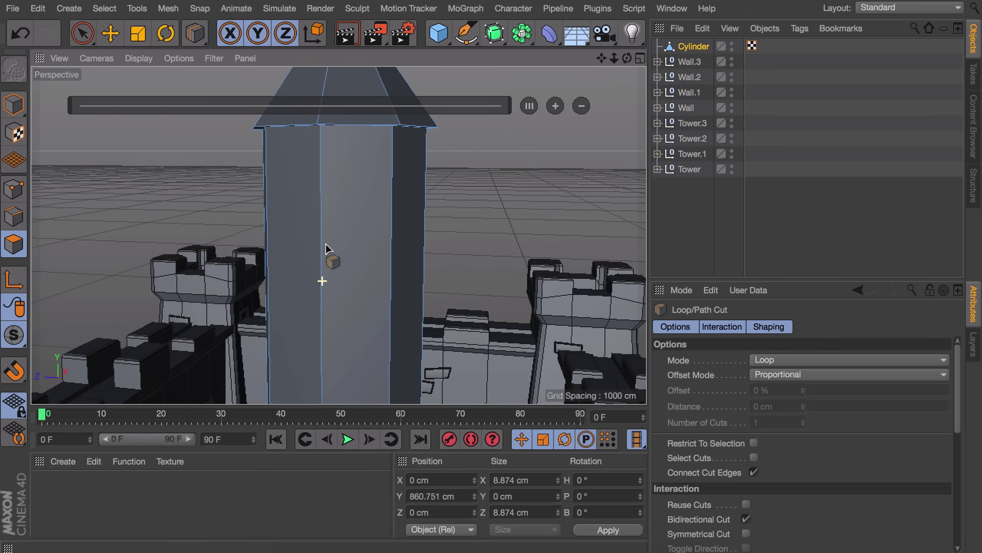
pyautogui.click(317, 277)
pyautogui.scroll(2, 321, 279)
pyautogui.click(320, 279)
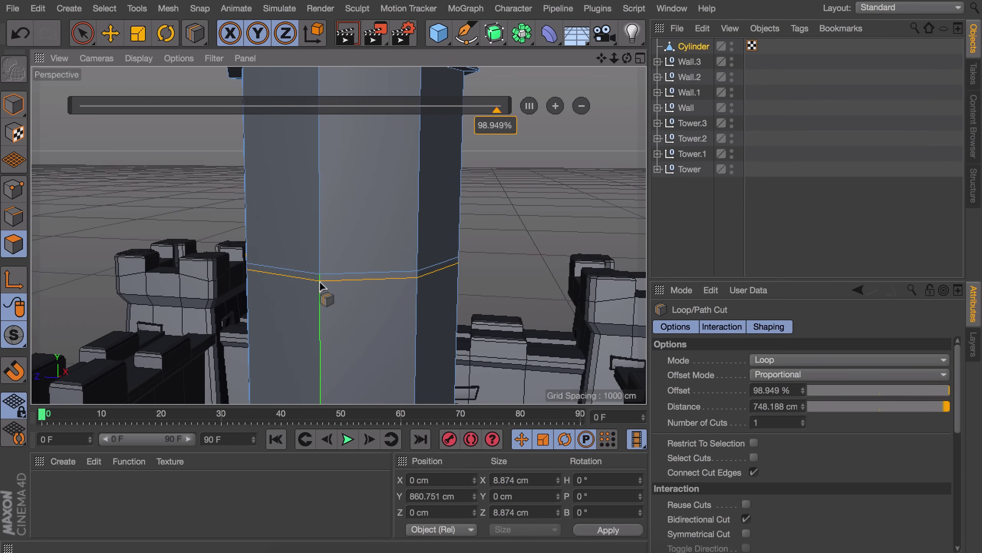
# - Loop-cut a second narrow pair of edge loops lower on the shaft, the first at about 68.8% offset
pyautogui.scroll(-2, 347, 309)
pyautogui.keyDown('alt'); pyautogui.moveTo(348, 328); pyautogui.dragTo(349, 235, button='middle'); pyautogui.keyUp('alt')
pyautogui.keyDown('alt'); pyautogui.moveTo(366, 265); pyautogui.dragTo(341, 315); pyautogui.keyUp('alt')
pyautogui.keyDown('alt'); pyautogui.moveTo(341, 314); pyautogui.dragTo(317, 210, button='middle'); pyautogui.keyUp('alt')
pyautogui.click(305, 232)
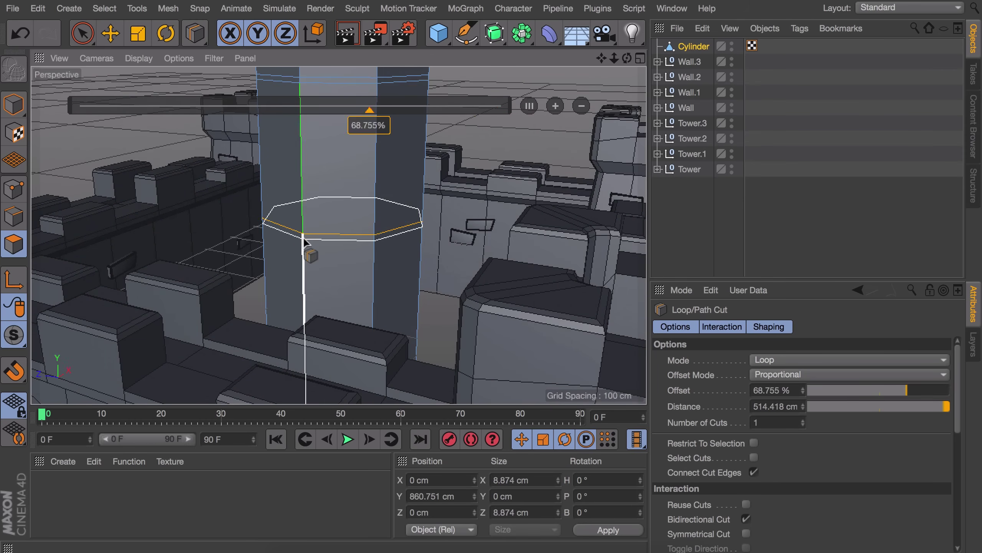
pyautogui.click(304, 239)
# - Select the two narrow polygon loops around the central tower with Loop Selection
pyautogui.keyDown('alt'); pyautogui.moveTo(304, 239); pyautogui.dragTo(310, 181); pyautogui.keyUp('alt')
pyautogui.keyDown('alt'); pyautogui.moveTo(310, 181); pyautogui.dragTo(314, 284, button='middle'); pyautogui.keyUp('alt')
pyautogui.press('u')
pyautogui.press('l')
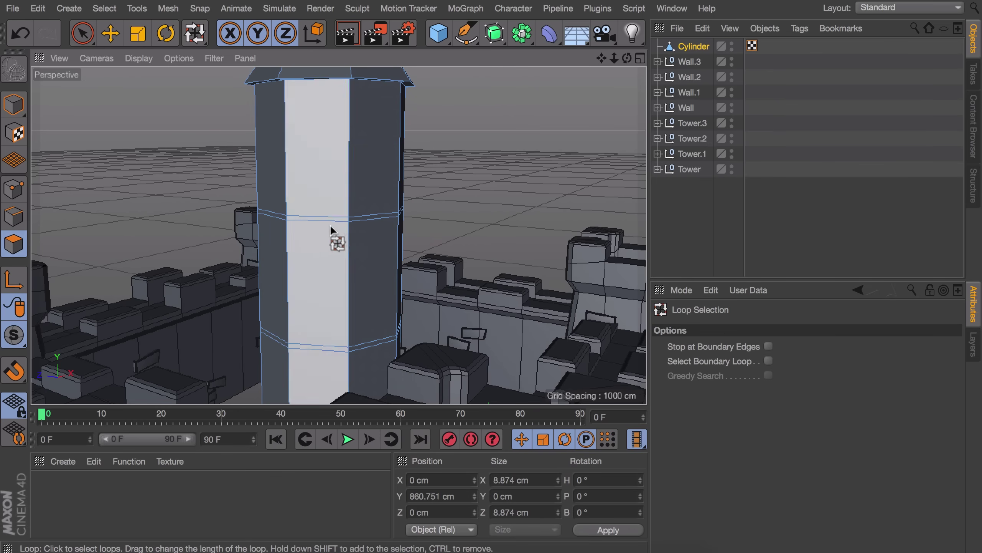
pyautogui.click(348, 228)
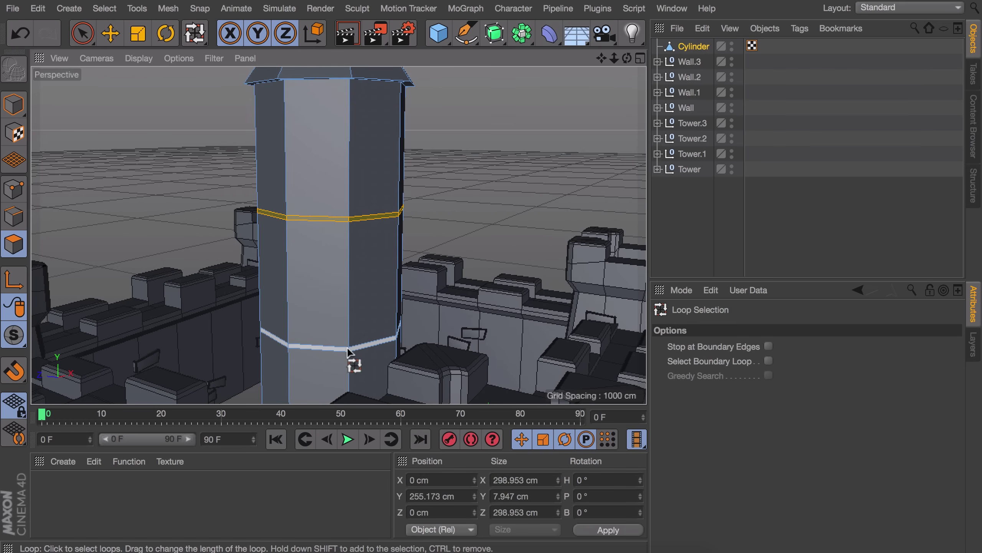
pyautogui.keyDown('shift'); pyautogui.click(347, 348); pyautogui.keyUp('shift')
# - Extrude both selected loops outward about 8.8 cm to form raised bands around the tower
pyautogui.press('d')
pyautogui.scroll(5, 340, 276)
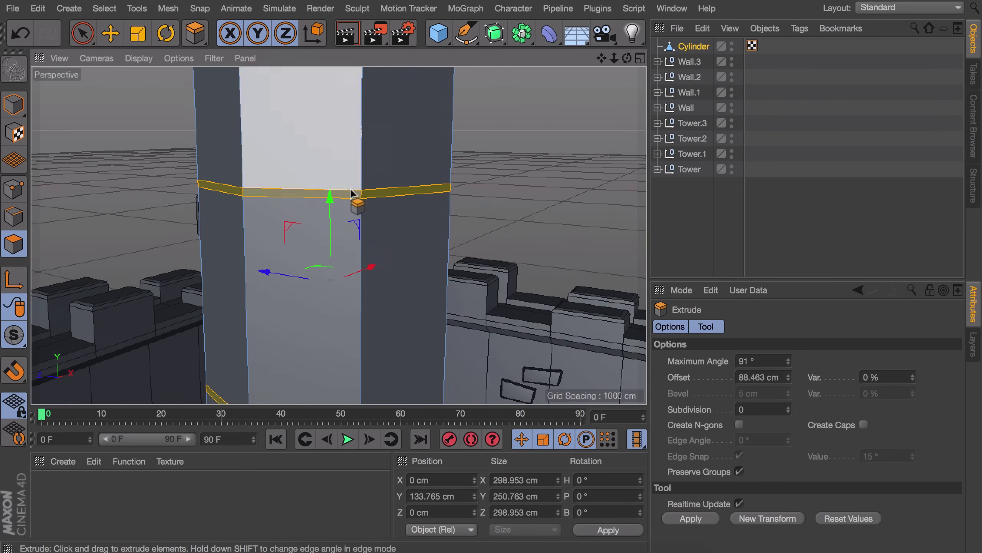
pyautogui.moveTo(375, 226); pyautogui.dragTo(383, 226)
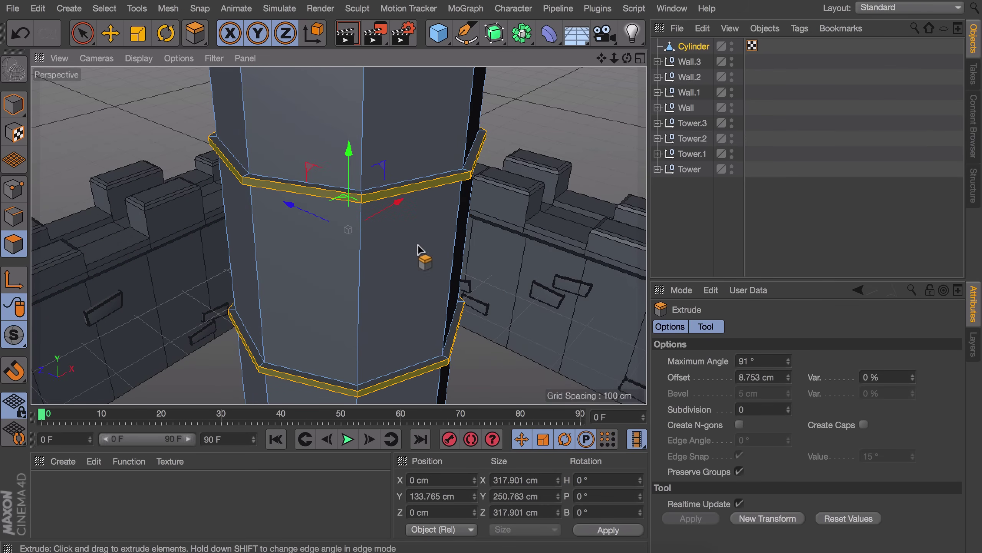
pyautogui.press('e')
pyautogui.scroll(-5, 411, 271)
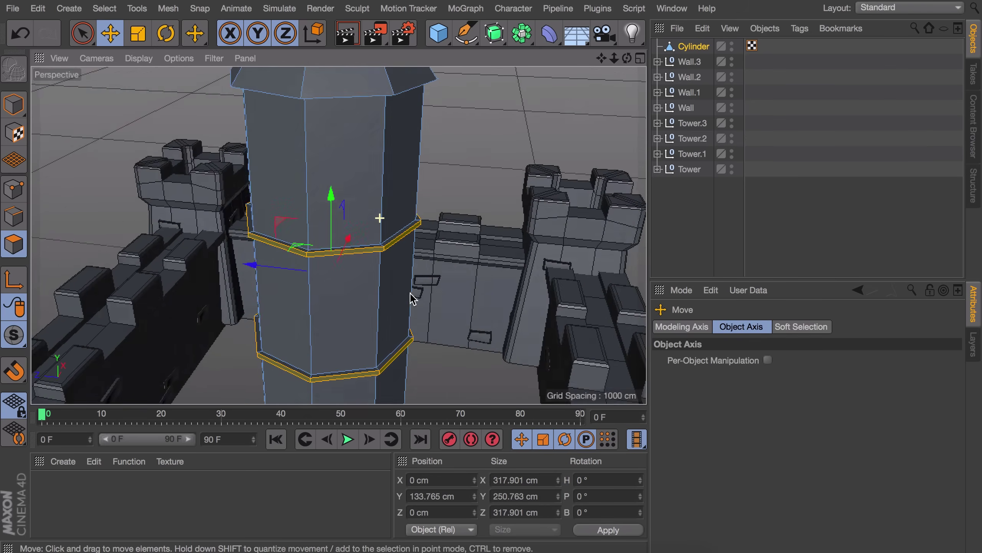
pyautogui.keyDown('alt'); pyautogui.moveTo(410, 293); pyautogui.dragTo(400, 271); pyautogui.keyUp('alt')
pyautogui.scroll(-5, 329, 267)
pyautogui.keyDown('alt'); pyautogui.moveTo(362, 296); pyautogui.dragTo(336, 268); pyautogui.keyUp('alt')
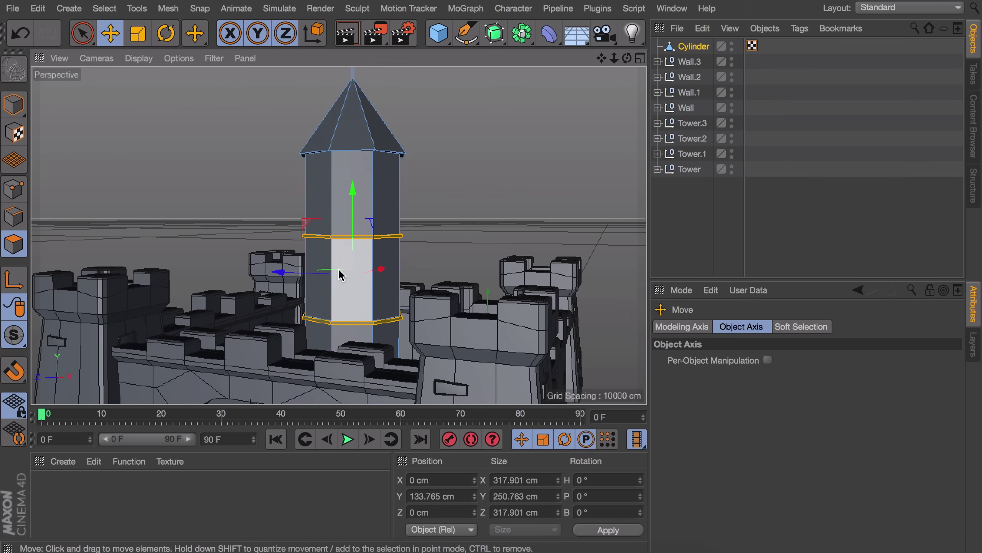
# - Rectangle-select the points of the raised bands and adjust the bands' height on the tower
pyautogui.click(9, 190)
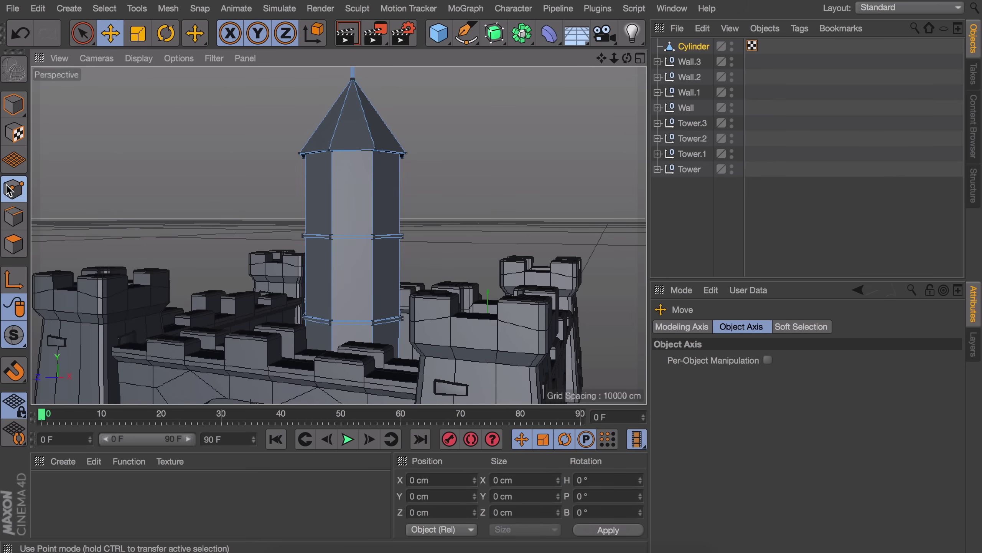
pyautogui.moveTo(80, 32); pyautogui.dragTo(124, 81)
pyautogui.keyDown('alt'); pyautogui.moveTo(315, 264); pyautogui.dragTo(248, 215); pyautogui.keyUp('alt')
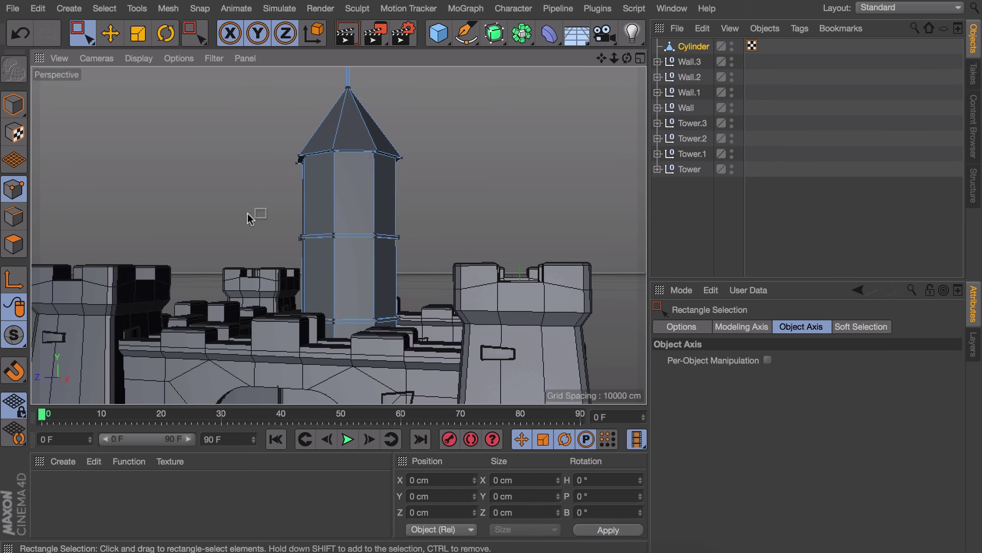
pyautogui.moveTo(236, 206); pyautogui.dragTo(466, 390)
pyautogui.moveTo(347, 201); pyautogui.dragTo(348, 196)
pyautogui.keyDown('alt'); pyautogui.moveTo(351, 232); pyautogui.dragTo(456, 349); pyautogui.keyUp('alt')
pyautogui.moveTo(350, 226); pyautogui.dragTo(350, 247)
pyautogui.keyDown('alt'); pyautogui.moveTo(350, 248); pyautogui.dragTo(297, 297); pyautogui.keyUp('alt')
# - Select the upper band's points and move the band to about Y 257 cm
pyautogui.moveTo(290, 194); pyautogui.dragTo(435, 246)
pyautogui.moveTo(362, 169); pyautogui.dragTo(362, 177)
pyautogui.keyDown('alt'); pyautogui.moveTo(368, 257); pyautogui.dragTo(358, 221); pyautogui.keyUp('alt')
pyautogui.keyDown('alt'); pyautogui.moveTo(351, 180); pyautogui.dragTo(357, 153, button='right'); pyautogui.keyUp('alt')
pyautogui.keyDown('alt'); pyautogui.moveTo(357, 153); pyautogui.dragTo(399, 320); pyautogui.keyUp('alt')
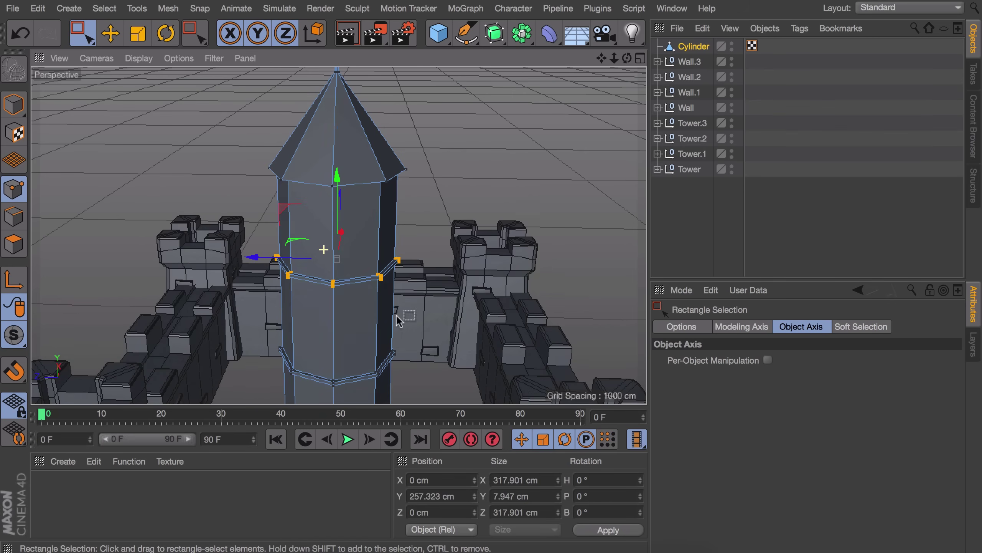
# - Select four alternate side polygons of the tower section between the roof and the upper band
pyautogui.click(14, 243)
pyautogui.press('e')
pyautogui.click(322, 232)
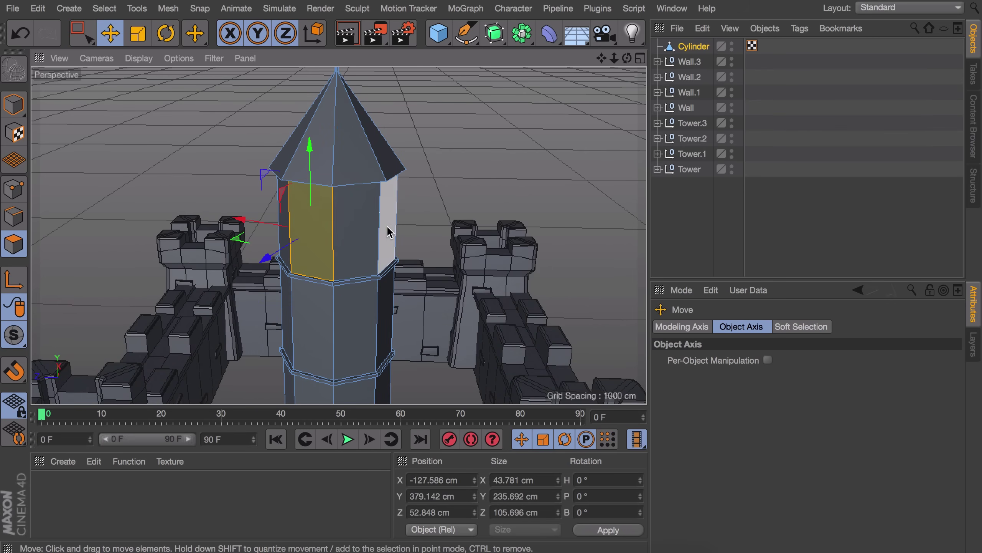
pyautogui.moveTo(388, 226)
pyautogui.keyDown('alt'); pyautogui.mouseDown()
pyautogui.moveTo(340, 231)
pyautogui.moveTo(375, 230)
pyautogui.mouseUp(); pyautogui.keyUp('alt')
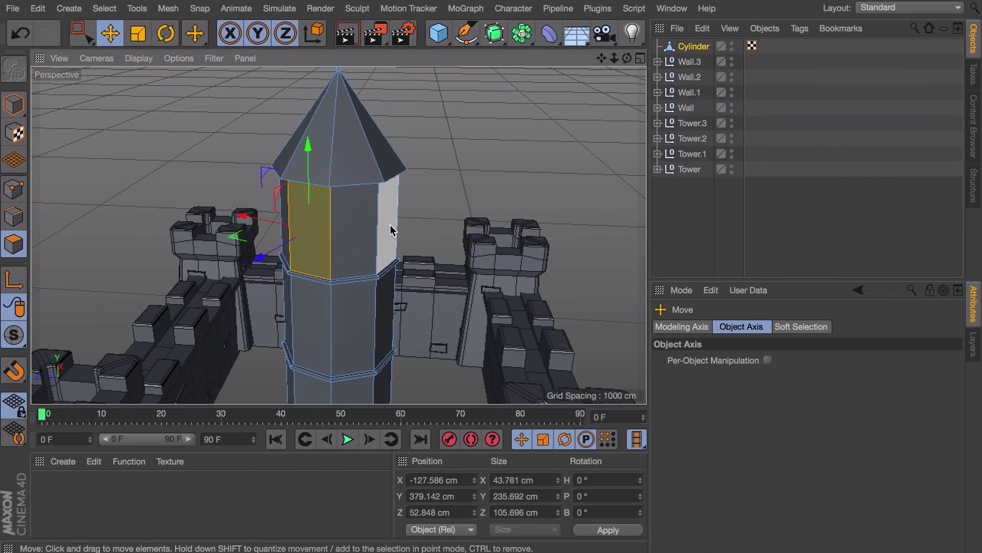
pyautogui.keyDown('shift'); pyautogui.click(376, 232); pyautogui.keyUp('shift')
pyautogui.keyDown('alt'); pyautogui.moveTo(376, 232); pyautogui.dragTo(182, 236); pyautogui.keyUp('alt')
pyautogui.keyDown('alt'); pyautogui.moveTo(429, 228); pyautogui.dragTo(338, 234); pyautogui.keyUp('alt')
pyautogui.keyDown('shift'); pyautogui.click(500, 242); pyautogui.keyUp('shift')
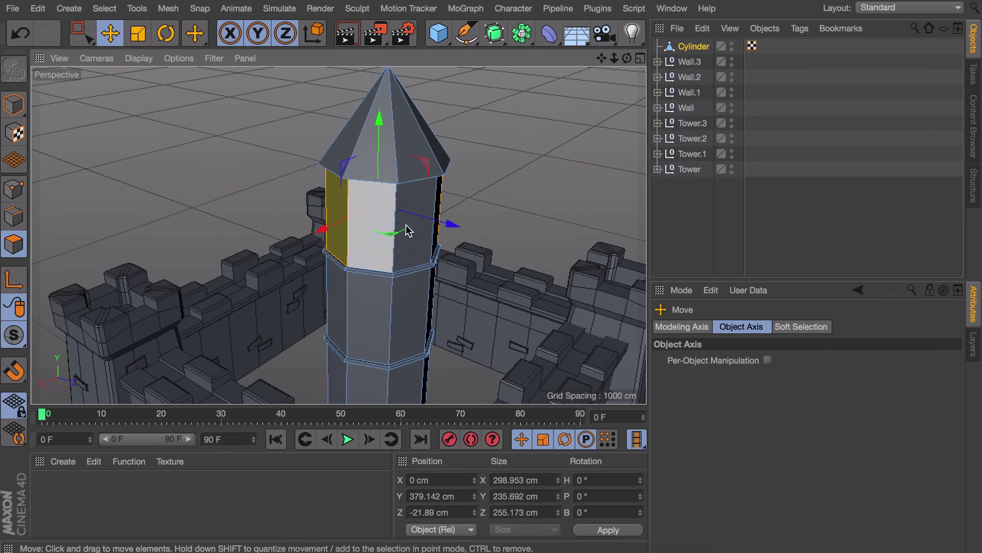
pyautogui.keyDown('shift'); pyautogui.click(418, 244); pyautogui.keyUp('shift')
pyautogui.keyDown('alt'); pyautogui.moveTo(418, 244); pyautogui.dragTo(162, 226); pyautogui.keyUp('alt')
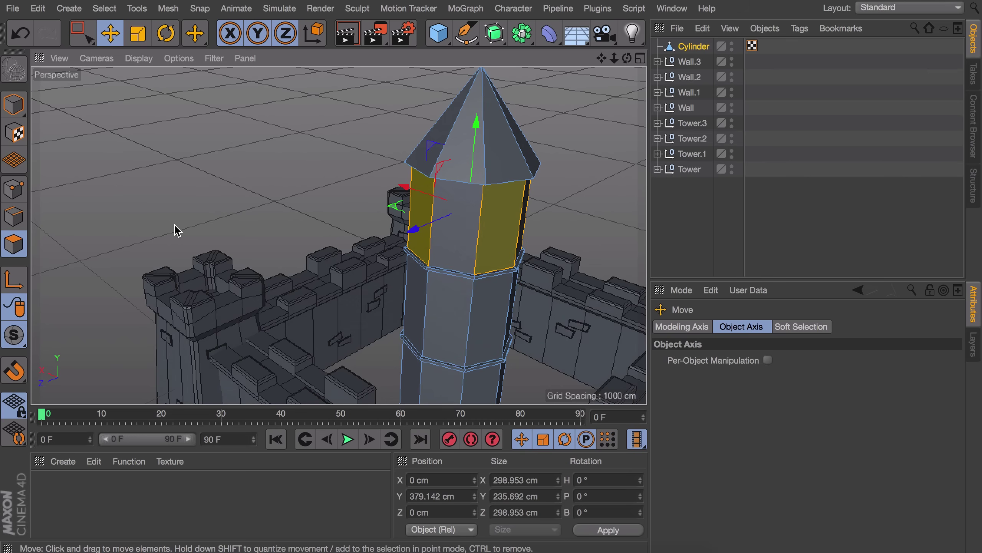
# - Inset the four faces individually with Extrude Inner, Preserve Groups off, to about 182 cm tall
pyautogui.keyDown('alt'); pyautogui.moveTo(418, 231); pyautogui.dragTo(337, 234, button='middle'); pyautogui.keyUp('alt')
pyautogui.keyDown('alt'); pyautogui.moveTo(338, 235); pyautogui.dragTo(429, 224, button='right'); pyautogui.keyUp('alt')
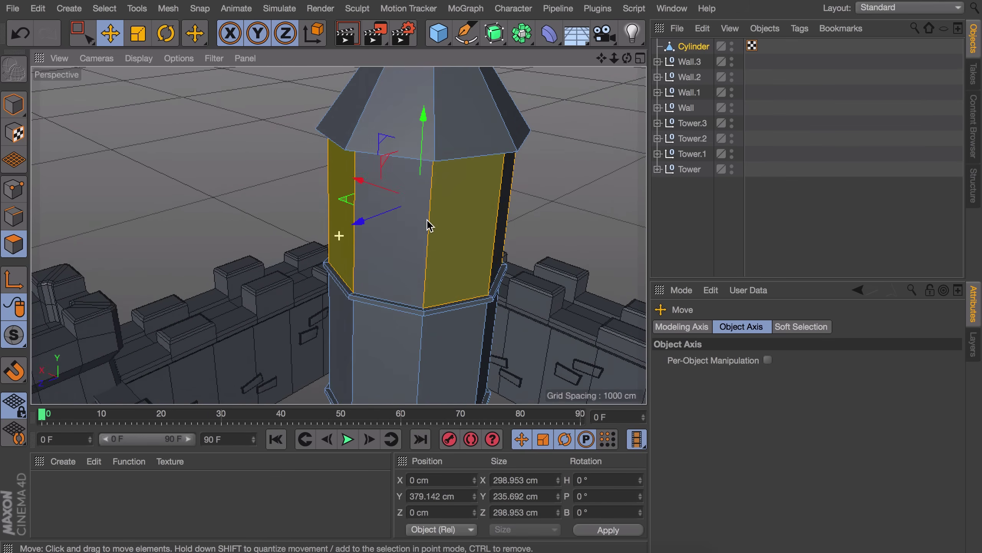
pyautogui.keyDown('alt'); pyautogui.moveTo(435, 256); pyautogui.dragTo(393, 250); pyautogui.keyUp('alt')
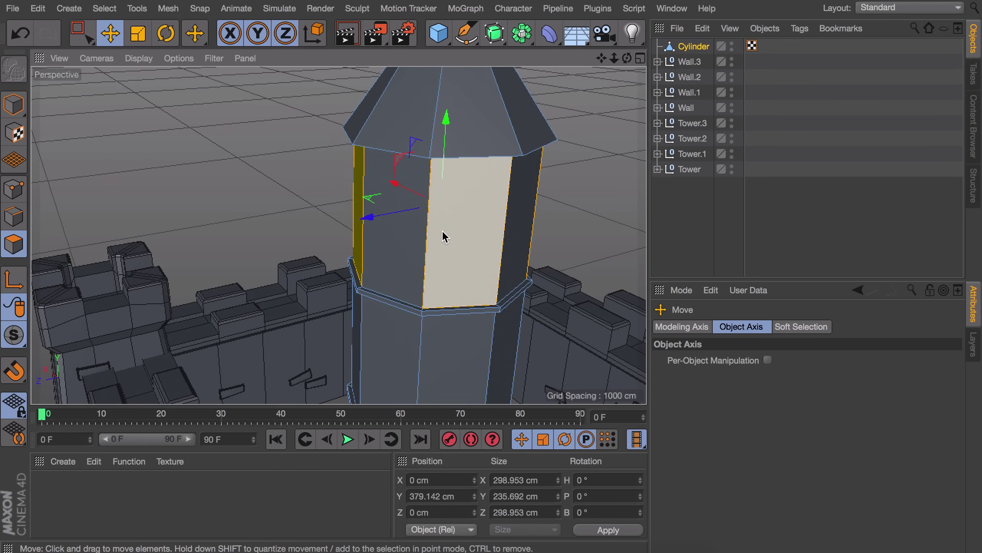
pyautogui.press('i')
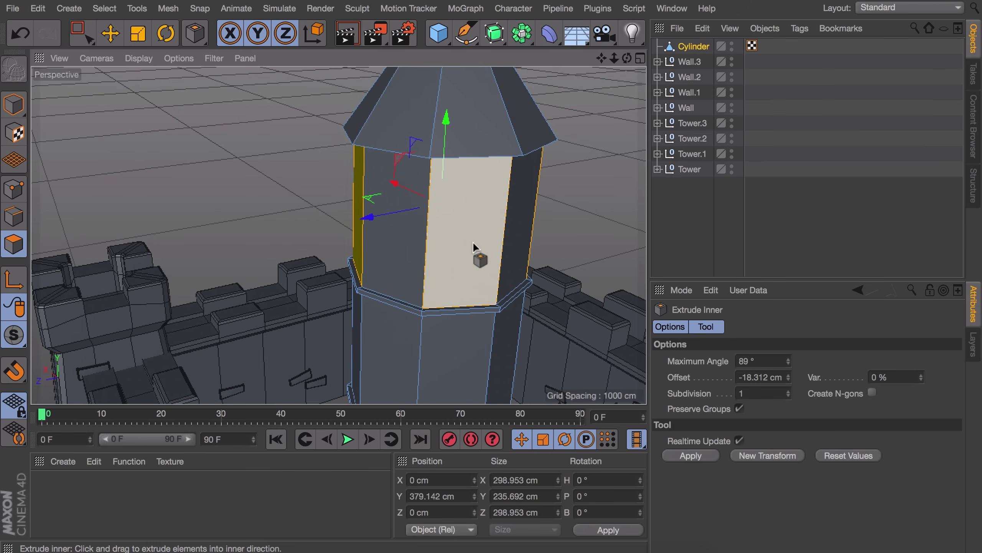
pyautogui.click(738, 409)
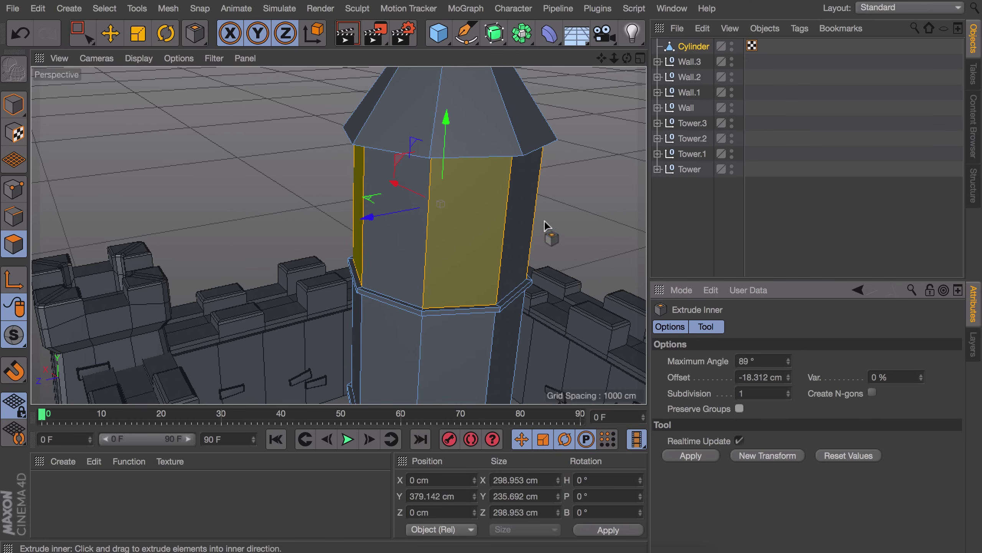
pyautogui.moveTo(533, 226); pyautogui.dragTo(475, 175)
# - Scale the inset window faces to about 97 cm tall and lower them to about Y 330 cm
pyautogui.press('t')
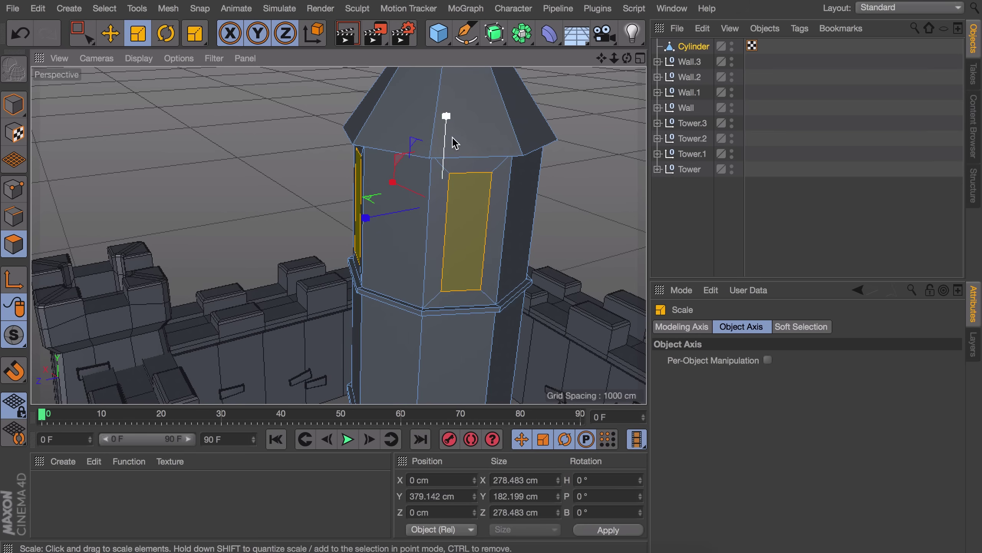
pyautogui.moveTo(445, 119); pyautogui.dragTo(445, 160)
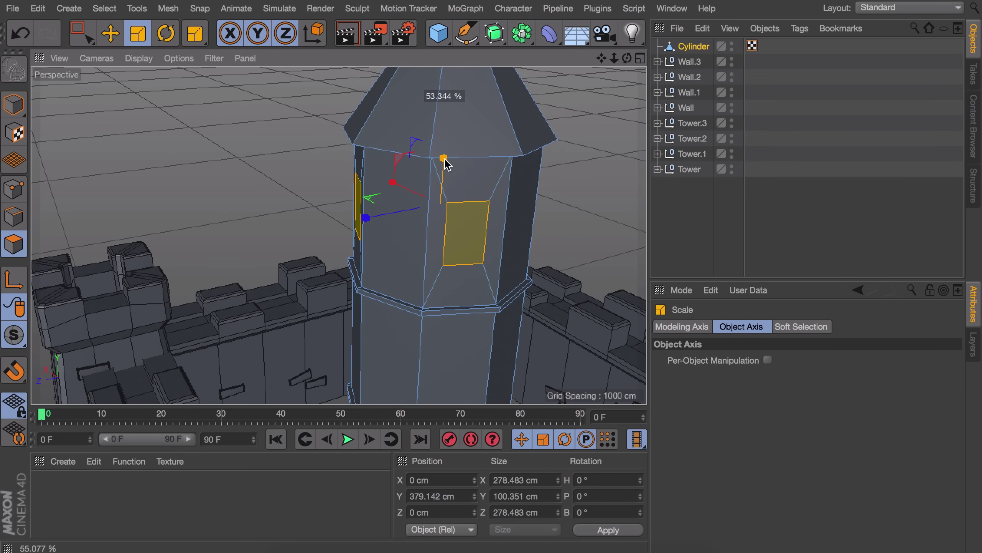
pyautogui.press('e')
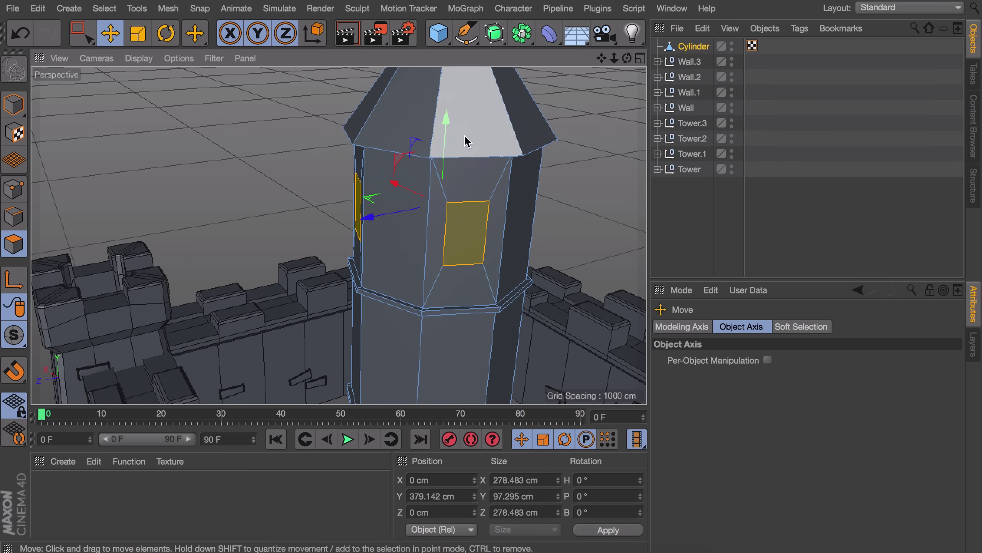
pyautogui.moveTo(447, 127); pyautogui.dragTo(448, 154)
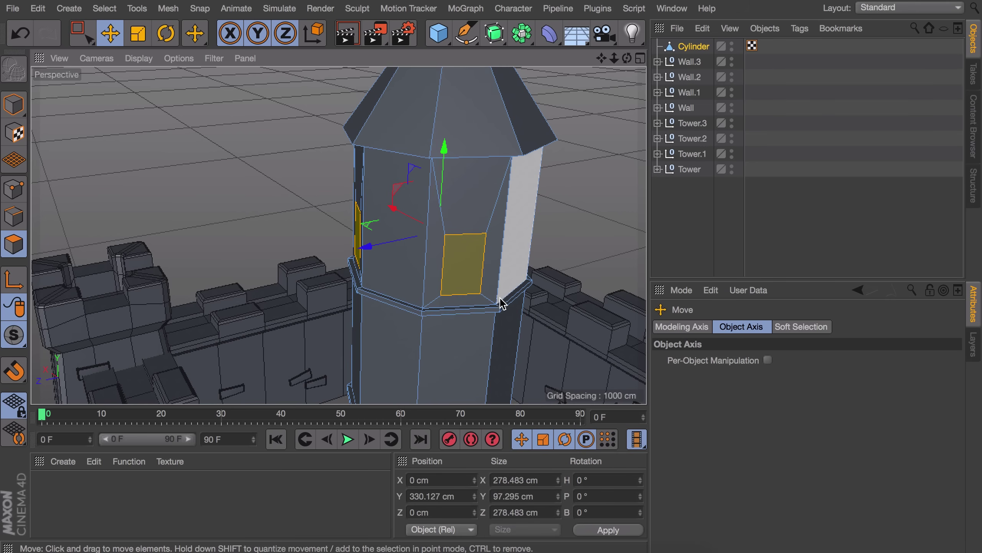
pyautogui.scroll(5, 483, 306)
pyautogui.keyDown('alt'); pyautogui.moveTo(498, 257); pyautogui.dragTo(438, 193); pyautogui.keyUp('alt')
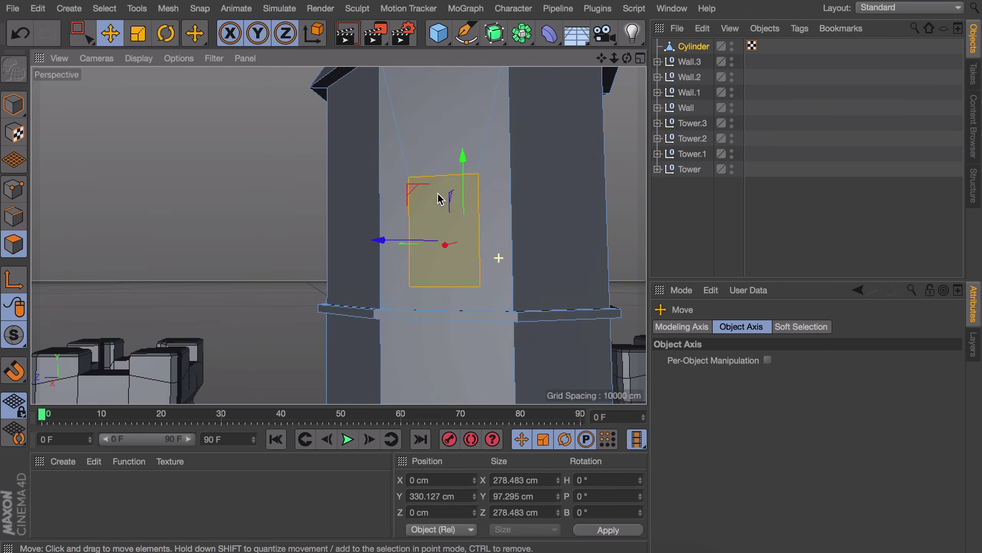
# - Extrude the four window faces about 28 cm into the tower to form recesses
pyautogui.press('d')
pyautogui.keyDown('alt'); pyautogui.moveTo(518, 226); pyautogui.dragTo(478, 267); pyautogui.keyUp('alt')
pyautogui.keyDown('alt'); pyautogui.moveTo(478, 268); pyautogui.dragTo(607, 202); pyautogui.keyUp('alt')
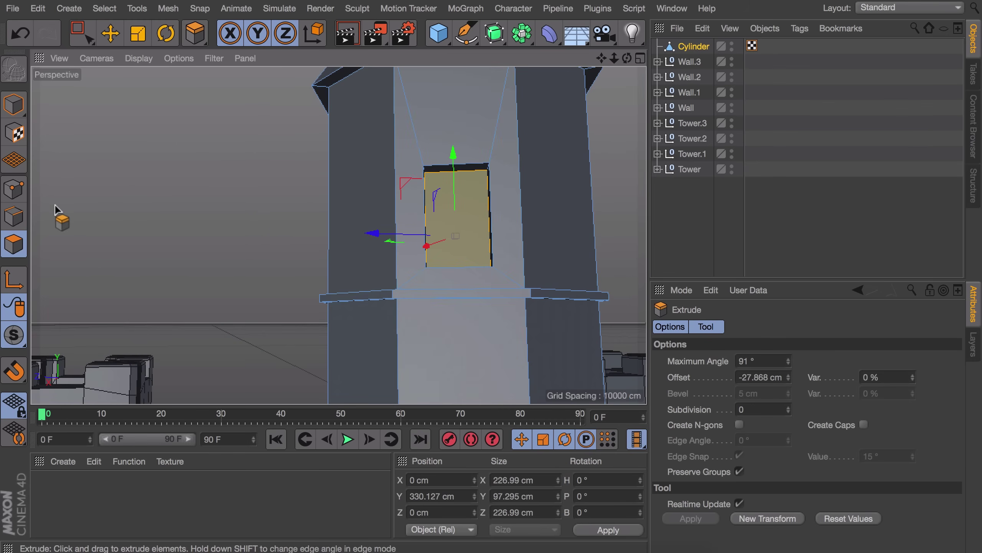
# - Start an edge selection with the upper corner depth edges of the first window recesses
pyautogui.click(13, 216)
pyautogui.press('e')
pyautogui.scroll(5, 500, 159)
pyautogui.click(500, 158)
pyautogui.keyDown('alt'); pyautogui.moveTo(500, 159); pyautogui.dragTo(522, 209); pyautogui.keyUp('alt')
pyautogui.keyDown('shift'); pyautogui.click(341, 180); pyautogui.keyUp('shift')
pyautogui.keyDown('shift'); pyautogui.click(340, 196); pyautogui.keyUp('shift')
pyautogui.keyDown('alt'); pyautogui.moveTo(346, 215); pyautogui.dragTo(513, 215); pyautogui.keyUp('alt')
pyautogui.keyDown('shift'); pyautogui.click(411, 198); pyautogui.keyUp('shift')
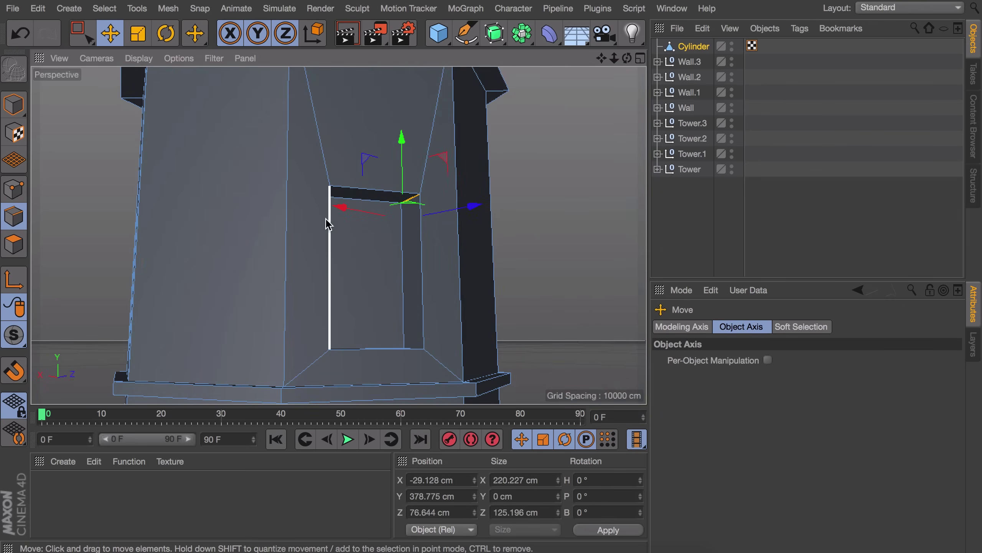
# - Add the upper corner depth edges of the remaining window recesses to the edge selection
pyautogui.keyDown('alt'); pyautogui.moveTo(327, 222); pyautogui.dragTo(560, 222); pyautogui.keyUp('alt')
pyautogui.keyDown('shift'); pyautogui.click(279, 127); pyautogui.keyUp('shift')
pyautogui.keyDown('alt'); pyautogui.moveTo(138, 130); pyautogui.dragTo(38, 133); pyautogui.keyUp('alt')
pyautogui.keyDown('shift'); pyautogui.click(116, 108); pyautogui.keyUp('shift')
pyautogui.keyDown('alt'); pyautogui.moveTo(387, 213); pyautogui.dragTo(621, 214); pyautogui.keyUp('alt')
pyautogui.keyDown('shift'); pyautogui.click(170, 198); pyautogui.keyUp('shift')
pyautogui.keyDown('alt'); pyautogui.moveTo(174, 205); pyautogui.dragTo(534, 232); pyautogui.keyUp('alt')
pyautogui.keyDown('shift'); pyautogui.click(295, 205); pyautogui.keyUp('shift')
# - Bevel the selected corner edges in Chamfer mode with 10 subdivisions to arch the windows, and deselect the Cylinder
pyautogui.press('m')
pyautogui.press('s')
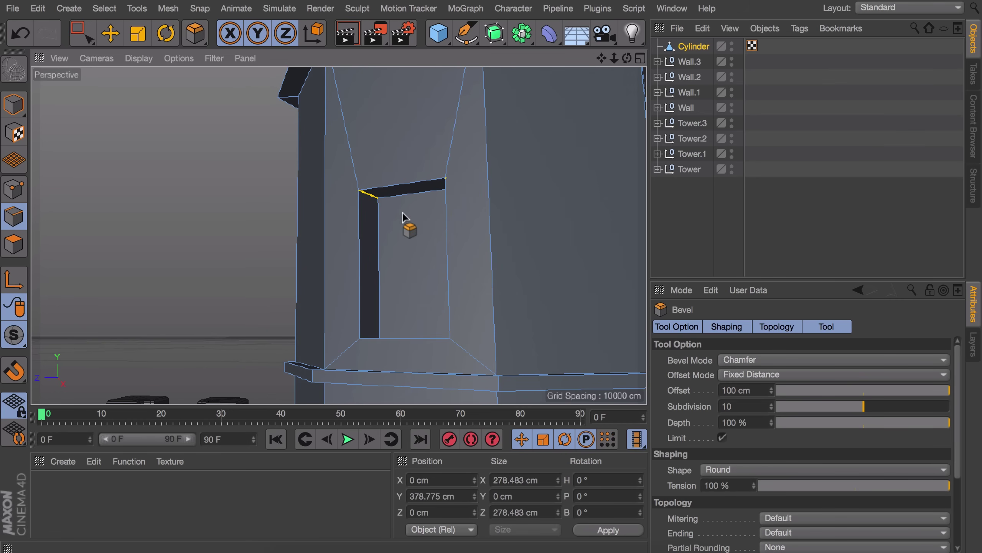
pyautogui.moveTo(389, 220); pyautogui.dragTo(452, 279)
pyautogui.press('e')
pyautogui.click(804, 228)
pyautogui.scroll(-5, 436, 235)
pyautogui.keyDown('alt'); pyautogui.moveTo(435, 236); pyautogui.dragTo(549, 240); pyautogui.keyUp('alt')
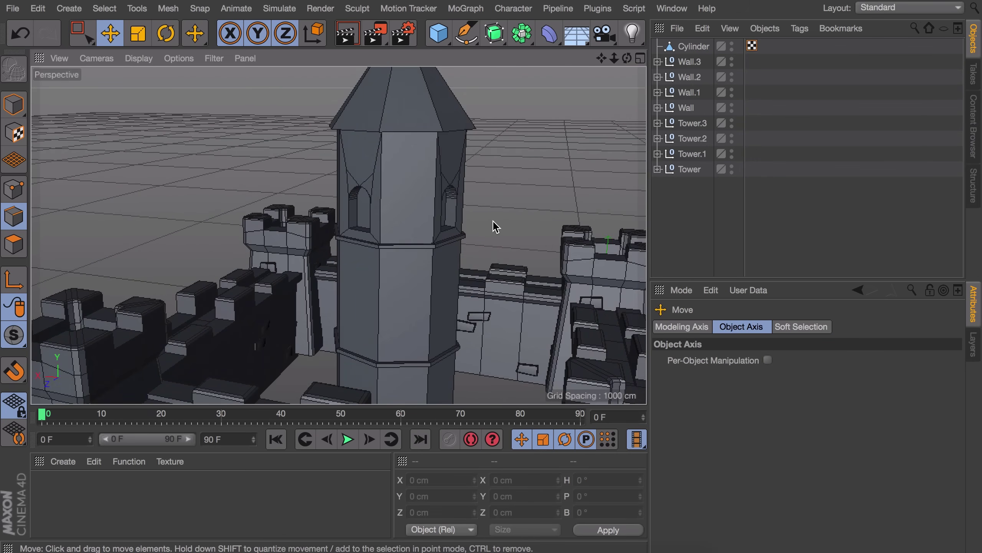
# - Select the four windowless faces around the upper section of the central tower in polygon mode
pyautogui.click(14, 244)
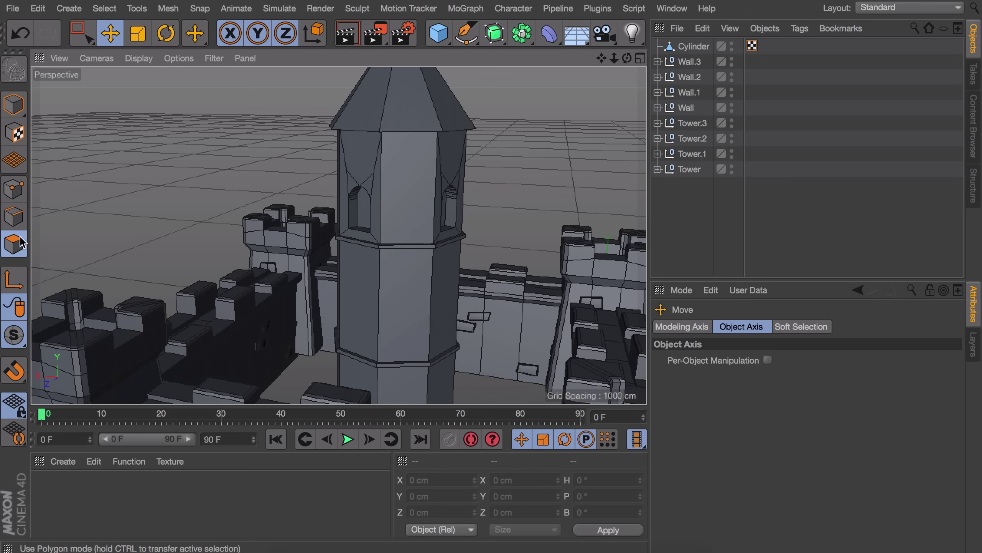
pyautogui.click(418, 182)
pyautogui.click(420, 193)
pyautogui.keyDown('alt'); pyautogui.moveTo(443, 182); pyautogui.dragTo(219, 184); pyautogui.keyUp('alt')
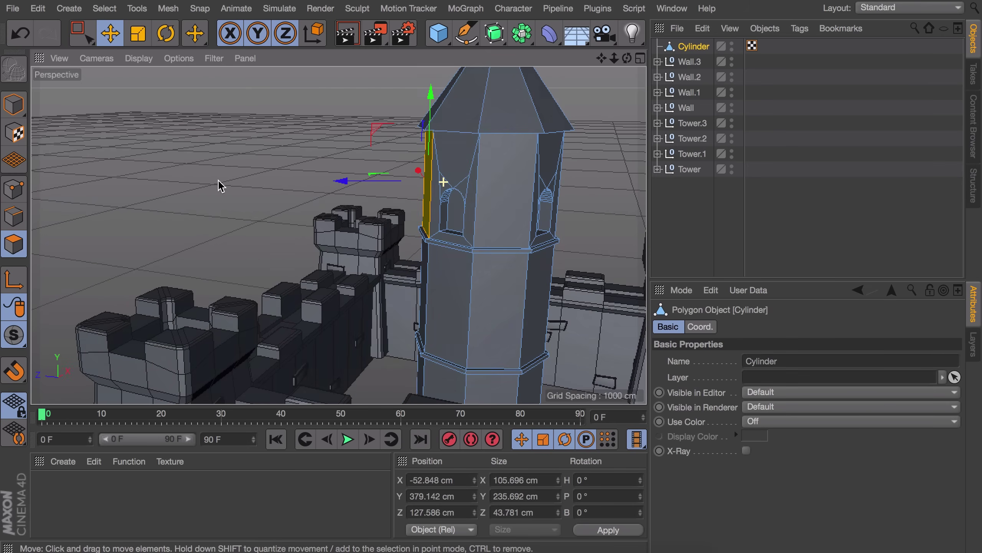
pyautogui.keyDown('shift'); pyautogui.click(518, 179); pyautogui.keyUp('shift')
pyautogui.keyDown('alt'); pyautogui.moveTo(540, 179); pyautogui.dragTo(348, 181); pyautogui.keyUp('alt')
pyautogui.keyDown('shift'); pyautogui.click(609, 192); pyautogui.keyUp('shift')
pyautogui.keyDown('alt'); pyautogui.moveTo(610, 192); pyautogui.dragTo(317, 215, button='middle'); pyautogui.keyUp('alt')
pyautogui.keyDown('alt'); pyautogui.moveTo(340, 213); pyautogui.dragTo(143, 221); pyautogui.keyUp('alt')
pyautogui.keyDown('shift'); pyautogui.click(394, 240); pyautogui.keyUp('shift')
# - Inset the four selected faces and scale them down to small panels about 33 cm tall
pyautogui.keyDown('alt'); pyautogui.moveTo(383, 246); pyautogui.dragTo(398, 186, button='right'); pyautogui.keyUp('alt')
pyautogui.press('i')
pyautogui.moveTo(430, 197); pyautogui.dragTo(342, 174)
pyautogui.press('t')
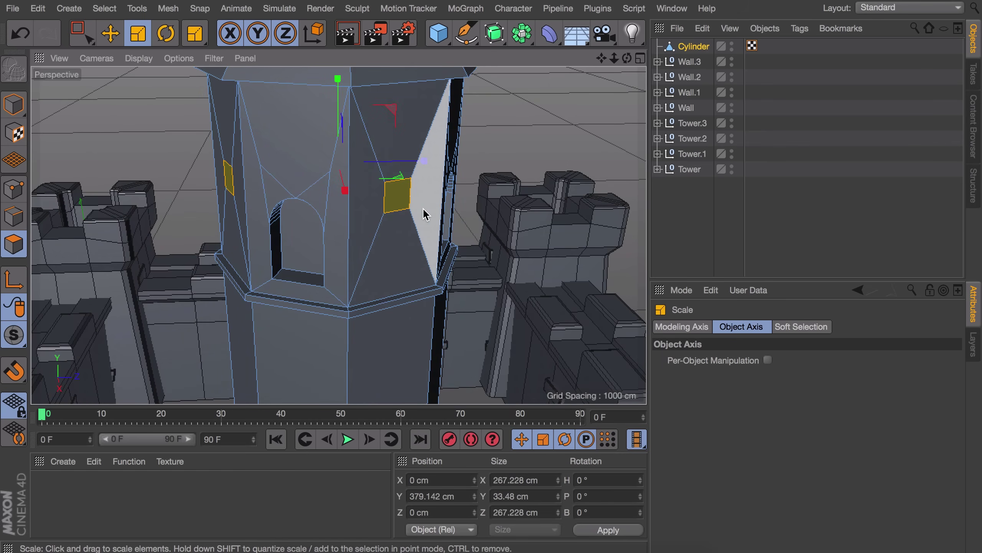
# - Extrude and inset the four panels repeatedly into stepped ornaments, with an extrusion offset of about 7.8 cm
pyautogui.press('d')
pyautogui.keyDown('alt'); pyautogui.moveTo(416, 229); pyautogui.dragTo(422, 201, button='right'); pyautogui.keyUp('alt')
pyautogui.keyDown('alt'); pyautogui.moveTo(422, 200); pyautogui.dragTo(439, 202); pyautogui.keyUp('alt')
pyautogui.moveTo(419, 205); pyautogui.dragTo(466, 201)
pyautogui.press('i')
pyautogui.press('d')
pyautogui.press('i')
pyautogui.press('d')
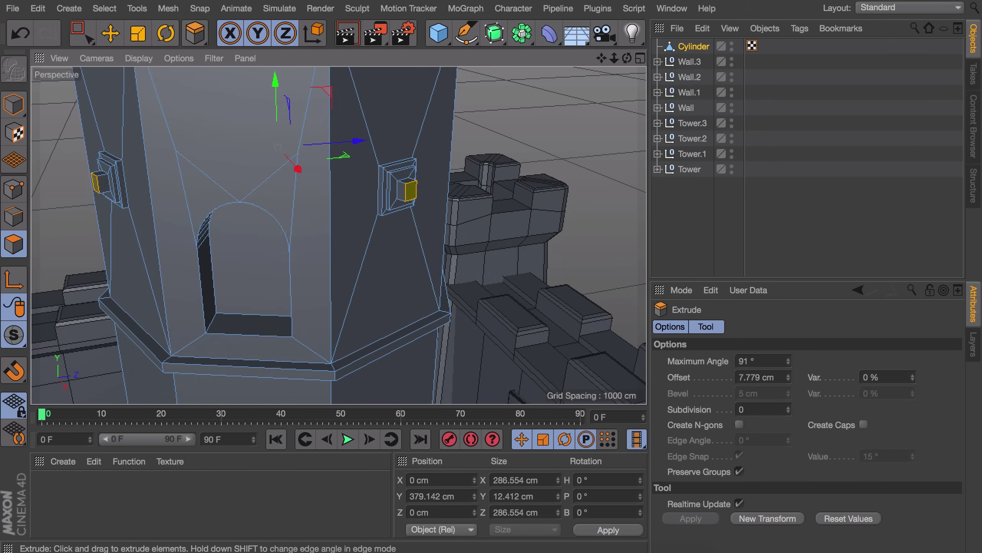
# - Extrude the end faces of the four ornaments slightly once more and deselect the Cylinder
pyautogui.keyDown('alt'); pyautogui.moveTo(399, 211); pyautogui.dragTo(91, 182); pyautogui.keyUp('alt')
pyautogui.press('e')
pyautogui.press('super+z')
pyautogui.press('d')
pyautogui.moveTo(470, 199); pyautogui.dragTo(473, 200)
pyautogui.keyDown('alt'); pyautogui.moveTo(429, 211); pyautogui.dragTo(479, 209); pyautogui.keyUp('alt')
pyautogui.press('e')
pyautogui.click(803, 182)
# - Rotate the whole central tower about its vertical axis in model mode and deselect it
pyautogui.scroll(-5, 441, 266)
pyautogui.keyDown('alt'); pyautogui.moveTo(441, 265); pyautogui.dragTo(642, 247); pyautogui.keyUp('alt')
pyautogui.scroll(-5, 486, 250)
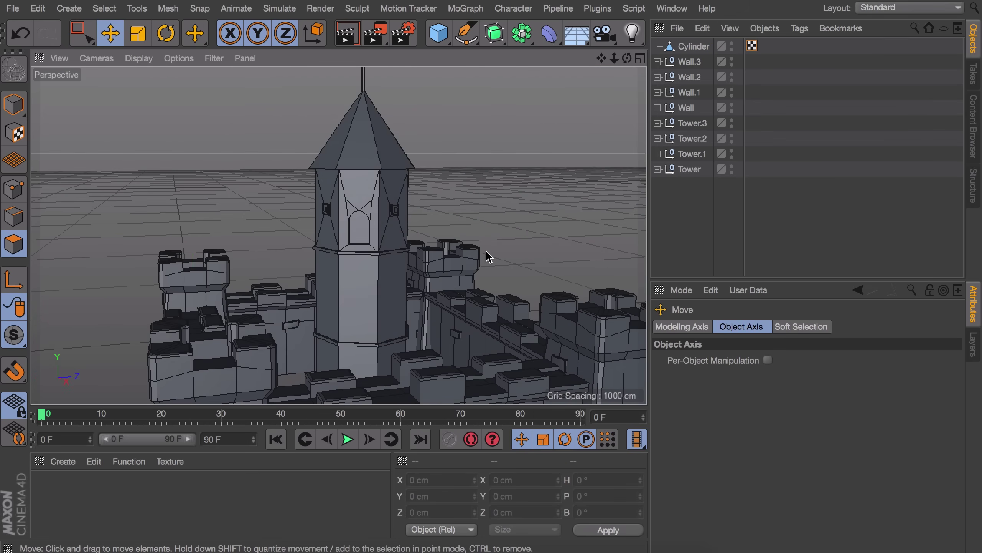
pyautogui.keyDown('alt'); pyautogui.moveTo(395, 210); pyautogui.dragTo(359, 201); pyautogui.keyUp('alt')
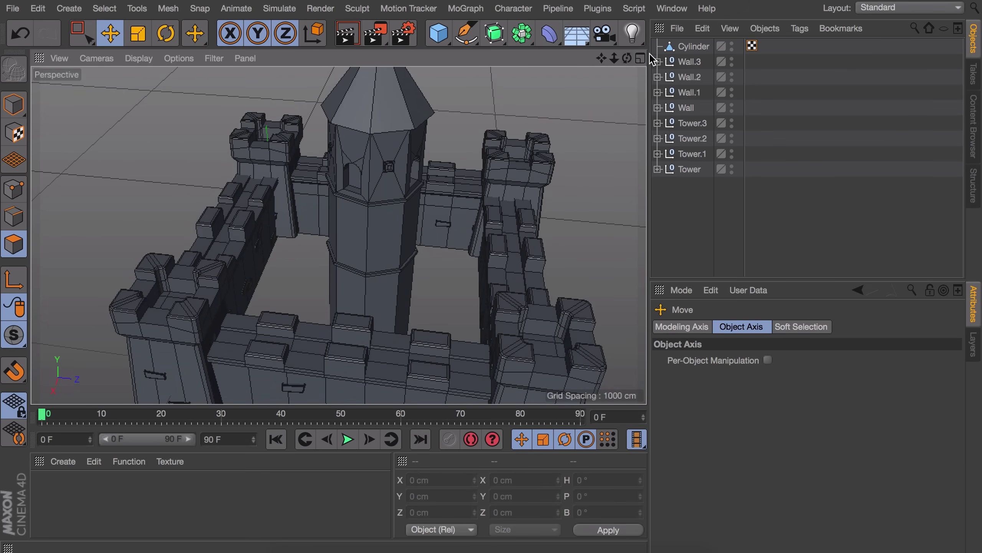
pyautogui.click(694, 46)
pyautogui.click(9, 106)
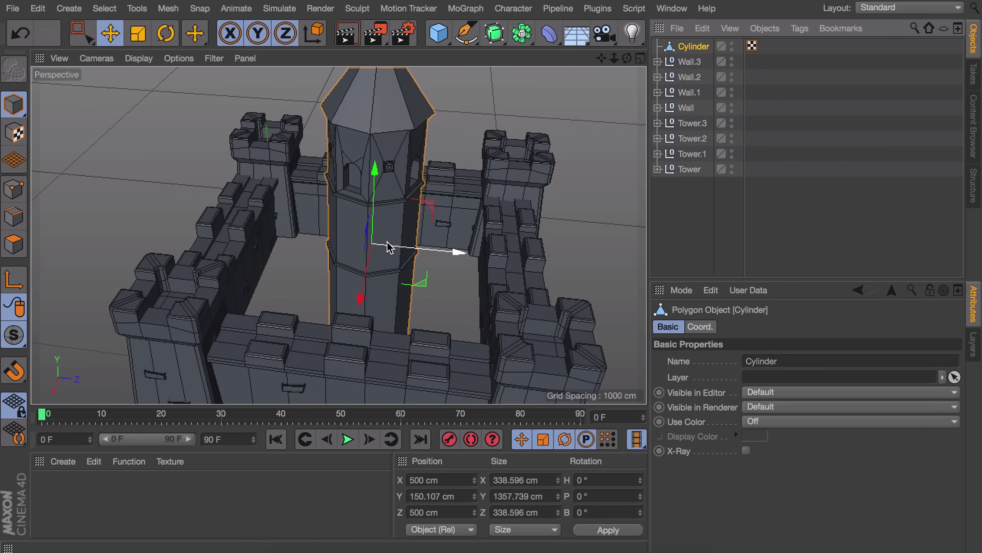
pyautogui.press('r')
pyautogui.moveTo(384, 281); pyautogui.dragTo(399, 273)
pyautogui.keyDown('alt'); pyautogui.moveTo(380, 192); pyautogui.dragTo(370, 248); pyautogui.keyUp('alt')
pyautogui.keyDown('alt'); pyautogui.moveTo(137, 158); pyautogui.dragTo(409, 148); pyautogui.keyUp('alt')
pyautogui.click(696, 217)
pyautogui.scroll(-3, 398, 223)
pyautogui.keyDown('alt'); pyautogui.moveTo(399, 224); pyautogui.dragTo(366, 203); pyautogui.keyUp('alt')
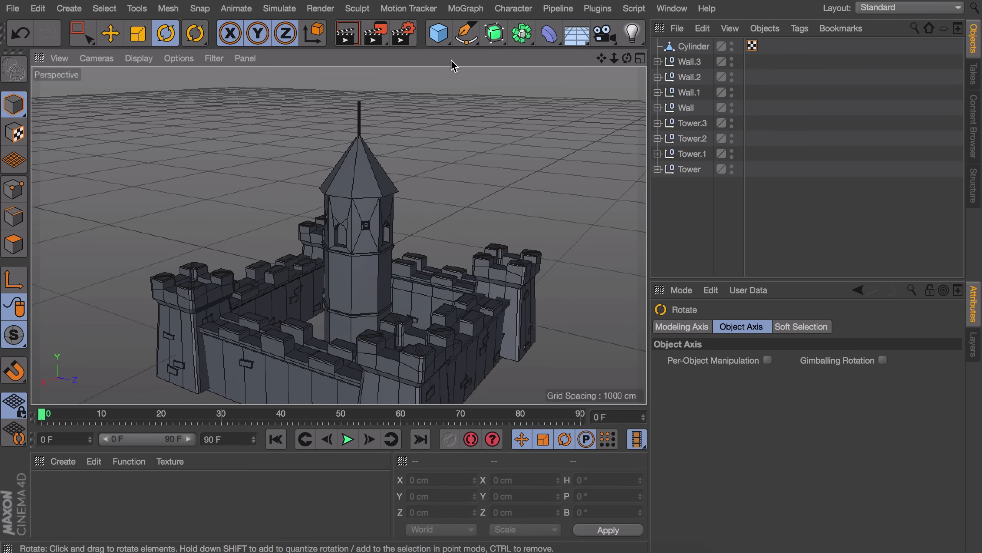
# - Add a Plane primitive for the flag and raise it above the castle to about Y 824 cm
pyautogui.moveTo(444, 41); pyautogui.dragTo(580, 73)
pyautogui.press('e')
pyautogui.moveTo(331, 214); pyautogui.dragTo(339, 83)
pyautogui.keyDown('alt'); pyautogui.moveTo(340, 163); pyautogui.dragTo(301, 307); pyautogui.keyUp('alt')
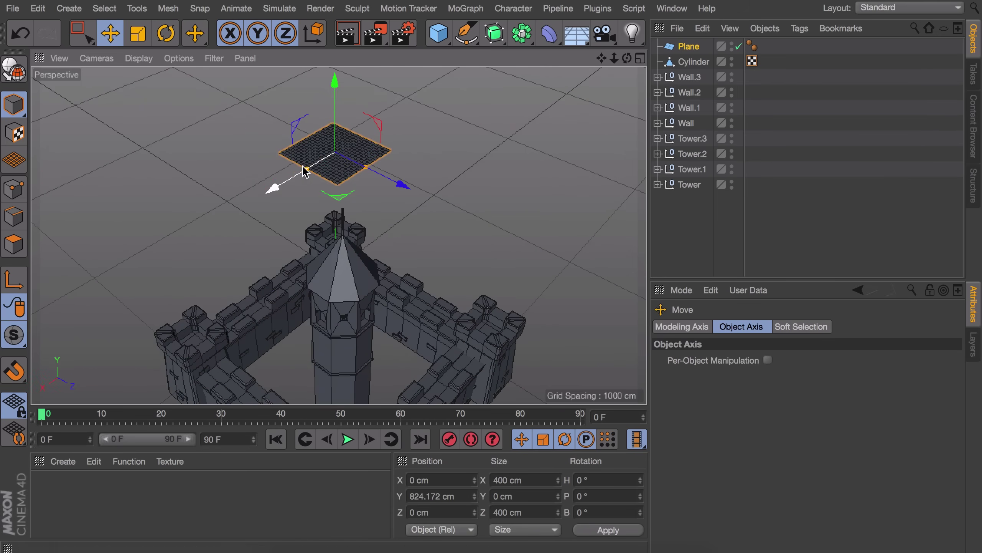
# - Rotate the Plane upright with a bank of 90° and move it beside the central tower
pyautogui.moveTo(271, 186); pyautogui.dragTo(199, 226)
pyautogui.press('r')
pyautogui.keyDown('shift'); pyautogui.moveTo(234, 171); pyautogui.dragTo(224, 258); pyautogui.keyUp('shift')
pyautogui.press('e')
pyautogui.moveTo(323, 231); pyautogui.dragTo(418, 290)
pyautogui.keyDown('alt'); pyautogui.moveTo(387, 263); pyautogui.dragTo(204, 242); pyautogui.keyUp('alt')
pyautogui.keyDown('alt'); pyautogui.moveTo(204, 242); pyautogui.dragTo(493, 206, button='right'); pyautogui.keyUp('alt')
# - Align the Plane with the flagpole at about X 500 cm, using the Top view
pyautogui.middleClick(494, 206)
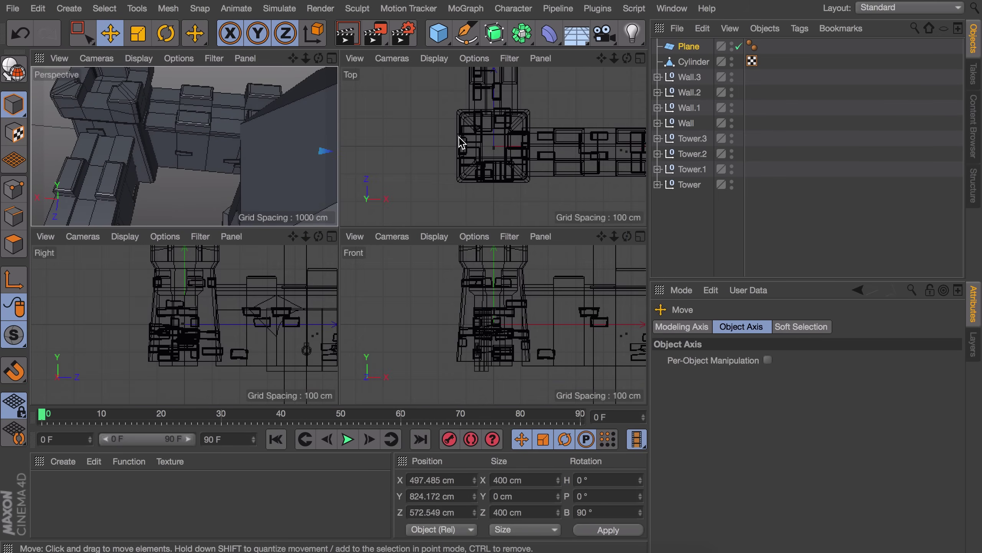
pyautogui.middleClick(460, 141)
pyautogui.scroll(5, 449, 163)
pyautogui.keyDown('alt'); pyautogui.moveTo(438, 196); pyautogui.dragTo(356, 299, button='middle'); pyautogui.keyUp('alt')
pyautogui.keyDown('alt'); pyautogui.moveTo(369, 247); pyautogui.dragTo(379, 135, button='right'); pyautogui.keyUp('alt')
pyautogui.moveTo(345, 130); pyautogui.dragTo(348, 134)
pyautogui.keyDown('alt'); pyautogui.moveTo(335, 150); pyautogui.dragTo(325, 271, button='right'); pyautogui.keyUp('alt')
pyautogui.moveTo(332, 115); pyautogui.dragTo(332, 150)
pyautogui.middleClick(247, 160)
pyautogui.middleClick(204, 166)
# - Raise the Plane to the top of the flagpole at about Y 968 cm and resize it to about 83 × 194 cm
pyautogui.keyDown('alt'); pyautogui.moveTo(568, 221); pyautogui.dragTo(418, 294, button='right'); pyautogui.keyUp('alt')
pyautogui.keyDown('alt'); pyautogui.moveTo(359, 310); pyautogui.dragTo(444, 270); pyautogui.keyUp('alt')
pyautogui.moveTo(402, 325); pyautogui.dragTo(409, 252)
pyautogui.moveTo(405, 297); pyautogui.dragTo(408, 225)
pyautogui.moveTo(523, 172); pyautogui.dragTo(467, 165)
pyautogui.moveTo(408, 183); pyautogui.dragTo(407, 177)
pyautogui.moveTo(407, 211); pyautogui.dragTo(407, 205)
pyautogui.moveTo(444, 149); pyautogui.dragTo(488, 157)
pyautogui.keyDown('alt'); pyautogui.moveTo(450, 150); pyautogui.dragTo(463, 133, button='right'); pyautogui.keyUp('alt')
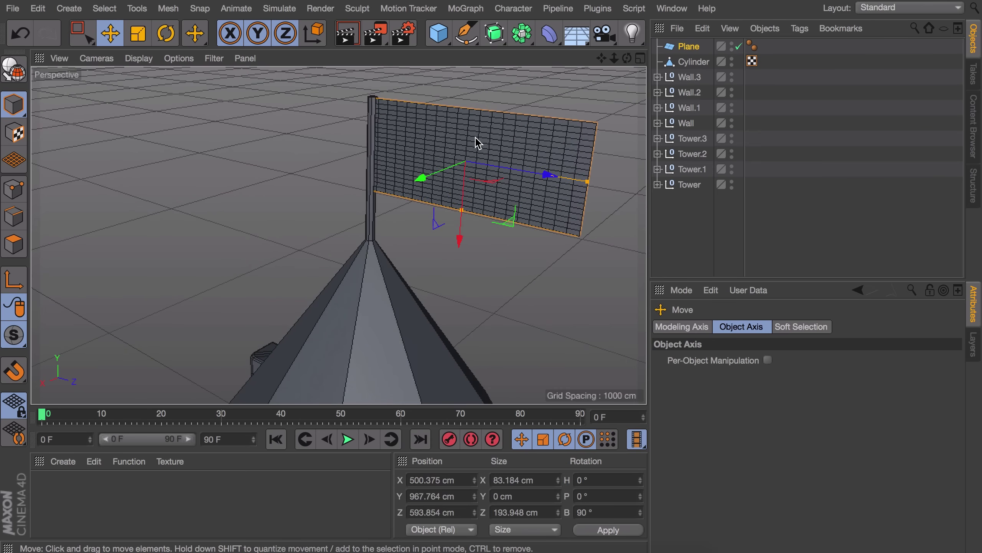
# - Set the Plane to 1 width segment and 5 height segments, and make it editable
pyautogui.click(686, 47)
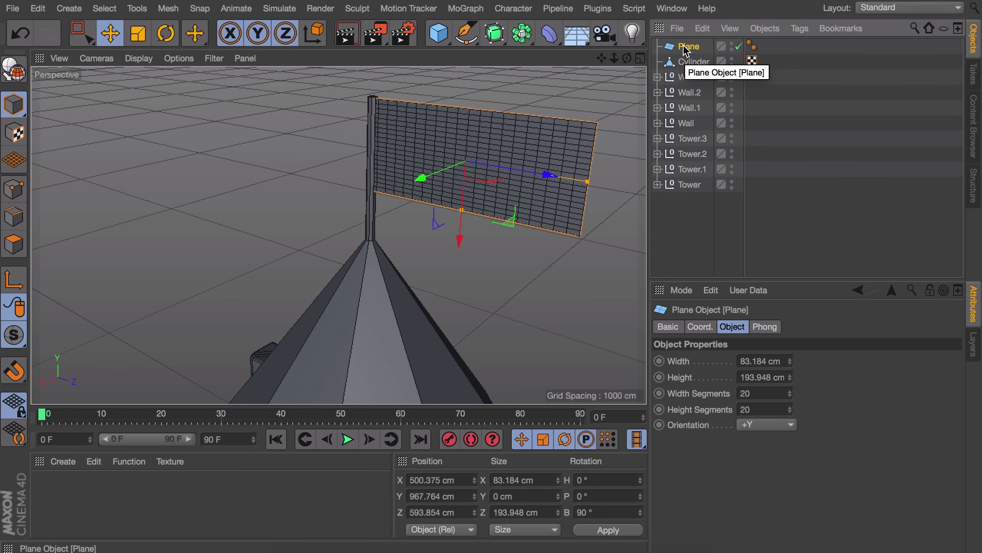
pyautogui.moveTo(789, 397); pyautogui.dragTo(773, 414)
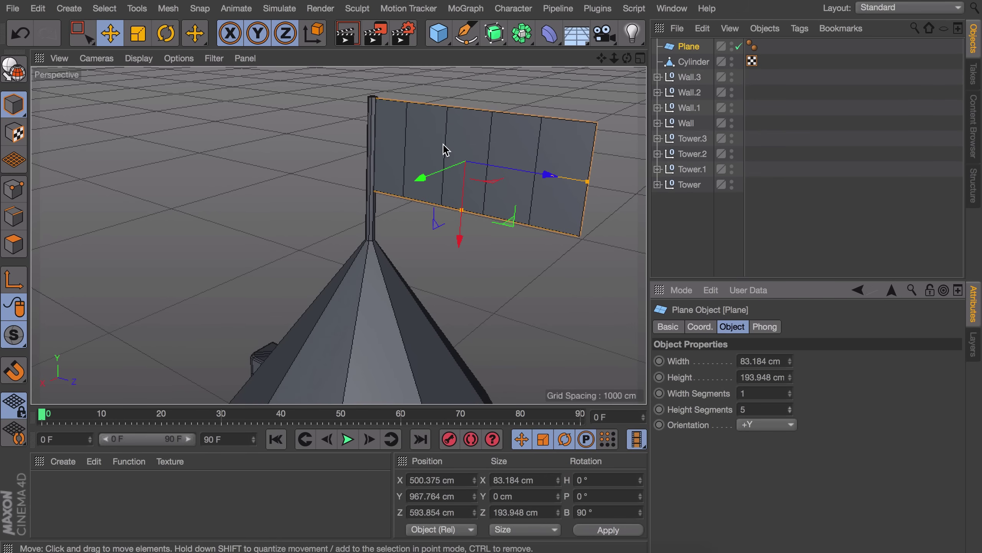
pyautogui.press('c')
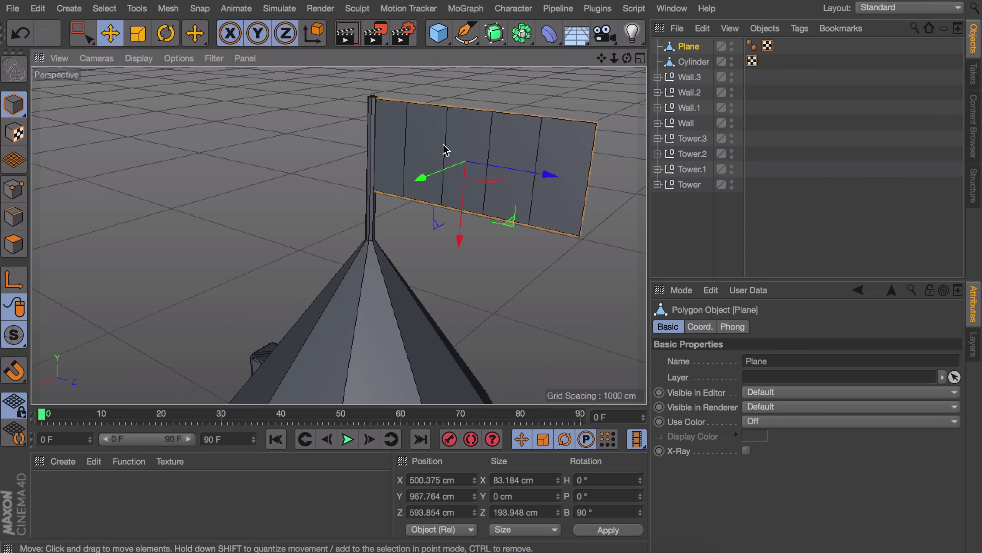
# - Select every other vertical edge of the flag and move those edges about 19 cm out of plane to form folds
pyautogui.click(14, 216)
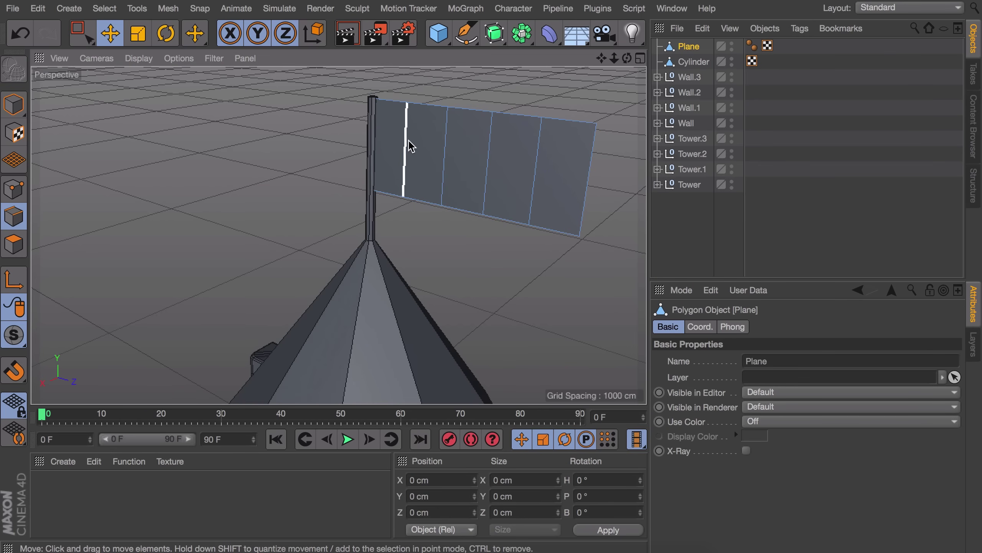
pyautogui.keyDown('shift'); pyautogui.click(491, 145); pyautogui.keyUp('shift')
pyautogui.keyDown('shift'); pyautogui.click(592, 149); pyautogui.keyUp('shift')
pyautogui.keyDown('alt'); pyautogui.moveTo(524, 149); pyautogui.dragTo(399, 192); pyautogui.keyUp('alt')
pyautogui.keyDown('alt'); pyautogui.moveTo(399, 192); pyautogui.dragTo(654, 76); pyautogui.keyUp('alt')
# - Add the remaining fold edges of the flag to the selection with Live Selection, and bevel them all
pyautogui.click(83, 33)
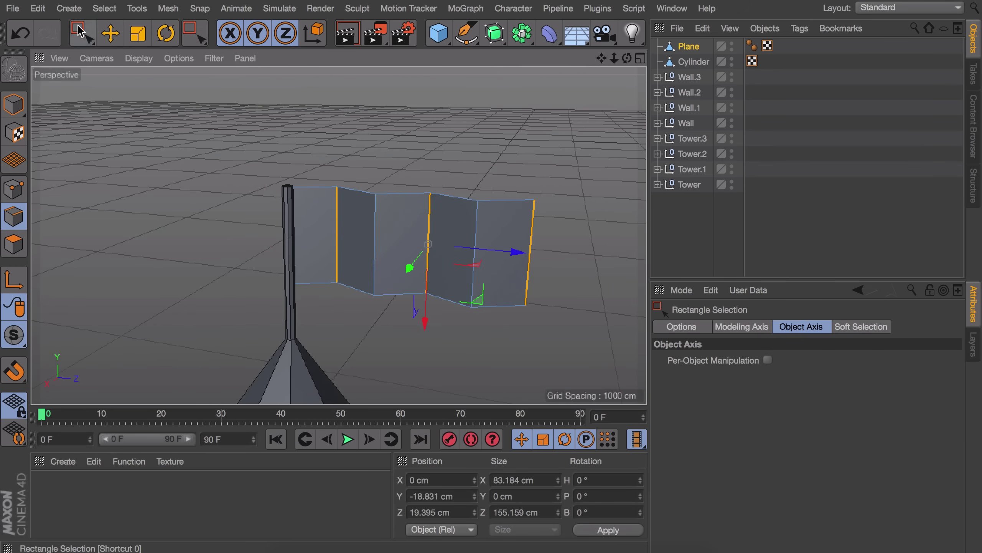
pyautogui.moveTo(83, 33); pyautogui.dragTo(102, 60)
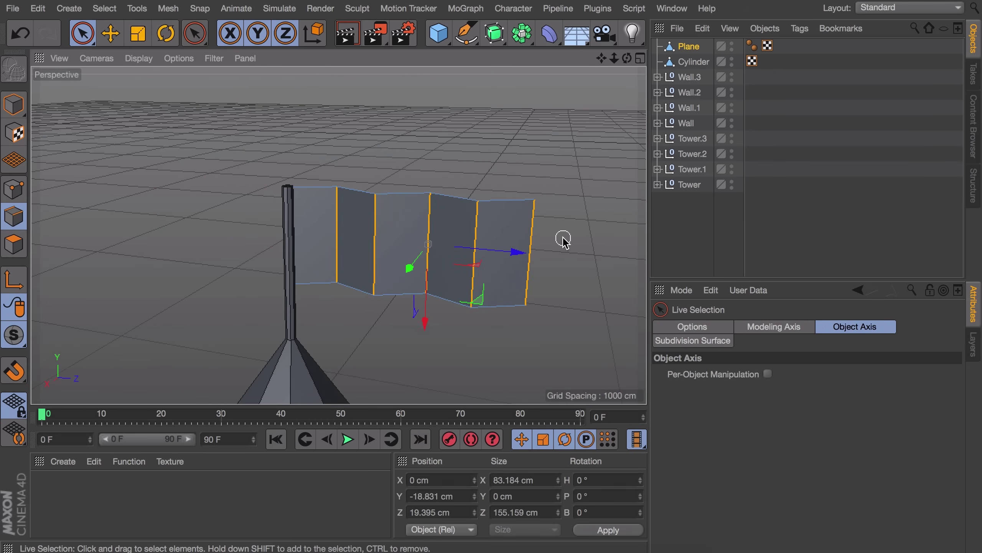
pyautogui.press('m')
pyautogui.press('s')
pyautogui.moveTo(455, 237); pyautogui.dragTo(337, 256)
pyautogui.press('e')
# - Reposition the whole flag against its pole in model mode and deselect it
pyautogui.click(14, 105)
pyautogui.moveTo(478, 275); pyautogui.dragTo(460, 271)
pyautogui.keyDown('alt'); pyautogui.moveTo(423, 215); pyautogui.dragTo(239, 244); pyautogui.keyUp('alt')
pyautogui.moveTo(327, 211); pyautogui.dragTo(313, 209)
pyautogui.keyDown('alt'); pyautogui.moveTo(443, 125); pyautogui.dragTo(460, 294); pyautogui.keyUp('alt')
pyautogui.click(696, 232)
# - Add a Cube, shape it into a beam of about 20 × 20 × 85 cm and place it projecting from the central tower
pyautogui.scroll(-5, 319, 215)
pyautogui.keyDown('alt'); pyautogui.moveTo(319, 215); pyautogui.dragTo(276, 248); pyautogui.keyUp('alt')
pyautogui.scroll(-5, 288, 237)
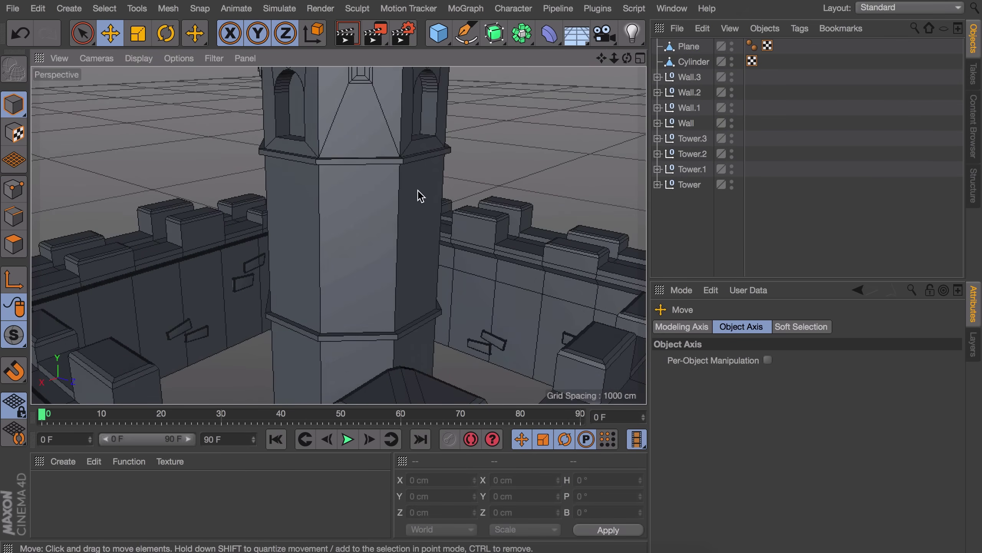
pyautogui.click(438, 33)
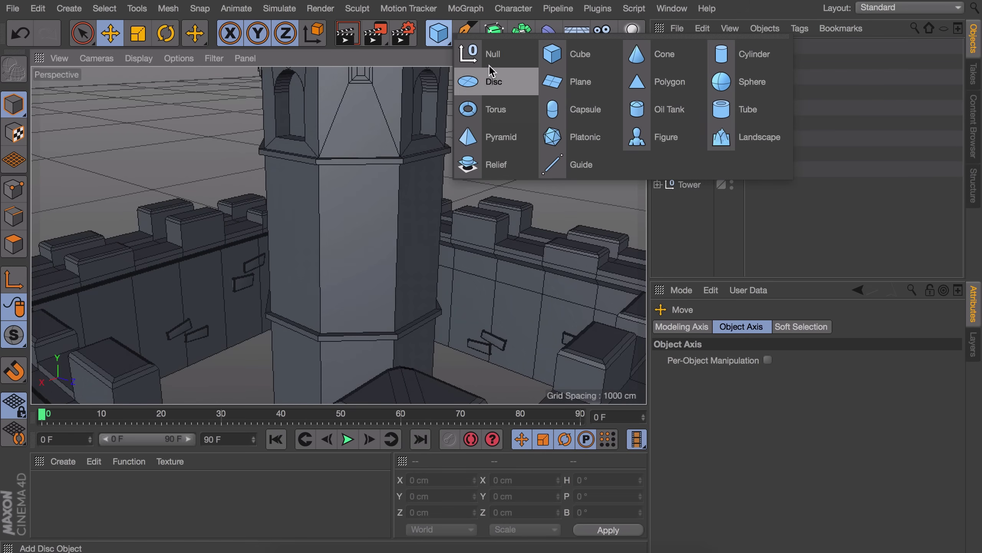
pyautogui.click(570, 56)
pyautogui.moveTo(255, 262); pyautogui.dragTo(289, 278)
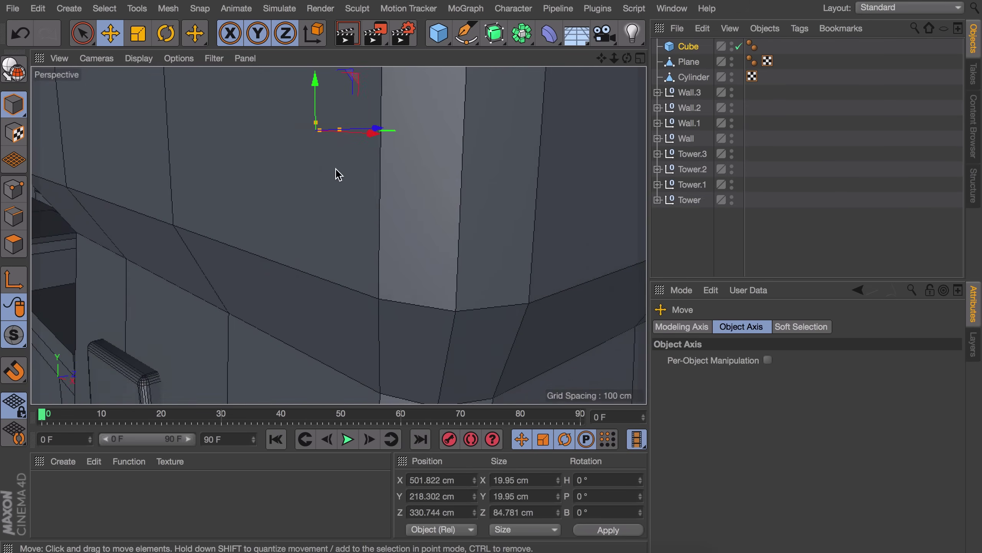
pyautogui.scroll(-5, 377, 193)
pyautogui.moveTo(313, 204)
pyautogui.mouseDown()
pyautogui.moveTo(311, 155)
pyautogui.moveTo(315, 260)
pyautogui.moveTo(329, 205)
pyautogui.mouseUp()
pyautogui.scroll(5, 328, 191)
pyautogui.keyDown('alt'); pyautogui.moveTo(330, 254); pyautogui.dragTo(418, 178); pyautogui.keyUp('alt')
# - Make the beam editable and scale its outer end face to about 27 cm square
pyautogui.press('c')
pyautogui.click(17, 244)
pyautogui.click(251, 231)
pyautogui.press('t')
pyautogui.moveTo(350, 241); pyautogui.dragTo(497, 236)
# - Add a Circle spline, a Rectangle spline and a Sweep generator
pyautogui.keyDown('alt'); pyautogui.moveTo(260, 245); pyautogui.dragTo(146, 243); pyautogui.keyUp('alt')
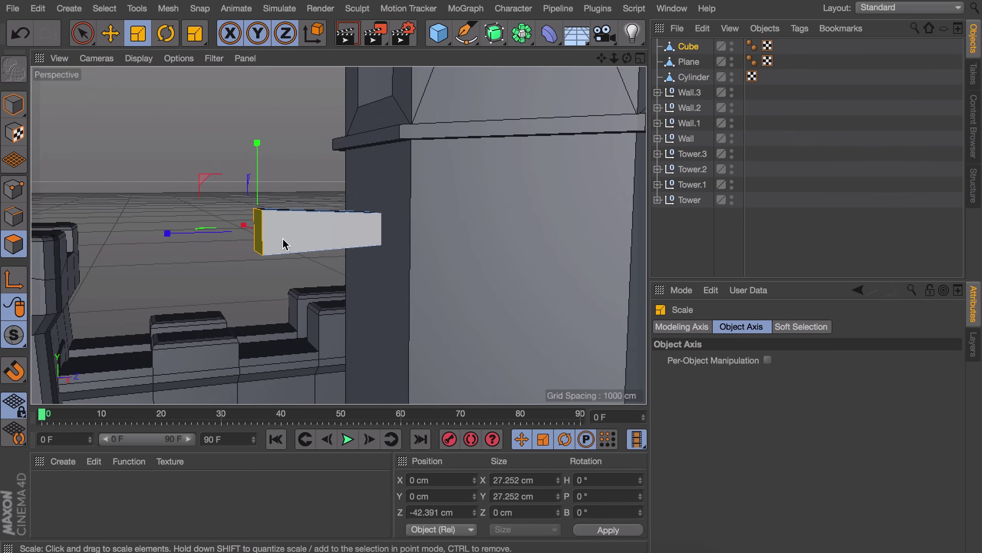
pyautogui.keyDown('alt'); pyautogui.moveTo(284, 244); pyautogui.dragTo(313, 157); pyautogui.keyUp('alt')
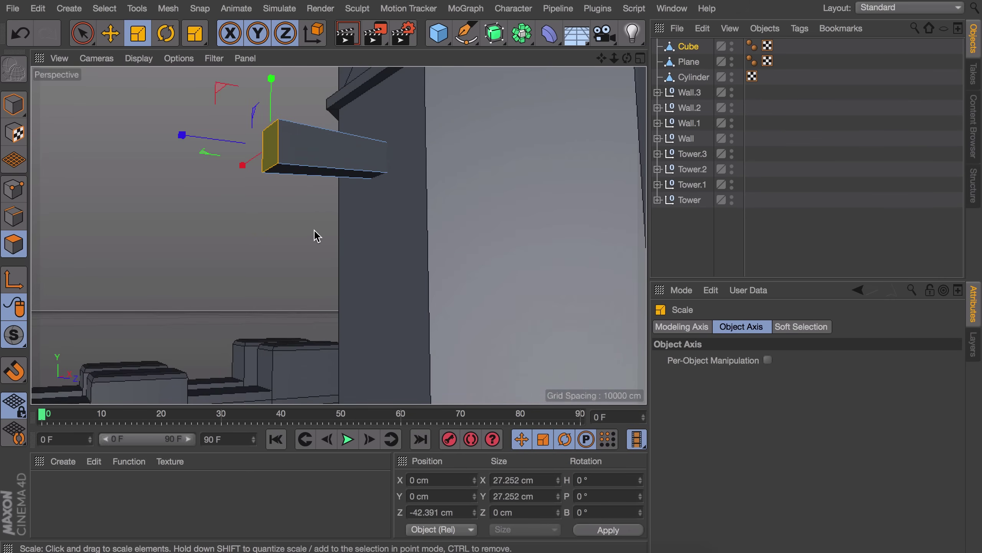
pyautogui.click(456, 34)
pyautogui.click(583, 86)
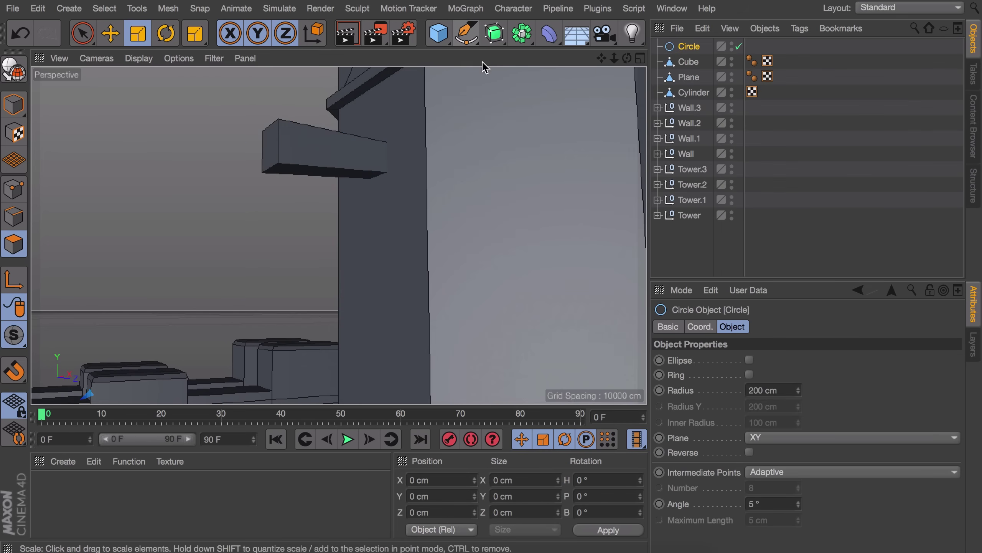
pyautogui.click(464, 36)
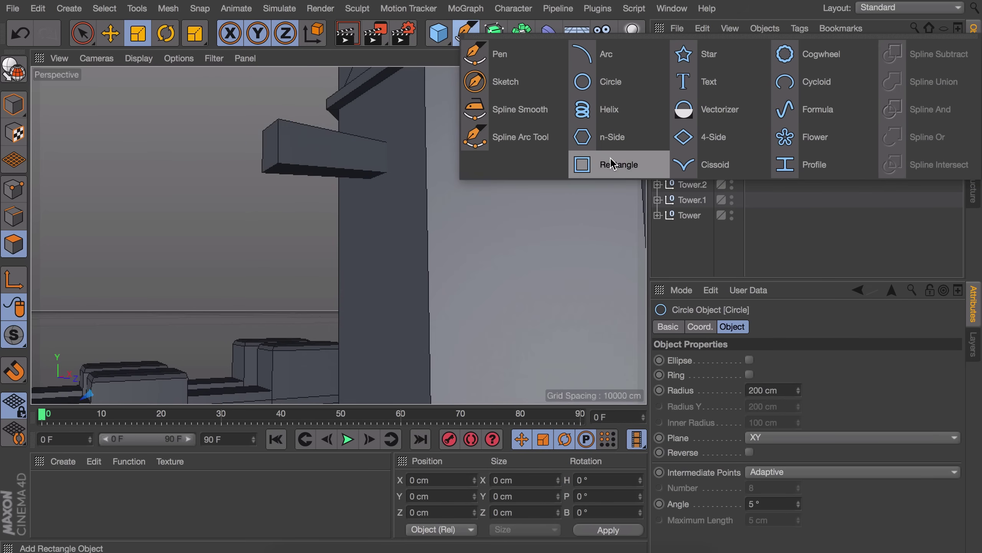
pyautogui.click(615, 162)
pyautogui.click(495, 34)
pyautogui.click(549, 106)
# - Place the Rectangle and Circle splines inside the Sweep as its children
pyautogui.click(689, 61)
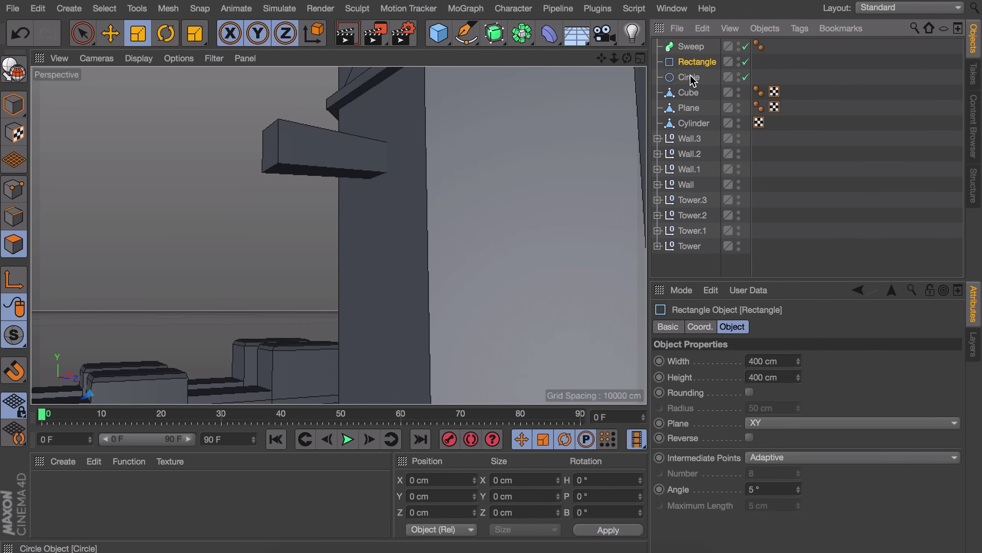
pyautogui.keyDown('ctrl'); pyautogui.click(692, 77); pyautogui.keyUp('ctrl')
pyautogui.moveTo(691, 46); pyautogui.dragTo(690, 47)
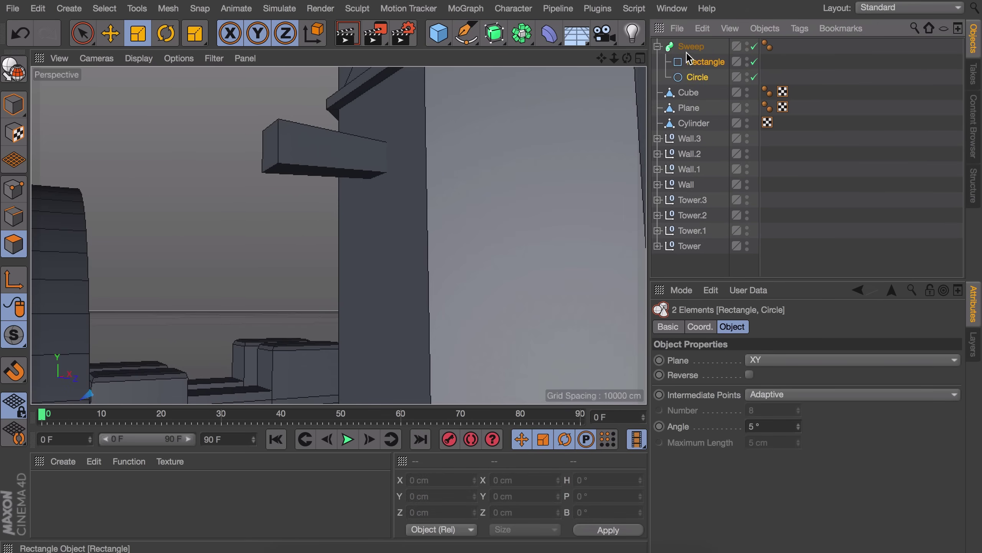
# - Raise the Sweep above the castle to about Y 1032 cm
pyautogui.click(687, 47)
pyautogui.press('e')
pyautogui.scroll(-5, 151, 285)
pyautogui.moveTo(151, 285); pyautogui.dragTo(151, 78)
pyautogui.scroll(-4, 155, 318)
pyautogui.keyDown('alt'); pyautogui.moveTo(114, 156); pyautogui.dragTo(134, 312, button='middle'); pyautogui.keyUp('alt')
pyautogui.scroll(4, 228, 201)
pyautogui.keyDown('alt'); pyautogui.moveTo(228, 202); pyautogui.dragTo(381, 179); pyautogui.keyUp('alt')
# - Rescale the Sweep's splines into an open ring, with the Circle about 699 cm across
pyautogui.press('Return')
pyautogui.click(694, 77)
pyautogui.click(695, 62)
pyautogui.keyDown('shift'); pyautogui.click(696, 79); pyautogui.keyUp('shift')
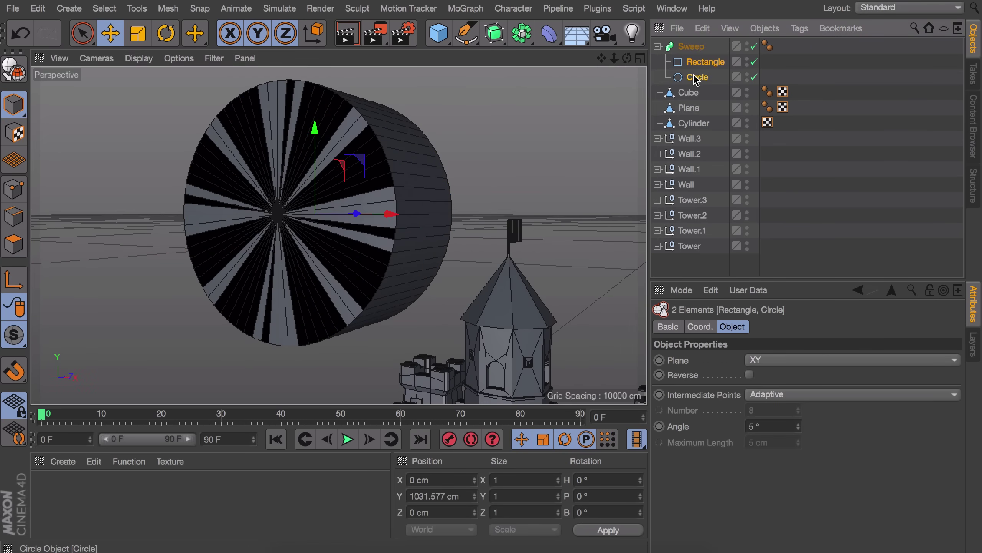
pyautogui.press('t')
pyautogui.moveTo(520, 151); pyautogui.dragTo(634, 148)
pyautogui.click(696, 78)
pyautogui.press('t')
# - Reorder the Sweep's children so the Circle comes first as profile and the Rectangle second as path
pyautogui.scroll(1, 373, 137)
pyautogui.keyDown('alt'); pyautogui.moveTo(372, 138); pyautogui.dragTo(366, 159, button='middle'); pyautogui.keyUp('alt')
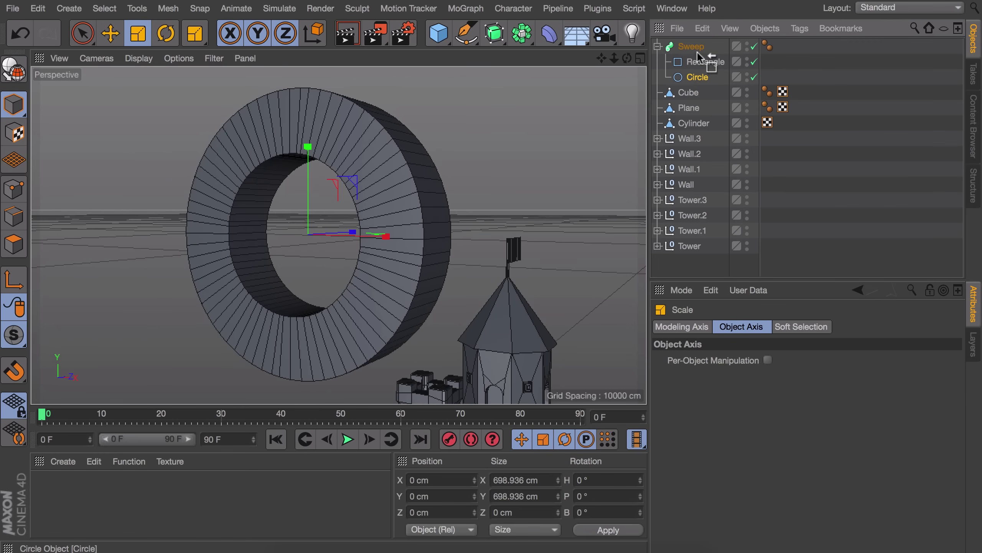
pyautogui.moveTo(696, 52); pyautogui.dragTo(697, 53)
# - Scale the Rectangle path to about 2430 cm square and the Circle profile to a radius of about 178 cm
pyautogui.click(697, 81)
pyautogui.press('t')
pyautogui.moveTo(502, 175); pyautogui.dragTo(716, 172)
pyautogui.keyDown('alt'); pyautogui.moveTo(495, 185); pyautogui.dragTo(471, 223, button='right'); pyautogui.keyUp('alt')
pyautogui.keyDown('alt'); pyautogui.moveTo(476, 217); pyautogui.dragTo(421, 251, button='middle'); pyautogui.keyUp('alt')
pyautogui.moveTo(422, 247); pyautogui.dragTo(483, 244)
pyautogui.click(698, 63)
pyautogui.moveTo(391, 222); pyautogui.dragTo(332, 224)
# - Set the Rectangle path to about 1131 cm wide and 2425 cm high, and enable Rounding with a radius of about 565 cm
pyautogui.click(704, 78)
pyautogui.keyDown('alt'); pyautogui.moveTo(553, 113); pyautogui.dragTo(533, 154, button='right'); pyautogui.keyUp('alt')
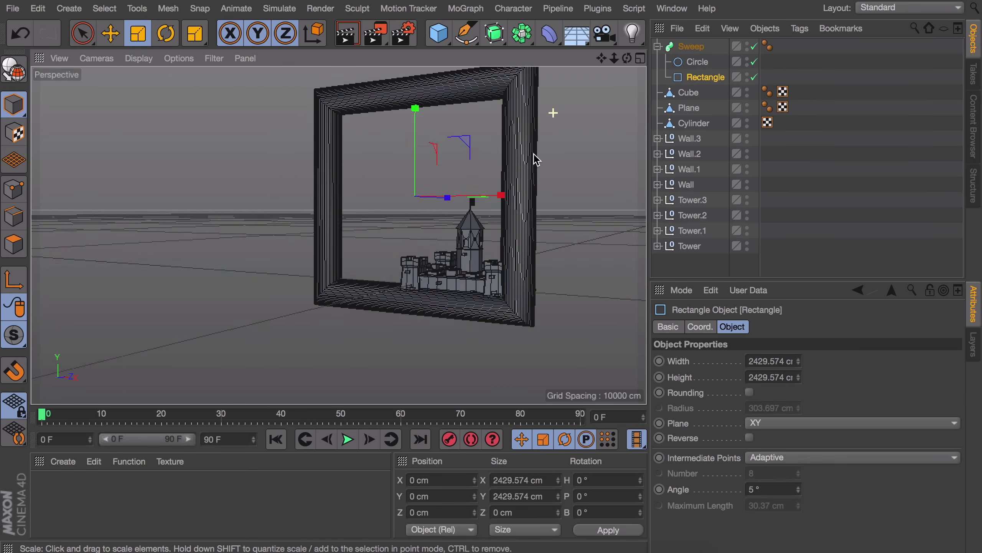
pyautogui.keyDown('alt'); pyautogui.moveTo(534, 158); pyautogui.dragTo(571, 114); pyautogui.keyUp('alt')
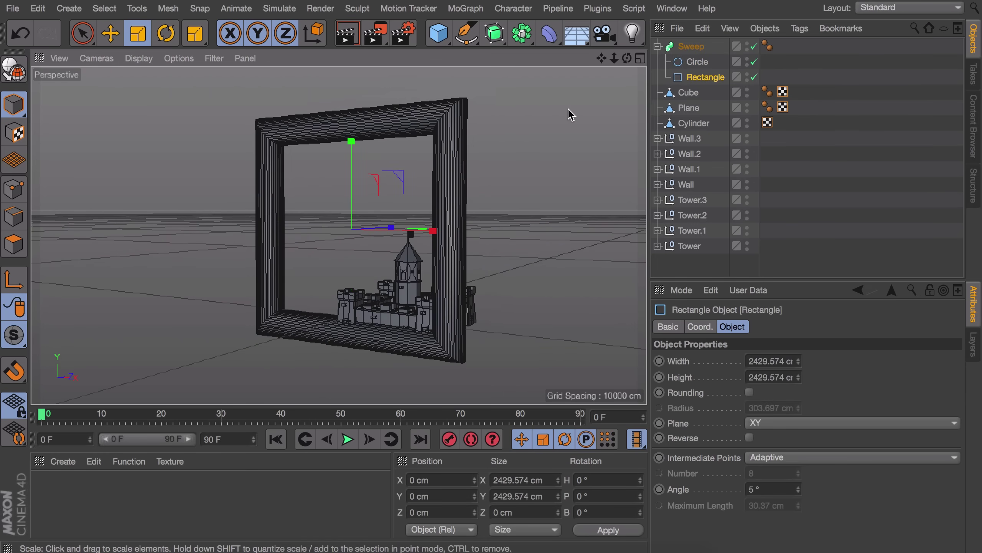
pyautogui.click(799, 380)
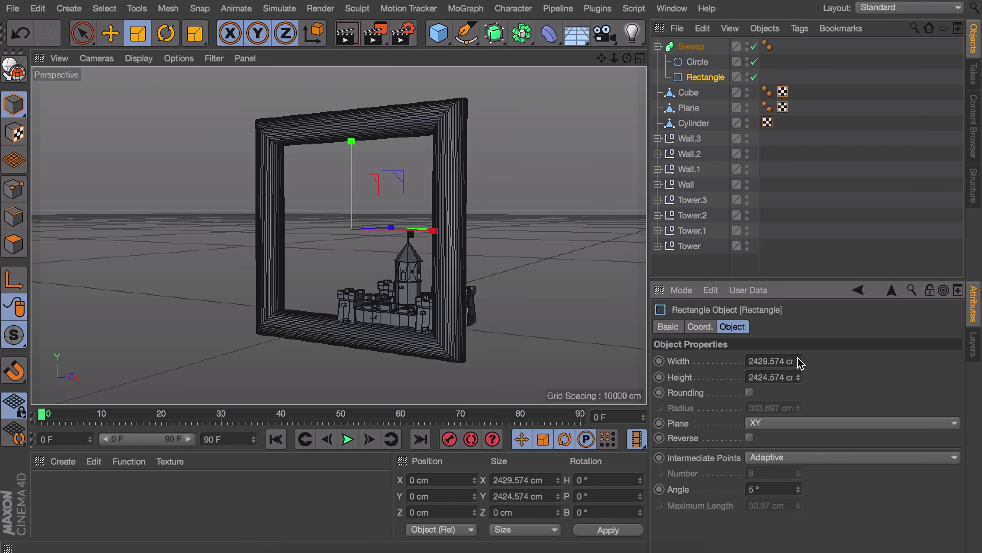
pyautogui.moveTo(798, 361); pyautogui.dragTo(764, 361)
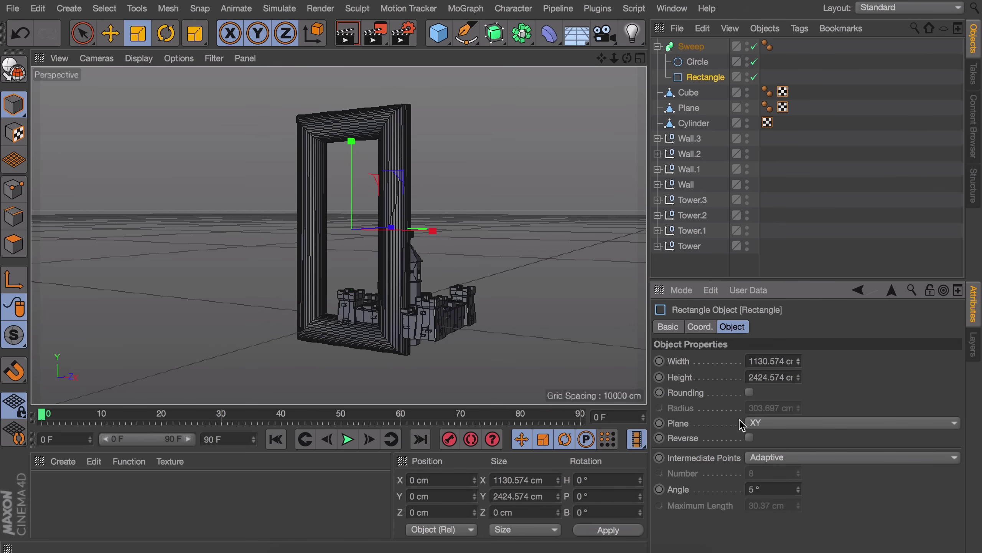
pyautogui.click(749, 392)
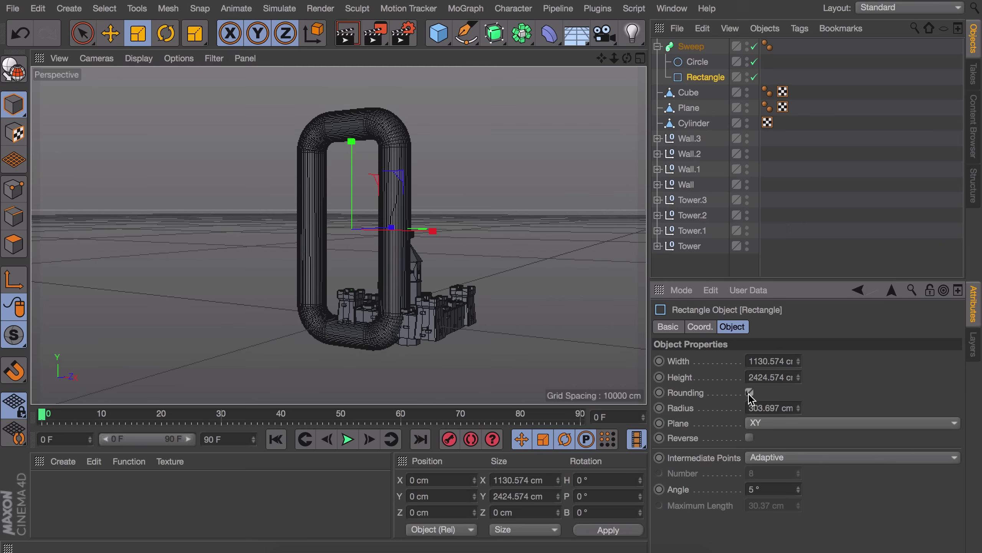
pyautogui.moveTo(798, 408)
pyautogui.mouseDown()
pyautogui.moveTo(798, 389)
pyautogui.moveTo(798, 407)
pyautogui.mouseUp()
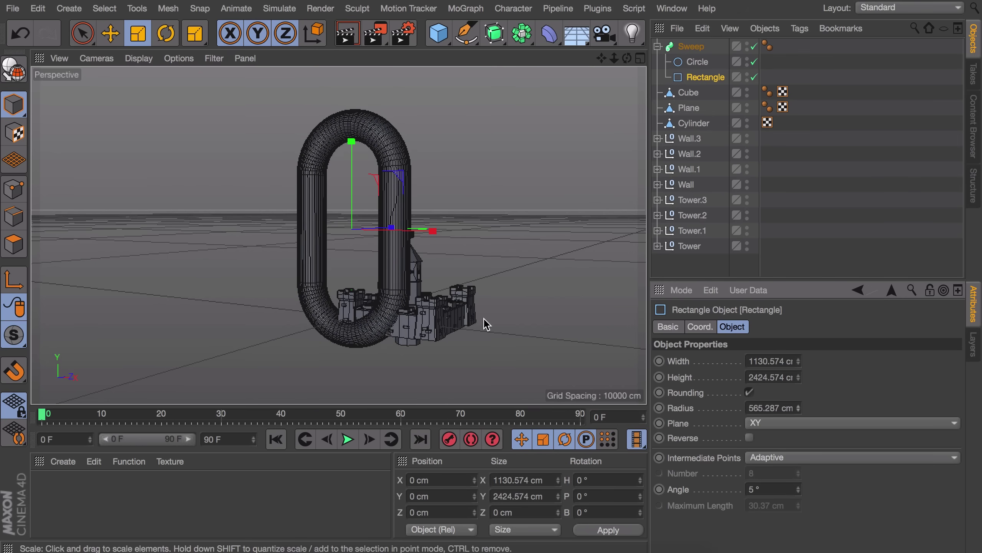
# - Scale up the Circle profile to thicken the tube of the chain link
pyautogui.scroll(3, 398, 160)
pyautogui.keyDown('alt'); pyautogui.moveTo(399, 160); pyautogui.dragTo(460, 168); pyautogui.keyUp('alt')
pyautogui.click(696, 62)
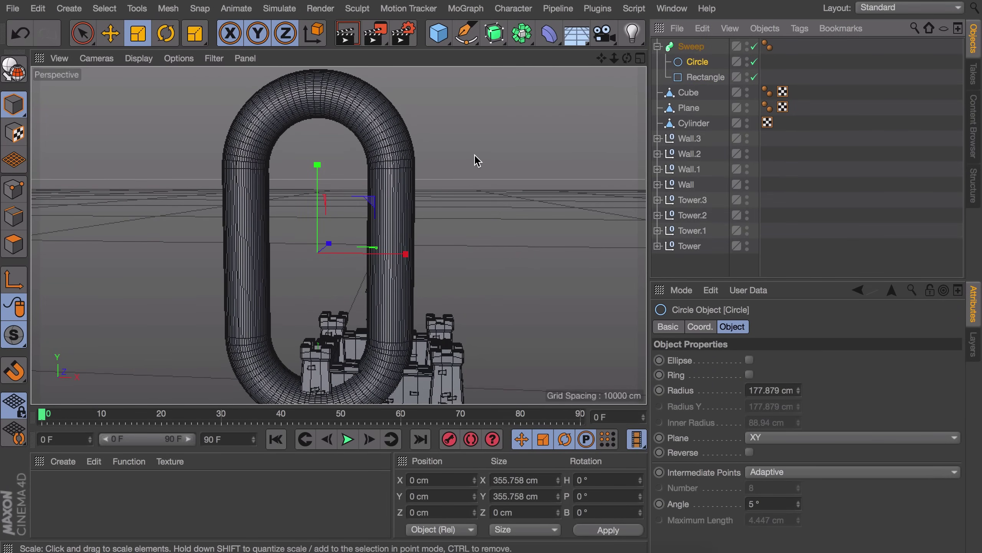
pyautogui.moveTo(480, 171); pyautogui.dragTo(557, 171)
pyautogui.keyDown('alt'); pyautogui.moveTo(402, 177); pyautogui.dragTo(348, 201); pyautogui.keyUp('alt')
# - Scale the whole Sweep link down to about 25 cm wide, 44 cm high and 8 cm deep
pyautogui.click(691, 46)
pyautogui.press('t')
pyautogui.moveTo(561, 147); pyautogui.dragTo(44, 388)
pyautogui.keyDown('alt'); pyautogui.moveTo(377, 239); pyautogui.dragTo(395, 161, button='right'); pyautogui.keyUp('alt')
# - Move the link to the central tower's beam, at about X 504 cm, Y 325 cm and Z 282 cm
pyautogui.press('e')
pyautogui.middleClick(377, 205)
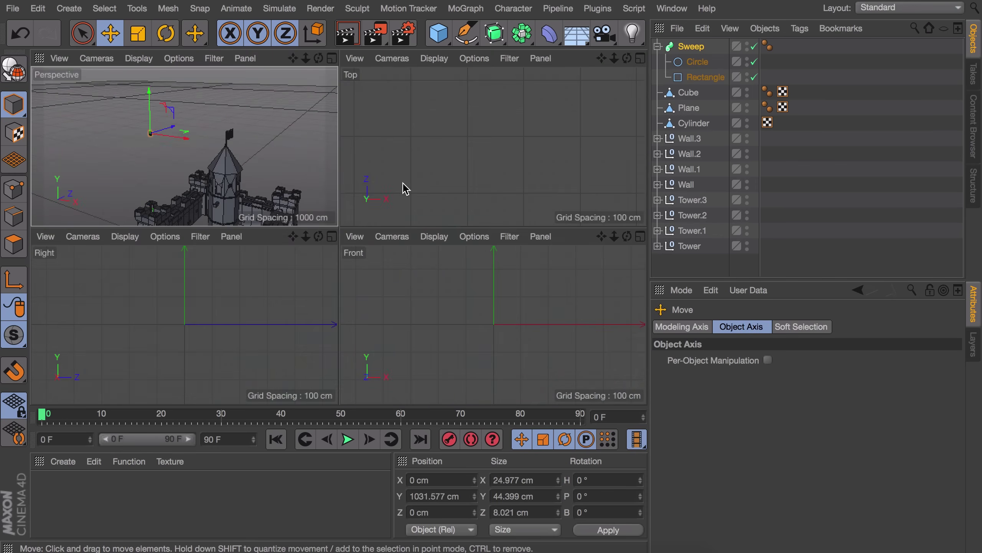
pyautogui.middleClick(452, 168)
pyautogui.keyDown('alt'); pyautogui.moveTo(291, 247); pyautogui.dragTo(256, 356, button='right'); pyautogui.keyUp('alt')
pyautogui.moveTo(172, 325); pyautogui.dragTo(343, 229)
pyautogui.middleClick(335, 237)
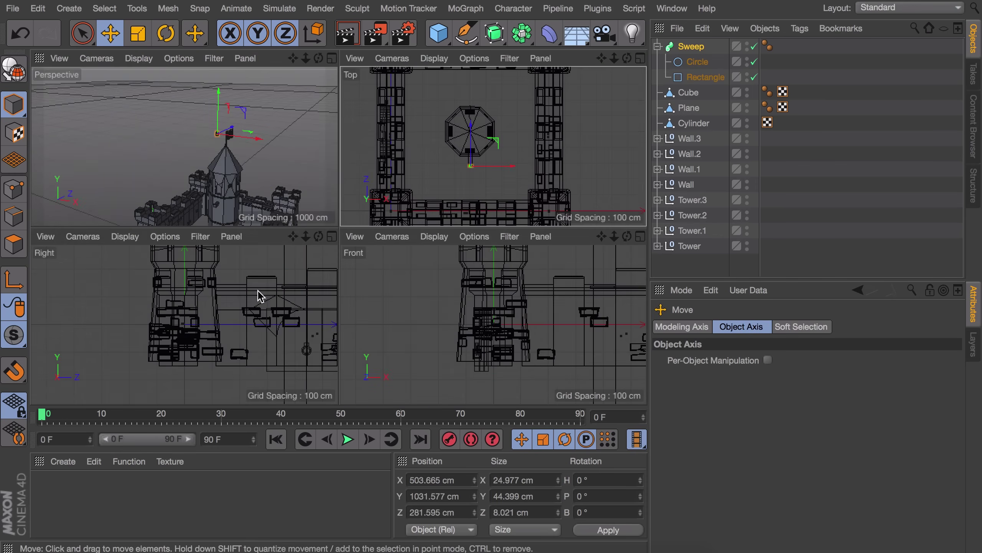
pyautogui.keyDown('alt'); pyautogui.moveTo(265, 294); pyautogui.dragTo(242, 325, button='right'); pyautogui.keyUp('alt')
pyautogui.keyDown('alt'); pyautogui.moveTo(263, 309); pyautogui.dragTo(193, 373, button='middle'); pyautogui.keyUp('alt')
pyautogui.moveTo(217, 130); pyautogui.dragTo(223, 166)
pyautogui.keyDown('alt'); pyautogui.moveTo(176, 352); pyautogui.dragTo(203, 195, button='right'); pyautogui.keyUp('alt')
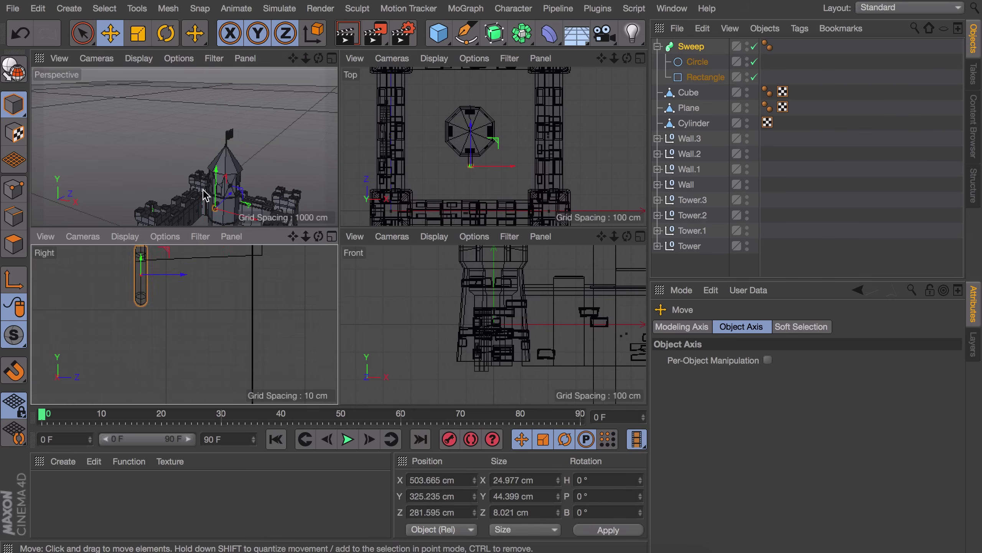
# - Scale the chain link down to about 18 cm wide, 33 cm high and 6 cm deep to suit the beam
pyautogui.middleClick(205, 195)
pyautogui.keyDown('alt'); pyautogui.moveTo(437, 356); pyautogui.dragTo(374, 272, button='middle'); pyautogui.keyUp('alt')
pyautogui.keyDown('alt'); pyautogui.moveTo(375, 271); pyautogui.dragTo(386, 123, button='right'); pyautogui.keyUp('alt')
pyautogui.keyDown('alt'); pyautogui.moveTo(381, 155); pyautogui.dragTo(230, 204); pyautogui.keyUp('alt')
pyautogui.keyDown('alt'); pyautogui.moveTo(230, 203); pyautogui.dragTo(437, 171, button='right'); pyautogui.keyUp('alt')
pyautogui.press('t')
pyautogui.moveTo(437, 171); pyautogui.dragTo(310, 240)
pyautogui.keyDown('alt'); pyautogui.moveTo(312, 248); pyautogui.dragTo(302, 194, button='right'); pyautogui.keyUp('alt')
pyautogui.keyDown('alt'); pyautogui.moveTo(302, 193); pyautogui.dragTo(497, 207); pyautogui.keyUp('alt')
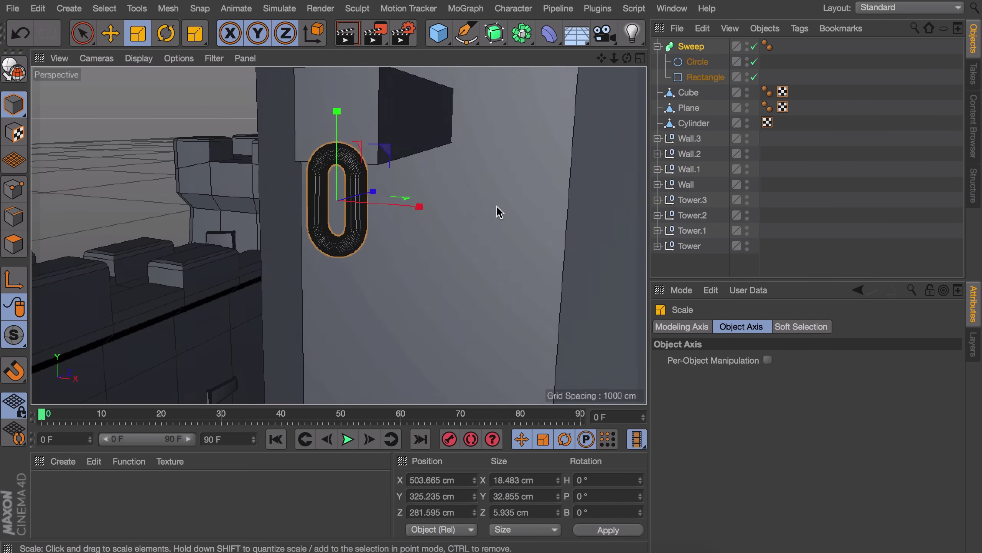
# - Move the link under the end of the beam, at Y about 318 cm and Z about 300 cm
pyautogui.press('e')
pyautogui.moveTo(340, 132); pyautogui.dragTo(247, 221)
pyautogui.moveTo(397, 209); pyautogui.dragTo(435, 203)
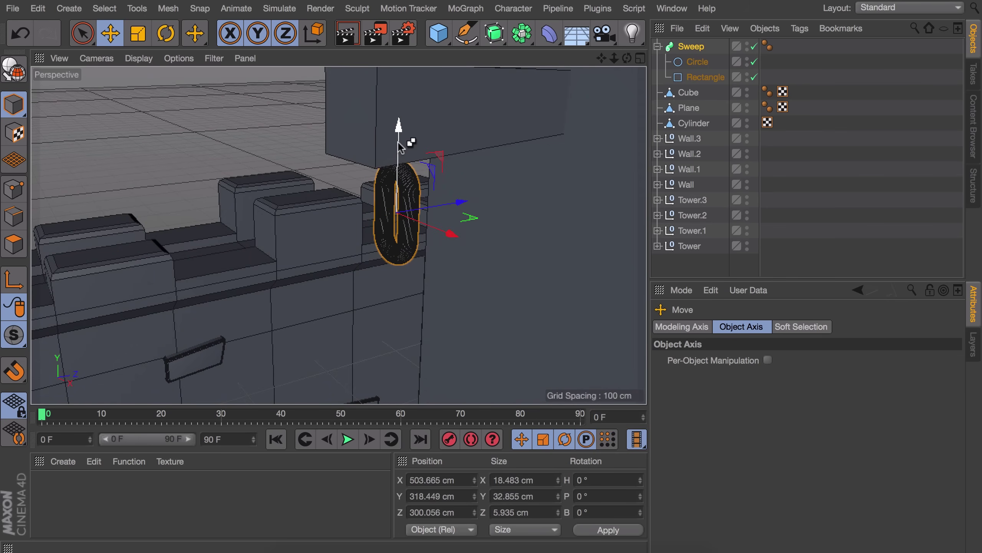
# - Duplicate the link below the first at Y about 298 cm, with its heading rotated 90° so the two interlock
pyautogui.moveTo(401, 147); pyautogui.dragTo(396, 200)
pyautogui.press('r')
pyautogui.moveTo(388, 294); pyautogui.dragTo(457, 278)
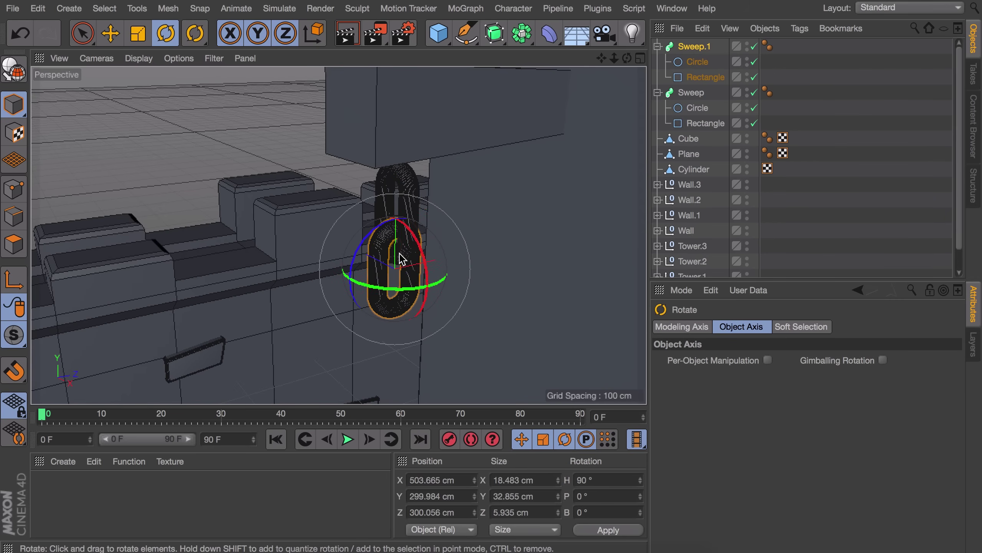
pyautogui.scroll(5, 400, 254)
pyautogui.keyDown('alt'); pyautogui.moveTo(412, 254); pyautogui.dragTo(388, 261); pyautogui.keyUp('alt')
pyautogui.press('e')
pyautogui.scroll(-2, 398, 238)
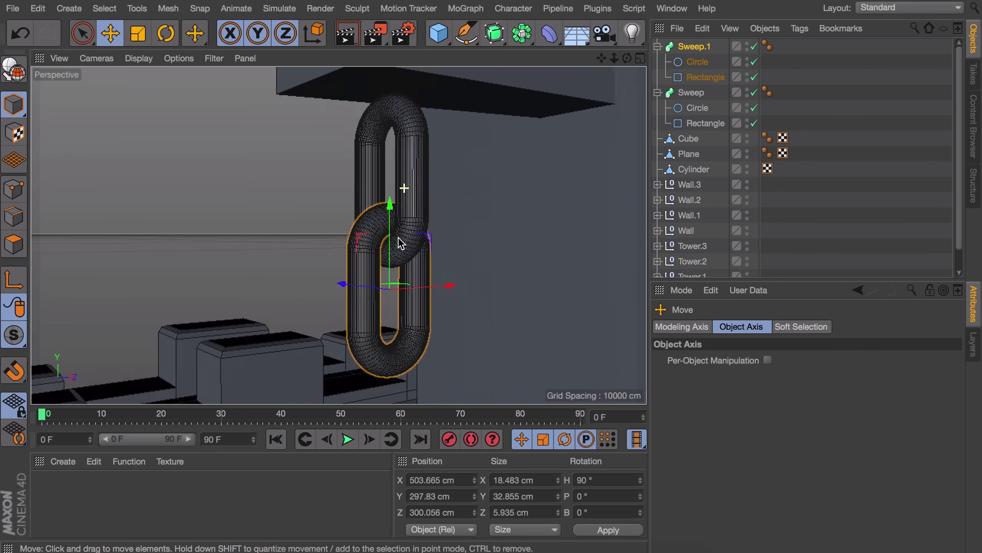
pyautogui.scroll(-2, 401, 243)
# - Duplicate both links together about 40 cm further down to continue the chain
pyautogui.click(656, 46)
pyautogui.click(657, 62)
pyautogui.keyDown('shift'); pyautogui.click(690, 63); pyautogui.keyUp('shift')
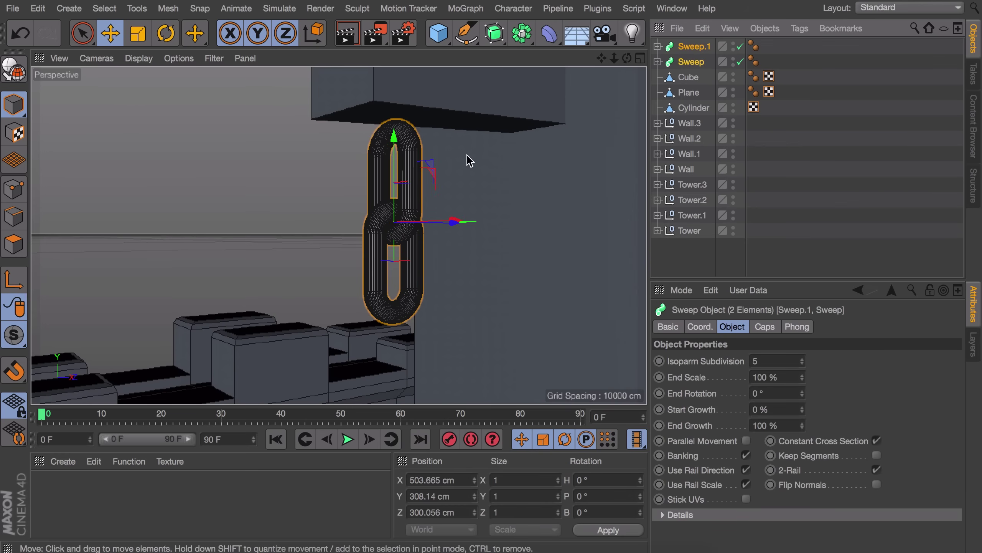
pyautogui.keyDown('ctrl'); pyautogui.moveTo(394, 143); pyautogui.dragTo(394, 297); pyautogui.keyUp('ctrl')
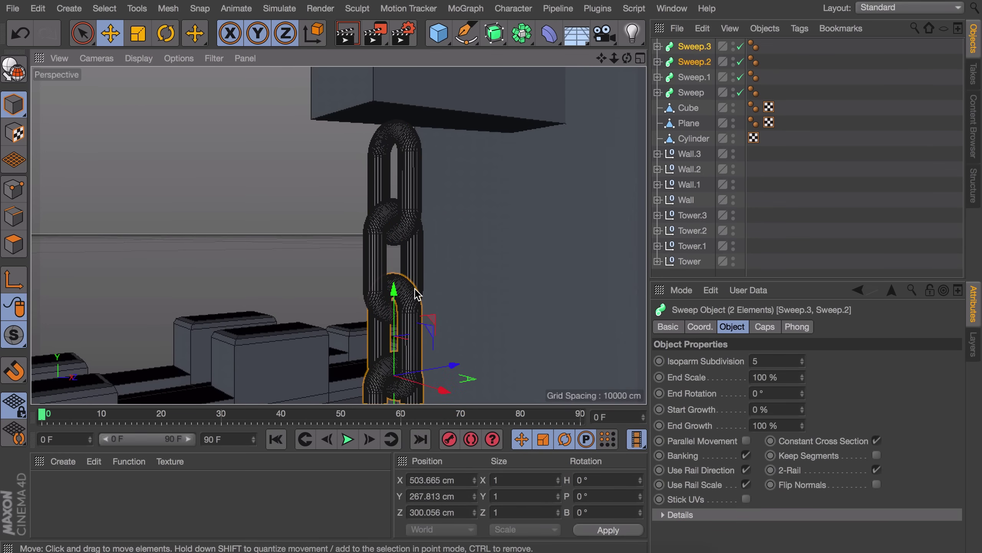
# - Extend the chain downward with more copies of the link pair until it has eight links, aligning the last ones
pyautogui.keyDown('alt'); pyautogui.moveTo(414, 288); pyautogui.dragTo(406, 81, button='middle'); pyautogui.keyUp('alt')
pyautogui.keyDown('ctrl'); pyautogui.moveTo(393, 98); pyautogui.dragTo(393, 266); pyautogui.keyUp('ctrl')
pyautogui.scroll(-3, 394, 233)
pyautogui.keyDown('alt'); pyautogui.moveTo(391, 185); pyautogui.dragTo(361, 265); pyautogui.keyUp('alt')
pyautogui.scroll(5, 367, 271)
pyautogui.moveTo(378, 317); pyautogui.dragTo(378, 323)
pyautogui.click(832, 174)
# - Add a Torus ring about 23 cm across, with pitch and bank at 90°, joining the top link to the beam
pyautogui.keyDown('alt'); pyautogui.moveTo(416, 123); pyautogui.dragTo(372, 329, button='middle'); pyautogui.keyUp('alt')
pyautogui.keyDown('alt'); pyautogui.moveTo(327, 270); pyautogui.dragTo(354, 183); pyautogui.keyUp('alt')
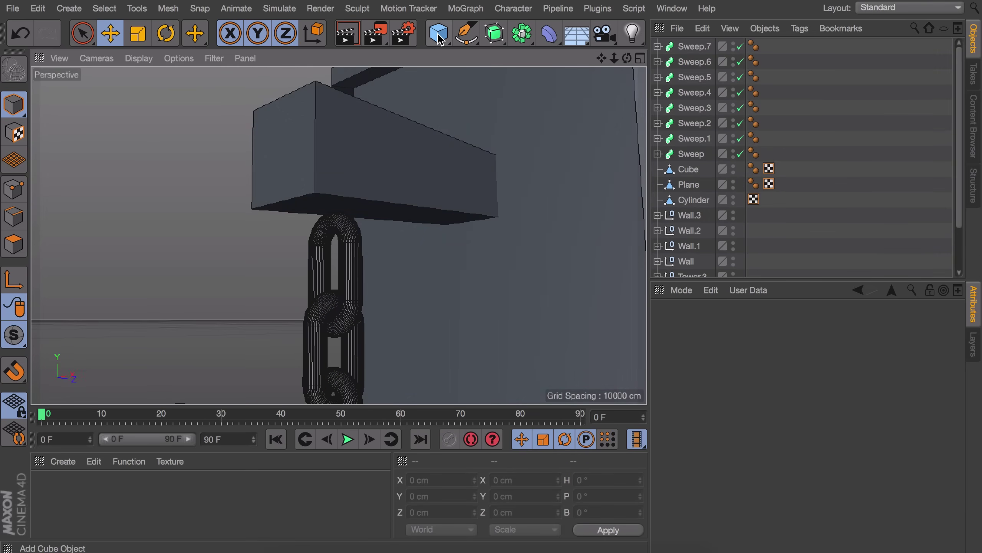
pyautogui.moveTo(440, 38); pyautogui.dragTo(499, 113)
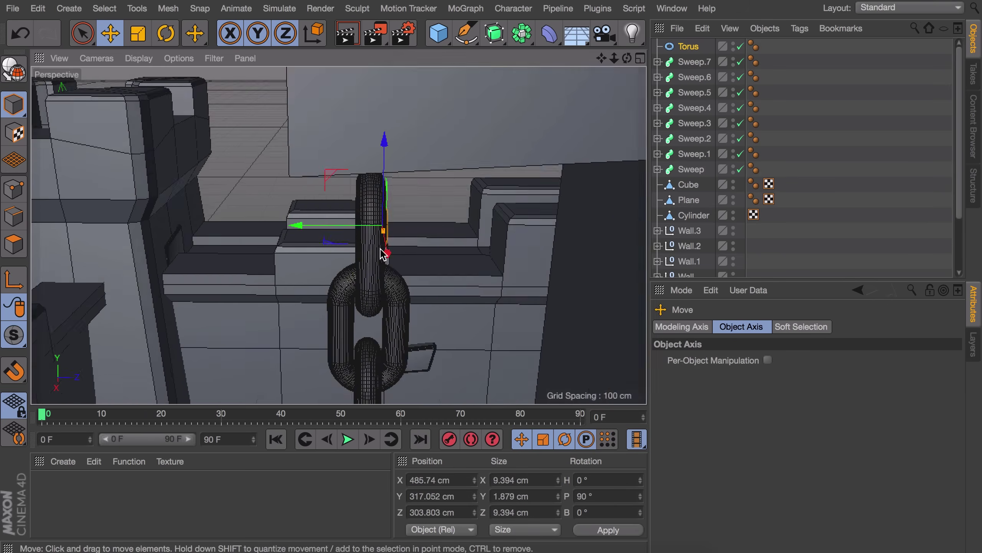
pyautogui.press('e')
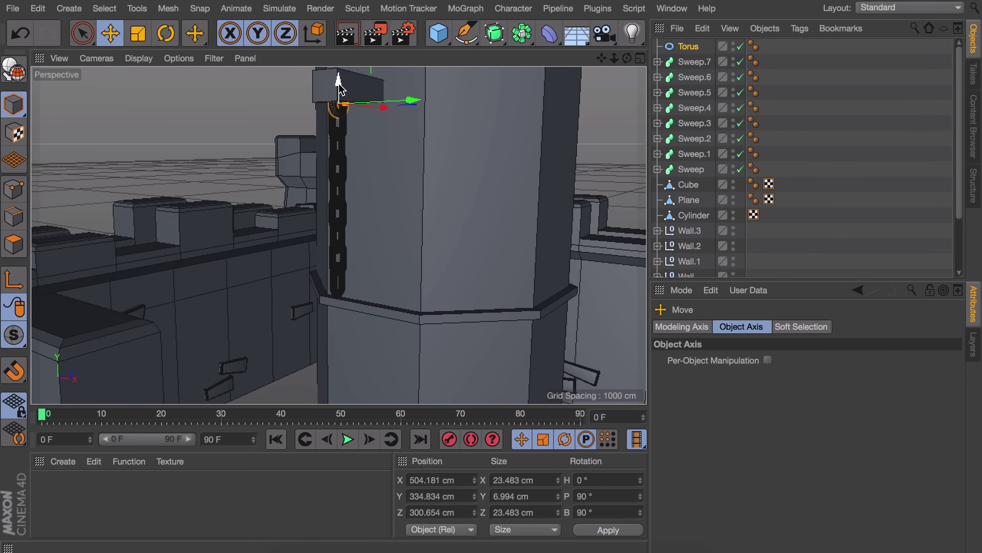
# - Duplicate the torus ring to the bottom link at Y about 159 cm and rotate its bank to 0°
pyautogui.keyDown('ctrl'); pyautogui.moveTo(338, 94); pyautogui.dragTo(339, 294); pyautogui.keyUp('ctrl')
pyautogui.scroll(5, 336, 290)
pyautogui.press('r')
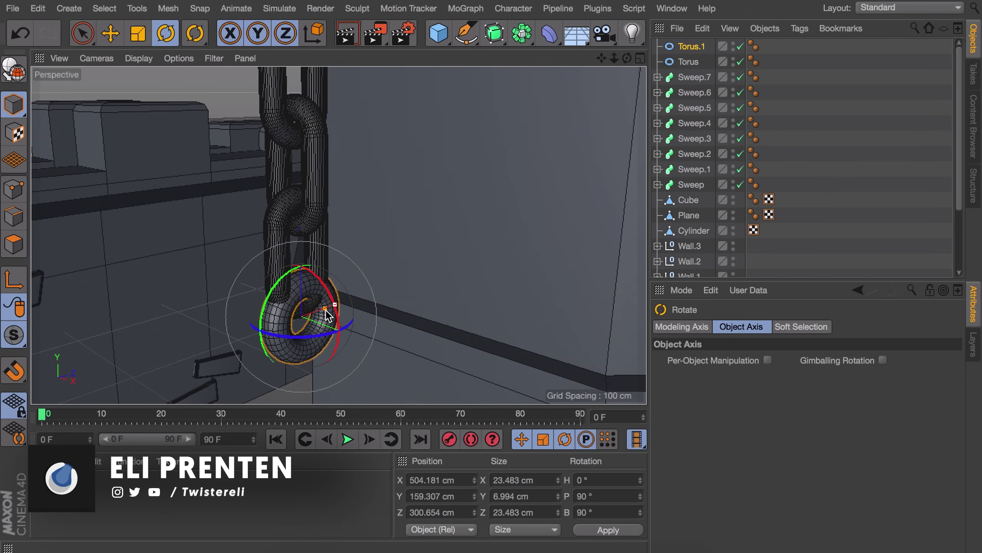
pyautogui.moveTo(346, 323); pyautogui.dragTo(207, 333)
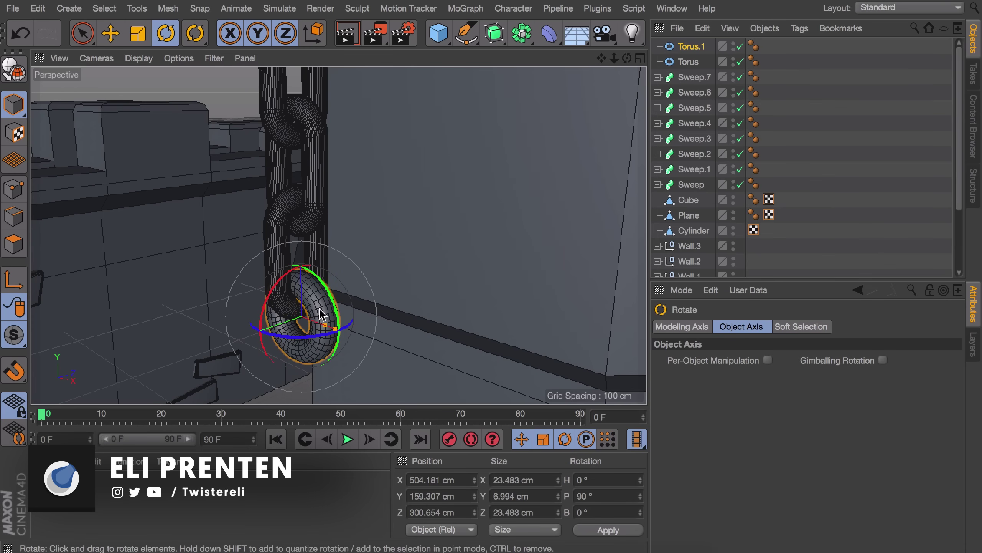
pyautogui.keyDown('alt'); pyautogui.moveTo(323, 306); pyautogui.dragTo(328, 331); pyautogui.keyUp('alt')
pyautogui.scroll(5, 323, 318)
pyautogui.press('e')
pyautogui.moveTo(285, 284); pyautogui.dragTo(284, 280)
pyautogui.click(796, 247)
# - Group all the links and both torus rings into a null named "chain"
pyautogui.scroll(-5, 344, 179)
pyautogui.click(691, 184)
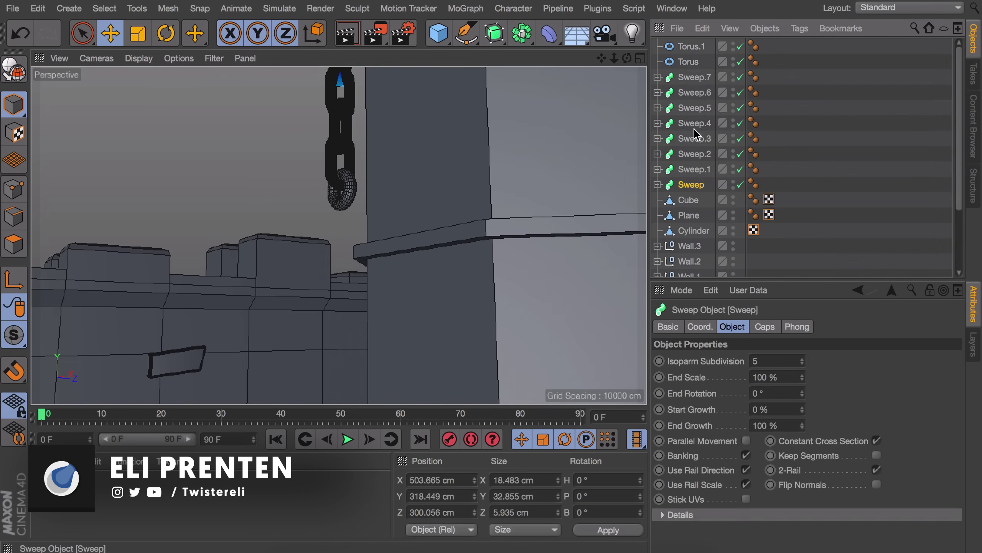
pyautogui.keyDown('shift'); pyautogui.click(692, 46); pyautogui.keyUp('shift')
pyautogui.hotkey('alt', 'g')
pyautogui.doubleClick(690, 46)
pyautogui.write('chain')
pyautogui.press('Return')
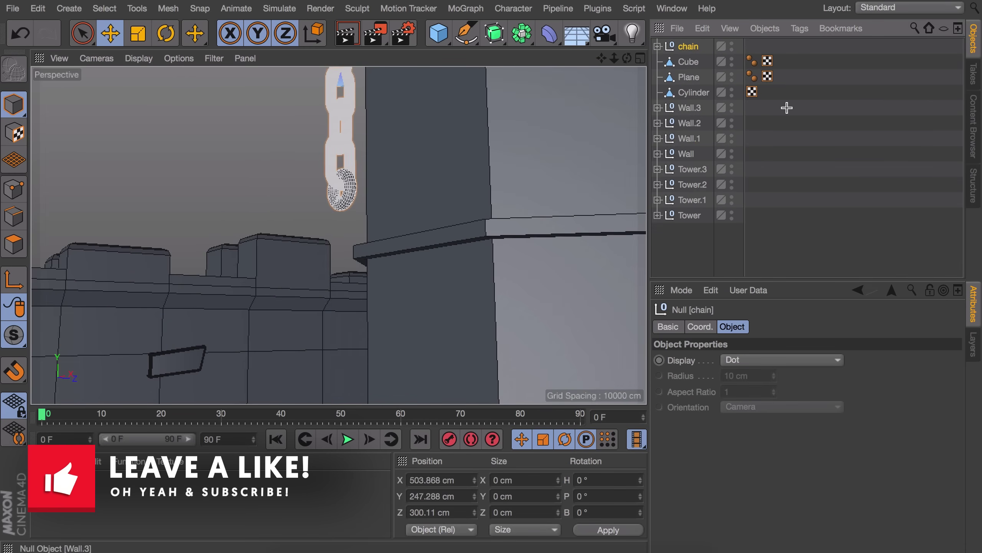
pyautogui.click(789, 245)
# - Add a Cylinder with 8 rotation segments and no Phong tag, about 36 cm wide and 55 cm high, beneath the bottom ring
pyautogui.scroll(5, 382, 230)
pyautogui.scroll(-5, 328, 165)
pyautogui.keyDown('alt'); pyautogui.moveTo(327, 165); pyautogui.dragTo(360, 220); pyautogui.keyUp('alt')
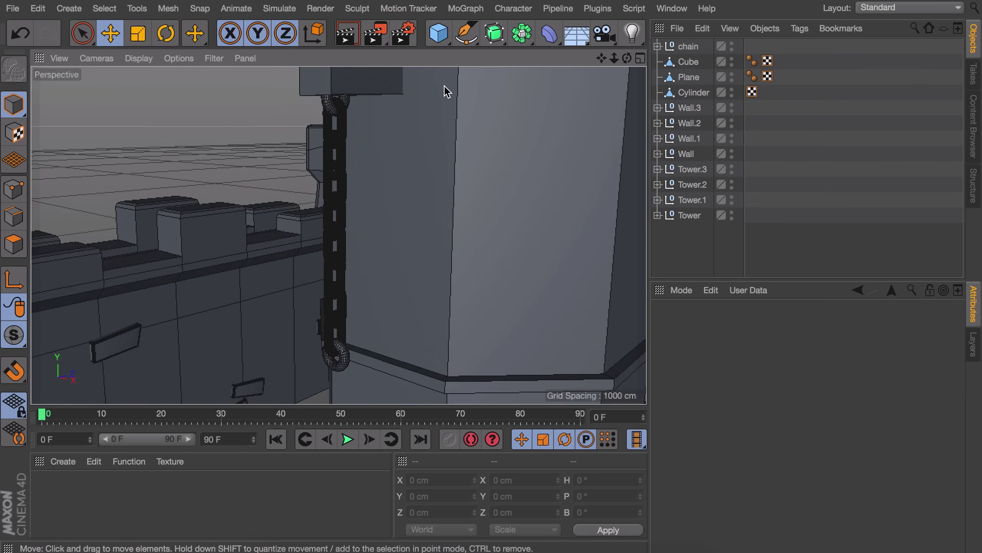
pyautogui.click(441, 40)
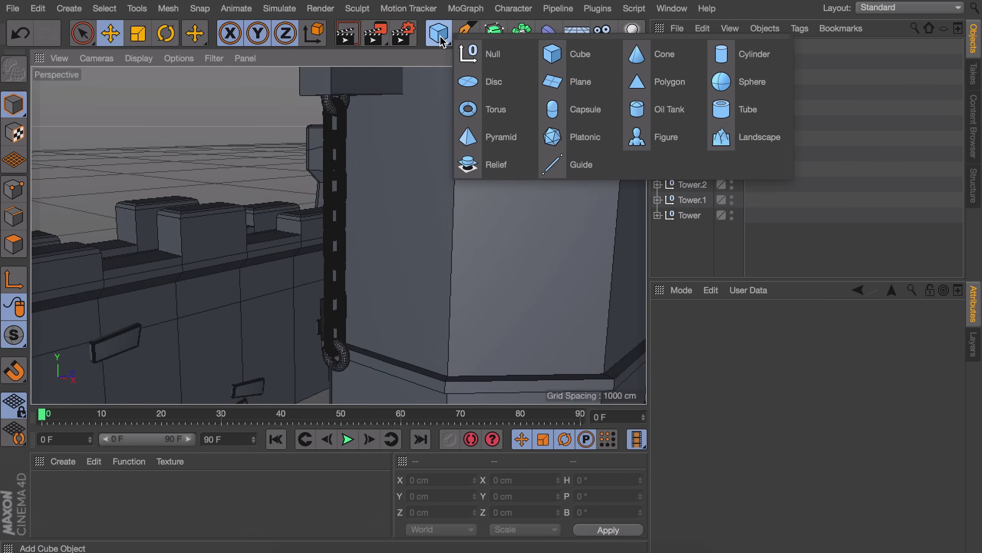
pyautogui.click(751, 53)
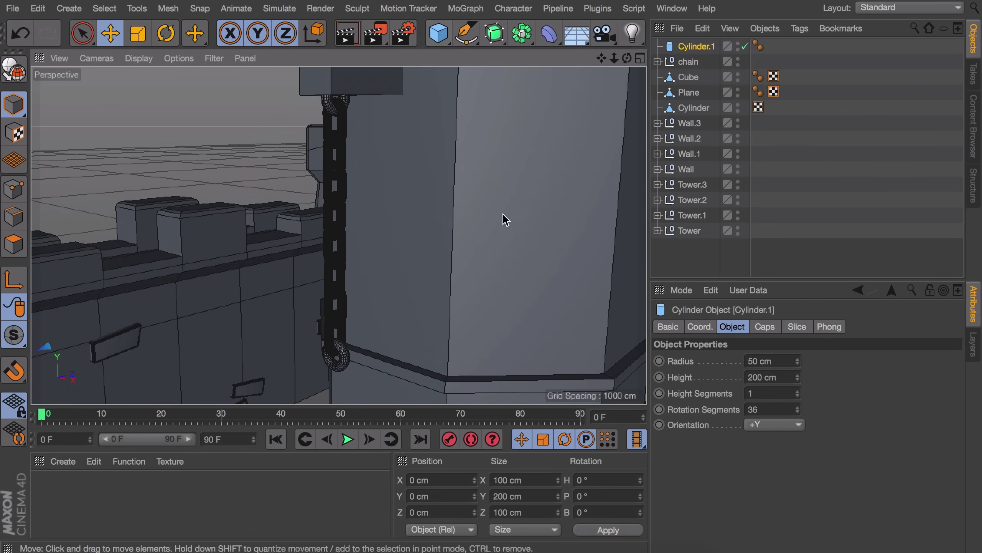
pyautogui.click(777, 409)
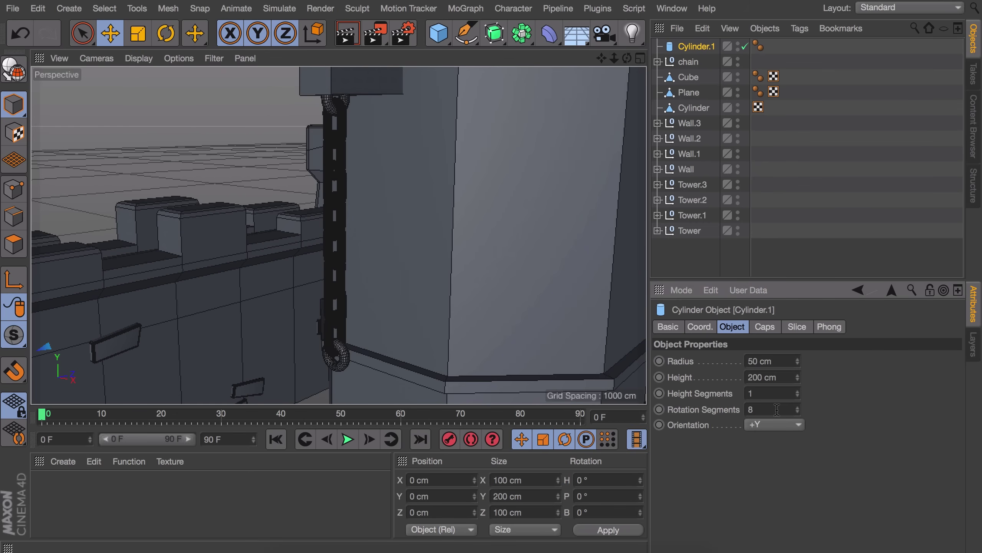
pyautogui.click(759, 45)
pyautogui.press('Delete')
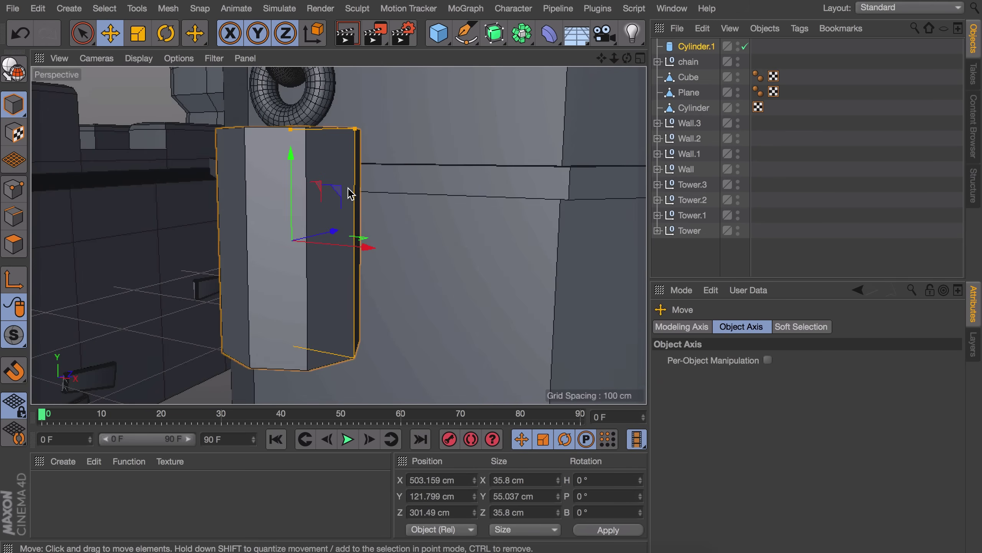
# - Make the new cylinder editable and optimize all of its polygons to weld the caps
pyautogui.press('c')
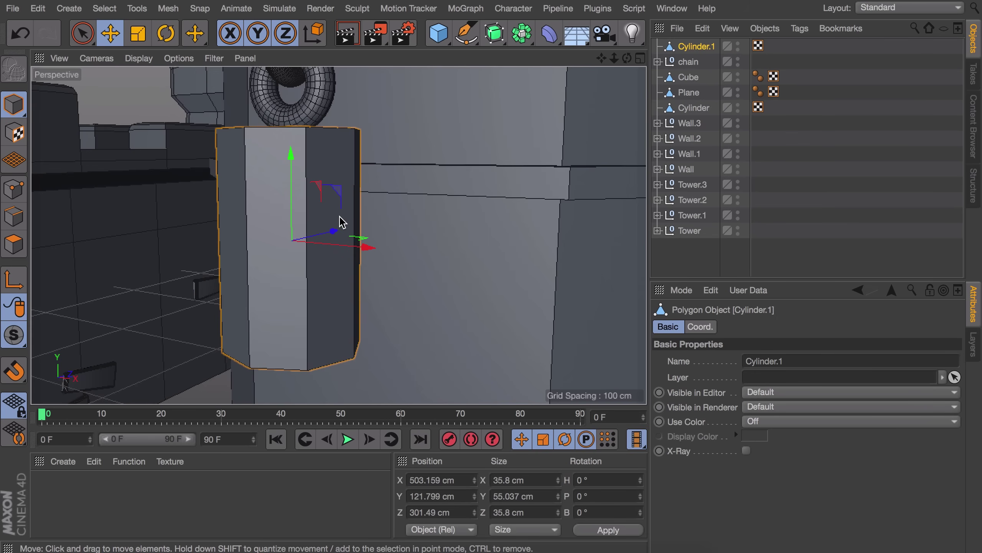
pyautogui.click(13, 243)
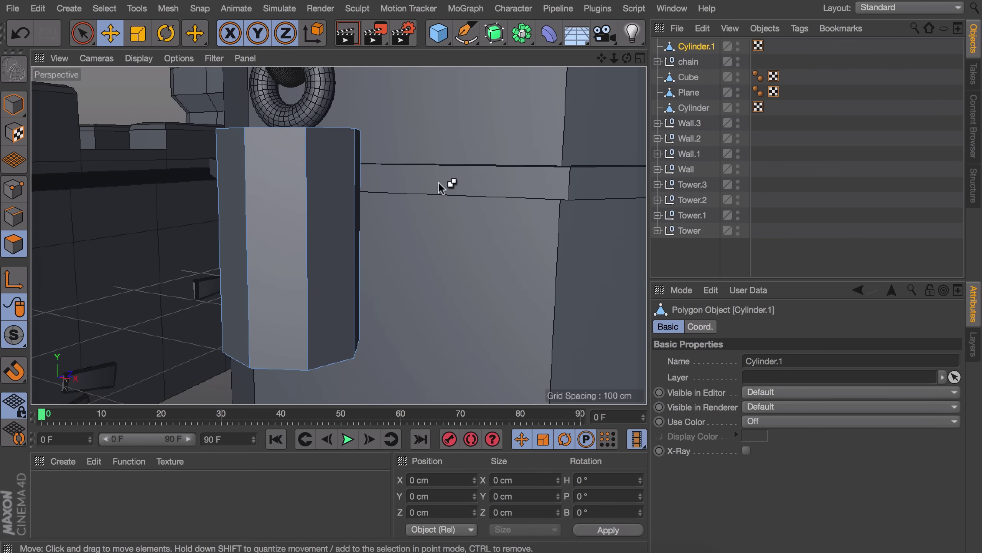
pyautogui.hotkey('ctrl', 'a')
pyautogui.keyDown('alt'); pyautogui.moveTo(340, 186); pyautogui.dragTo(295, 235); pyautogui.keyUp('alt')
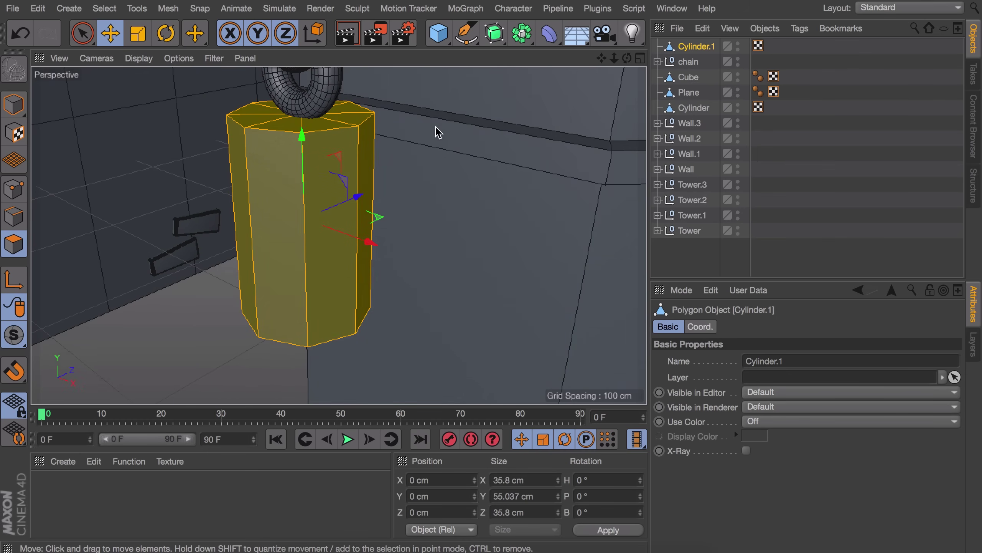
pyautogui.press('u')
pyautogui.press('o')
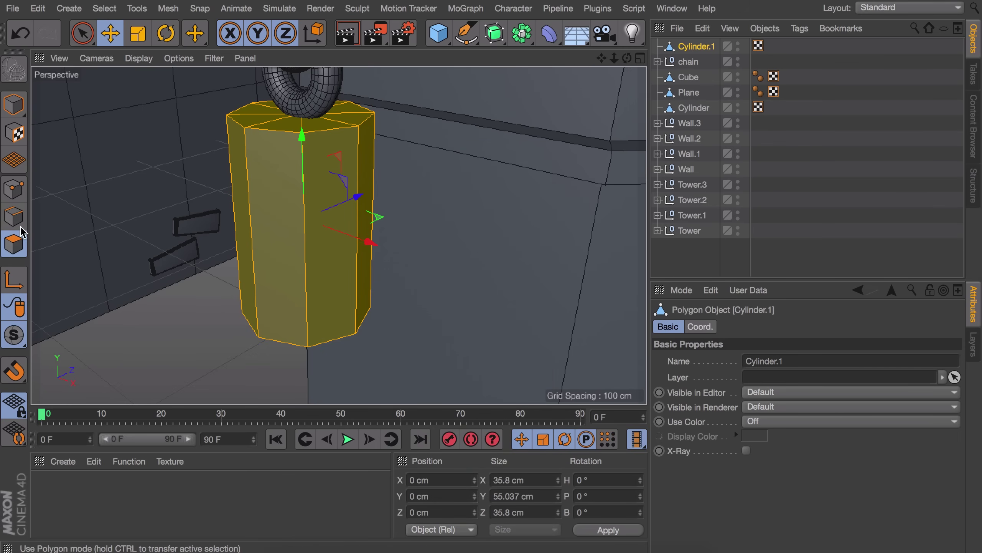
pyautogui.hotkey('ctrl', 'z')
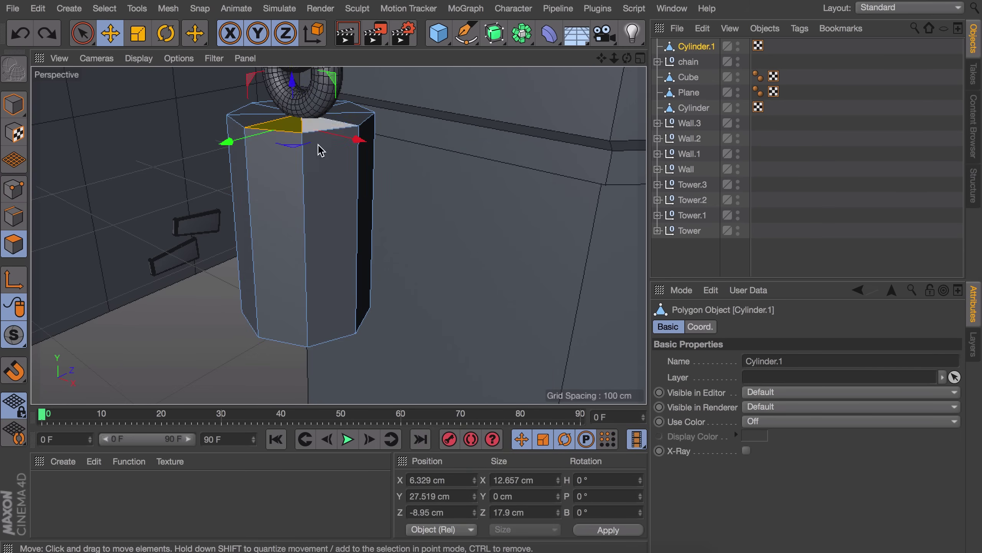
# - Select the cylinder's bottom cap and inner-extrude it outward with Preserve Groups enabled to form a rim
pyautogui.keyDown('alt'); pyautogui.moveTo(298, 306); pyautogui.dragTo(298, 276); pyautogui.keyUp('alt')
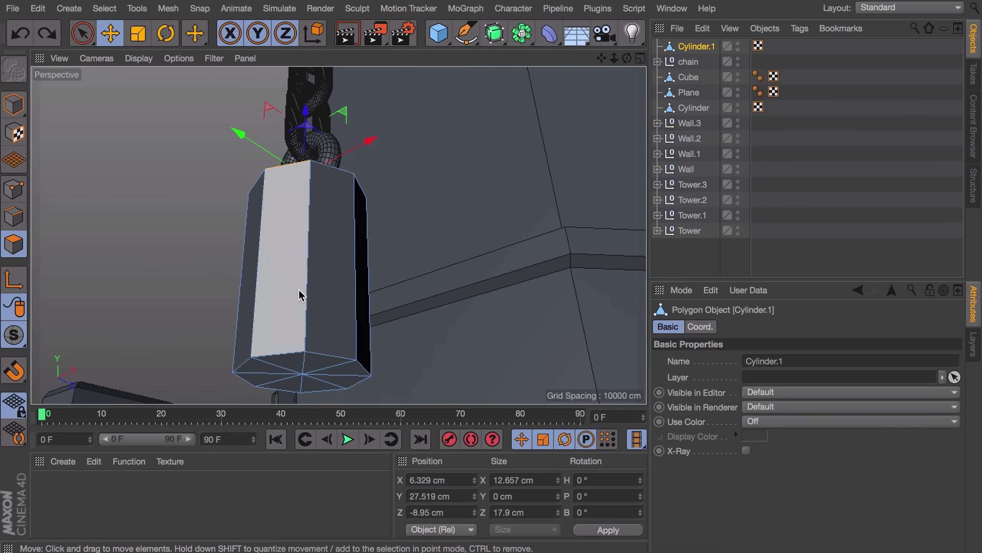
pyautogui.press('9')
pyautogui.click(316, 381)
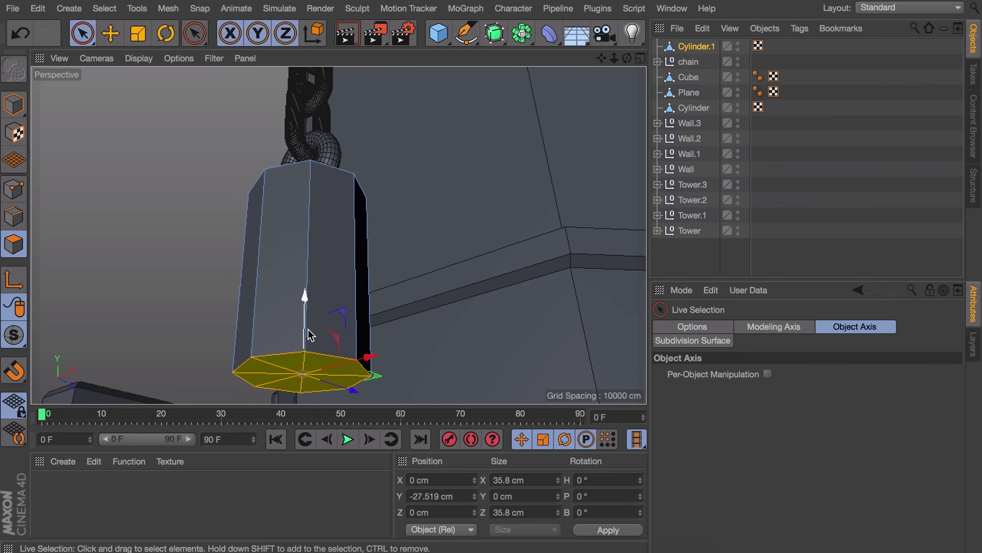
pyautogui.press('i')
pyautogui.moveTo(357, 332); pyautogui.dragTo(317, 334)
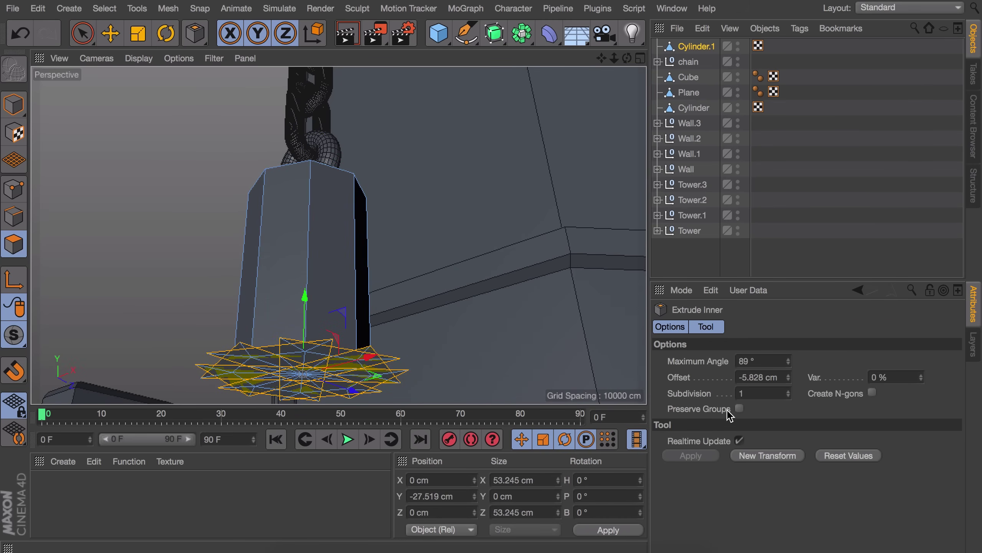
pyautogui.hotkey('ctrl', 'z')
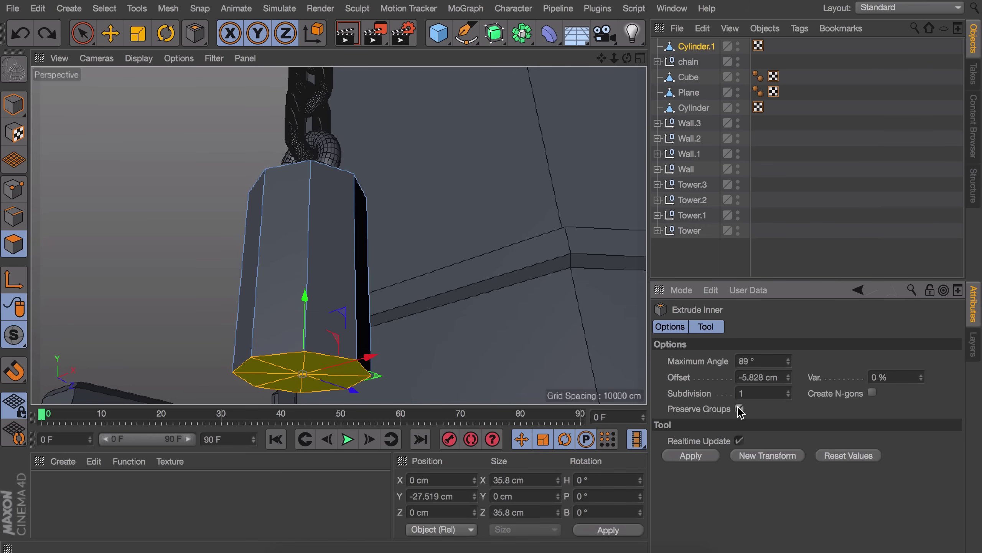
pyautogui.click(738, 406)
pyautogui.moveTo(420, 340); pyautogui.dragTo(397, 340)
# - Extrude the widened bottom cap slightly downward and scale its end face inward
pyautogui.keyDown('alt'); pyautogui.moveTo(344, 322); pyautogui.dragTo(317, 377); pyautogui.keyUp('alt')
pyautogui.press('d')
pyautogui.moveTo(429, 308)
pyautogui.mouseDown()
pyautogui.moveTo(464, 308)
pyautogui.moveTo(433, 317)
pyautogui.mouseUp()
pyautogui.press('t')
# - Select the cylinder's top cap and move it down to shorten the lantern body
pyautogui.keyDown('alt'); pyautogui.moveTo(320, 349); pyautogui.dragTo(332, 306); pyautogui.keyUp('alt')
pyautogui.keyDown('alt'); pyautogui.moveTo(293, 231); pyautogui.dragTo(297, 264, button='middle'); pyautogui.keyUp('alt')
pyautogui.keyDown('alt'); pyautogui.moveTo(297, 265); pyautogui.dragTo(290, 215); pyautogui.keyUp('alt')
pyautogui.press('9')
pyautogui.click(291, 216)
pyautogui.press('e')
pyautogui.moveTo(304, 155); pyautogui.dragTo(319, 200)
pyautogui.moveTo(310, 138); pyautogui.dragTo(340, 231)
# - Inner-extrude the top cap outward to about 42 cm across and extrude it up about 17.7 cm
pyautogui.press('i')
pyautogui.moveTo(339, 292); pyautogui.dragTo(330, 298)
pyautogui.keyDown('alt'); pyautogui.moveTo(339, 299); pyautogui.dragTo(334, 235); pyautogui.keyUp('alt')
pyautogui.press('d')
pyautogui.keyDown('alt'); pyautogui.moveTo(399, 297); pyautogui.dragTo(399, 349); pyautogui.keyUp('alt')
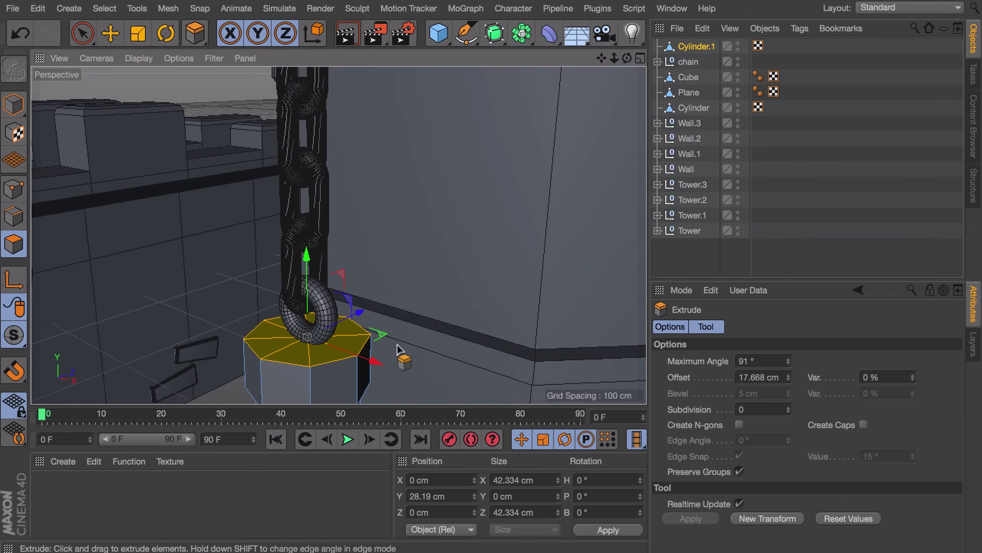
# - Scale the extruded top face inward to a point to form the lantern's cone-shaped roof
pyautogui.keyDown('alt'); pyautogui.moveTo(391, 342); pyautogui.dragTo(389, 251, button='middle'); pyautogui.keyUp('alt')
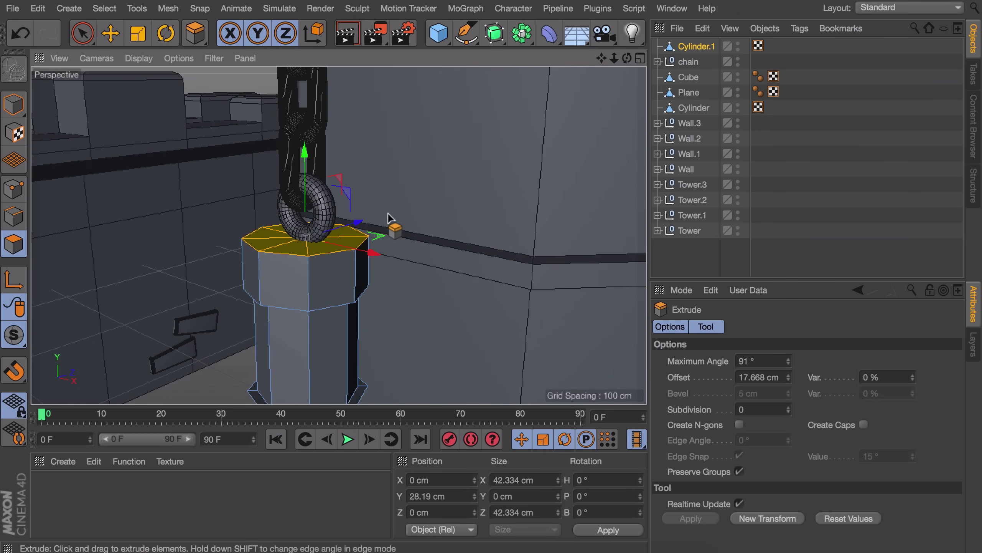
pyautogui.press('t')
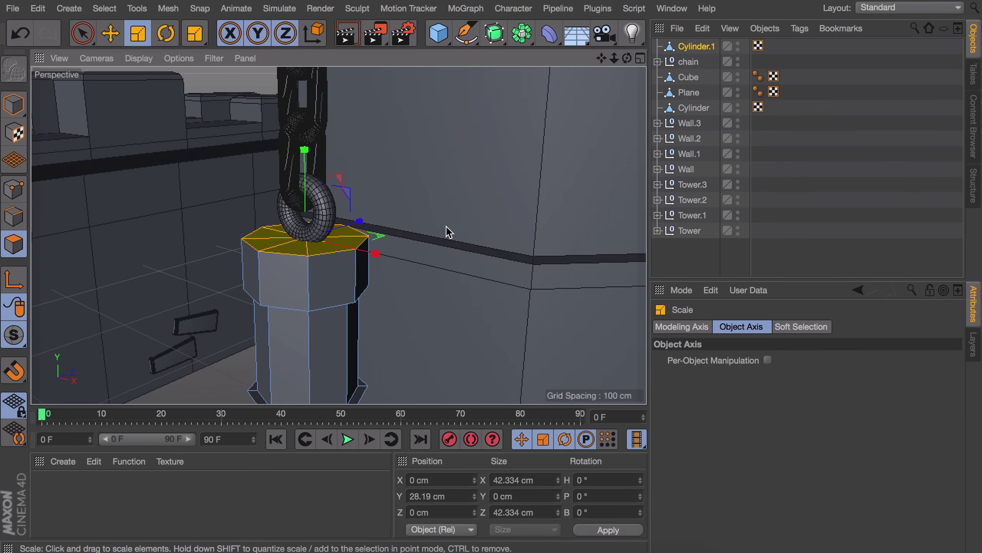
pyautogui.moveTo(436, 225); pyautogui.dragTo(305, 219)
pyautogui.moveTo(454, 258); pyautogui.dragTo(452, 259)
# - Select the lantern body's side faces and inner-extrude each separately by about 2.6 cm with Preserve Groups off
pyautogui.keyDown('alt'); pyautogui.moveTo(324, 314); pyautogui.dragTo(333, 252); pyautogui.keyUp('alt')
pyautogui.keyDown('alt'); pyautogui.moveTo(338, 233); pyautogui.dragTo(331, 129, button='middle'); pyautogui.keyUp('alt')
pyautogui.moveTo(327, 212)
pyautogui.keyDown('alt'); pyautogui.mouseDown()
pyautogui.moveTo(290, 236)
pyautogui.moveTo(317, 241)
pyautogui.moveTo(286, 236)
pyautogui.moveTo(384, 234)
pyautogui.moveTo(144, 226)
pyautogui.mouseUp(); pyautogui.keyUp('alt')
pyautogui.press('e')
pyautogui.press('9')
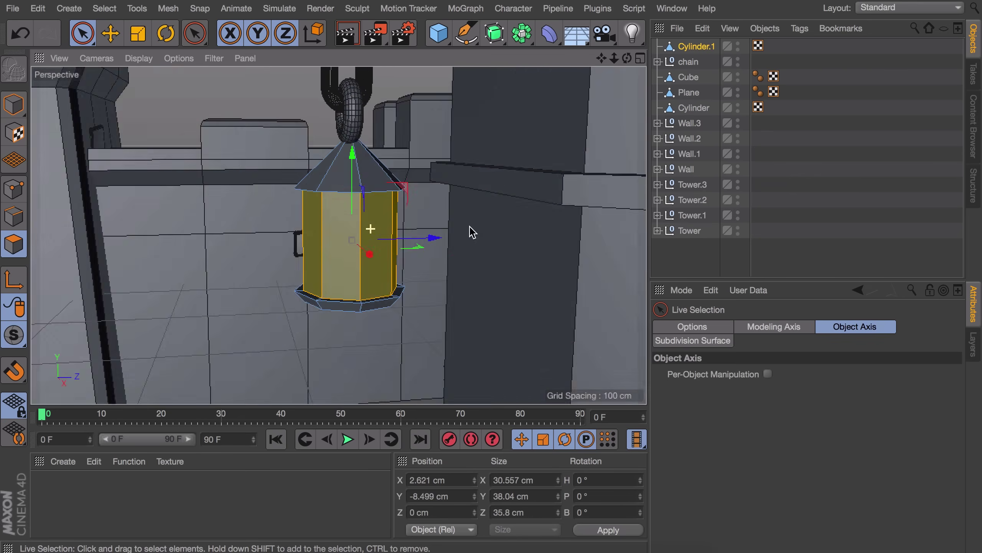
pyautogui.keyDown('alt'); pyautogui.moveTo(473, 231); pyautogui.dragTo(248, 248); pyautogui.keyUp('alt')
pyautogui.press('i')
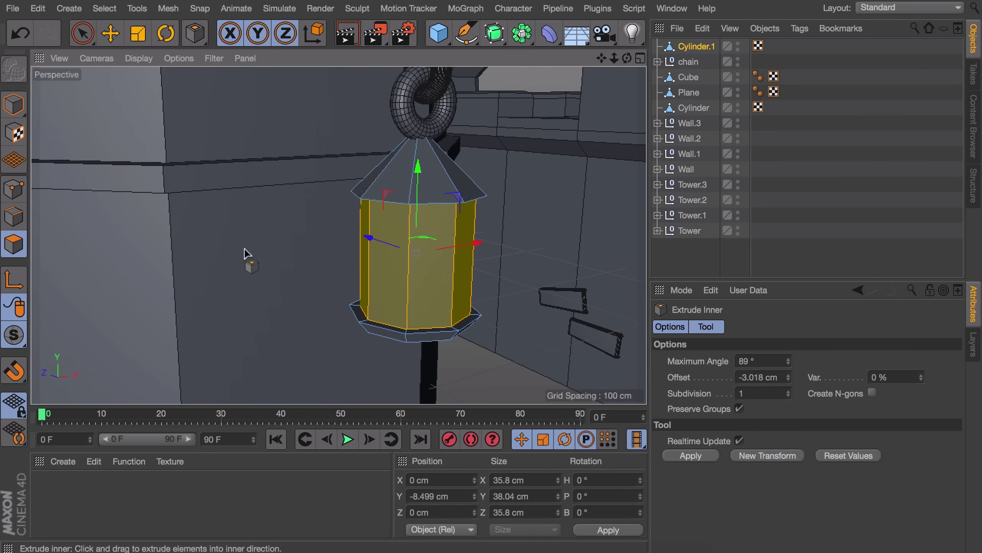
pyautogui.click(739, 408)
pyautogui.moveTo(467, 280); pyautogui.dragTo(488, 281)
pyautogui.scroll(5, 436, 276)
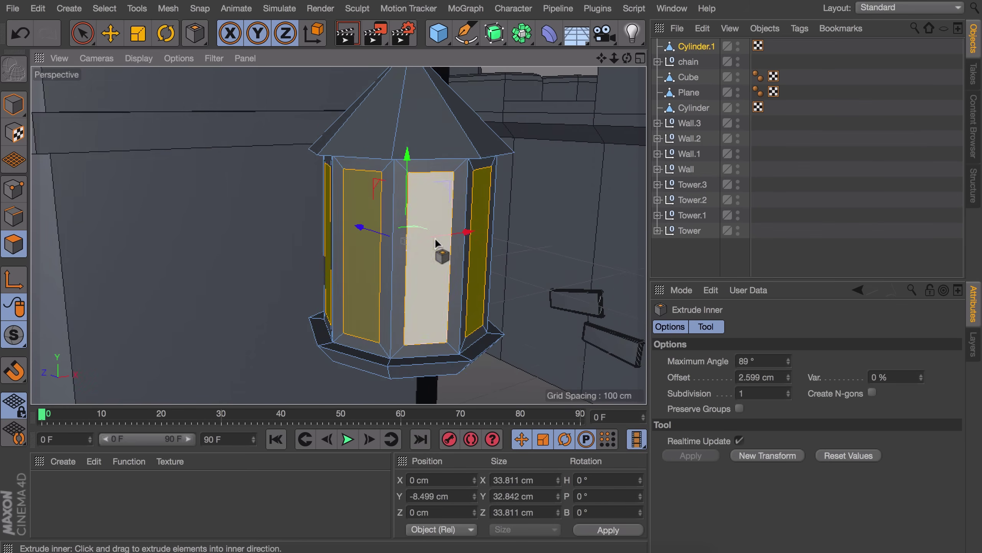
# - Extrude the lantern's inset side panels inward, then return to model mode with nothing selected
pyautogui.keyDown('alt'); pyautogui.moveTo(436, 237); pyautogui.dragTo(345, 233); pyautogui.keyUp('alt')
pyautogui.press('d')
pyautogui.moveTo(437, 283); pyautogui.dragTo(350, 297)
pyautogui.press('o')
pyautogui.press('s')
pyautogui.press('o')
pyautogui.click(13, 105)
pyautogui.click(799, 147)
pyautogui.press('e')
pyautogui.scroll(-15, 377, 123)
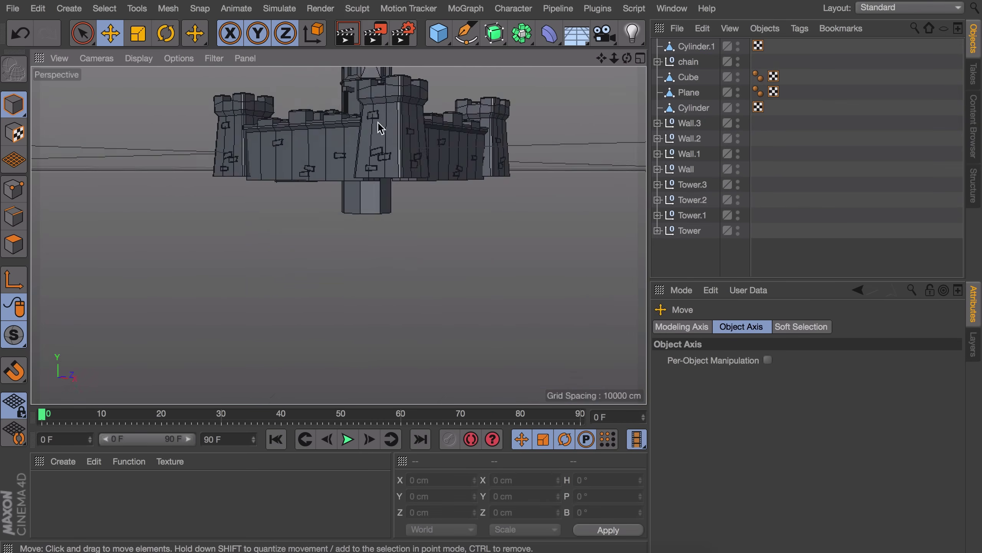
# - Delete the chain's two lowest elongated links, Sweep.7 and Sweep.6
pyautogui.scroll(6, 348, 154)
pyautogui.keyDown('alt'); pyautogui.moveTo(315, 206); pyautogui.dragTo(336, 118); pyautogui.keyUp('alt')
pyautogui.keyDown('alt'); pyautogui.moveTo(344, 215); pyautogui.dragTo(340, 151); pyautogui.keyUp('alt')
pyautogui.scroll(6, 286, 293)
pyautogui.keyDown('alt'); pyautogui.moveTo(283, 292); pyautogui.dragTo(300, 208); pyautogui.keyUp('alt')
pyautogui.scroll(6, 277, 309)
pyautogui.moveTo(405, 217)
pyautogui.keyDown('alt'); pyautogui.mouseDown()
pyautogui.moveTo(405, 257)
pyautogui.moveTo(402, 215)
pyautogui.mouseUp(); pyautogui.keyUp('alt')
pyautogui.click(383, 154)
pyautogui.keyDown('shift'); pyautogui.click(418, 130); pyautogui.keyUp('shift')
pyautogui.press('s')
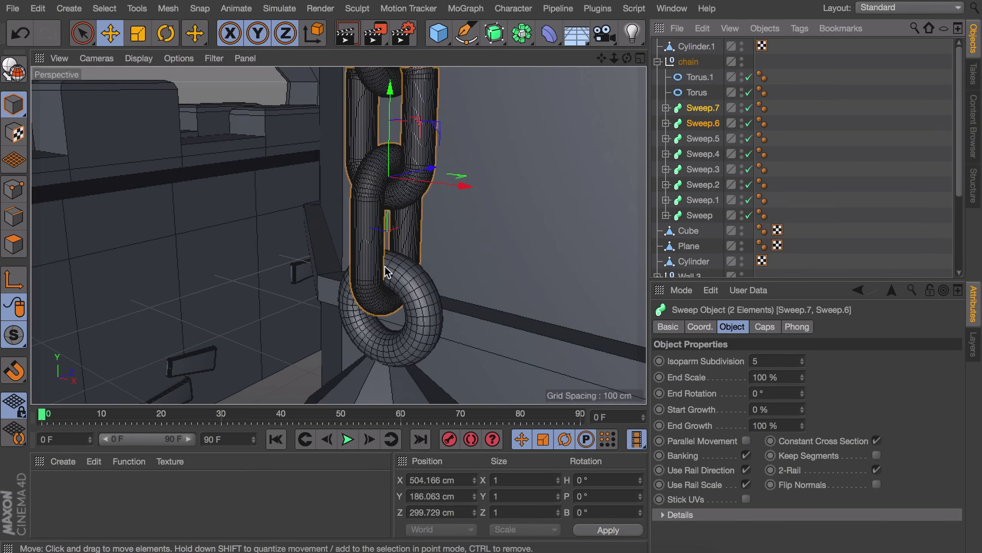
pyautogui.click(697, 109)
pyautogui.press('Delete')
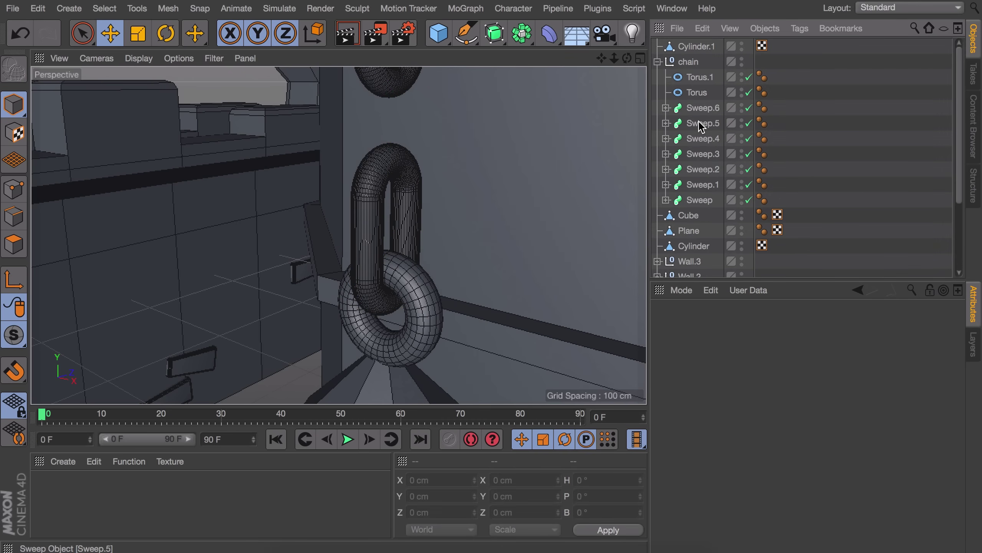
pyautogui.click(698, 111)
pyautogui.press('Delete')
# - Move the chain's bottom ring and the lantern up together to hang from the shortened chain
pyautogui.click(409, 283)
pyautogui.keyDown('ctrl'); pyautogui.click(696, 45); pyautogui.keyUp('ctrl')
pyautogui.moveTo(388, 314); pyautogui.dragTo(394, 119)
pyautogui.keyDown('alt'); pyautogui.moveTo(394, 119); pyautogui.dragTo(380, 210, button='middle'); pyautogui.keyUp('alt')
pyautogui.moveTo(380, 211); pyautogui.dragTo(311, 188)
pyautogui.keyDown('alt'); pyautogui.moveTo(362, 259); pyautogui.dragTo(423, 279); pyautogui.keyUp('alt')
pyautogui.click(835, 162)
pyautogui.keyDown('alt'); pyautogui.moveTo(435, 136); pyautogui.dragTo(406, 247, button='right'); pyautogui.keyUp('alt')
pyautogui.keyDown('alt'); pyautogui.moveTo(406, 195); pyautogui.dragTo(369, 232); pyautogui.keyUp('alt')
pyautogui.click(657, 62)
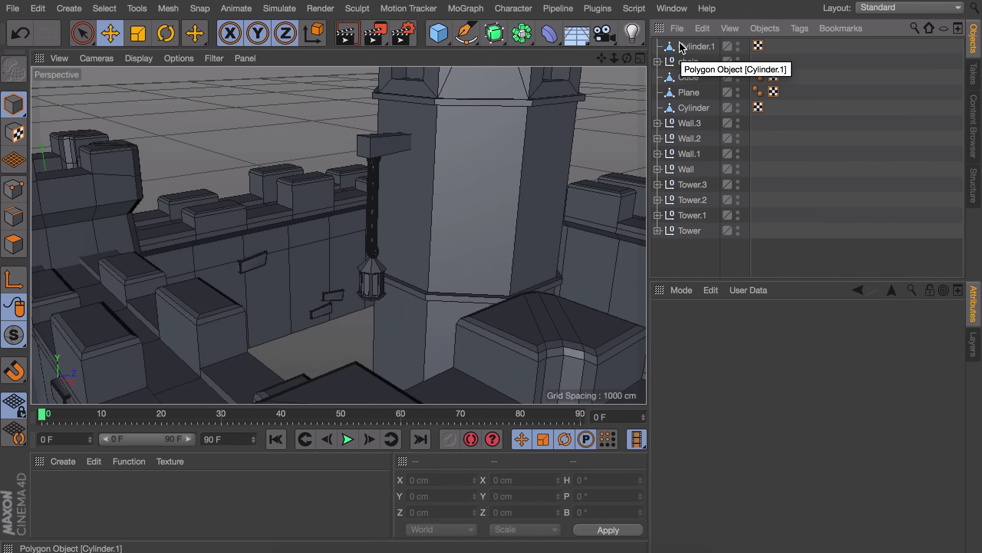
# - Group the lantern, chain and beam and rename the group "lamp"
pyautogui.click(686, 47)
pyautogui.keyDown('shift'); pyautogui.click(686, 78); pyautogui.keyUp('shift')
pyautogui.hotkey('alt', 'g')
pyautogui.doubleClick(687, 47)
pyautogui.write('lamp')
pyautogui.press('Return')
# - Rotate copies of the lamp around the central tower to make four lamps facing different sides
pyautogui.keyDown('alt'); pyautogui.moveTo(438, 205); pyautogui.dragTo(547, 177); pyautogui.keyUp('alt')
pyautogui.keyDown('alt'); pyautogui.moveTo(483, 217); pyautogui.dragTo(344, 229); pyautogui.keyUp('alt')
pyautogui.press('r')
pyautogui.keyDown('shift'); pyautogui.moveTo(428, 271); pyautogui.dragTo(216, 225); pyautogui.keyUp('shift')
pyautogui.press('e')
pyautogui.keyDown('shift'); pyautogui.click(687, 61); pyautogui.keyUp('shift')
pyautogui.press('r')
pyautogui.moveTo(391, 230); pyautogui.dragTo(279, 232)
pyautogui.click(812, 175)
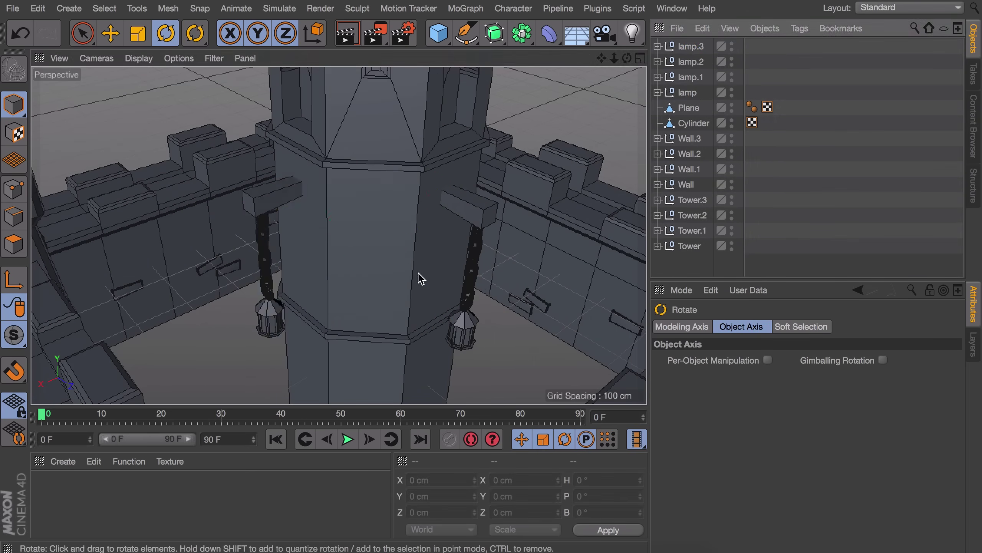
# - Group the four lamps and rename the group "lamps"
pyautogui.keyDown('alt'); pyautogui.moveTo(419, 277); pyautogui.dragTo(565, 217); pyautogui.keyUp('alt')
pyautogui.click(691, 47)
pyautogui.keyDown('shift'); pyautogui.click(687, 93); pyautogui.keyUp('shift')
pyautogui.hotkey('alt', 'g')
pyautogui.doubleClick(688, 46)
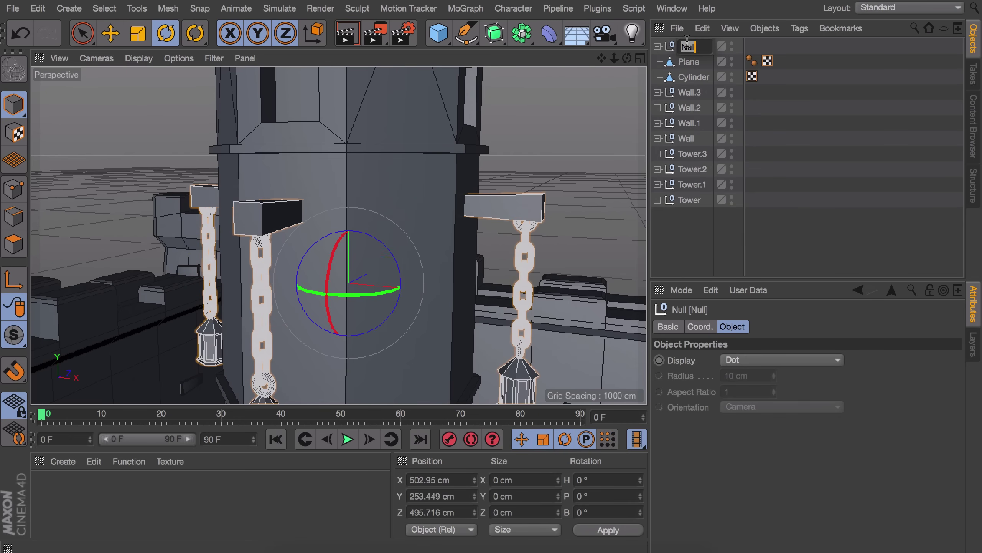
pyautogui.write('lamps')
pyautogui.press('Return')
# - Examine the lamps around the central tower and the whole castle from several angles
pyautogui.press('e')
pyautogui.keyDown('alt'); pyautogui.moveTo(388, 193); pyautogui.dragTo(388, 232); pyautogui.keyUp('alt')
pyautogui.scroll(-5, 390, 239)
pyautogui.keyDown('alt'); pyautogui.moveTo(390, 239); pyautogui.dragTo(378, 298); pyautogui.keyUp('alt')
pyautogui.keyDown('alt'); pyautogui.moveTo(386, 167); pyautogui.dragTo(457, 150); pyautogui.keyUp('alt')
pyautogui.click(696, 236)
pyautogui.scroll(-8, 383, 227)
pyautogui.keyDown('alt'); pyautogui.moveTo(383, 228); pyautogui.dragTo(607, 225); pyautogui.keyUp('alt')
pyautogui.keyDown('alt'); pyautogui.moveTo(248, 259); pyautogui.dragTo(165, 246); pyautogui.keyUp('alt')
pyautogui.scroll(-3, 247, 259)
pyautogui.keyDown('alt'); pyautogui.moveTo(232, 251); pyautogui.dragTo(340, 257, button='middle'); pyautogui.keyUp('alt')
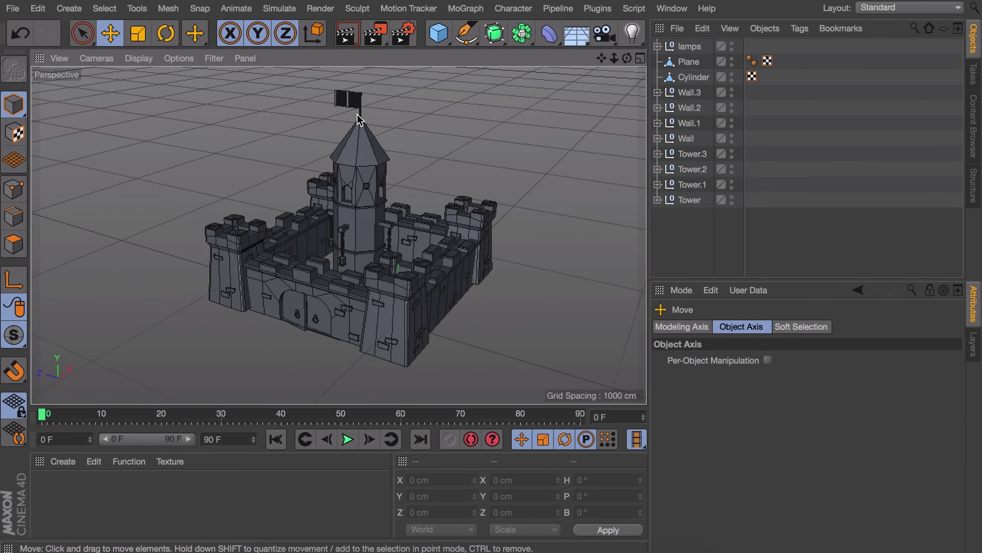
# - Rotate the flag to the opposite side of its pole and move it back against the pole
pyautogui.scroll(6, 357, 117)
pyautogui.keyDown('alt'); pyautogui.moveTo(349, 146); pyautogui.dragTo(350, 233, button='middle'); pyautogui.keyUp('alt')
pyautogui.scroll(6, 347, 157)
pyautogui.click(343, 190)
pyautogui.press('r')
pyautogui.moveTo(308, 199); pyautogui.dragTo(350, 105)
pyautogui.press('e')
pyautogui.moveTo(325, 193); pyautogui.dragTo(526, 215)
pyautogui.moveTo(525, 178)
pyautogui.keyDown('alt'); pyautogui.mouseDown()
pyautogui.moveTo(471, 197)
pyautogui.moveTo(524, 178)
pyautogui.mouseUp(); pyautogui.keyUp('alt')
pyautogui.click(864, 93)
pyautogui.scroll(-8, 435, 201)
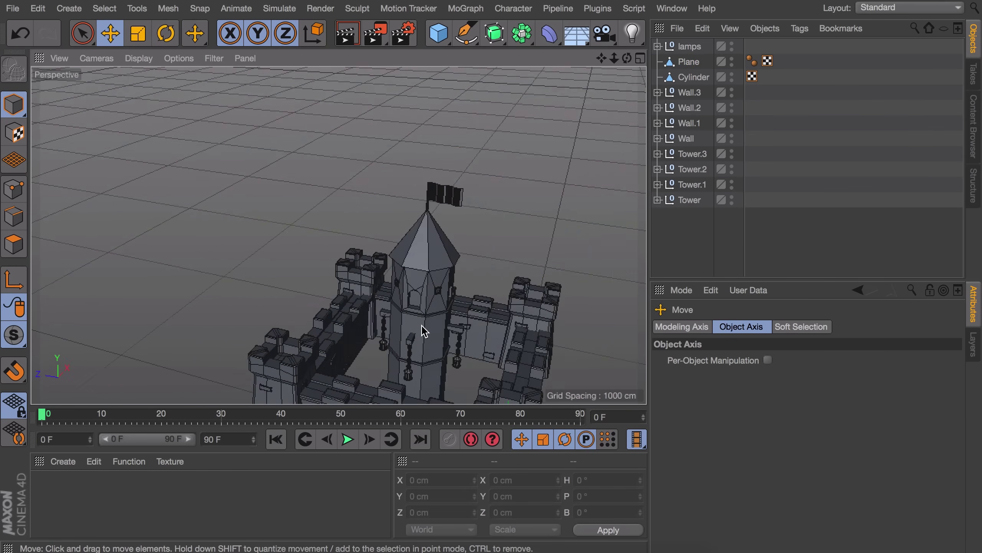
# - Add a Floor object and lower it to the castle's base, at about -154 cm on Y
pyautogui.keyDown('alt'); pyautogui.moveTo(422, 325); pyautogui.dragTo(342, 215, button='middle'); pyautogui.keyUp('alt')
pyautogui.keyDown('alt'); pyautogui.moveTo(342, 215); pyautogui.dragTo(311, 185); pyautogui.keyUp('alt')
pyautogui.keyDown('alt'); pyautogui.moveTo(311, 185); pyautogui.dragTo(340, 235, button='middle'); pyautogui.keyUp('alt')
pyautogui.keyDown('alt'); pyautogui.moveTo(340, 235); pyautogui.dragTo(378, 259); pyautogui.keyUp('alt')
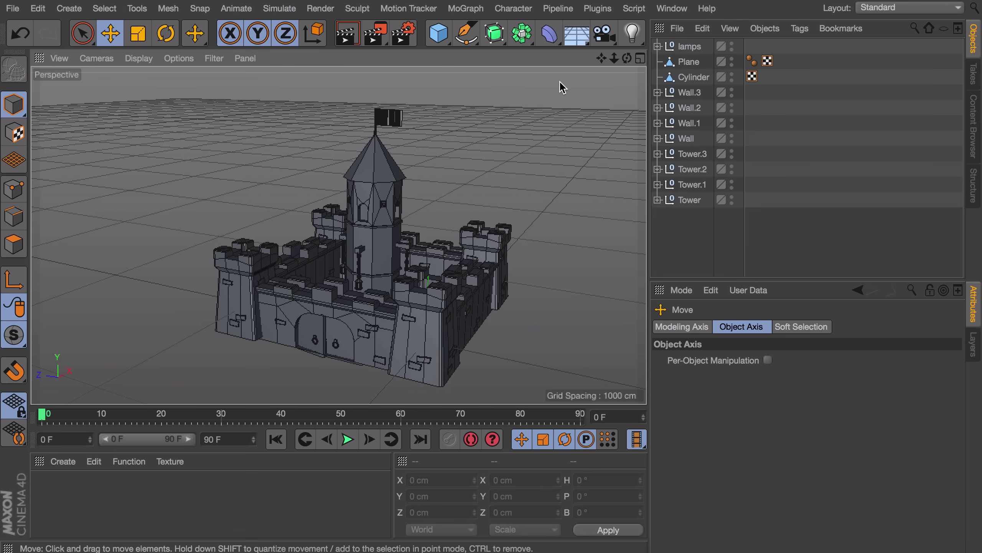
pyautogui.click(577, 35)
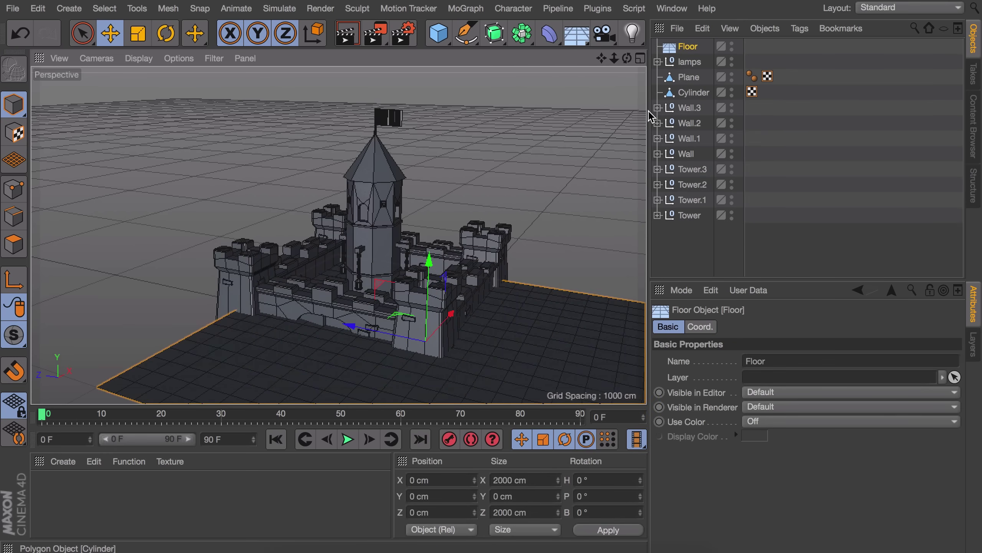
pyautogui.scroll(5, 430, 258)
pyautogui.moveTo(436, 274); pyautogui.dragTo(437, 304)
pyautogui.scroll(4, 438, 271)
pyautogui.moveTo(443, 229); pyautogui.dragTo(442, 246)
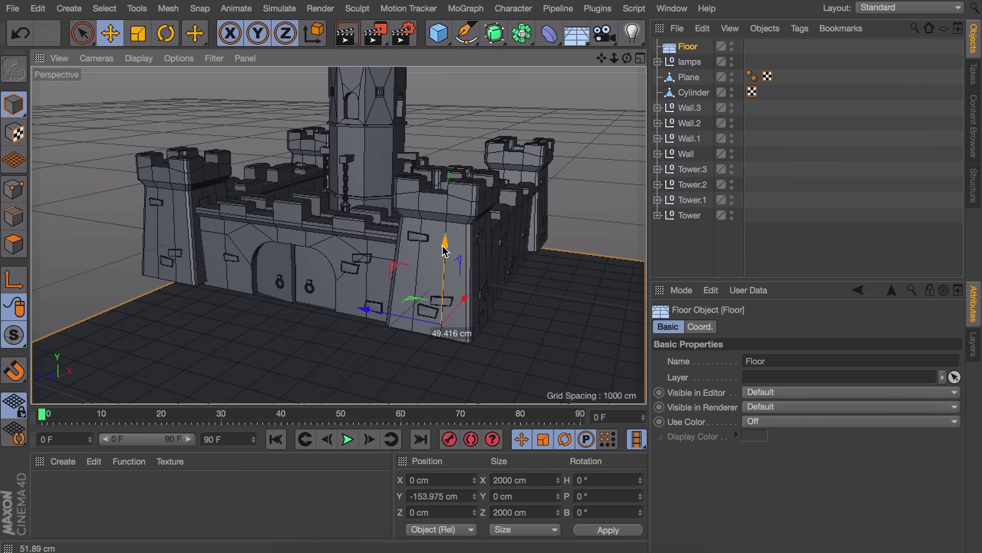
pyautogui.click(418, 141)
pyautogui.scroll(-6, 418, 142)
pyautogui.keyDown('alt'); pyautogui.moveTo(373, 201); pyautogui.dragTo(363, 238); pyautogui.keyUp('alt')
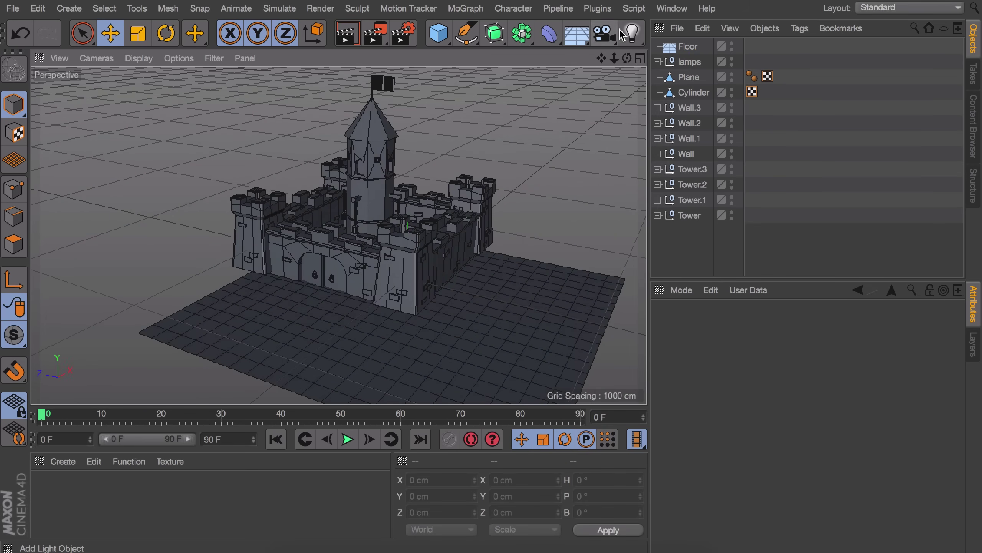
# - Add a Disc, move it out beside the castle and enlarge it to about 3595 cm across
pyautogui.click(442, 42)
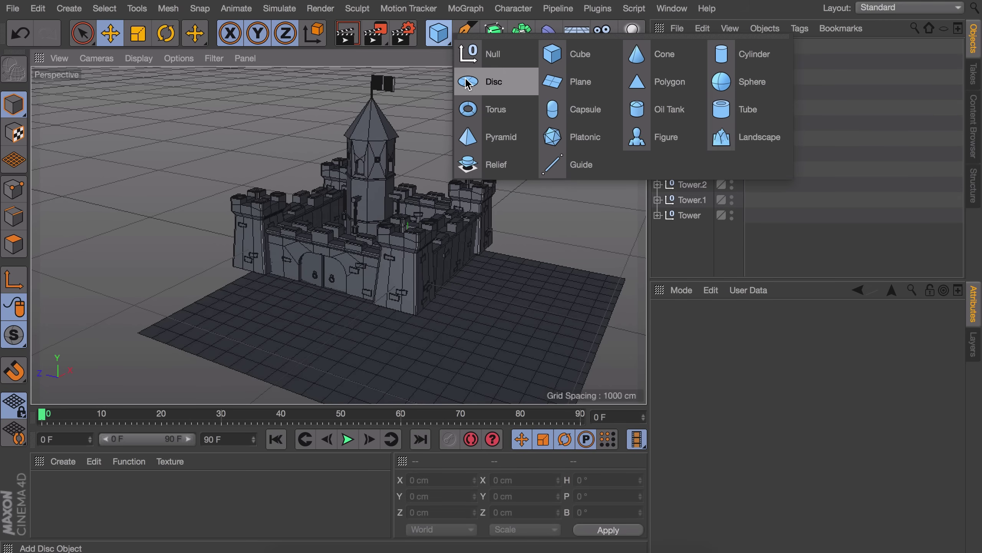
pyautogui.click(492, 86)
pyautogui.moveTo(431, 260); pyautogui.dragTo(294, 322)
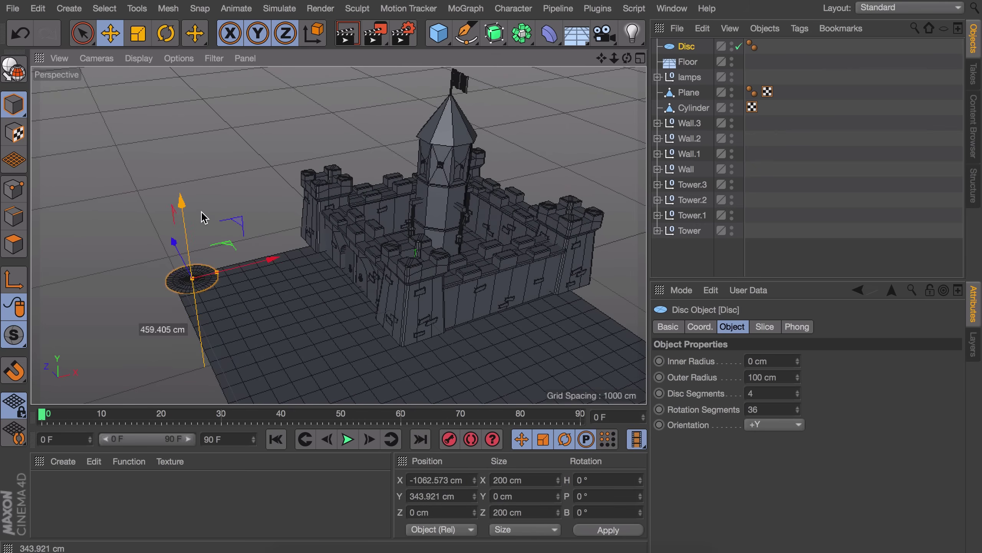
pyautogui.moveTo(212, 276); pyautogui.dragTo(546, 182)
# - Tilt the disc toward the castle to about 114° bank and place it at about X -2949 cm, Y 1877 cm
pyautogui.press('r')
pyautogui.moveTo(194, 211); pyautogui.dragTo(482, 248)
pyautogui.moveTo(482, 248)
pyautogui.keyDown('alt'); pyautogui.mouseDown(button='right')
pyautogui.moveTo(485, 302)
pyautogui.moveTo(472, 265)
pyautogui.mouseUp(button='right'); pyautogui.keyUp('alt')
pyautogui.keyDown('alt'); pyautogui.moveTo(473, 265); pyautogui.dragTo(339, 147, button='middle'); pyautogui.keyUp('alt')
pyautogui.press('e')
pyautogui.moveTo(410, 256); pyautogui.dragTo(185, 195)
pyautogui.keyDown('alt'); pyautogui.moveTo(185, 195); pyautogui.dragTo(323, 191); pyautogui.keyUp('alt')
pyautogui.press('r')
pyautogui.moveTo(231, 197); pyautogui.dragTo(236, 193)
pyautogui.press('e')
pyautogui.moveTo(240, 254); pyautogui.dragTo(264, 174)
pyautogui.keyDown('alt'); pyautogui.moveTo(311, 207); pyautogui.dragTo(293, 139); pyautogui.keyUp('alt')
pyautogui.press('r')
pyautogui.keyDown('alt'); pyautogui.moveTo(402, 180); pyautogui.dragTo(404, 243); pyautogui.keyUp('alt')
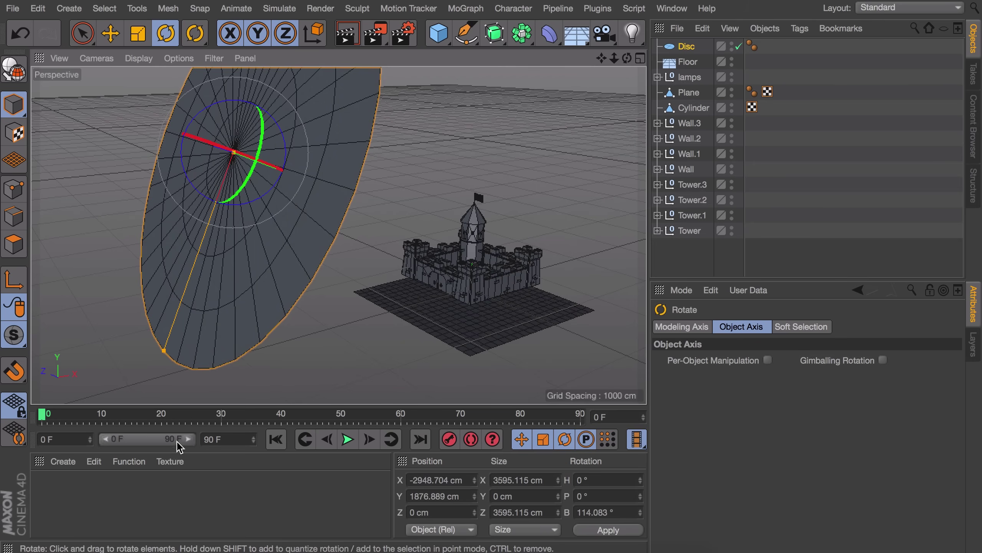
# - Create a material with Color and Reflectance off and Luminance on at 180% brightness, and apply it to the disc
pyautogui.doubleClick(174, 490)
pyautogui.doubleClick(50, 489)
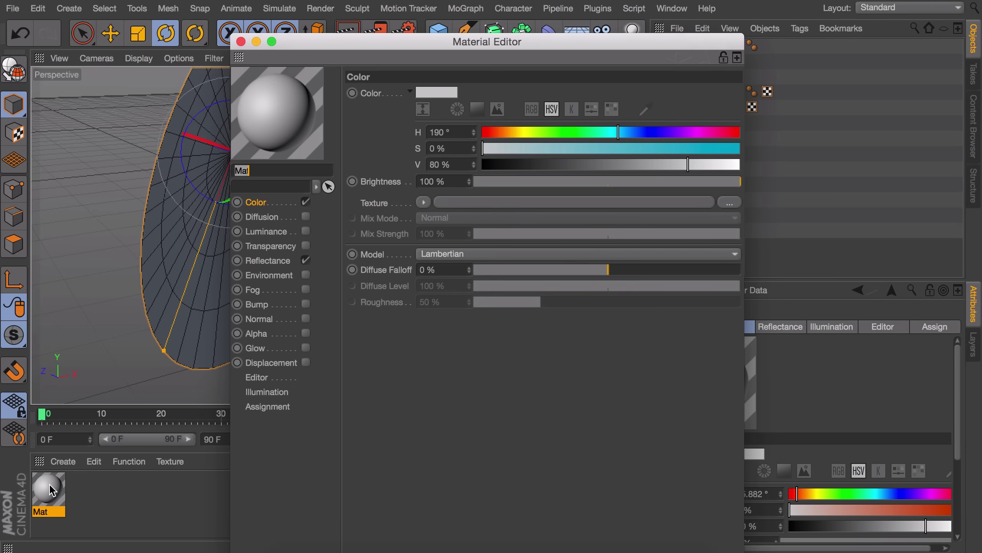
pyautogui.click(305, 202)
pyautogui.click(305, 260)
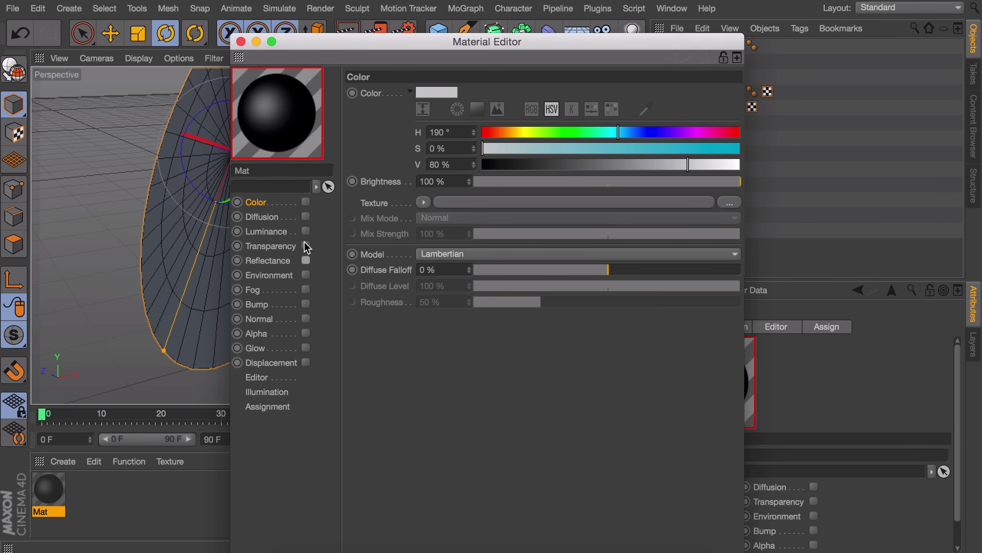
pyautogui.click(305, 231)
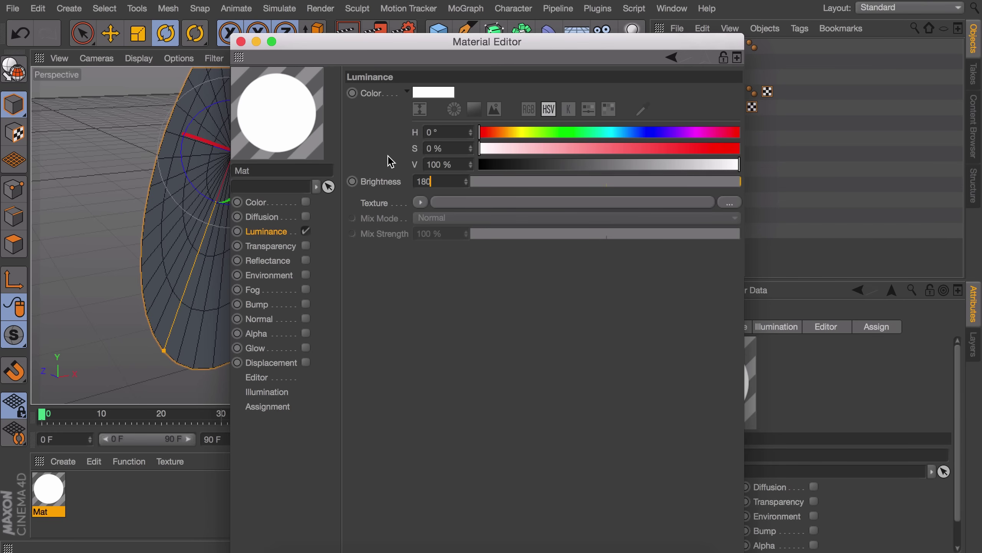
pyautogui.click(241, 41)
pyautogui.moveTo(61, 489); pyautogui.dragTo(259, 254)
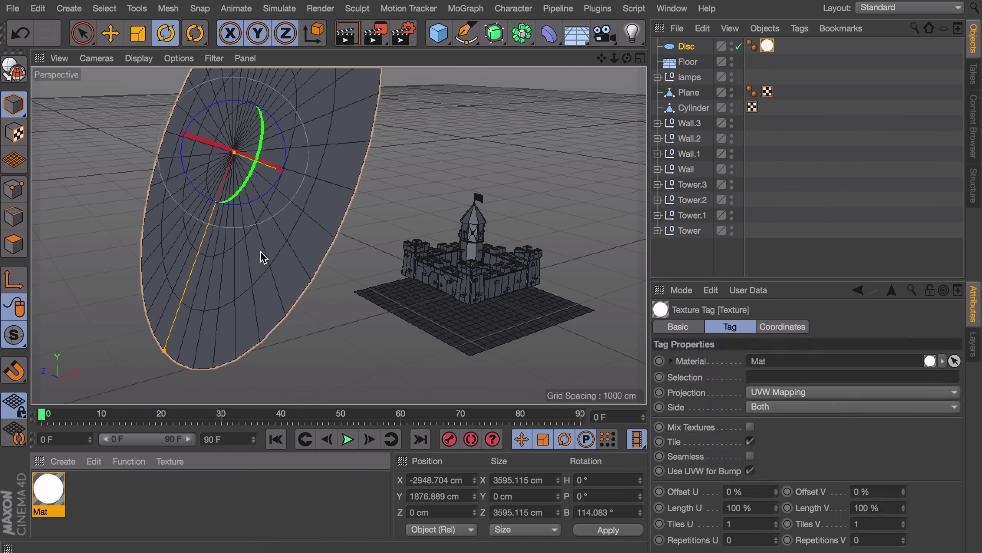
pyautogui.click(758, 247)
# - Add Global Illumination to the render settings with Light Mapping as the secondary method
pyautogui.click(403, 36)
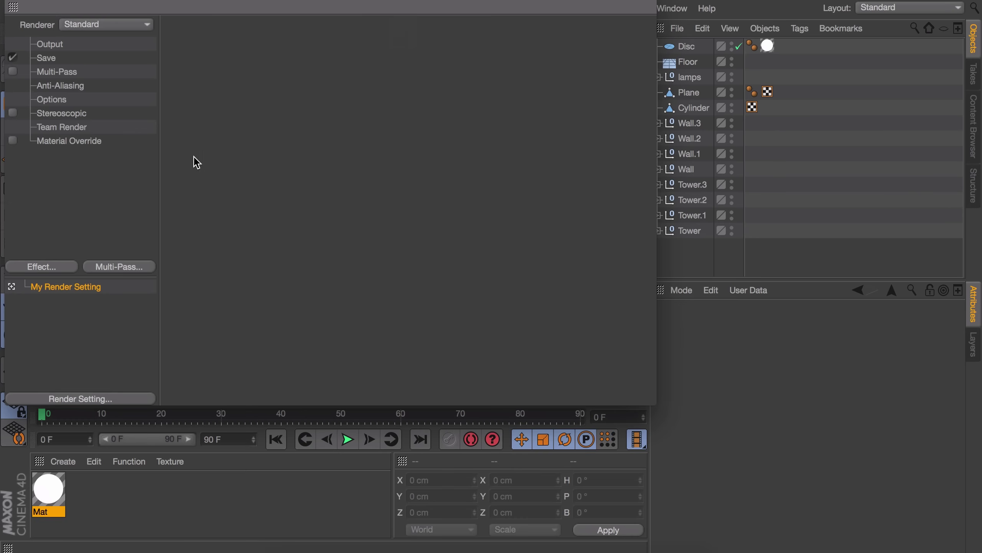
pyautogui.click(56, 271)
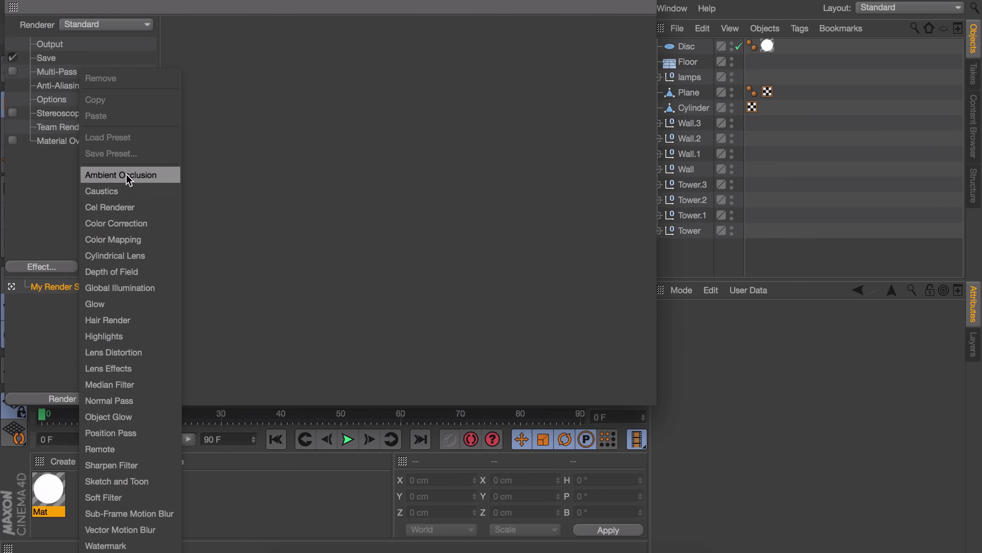
pyautogui.click(136, 288)
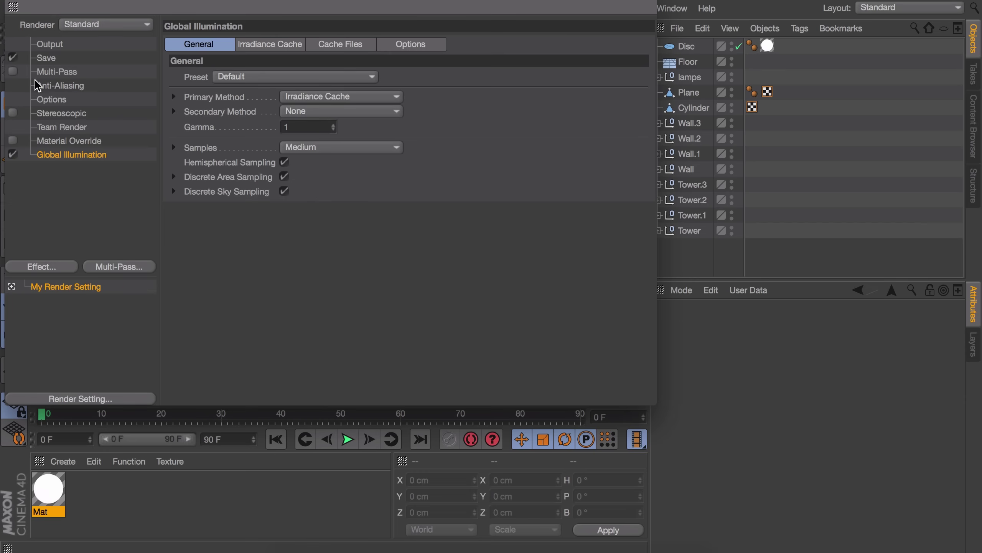
pyautogui.click(304, 112)
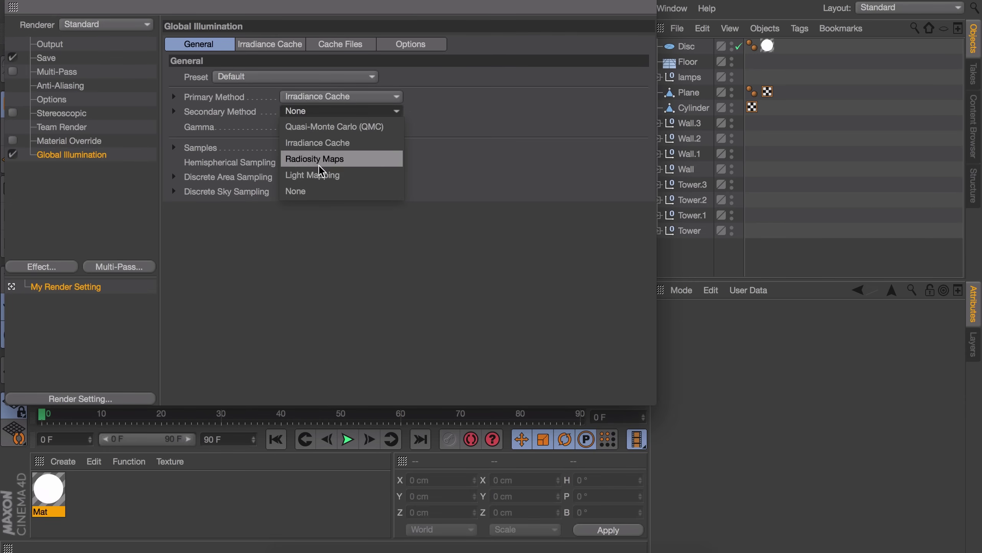
pyautogui.click(323, 178)
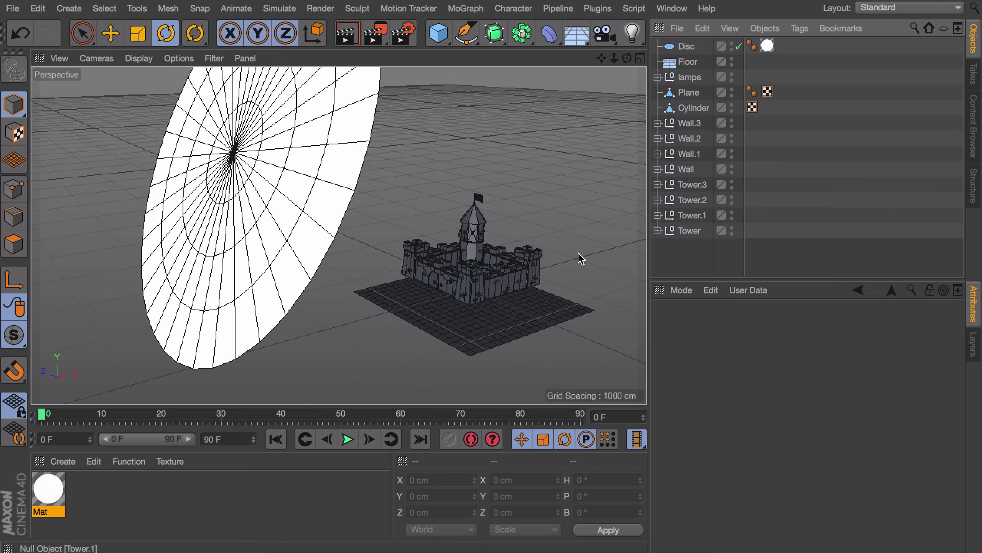
# - Set the project's Default Object Color to 80% Gray and render the castle in the viewport
pyautogui.keyDown('alt'); pyautogui.moveTo(579, 257); pyautogui.dragTo(493, 252); pyautogui.keyUp('alt')
pyautogui.keyDown('alt'); pyautogui.moveTo(493, 252); pyautogui.dragTo(544, 250, button='right'); pyautogui.keyUp('alt')
pyautogui.keyDown('alt'); pyautogui.moveTo(544, 250); pyautogui.dragTo(366, 85); pyautogui.keyUp('alt')
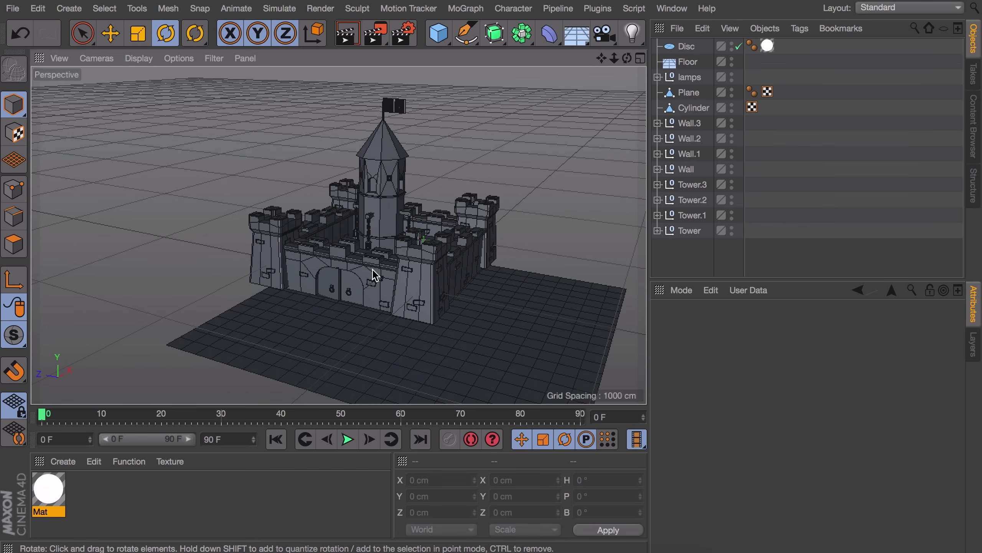
pyautogui.keyDown('alt'); pyautogui.moveTo(376, 275); pyautogui.dragTo(358, 269); pyautogui.keyUp('alt')
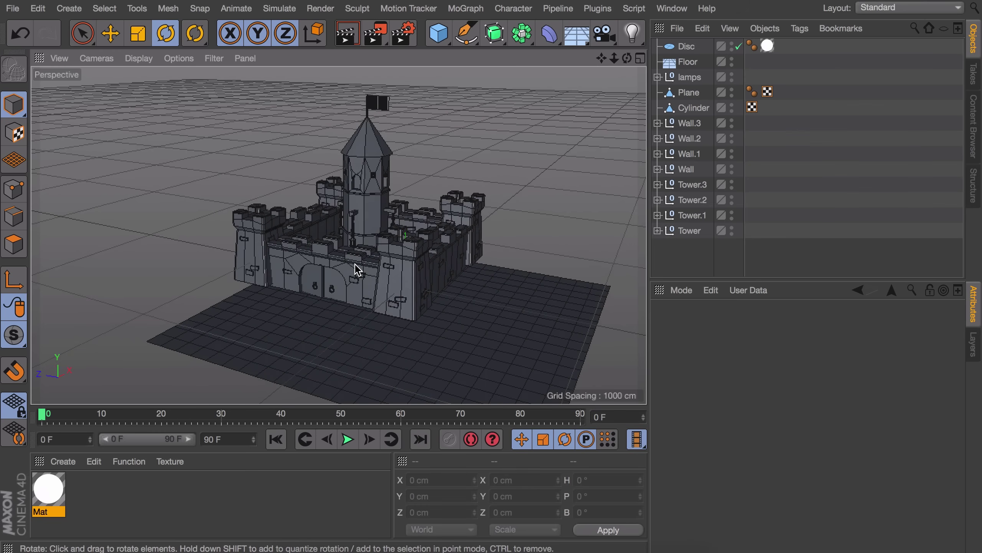
pyautogui.hotkey('ctrl', 'd')
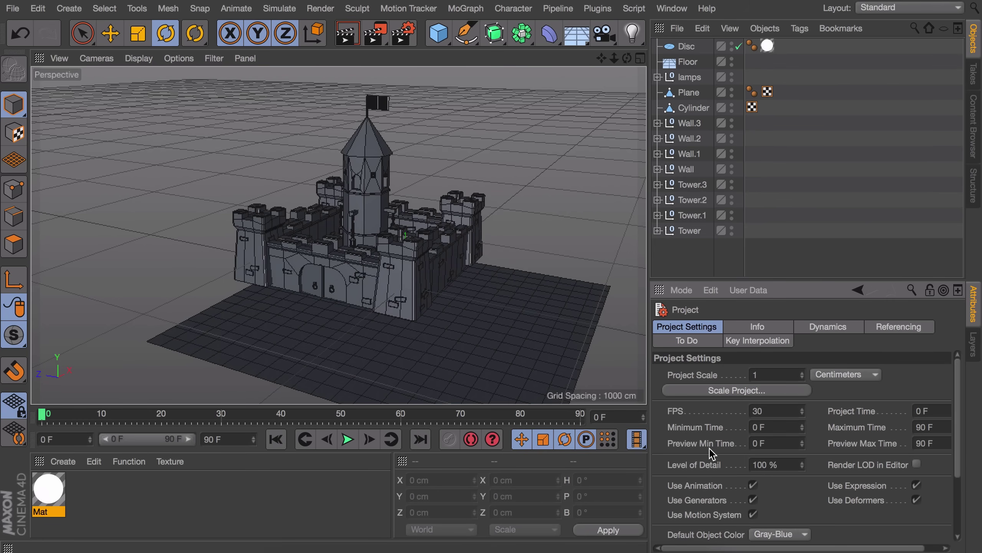
pyautogui.scroll(-2, 711, 453)
pyautogui.scroll(-2, 708, 497)
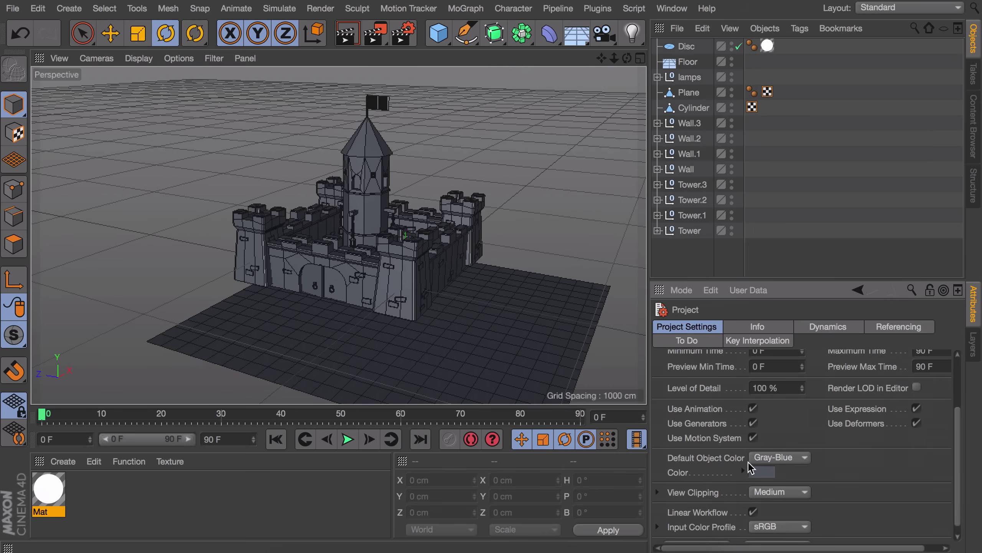
pyautogui.click(760, 459)
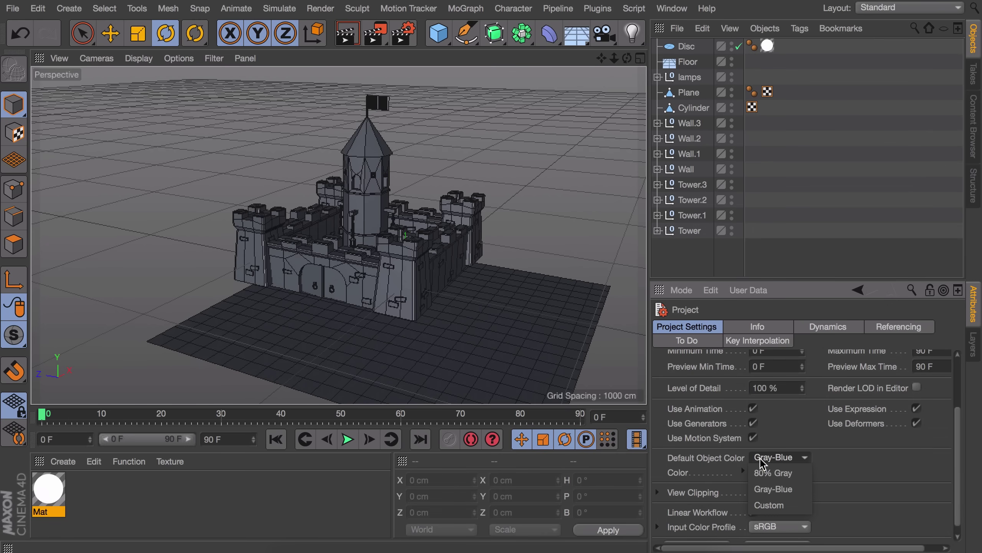
pyautogui.click(774, 472)
pyautogui.scroll(3, 388, 260)
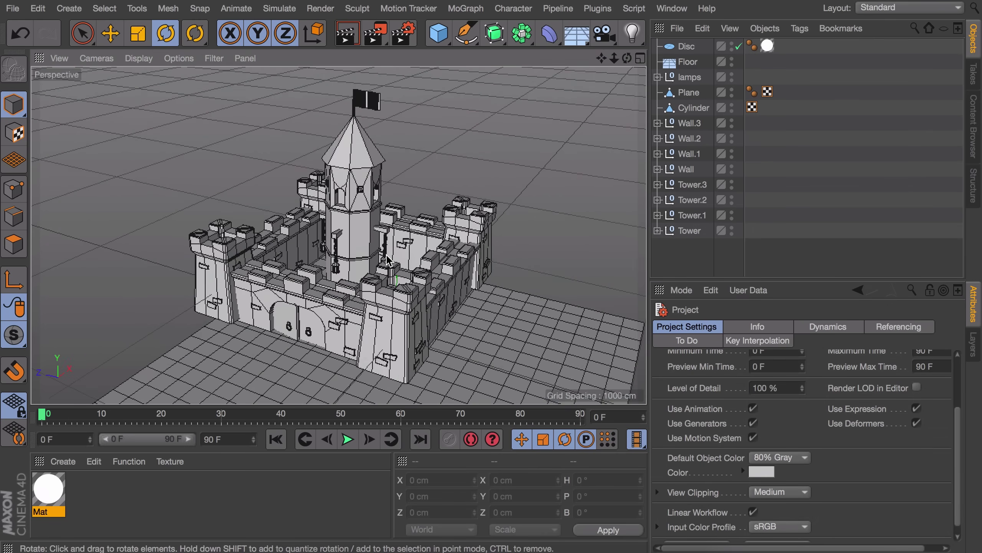
pyautogui.hotkey('ctrl', 'r')
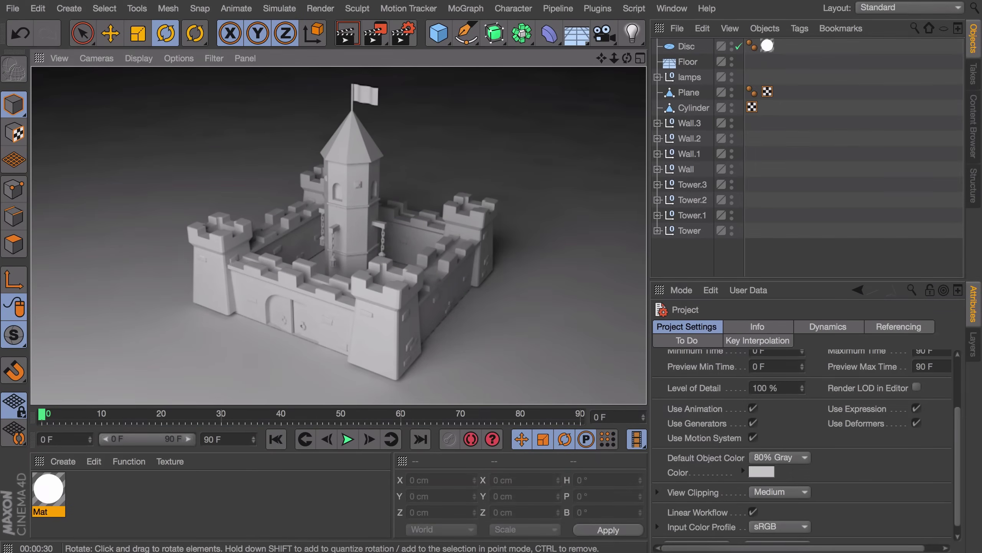
# - Raise the light disc to about X -2622 cm, Y 2608 cm and tilt it to about 140.5° bank
pyautogui.click(684, 46)
pyautogui.keyDown('alt'); pyautogui.moveTo(346, 242); pyautogui.dragTo(274, 199); pyautogui.keyUp('alt')
pyautogui.scroll(-5, 274, 199)
pyautogui.keyDown('alt'); pyautogui.moveTo(281, 213); pyautogui.dragTo(355, 264, button='middle'); pyautogui.keyUp('alt')
pyautogui.press('e')
pyautogui.moveTo(155, 172); pyautogui.dragTo(208, 112)
pyautogui.press('r')
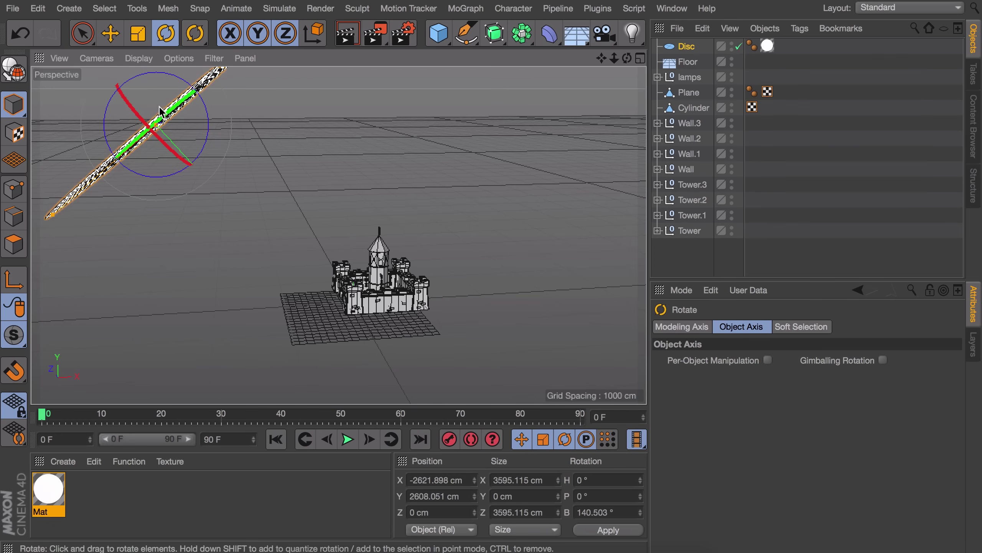
# - Enlarge the light disc to about 8231 cm across and move it to about X -3944 cm, Y 4820 cm
pyautogui.press('e')
pyautogui.moveTo(129, 149); pyautogui.dragTo(153, 130)
pyautogui.keyDown('alt'); pyautogui.moveTo(276, 164); pyautogui.dragTo(229, 158); pyautogui.keyUp('alt')
pyautogui.keyDown('alt'); pyautogui.moveTo(231, 164); pyautogui.dragTo(249, 187, button='middle'); pyautogui.keyUp('alt')
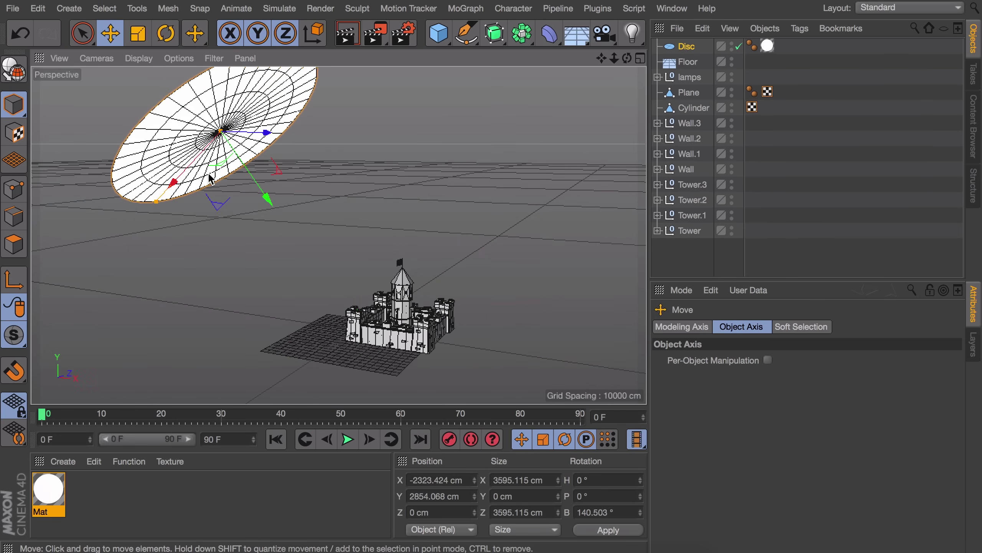
pyautogui.moveTo(154, 203); pyautogui.dragTo(100, 308)
pyautogui.keyDown('alt'); pyautogui.moveTo(220, 269); pyautogui.dragTo(152, 260); pyautogui.keyUp('alt')
pyautogui.moveTo(292, 183); pyautogui.dragTo(437, 186)
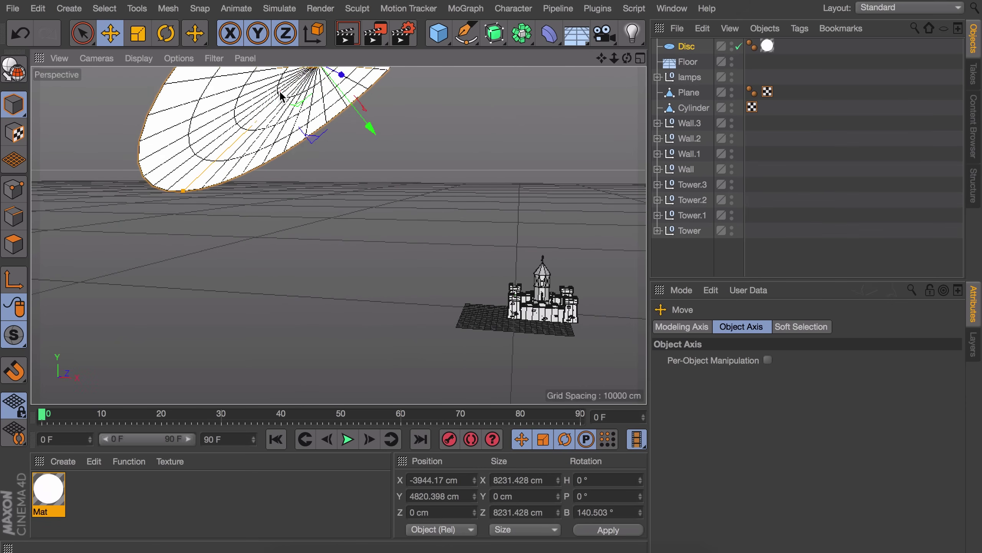
# - Shift the light disc to about X -4374 cm, Y 4467 cm and tilt it to about 132.1° bank
pyautogui.moveTo(279, 91); pyautogui.dragTo(266, 106)
pyautogui.press('r')
pyautogui.moveTo(348, 77); pyautogui.dragTo(348, 93)
pyautogui.keyDown('alt'); pyautogui.moveTo(348, 93); pyautogui.dragTo(646, 135); pyautogui.keyUp('alt')
# - Frame the whole castle from above its gate side, render it in the viewport and clear the selection
pyautogui.scroll(10, 381, 317)
pyautogui.keyDown('alt'); pyautogui.moveTo(386, 279); pyautogui.dragTo(528, 167); pyautogui.keyUp('alt')
pyautogui.press('super+r')
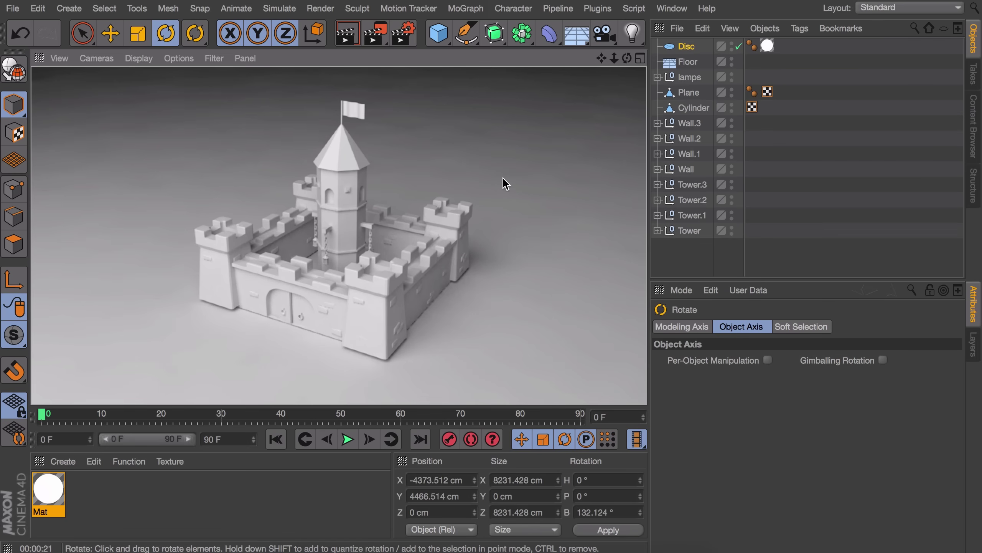
pyautogui.click(825, 77)
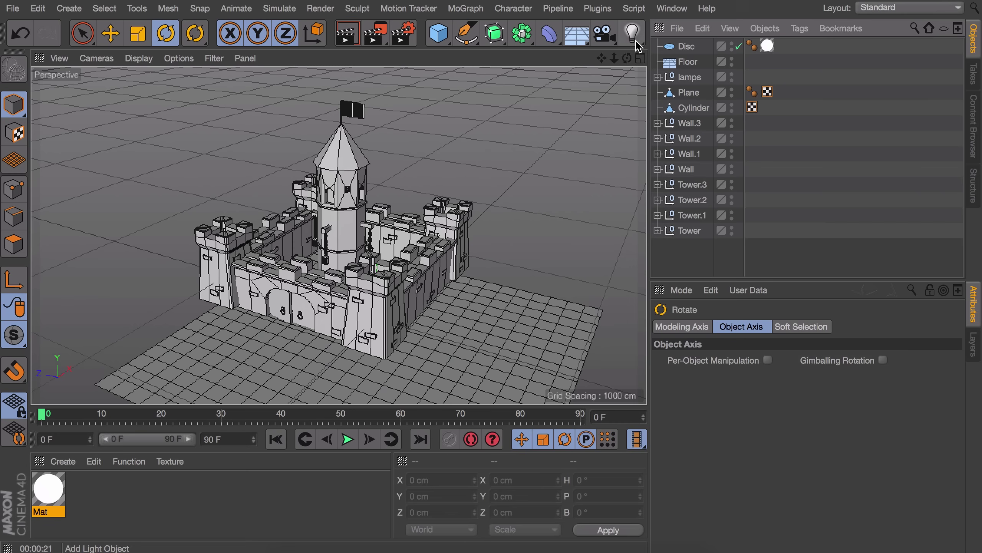
# - Add a camera, look through it, set its focal length to 100 mm and pull it back to frame the castle
pyautogui.click(599, 44)
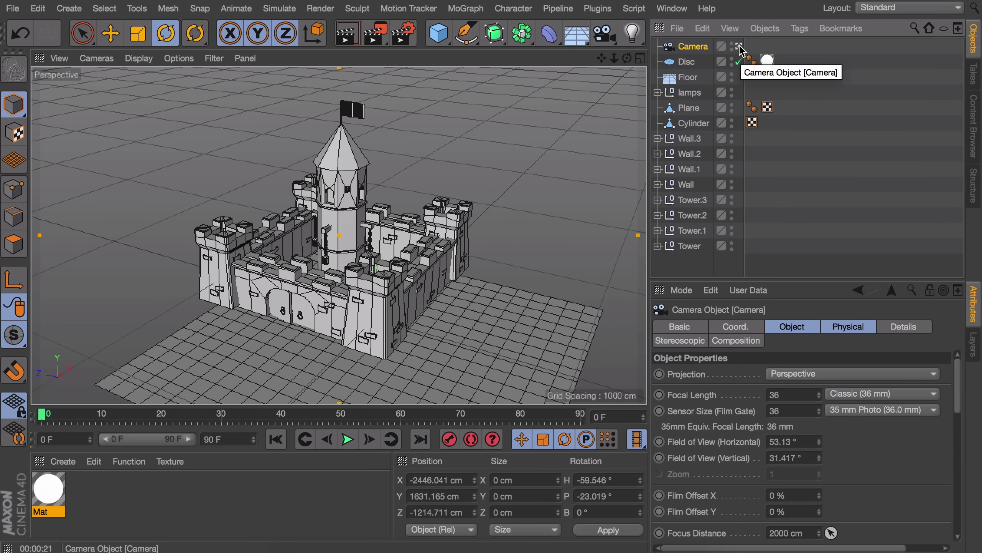
pyautogui.click(793, 395)
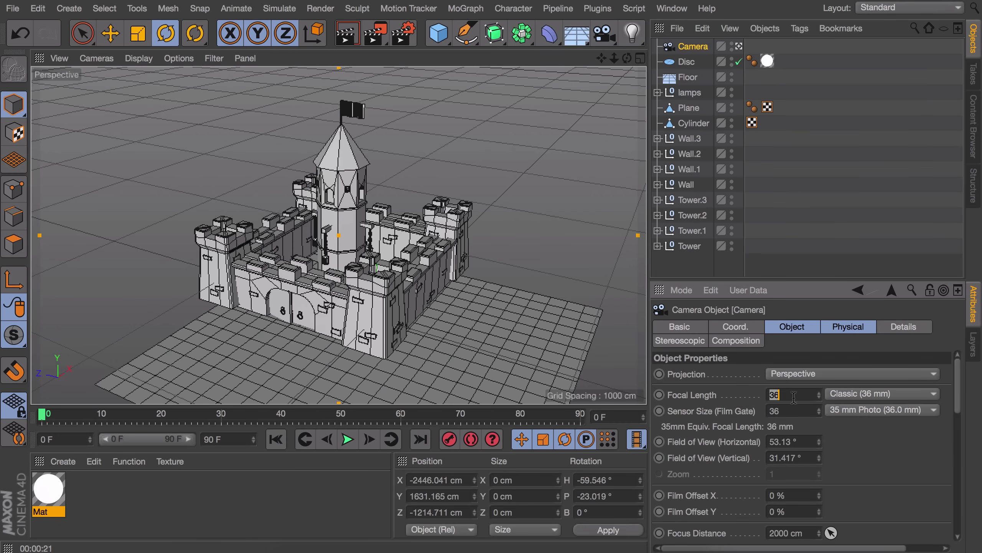
pyautogui.write('100')
pyautogui.press('Return')
pyautogui.keyDown('alt'); pyautogui.moveTo(409, 174); pyautogui.dragTo(388, 211, button='right'); pyautogui.keyUp('alt')
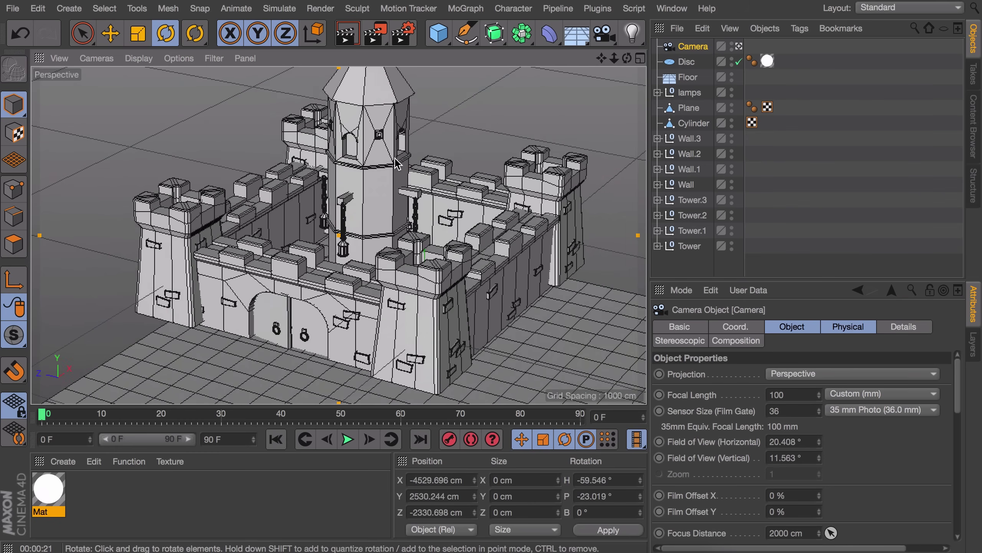
pyautogui.keyDown('alt'); pyautogui.moveTo(391, 185); pyautogui.dragTo(345, 219, button='middle'); pyautogui.keyUp('alt')
pyautogui.keyDown('alt'); pyautogui.moveTo(350, 200); pyautogui.dragTo(346, 237, button='right'); pyautogui.keyUp('alt')
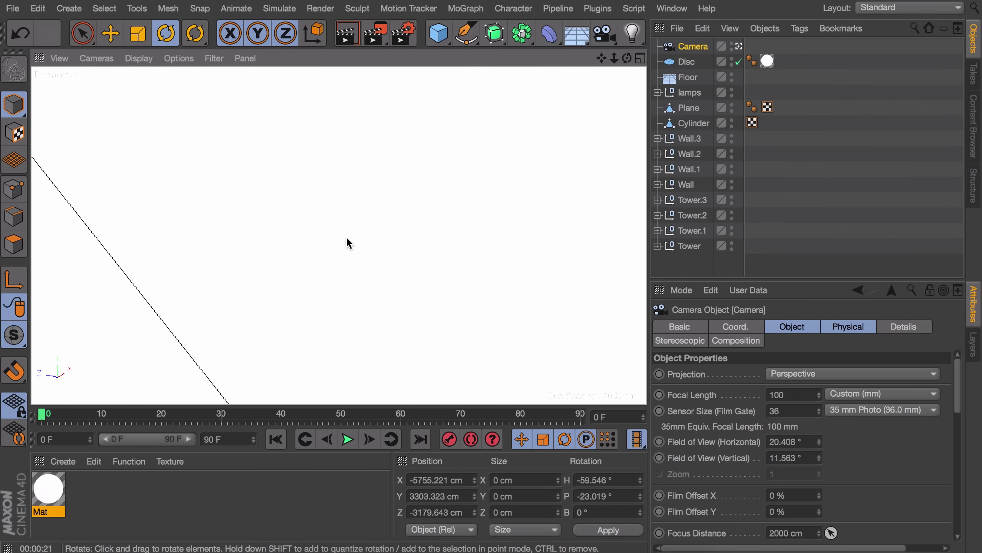
# - Add a Compositing tag to the disc with Seen by Camera off, and hide the disc in the editor
pyautogui.rightClick(680, 63)
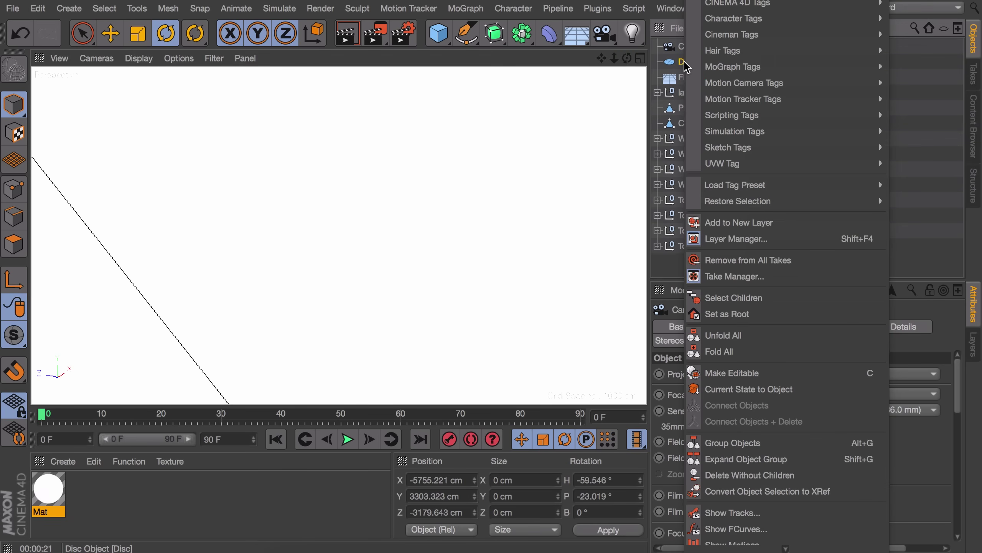
pyautogui.moveTo(717, 10)
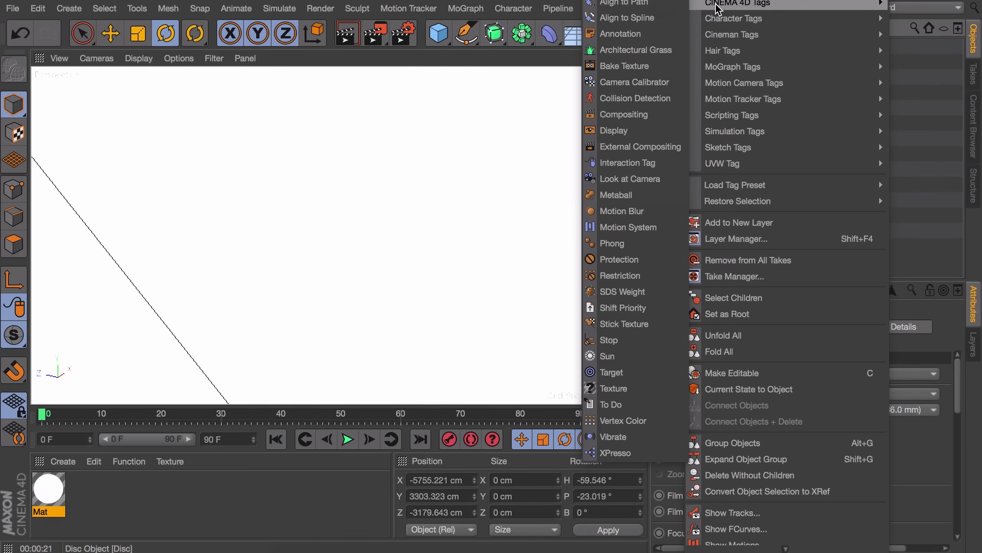
pyautogui.click(624, 116)
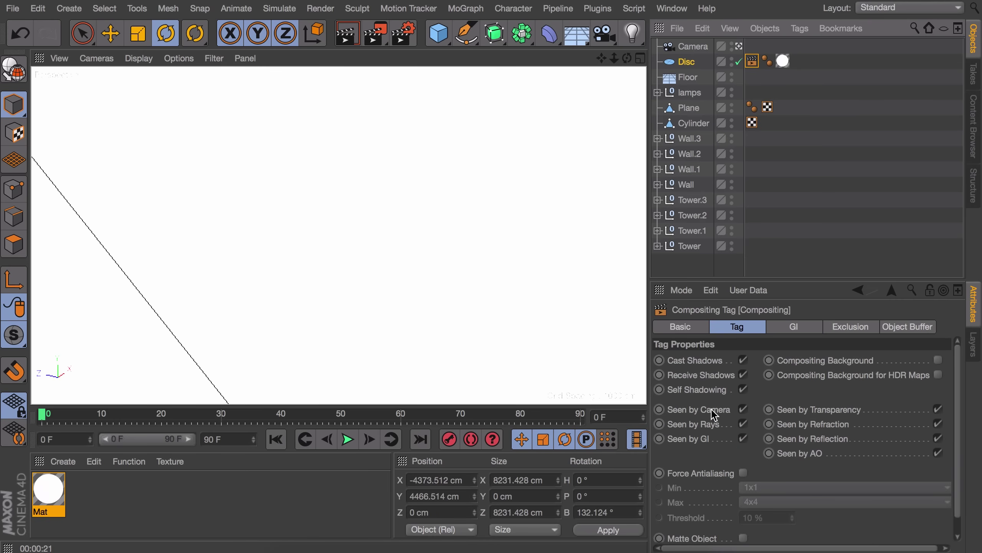
pyautogui.click(743, 409)
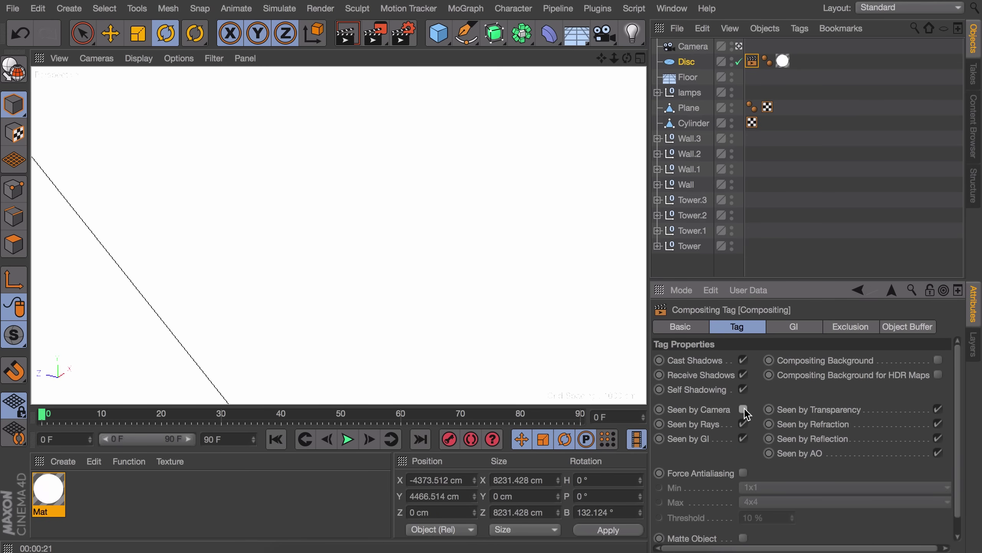
pyautogui.click(839, 134)
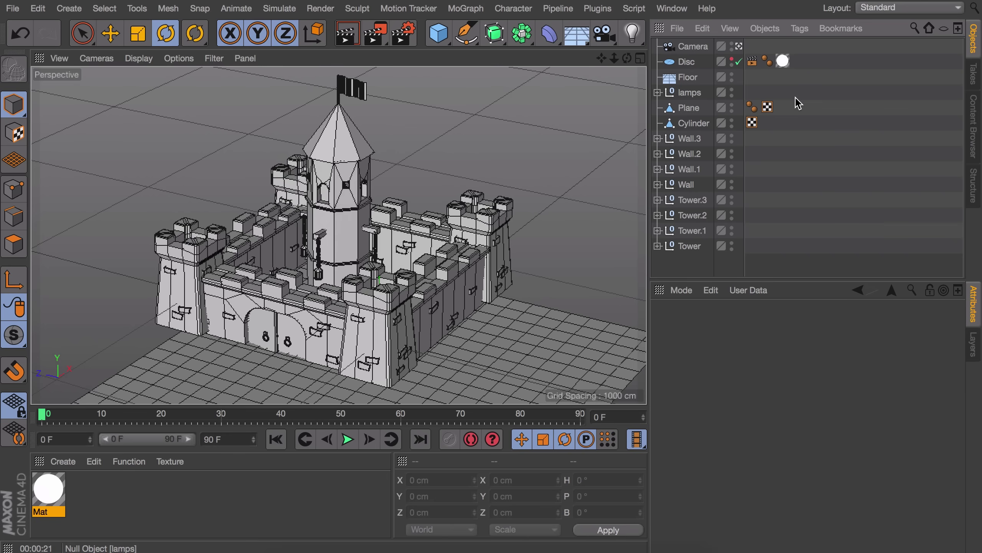
# - Set the camera's focal length to 120 mm and reframe the whole castle, flag included
pyautogui.click(693, 46)
pyautogui.scroll(1, 539, 177)
pyautogui.keyDown('alt'); pyautogui.moveTo(540, 178); pyautogui.dragTo(539, 186, button='middle'); pyautogui.keyUp('alt')
pyautogui.doubleClick(794, 396)
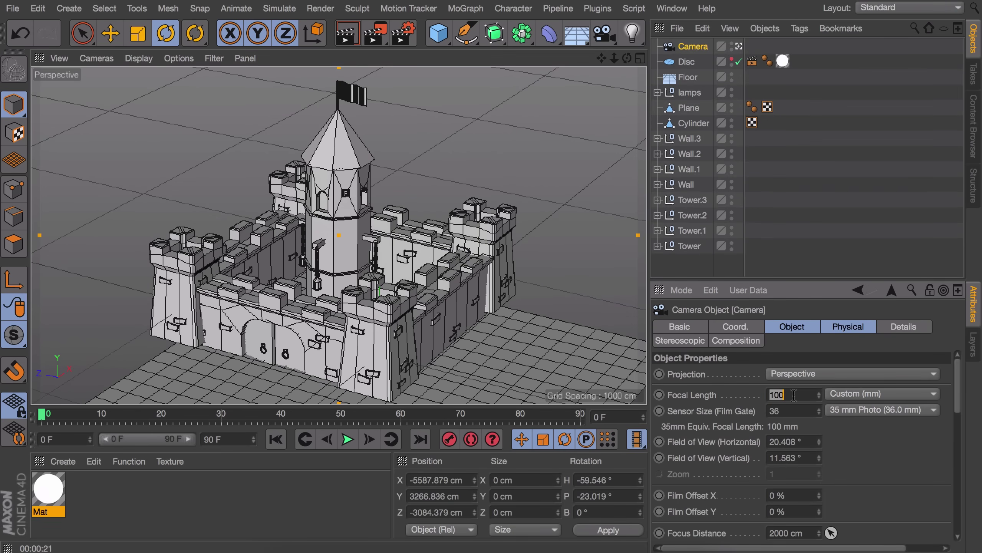
pyautogui.write('120')
pyautogui.press('Return')
pyautogui.scroll(-4, 449, 193)
pyautogui.scroll(2, 448, 201)
pyautogui.scroll(-1, 448, 201)
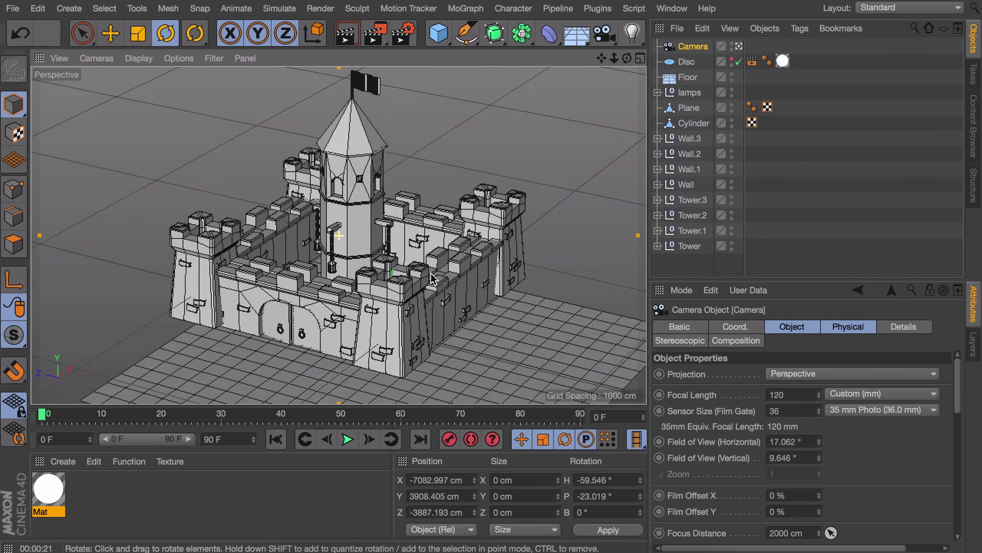
pyautogui.keyDown('alt'); pyautogui.moveTo(448, 201); pyautogui.dragTo(447, 211, button='middle'); pyautogui.keyUp('alt')
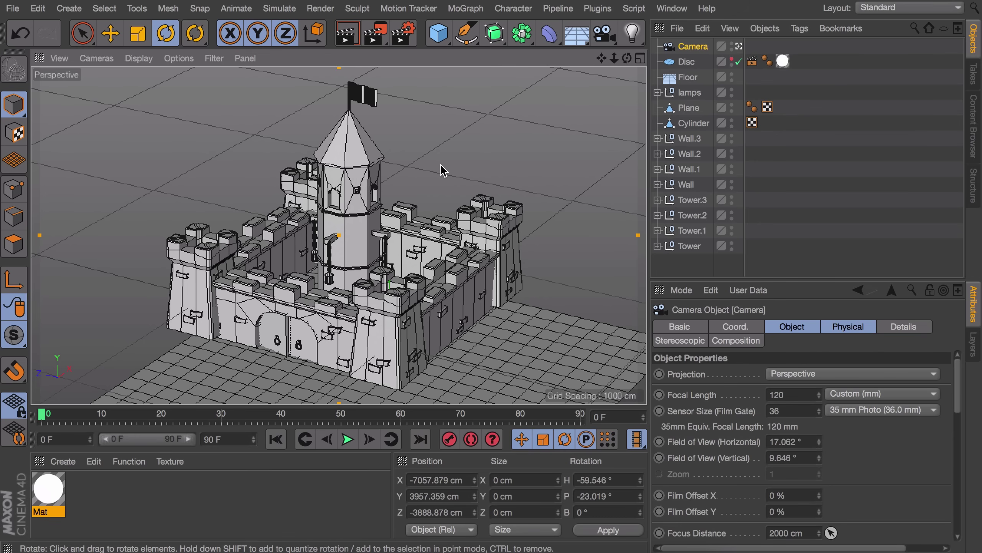
# - Delete the Floor object and add a plane scaled up to about 6484 cm square as the ground
pyautogui.click(261, 359)
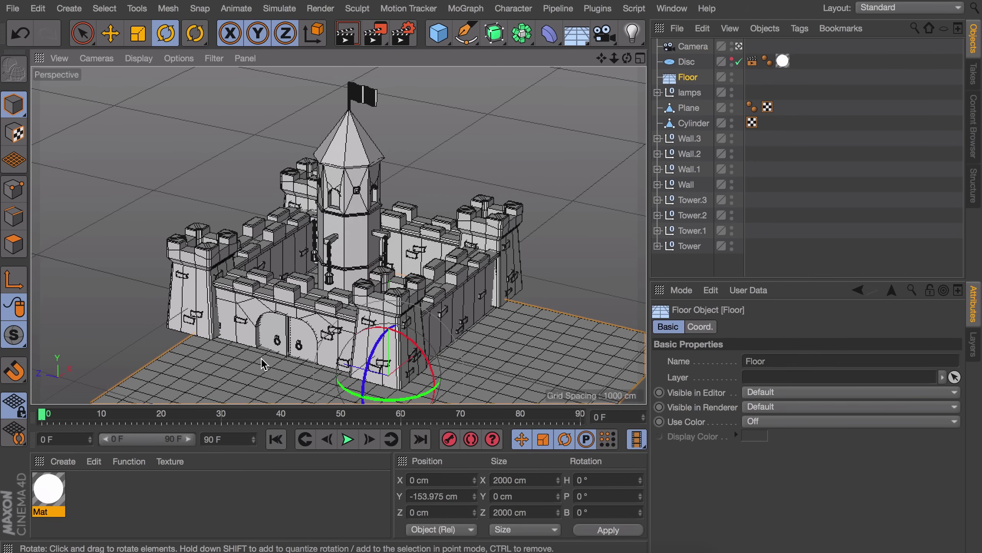
pyautogui.press('Delete')
pyautogui.moveTo(438, 34); pyautogui.dragTo(555, 83)
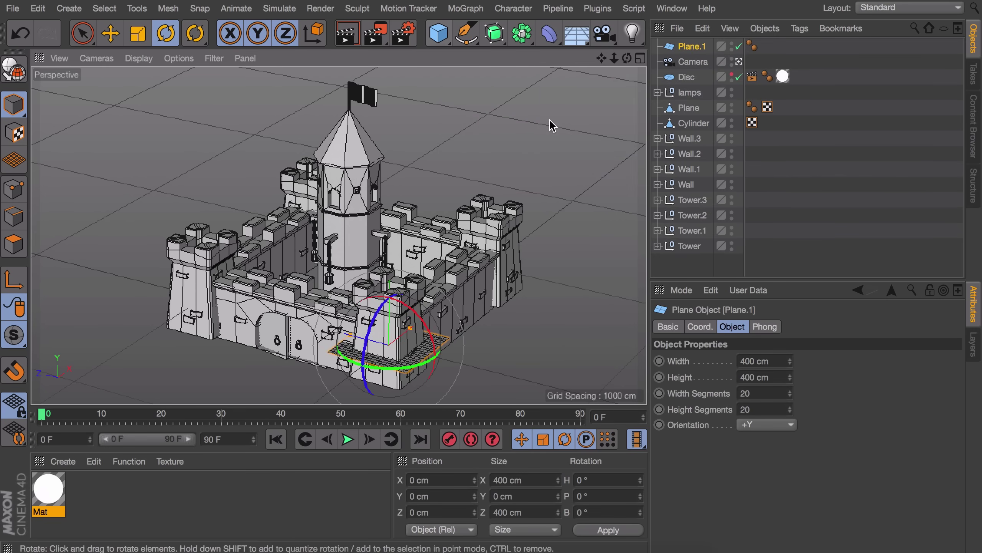
pyautogui.press('t')
pyautogui.moveTo(485, 312); pyautogui.dragTo(724, 310)
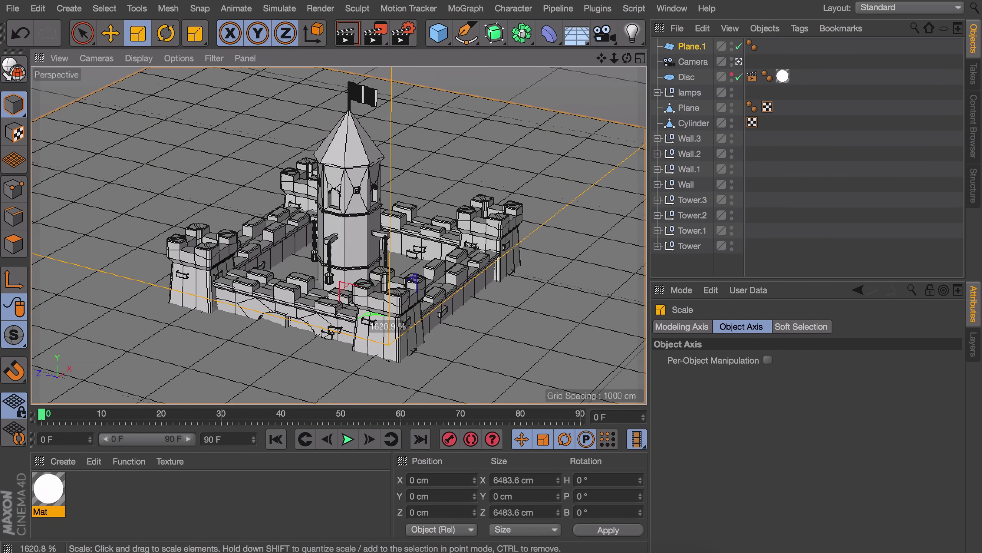
# - Move the ground plane to about X 1216 cm, Z 453 cm so it extends behind the castle
pyautogui.press('e')
pyautogui.moveTo(391, 278); pyautogui.dragTo(461, 202)
pyautogui.moveTo(368, 220); pyautogui.dragTo(355, 218)
# - Set the ground plane's width and height segments to 30
pyautogui.click(697, 47)
pyautogui.doubleClick(758, 399)
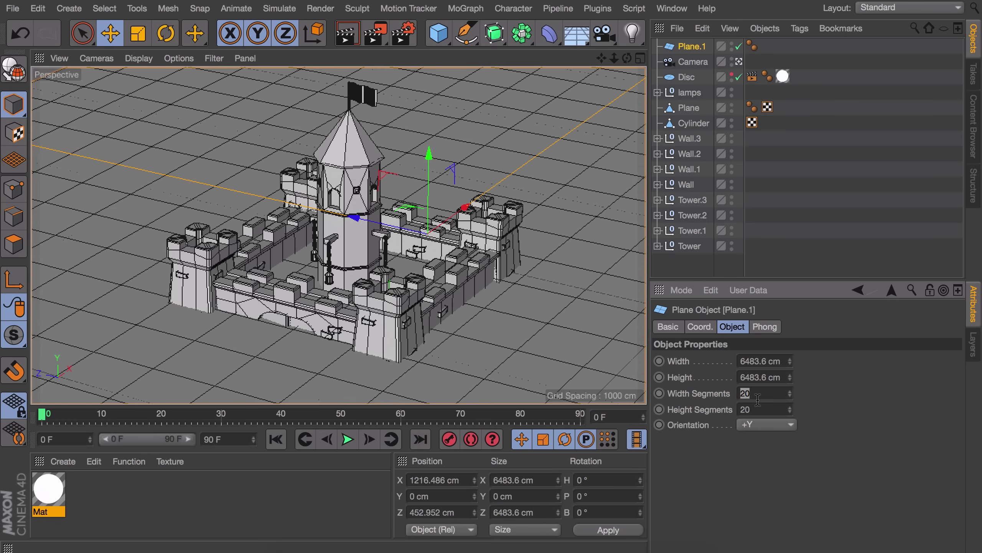
pyautogui.write('30')
pyautogui.press('Tab')
pyautogui.write('30')
pyautogui.press('Return')
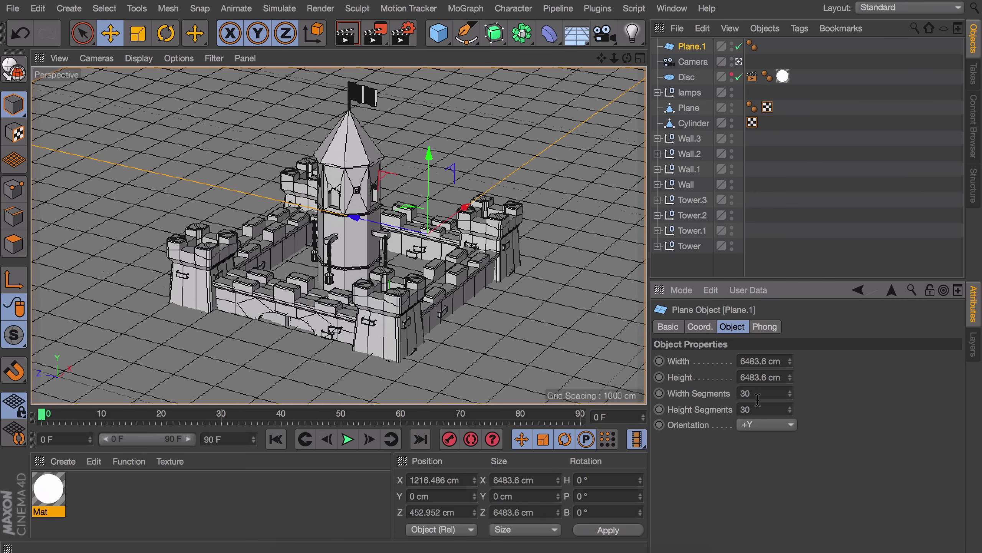
# - Increase the ground plane's width and height segments to 40 each
pyautogui.write('40')
pyautogui.press('Tab')
pyautogui.hotkey('shift', 'Tab')
pyautogui.hotkey('shift', 'Tab')
pyautogui.write('40')
pyautogui.press('Return')
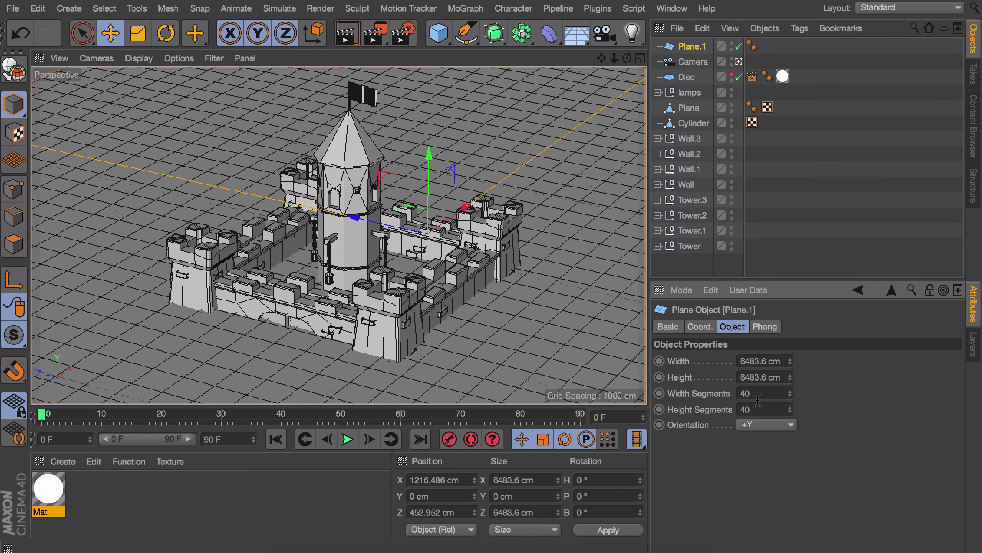
# - Make the ground plane editable and switch to polygon mode
pyautogui.click(692, 47)
pyautogui.press('c')
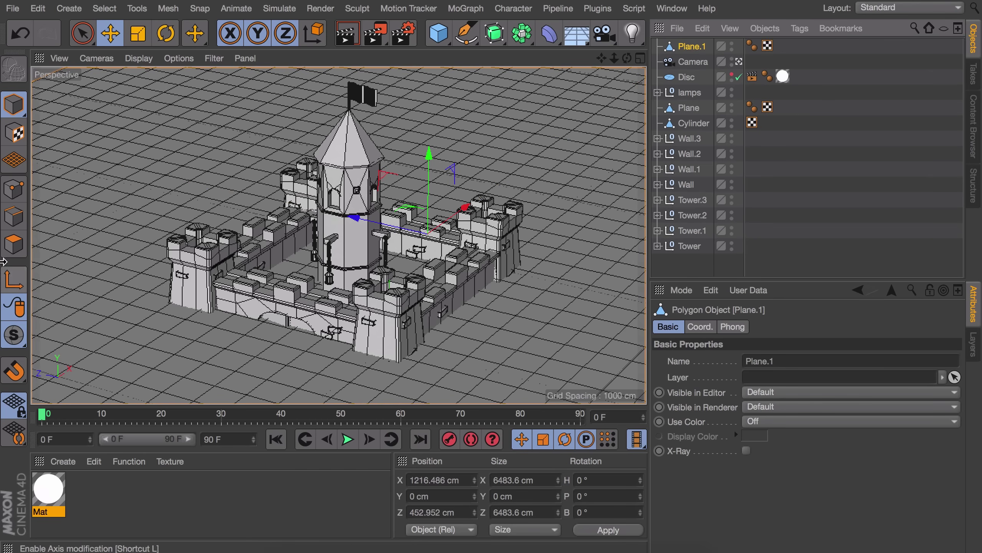
pyautogui.click(14, 243)
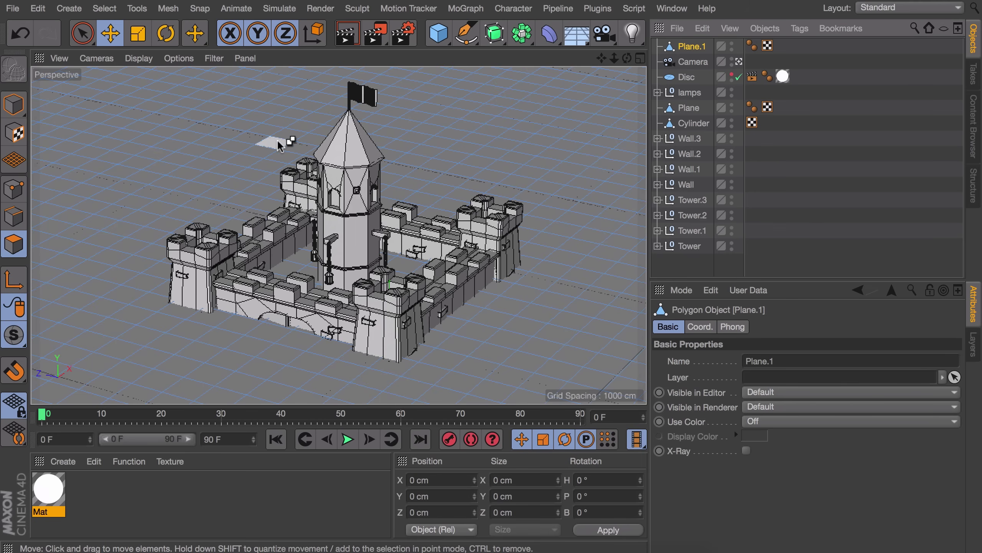
# - Triangulate all polygons of the ground object Plane.1
pyautogui.hotkey('ctrl', 'a')
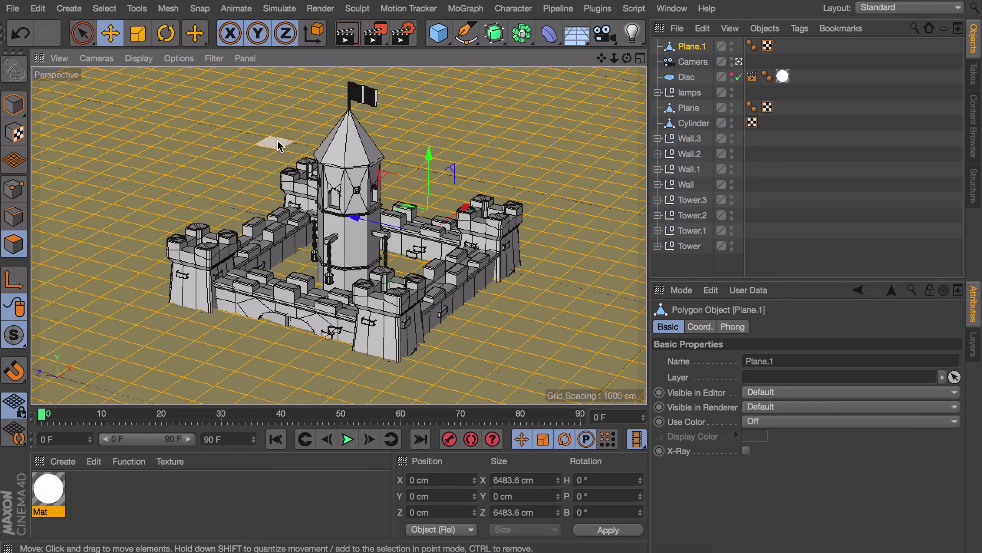
pyautogui.rightClick(279, 146)
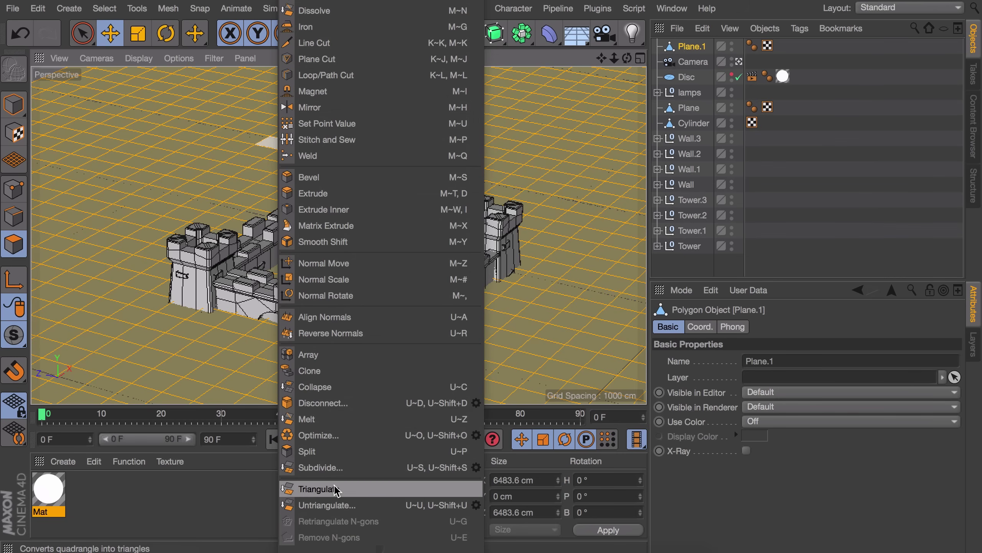
pyautogui.click(348, 490)
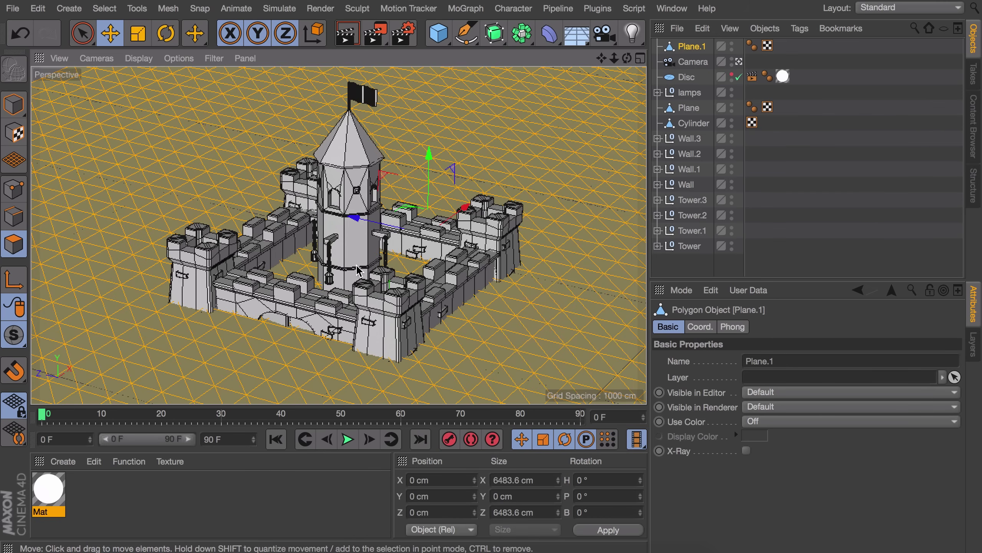
pyautogui.click(790, 206)
# - Add a Displacer deformer and make it a child of Plane.1
pyautogui.click(692, 48)
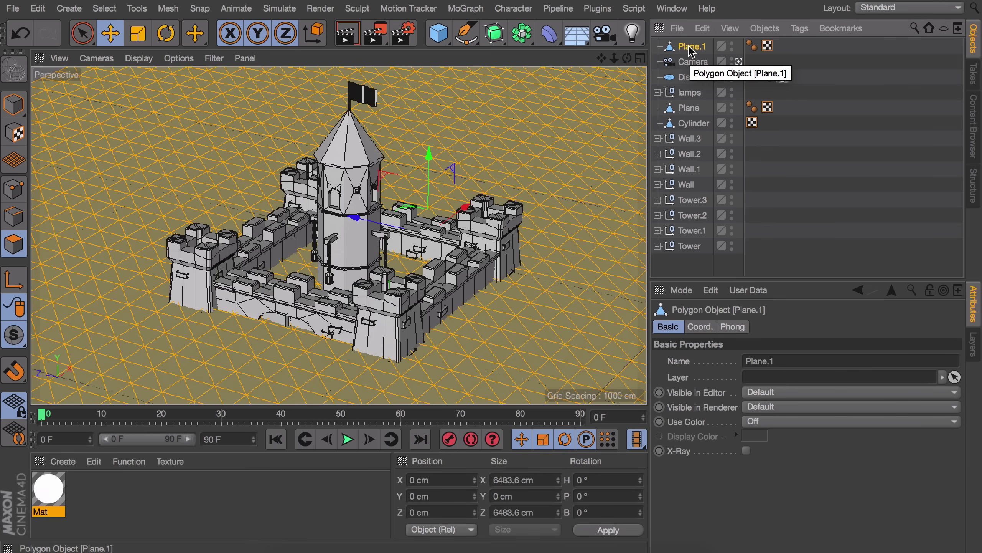
pyautogui.click(554, 39)
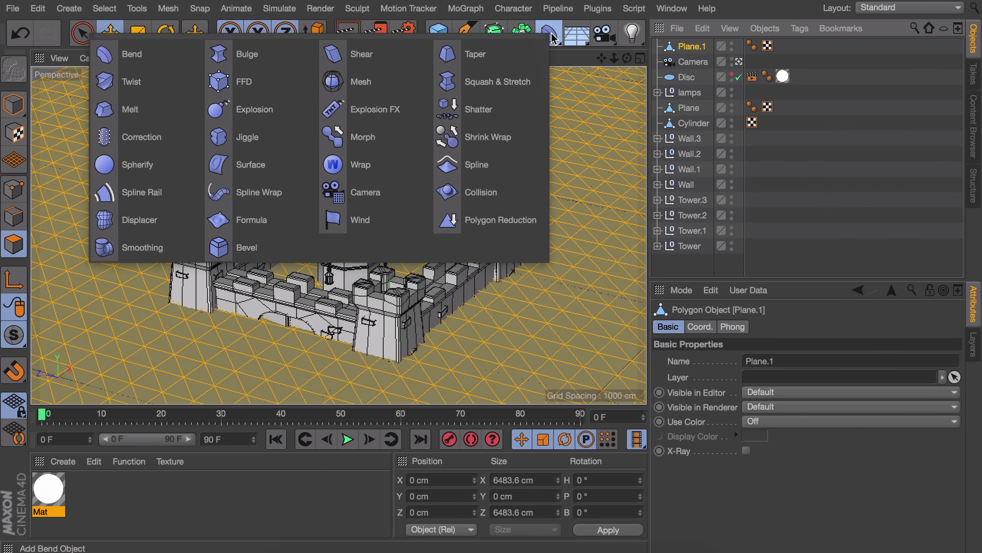
pyautogui.click(145, 221)
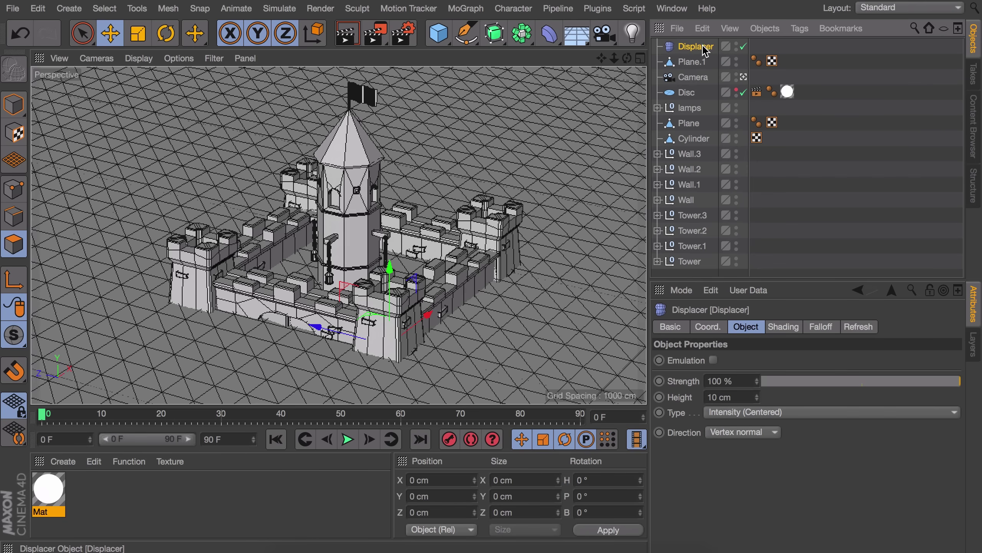
pyautogui.moveTo(702, 50); pyautogui.dragTo(700, 62)
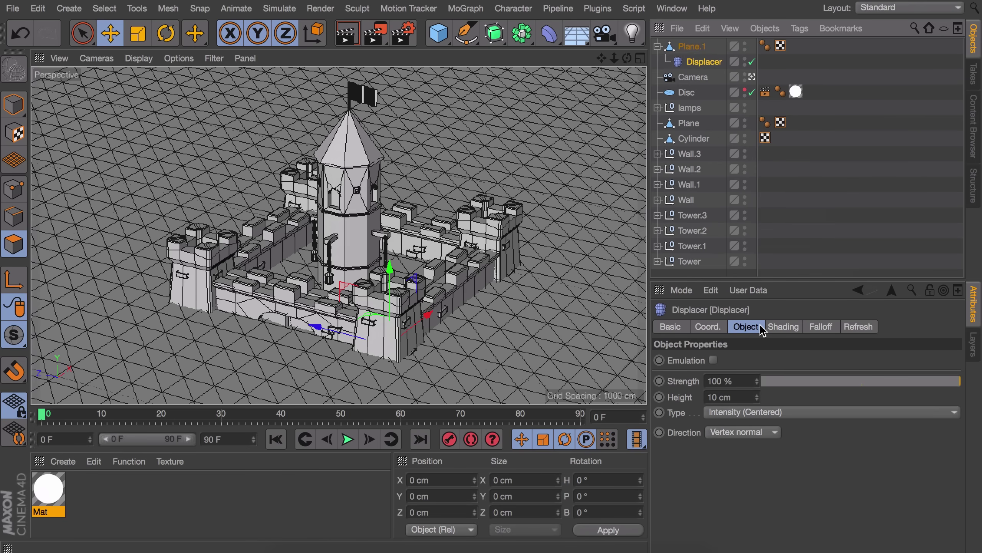
# - Assign a Noise shader to the Displacer's shading
pyautogui.click(773, 328)
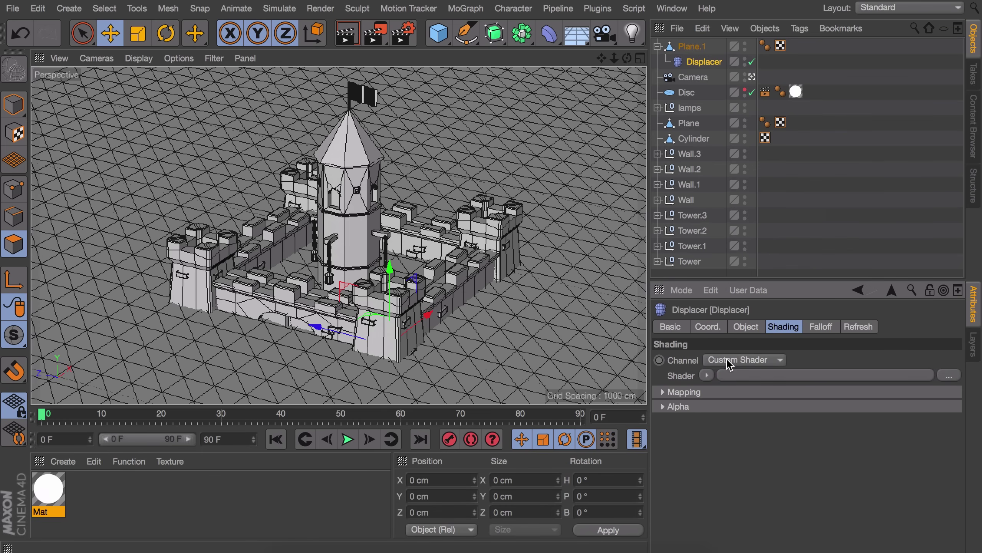
pyautogui.click(706, 375)
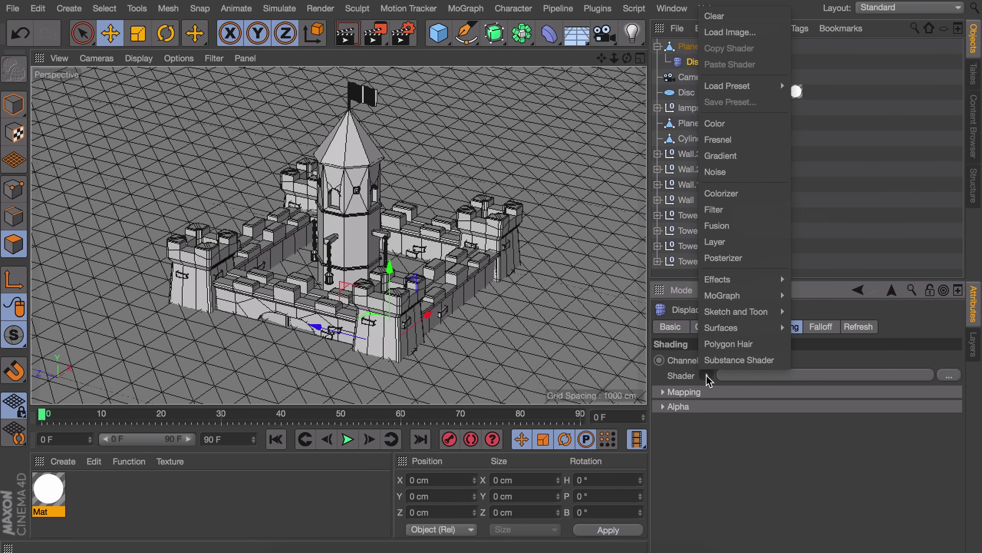
pyautogui.click(716, 173)
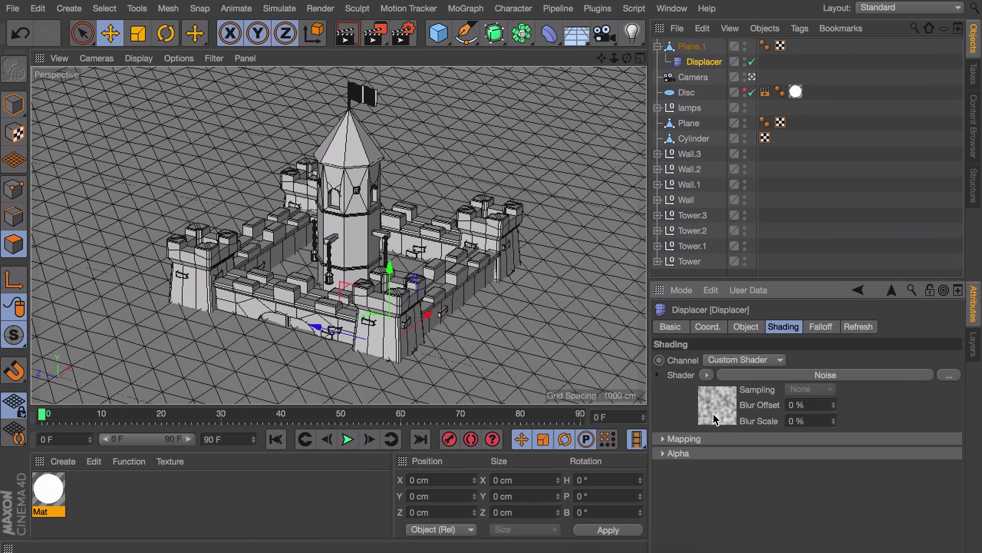
# - Reduce the Displacer's height to about 16 cm after trying stronger ground displacement
pyautogui.click(746, 326)
pyautogui.moveTo(756, 398)
pyautogui.mouseDown()
pyautogui.moveTo(757, 371)
pyautogui.moveTo(757, 397)
pyautogui.mouseUp()
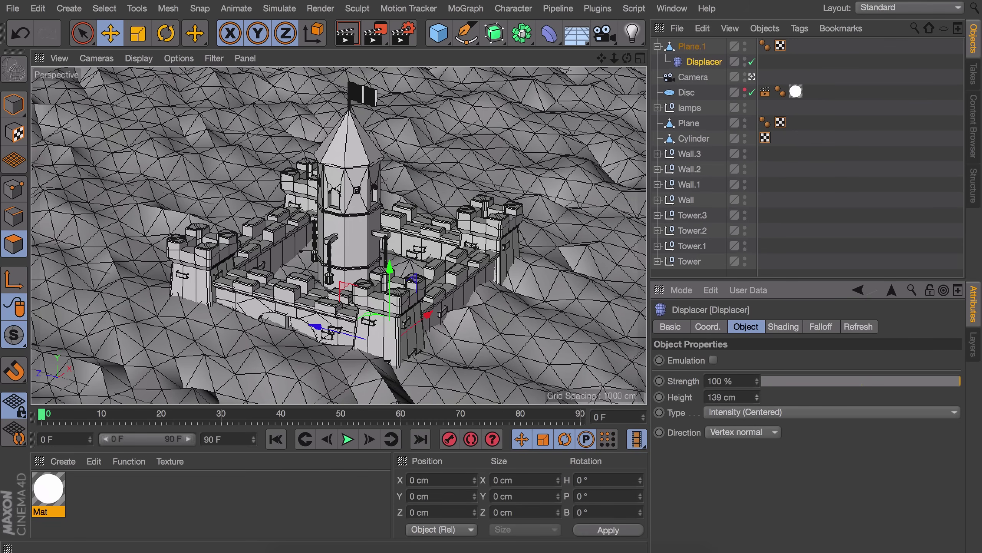
pyautogui.moveTo(756, 397); pyautogui.dragTo(757, 417)
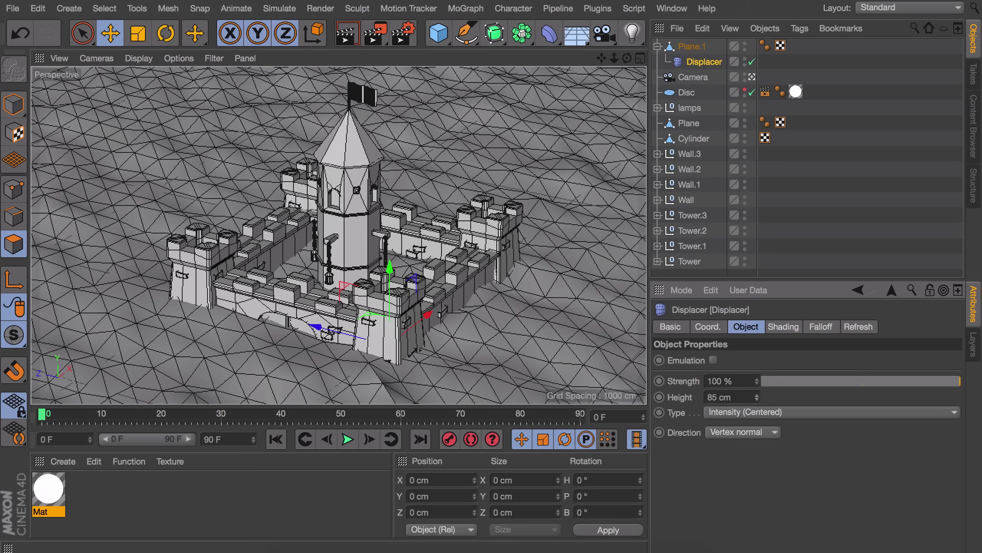
pyautogui.moveTo(757, 397); pyautogui.dragTo(756, 416)
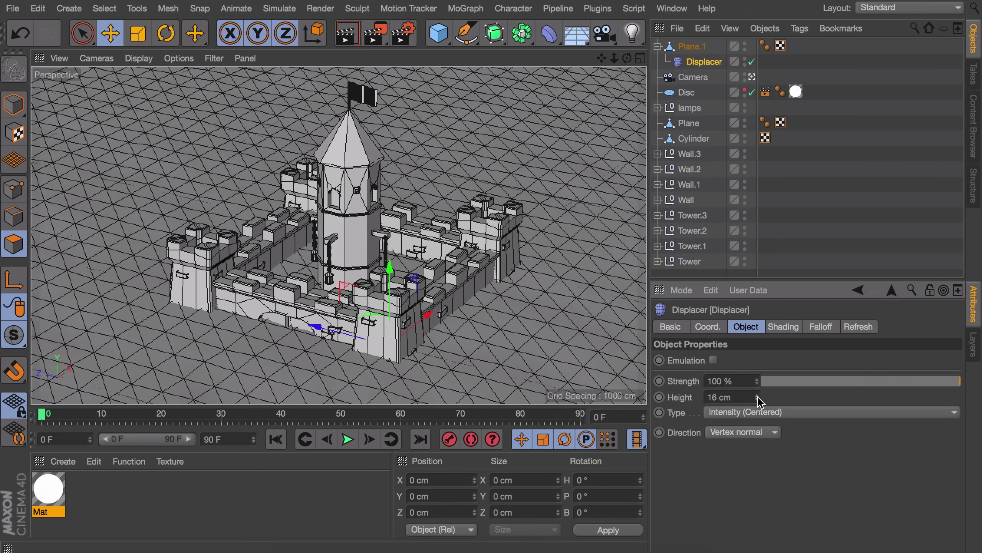
# - Delete the Phong tag from Plane.1 to give the ground a faceted look
pyautogui.click(765, 46)
pyautogui.press('Delete')
pyautogui.click(704, 62)
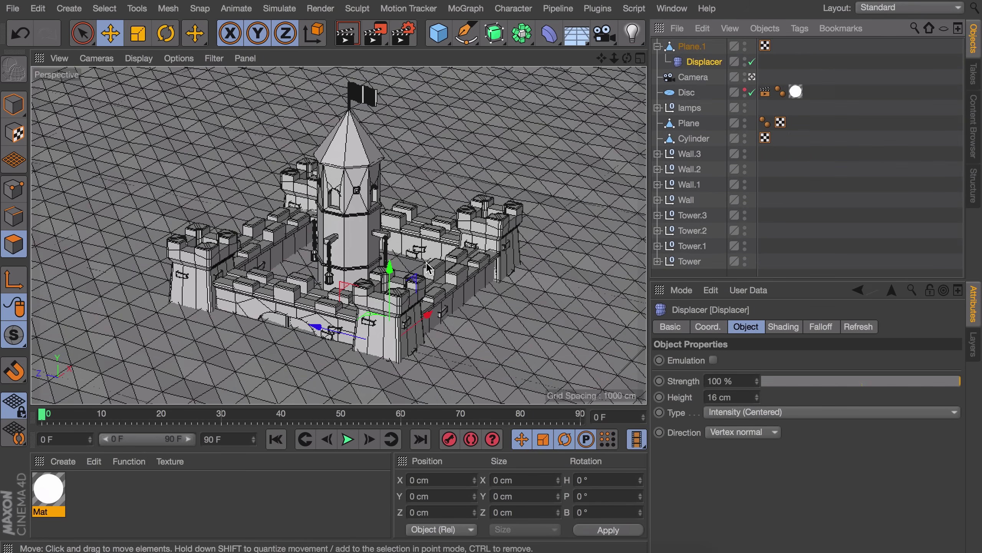
# - Leave the scene camera and lower Plane.1 as a whole object to the castle's base, at about -130 cm in Y
pyautogui.click(692, 47)
pyautogui.click(14, 105)
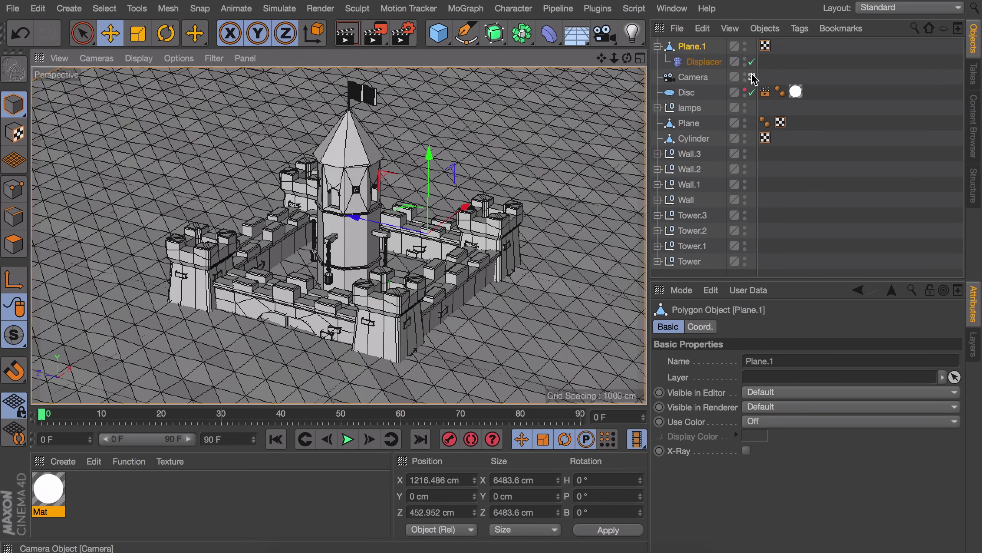
pyautogui.click(752, 77)
pyautogui.keyDown('alt'); pyautogui.moveTo(399, 259); pyautogui.dragTo(336, 234, button='right'); pyautogui.keyUp('alt')
pyautogui.keyDown('alt'); pyautogui.moveTo(336, 229); pyautogui.dragTo(390, 155); pyautogui.keyUp('alt')
pyautogui.moveTo(467, 102); pyautogui.dragTo(467, 133)
pyautogui.keyDown('alt'); pyautogui.moveTo(323, 242); pyautogui.dragTo(424, 228); pyautogui.keyUp('alt')
pyautogui.keyDown('alt'); pyautogui.moveTo(198, 229); pyautogui.dragTo(361, 202, button='middle'); pyautogui.keyUp('alt')
pyautogui.keyDown('alt'); pyautogui.moveTo(361, 202); pyautogui.dragTo(359, 213); pyautogui.keyUp('alt')
pyautogui.keyDown('alt'); pyautogui.moveTo(359, 213); pyautogui.dragTo(381, 205, button='right'); pyautogui.keyUp('alt')
pyautogui.moveTo(359, 134); pyautogui.dragTo(360, 134)
pyautogui.keyDown('alt'); pyautogui.moveTo(360, 193); pyautogui.dragTo(325, 217, button='right'); pyautogui.keyUp('alt')
pyautogui.keyDown('alt'); pyautogui.moveTo(338, 235); pyautogui.dragTo(355, 188); pyautogui.keyUp('alt')
pyautogui.keyDown('alt'); pyautogui.moveTo(310, 201); pyautogui.dragTo(334, 193, button='right'); pyautogui.keyUp('alt')
pyautogui.keyDown('alt'); pyautogui.moveTo(333, 193); pyautogui.dragTo(340, 240); pyautogui.keyUp('alt')
pyautogui.keyDown('alt'); pyautogui.moveTo(344, 140); pyautogui.dragTo(333, 243, button='middle'); pyautogui.keyUp('alt')
pyautogui.keyDown('alt'); pyautogui.moveTo(265, 229); pyautogui.dragTo(333, 197); pyautogui.keyUp('alt')
pyautogui.keyDown('alt'); pyautogui.moveTo(332, 197); pyautogui.dragTo(280, 234, button='right'); pyautogui.keyUp('alt')
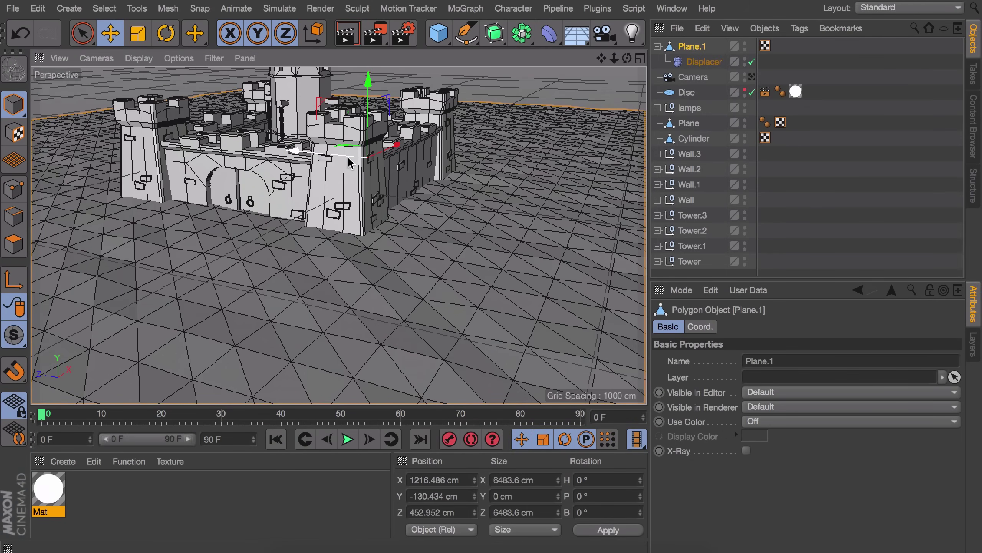
# - Set the Displacer's falloff shape to Sphere
pyautogui.click(687, 62)
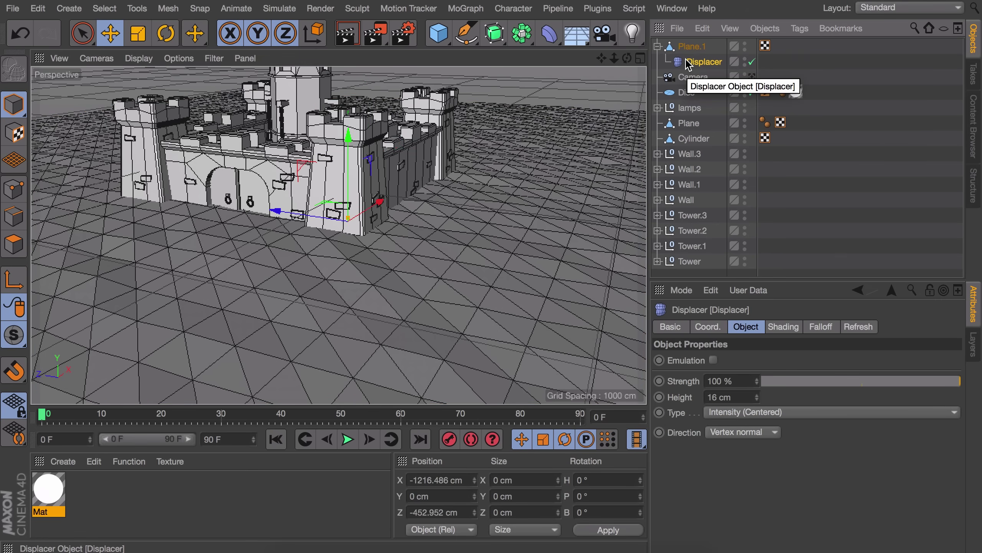
pyautogui.click(832, 327)
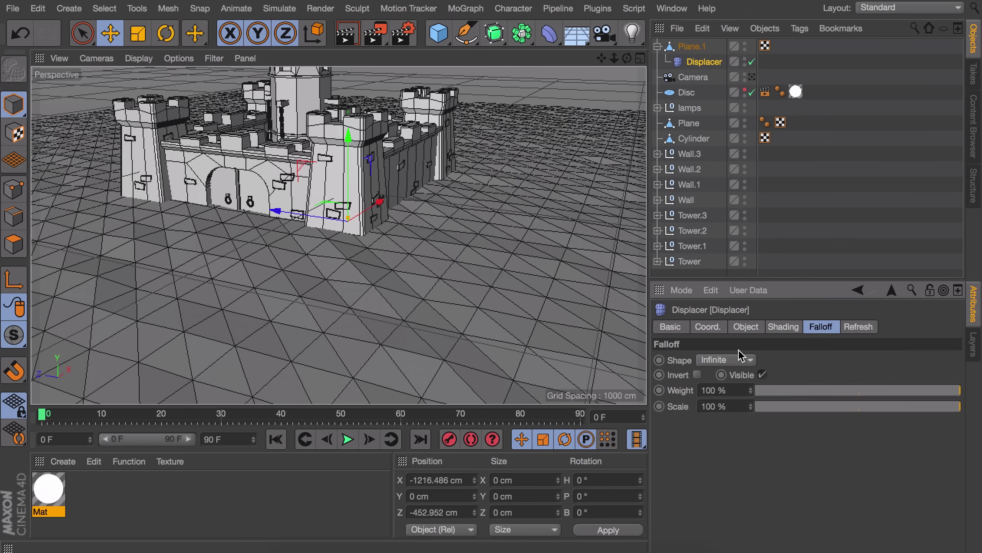
pyautogui.click(727, 360)
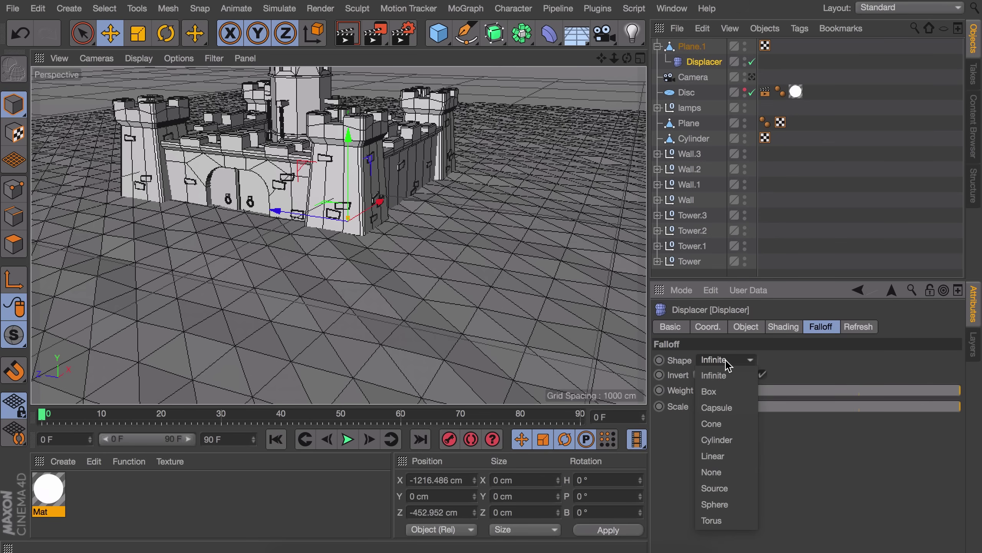
pyautogui.click(715, 504)
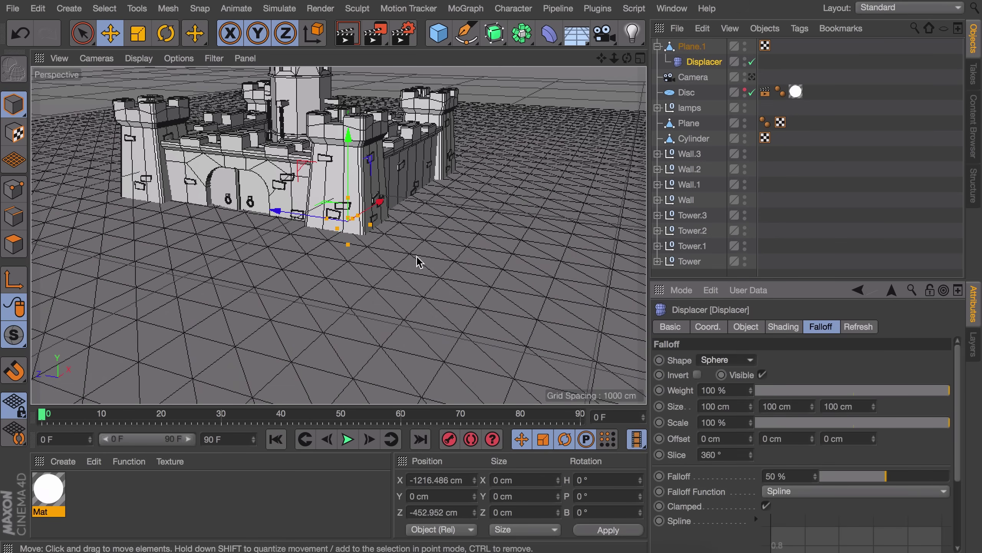
# - Move the Displacer to the castle's centre, at about X -714 cm and Z 45 cm
pyautogui.scroll(5, 355, 204)
pyautogui.keyDown('alt'); pyautogui.moveTo(355, 205); pyautogui.dragTo(343, 241); pyautogui.keyUp('alt')
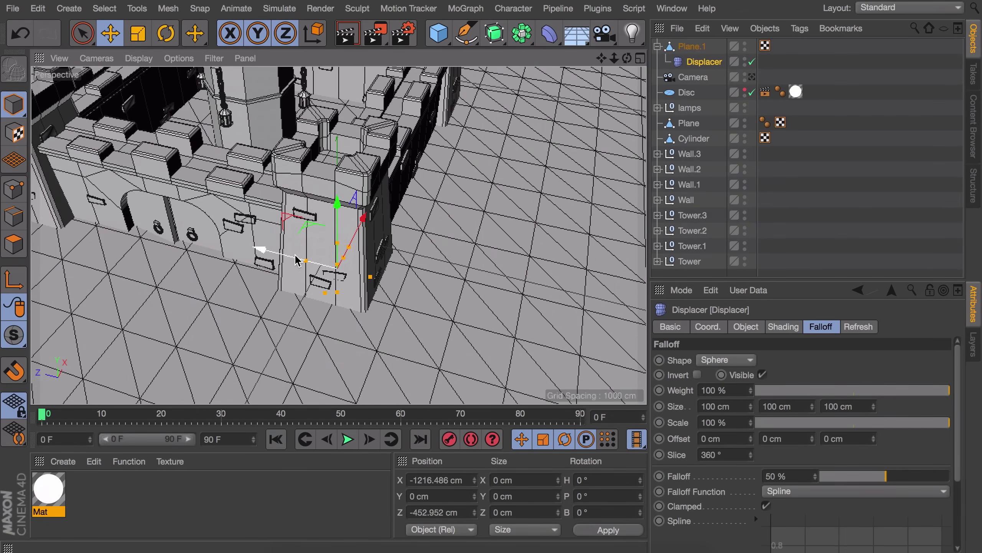
pyautogui.moveTo(296, 263); pyautogui.dragTo(267, 116)
pyautogui.middleClick(397, 123)
pyautogui.middleClick(499, 165)
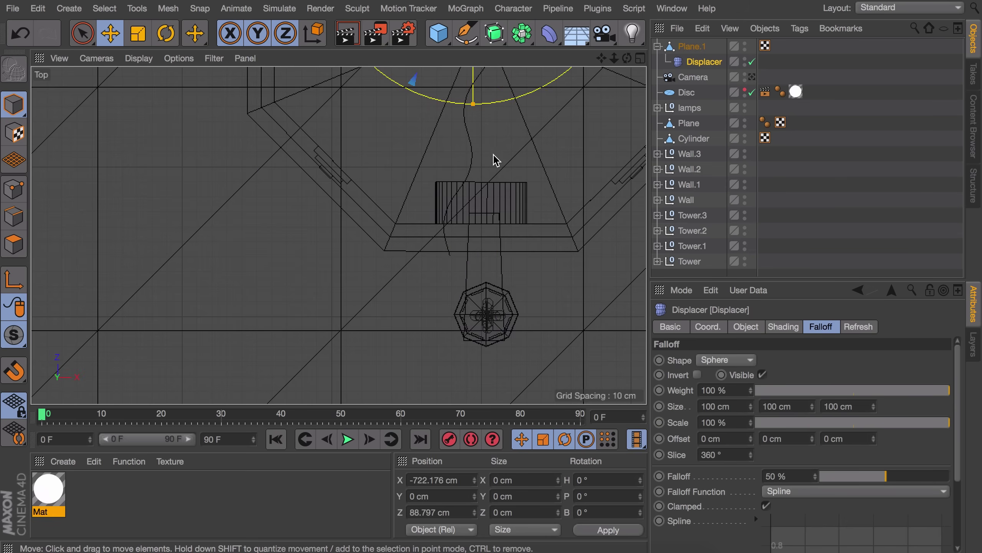
pyautogui.scroll(-5, 496, 160)
pyautogui.moveTo(474, 138); pyautogui.dragTo(538, 167)
# - Scale the Displacer's falloff sphere up around the castle to about 897 cm
pyautogui.scroll(-6, 478, 174)
pyautogui.press('t')
pyautogui.middleClick(430, 227)
pyautogui.middleClick(231, 163)
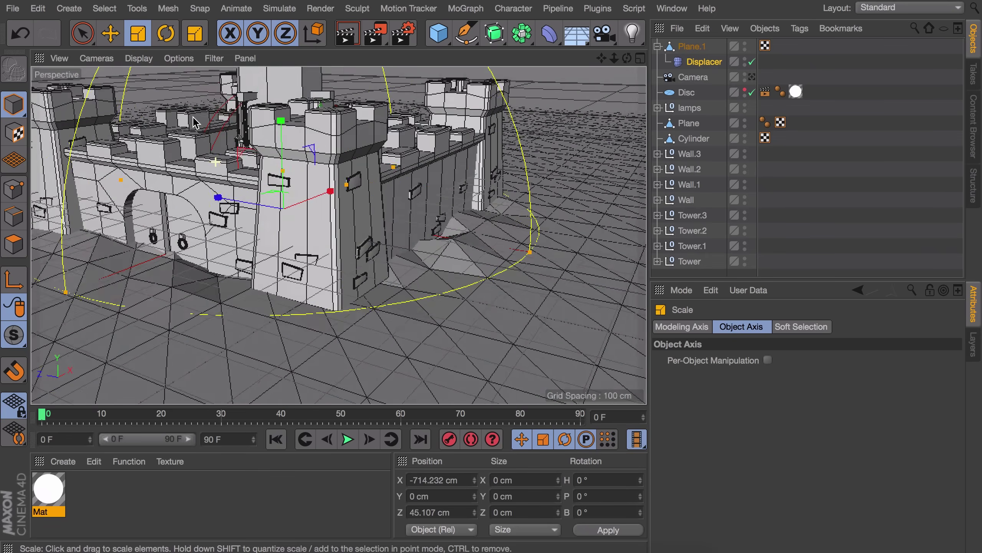
pyautogui.scroll(-6, 196, 123)
pyautogui.scroll(6, 406, 245)
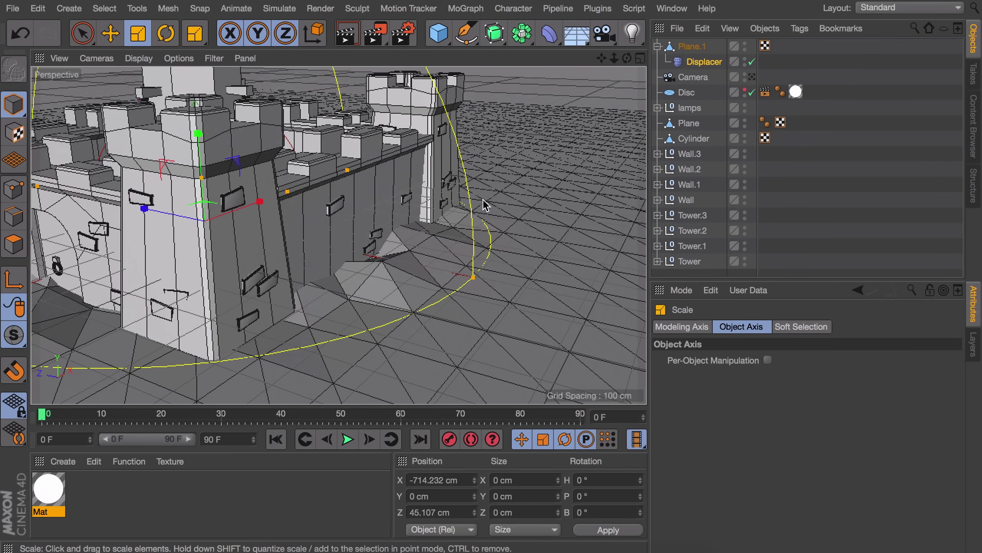
# - Invert the Displacer's falloff so the displacement acts outside the sphere around the castle
pyautogui.click(702, 62)
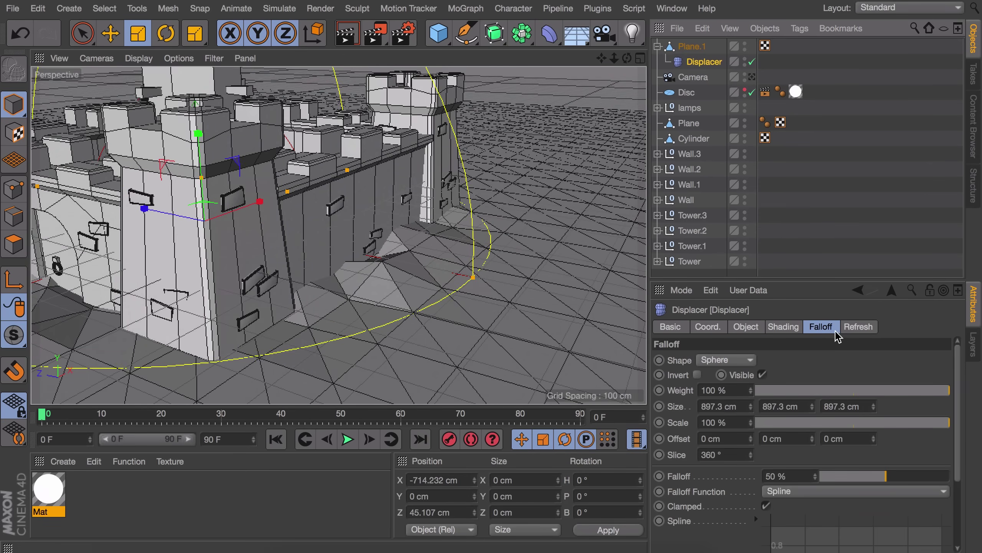
pyautogui.click(697, 375)
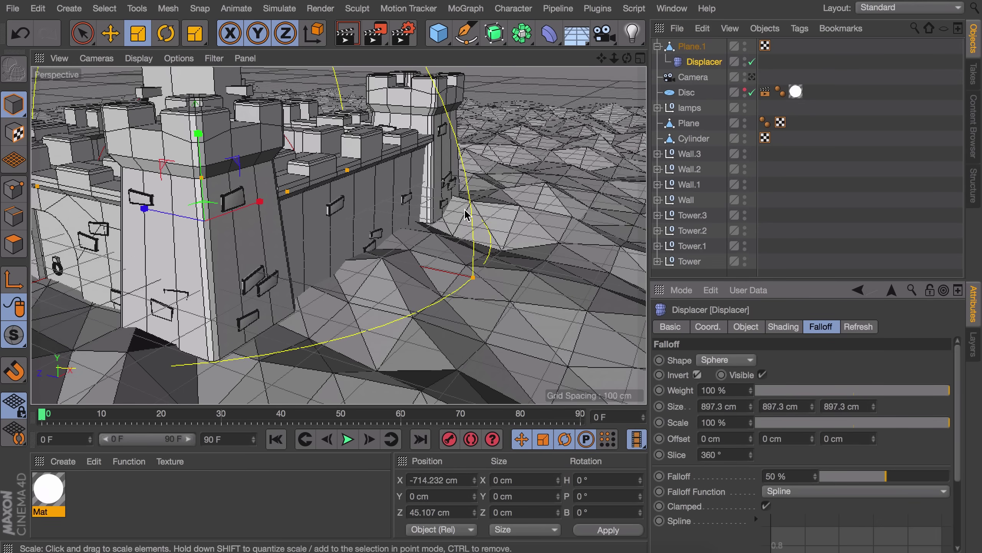
pyautogui.keyDown('alt'); pyautogui.moveTo(426, 213); pyautogui.dragTo(400, 239, button='right'); pyautogui.keyUp('alt')
pyautogui.keyDown('alt'); pyautogui.moveTo(400, 239); pyautogui.dragTo(433, 274, button='middle'); pyautogui.keyUp('alt')
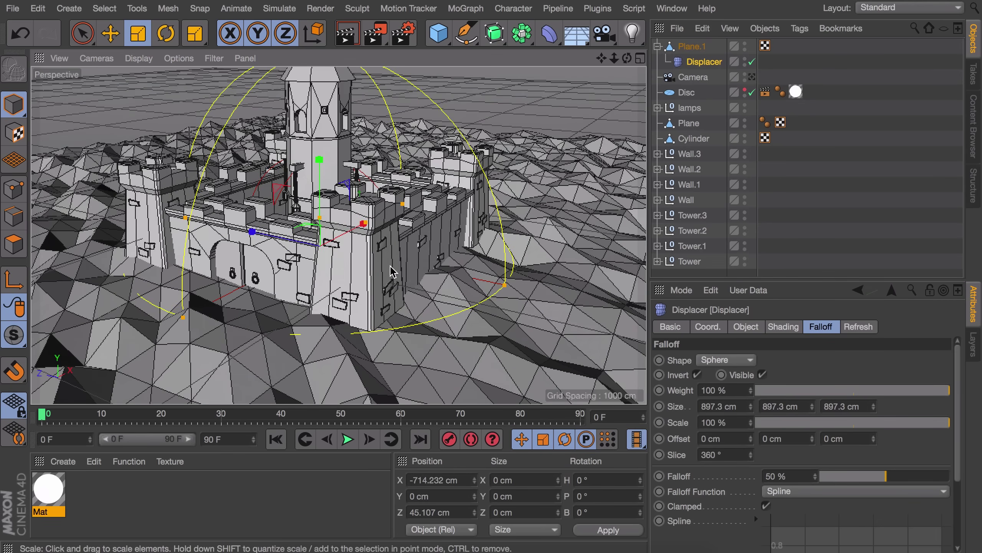
# - Enlarge the Displacer's falloff sphere to about 986 cm
pyautogui.keyDown('alt'); pyautogui.moveTo(390, 266); pyautogui.dragTo(392, 298); pyautogui.keyUp('alt')
pyautogui.keyDown('alt'); pyautogui.moveTo(393, 298); pyautogui.dragTo(429, 290, button='right'); pyautogui.keyUp('alt')
pyautogui.moveTo(556, 257); pyautogui.dragTo(618, 211)
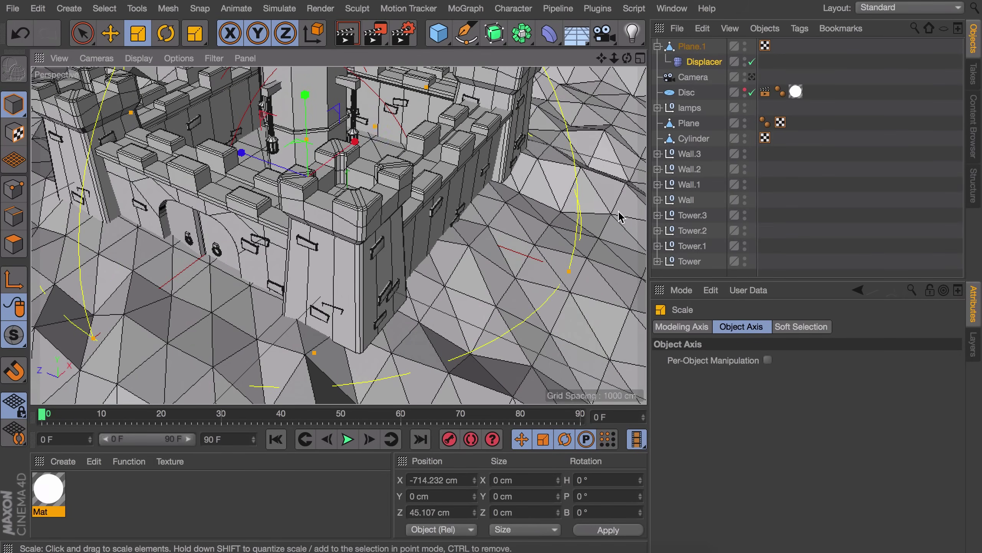
pyautogui.click(703, 64)
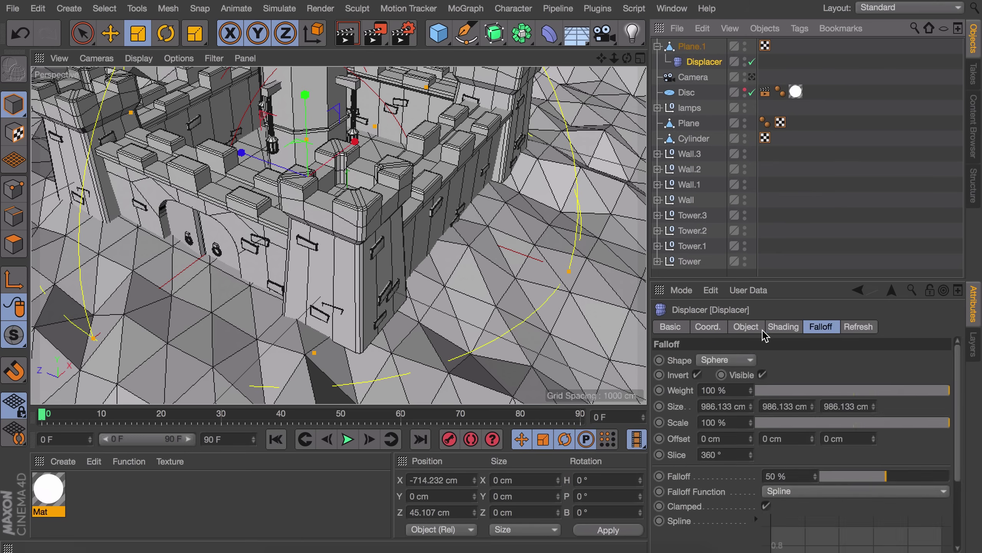
# - Set the Displacer's height to 20 cm
pyautogui.click(745, 327)
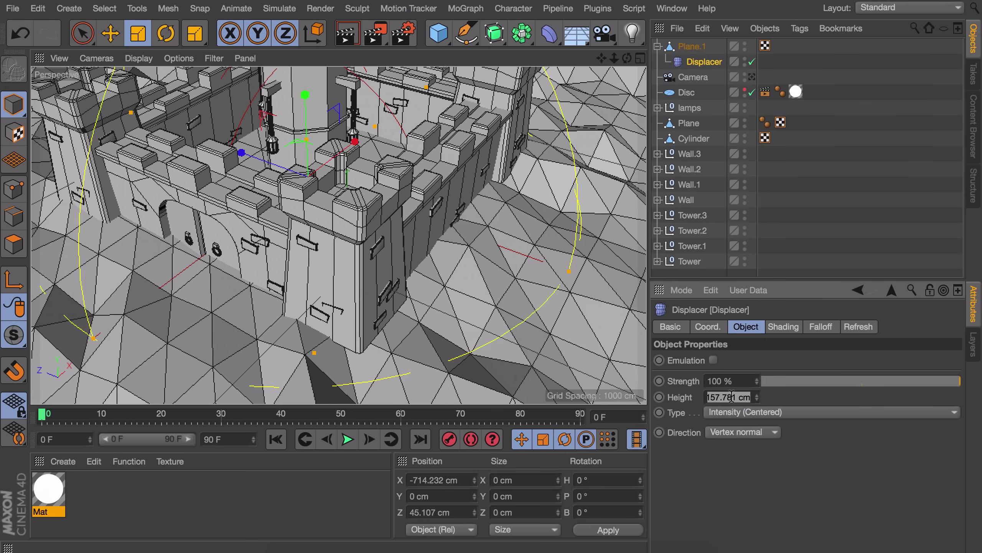
pyautogui.press('Return')
pyautogui.keyDown('alt'); pyautogui.moveTo(459, 220); pyautogui.dragTo(433, 154); pyautogui.keyUp('alt')
pyautogui.doubleClick(727, 397)
pyautogui.write('20')
pyautogui.press('Return')
# - Deselect everything and return the viewport to the scene camera's view
pyautogui.keyDown('alt'); pyautogui.moveTo(377, 167); pyautogui.dragTo(436, 254); pyautogui.keyUp('alt')
pyautogui.click(803, 197)
pyautogui.click(752, 77)
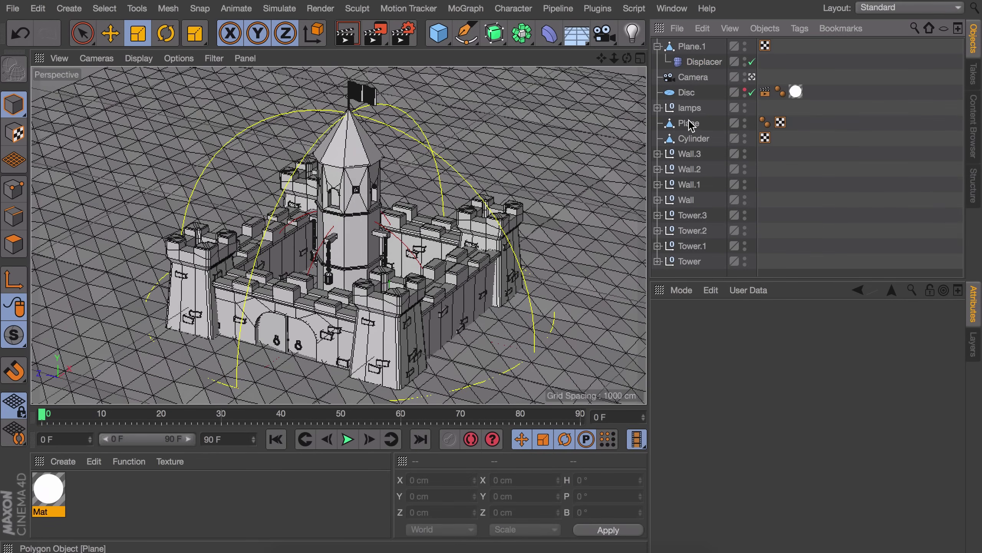
# - Scale Plane.1 up uniformly to about 7520 cm in X and Z, and deselect it
pyautogui.click(692, 46)
pyautogui.press('t')
pyautogui.moveTo(501, 222); pyautogui.dragTo(580, 198)
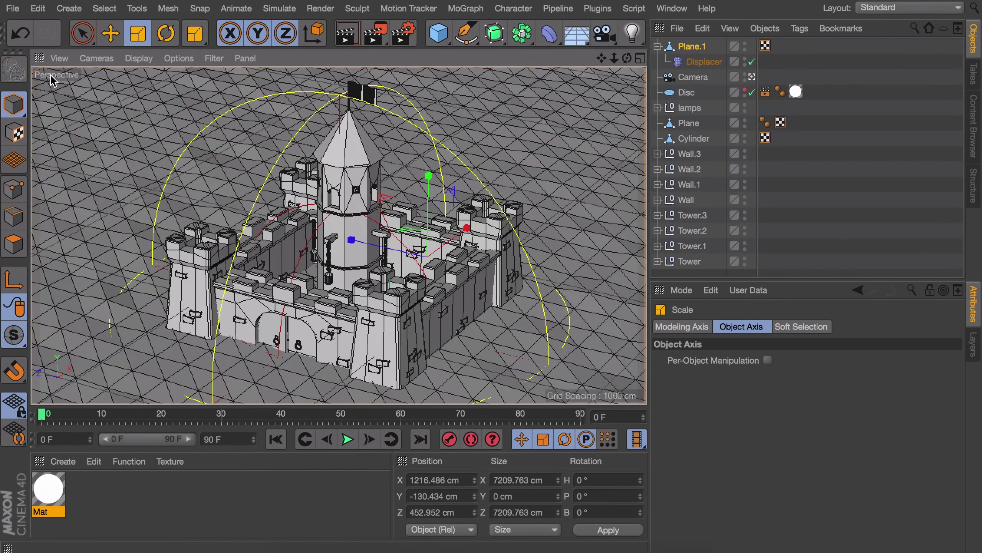
pyautogui.click(817, 109)
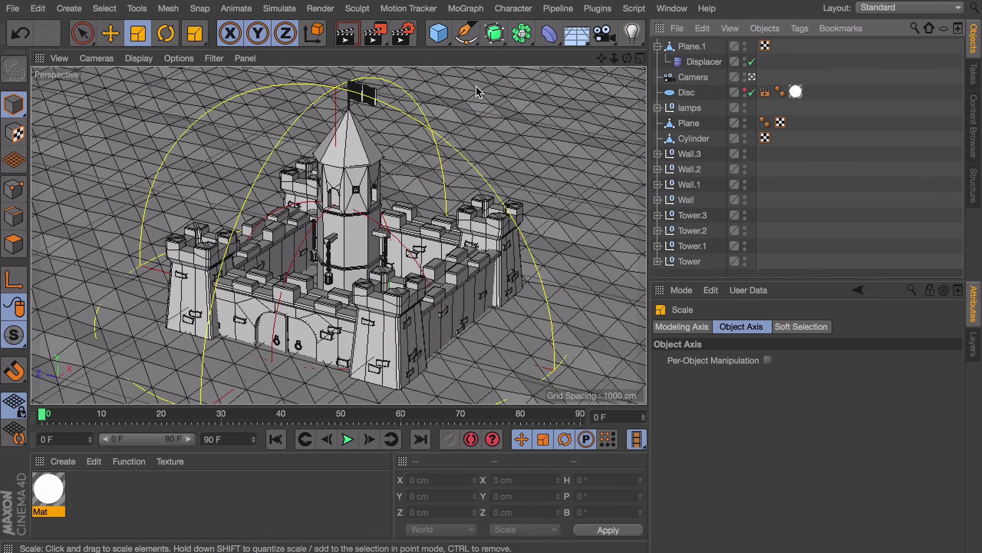
# - Prepare Plane.1 for point editing with Live Selection set to Soft Selection mode, and show the soft selection settings
pyautogui.click(697, 47)
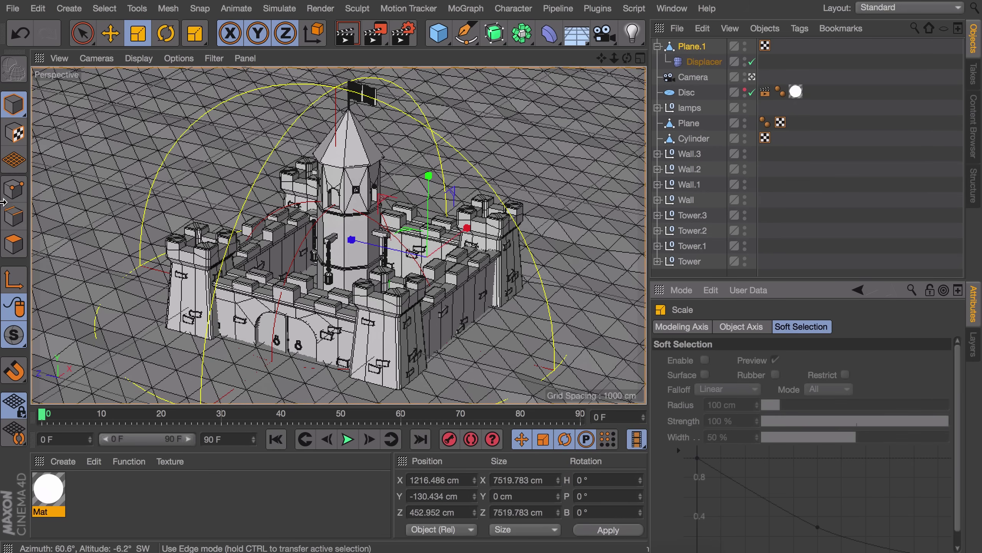
pyautogui.click(14, 190)
pyautogui.click(82, 33)
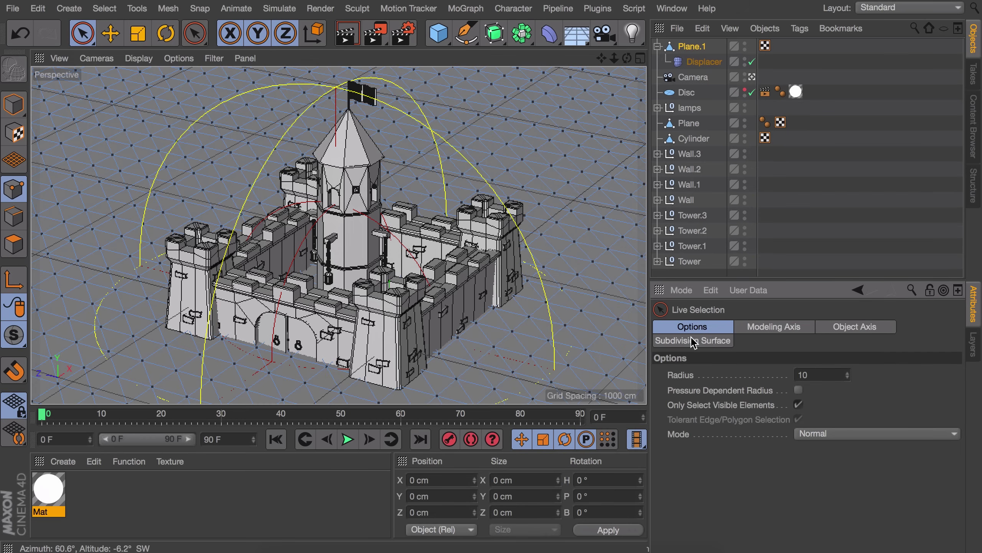
pyautogui.click(813, 439)
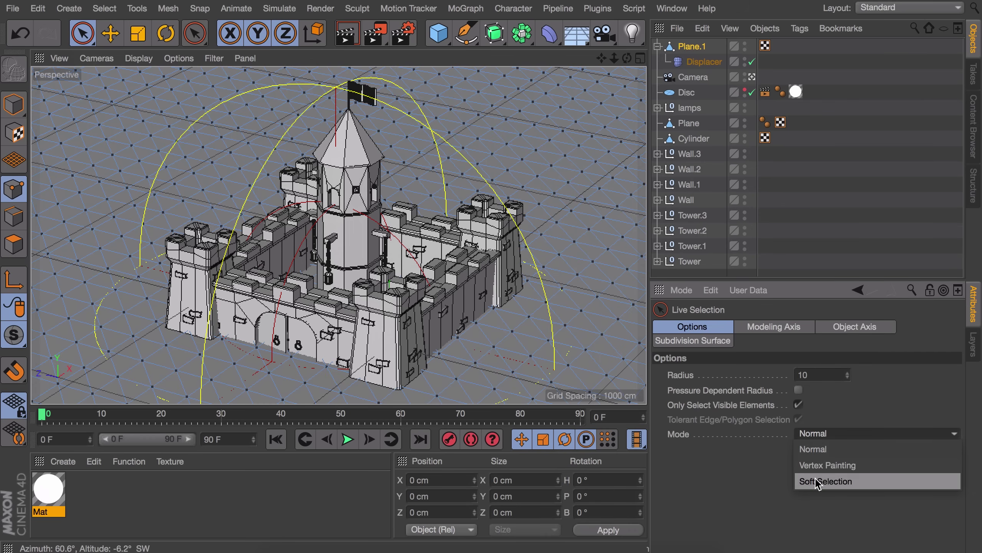
pyautogui.click(825, 482)
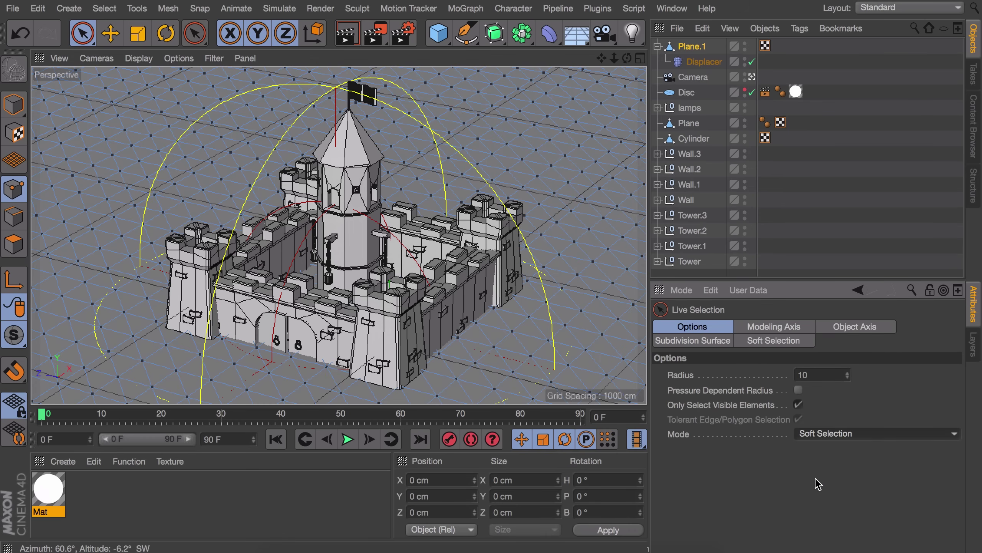
pyautogui.click(773, 340)
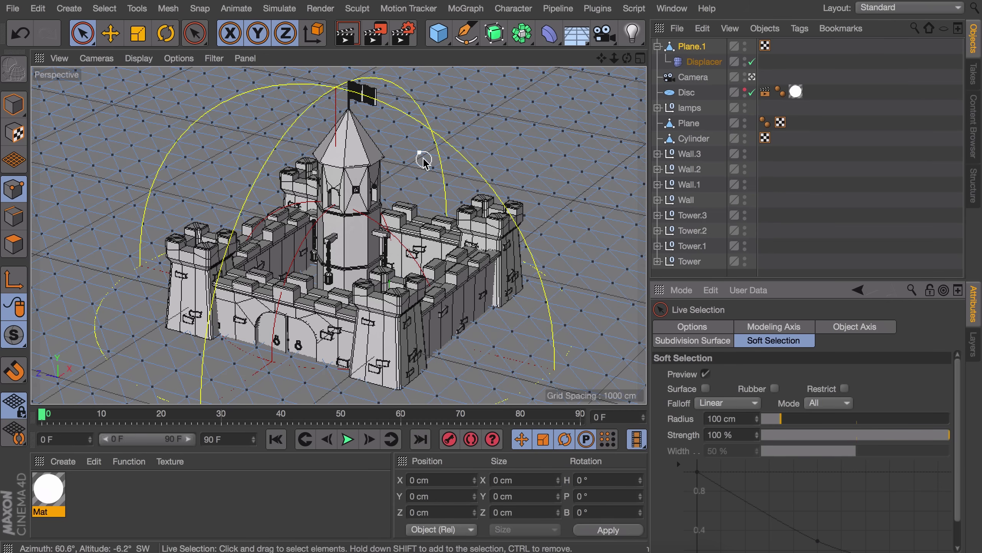
# - Select the ground points behind the castle with an enlarged brush, and set the soft selection radius to 370 cm
pyautogui.moveTo(386, 160); pyautogui.dragTo(468, 161, button='middle')
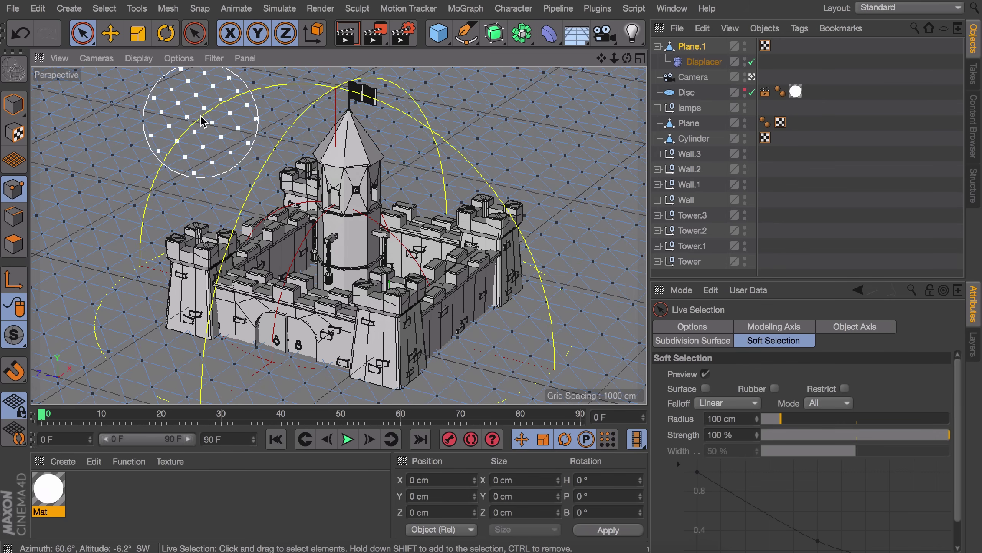
pyautogui.moveTo(216, 104)
pyautogui.mouseDown()
pyautogui.moveTo(248, 117)
pyautogui.moveTo(321, 99)
pyautogui.moveTo(429, 101)
pyautogui.moveTo(488, 114)
pyautogui.moveTo(554, 153)
pyautogui.moveTo(537, 98)
pyautogui.moveTo(571, 89)
pyautogui.moveTo(642, 128)
pyautogui.mouseUp()
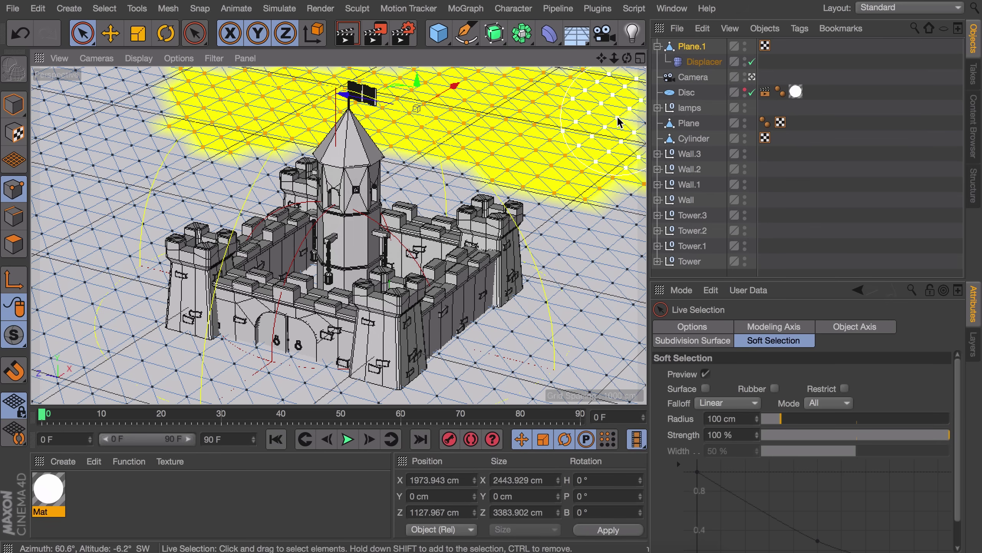
pyautogui.click(751, 77)
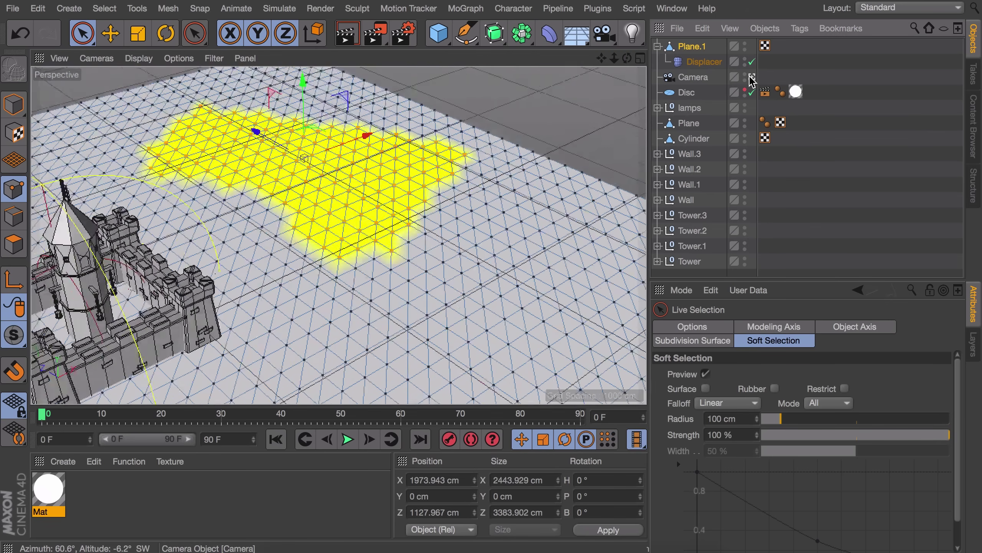
pyautogui.keyDown('alt'); pyautogui.moveTo(301, 197); pyautogui.dragTo(300, 174, button='right'); pyautogui.keyUp('alt')
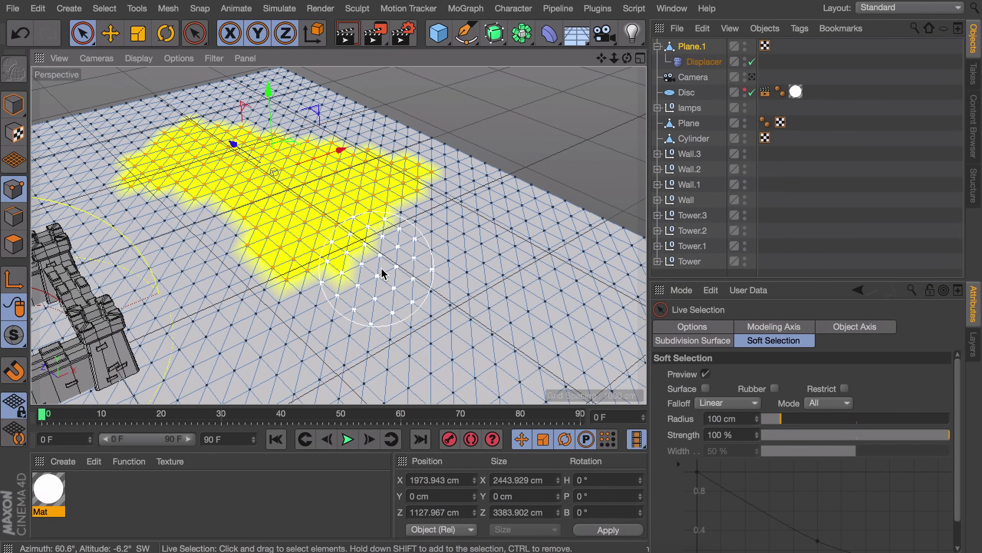
pyautogui.moveTo(778, 417); pyautogui.dragTo(789, 419)
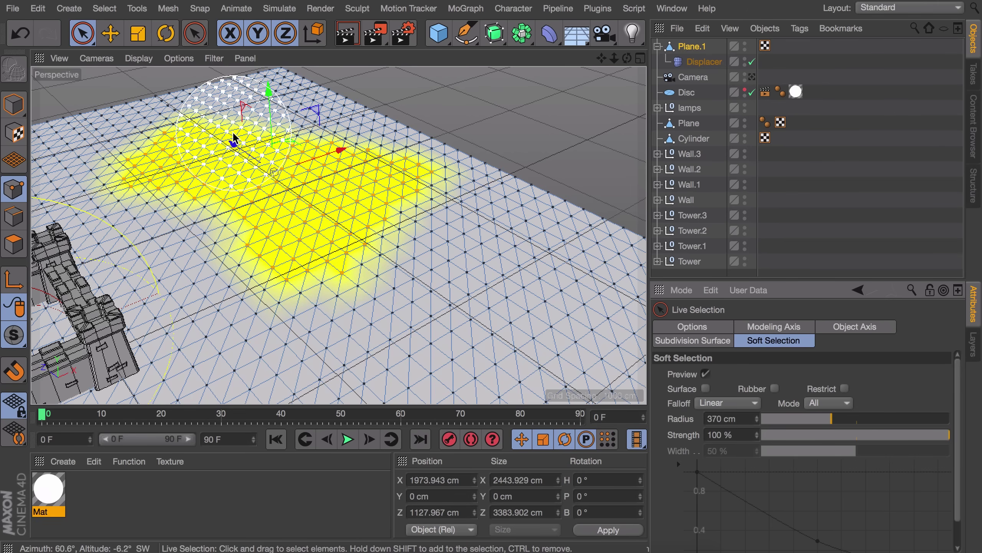
# - Extend the point selection along the ground beyond the castle and refine its extent against the scene camera's view
pyautogui.keyDown('alt'); pyautogui.moveTo(222, 143); pyautogui.dragTo(375, 193); pyautogui.keyUp('alt')
pyautogui.moveTo(217, 142)
pyautogui.keyDown('shift'); pyautogui.mouseDown()
pyautogui.moveTo(488, 314)
pyautogui.moveTo(464, 369)
pyautogui.mouseUp(); pyautogui.keyUp('shift')
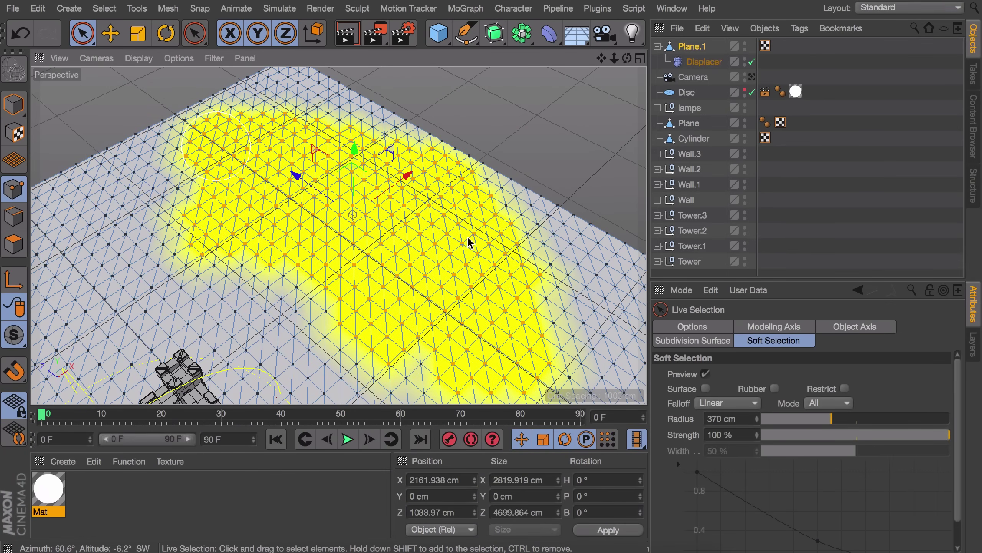
pyautogui.click(751, 78)
pyautogui.click(751, 76)
pyautogui.click(751, 77)
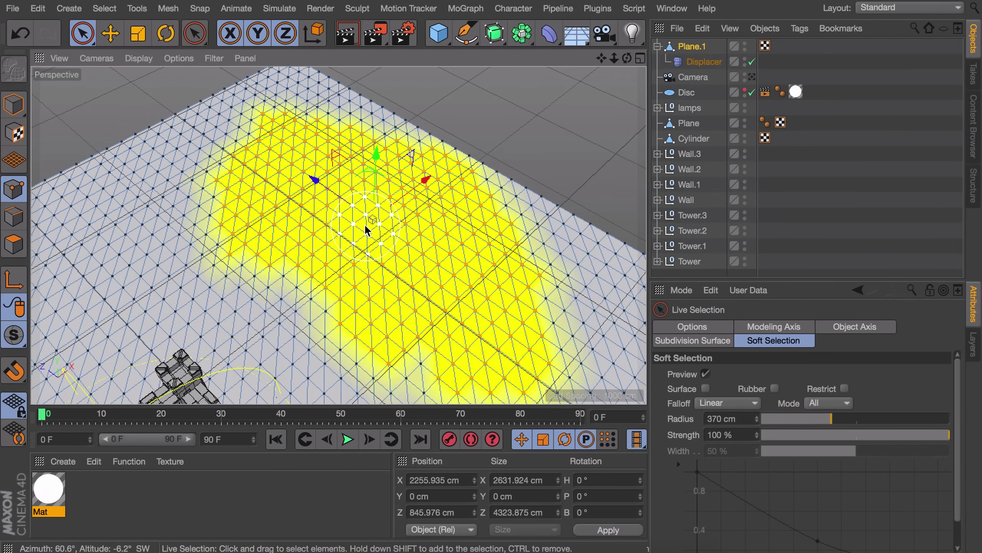
pyautogui.keyDown('alt'); pyautogui.moveTo(432, 265); pyautogui.dragTo(347, 176); pyautogui.keyUp('alt')
pyautogui.press('e')
pyautogui.moveTo(405, 153); pyautogui.dragTo(295, 245)
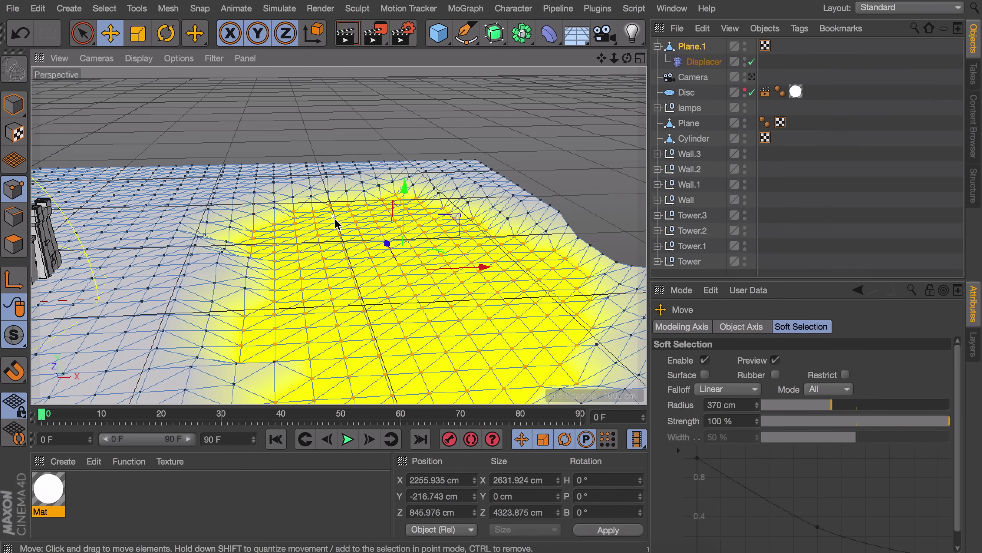
pyautogui.keyDown('alt'); pyautogui.moveTo(311, 349); pyautogui.dragTo(306, 296); pyautogui.keyUp('alt')
pyautogui.hotkey('ctrl', 'z')
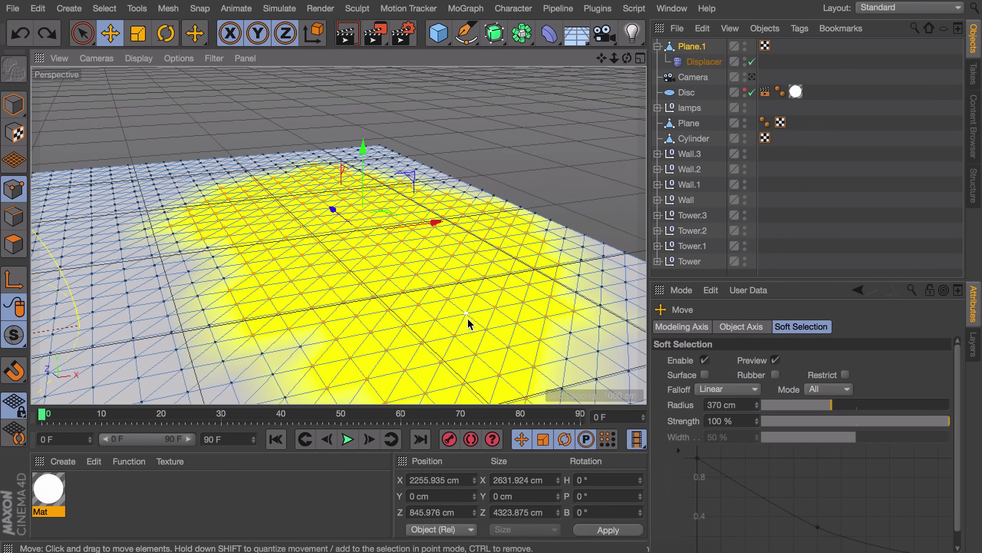
# - Increase the soft selection radius to 464 cm and deselect the points nearest the plane's outer edge
pyautogui.moveTo(834, 407); pyautogui.dragTo(846, 405)
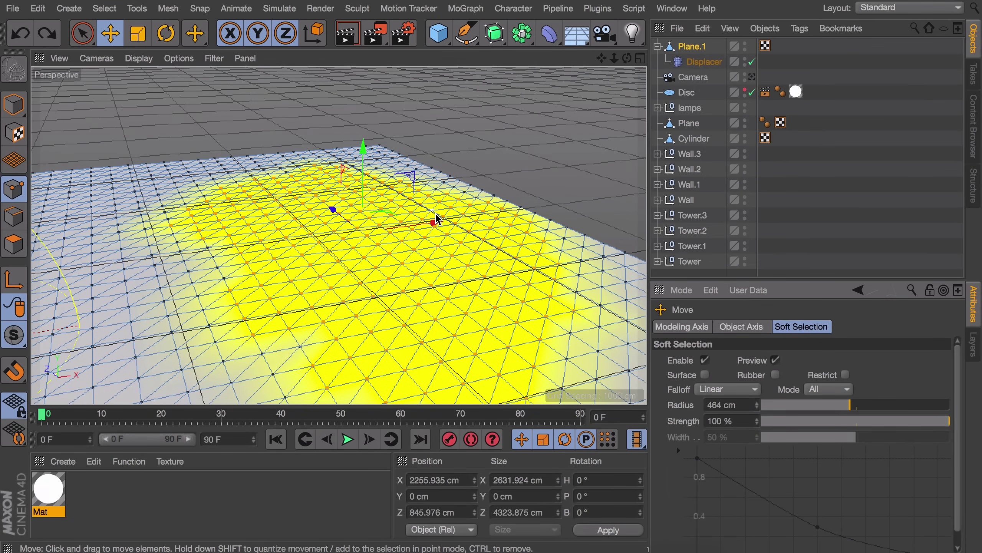
pyautogui.press('9')
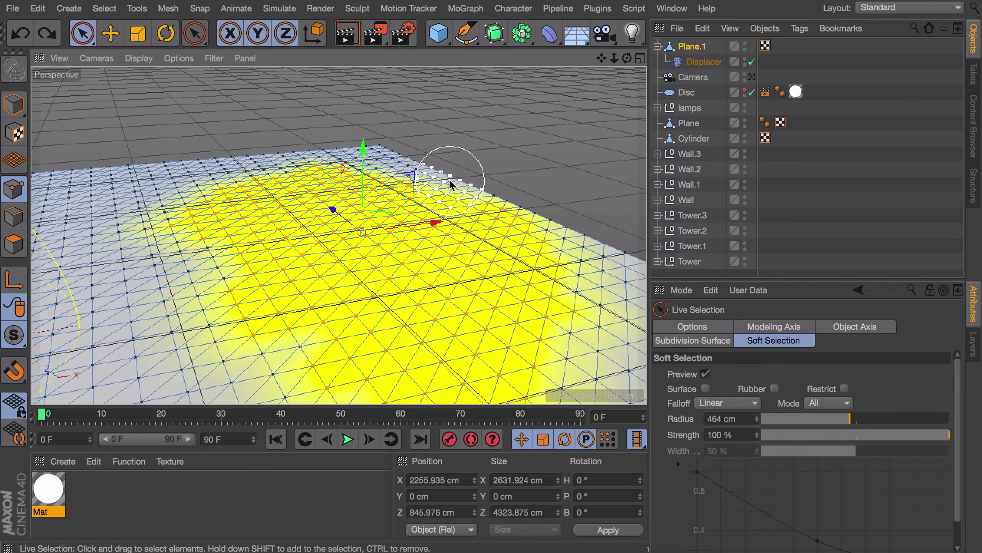
pyautogui.keyDown('ctrl'); pyautogui.click(572, 255); pyautogui.keyUp('ctrl')
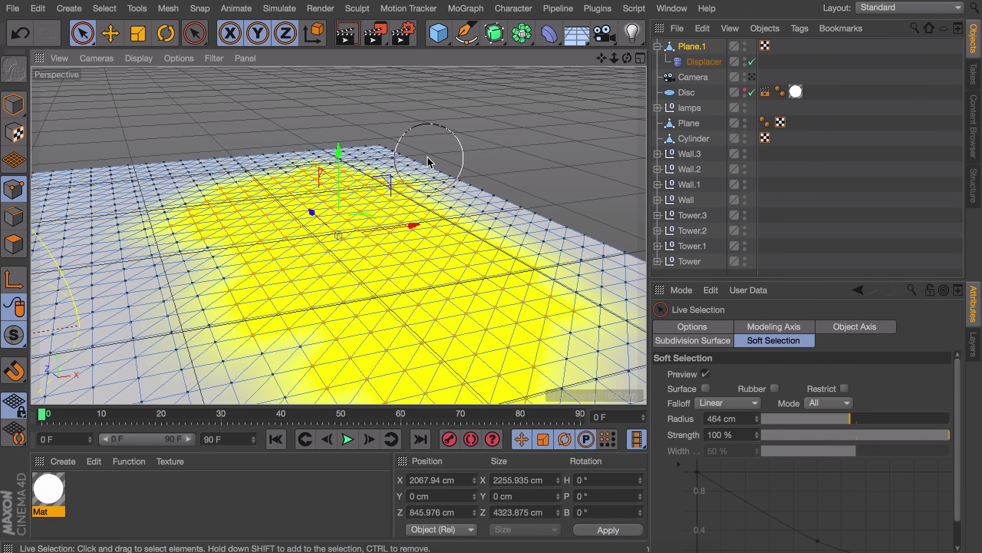
pyautogui.keyDown('ctrl'); pyautogui.click(591, 311); pyautogui.keyUp('ctrl')
# - Lower the selected ground points by about 183 cm to form a lake basin
pyautogui.keyDown('alt'); pyautogui.moveTo(549, 260); pyautogui.dragTo(438, 232); pyautogui.keyUp('alt')
pyautogui.press('e')
pyautogui.moveTo(355, 153); pyautogui.dragTo(356, 180)
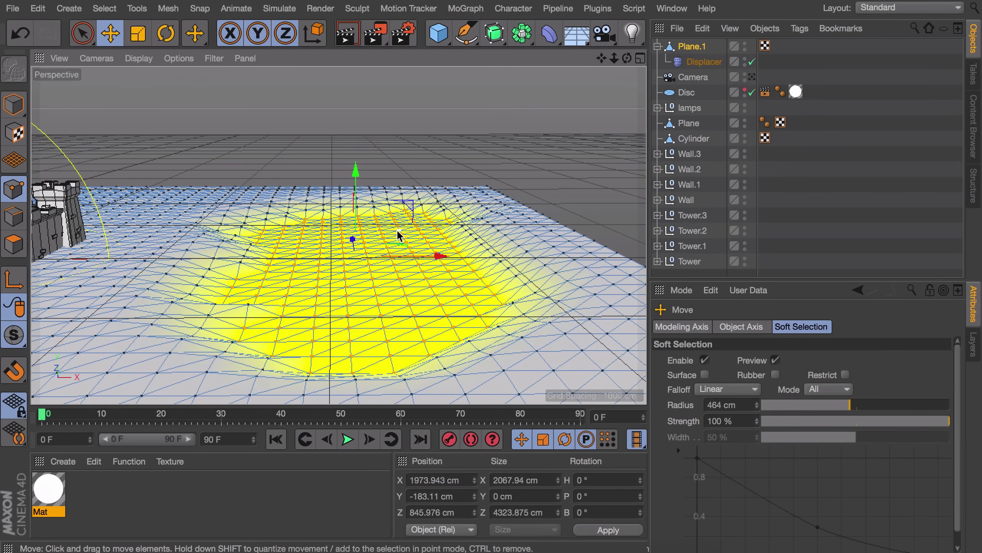
# - Remove the basin's outer points from the selection, lower the remaining centre points further, and deselect the ground
pyautogui.keyDown('alt'); pyautogui.moveTo(372, 266); pyautogui.dragTo(388, 280); pyautogui.keyUp('alt')
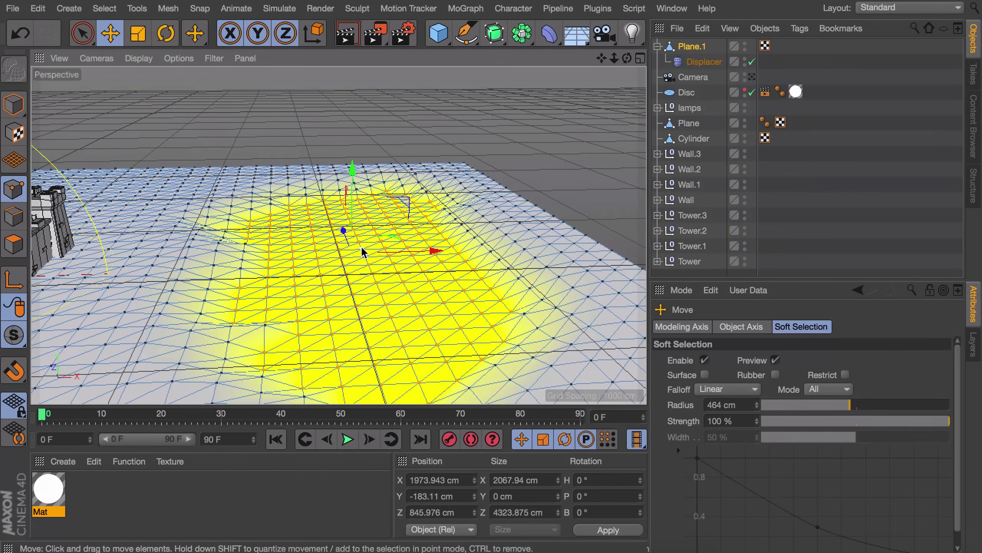
pyautogui.keyDown('alt'); pyautogui.moveTo(353, 252); pyautogui.dragTo(353, 285); pyautogui.keyUp('alt')
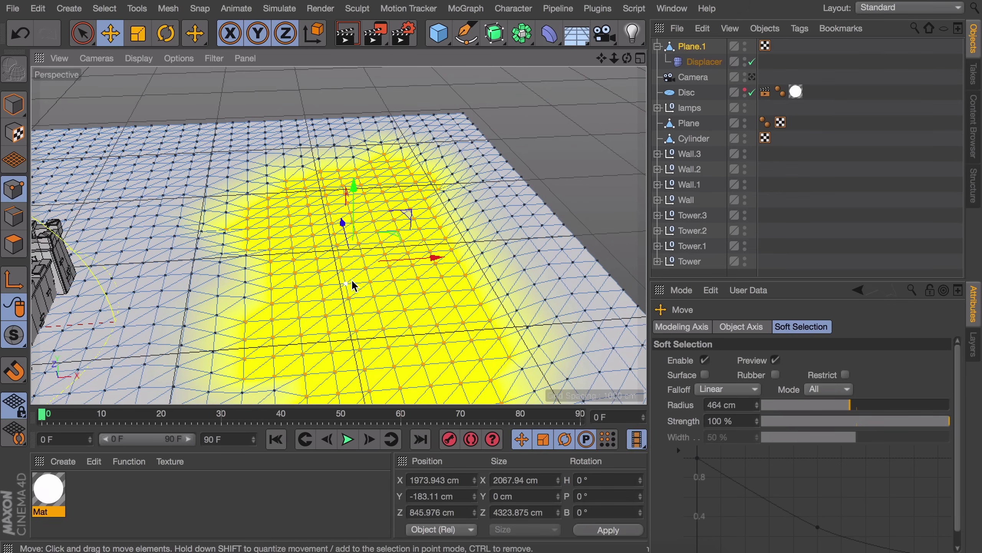
pyautogui.click(82, 33)
pyautogui.moveTo(228, 231)
pyautogui.keyDown('ctrl'); pyautogui.mouseDown()
pyautogui.moveTo(274, 180)
pyautogui.moveTo(373, 158)
pyautogui.moveTo(414, 193)
pyautogui.mouseUp(); pyautogui.keyUp('ctrl')
pyautogui.keyDown('alt'); pyautogui.moveTo(496, 347); pyautogui.dragTo(495, 197); pyautogui.keyUp('alt')
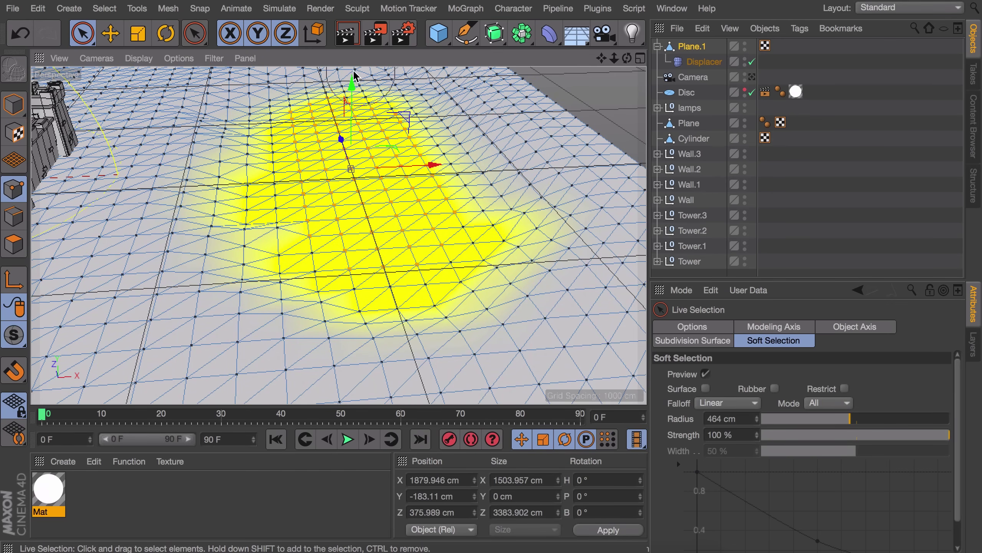
pyautogui.moveTo(252, 171)
pyautogui.keyDown('ctrl'); pyautogui.mouseDown()
pyautogui.moveTo(350, 105)
pyautogui.moveTo(365, 100)
pyautogui.moveTo(365, 110)
pyautogui.mouseUp(); pyautogui.keyUp('ctrl')
pyautogui.press('e')
pyautogui.keyDown('alt'); pyautogui.moveTo(392, 240); pyautogui.dragTo(415, 173); pyautogui.keyUp('alt')
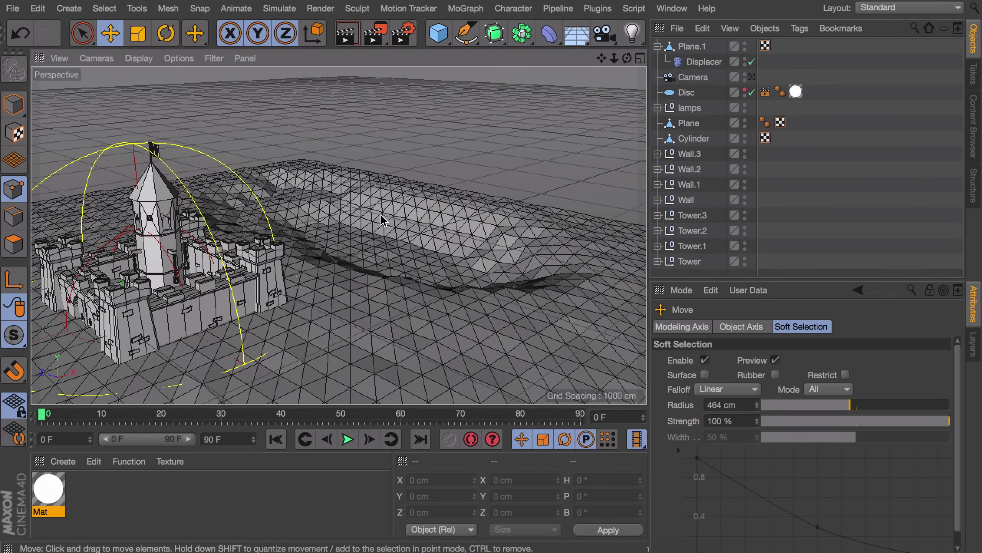
# - Add a new plane and move it from the castle over to the lake basin
pyautogui.click(438, 33)
pyautogui.click(559, 78)
pyautogui.press('e')
pyautogui.click(19, 107)
pyautogui.moveTo(297, 267); pyautogui.dragTo(454, 219)
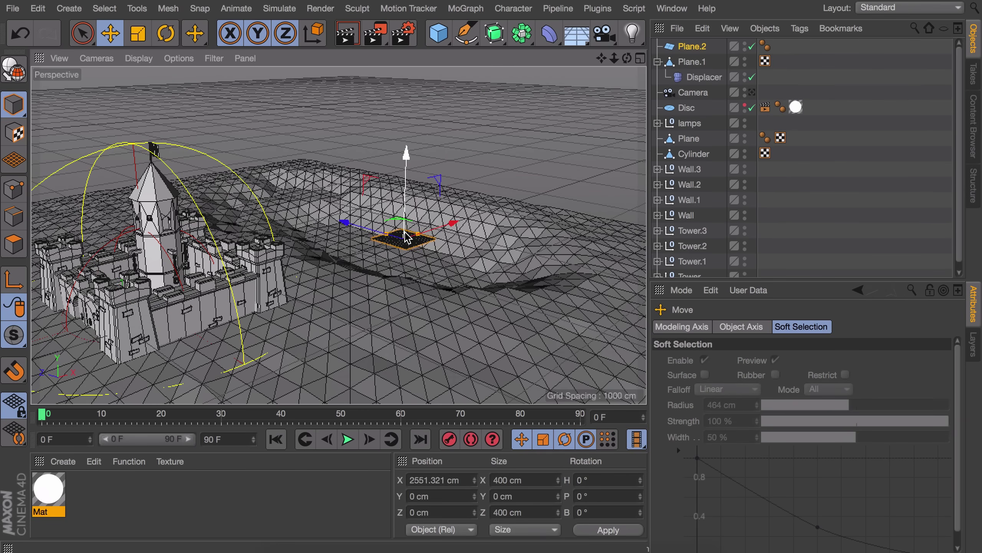
pyautogui.moveTo(394, 231); pyautogui.dragTo(260, 200)
pyautogui.keyDown('alt'); pyautogui.moveTo(348, 216); pyautogui.dragTo(263, 248); pyautogui.keyUp('alt')
# - Resize the new plane to about 2440 by 4200 cm and lower it to about -270 cm to fill the basin as water
pyautogui.moveTo(460, 267); pyautogui.dragTo(507, 258)
pyautogui.keyDown('alt'); pyautogui.moveTo(387, 251); pyautogui.dragTo(457, 267); pyautogui.keyUp('alt')
pyautogui.moveTo(414, 229); pyautogui.dragTo(354, 185)
pyautogui.moveTo(420, 191); pyautogui.dragTo(488, 177)
pyautogui.moveTo(416, 138); pyautogui.dragTo(413, 159)
pyautogui.keyDown('alt'); pyautogui.moveTo(464, 247); pyautogui.dragTo(391, 232); pyautogui.keyUp('alt')
pyautogui.moveTo(506, 191); pyautogui.dragTo(545, 184)
pyautogui.moveTo(403, 120); pyautogui.dragTo(402, 119)
pyautogui.moveTo(545, 185); pyautogui.dragTo(543, 186)
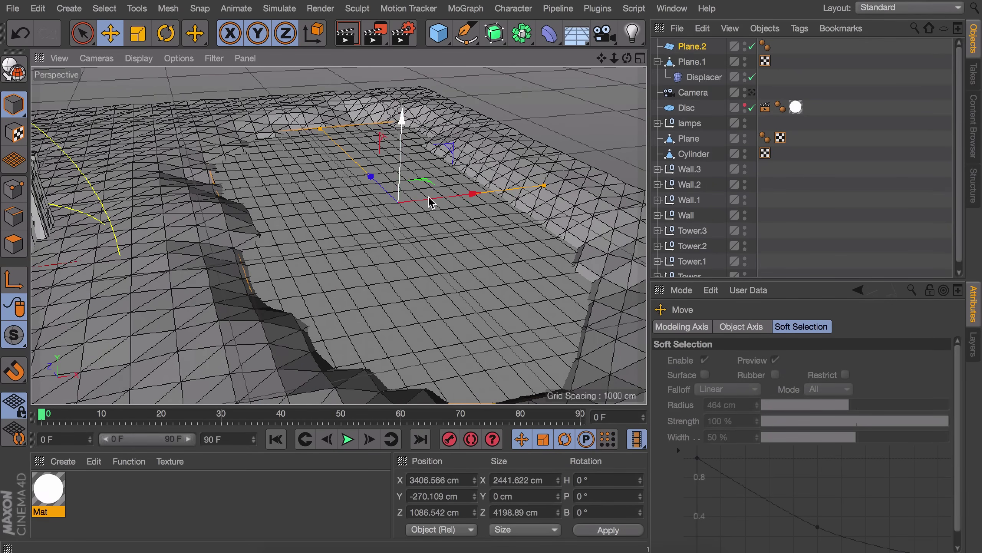
# - Set the water plane's subdivision to 20 width segments and 33 height segments
pyautogui.keyDown('alt'); pyautogui.moveTo(422, 218); pyautogui.dragTo(490, 248); pyautogui.keyUp('alt')
pyautogui.click(688, 50)
pyautogui.moveTo(790, 395)
pyautogui.mouseDown()
pyautogui.moveTo(790, 382)
pyautogui.moveTo(790, 394)
pyautogui.mouseUp()
pyautogui.keyDown('alt'); pyautogui.moveTo(342, 286); pyautogui.dragTo(456, 243, button='right'); pyautogui.keyUp('alt')
pyautogui.keyDown('alt'); pyautogui.moveTo(462, 244); pyautogui.dragTo(414, 296); pyautogui.keyUp('alt')
pyautogui.moveTo(790, 409); pyautogui.dragTo(790, 415)
pyautogui.keyDown('alt'); pyautogui.moveTo(476, 267); pyautogui.dragTo(486, 250); pyautogui.keyUp('alt')
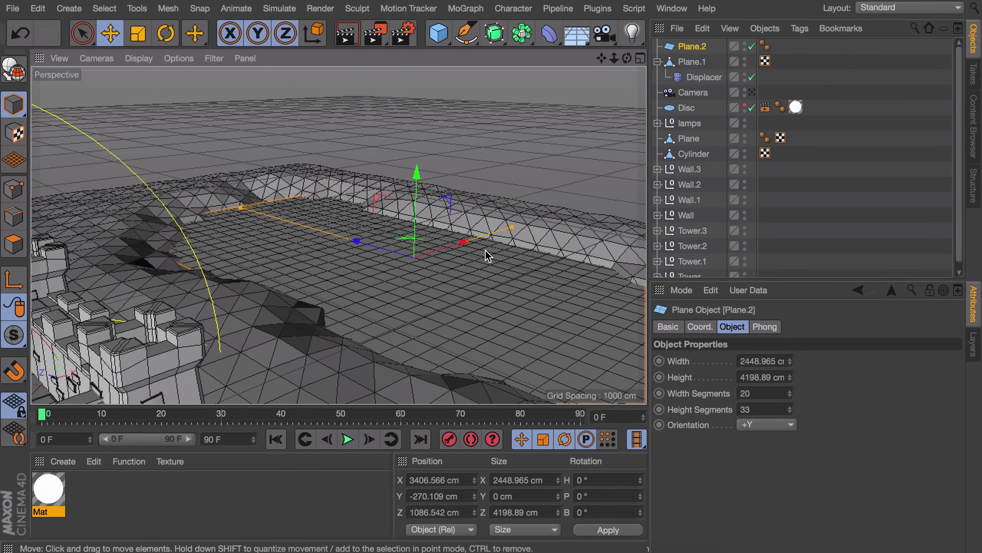
# - Make Plane.2 editable and triangulate all of its polygons
pyautogui.press('c')
pyautogui.click(16, 243)
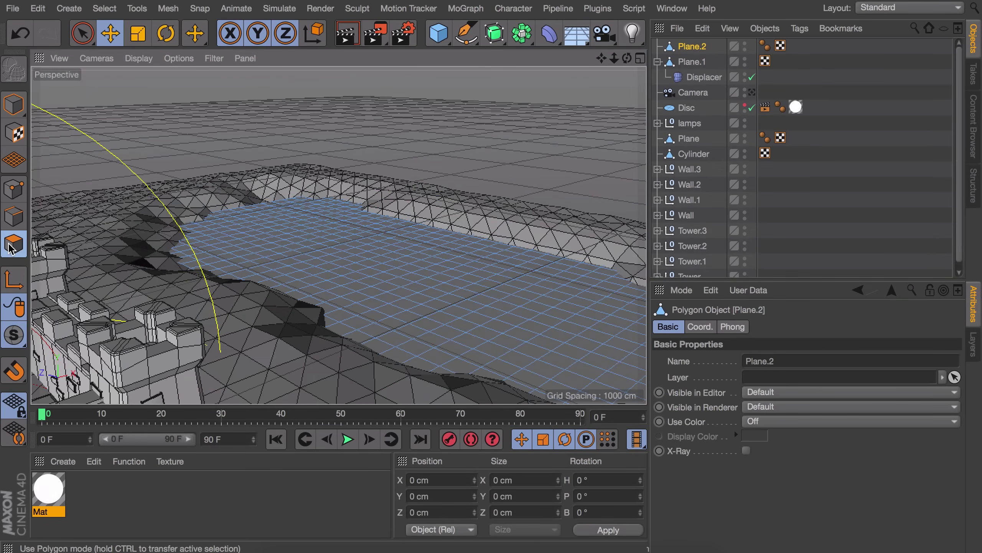
pyautogui.hotkey('ctrl', 'a')
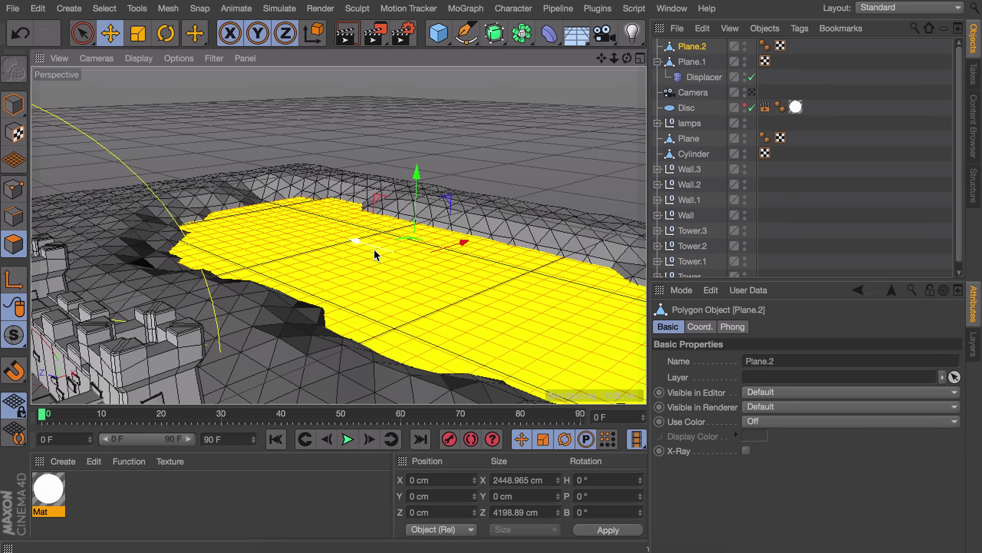
pyautogui.rightClick(502, 245)
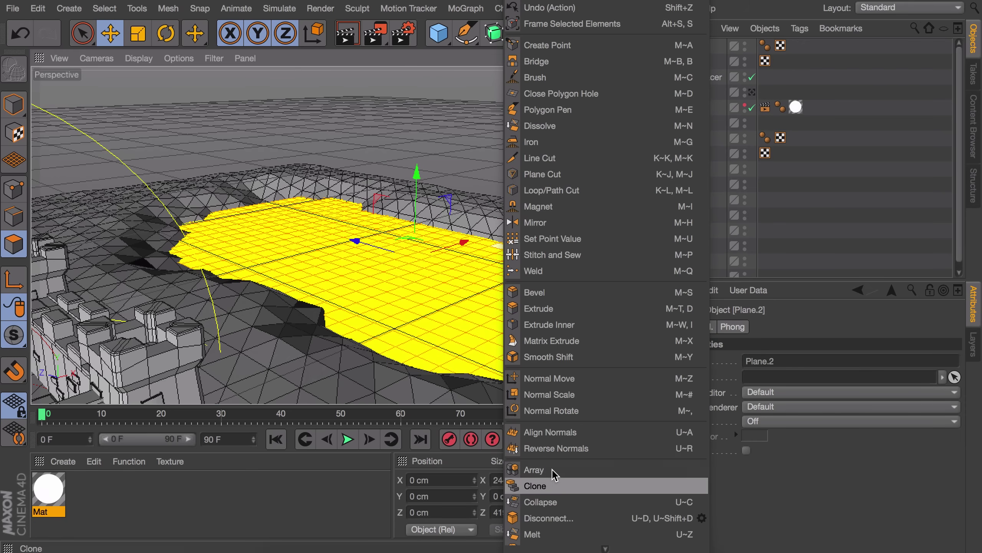
pyautogui.scroll(-3, 554, 496)
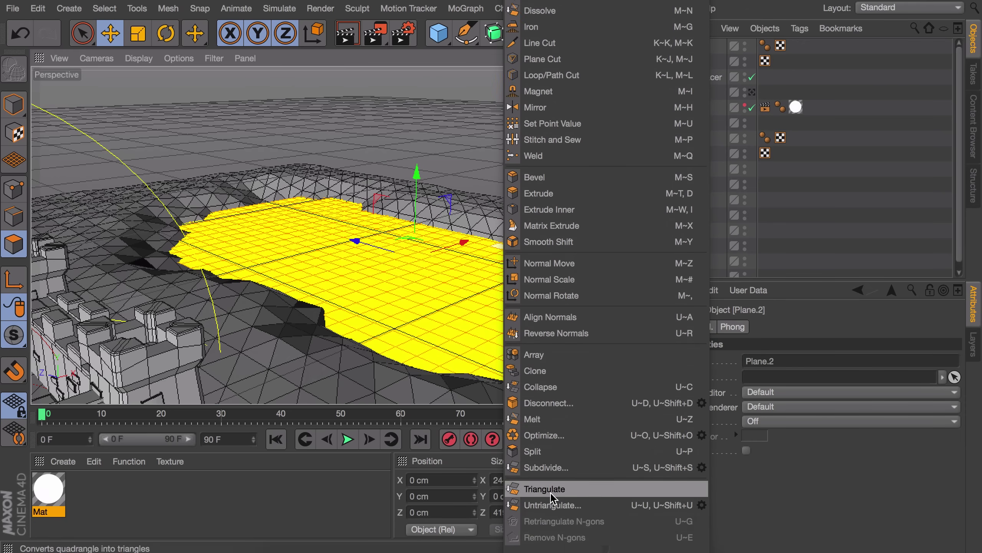
pyautogui.click(553, 427)
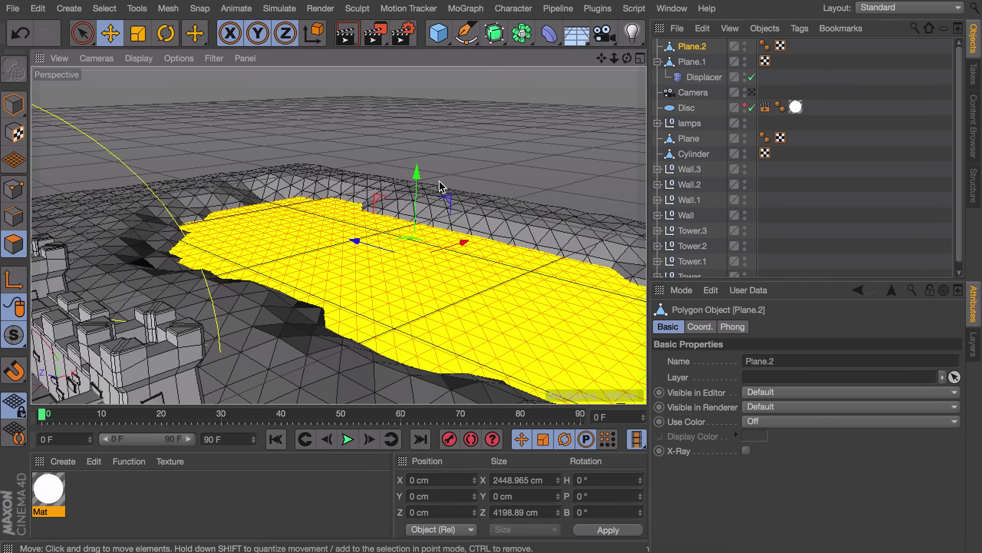
# - Add a Displacer as a child of Plane.2 and give it a Noise shader
pyautogui.click(549, 34)
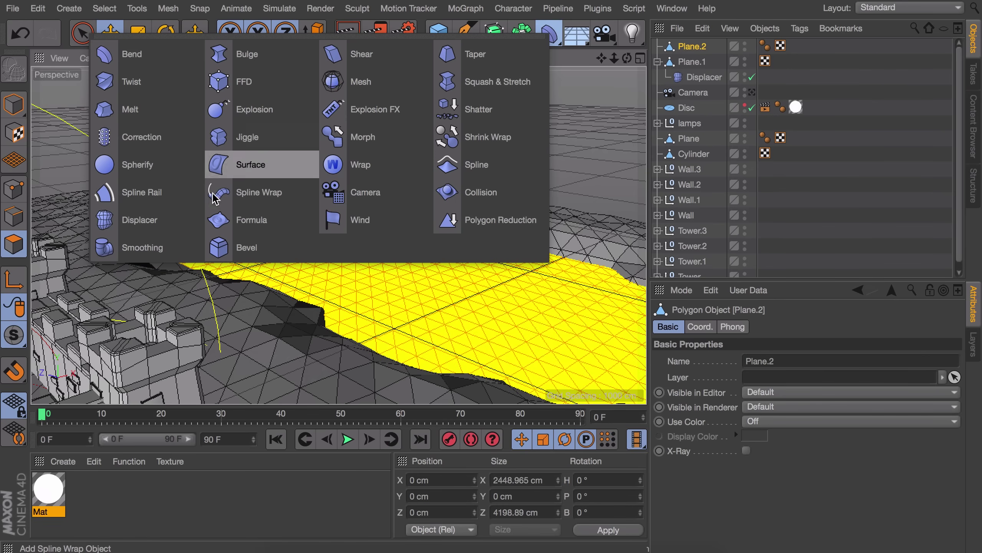
pyautogui.click(157, 232)
pyautogui.moveTo(696, 46); pyautogui.dragTo(694, 64)
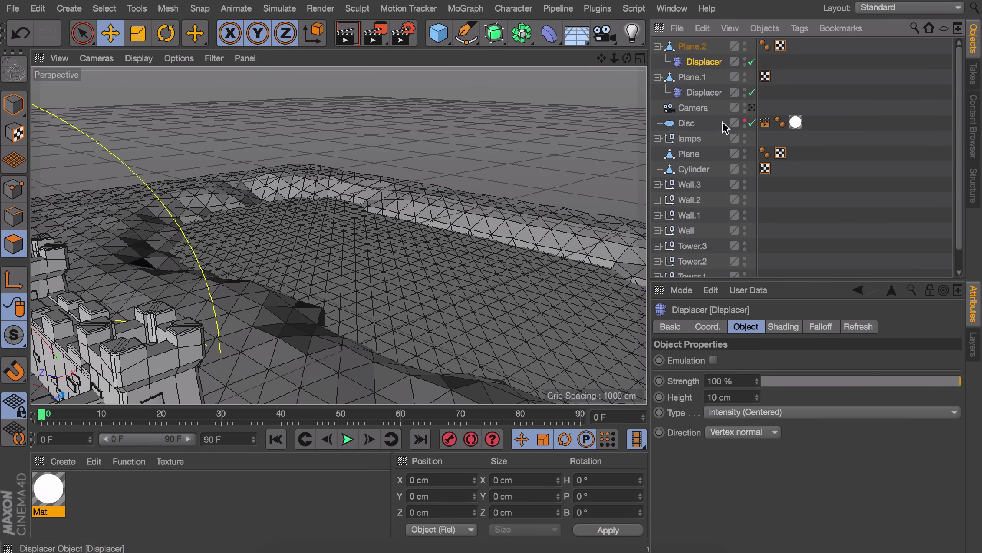
pyautogui.click(786, 327)
pyautogui.click(707, 375)
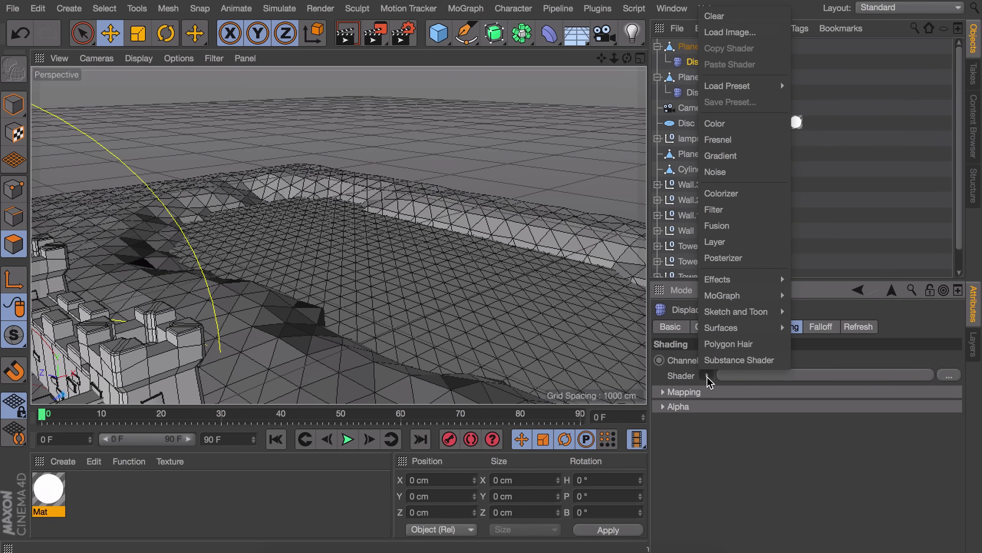
pyautogui.click(717, 171)
# - Assign the Noise shader to Plane.2's Displacer and set its height to 38 cm
pyautogui.click(704, 62)
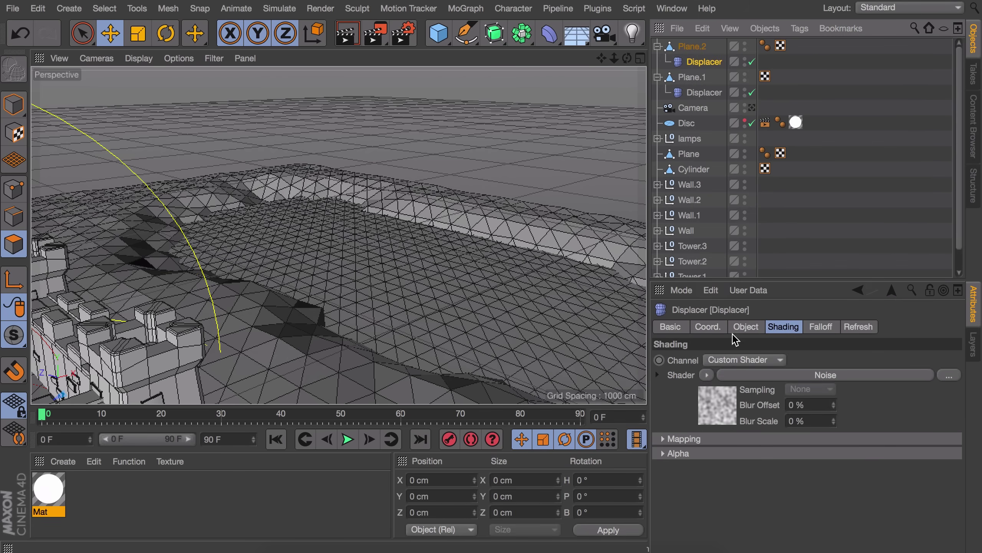
pyautogui.click(743, 328)
pyautogui.keyDown('alt'); pyautogui.moveTo(530, 347); pyautogui.dragTo(573, 302, button='right'); pyautogui.keyUp('alt')
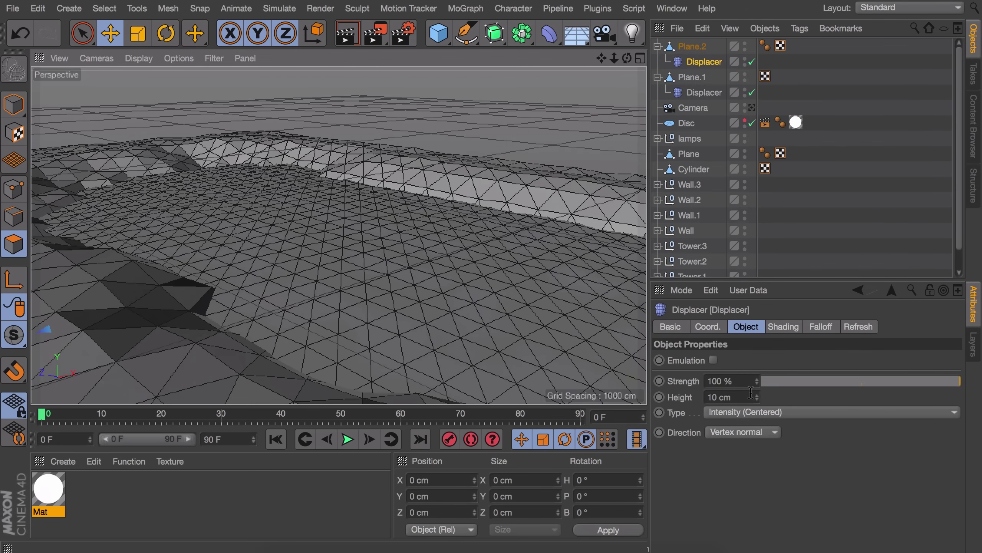
pyautogui.moveTo(756, 397)
pyautogui.mouseDown()
pyautogui.moveTo(756, 379)
pyautogui.moveTo(757, 396)
pyautogui.mouseUp()
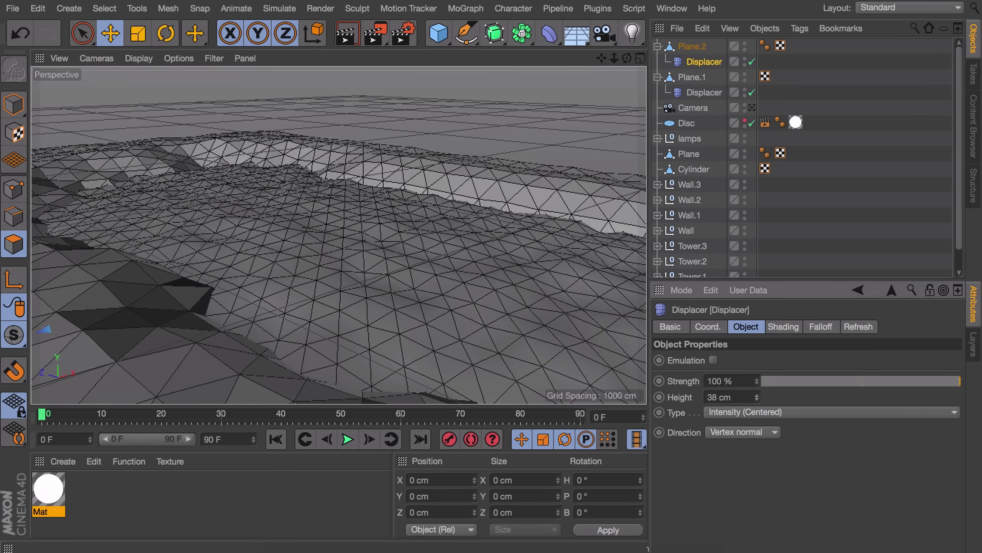
pyautogui.scroll(5, 441, 263)
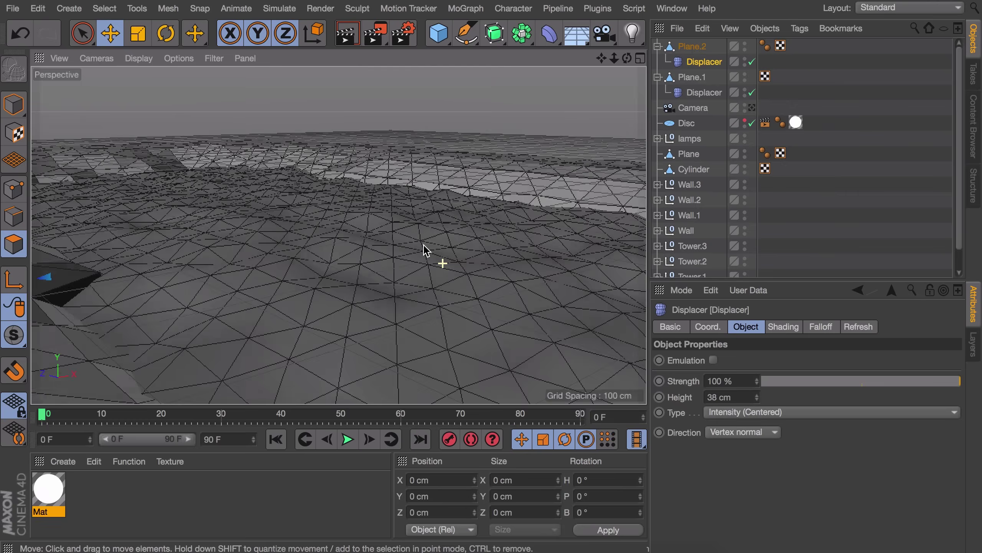
pyautogui.scroll(-10, 439, 263)
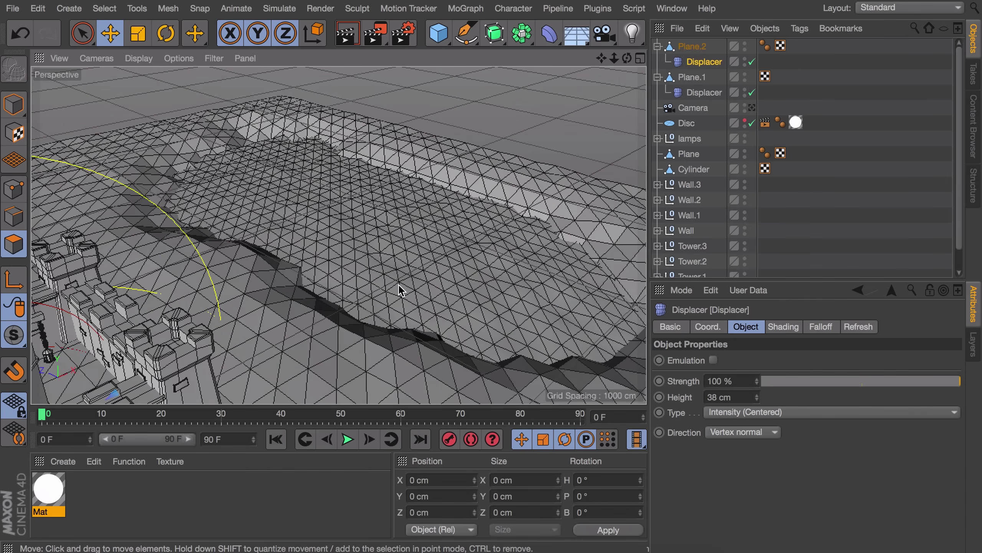
# - Remove the Phong tag from the Plane.2 water surface to give it faceted shading
pyautogui.click(765, 47)
pyautogui.press('Delete')
pyautogui.click(822, 79)
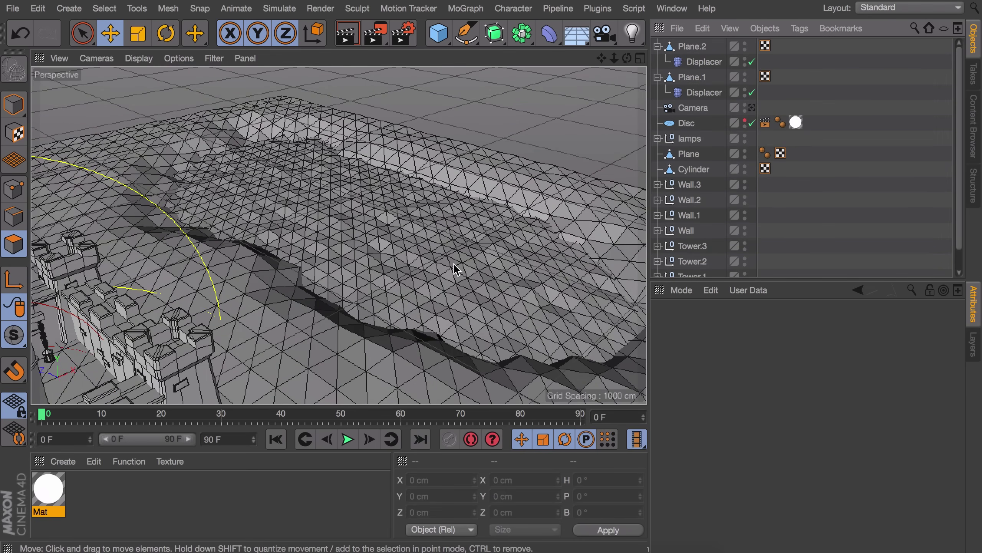
pyautogui.scroll(6, 434, 251)
pyautogui.keyDown('alt'); pyautogui.moveTo(434, 252); pyautogui.dragTo(418, 265); pyautogui.keyUp('alt')
pyautogui.scroll(-5, 381, 237)
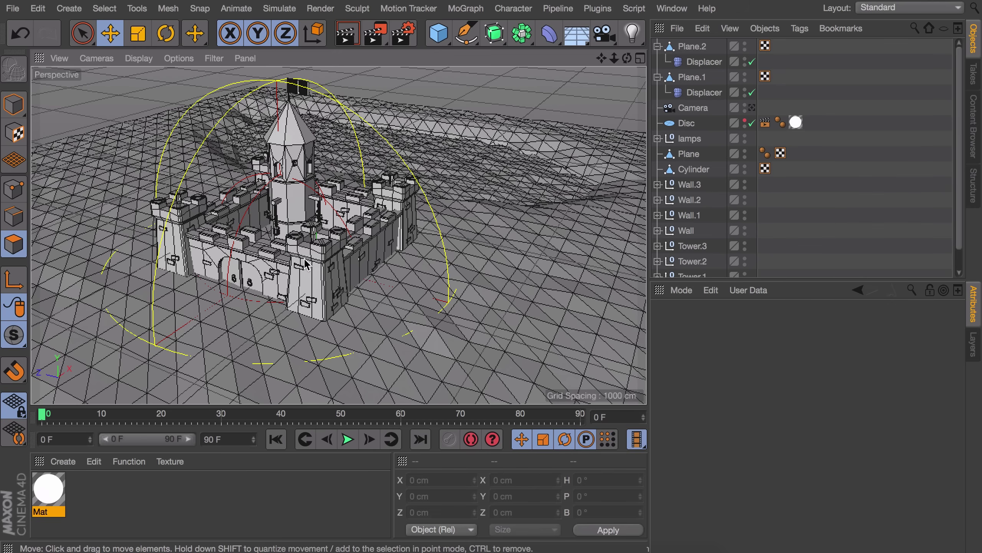
# - Add a cube in front of the castle gate and create two copies of it in a row
pyautogui.scroll(4, 296, 272)
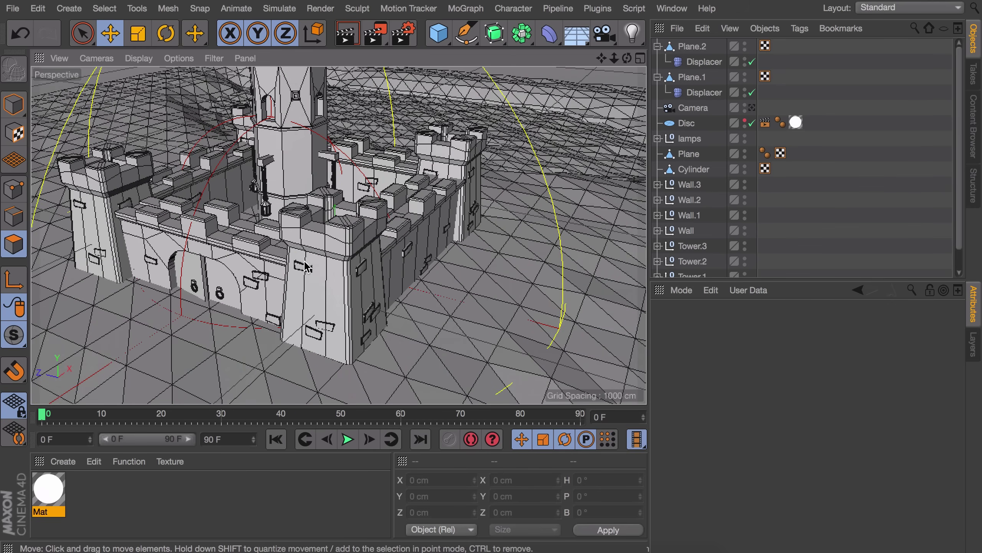
pyautogui.scroll(5, 305, 267)
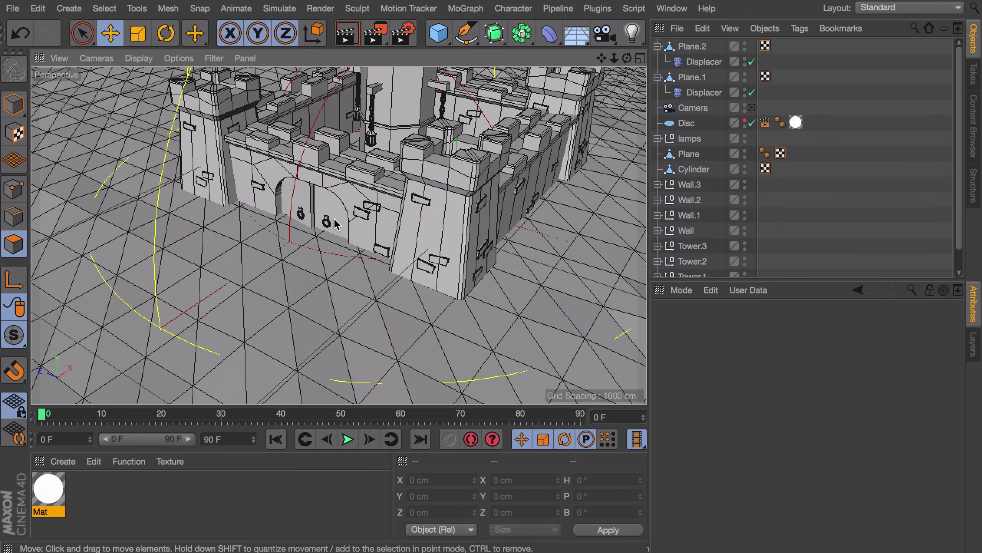
pyautogui.click(444, 44)
pyautogui.click(517, 48)
pyautogui.moveTo(395, 217); pyautogui.dragTo(153, 224)
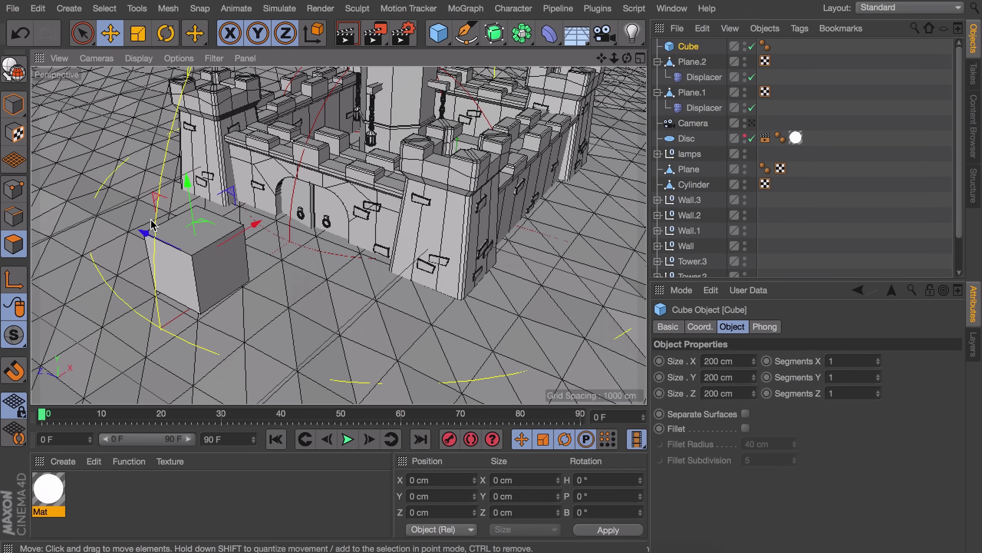
pyautogui.click(13, 105)
pyautogui.keyDown('ctrl'); pyautogui.moveTo(152, 211); pyautogui.dragTo(292, 288); pyautogui.keyUp('ctrl')
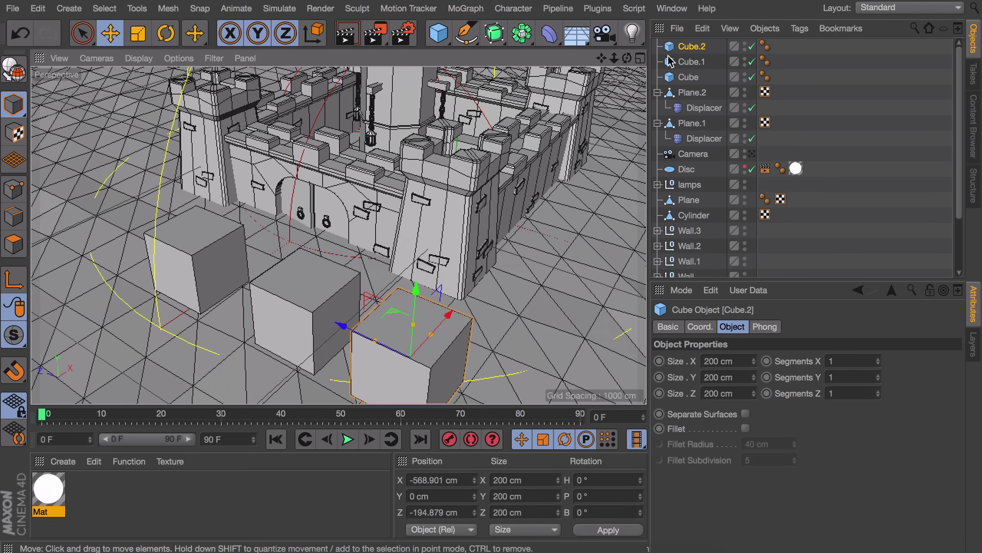
# - Resize all three cubes to 39 by 14 by 56 cm and lower them to about -115 cm on the ground
pyautogui.moveTo(662, 110); pyautogui.dragTo(682, 80)
pyautogui.click(695, 47)
pyautogui.keyDown('shift'); pyautogui.click(688, 77); pyautogui.keyUp('shift')
pyautogui.keyDown('alt'); pyautogui.moveTo(294, 290); pyautogui.dragTo(356, 248); pyautogui.keyUp('alt')
pyautogui.moveTo(753, 361); pyautogui.dragTo(755, 403)
pyautogui.scroll(5, 399, 261)
pyautogui.keyDown('alt'); pyautogui.moveTo(397, 256); pyautogui.dragTo(343, 225); pyautogui.keyUp('alt')
pyautogui.moveTo(359, 197); pyautogui.dragTo(361, 256)
pyautogui.click(209, 225)
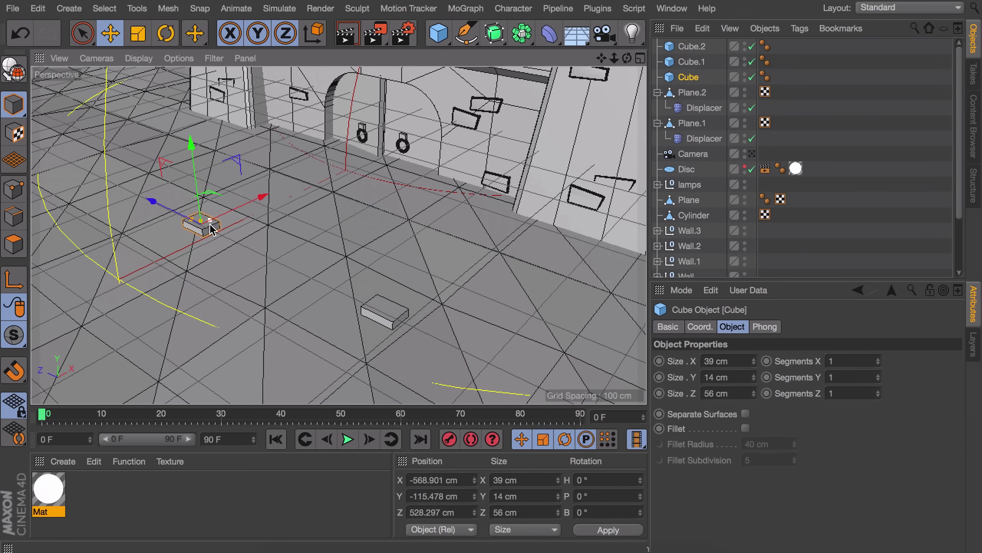
# - Enable the fillet on all three cubes with a radius of 2 cm
pyautogui.scroll(10, 210, 225)
pyautogui.keyDown('shift'); pyautogui.click(692, 47); pyautogui.keyUp('shift')
pyautogui.click(746, 428)
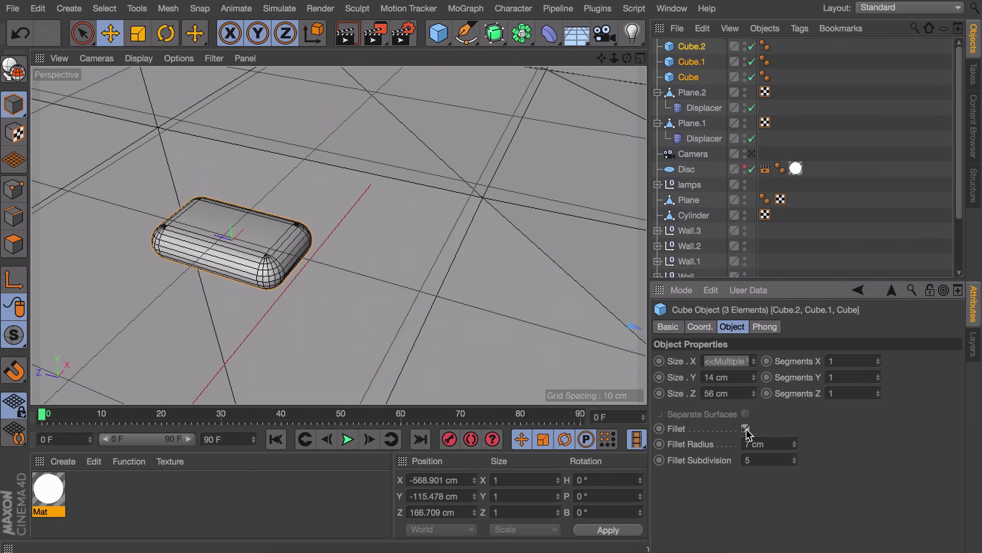
pyautogui.moveTo(794, 444); pyautogui.dragTo(794, 447)
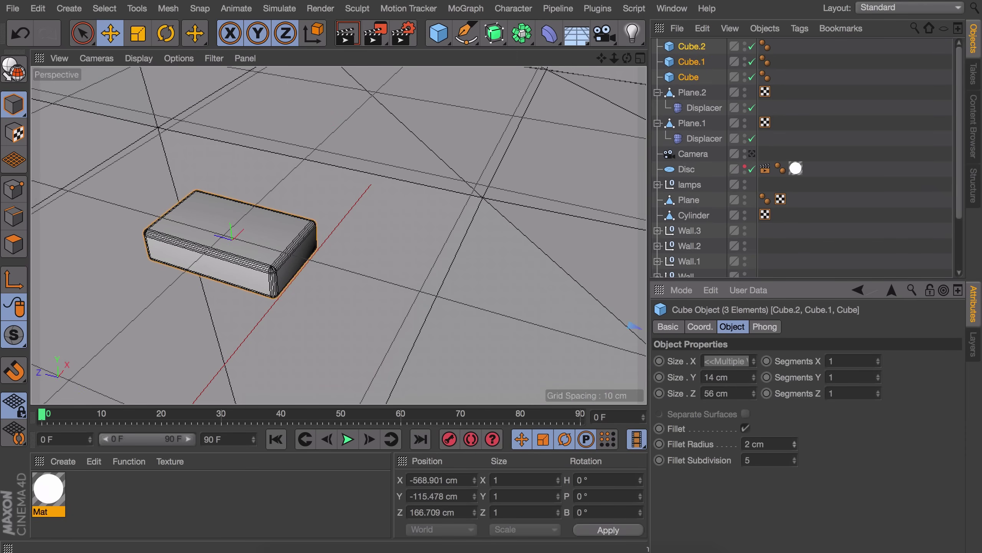
# - Make Cube editable, switch to point editing and turn off soft selection
pyautogui.click(810, 77)
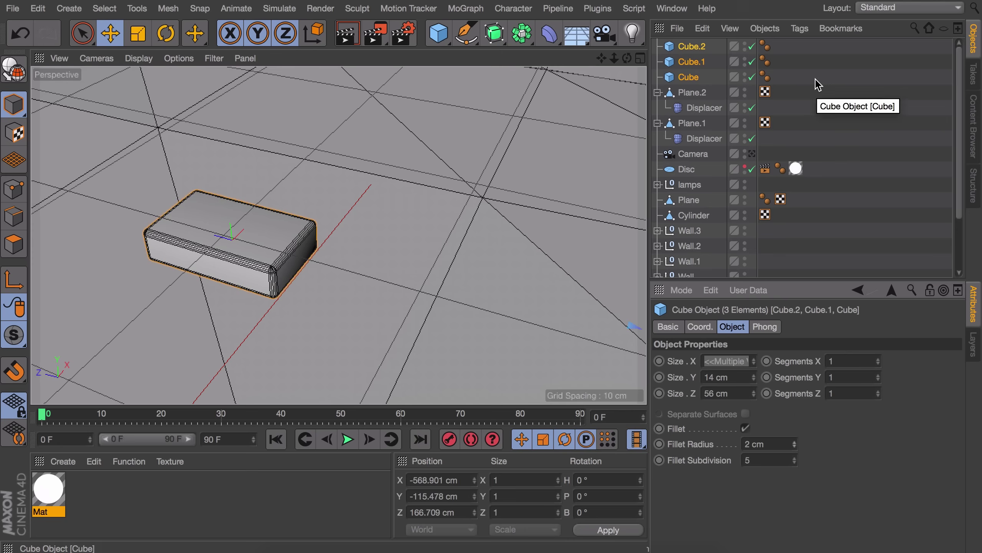
pyautogui.press('c')
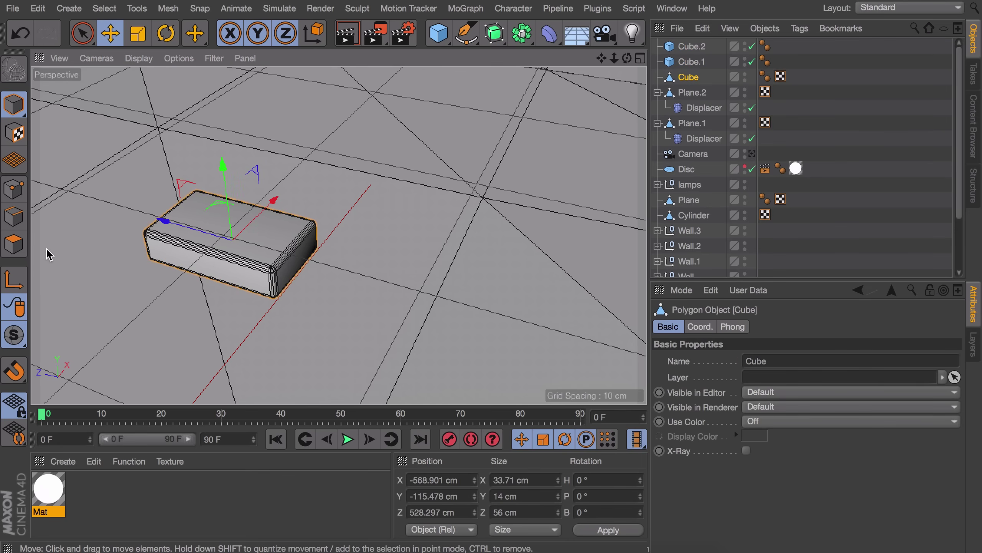
pyautogui.click(14, 190)
pyautogui.moveTo(88, 26); pyautogui.dragTo(111, 79)
pyautogui.keyDown('alt'); pyautogui.moveTo(258, 219); pyautogui.dragTo(234, 104); pyautogui.keyUp('alt')
pyautogui.keyDown('alt'); pyautogui.moveTo(233, 185); pyautogui.dragTo(210, 131); pyautogui.keyUp('alt')
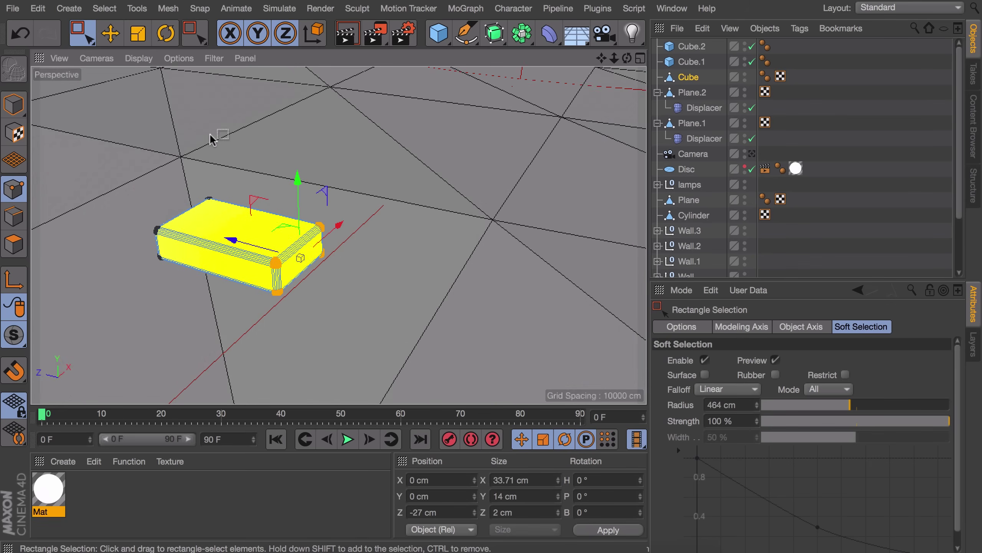
pyautogui.click(705, 360)
# - Shift groups of corner points on Cube to shape it into a slightly irregular paving stone
pyautogui.keyDown('alt'); pyautogui.moveTo(271, 249); pyautogui.dragTo(278, 207); pyautogui.keyUp('alt')
pyautogui.moveTo(324, 248); pyautogui.dragTo(293, 194)
pyautogui.keyDown('alt'); pyautogui.moveTo(265, 252); pyautogui.dragTo(379, 205); pyautogui.keyUp('alt')
pyautogui.click(302, 167)
pyautogui.moveTo(316, 251); pyautogui.dragTo(236, 251)
pyautogui.moveTo(232, 213); pyautogui.dragTo(247, 215)
pyautogui.press('super+z')
pyautogui.press('super+z')
pyautogui.press('super+z')
pyautogui.moveTo(285, 184); pyautogui.dragTo(285, 199)
pyautogui.keyDown('alt'); pyautogui.moveTo(279, 204); pyautogui.dragTo(257, 294); pyautogui.keyUp('alt')
pyautogui.moveTo(259, 335); pyautogui.dragTo(358, 141)
pyautogui.scroll(-3, 380, 321)
pyautogui.keyDown('alt'); pyautogui.moveTo(388, 285); pyautogui.dragTo(373, 283); pyautogui.keyUp('alt')
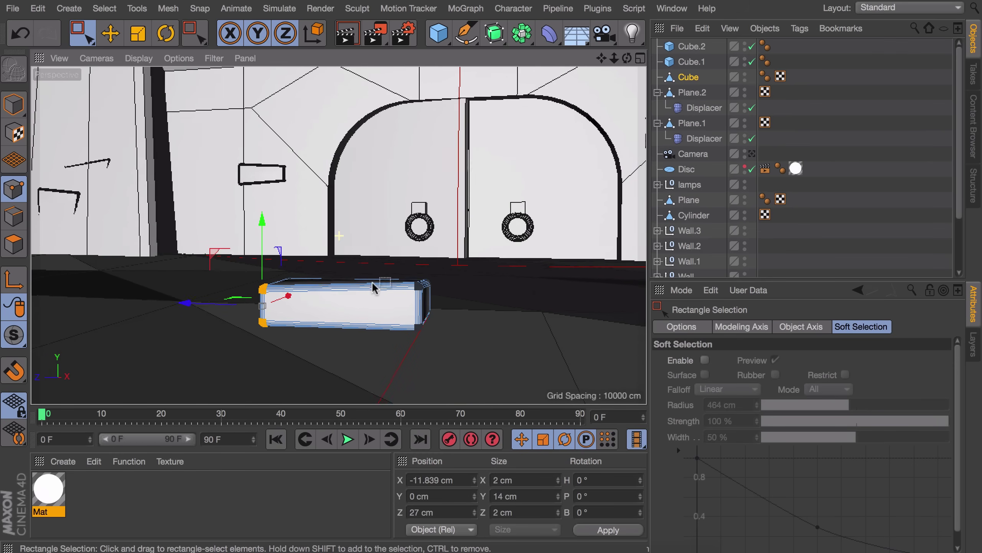
# - Make Cube.1 editable and offset some of its corner points to give it an uneven shape
pyautogui.click(690, 65)
pyautogui.press('o')
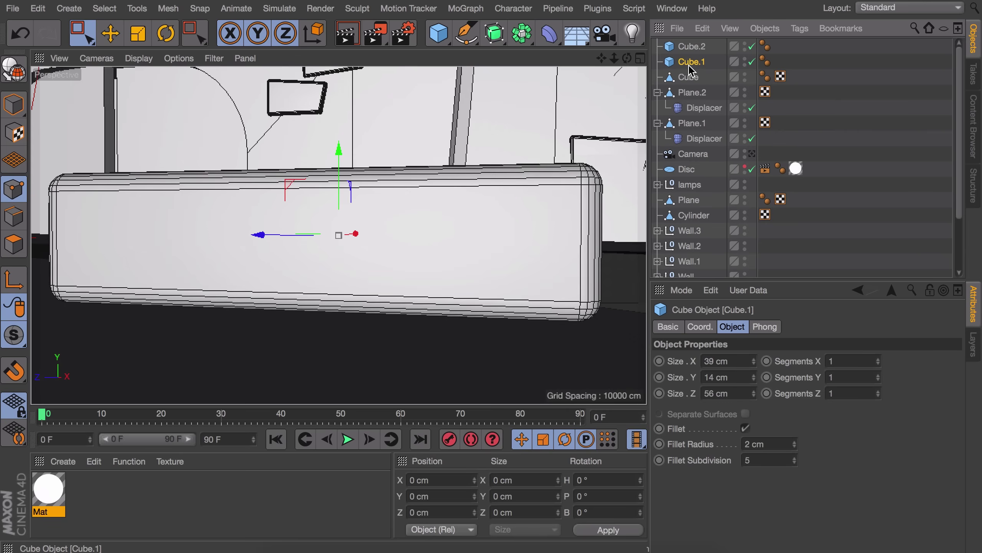
pyautogui.keyDown('alt'); pyautogui.moveTo(384, 209); pyautogui.dragTo(378, 290); pyautogui.keyUp('alt')
pyautogui.press('c')
pyautogui.keyDown('alt'); pyautogui.moveTo(354, 178); pyautogui.dragTo(368, 245); pyautogui.keyUp('alt')
pyautogui.scroll(-3, 369, 244)
pyautogui.keyDown('alt'); pyautogui.moveTo(436, 196); pyautogui.dragTo(436, 247); pyautogui.keyUp('alt')
pyautogui.moveTo(262, 74); pyautogui.dragTo(306, 120)
pyautogui.keyDown('alt'); pyautogui.moveTo(304, 147); pyautogui.dragTo(342, 243); pyautogui.keyUp('alt')
pyautogui.moveTo(222, 127); pyautogui.dragTo(249, 130)
pyautogui.moveTo(481, 160); pyautogui.dragTo(282, 91)
pyautogui.moveTo(402, 78); pyautogui.dragTo(401, 86)
# - Nudge the remaining corners of Cube.1 individually to finish its irregular stone shape
pyautogui.keyDown('alt'); pyautogui.moveTo(437, 212); pyautogui.dragTo(387, 155); pyautogui.keyUp('alt')
pyautogui.moveTo(471, 152); pyautogui.dragTo(472, 149)
pyautogui.keyDown('alt'); pyautogui.moveTo(570, 215); pyautogui.dragTo(524, 187); pyautogui.keyUp('alt')
pyautogui.moveTo(462, 177); pyautogui.dragTo(396, 125)
pyautogui.moveTo(429, 109); pyautogui.dragTo(514, 166)
pyautogui.moveTo(458, 170); pyautogui.dragTo(383, 81)
pyautogui.moveTo(422, 112); pyautogui.dragTo(422, 115)
pyautogui.keyDown('alt'); pyautogui.moveTo(371, 144); pyautogui.dragTo(466, 103); pyautogui.keyUp('alt')
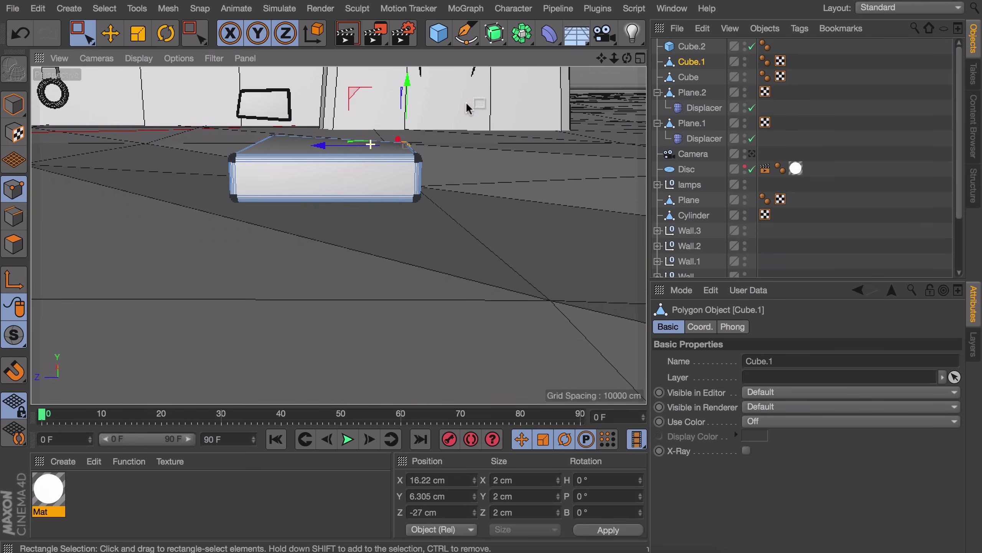
# - Make Cube.2 editable and scale the points at one end of the block
pyautogui.keyDown('alt'); pyautogui.moveTo(400, 180); pyautogui.dragTo(388, 209, button='middle'); pyautogui.keyUp('alt')
pyautogui.keyDown('alt'); pyautogui.moveTo(532, 198); pyautogui.dragTo(322, 193, button='middle'); pyautogui.keyUp('alt')
pyautogui.click(681, 49)
pyautogui.press('c')
pyautogui.keyDown('alt'); pyautogui.moveTo(272, 189); pyautogui.dragTo(273, 247); pyautogui.keyUp('alt')
pyautogui.moveTo(164, 149); pyautogui.dragTo(226, 277)
pyautogui.keyDown('alt'); pyautogui.moveTo(230, 261); pyautogui.dragTo(272, 238); pyautogui.keyUp('alt')
pyautogui.press('t')
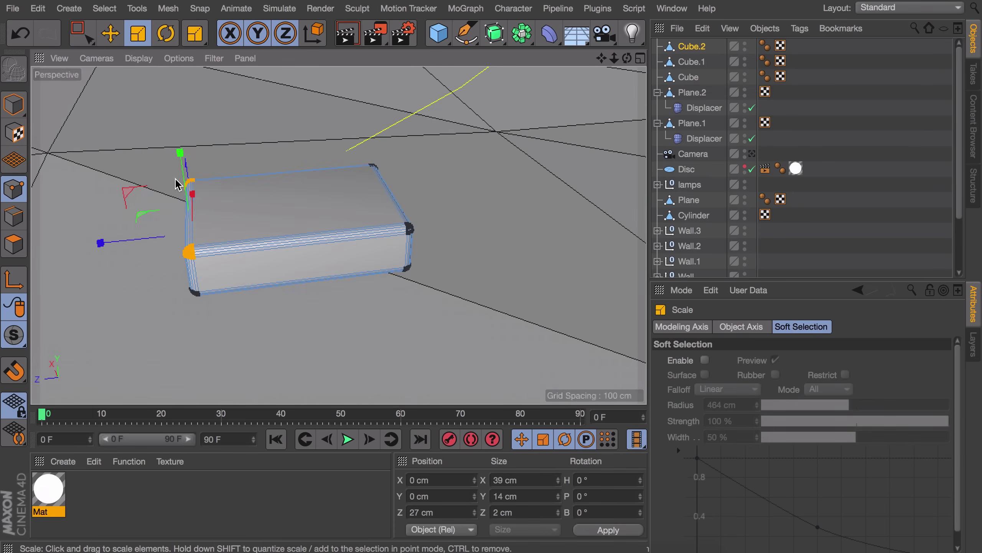
pyautogui.keyDown('alt'); pyautogui.moveTo(180, 190); pyautogui.dragTo(255, 221); pyautogui.keyUp('alt')
pyautogui.moveTo(219, 188); pyautogui.dragTo(227, 195)
# - Raise corner points of Cube.2 so the block is about 15.8 cm high, and return to object-level editing
pyautogui.keyDown('alt'); pyautogui.moveTo(380, 235); pyautogui.dragTo(300, 188); pyautogui.keyUp('alt')
pyautogui.press('e')
pyautogui.moveTo(265, 117); pyautogui.dragTo(265, 110)
pyautogui.click(363, 263)
pyautogui.keyDown('alt'); pyautogui.moveTo(445, 217); pyautogui.dragTo(353, 227, button='right'); pyautogui.keyUp('alt')
pyautogui.keyDown('alt'); pyautogui.moveTo(352, 227); pyautogui.dragTo(340, 271); pyautogui.keyUp('alt')
pyautogui.keyDown('alt'); pyautogui.moveTo(343, 273); pyautogui.dragTo(405, 269, button='middle'); pyautogui.keyUp('alt')
pyautogui.click(14, 104)
pyautogui.keyDown('alt'); pyautogui.moveTo(255, 166); pyautogui.dragTo(245, 213, button='right'); pyautogui.keyUp('alt')
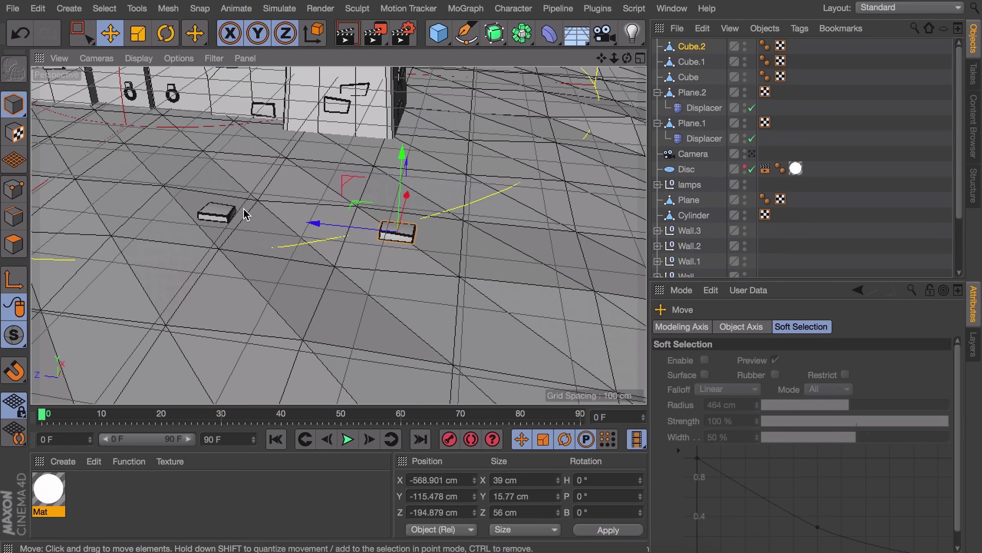
# - Add a Cloner in Honeycomb Array mode and place Cube, Cube.1 and Cube.2 inside it
pyautogui.click(467, 9)
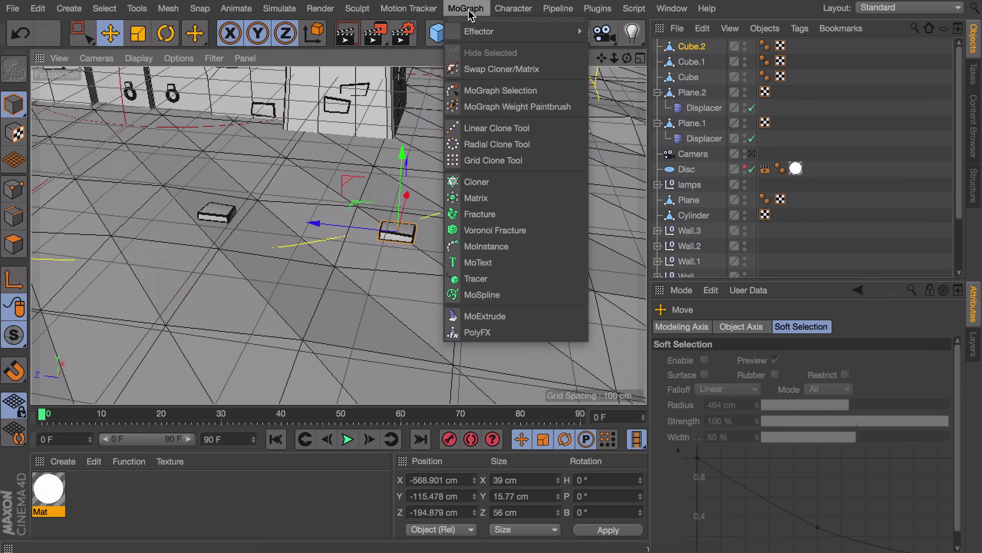
pyautogui.click(480, 183)
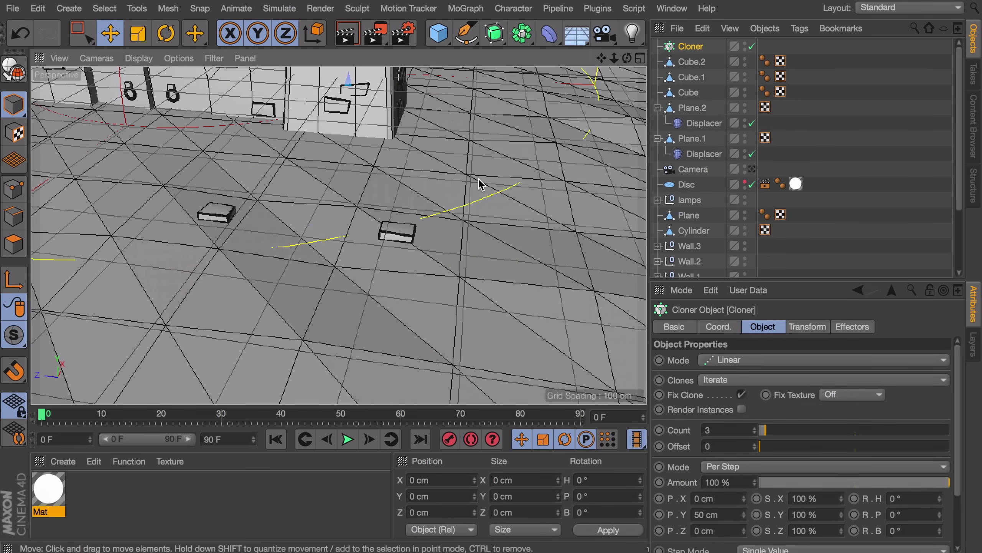
pyautogui.click(723, 361)
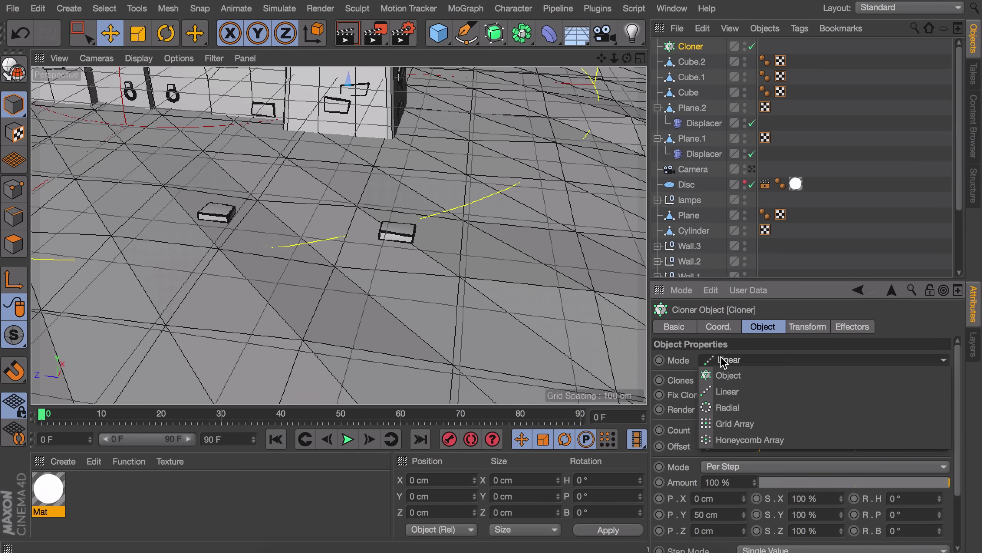
pyautogui.click(736, 441)
pyautogui.click(684, 93)
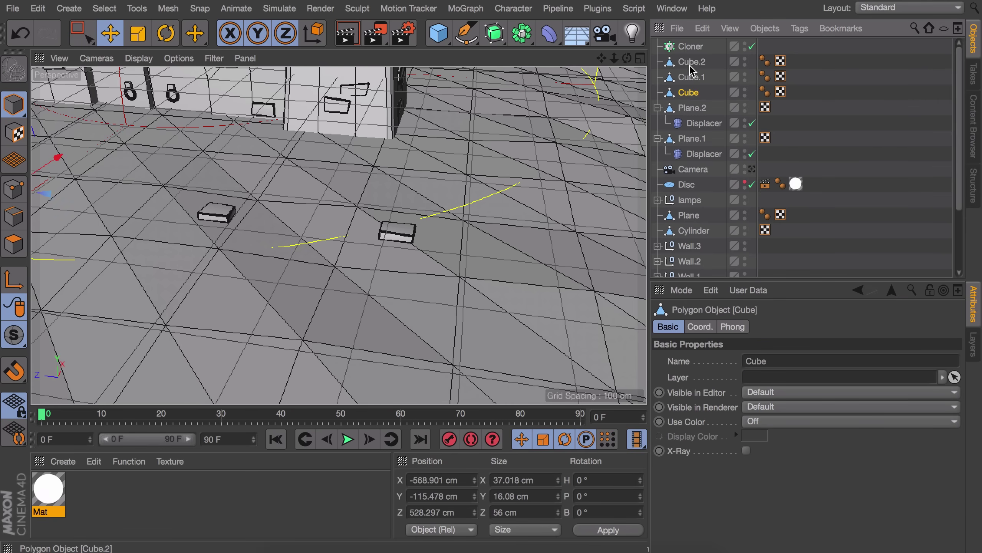
pyautogui.keyDown('shift'); pyautogui.click(691, 62); pyautogui.keyUp('shift')
pyautogui.moveTo(689, 47); pyautogui.dragTo(689, 48)
pyautogui.keyDown('alt'); pyautogui.moveTo(418, 232); pyautogui.dragTo(371, 238); pyautogui.keyUp('alt')
pyautogui.scroll(-8, 287, 234)
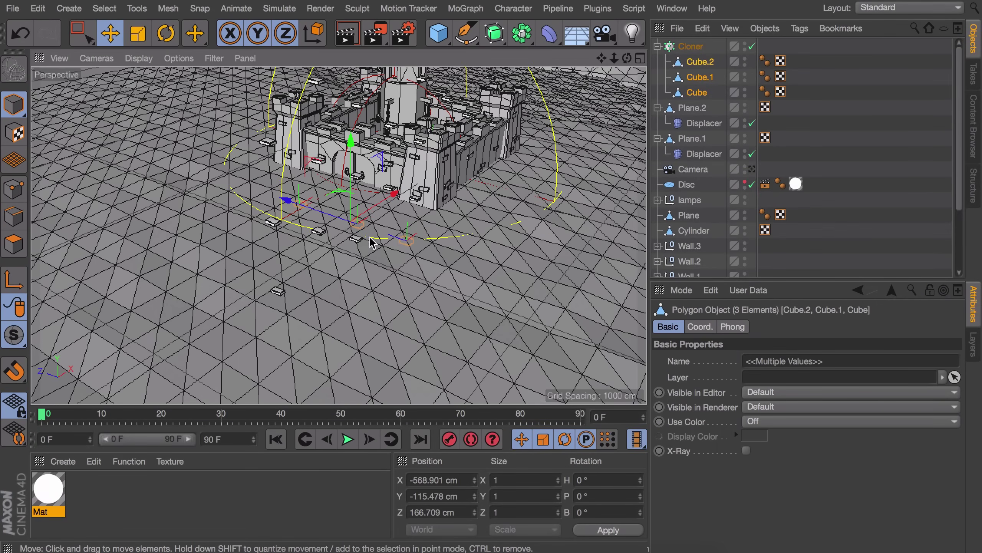
# - Set the Cloner's orientation to Y (XZ) and lower it to about -128 cm so the stones lie on the ground
pyautogui.click(688, 47)
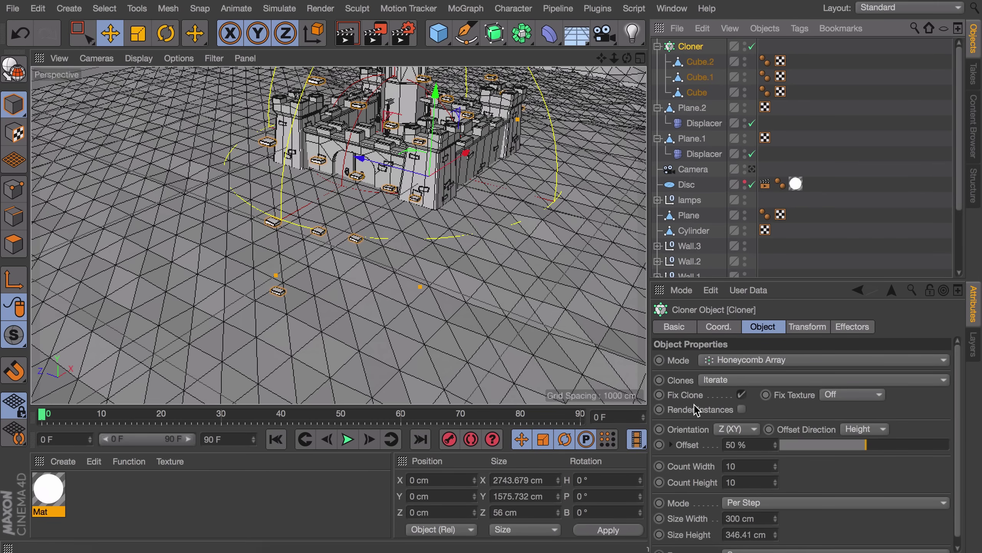
pyautogui.click(734, 430)
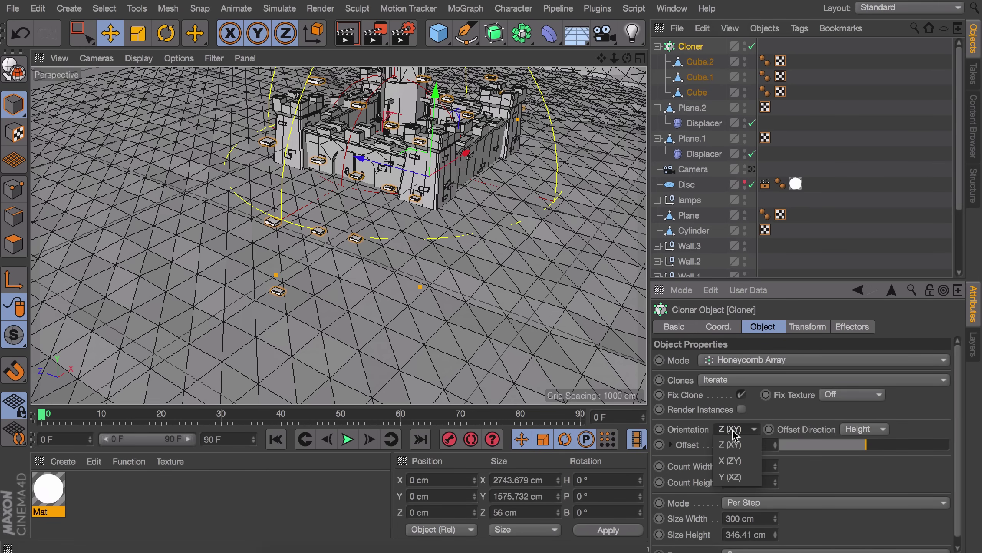
pyautogui.click(731, 477)
pyautogui.moveTo(495, 278)
pyautogui.keyDown('alt'); pyautogui.mouseDown()
pyautogui.moveTo(388, 220)
pyautogui.moveTo(493, 273)
pyautogui.mouseUp(); pyautogui.keyUp('alt')
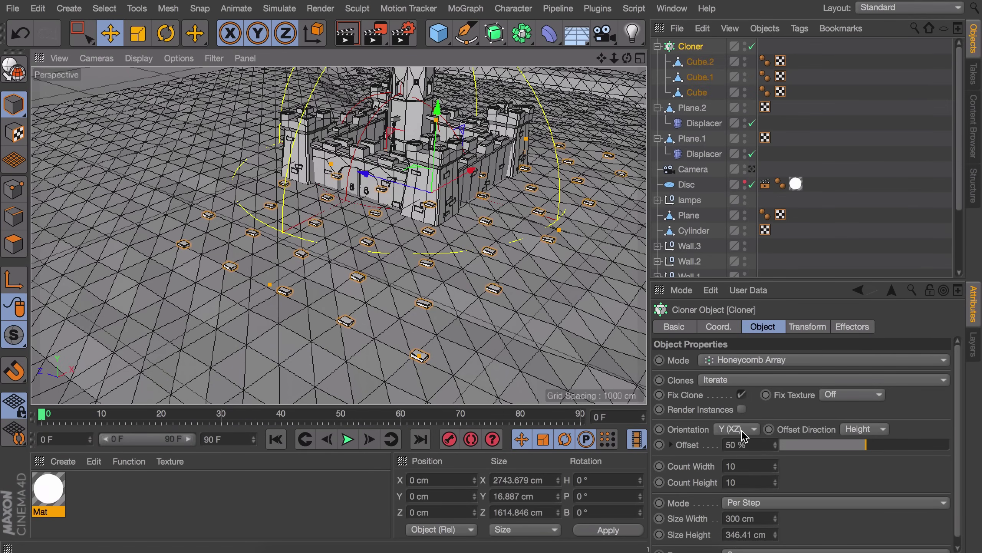
pyautogui.moveTo(437, 111); pyautogui.dragTo(437, 130)
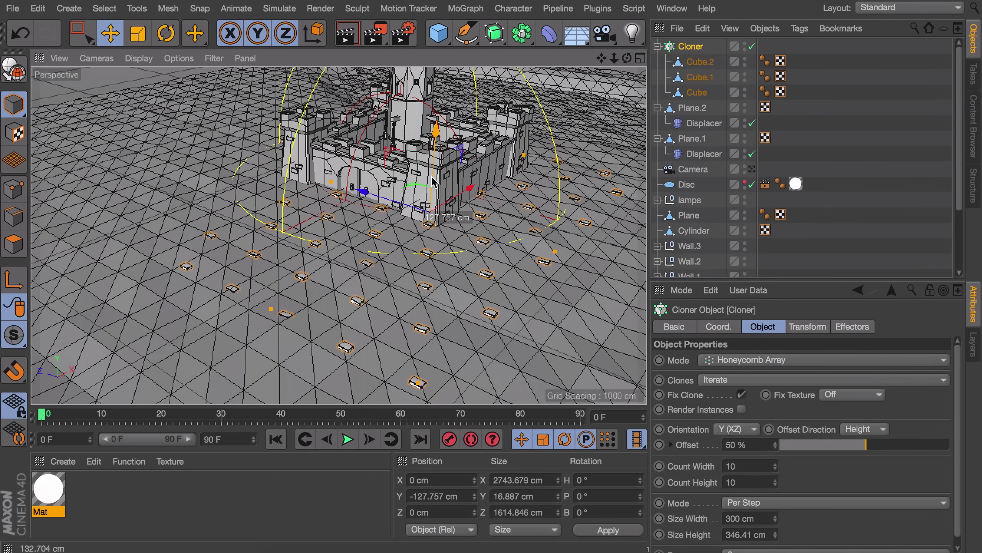
pyautogui.scroll(3, 478, 191)
pyautogui.keyDown('alt'); pyautogui.moveTo(478, 191); pyautogui.dragTo(420, 230); pyautogui.keyUp('alt')
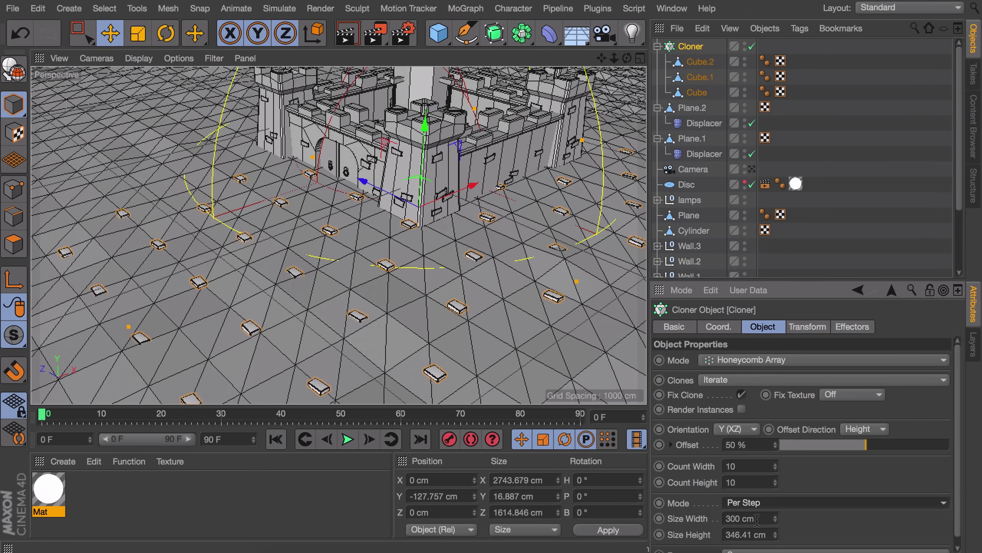
# - Reduce the Cloner's size width to 24 cm and its size height to about 119 cm to pack the stones closer
pyautogui.moveTo(775, 518); pyautogui.dragTo(775, 549)
pyautogui.keyDown('alt'); pyautogui.moveTo(539, 239); pyautogui.dragTo(557, 133, button='right'); pyautogui.keyUp('alt')
pyautogui.keyDown('alt'); pyautogui.moveTo(553, 286); pyautogui.dragTo(484, 259); pyautogui.keyUp('alt')
pyautogui.moveTo(775, 518); pyautogui.dragTo(776, 550)
pyautogui.keyDown('alt'); pyautogui.moveTo(448, 217); pyautogui.dragTo(476, 294); pyautogui.keyUp('alt')
pyautogui.keyDown('alt'); pyautogui.moveTo(448, 232); pyautogui.dragTo(519, 232, button='right'); pyautogui.keyUp('alt')
pyautogui.moveTo(775, 535); pyautogui.dragTo(776, 549)
pyautogui.keyDown('alt'); pyautogui.moveTo(419, 198); pyautogui.dragTo(346, 139); pyautogui.keyUp('alt')
# - Move the Cloner in front of the castle gate, to about X -381 cm and Z 428 cm
pyautogui.moveTo(460, 72); pyautogui.dragTo(170, 87)
pyautogui.keyDown('alt'); pyautogui.moveTo(240, 174); pyautogui.dragTo(418, 221); pyautogui.keyUp('alt')
pyautogui.moveTo(292, 267); pyautogui.dragTo(79, 188)
pyautogui.keyDown('alt'); pyautogui.moveTo(199, 215); pyautogui.dragTo(343, 260, button='middle'); pyautogui.keyUp('alt')
pyautogui.middleClick(333, 270)
pyautogui.middleClick(355, 204)
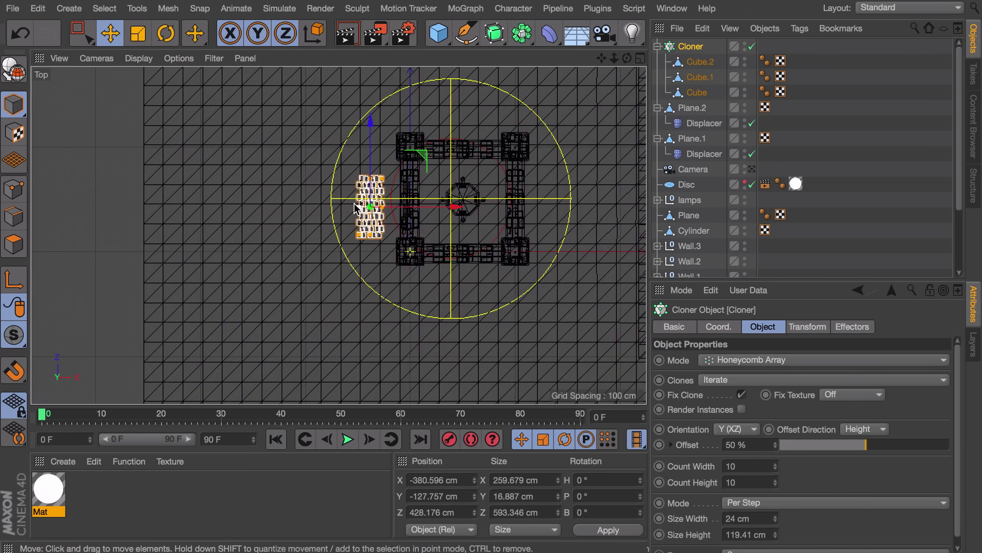
# - Tighten the Cloner's size height to about 61 cm and shift it closer to the gate, to about X -223 cm and Z 505 cm
pyautogui.keyDown('alt'); pyautogui.moveTo(383, 188); pyautogui.dragTo(499, 187, button='right'); pyautogui.keyUp('alt')
pyautogui.moveTo(313, 204); pyautogui.dragTo(312, 163)
pyautogui.moveTo(418, 252); pyautogui.dragTo(506, 254)
pyautogui.middleClick(464, 248)
pyautogui.middleClick(235, 193)
pyautogui.keyDown('alt'); pyautogui.moveTo(333, 245); pyautogui.dragTo(319, 208, button='right'); pyautogui.keyUp('alt')
pyautogui.moveTo(471, 246); pyautogui.dragTo(379, 231)
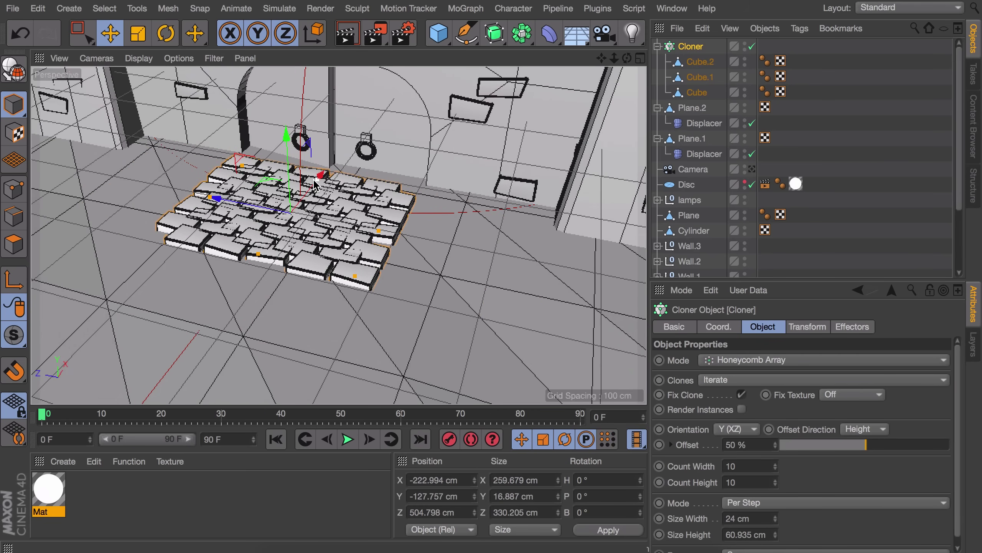
# - Widen the Cloner's size width to about 71 cm and move it away from the gate to about X -417 cm
pyautogui.moveTo(315, 180); pyautogui.dragTo(355, 132)
pyautogui.keyDown('alt'); pyautogui.moveTo(402, 193); pyautogui.dragTo(360, 176); pyautogui.keyUp('alt')
pyautogui.moveTo(382, 218); pyautogui.dragTo(262, 234)
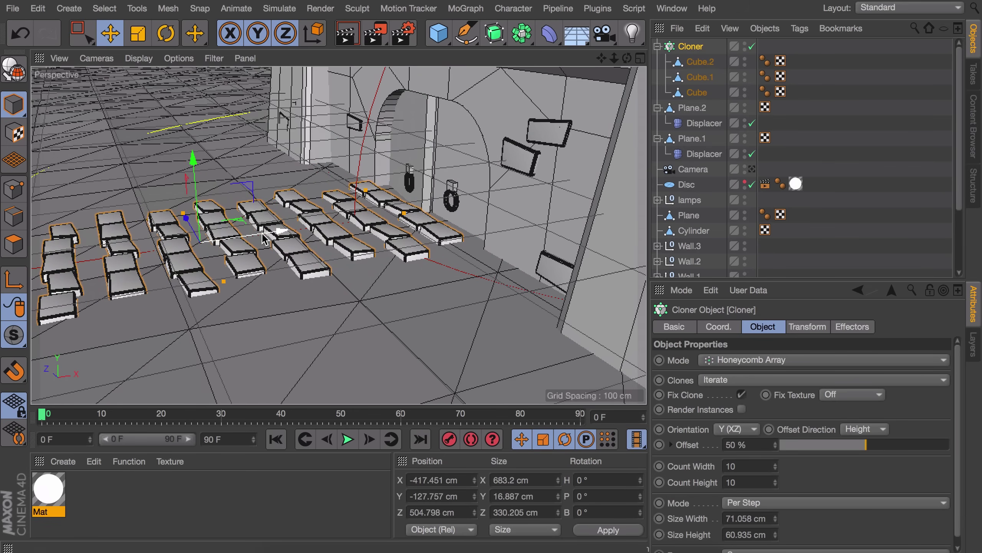
# - Reduce the paving-stone Cloner's size width to about 45 cm and increase its count width to 15
pyautogui.keyDown('alt'); pyautogui.moveTo(263, 235); pyautogui.dragTo(278, 266); pyautogui.keyUp('alt')
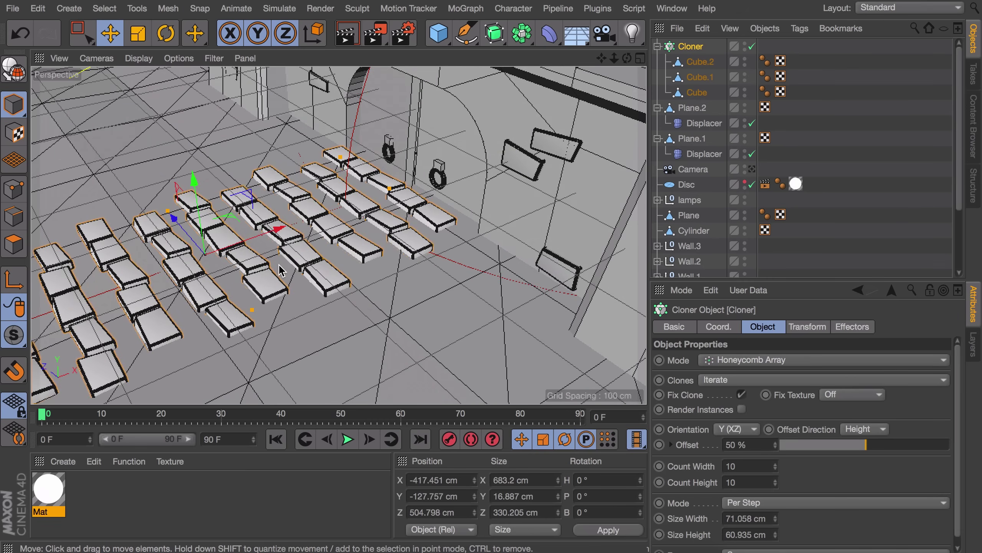
pyautogui.keyDown('alt'); pyautogui.moveTo(298, 272); pyautogui.dragTo(333, 246, button='middle'); pyautogui.keyUp('alt')
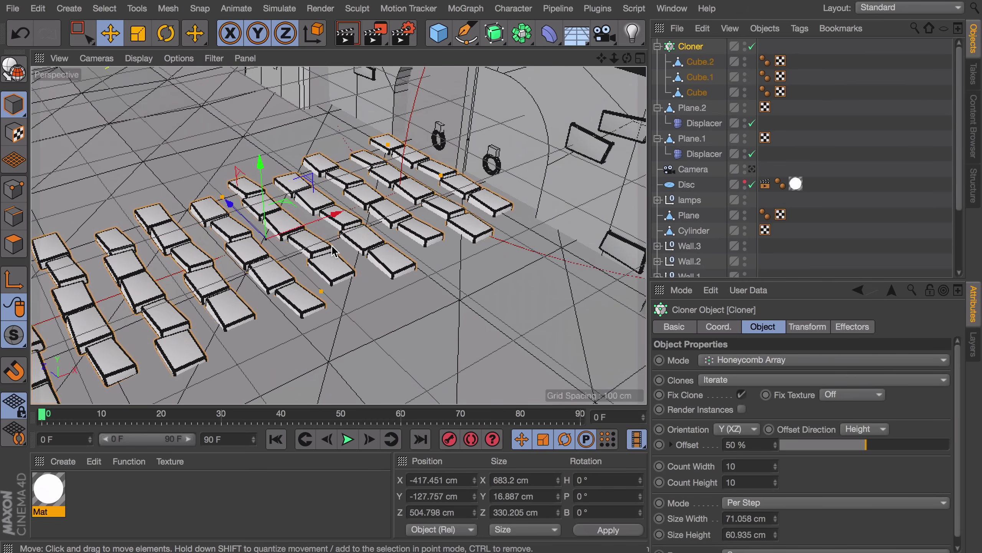
pyautogui.moveTo(334, 251)
pyautogui.keyDown('alt'); pyautogui.mouseDown()
pyautogui.moveTo(361, 247)
pyautogui.moveTo(317, 348)
pyautogui.mouseUp(); pyautogui.keyUp('alt')
pyautogui.click(754, 169)
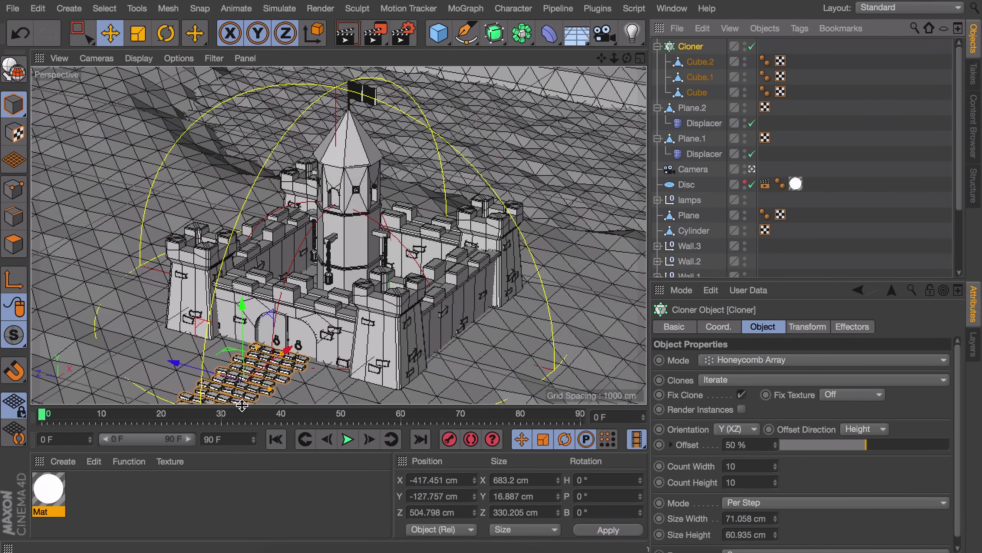
pyautogui.click(752, 169)
pyautogui.keyDown('alt'); pyautogui.moveTo(410, 240); pyautogui.dragTo(432, 242); pyautogui.keyUp('alt')
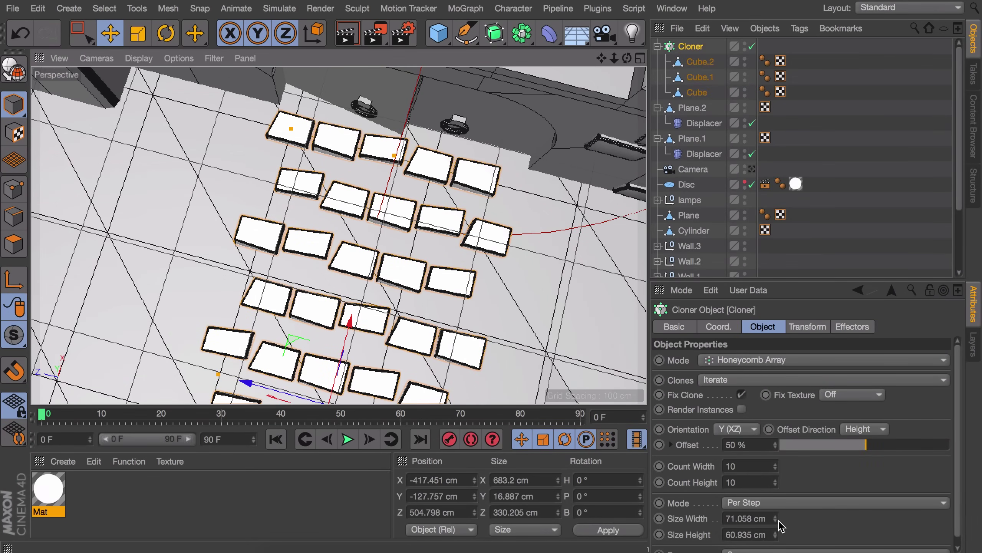
pyautogui.moveTo(775, 521); pyautogui.dragTo(775, 540)
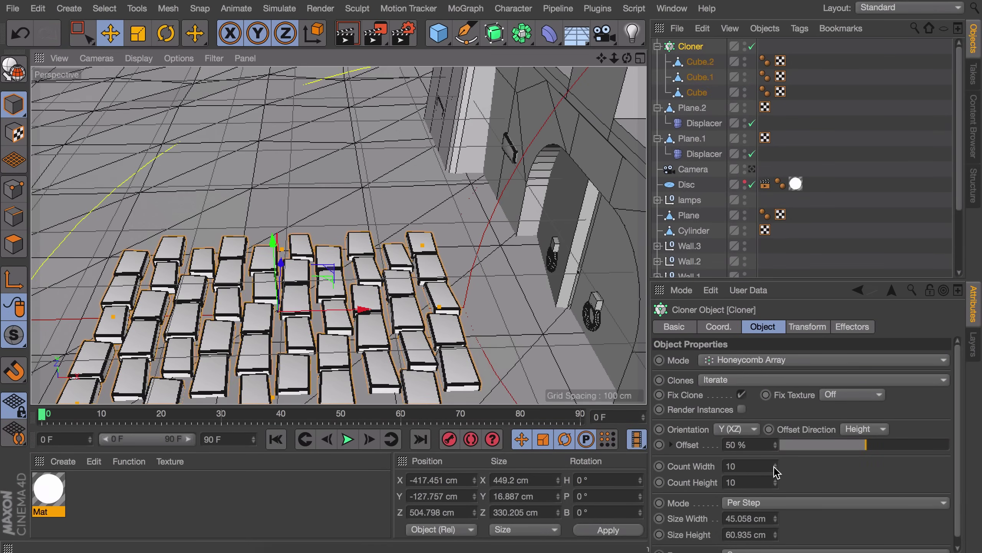
pyautogui.moveTo(776, 467); pyautogui.dragTo(776, 463)
# - Duplicate the paving-stone Cloner along the X axis into the castle courtyard, to about X 481 cm
pyautogui.scroll(3, 490, 285)
pyautogui.keyDown('alt'); pyautogui.moveTo(490, 285); pyautogui.dragTo(572, 387); pyautogui.keyUp('alt')
pyautogui.keyDown('alt'); pyautogui.moveTo(509, 299); pyautogui.dragTo(449, 194); pyautogui.keyUp('alt')
pyautogui.keyDown('alt'); pyautogui.moveTo(339, 235); pyautogui.dragTo(403, 238); pyautogui.keyUp('alt')
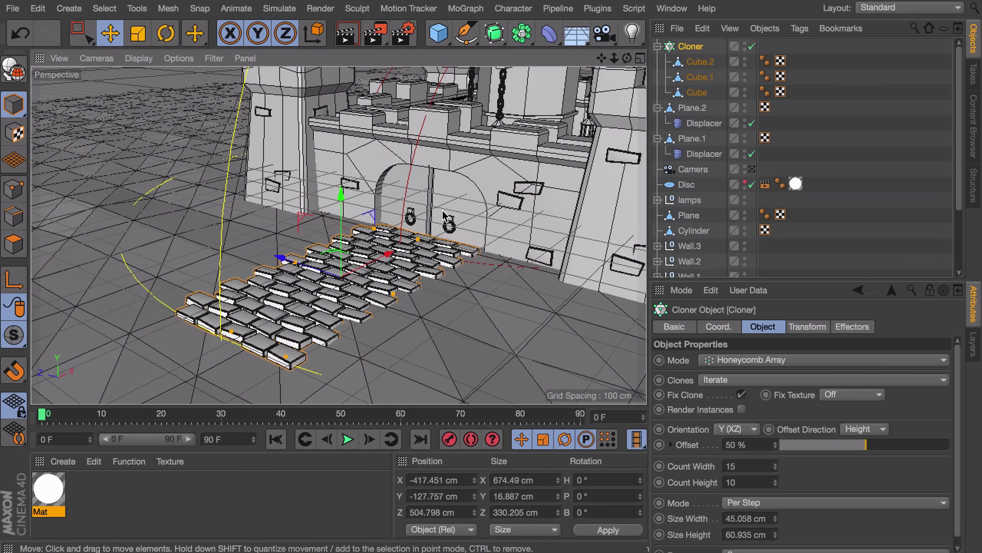
pyautogui.keyDown('ctrl'); pyautogui.moveTo(383, 257); pyautogui.dragTo(537, 166); pyautogui.keyUp('ctrl')
pyautogui.keyDown('alt'); pyautogui.moveTo(519, 167); pyautogui.dragTo(406, 296, button='middle'); pyautogui.keyUp('alt')
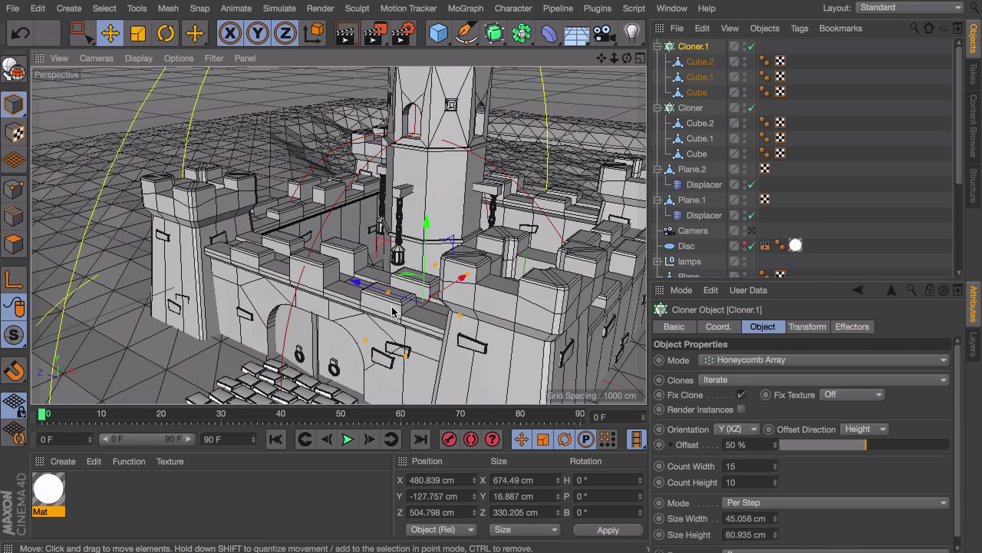
pyautogui.keyDown('alt'); pyautogui.moveTo(402, 270); pyautogui.dragTo(363, 341); pyautogui.keyUp('alt')
pyautogui.keyDown('alt'); pyautogui.moveTo(519, 248); pyautogui.dragTo(231, 303, button='middle'); pyautogui.keyUp('alt')
# - In the top view, fill the courtyard by setting the copied Cloner's counts to 19 wide and 29 high, positioned at about X 496 cm
pyautogui.middleClick(259, 284)
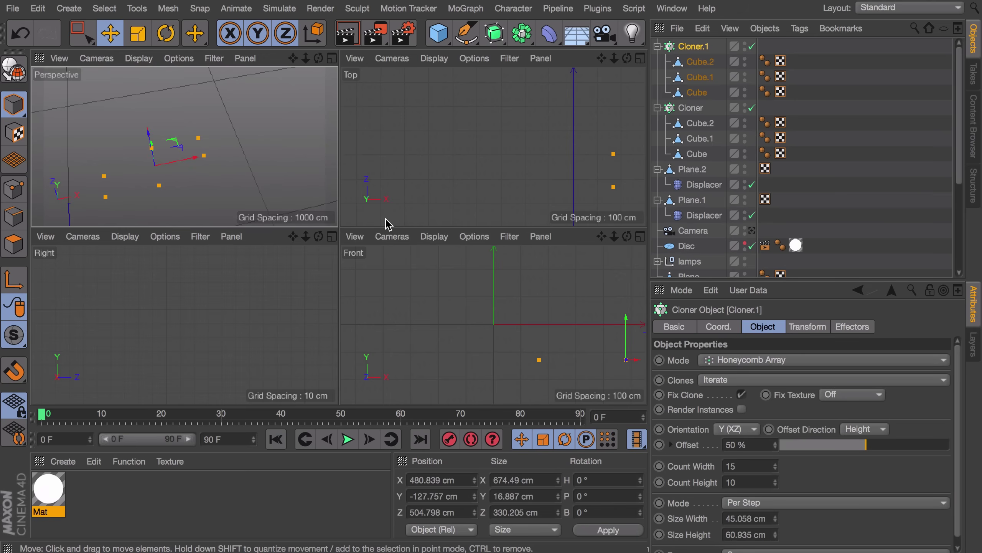
pyautogui.middleClick(388, 222)
pyautogui.moveTo(462, 248); pyautogui.dragTo(471, 247)
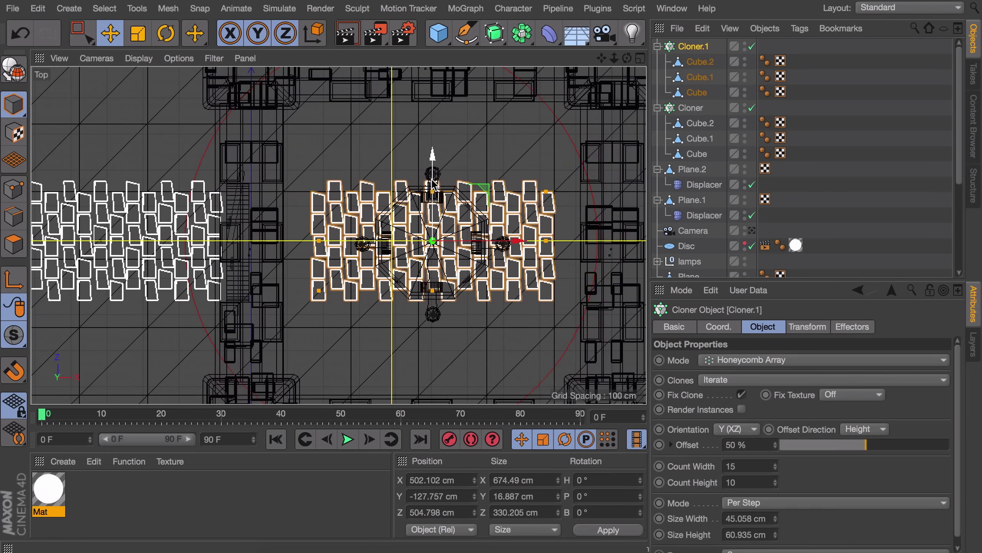
pyautogui.hotkey('ctrl', 'z')
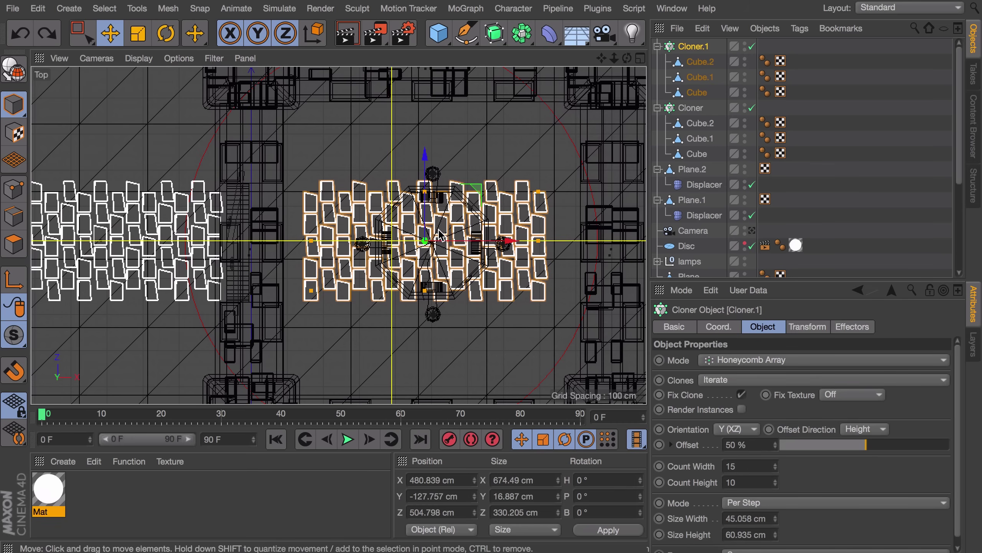
pyautogui.moveTo(776, 466); pyautogui.dragTo(777, 485)
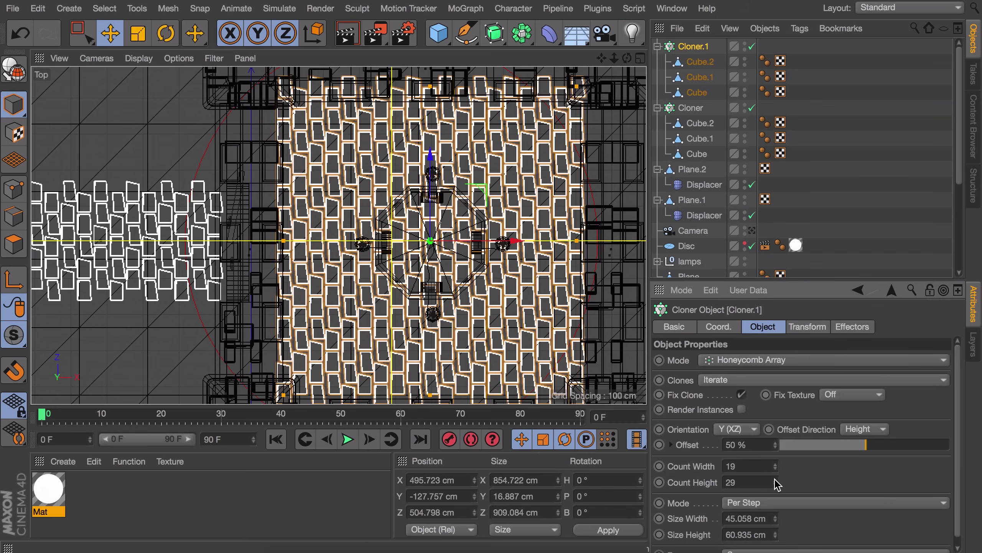
# - Inspect the paved path in perspective and preview-render the castle through the scene camera
pyautogui.middleClick(292, 216)
pyautogui.middleClick(292, 216)
pyautogui.keyDown('alt'); pyautogui.moveTo(290, 224); pyautogui.dragTo(239, 209); pyautogui.keyUp('alt')
pyautogui.moveTo(258, 215); pyautogui.dragTo(259, 214)
pyautogui.keyDown('alt'); pyautogui.moveTo(258, 213); pyautogui.dragTo(354, 116); pyautogui.keyUp('alt')
pyautogui.click(360, 182)
pyautogui.moveTo(354, 103); pyautogui.dragTo(354, 109)
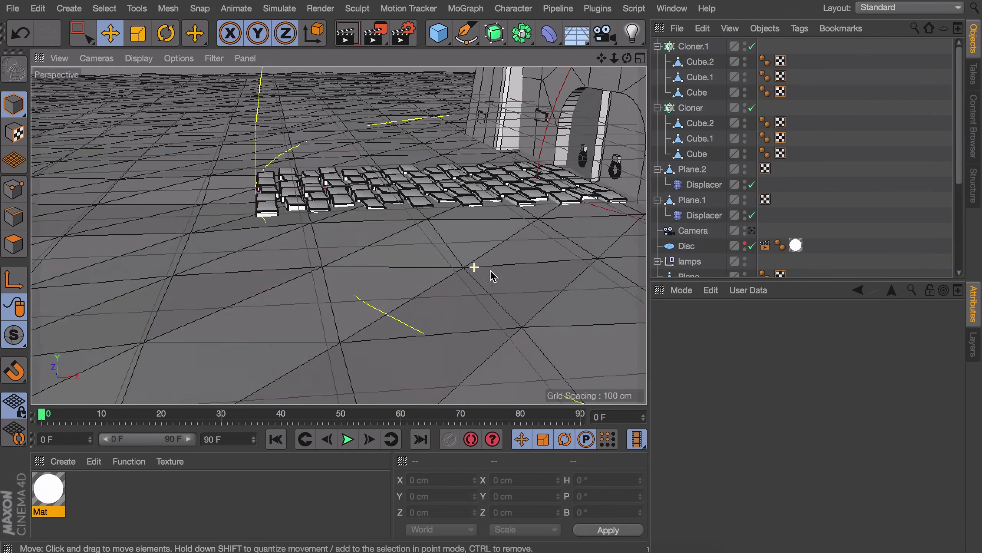
pyautogui.click(751, 230)
pyautogui.hotkey('ctrl', 'r')
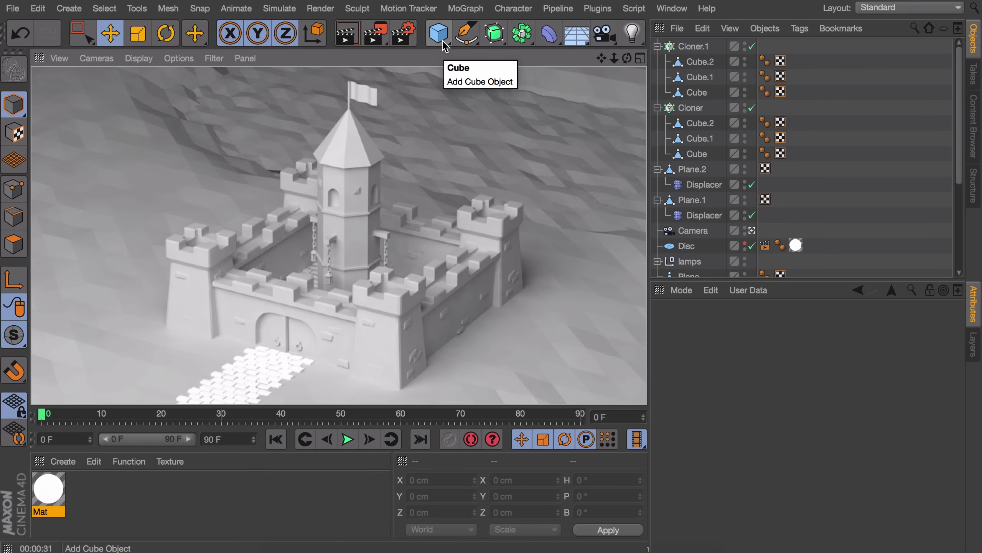
# - Leave the camera view and add a Platonic object beside the castle, at about Y -71 cm and Z -669 cm
pyautogui.moveTo(442, 44); pyautogui.dragTo(558, 140)
pyautogui.click(752, 246)
pyautogui.keyDown('alt'); pyautogui.moveTo(550, 235); pyautogui.dragTo(329, 210); pyautogui.keyUp('alt')
pyautogui.moveTo(271, 198); pyautogui.dragTo(510, 308)
pyautogui.keyDown('alt'); pyautogui.moveTo(510, 308); pyautogui.dragTo(430, 242, button='middle'); pyautogui.keyUp('alt')
pyautogui.keyDown('alt'); pyautogui.moveTo(429, 239); pyautogui.dragTo(413, 198); pyautogui.keyUp('alt')
pyautogui.moveTo(440, 180); pyautogui.dragTo(440, 195)
pyautogui.moveTo(440, 196); pyautogui.dragTo(440, 205)
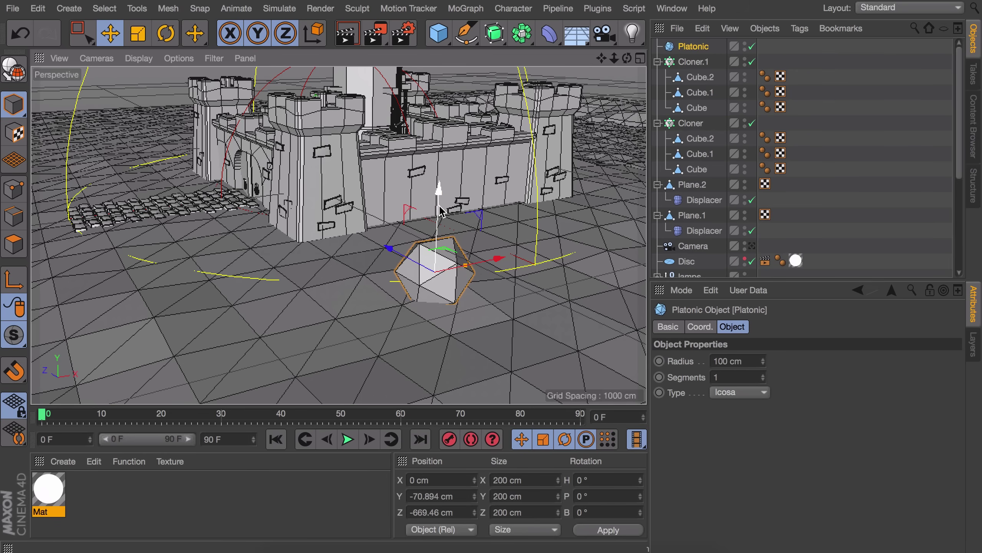
# - Make the Platonic editable and deform its points with the Brush tool into an irregular rock, returning to model mode
pyautogui.press('c')
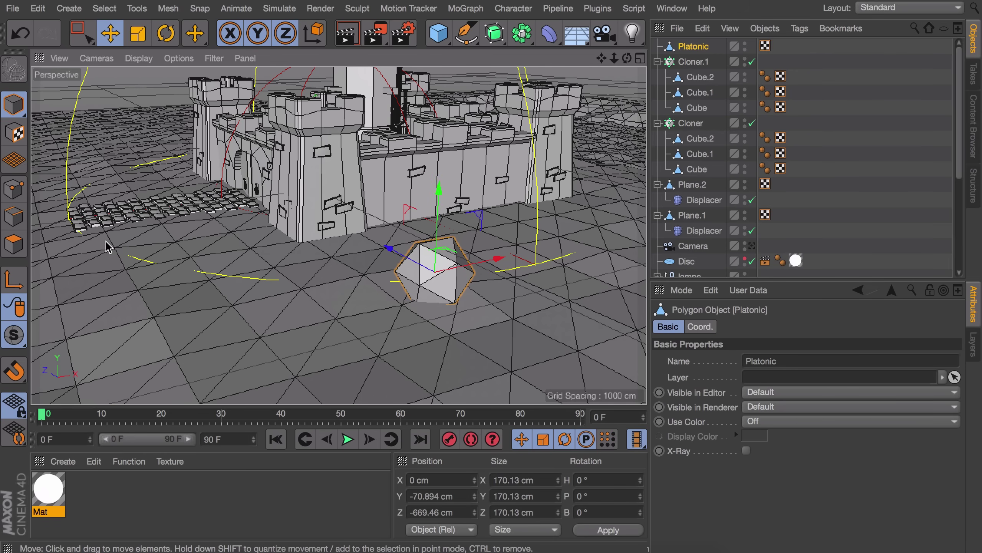
pyautogui.click(21, 192)
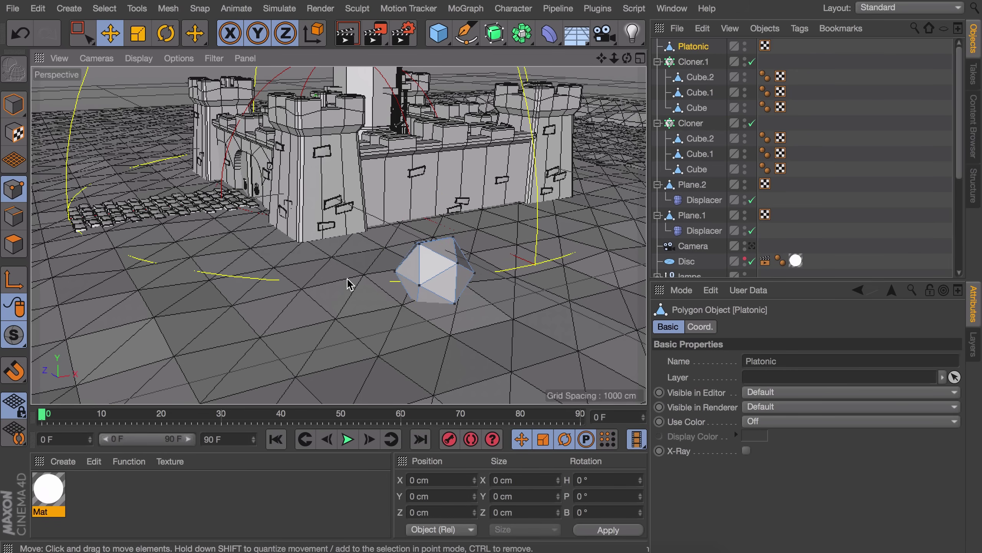
pyautogui.rightClick(350, 284)
pyautogui.click(382, 181)
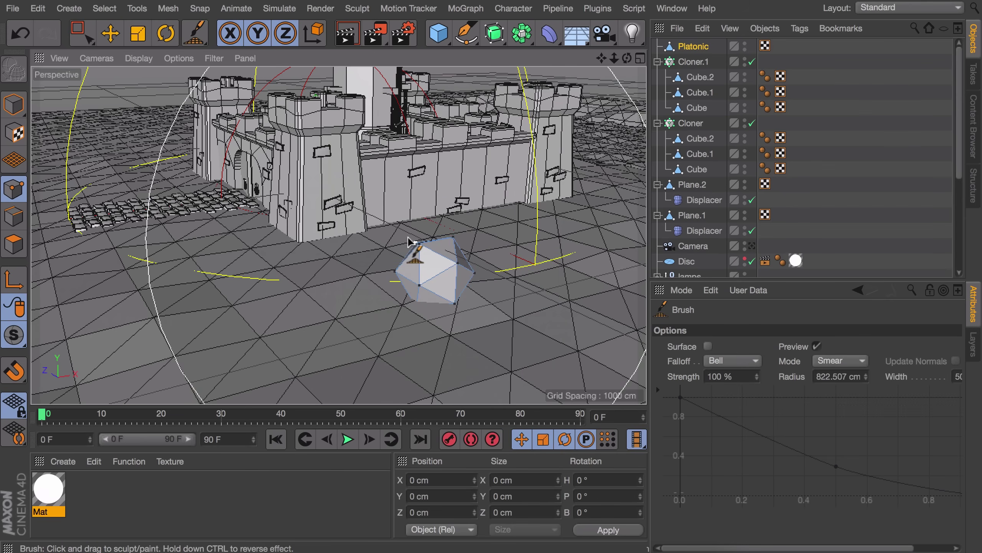
pyautogui.moveTo(397, 228)
pyautogui.mouseDown(button='middle')
pyautogui.moveTo(137, 300)
pyautogui.moveTo(86, 303)
pyautogui.mouseUp(button='middle')
pyautogui.moveTo(412, 245)
pyautogui.keyDown('alt'); pyautogui.mouseDown()
pyautogui.moveTo(427, 252)
pyautogui.moveTo(422, 291)
pyautogui.moveTo(390, 224)
pyautogui.moveTo(445, 259)
pyautogui.mouseUp(); pyautogui.keyUp('alt')
pyautogui.click(14, 105)
pyautogui.press('e')
pyautogui.keyDown('alt'); pyautogui.moveTo(456, 279); pyautogui.dragTo(475, 332); pyautogui.keyUp('alt')
# - Add a second Platonic object near the castle's front corner tower, at about X -524 cm and Y 34 cm
pyautogui.moveTo(444, 34); pyautogui.dragTo(584, 132)
pyautogui.moveTo(234, 211); pyautogui.dragTo(122, 337)
pyautogui.scroll(-5, 173, 316)
pyautogui.keyDown('alt'); pyautogui.moveTo(172, 316); pyautogui.dragTo(336, 269, button='middle'); pyautogui.keyUp('alt')
pyautogui.moveTo(289, 217); pyautogui.dragTo(252, 207)
# - Make the second Platonic editable and distort its points with the Brush tool into a rock, returning to model mode
pyautogui.press('c')
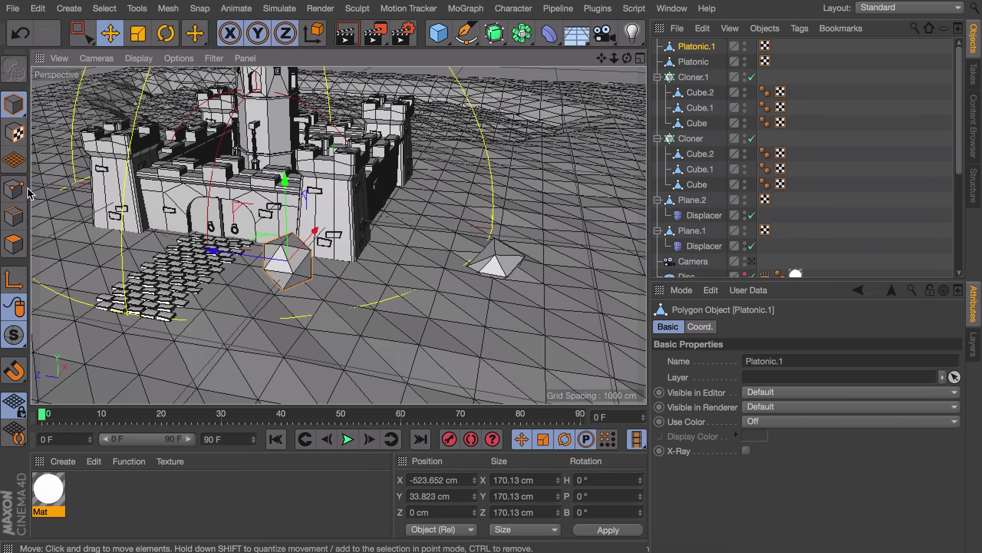
pyautogui.press('Return')
pyautogui.rightClick(298, 257)
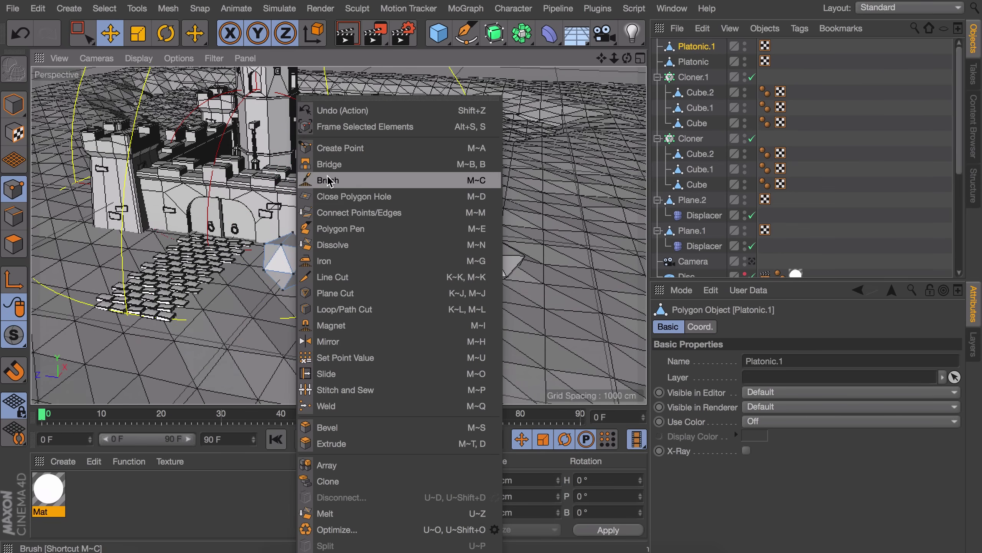
pyautogui.click(340, 180)
pyautogui.scroll(5, 299, 225)
pyautogui.moveTo(222, 290); pyautogui.dragTo(176, 312)
pyautogui.click(14, 104)
# - Lower the second rock into the ground and scale it down
pyautogui.press('e')
pyautogui.moveTo(281, 224); pyautogui.dragTo(282, 297)
pyautogui.moveTo(296, 314)
pyautogui.keyDown('alt'); pyautogui.mouseDown()
pyautogui.moveTo(459, 308)
pyautogui.moveTo(377, 300)
pyautogui.mouseUp(); pyautogui.keyUp('alt')
pyautogui.press('t')
pyautogui.moveTo(377, 300); pyautogui.dragTo(305, 302)
pyautogui.keyDown('alt'); pyautogui.moveTo(306, 302); pyautogui.dragTo(248, 355); pyautogui.keyUp('alt')
# - Adjust the second rock's height to about Y -114 cm and rotate it to about H 10°, P -23° and B 23°
pyautogui.press('e')
pyautogui.keyDown('alt'); pyautogui.moveTo(248, 356); pyautogui.dragTo(310, 240, button='middle'); pyautogui.keyUp('alt')
pyautogui.moveTo(287, 189); pyautogui.dragTo(287, 185)
pyautogui.press('r')
pyautogui.moveTo(284, 258); pyautogui.dragTo(339, 254)
pyautogui.scroll(-5, 339, 254)
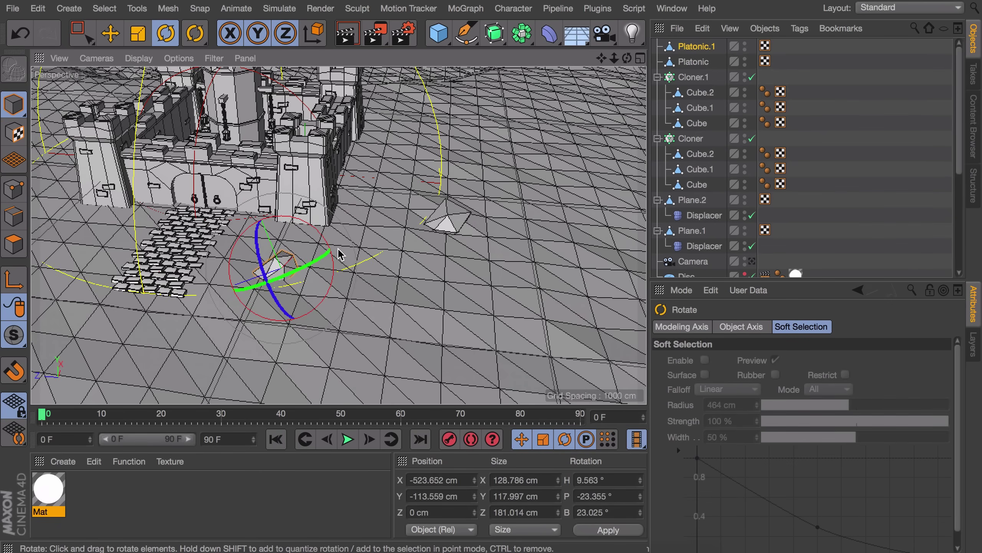
# - Add a third Platonic object in front of the castle, at about X -1062 cm and Z 81 cm, with 2 segments
pyautogui.moveTo(438, 34); pyautogui.dragTo(553, 143)
pyautogui.press('e')
pyautogui.moveTo(279, 158); pyautogui.dragTo(187, 293)
pyautogui.scroll(4, 223, 303)
pyautogui.keyDown('alt'); pyautogui.moveTo(222, 298); pyautogui.dragTo(269, 215, button='middle'); pyautogui.keyUp('alt')
pyautogui.keyDown('alt'); pyautogui.moveTo(274, 253); pyautogui.dragTo(238, 212); pyautogui.keyUp('alt')
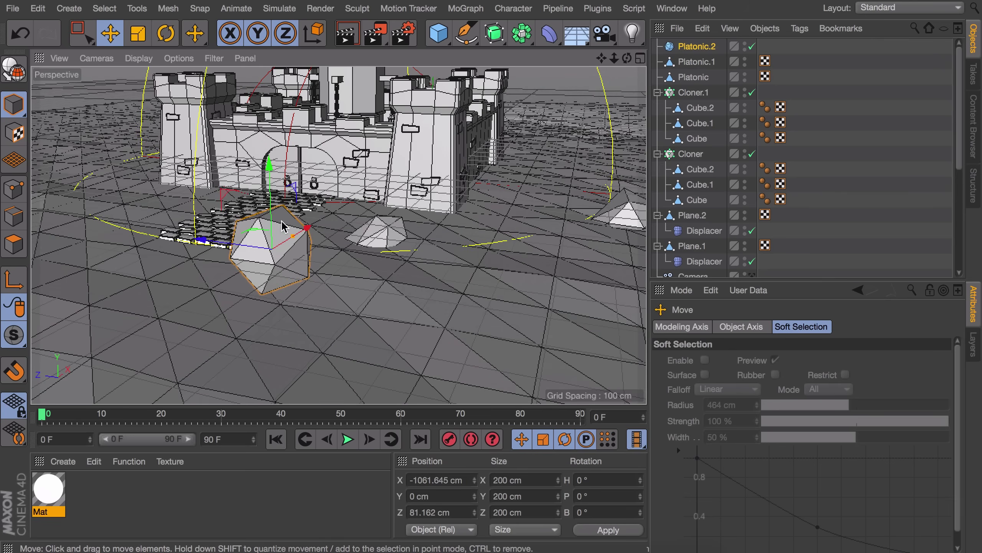
pyautogui.click(696, 46)
pyautogui.click(763, 374)
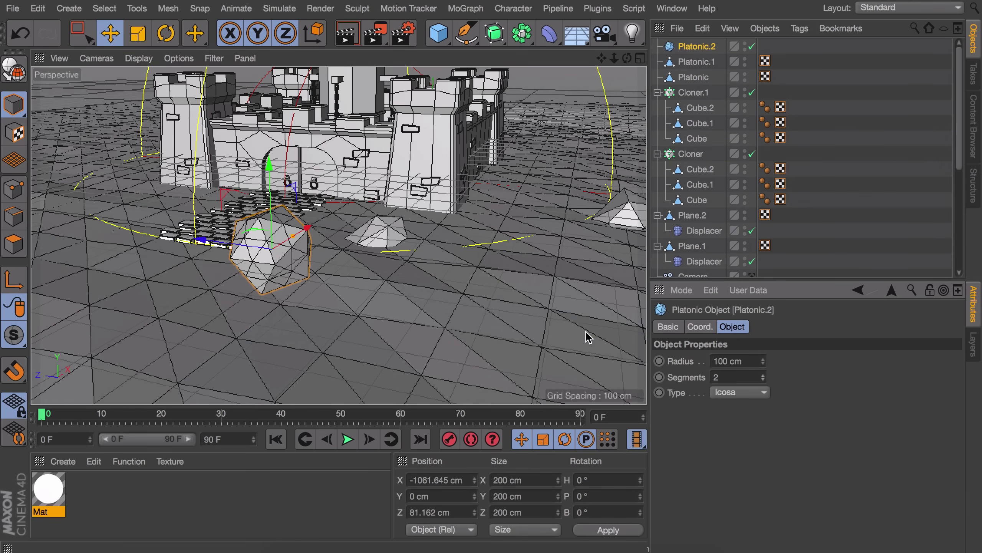
# - Make the third Platonic editable and reshape its points with the Brush tool into a flattened rock
pyautogui.click(15, 188)
pyautogui.rightClick(176, 128)
pyautogui.click(125, 186)
pyautogui.press('c')
pyautogui.rightClick(124, 186)
pyautogui.click(145, 181)
pyautogui.moveTo(259, 223); pyautogui.dragTo(271, 223, button='middle')
pyautogui.moveTo(258, 223)
pyautogui.keyDown('alt'); pyautogui.mouseDown()
pyautogui.moveTo(193, 274)
pyautogui.moveTo(240, 267)
pyautogui.mouseUp(); pyautogui.keyUp('alt')
pyautogui.keyDown('alt'); pyautogui.moveTo(239, 267); pyautogui.dragTo(155, 271); pyautogui.keyUp('alt')
# - Return to model mode and move the third rock beside the castle, to about X 419 cm, Y -126 cm and Z 1853 cm
pyautogui.press('e')
pyautogui.click(14, 104)
pyautogui.moveTo(286, 271)
pyautogui.mouseDown()
pyautogui.moveTo(291, 333)
pyautogui.moveTo(355, 362)
pyautogui.moveTo(226, 95)
pyautogui.mouseUp()
pyautogui.keyDown('alt'); pyautogui.moveTo(232, 116); pyautogui.dragTo(178, 240, button='middle'); pyautogui.keyUp('alt')
pyautogui.scroll(-3, 179, 239)
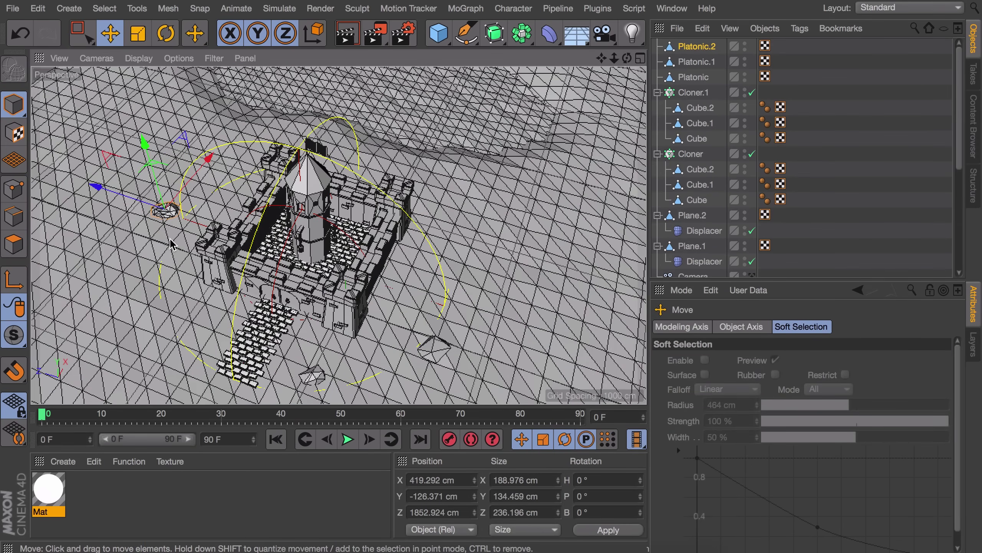
# - Duplicate the third rock farther from the castle, to about Z 2534 cm, then rotate the copy and scale it down
pyautogui.keyDown('alt'); pyautogui.moveTo(172, 244); pyautogui.dragTo(155, 158); pyautogui.keyUp('alt')
pyautogui.keyDown('alt'); pyautogui.moveTo(155, 217); pyautogui.dragTo(267, 285, button='middle'); pyautogui.keyUp('alt')
pyautogui.scroll(5, 268, 287)
pyautogui.keyDown('ctrl'); pyautogui.moveTo(267, 287); pyautogui.dragTo(79, 273); pyautogui.keyUp('ctrl')
pyautogui.press('r')
pyautogui.moveTo(106, 239); pyautogui.dragTo(108, 354)
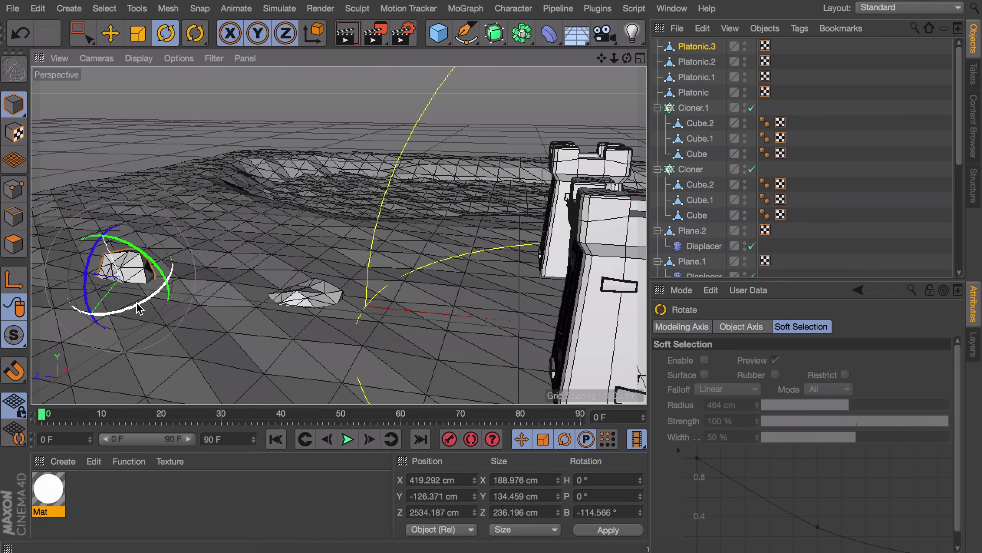
pyautogui.moveTo(148, 243); pyautogui.dragTo(162, 255)
pyautogui.press('t')
pyautogui.moveTo(248, 250); pyautogui.dragTo(193, 248)
pyautogui.keyDown('alt'); pyautogui.moveTo(249, 230); pyautogui.dragTo(286, 294); pyautogui.keyUp('alt')
pyautogui.scroll(-5, 286, 294)
# - Duplicate the first rock, move the copy to the opposite side of the castle and scale it down
pyautogui.press('e')
pyautogui.click(556, 316)
pyautogui.keyDown('alt'); pyautogui.moveTo(542, 310); pyautogui.dragTo(470, 325); pyautogui.keyUp('alt')
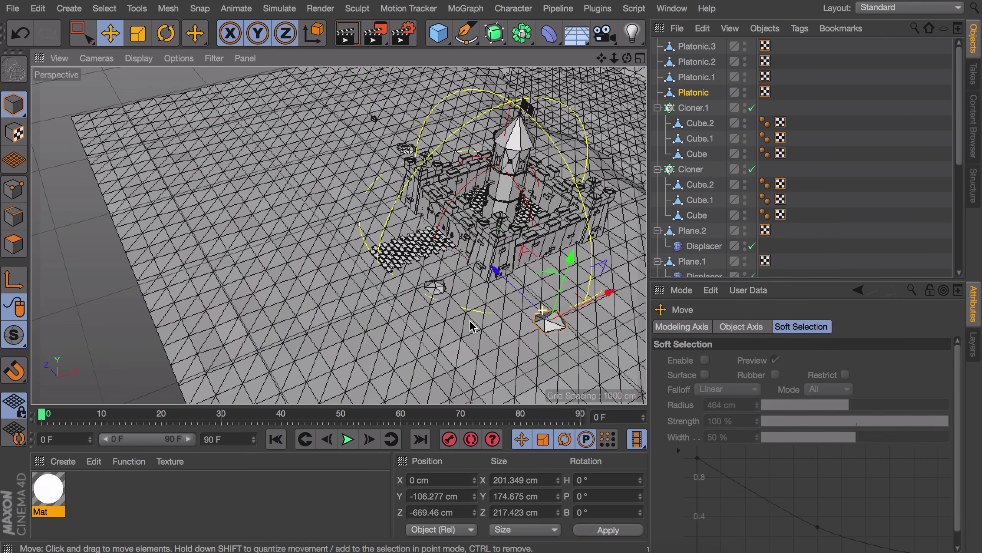
pyautogui.keyDown('ctrl'); pyautogui.moveTo(496, 270); pyautogui.dragTo(335, 130); pyautogui.keyUp('ctrl')
pyautogui.moveTo(430, 136); pyautogui.dragTo(509, 100)
pyautogui.press('t')
pyautogui.moveTo(498, 117); pyautogui.dragTo(452, 116)
pyautogui.press('e')
pyautogui.click(436, 287)
pyautogui.keyDown('ctrl'); pyautogui.moveTo(503, 285); pyautogui.dragTo(603, 288); pyautogui.keyUp('ctrl')
pyautogui.keyDown('alt'); pyautogui.moveTo(563, 292); pyautogui.dragTo(596, 267); pyautogui.keyUp('alt')
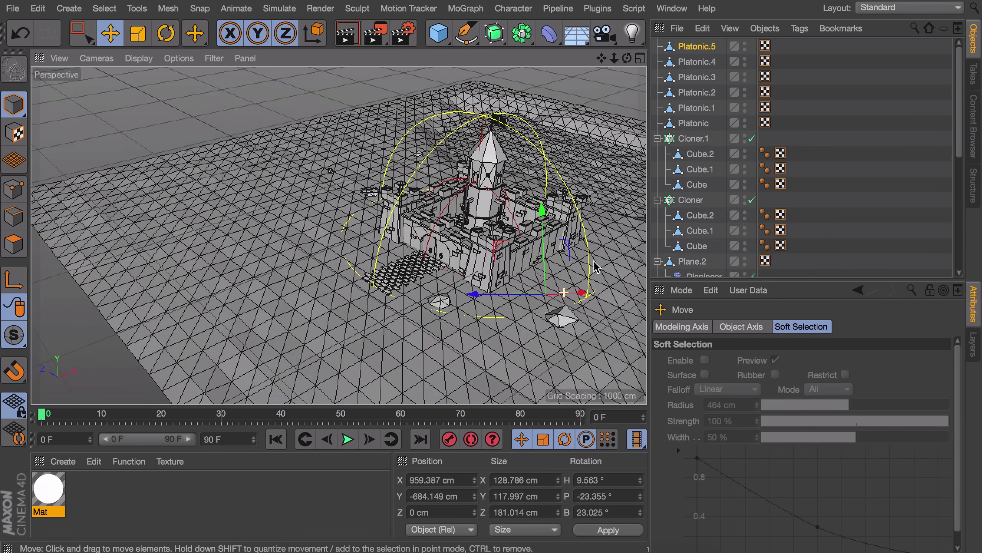
pyautogui.hotkey('ctrl', 'z')
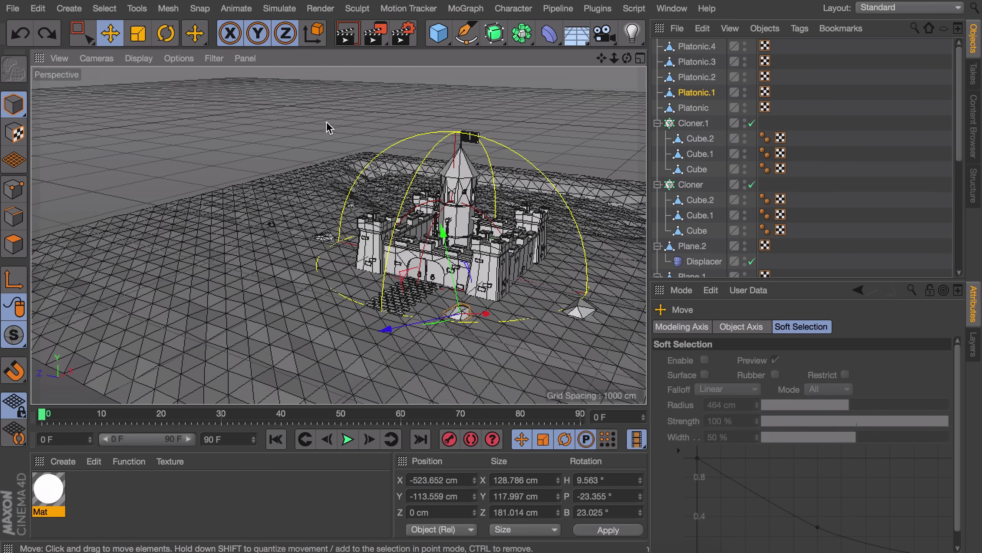
# - Switch the axes to world coordinates and place a rotated, scaled-down copy of the front tower rock along the castle's side wall
pyautogui.scroll(8, 466, 319)
pyautogui.keyDown('alt'); pyautogui.moveTo(466, 319); pyautogui.dragTo(525, 255); pyautogui.keyUp('alt')
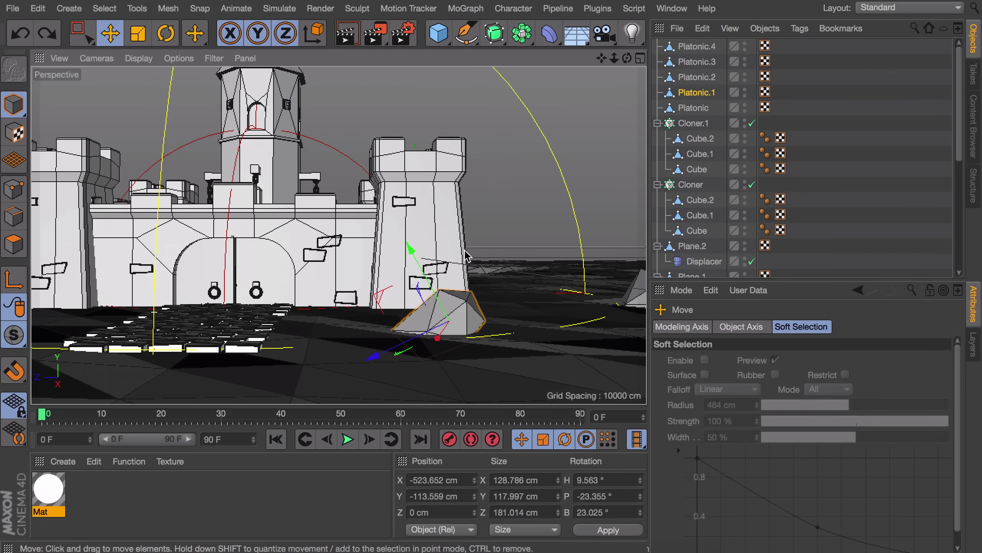
pyautogui.keyDown('alt'); pyautogui.moveTo(430, 321); pyautogui.dragTo(425, 240); pyautogui.keyUp('alt')
pyautogui.scroll(-3, 388, 329)
pyautogui.press('r')
pyautogui.click(313, 33)
pyautogui.moveTo(418, 291); pyautogui.dragTo(530, 248)
pyautogui.press('t')
pyautogui.moveTo(410, 329); pyautogui.dragTo(313, 340)
# - Move the front tower rock to about X -278 cm and Z 78 cm, and look through the scene camera
pyautogui.press('e')
pyautogui.scroll(-5, 313, 340)
pyautogui.scroll(-5, 756, 209)
pyautogui.click(752, 235)
pyautogui.click(752, 235)
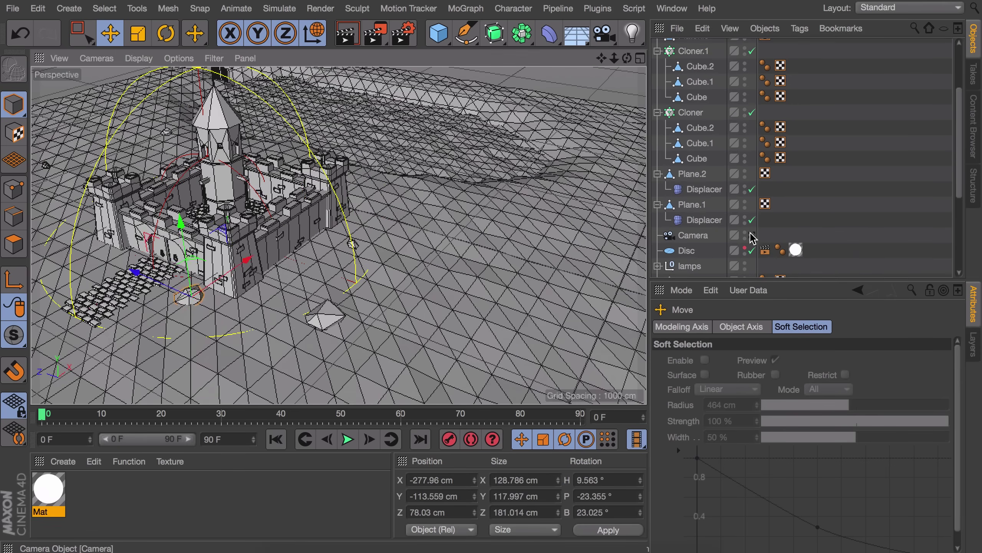
pyautogui.click(752, 236)
# - Duplicate the small rock left of the castle onto the ground at its right side, then rotate the copy and adjust its height
pyautogui.click(538, 325)
pyautogui.click(173, 166)
pyautogui.keyDown('ctrl'); pyautogui.moveTo(172, 166); pyautogui.dragTo(611, 270); pyautogui.keyUp('ctrl')
pyautogui.press('r')
pyautogui.moveTo(584, 282); pyautogui.dragTo(621, 267)
pyautogui.press('e')
pyautogui.moveTo(616, 197); pyautogui.dragTo(616, 191)
# - Duplicate the flat rock left of the castle onto the terrain farther back
pyautogui.click(110, 256)
pyautogui.keyDown('ctrl'); pyautogui.moveTo(110, 255); pyautogui.dragTo(87, 149); pyautogui.keyUp('ctrl')
pyautogui.press('r')
# - Duplicate the small side-wall rock left of the paved path, to about X -428 cm and Z 1223 cm, and rotate its heading to about 250°
pyautogui.press('e')
pyautogui.keyDown('ctrl'); pyautogui.moveTo(539, 324); pyautogui.dragTo(112, 344); pyautogui.keyUp('ctrl')
pyautogui.moveTo(109, 308); pyautogui.dragTo(108, 304)
pyautogui.press('r')
pyautogui.moveTo(103, 369); pyautogui.dragTo(170, 358)
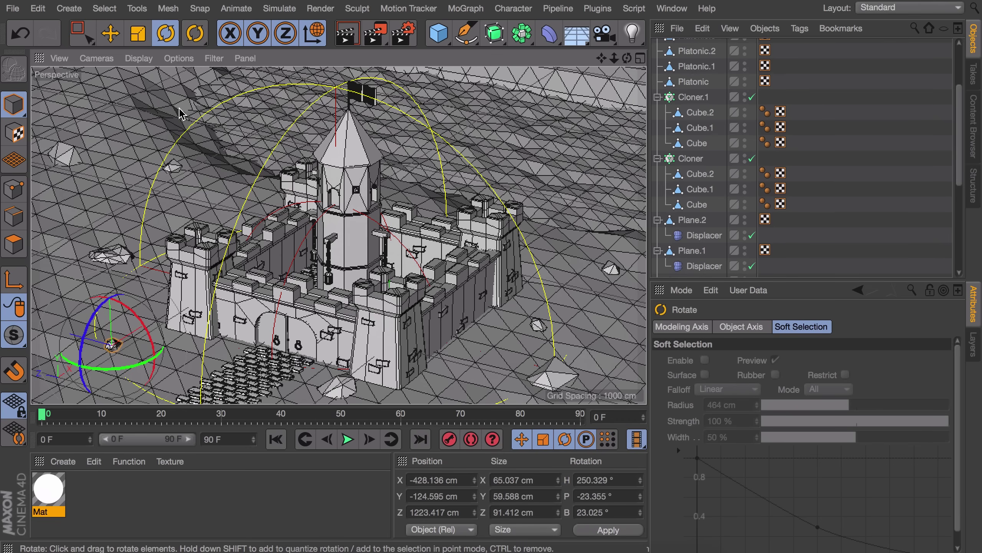
# - Duplicate the flat rock left of the castle onto the terrain behind it and scale up the copy in the far right background
pyautogui.click(106, 253)
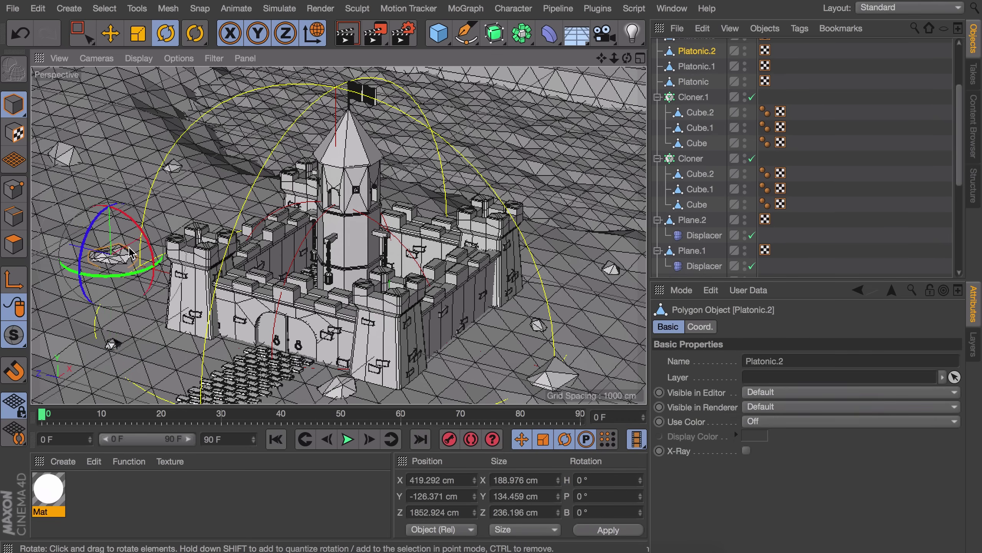
pyautogui.press('e')
pyautogui.keyDown('ctrl'); pyautogui.moveTo(107, 253); pyautogui.dragTo(265, 167); pyautogui.keyUp('ctrl')
pyautogui.press('t')
pyautogui.moveTo(331, 207); pyautogui.dragTo(394, 206)
pyautogui.press('e')
pyautogui.moveTo(310, 139); pyautogui.dragTo(445, 80)
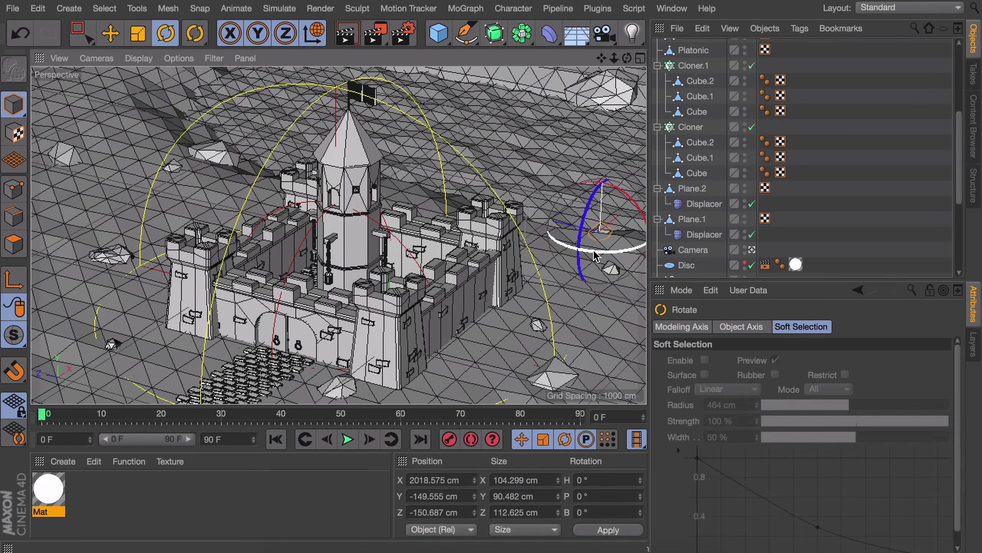
# - Select all the Platonic rocks and group them under a Null
pyautogui.click(852, 157)
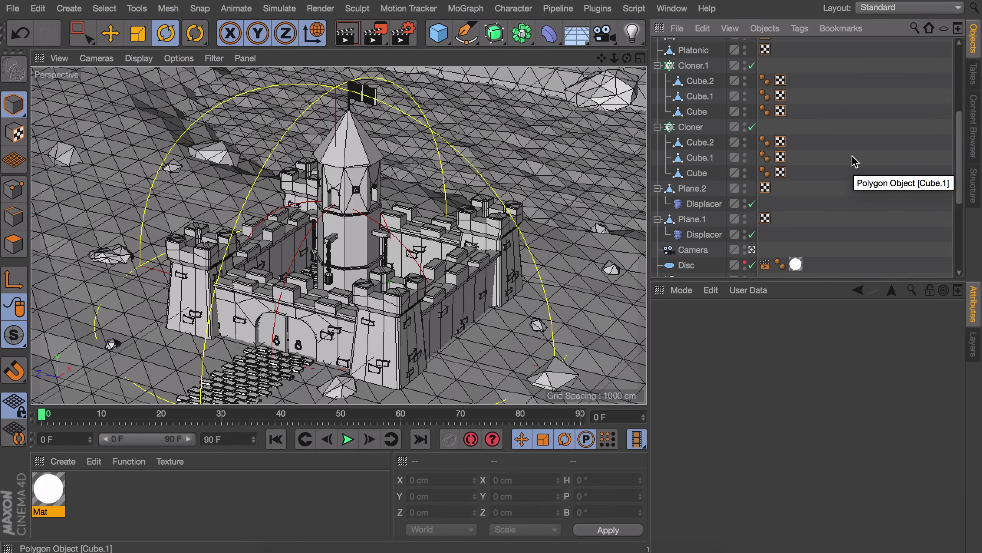
pyautogui.scroll(5, 855, 160)
pyautogui.click(696, 215)
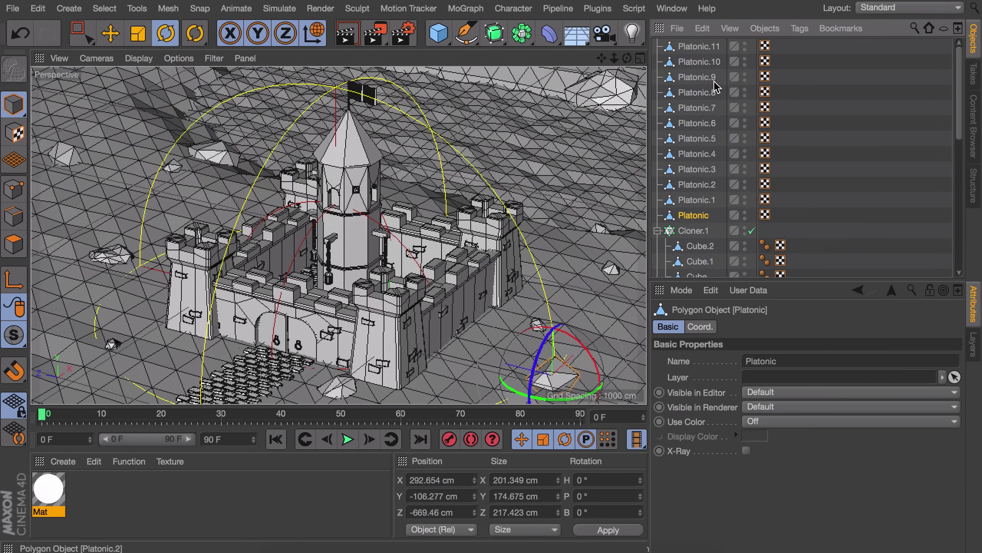
pyautogui.hotkey('alt', 'g')
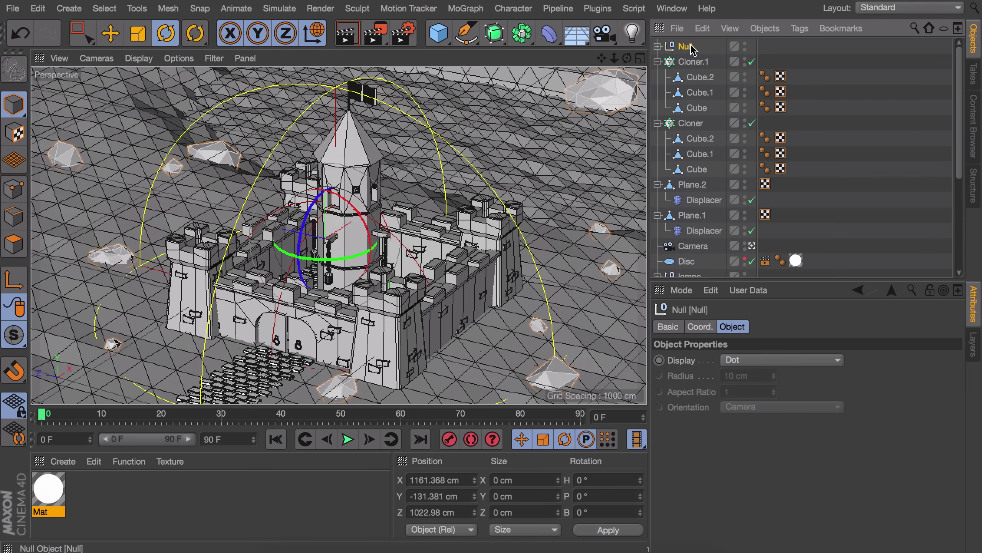
# - Rename the Null that groups the rocks to "rocks"
pyautogui.doubleClick(688, 46)
pyautogui.write('rocks')
pyautogui.press('Return')
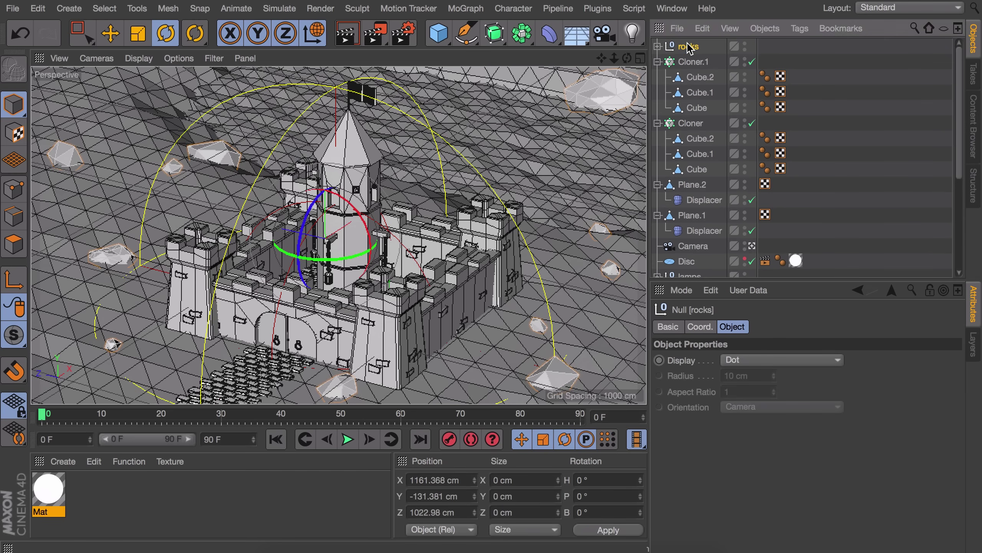
pyautogui.click(869, 149)
# - Add a cube beside the castle's side wall, scaled to about 9.8 cm and placed at about Y -91 cm and Z -390 cm
pyautogui.click(439, 36)
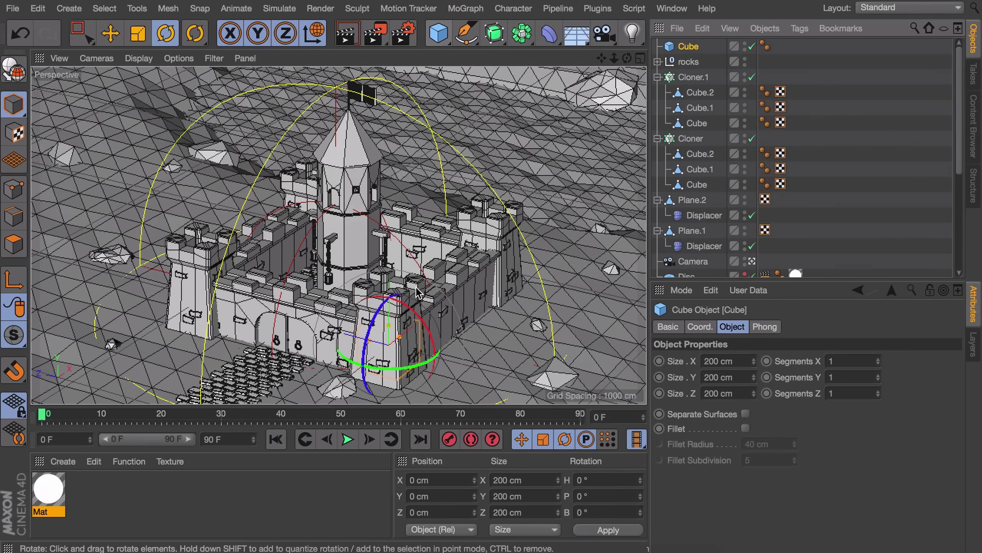
pyautogui.press('e')
pyautogui.press('o')
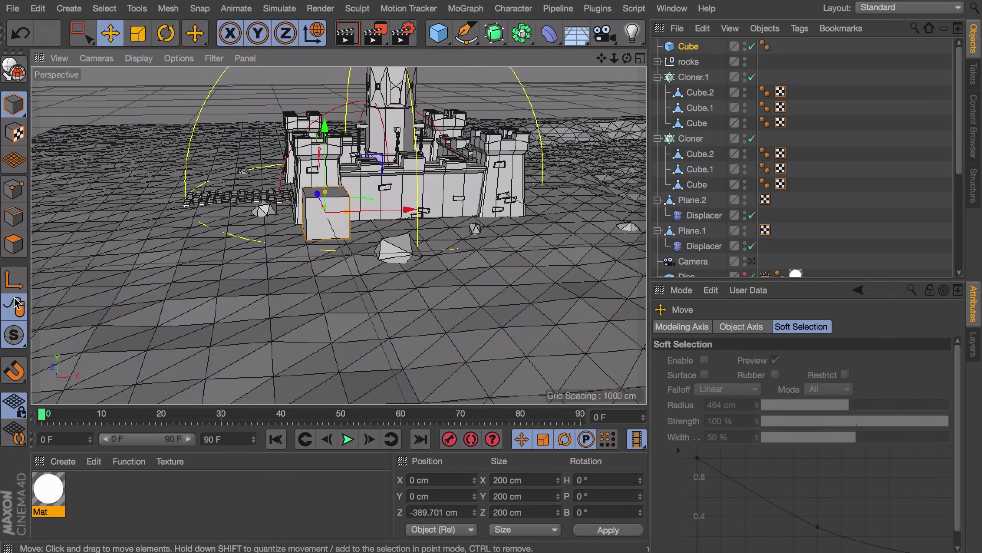
pyautogui.press('t')
pyautogui.moveTo(452, 205); pyautogui.dragTo(379, 204)
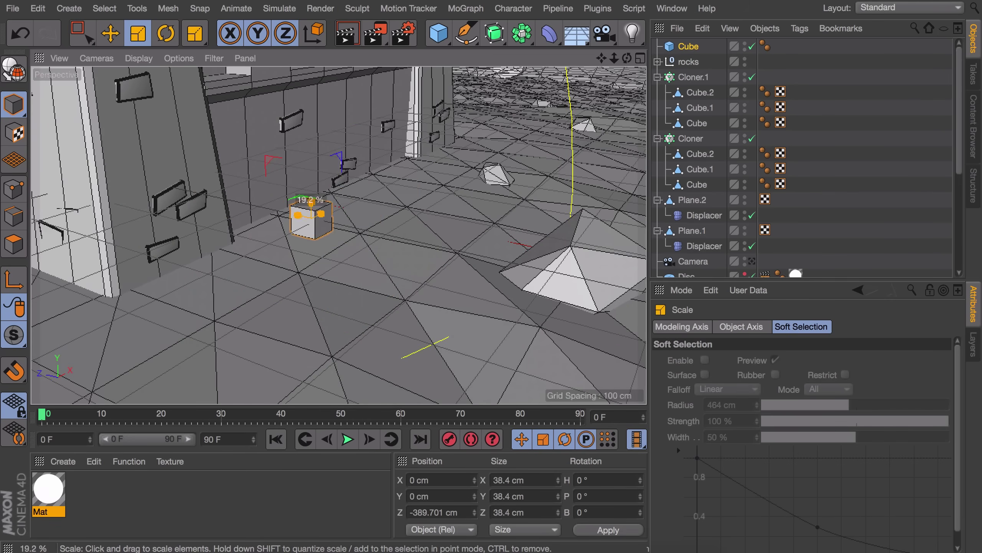
pyautogui.press('e')
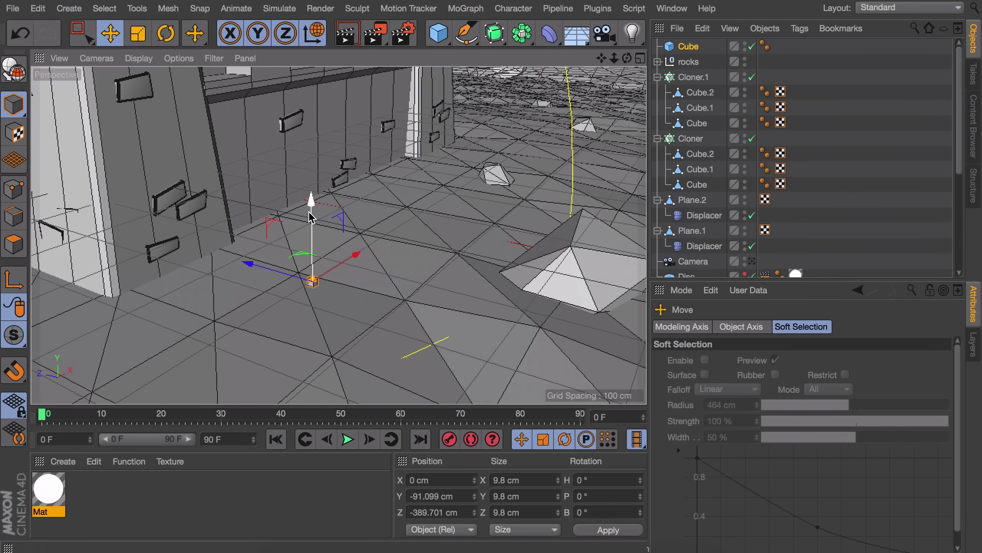
pyautogui.keyDown('alt'); pyautogui.moveTo(314, 267); pyautogui.dragTo(327, 156, button='right'); pyautogui.keyUp('alt')
pyautogui.keyDown('alt'); pyautogui.moveTo(333, 230); pyautogui.dragTo(304, 220); pyautogui.keyUp('alt')
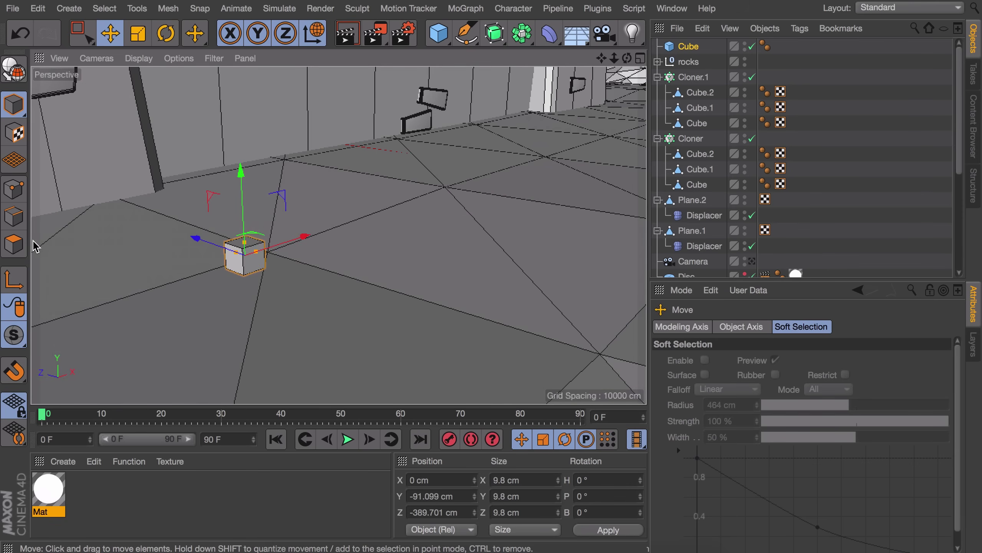
# - Make the small cube editable and extrude its scaled-down top face upward to start a grass blade
pyautogui.press('c')
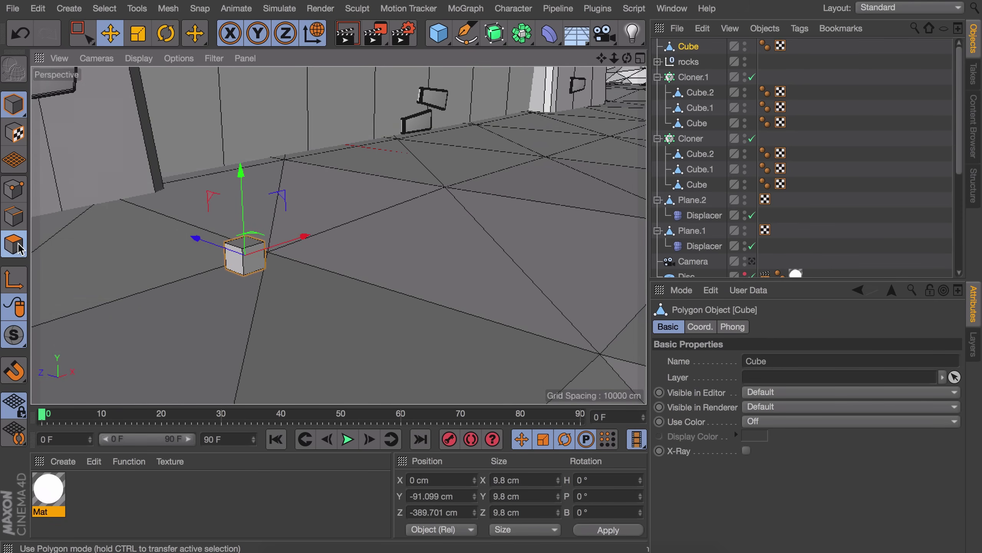
pyautogui.click(18, 243)
pyautogui.keyDown('alt'); pyautogui.moveTo(244, 245); pyautogui.dragTo(264, 174, button='right'); pyautogui.keyUp('alt')
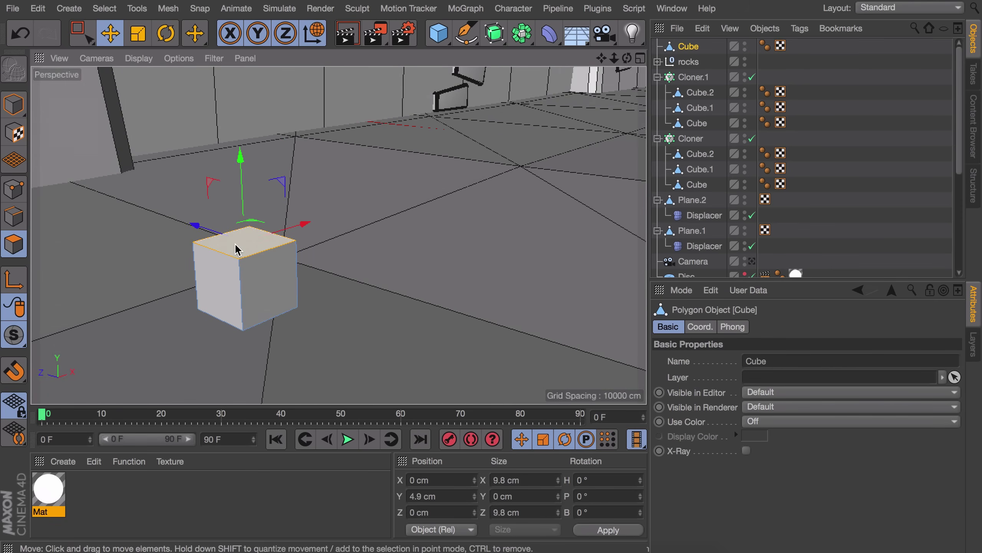
pyautogui.keyDown('alt'); pyautogui.moveTo(257, 213); pyautogui.dragTo(341, 261); pyautogui.keyUp('alt')
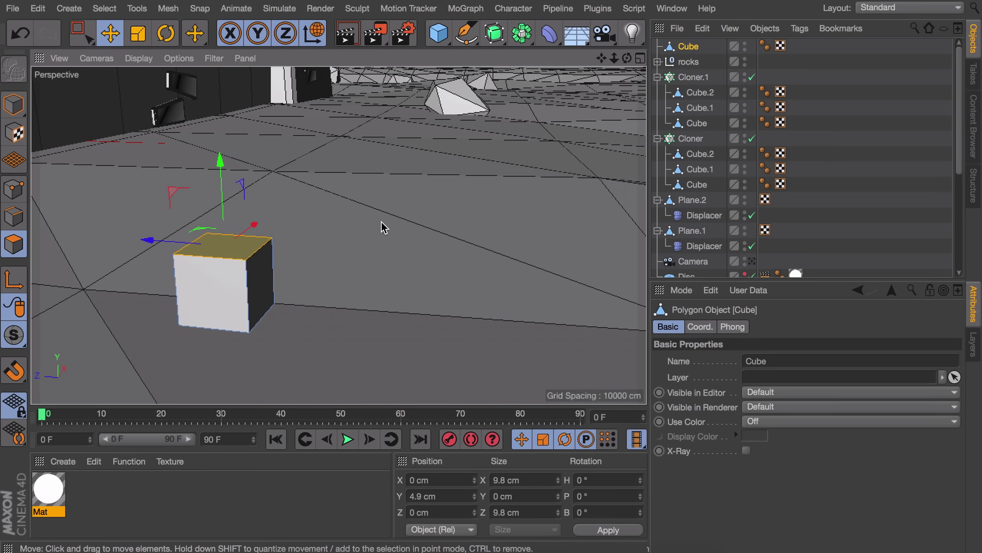
pyautogui.press('t')
pyautogui.moveTo(390, 227); pyautogui.dragTo(278, 230)
pyautogui.press('d')
# - Shrink the blade's top face to about 4.9 cm, then offset it to about Z -4.9 cm and tilt it
pyautogui.keyDown('alt'); pyautogui.moveTo(313, 202); pyautogui.dragTo(300, 228, button='right'); pyautogui.keyUp('alt')
pyautogui.keyDown('alt'); pyautogui.moveTo(299, 228); pyautogui.dragTo(302, 278, button='middle'); pyautogui.keyUp('alt')
pyautogui.press('t')
pyautogui.moveTo(420, 257); pyautogui.dragTo(145, 259)
pyautogui.press('e')
pyautogui.press('w')
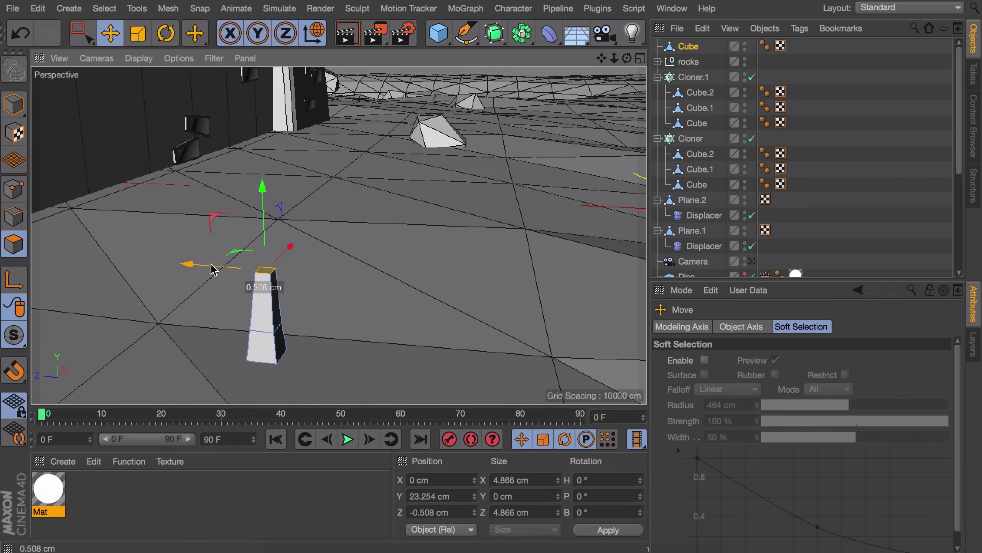
pyautogui.moveTo(209, 264); pyautogui.dragTo(217, 264)
pyautogui.press('r')
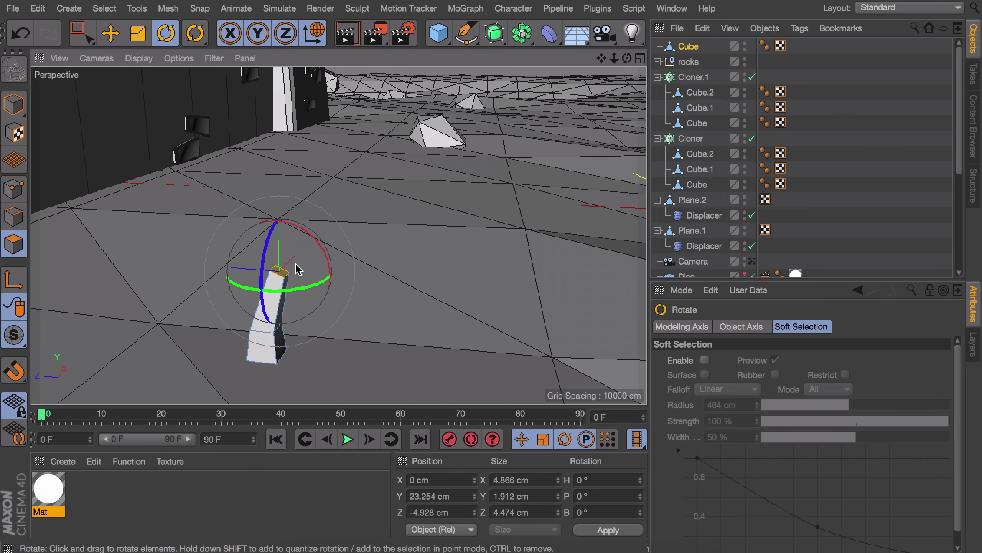
# - Extrude the tilted top face again to about Y 34 cm and taper the tip to about 2.2 cm wide
pyautogui.keyDown('alt'); pyautogui.moveTo(351, 264); pyautogui.dragTo(358, 228, button='right'); pyautogui.keyUp('alt')
pyautogui.press('d')
pyautogui.keyDown('alt'); pyautogui.moveTo(278, 282); pyautogui.dragTo(300, 246, button='middle'); pyautogui.keyUp('alt')
pyautogui.moveTo(351, 248); pyautogui.dragTo(373, 243)
pyautogui.press('t')
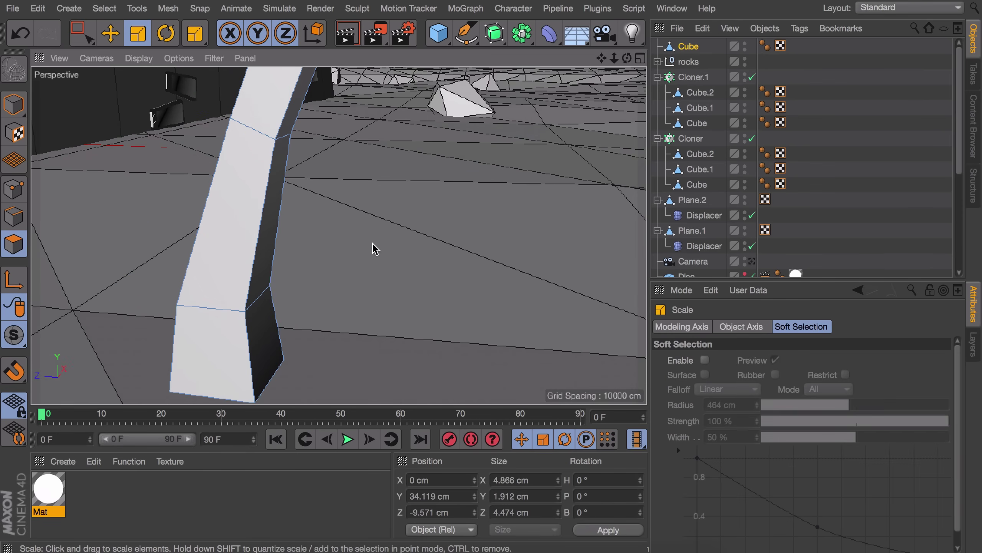
pyautogui.keyDown('alt'); pyautogui.moveTo(429, 214); pyautogui.dragTo(422, 241, button='right'); pyautogui.keyUp('alt')
pyautogui.keyDown('alt'); pyautogui.moveTo(456, 201); pyautogui.dragTo(426, 255, button='middle'); pyautogui.keyUp('alt')
pyautogui.moveTo(290, 263); pyautogui.dragTo(294, 262)
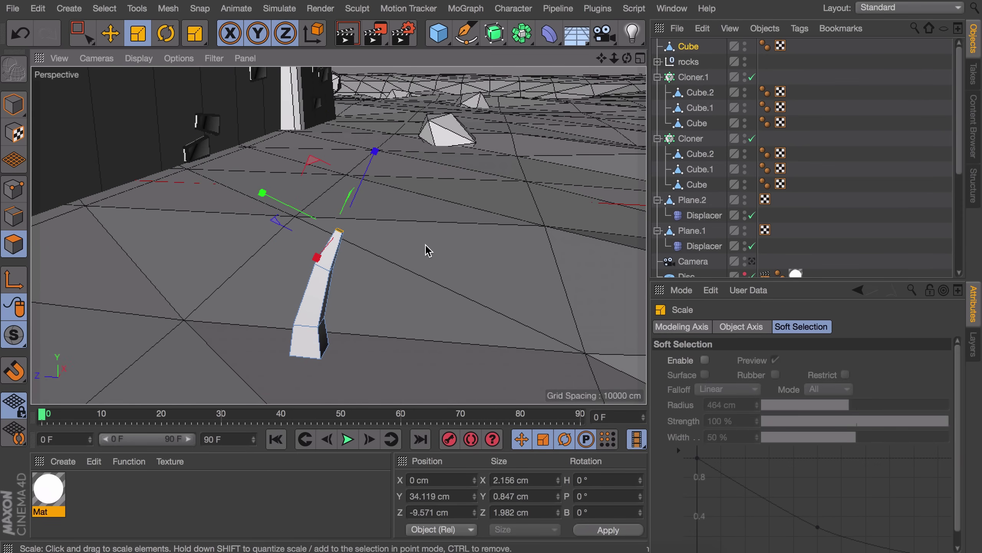
# - Duplicate the grass blade next to itself, at about Z -377 cm, and rotate the copy's heading to -120°
pyautogui.click(688, 46)
pyautogui.click(14, 104)
pyautogui.press('e')
pyautogui.keyDown('ctrl'); pyautogui.moveTo(257, 329); pyautogui.dragTo(218, 329); pyautogui.keyUp('ctrl')
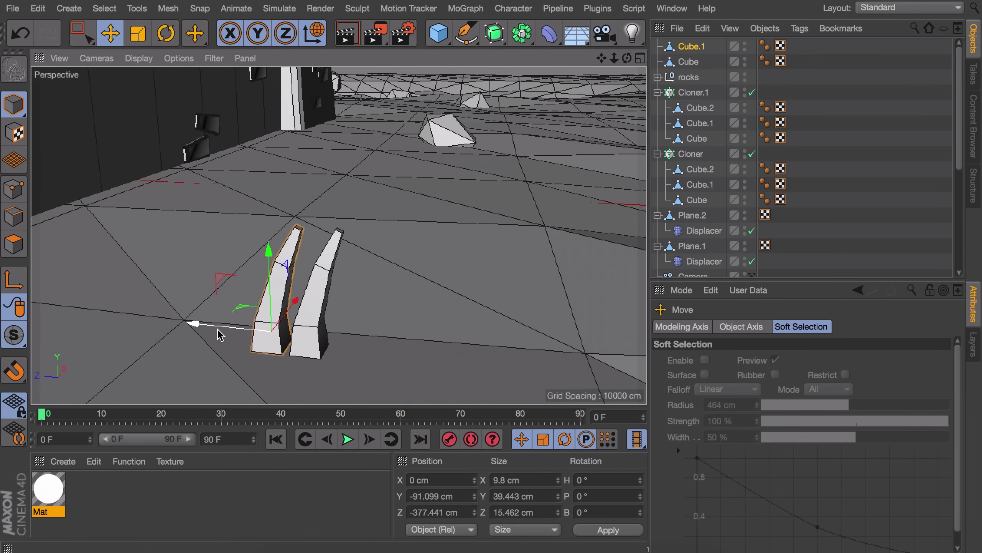
pyautogui.press('r')
pyautogui.moveTo(290, 356); pyautogui.dragTo(112, 336)
# - Scale the copied blade down to about 28.6 cm tall and lower it to about Y -92 cm
pyautogui.press('t')
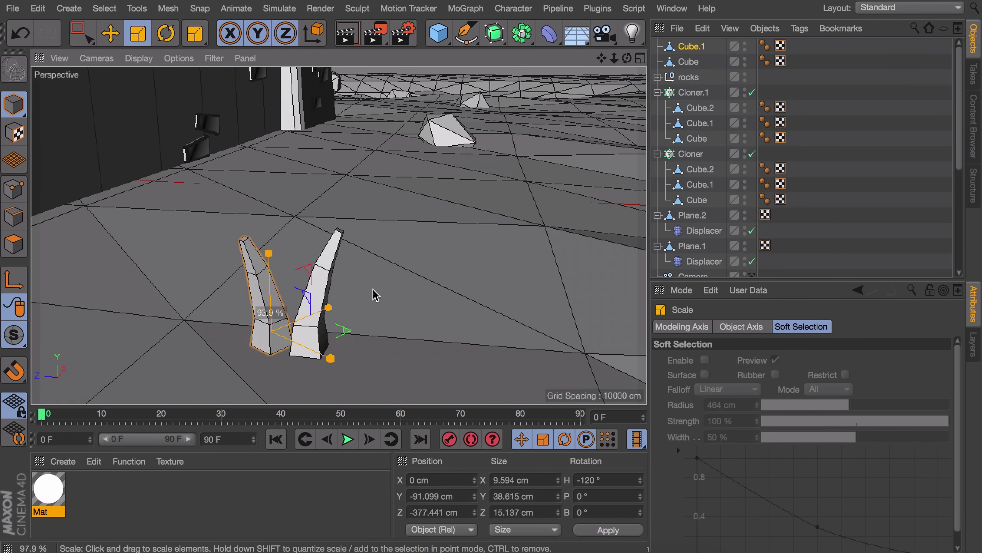
pyautogui.moveTo(380, 292); pyautogui.dragTo(263, 281)
pyautogui.press('e')
pyautogui.keyDown('alt'); pyautogui.moveTo(281, 325); pyautogui.dragTo(272, 271); pyautogui.keyUp('alt')
pyautogui.moveTo(272, 266); pyautogui.dragTo(272, 270)
pyautogui.keyDown('alt'); pyautogui.moveTo(275, 272); pyautogui.dragTo(286, 313); pyautogui.keyUp('alt')
pyautogui.keyDown('alt'); pyautogui.moveTo(335, 318); pyautogui.dragTo(306, 192, button='middle'); pyautogui.keyUp('alt')
pyautogui.keyDown('alt'); pyautogui.moveTo(304, 215); pyautogui.dragTo(286, 276); pyautogui.keyUp('alt')
pyautogui.keyDown('alt'); pyautogui.moveTo(283, 373); pyautogui.dragTo(301, 299, button='middle'); pyautogui.keyUp('alt')
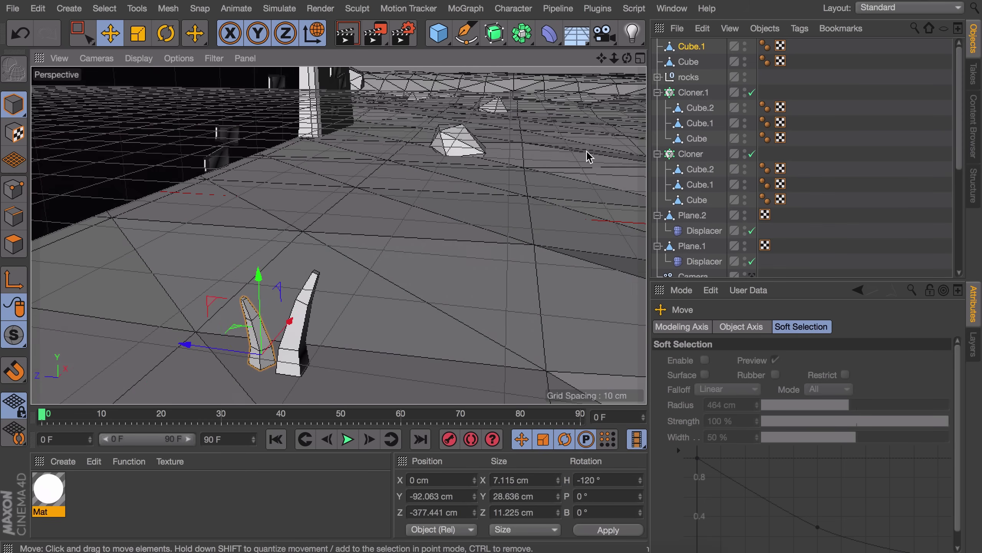
# - Duplicate the larger blade to about X 10 cm and Z -379 cm, and rotate the copy's heading to about 60°
pyautogui.click(303, 312)
pyautogui.keyDown('ctrl'); pyautogui.moveTo(261, 324); pyautogui.dragTo(250, 301); pyautogui.keyUp('ctrl')
pyautogui.keyDown('alt'); pyautogui.moveTo(249, 301); pyautogui.dragTo(155, 310); pyautogui.keyUp('alt')
pyautogui.moveTo(314, 343); pyautogui.dragTo(337, 341)
pyautogui.moveTo(302, 266); pyautogui.dragTo(369, 374)
pyautogui.moveTo(222, 325); pyautogui.dragTo(210, 318)
pyautogui.press('r')
pyautogui.moveTo(271, 384); pyautogui.dragTo(263, 294)
pyautogui.keyDown('alt'); pyautogui.moveTo(136, 263); pyautogui.dragTo(178, 242, button='middle'); pyautogui.keyUp('alt')
pyautogui.scroll(6, 178, 240)
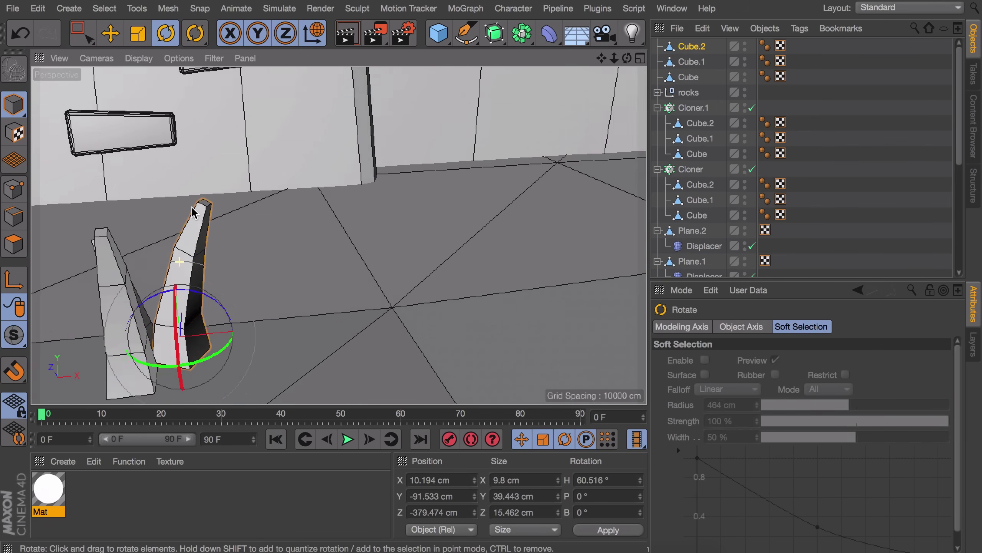
# - Shift the upper bend's edge loop on the third blade outward to give it a stronger curve
pyautogui.click(20, 224)
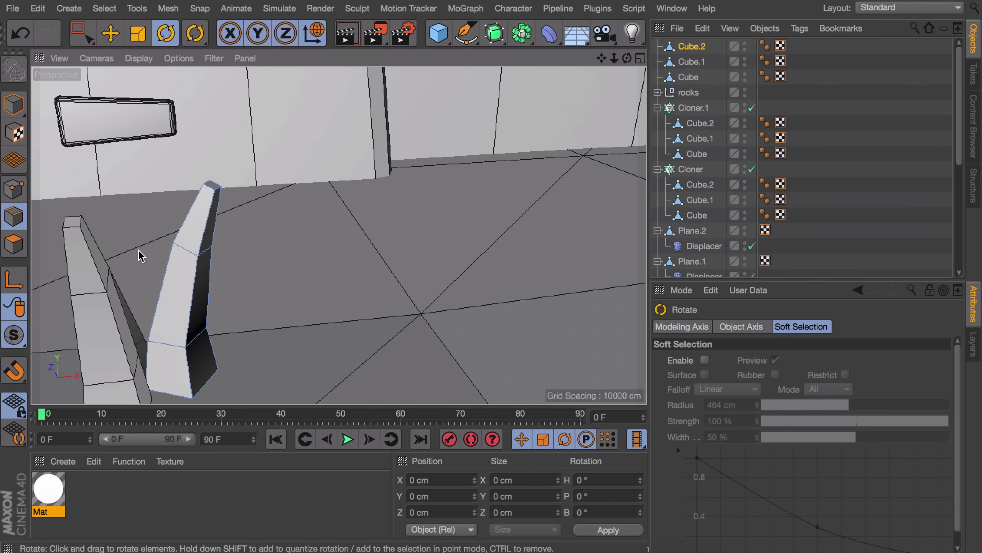
pyautogui.click(192, 256)
pyautogui.press('e')
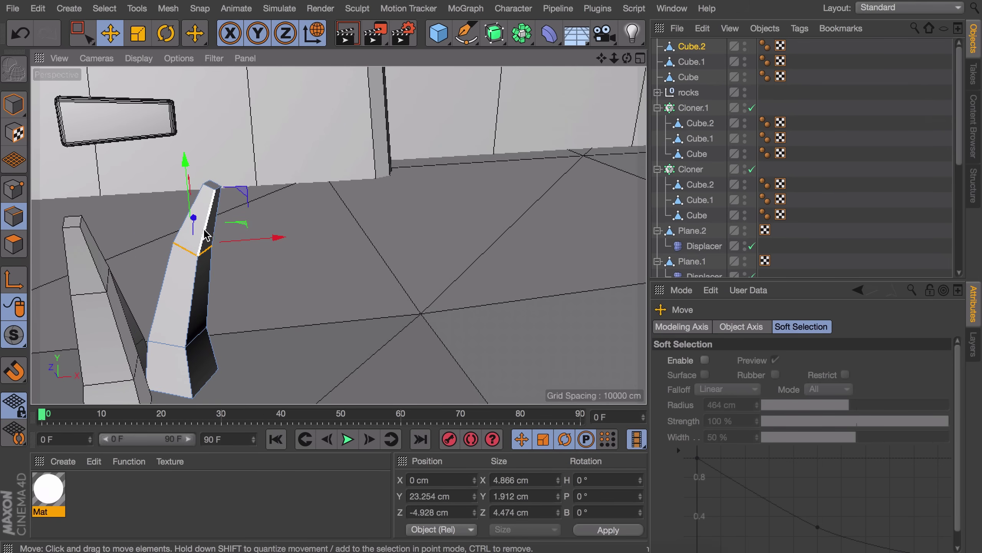
pyautogui.moveTo(240, 193); pyautogui.dragTo(224, 182)
# - Select the edge loop at the third blade's tip and lower it to about Y 31 cm
pyautogui.click(213, 192)
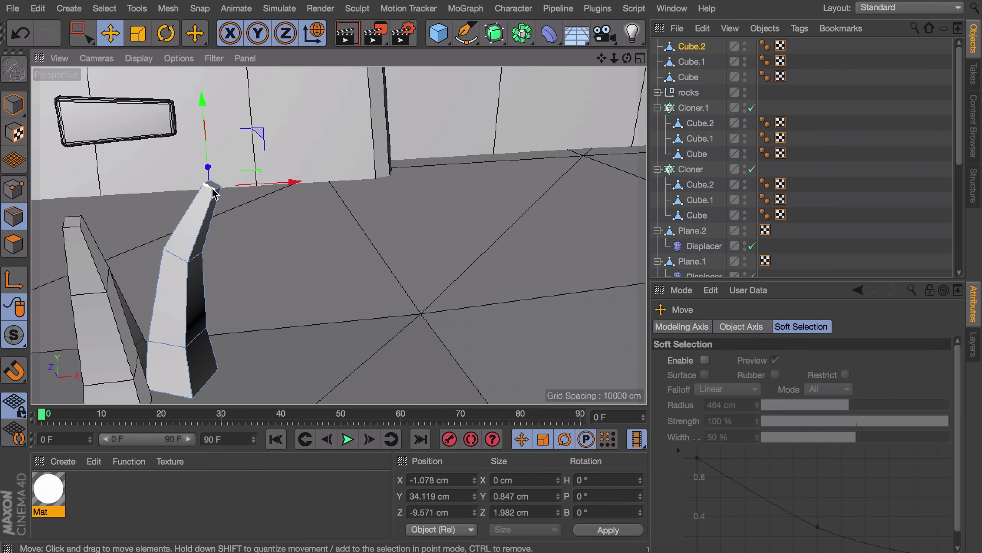
pyautogui.scroll(1, 218, 191)
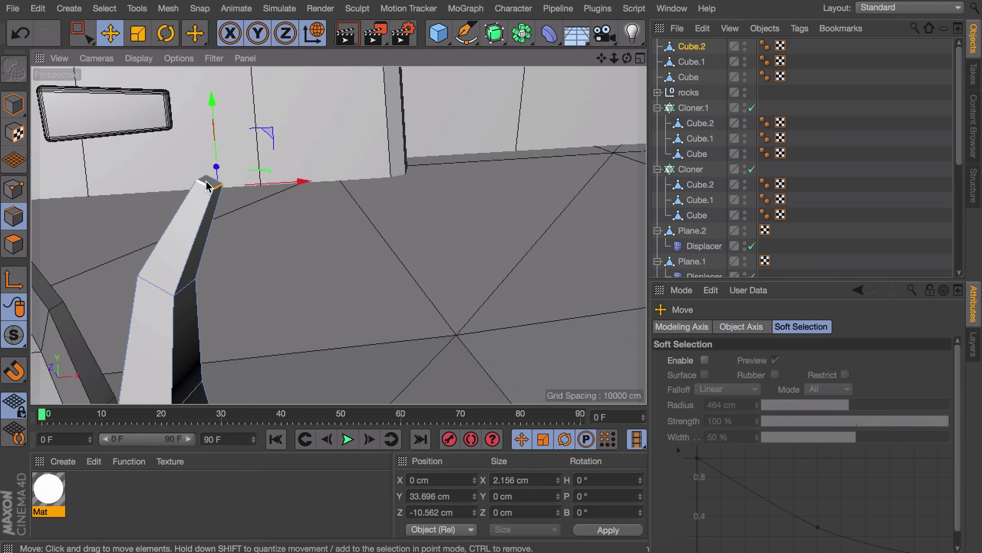
pyautogui.press('u')
pyautogui.press('l')
pyautogui.click(208, 185)
pyautogui.press('e')
pyautogui.moveTo(254, 131); pyautogui.dragTo(252, 159)
pyautogui.keyDown('alt'); pyautogui.moveTo(252, 259); pyautogui.dragTo(344, 260); pyautogui.keyUp('alt')
pyautogui.scroll(-4, 345, 251)
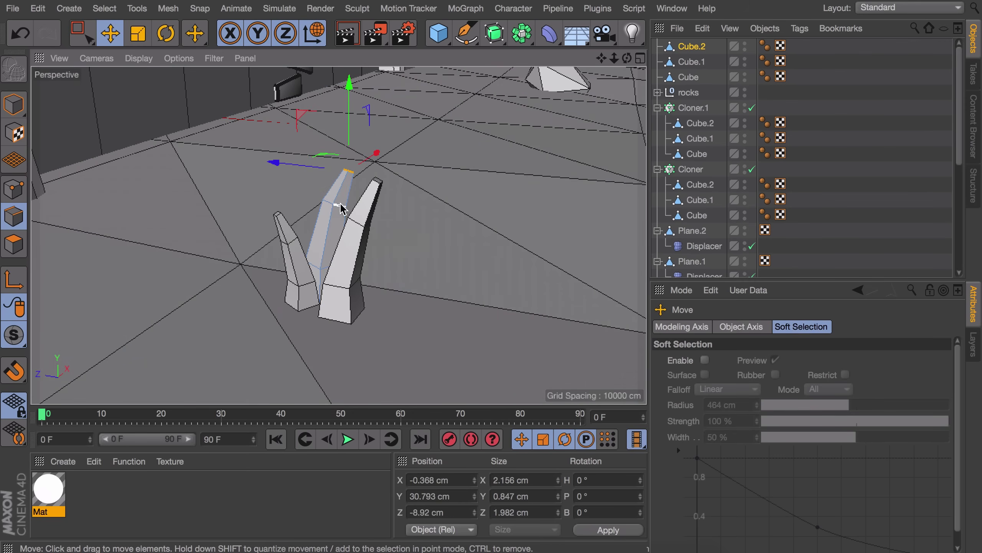
# - Scale the whole third blade down slightly
pyautogui.press('t')
pyautogui.click(14, 105)
pyautogui.moveTo(393, 235); pyautogui.dragTo(381, 237)
pyautogui.press('e')
pyautogui.moveTo(360, 286)
pyautogui.keyDown('alt'); pyautogui.mouseDown()
pyautogui.moveTo(403, 298)
pyautogui.moveTo(364, 274)
pyautogui.mouseUp(); pyautogui.keyUp('alt')
# - Group the three grass blades under a Null and name it "grass"
pyautogui.click(403, 296)
pyautogui.keyDown('shift'); pyautogui.click(691, 47); pyautogui.keyUp('shift')
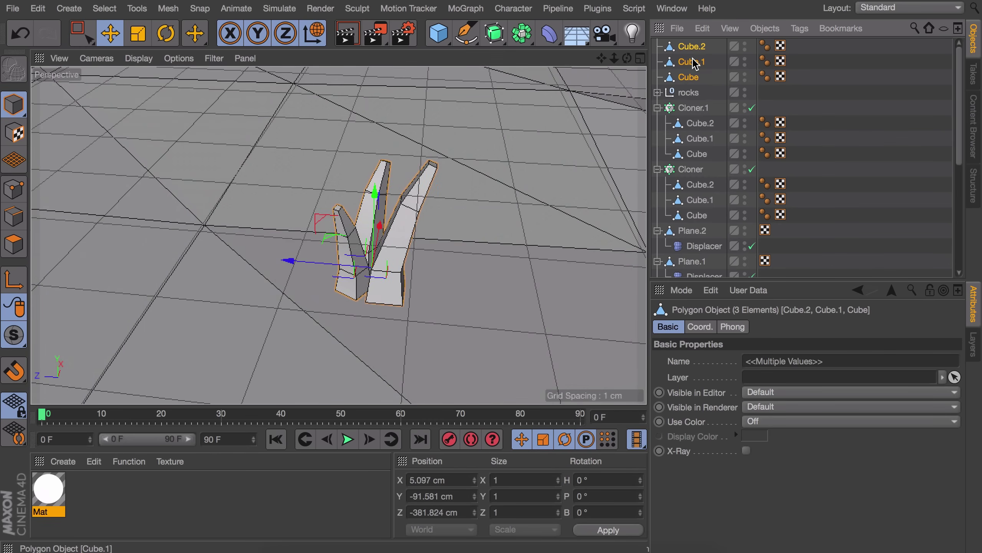
pyautogui.hotkey('alt', 'g')
pyautogui.doubleClick(679, 47)
pyautogui.write('grass')
pyautogui.press('Return')
pyautogui.click(804, 99)
# - Add another cube near the first grass tuft, at about Z -569 cm, and scale it to about 10.8 cm
pyautogui.scroll(-6, 416, 122)
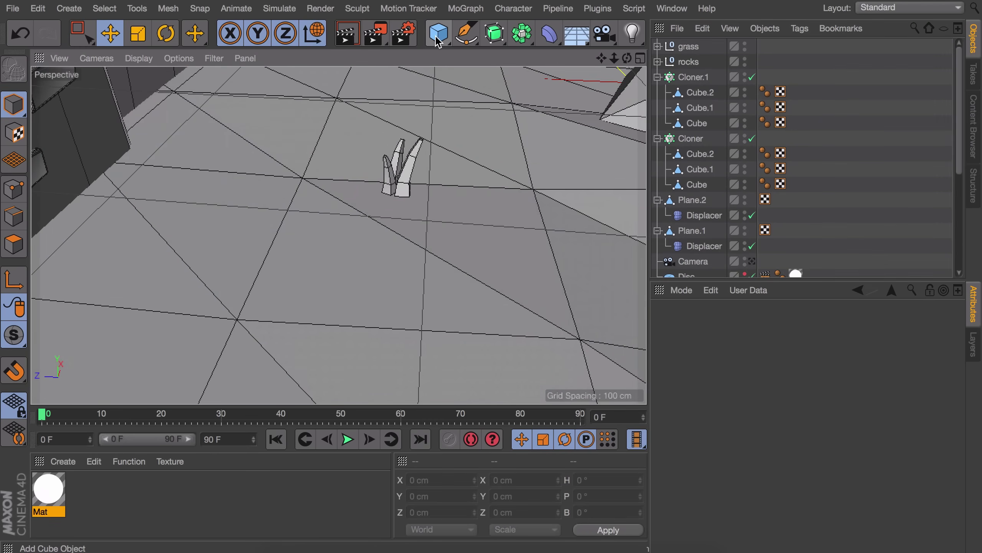
pyautogui.click(439, 37)
pyautogui.scroll(-3, 411, 155)
pyautogui.keyDown('alt'); pyautogui.moveTo(408, 211); pyautogui.dragTo(288, 258, button='middle'); pyautogui.keyUp('alt')
pyautogui.scroll(-5, 289, 259)
pyautogui.moveTo(60, 195); pyautogui.dragTo(358, 185)
pyautogui.press('t')
pyautogui.moveTo(517, 236); pyautogui.dragTo(415, 223)
pyautogui.keyDown('alt'); pyautogui.moveTo(402, 224); pyautogui.dragTo(363, 117, button='right'); pyautogui.keyUp('alt')
# - Make the new cube editable, then shrink its top face and extrude it upward into a blade
pyautogui.press('c')
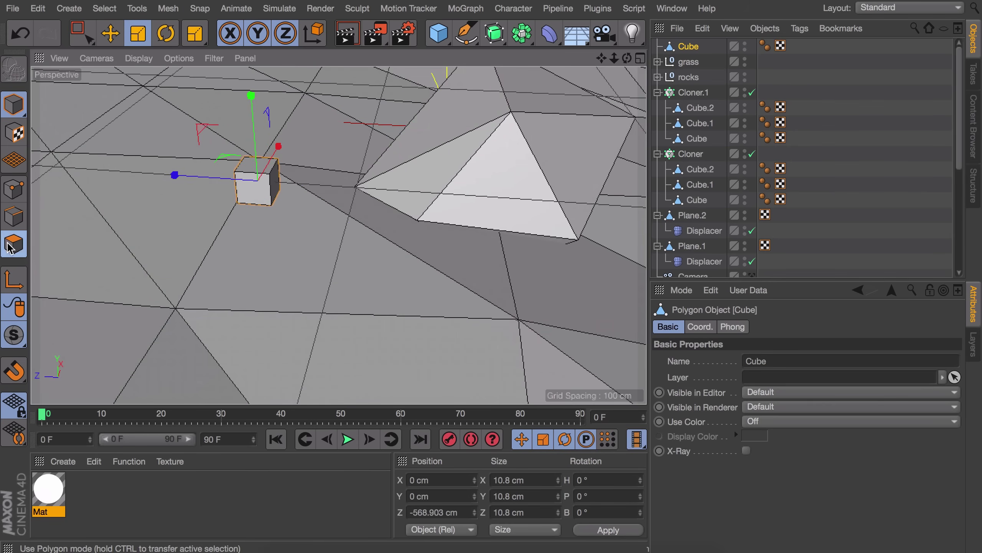
pyautogui.click(14, 246)
pyautogui.click(249, 164)
pyautogui.keyDown('alt'); pyautogui.moveTo(274, 177); pyautogui.dragTo(289, 230, button='middle'); pyautogui.keyUp('alt')
pyautogui.press('t')
pyautogui.moveTo(436, 235); pyautogui.dragTo(413, 228)
pyautogui.press('d')
pyautogui.moveTo(348, 217); pyautogui.dragTo(389, 205)
# - Narrow and shift the blade's upper faces, extending it into a bent, tapered tip at about Y 47 cm
pyautogui.press('t')
pyautogui.moveTo(386, 204); pyautogui.dragTo(341, 194)
pyautogui.press('e')
pyautogui.moveTo(344, 117); pyautogui.dragTo(279, 112)
pyautogui.press('d')
pyautogui.press('e')
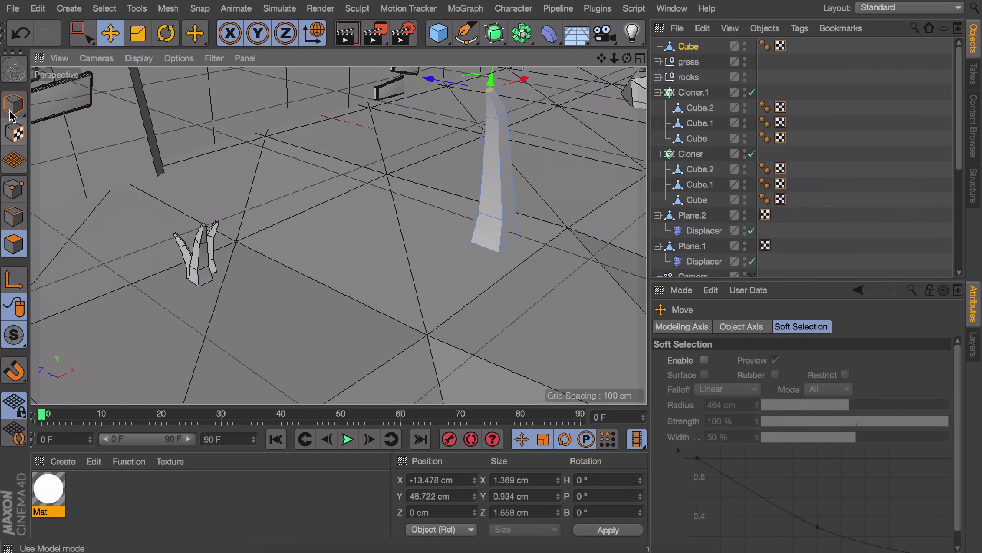
# - Make two copies of the tall blade around the original and rotate them to different headings
pyautogui.click(14, 105)
pyautogui.press('r')
pyautogui.moveTo(402, 287); pyautogui.dragTo(529, 264)
pyautogui.press('e')
pyautogui.moveTo(445, 237); pyautogui.dragTo(324, 251)
pyautogui.press('t')
pyautogui.press('e')
pyautogui.press('r')
pyautogui.moveTo(343, 287); pyautogui.dragTo(480, 161)
# - Duplicate a tall blade again, to about X 25 cm and Z -551 cm, and rotate the copy's heading to about 207°
pyautogui.press('e')
pyautogui.keyDown('ctrl'); pyautogui.moveTo(420, 196); pyautogui.dragTo(454, 181); pyautogui.keyUp('ctrl')
pyautogui.press('r')
pyautogui.moveTo(416, 253); pyautogui.dragTo(429, 249)
pyautogui.keyDown('alt'); pyautogui.moveTo(402, 240); pyautogui.dragTo(299, 230); pyautogui.keyUp('alt')
# - Move the tall blades closer together to form a compact tuft
pyautogui.press('e')
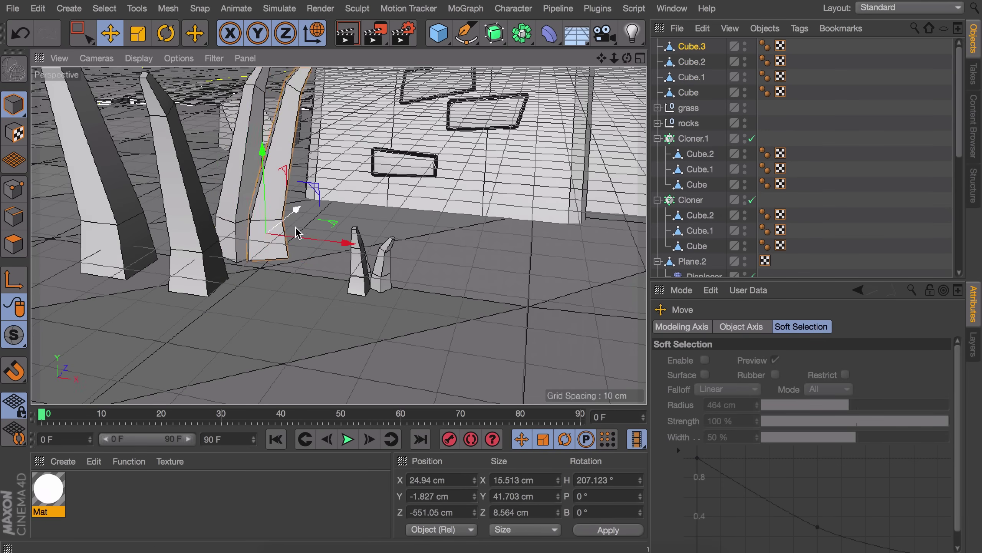
pyautogui.click(190, 298)
pyautogui.moveTo(209, 317); pyautogui.dragTo(234, 310)
pyautogui.keyDown('alt'); pyautogui.moveTo(348, 233); pyautogui.dragTo(271, 240); pyautogui.keyUp('alt')
pyautogui.moveTo(165, 302); pyautogui.dragTo(157, 306)
# - Move the upper bend's edge loop on Cube.2 outward by about 11 cm
pyautogui.click(13, 216)
pyautogui.click(691, 61)
pyautogui.moveTo(167, 193); pyautogui.dragTo(143, 205)
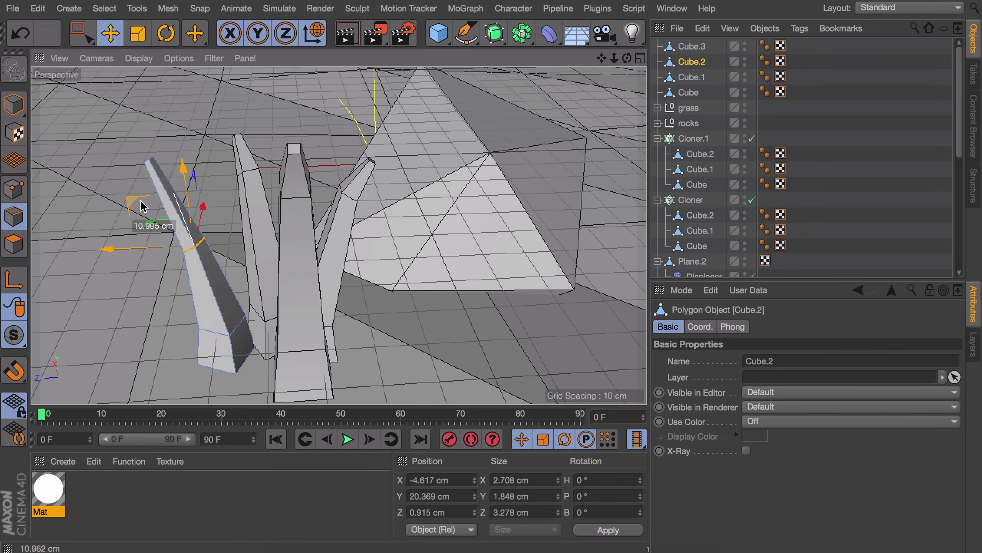
pyautogui.keyDown('alt'); pyautogui.moveTo(271, 232); pyautogui.dragTo(348, 239); pyautogui.keyUp('alt')
# - Select an edge loop on Cube.3 and scale it down to slim the blade
pyautogui.click(692, 47)
pyautogui.doubleClick(286, 311)
pyautogui.press('t')
pyautogui.moveTo(195, 307); pyautogui.dragTo(169, 309)
# - Select all four tall blades and group them under a new Null
pyautogui.click(14, 104)
pyautogui.keyDown('shift'); pyautogui.click(688, 92); pyautogui.keyUp('shift')
pyautogui.hotkey('alt', 'g')
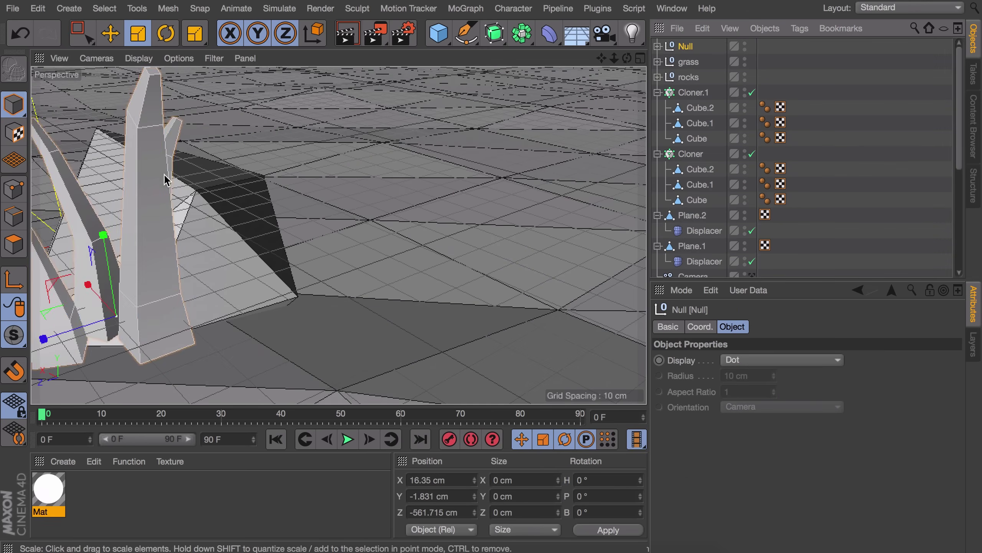
# - Move the new tuft toward the first one, to about Z -481 cm, and lower it to about Y -112 cm
pyautogui.press('e')
pyautogui.keyDown('alt'); pyautogui.moveTo(164, 180); pyautogui.dragTo(375, 271); pyautogui.keyUp('alt')
pyautogui.moveTo(343, 306); pyautogui.dragTo(174, 339)
pyautogui.keyDown('alt'); pyautogui.moveTo(255, 271); pyautogui.dragTo(390, 221, button='middle'); pyautogui.keyUp('alt')
pyautogui.moveTo(394, 208); pyautogui.dragTo(393, 316)
pyautogui.keyDown('alt'); pyautogui.moveTo(392, 316); pyautogui.dragTo(329, 325); pyautogui.keyUp('alt')
pyautogui.moveTo(347, 273); pyautogui.dragTo(347, 317)
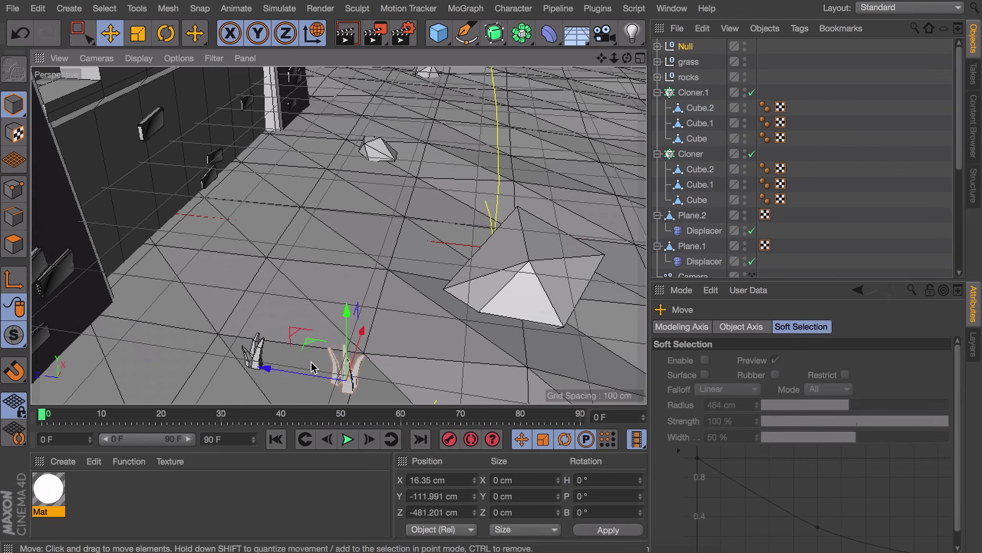
# - Place the new tuft right beside the first one at about Y -93 cm and Z -403 cm, and scale it down slightly
pyautogui.keyDown('alt'); pyautogui.moveTo(302, 375); pyautogui.dragTo(394, 271, button='middle'); pyautogui.keyUp('alt')
pyautogui.moveTo(400, 275); pyautogui.dragTo(334, 262)
pyautogui.scroll(5, 390, 201)
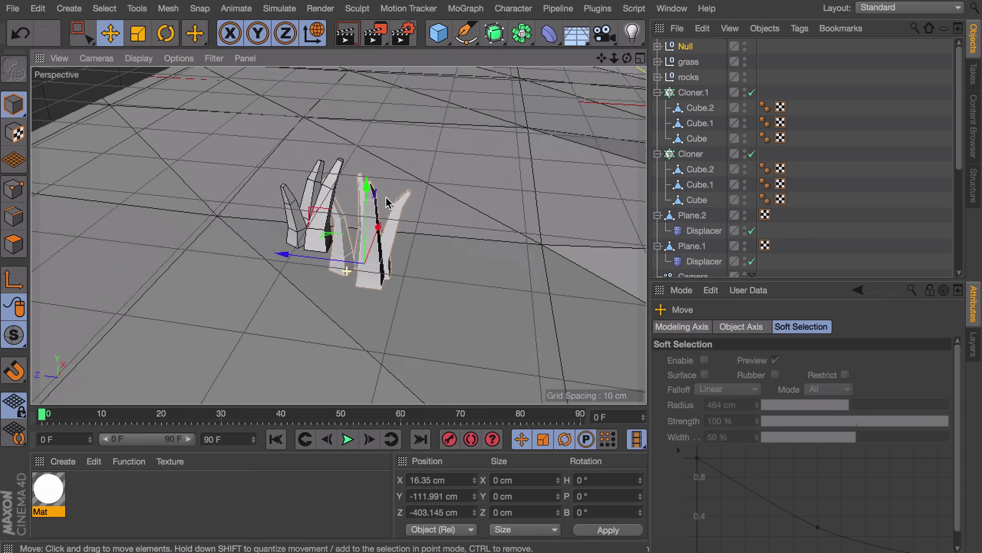
pyautogui.keyDown('alt'); pyautogui.moveTo(414, 230); pyautogui.dragTo(418, 228); pyautogui.keyUp('alt')
pyautogui.moveTo(362, 217); pyautogui.dragTo(366, 169)
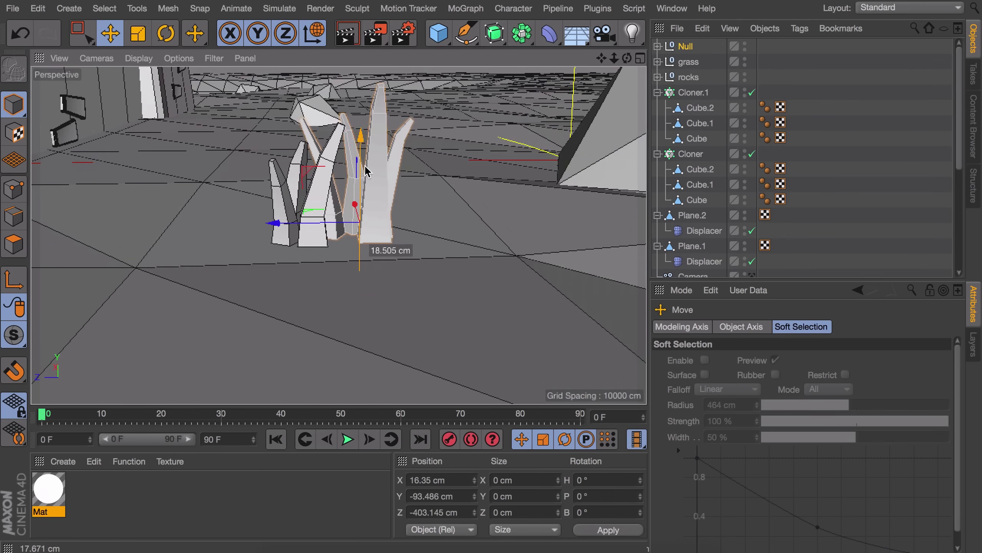
pyautogui.press('t')
pyautogui.moveTo(454, 193); pyautogui.dragTo(368, 217)
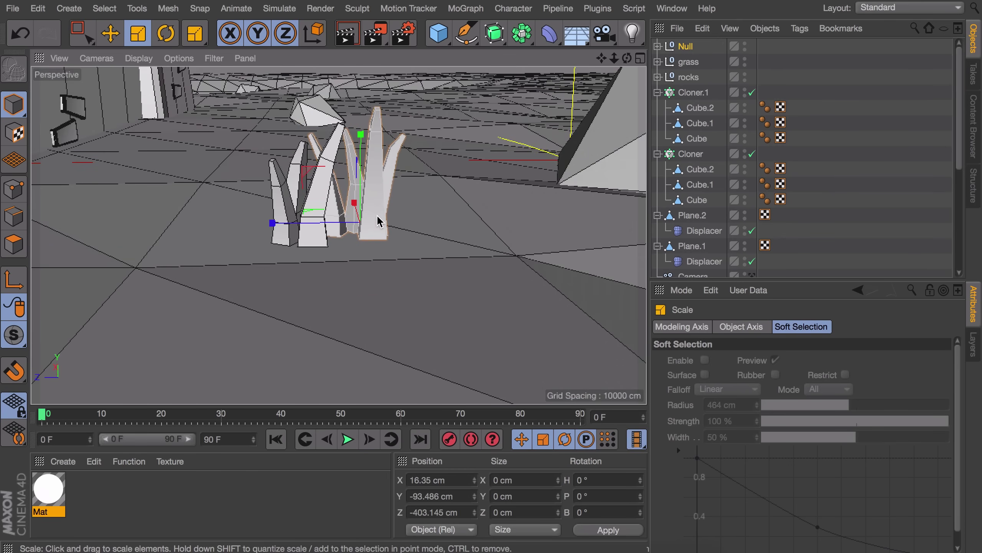
# - Rename the new tuft's Null to grass2, and nest both the grass and grass2 groups inside a new Cloner
pyautogui.scroll(-10, 377, 221)
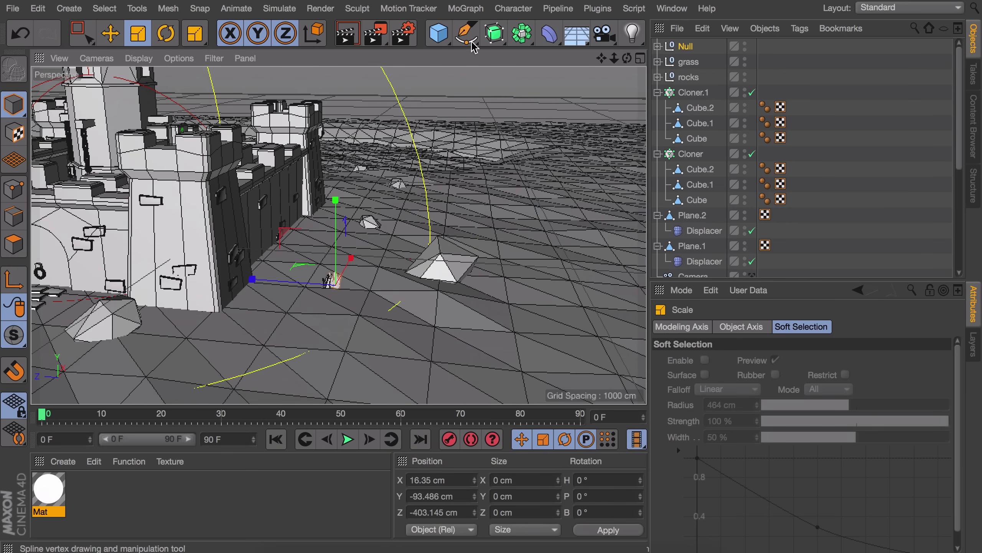
pyautogui.click(465, 7)
pyautogui.click(488, 176)
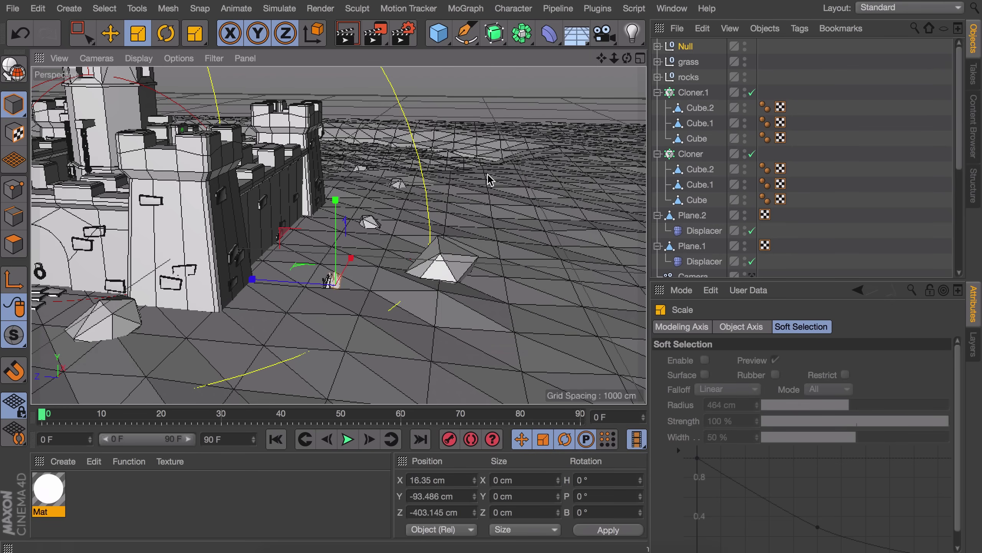
pyautogui.click(686, 63)
pyautogui.keyDown('shift'); pyautogui.click(691, 78); pyautogui.keyUp('shift')
pyautogui.moveTo(691, 78); pyautogui.dragTo(693, 46)
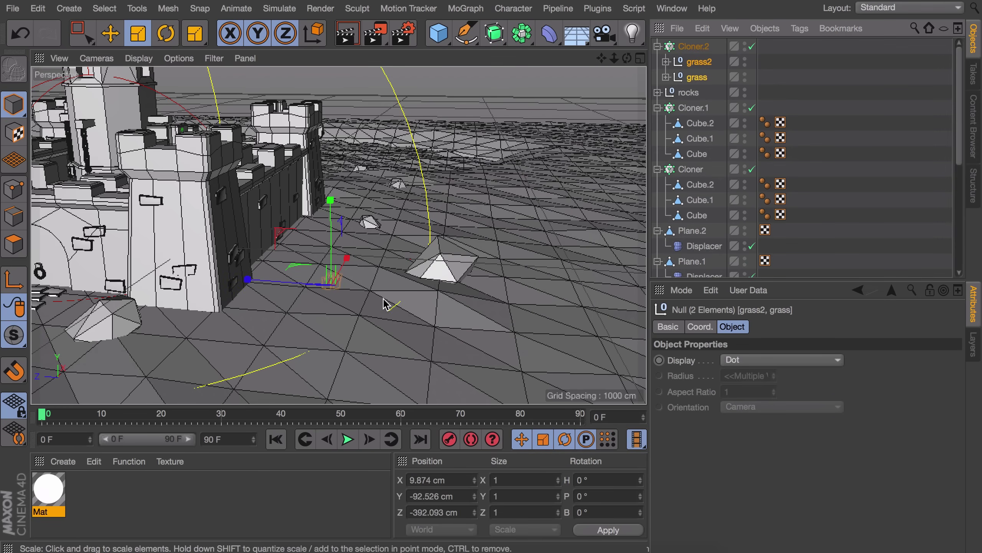
# - Set the grass cloner's mode to Object
pyautogui.click(693, 46)
pyautogui.keyDown('alt'); pyautogui.moveTo(375, 257); pyautogui.dragTo(270, 240); pyautogui.keyUp('alt')
pyautogui.scroll(-3, 270, 239)
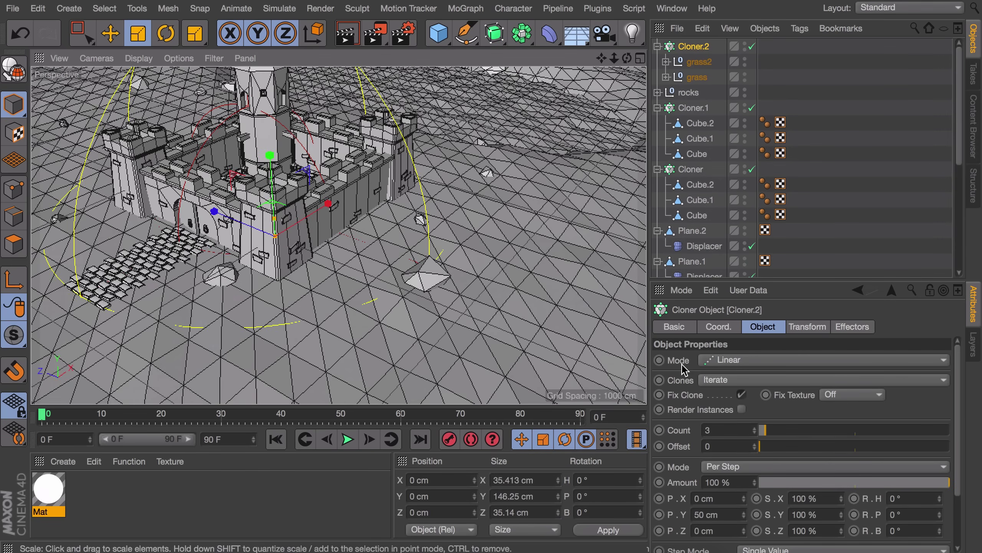
pyautogui.click(781, 359)
pyautogui.click(751, 377)
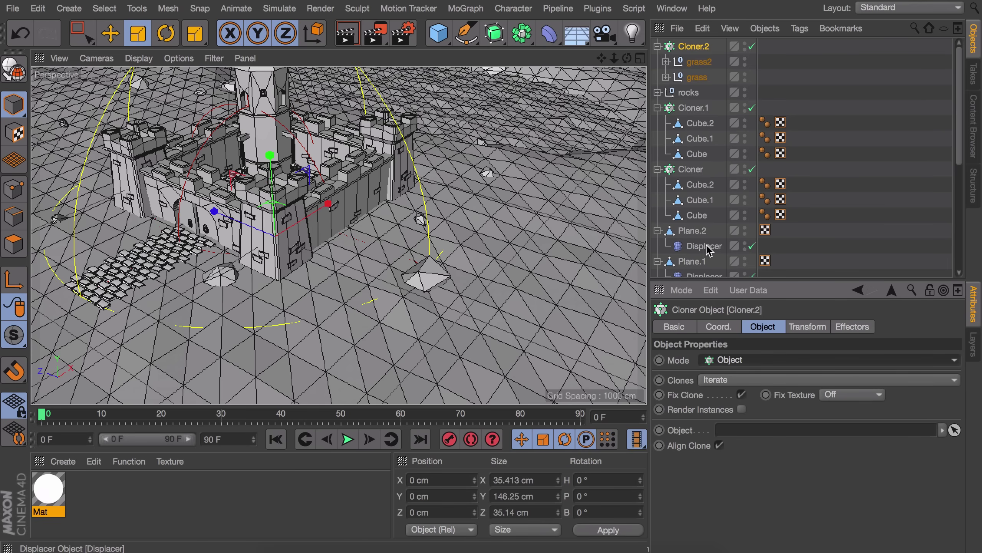
# - Rename the terrain object Plane.1 to floor
pyautogui.click(479, 254)
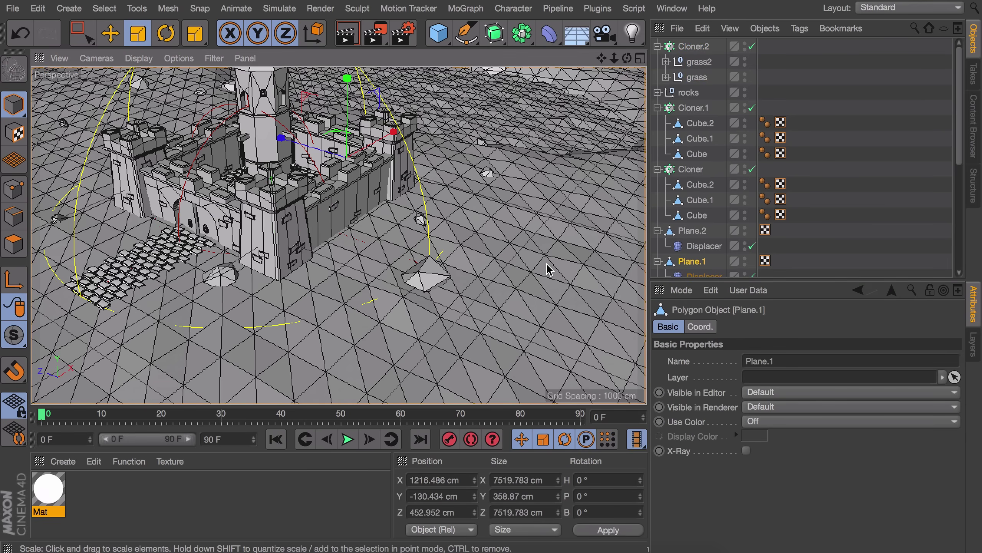
pyautogui.doubleClick(692, 262)
pyautogui.write('floor')
pyautogui.press('Return')
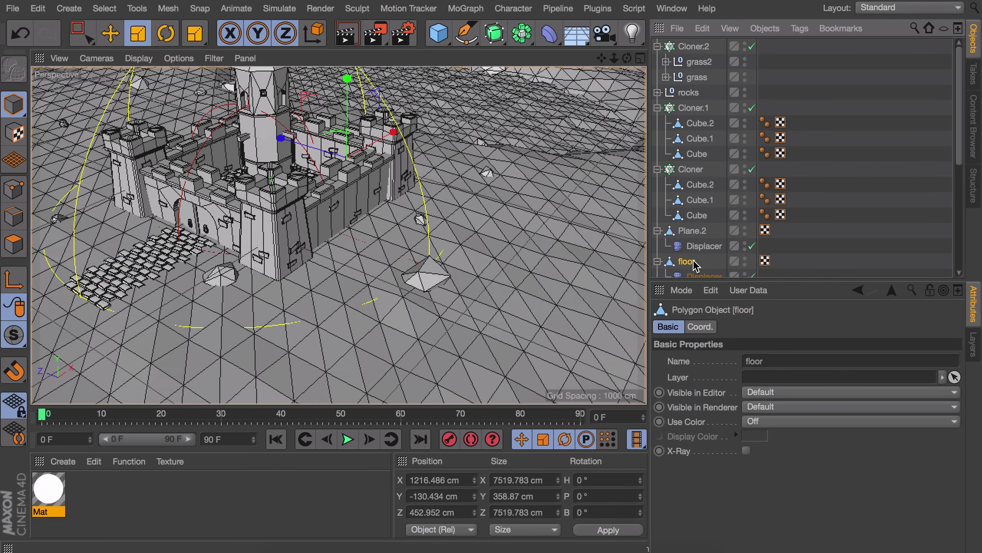
# - Assign the floor as the object on which Cloner.2 distributes its grass
pyautogui.click(694, 48)
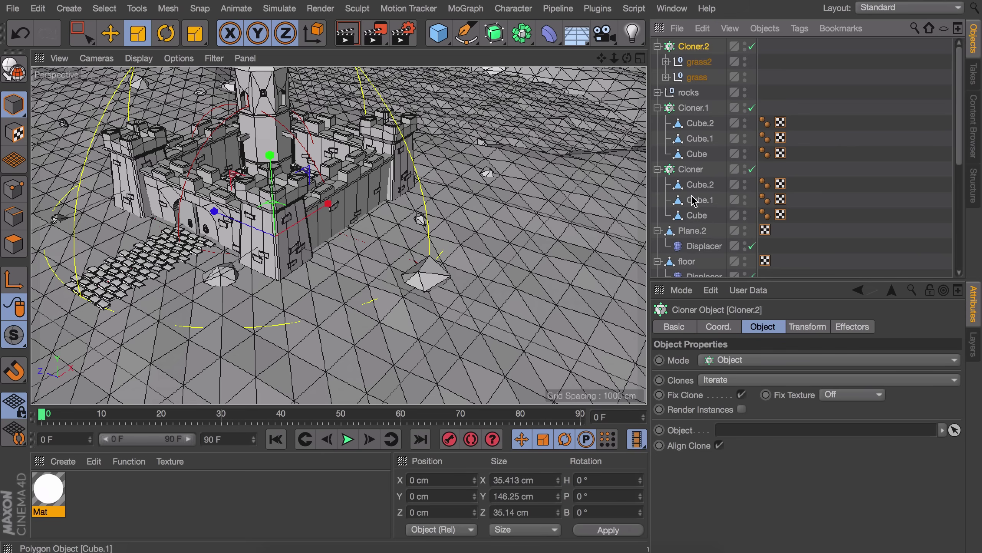
pyautogui.moveTo(687, 262); pyautogui.dragTo(752, 429)
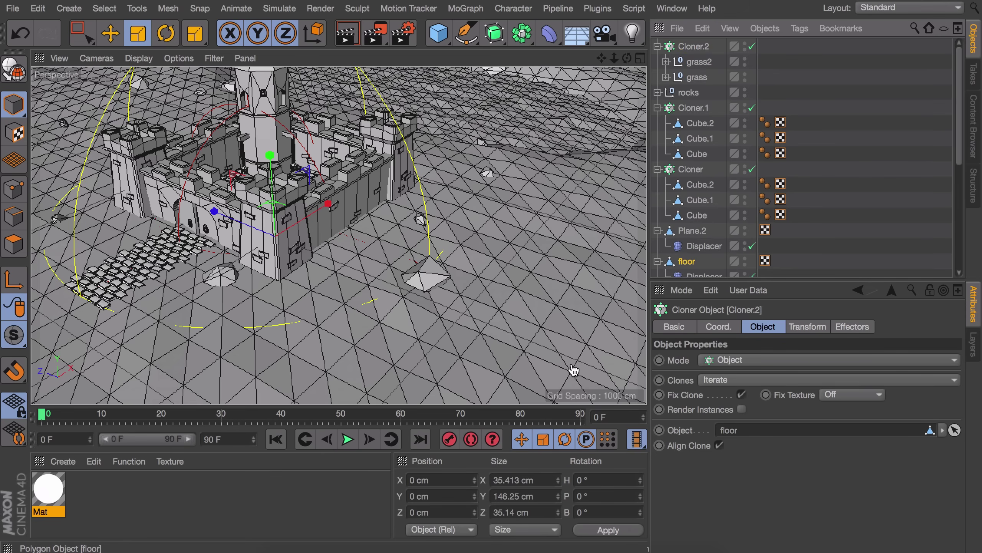
pyautogui.keyDown('alt'); pyautogui.moveTo(443, 241); pyautogui.dragTo(549, 228, button='middle'); pyautogui.keyUp('alt')
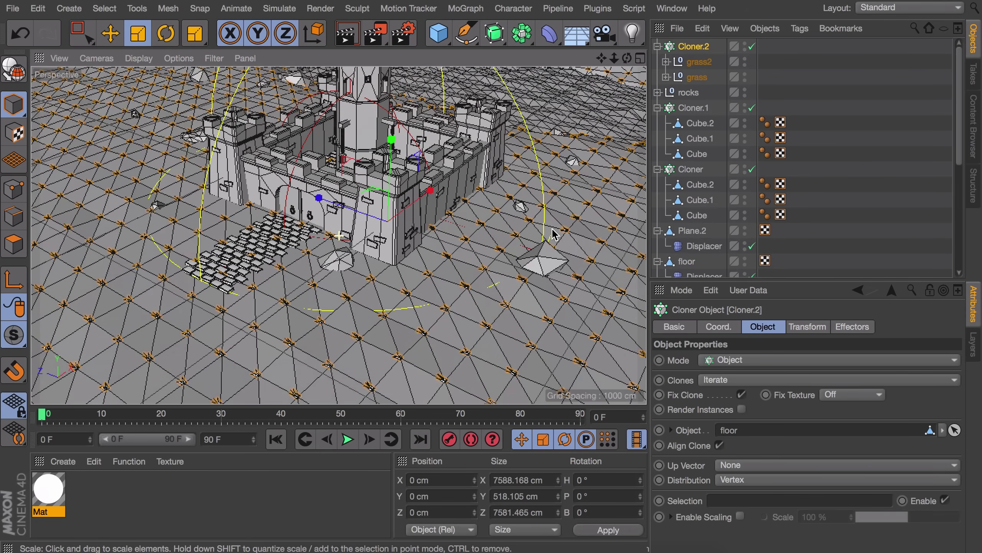
pyautogui.keyDown('alt'); pyautogui.moveTo(401, 257); pyautogui.dragTo(445, 297); pyautogui.keyUp('alt')
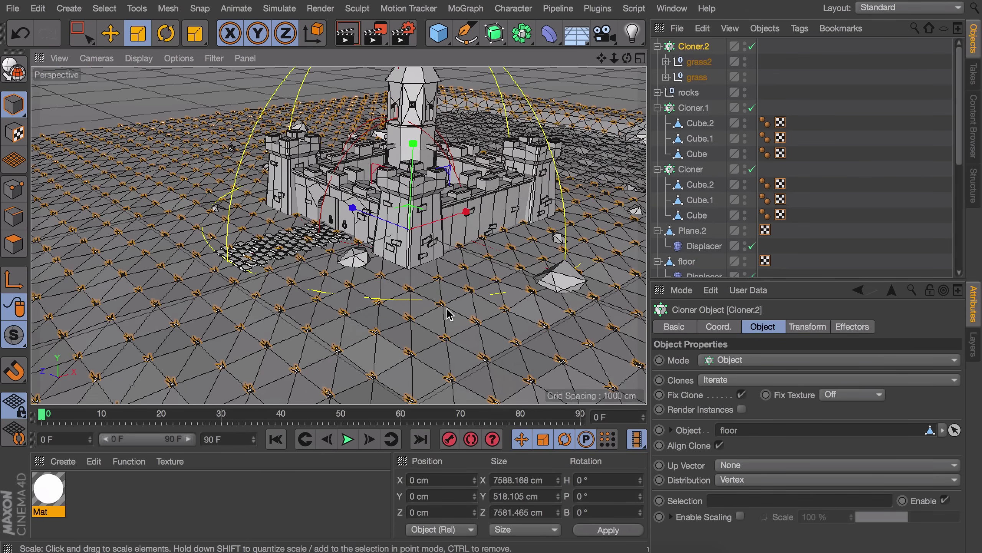
pyautogui.scroll(5, 452, 247)
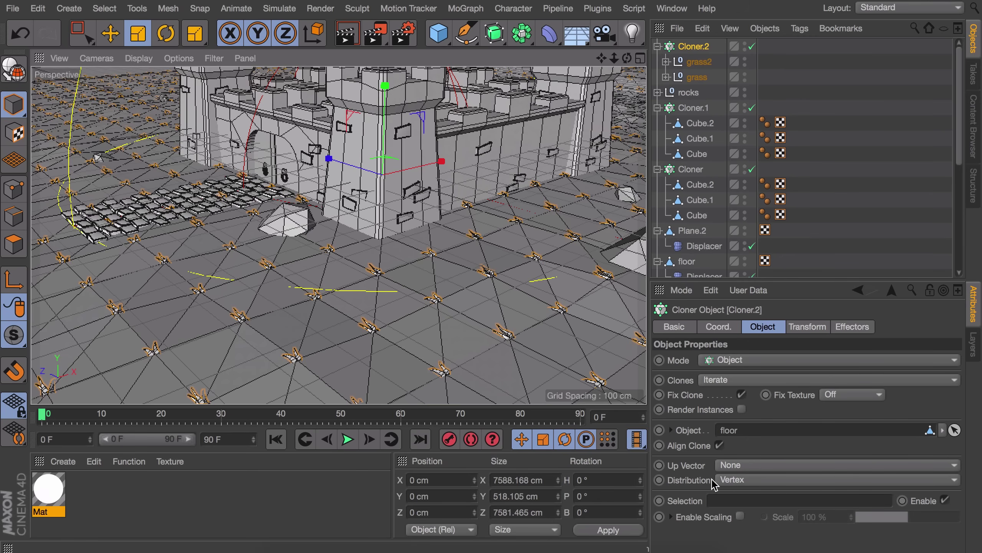
# - Set the grass cloner's distribution to Surface and its clone count to 100
pyautogui.click(742, 481)
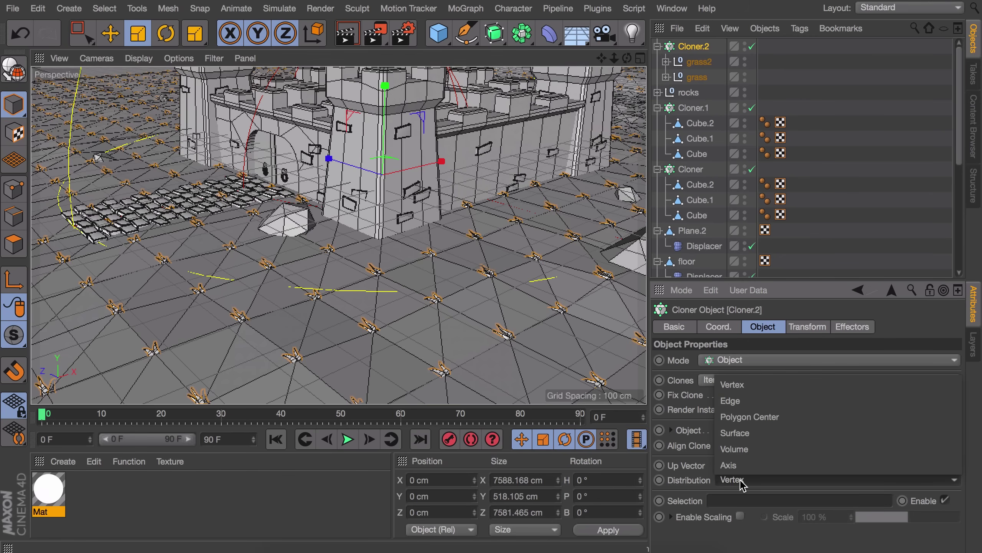
pyautogui.click(736, 432)
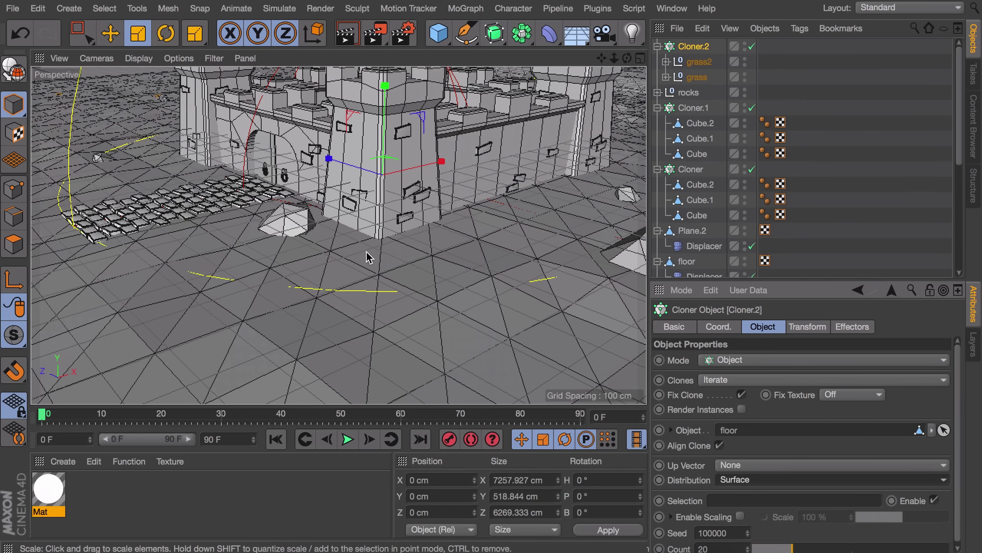
pyautogui.keyDown('alt'); pyautogui.moveTo(315, 214); pyautogui.dragTo(541, 381, button='middle'); pyautogui.keyUp('alt')
pyautogui.scroll(3, 125, 263)
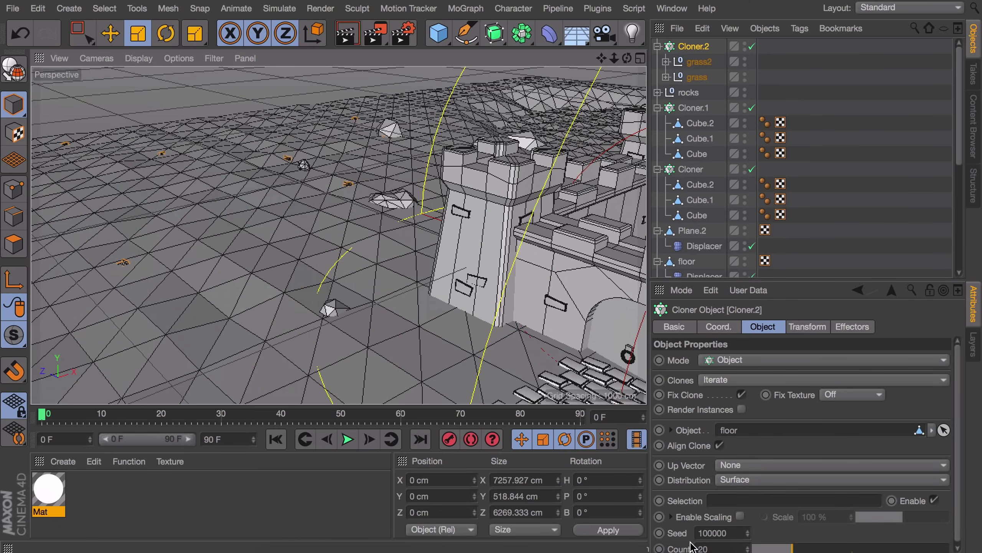
pyautogui.scroll(5, 120, 263)
pyautogui.keyDown('alt'); pyautogui.moveTo(120, 263); pyautogui.dragTo(150, 228); pyautogui.keyUp('alt')
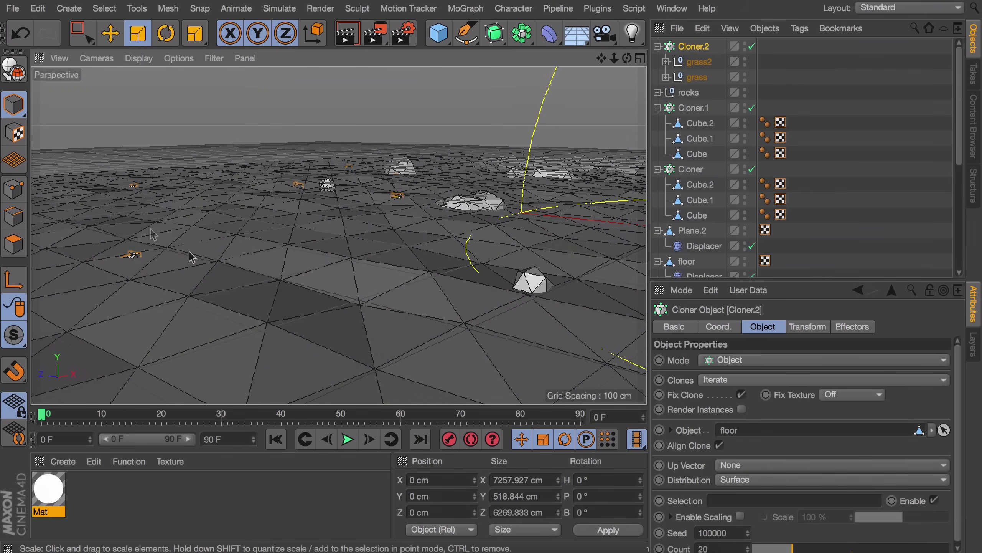
pyautogui.moveTo(857, 548); pyautogui.dragTo(946, 548)
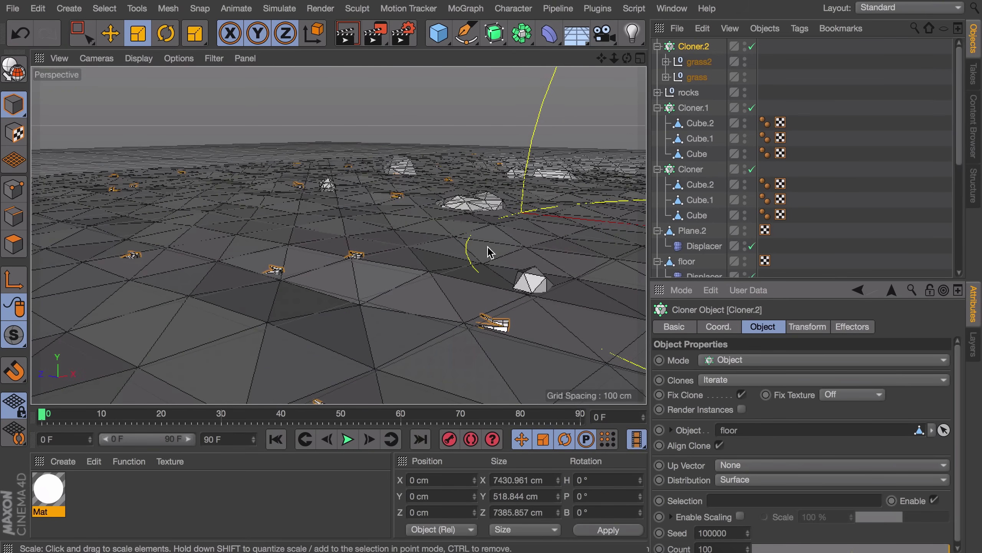
# - Turn off Align Clone for the grass cloner so the tufts stand upright on the terrain
pyautogui.scroll(-6, 488, 248)
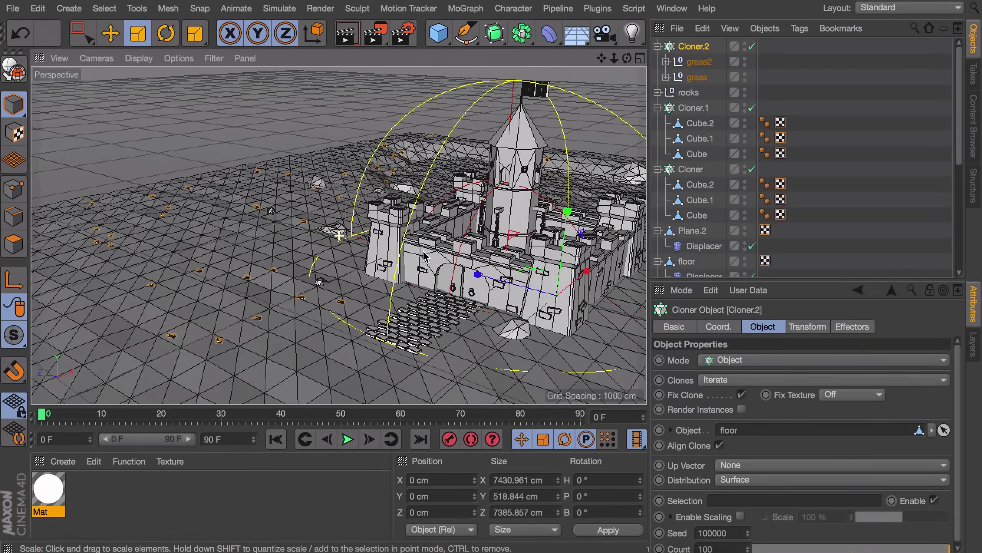
pyautogui.keyDown('alt'); pyautogui.moveTo(424, 252); pyautogui.dragTo(421, 251, button='middle'); pyautogui.keyUp('alt')
pyautogui.keyDown('alt'); pyautogui.moveTo(516, 328); pyautogui.dragTo(429, 308, button='middle'); pyautogui.keyUp('alt')
pyautogui.scroll(10, 191, 266)
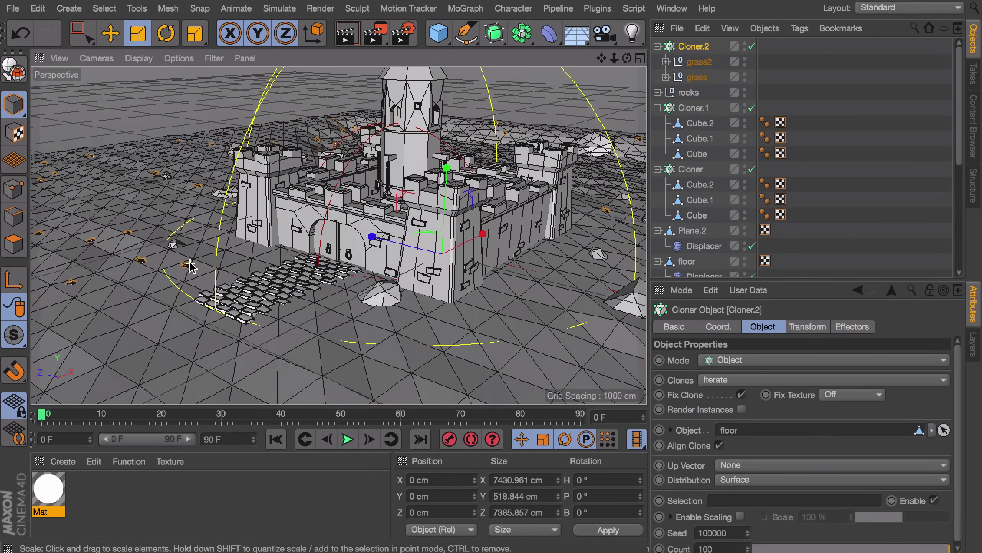
pyautogui.click(720, 446)
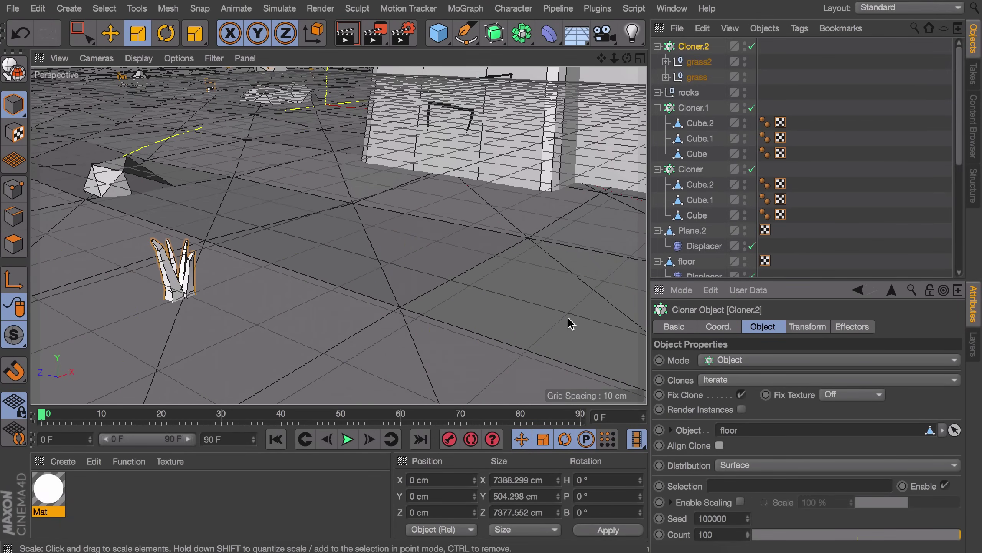
pyautogui.scroll(-10, 570, 322)
pyautogui.scroll(-5, 747, 203)
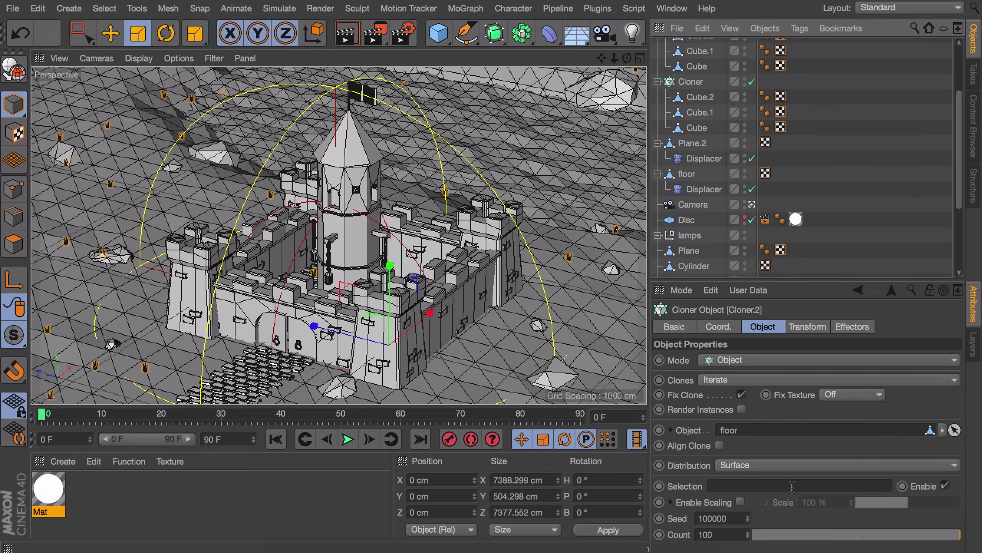
# - Leave the camera view and select the floor's points on the lake side of the terrain with Rectangle Selection
pyautogui.click(686, 174)
pyautogui.click(14, 190)
pyautogui.click(81, 33)
pyautogui.click(751, 205)
pyautogui.keyDown('alt'); pyautogui.moveTo(410, 186); pyautogui.dragTo(370, 281); pyautogui.keyUp('alt')
pyautogui.scroll(-5, 387, 248)
pyautogui.moveTo(126, 78); pyautogui.dragTo(279, 88)
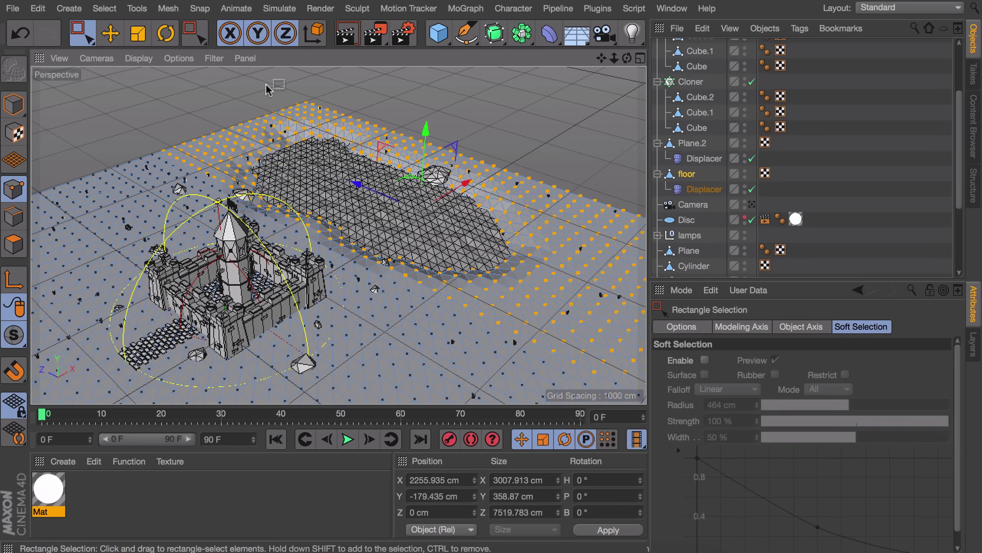
# - Store the selected floor points as a selection tag and assign that tag as the grass cloner's Selection
pyautogui.click(111, 10)
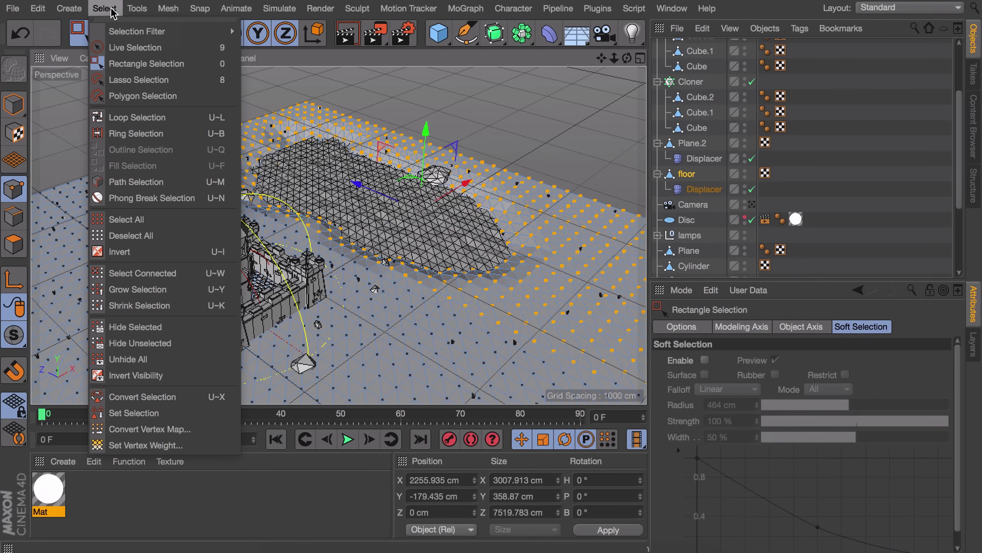
pyautogui.click(146, 416)
pyautogui.scroll(5, 692, 97)
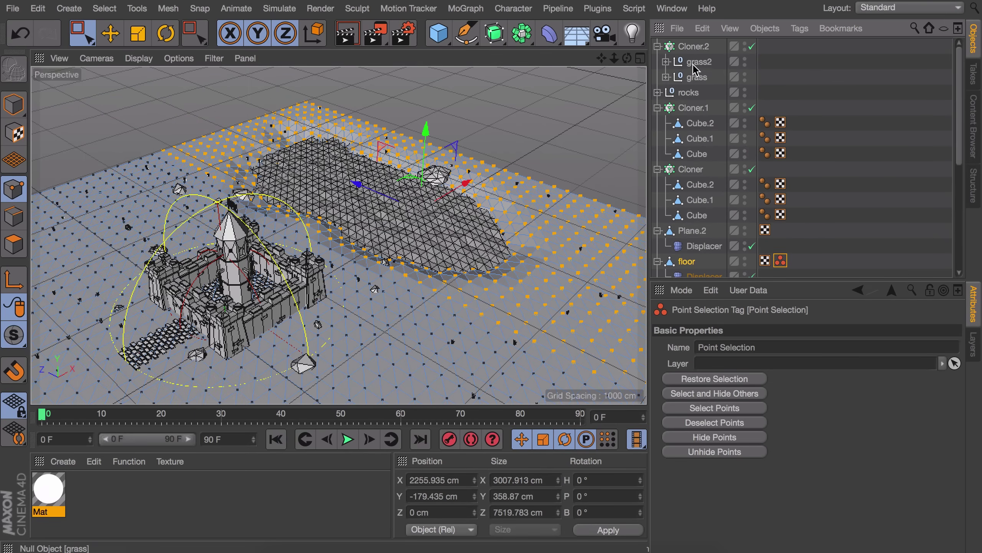
pyautogui.click(692, 47)
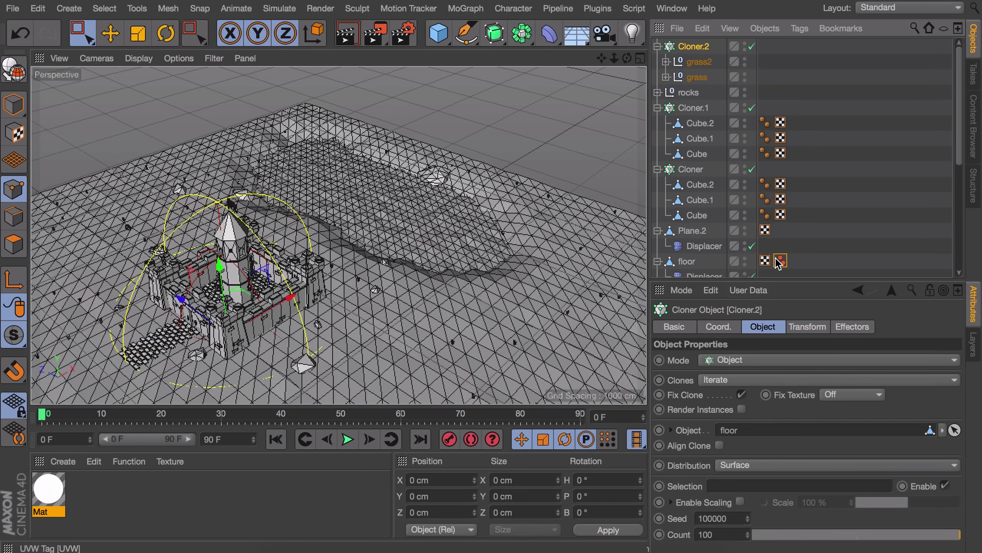
pyautogui.moveTo(774, 452); pyautogui.dragTo(751, 489)
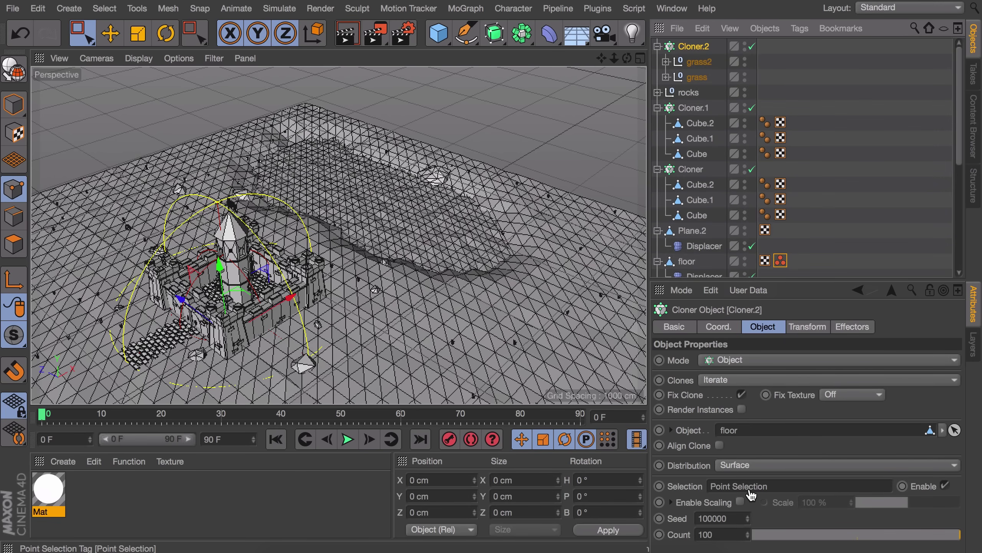
pyautogui.keyDown('alt'); pyautogui.moveTo(319, 273); pyautogui.dragTo(365, 260, button='middle'); pyautogui.keyUp('alt')
pyautogui.keyDown('alt'); pyautogui.moveTo(365, 260); pyautogui.dragTo(414, 226, button='right'); pyautogui.keyUp('alt')
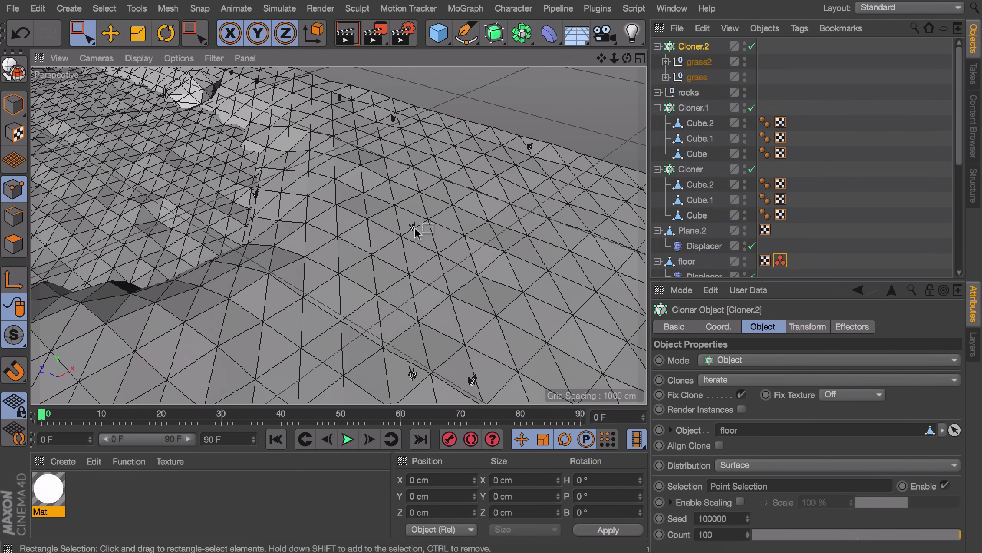
pyautogui.keyDown('alt'); pyautogui.moveTo(414, 226); pyautogui.dragTo(370, 169); pyautogui.keyUp('alt')
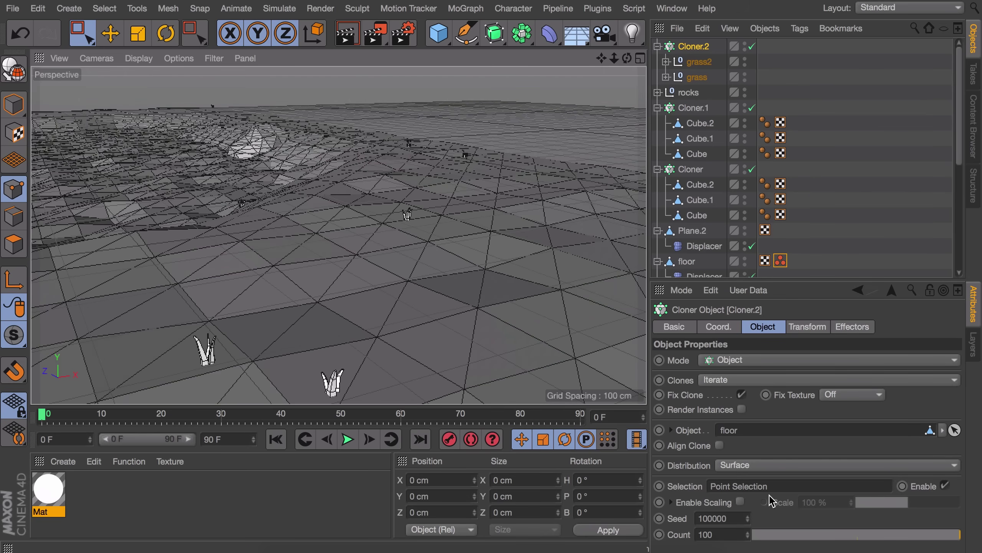
# - Restore the floor's stored point selection from its Point Selection tag
pyautogui.click(781, 260)
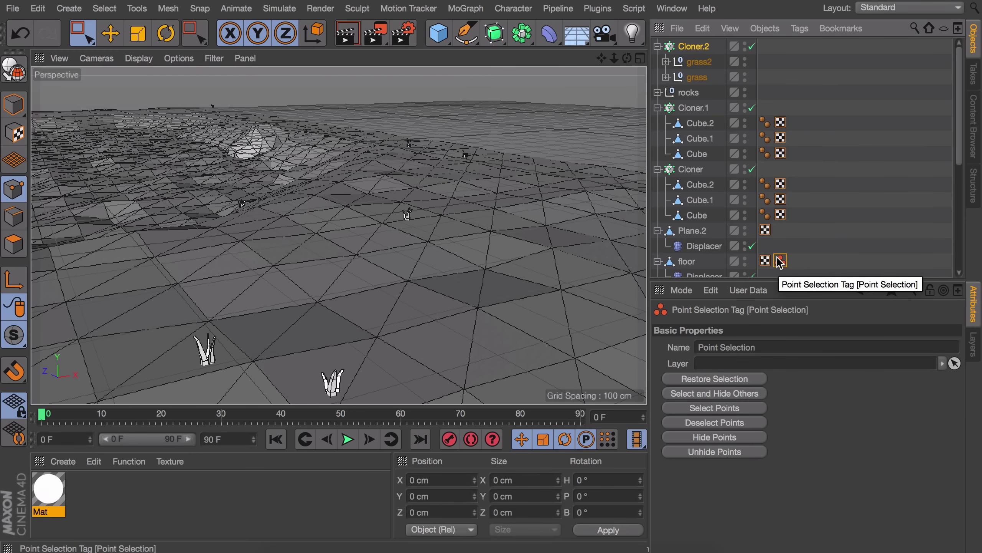
pyautogui.doubleClick(781, 261)
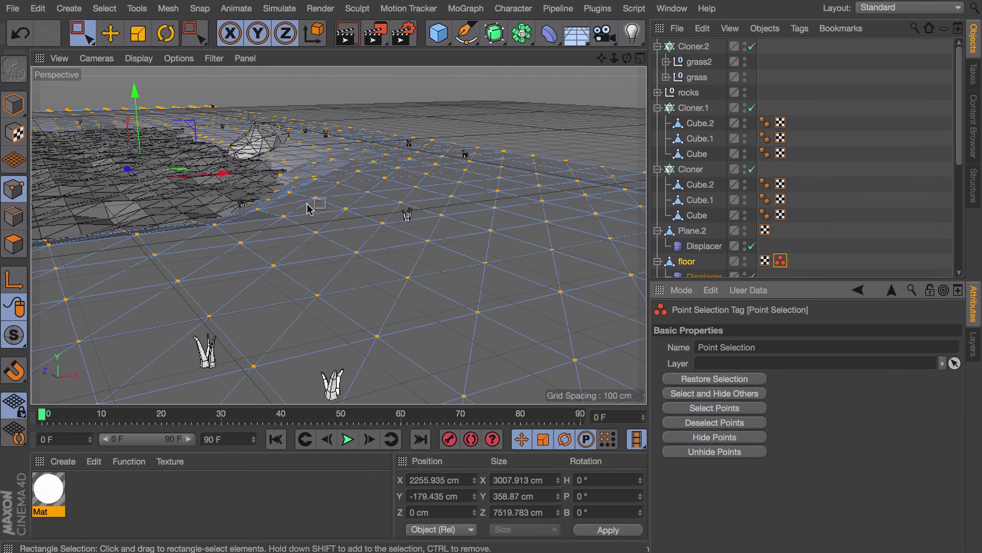
pyautogui.scroll(-3, 287, 230)
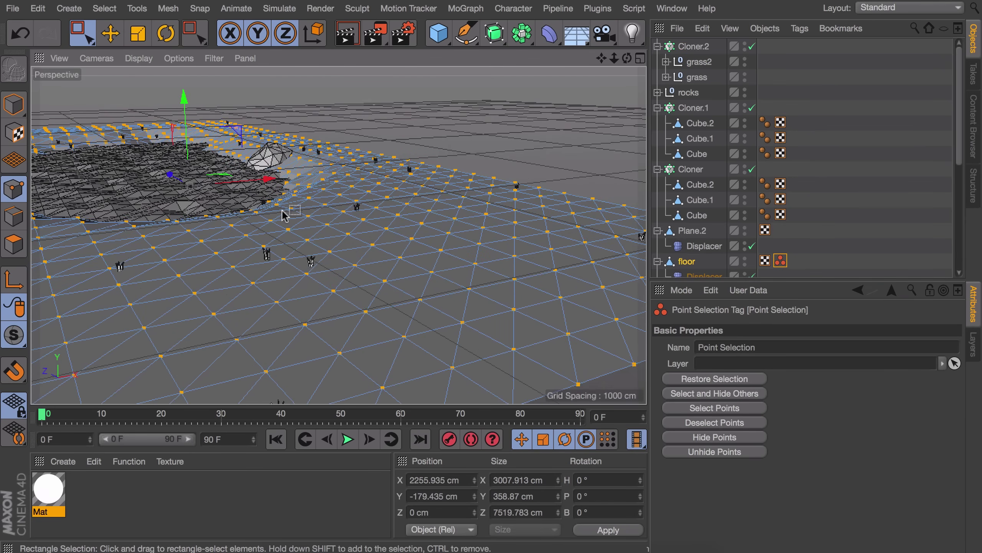
pyautogui.keyDown('alt'); pyautogui.moveTo(286, 199); pyautogui.dragTo(271, 251, button='right'); pyautogui.keyUp('alt')
pyautogui.keyDown('alt'); pyautogui.moveTo(271, 251); pyautogui.dragTo(405, 275, button='middle'); pyautogui.keyUp('alt')
pyautogui.keyDown('alt'); pyautogui.moveTo(342, 249); pyautogui.dragTo(344, 272); pyautogui.keyUp('alt')
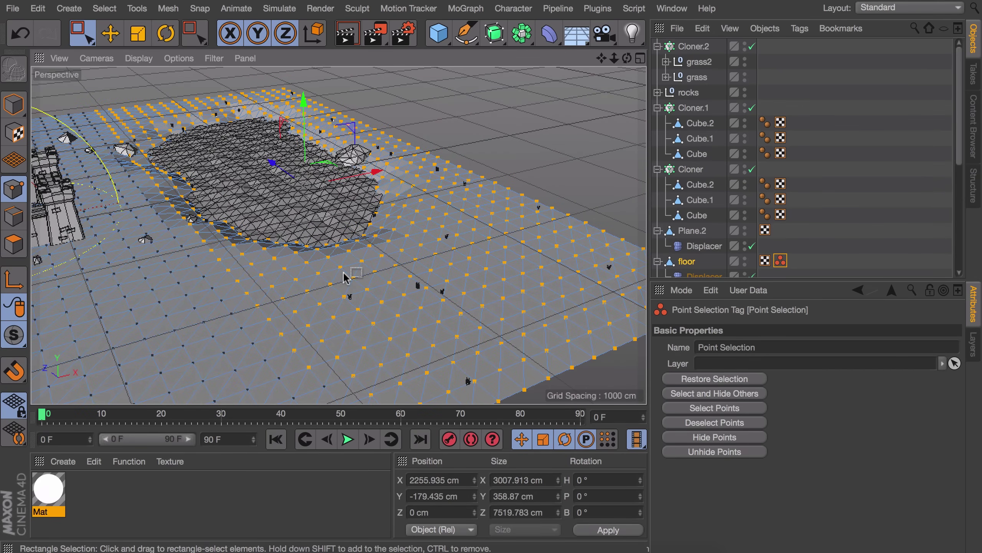
# - Invert the floor's point selection to cover the castle side, and delete the existing Point Selection tag
pyautogui.press('u')
pyautogui.press('i')
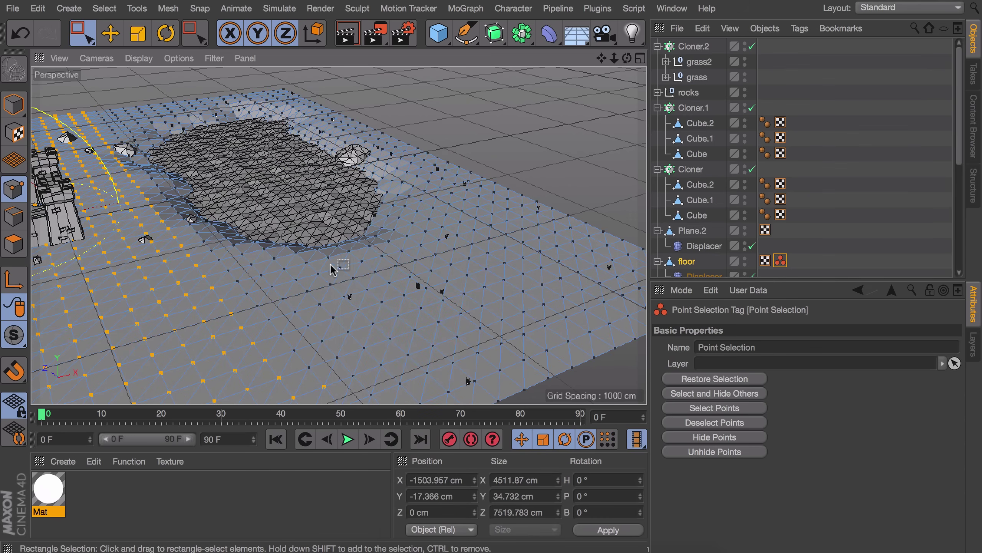
pyautogui.keyDown('alt'); pyautogui.moveTo(173, 238); pyautogui.dragTo(344, 224, button='middle'); pyautogui.keyUp('alt')
pyautogui.scroll(-4, 344, 224)
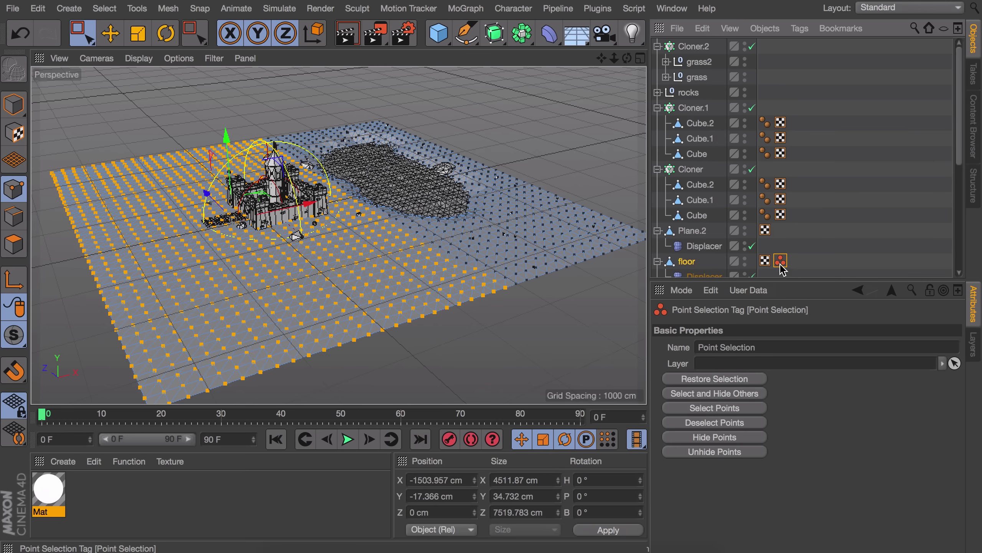
pyautogui.press('Delete')
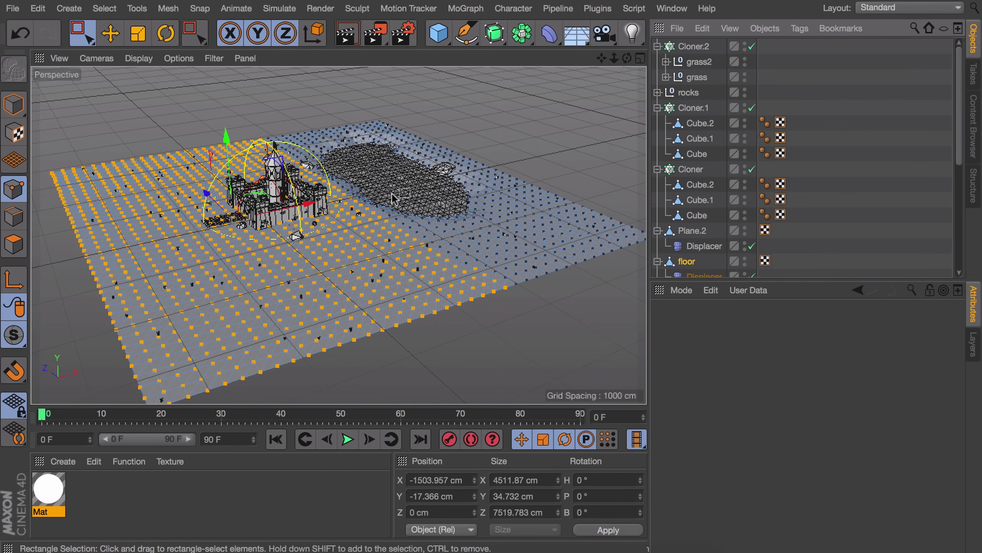
# - Store the floor's castle-side point selection as a new selection tag and show the grass cloner's object properties
pyautogui.click(103, 9)
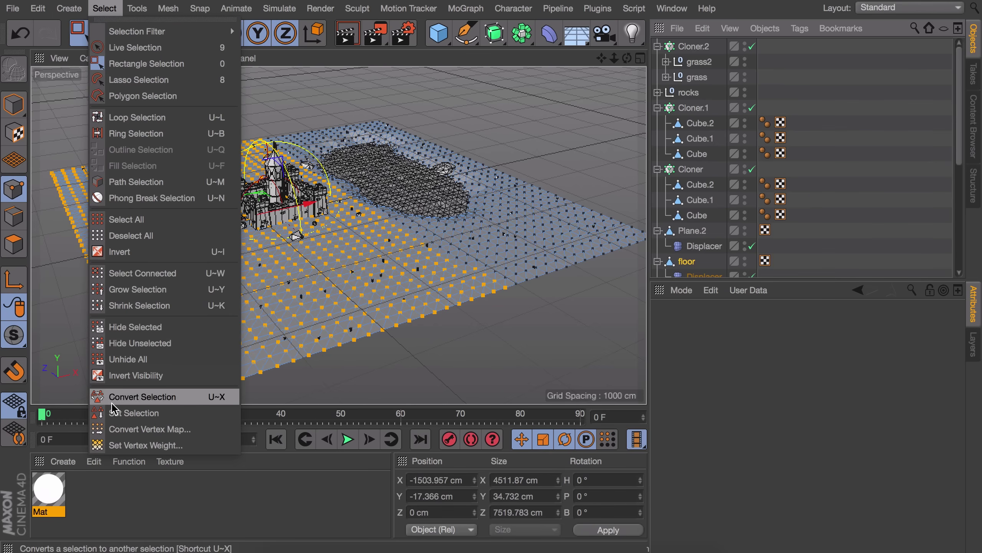
pyautogui.click(134, 410)
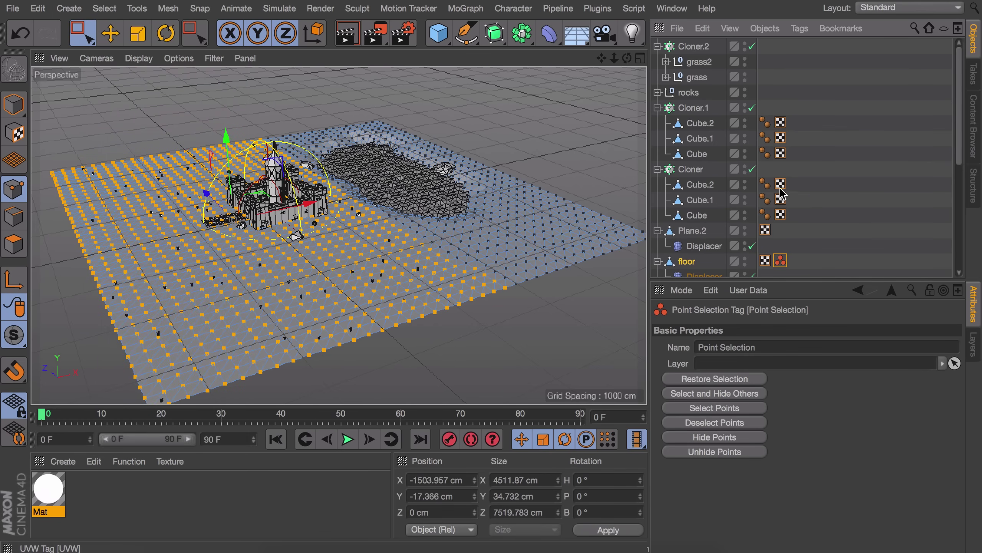
pyautogui.click(692, 47)
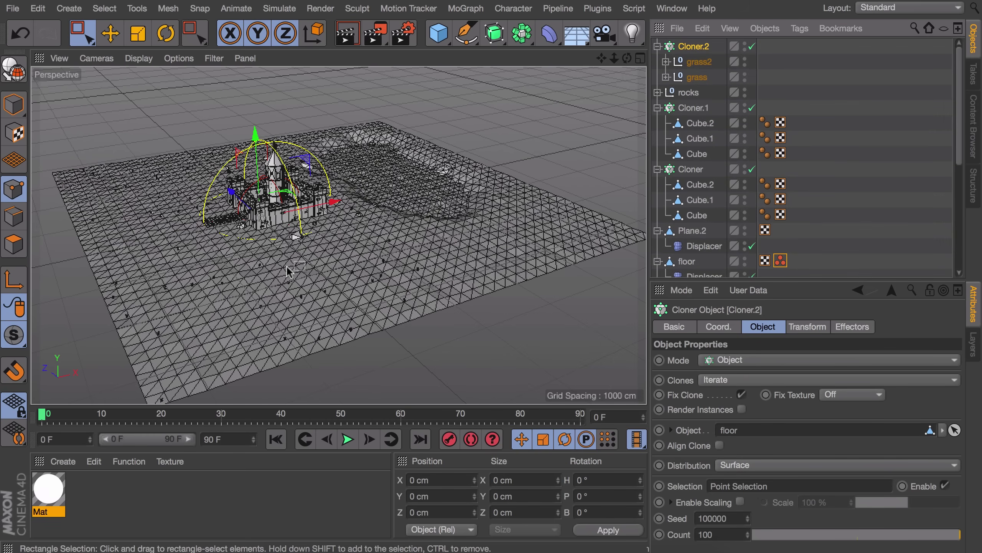
# - Look at the scene through the camera and raise the grass cloner's Count to 229
pyautogui.scroll(5, 337, 207)
pyautogui.keyDown('alt'); pyautogui.moveTo(171, 216); pyautogui.dragTo(379, 287); pyautogui.keyUp('alt')
pyautogui.scroll(-5, 785, 248)
pyautogui.click(752, 203)
pyautogui.scroll(5, 752, 202)
pyautogui.moveTo(748, 534); pyautogui.dragTo(747, 483)
pyautogui.scroll(-5, 735, 174)
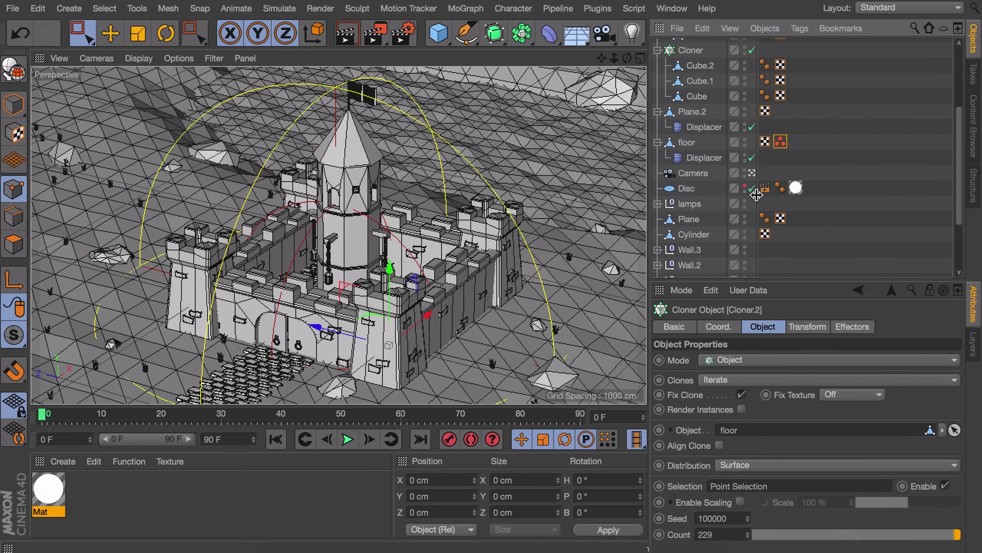
# - Leave the camera view, inspect the grass tufts beside the castle up close, and add a Random effector to the grass cloner
pyautogui.click(751, 173)
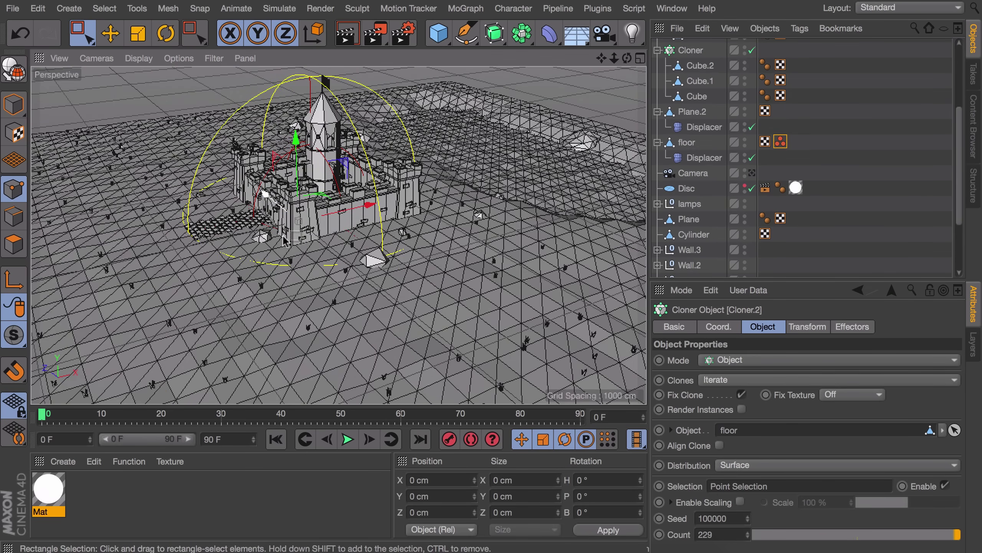
pyautogui.scroll(6, 256, 245)
pyautogui.keyDown('alt'); pyautogui.moveTo(206, 253); pyautogui.dragTo(357, 201); pyautogui.keyUp('alt')
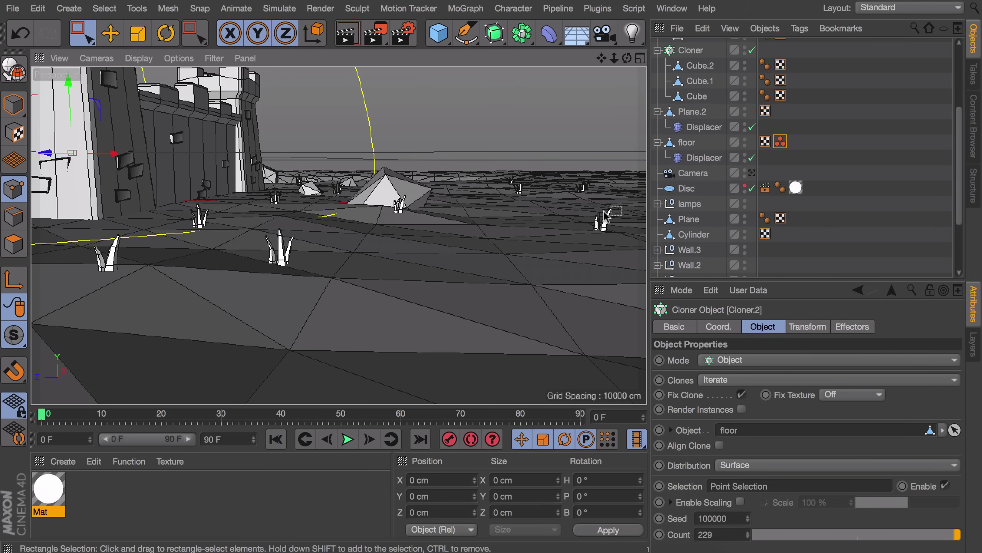
pyautogui.keyDown('alt'); pyautogui.moveTo(477, 222); pyautogui.dragTo(402, 179); pyautogui.keyUp('alt')
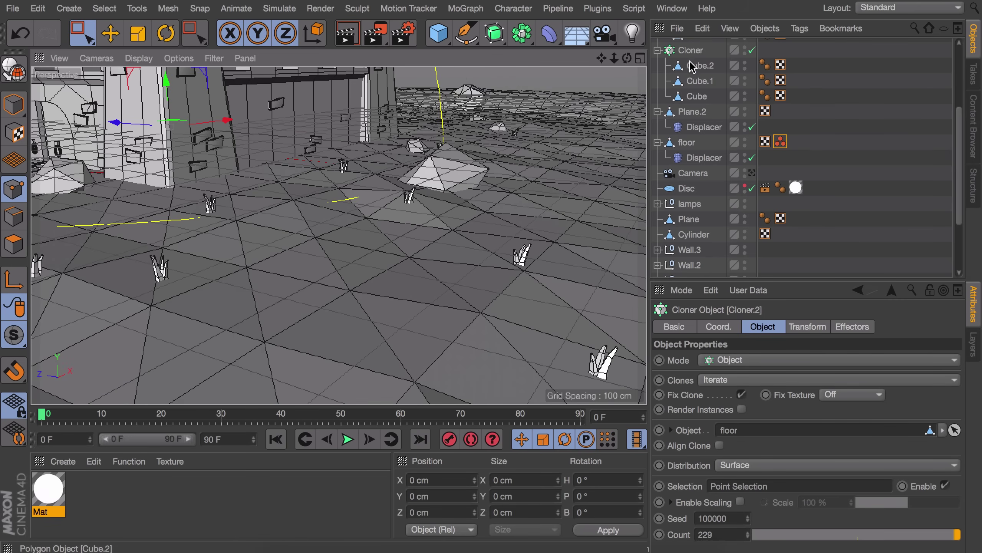
pyautogui.scroll(5, 691, 65)
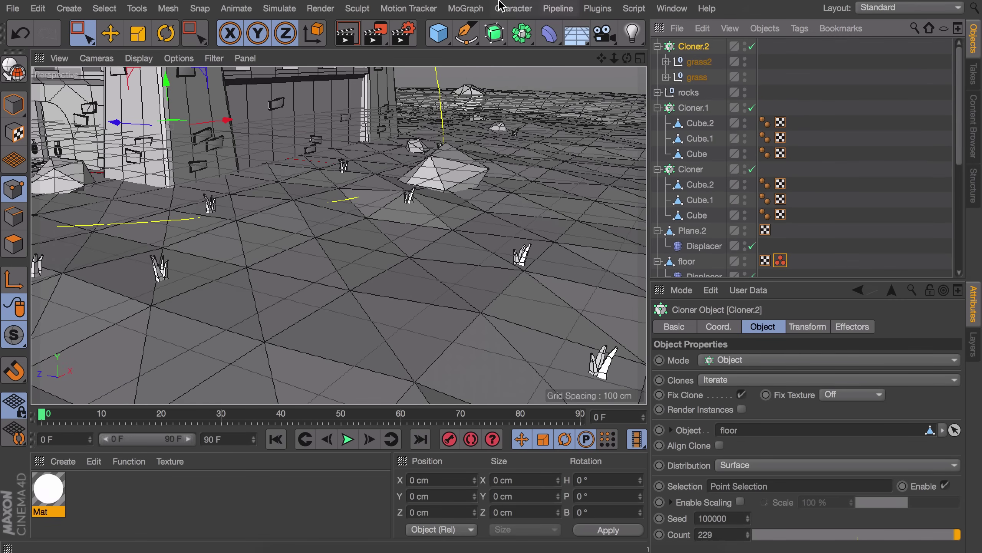
pyautogui.click(469, 10)
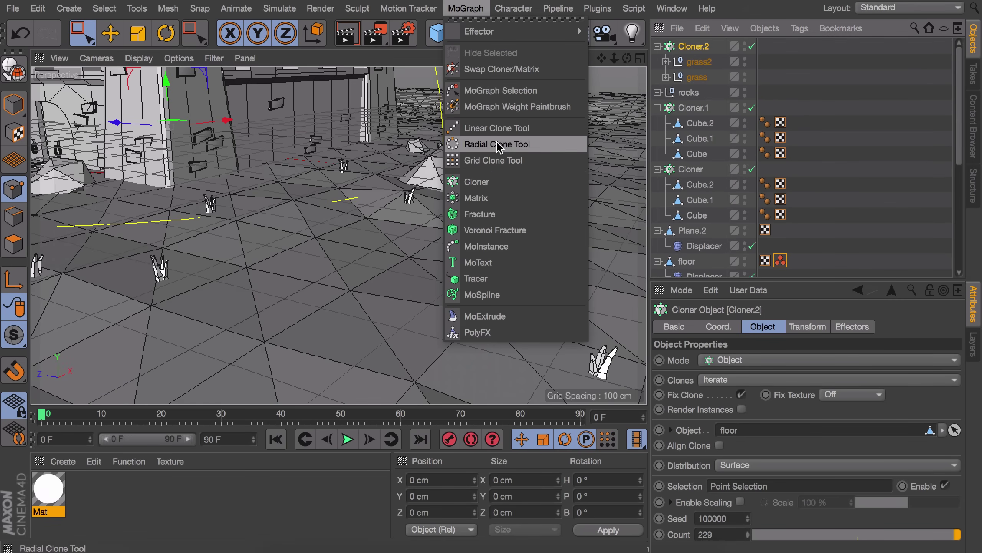
pyautogui.moveTo(489, 36)
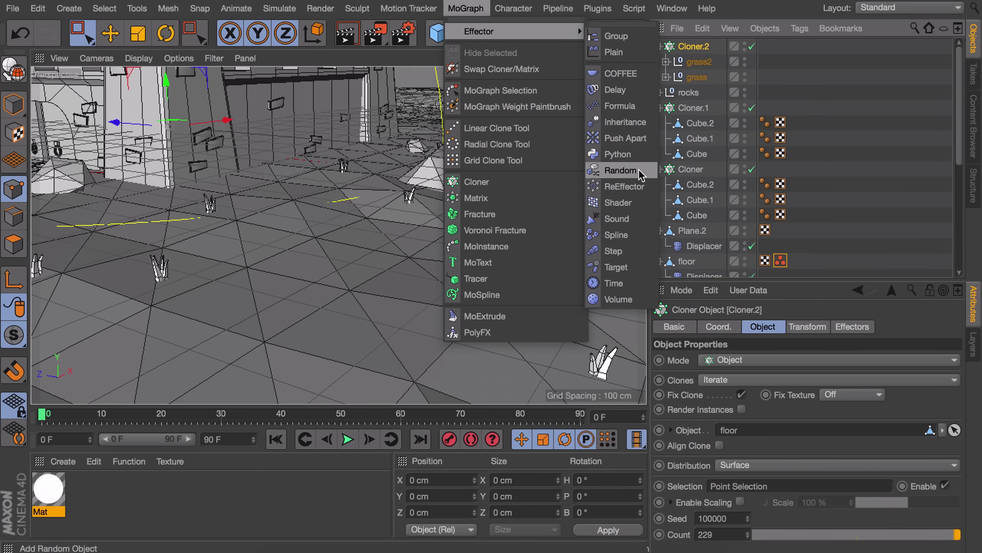
pyautogui.click(620, 171)
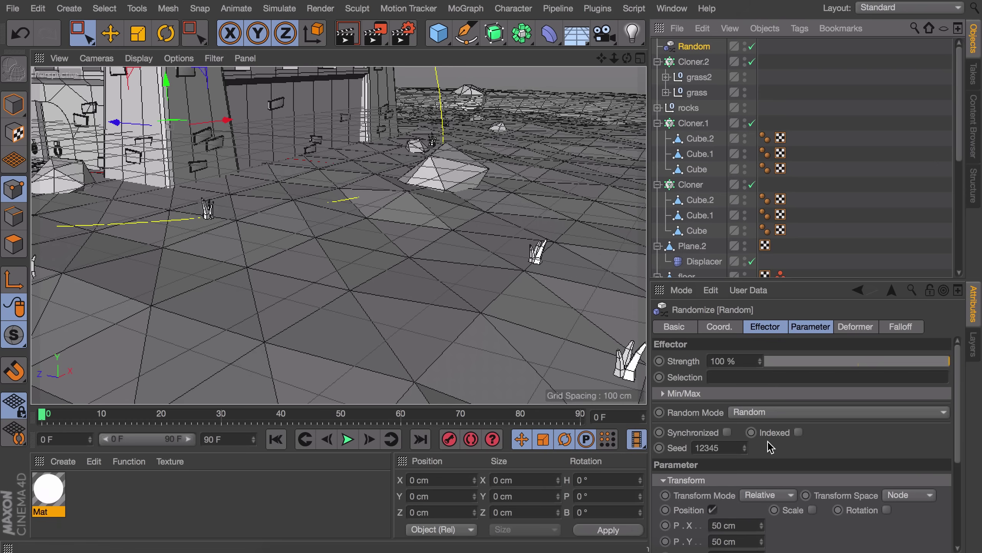
# - In the Random effector, disable Position and enable Scale with Uniform Scale at a value of 0.24
pyautogui.scroll(-3, 771, 447)
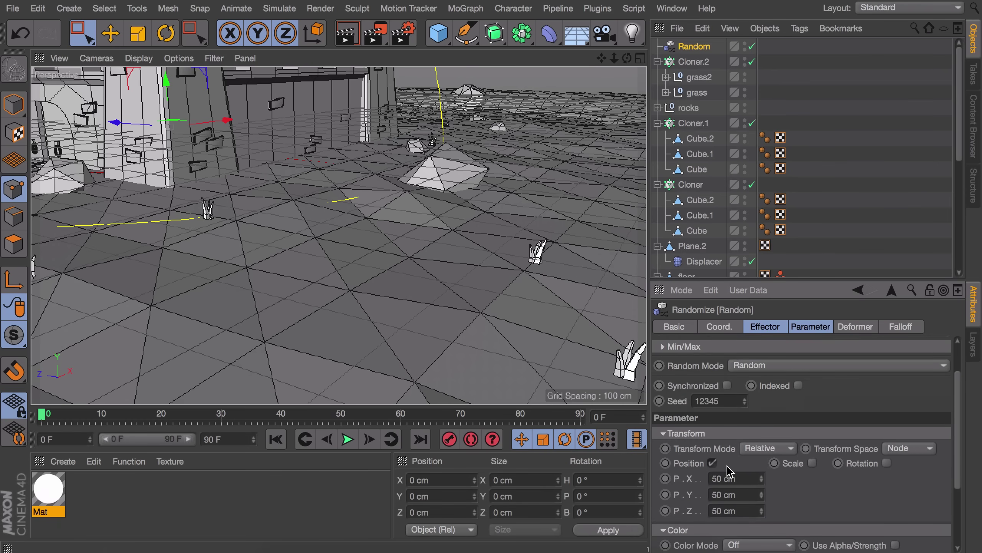
pyautogui.click(713, 464)
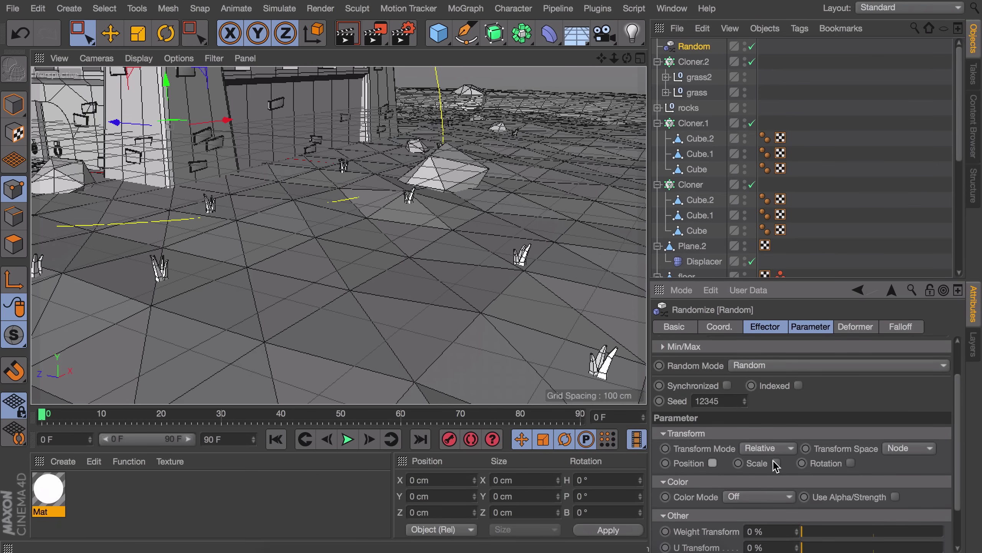
pyautogui.click(776, 463)
pyautogui.click(811, 527)
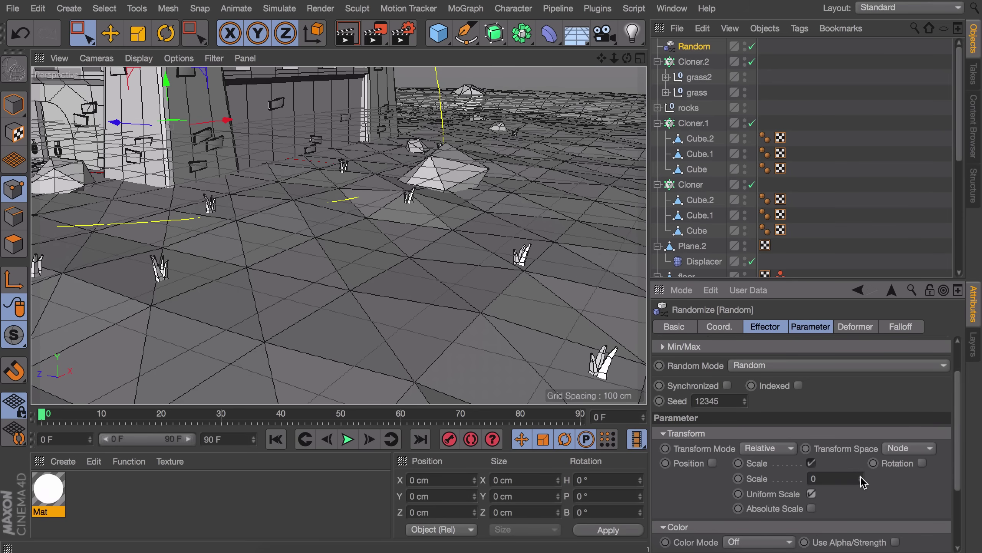
pyautogui.moveTo(863, 481)
pyautogui.mouseDown()
pyautogui.moveTo(863, 466)
pyautogui.moveTo(863, 482)
pyautogui.mouseUp()
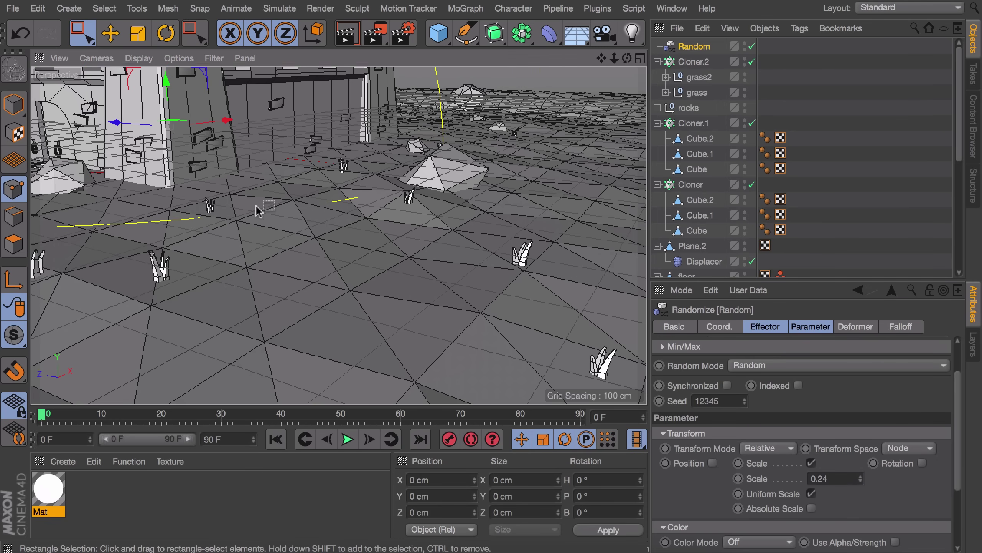
pyautogui.scroll(5, 255, 207)
pyautogui.scroll(-4, 197, 194)
pyautogui.keyDown('alt'); pyautogui.moveTo(217, 185); pyautogui.dragTo(234, 177); pyautogui.keyUp('alt')
pyautogui.keyDown('alt'); pyautogui.moveTo(421, 183); pyautogui.dragTo(437, 234); pyautogui.keyUp('alt')
pyautogui.scroll(-3, 437, 234)
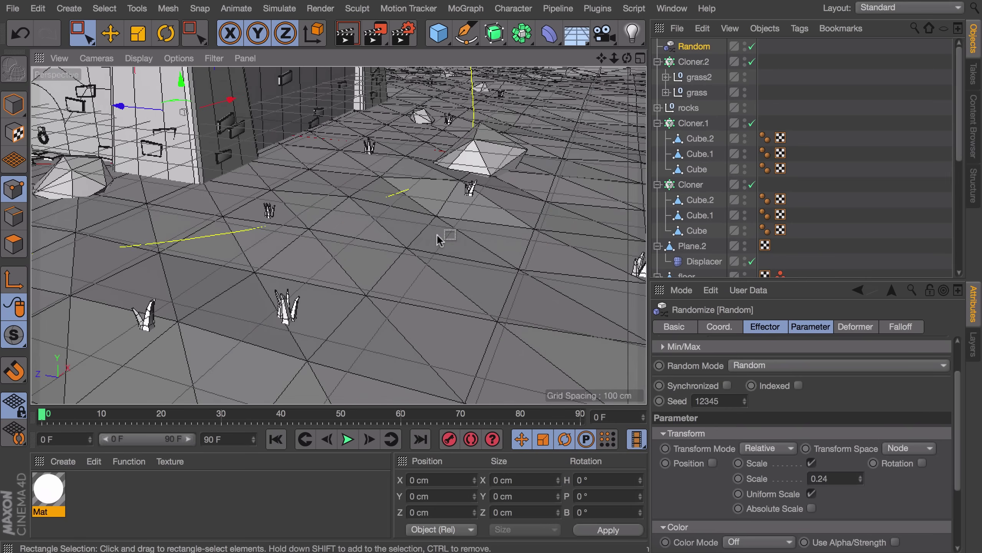
# - Enable Rotation in the Random effector with R.H 48°, R.P 10° and R.B 19°
pyautogui.click(923, 464)
pyautogui.moveTo(941, 495); pyautogui.dragTo(942, 456)
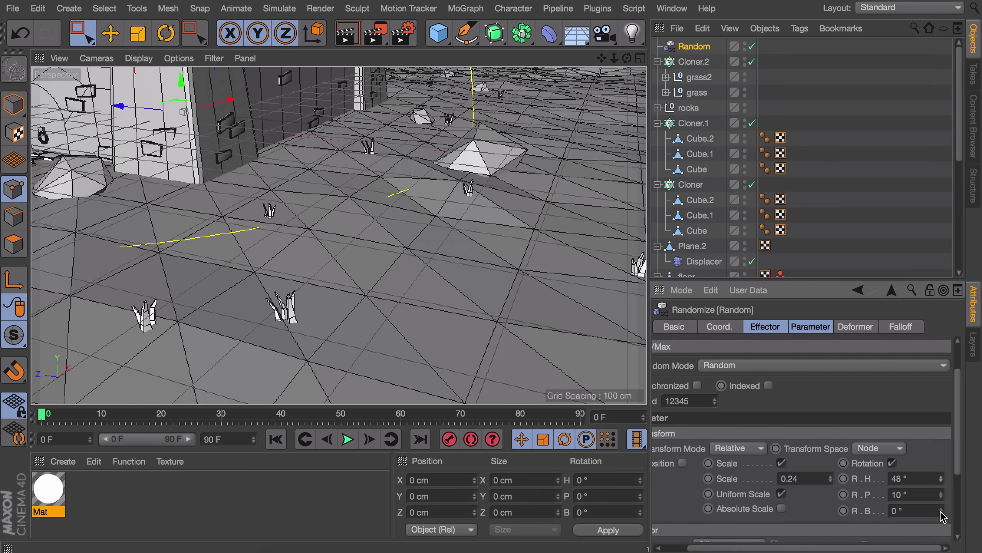
pyautogui.moveTo(941, 512); pyautogui.dragTo(941, 503)
pyautogui.scroll(-5, 236, 259)
pyautogui.scroll(8, 226, 158)
pyautogui.scroll(-8, 226, 158)
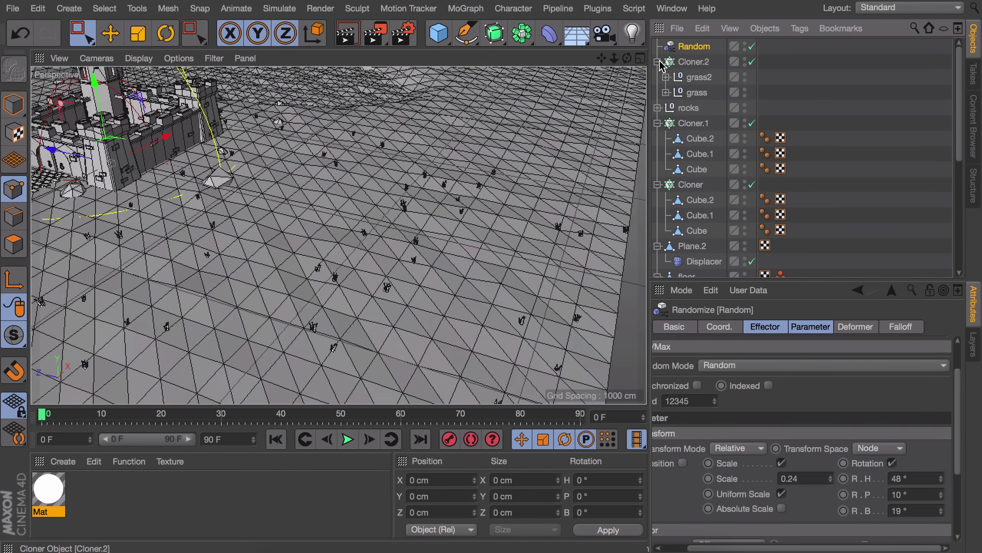
# - Collapse the expanded object hierarchies, return to the camera view and render a preview of the castle scene
pyautogui.moveTo(659, 62); pyautogui.dragTo(658, 157)
pyautogui.click(739, 154)
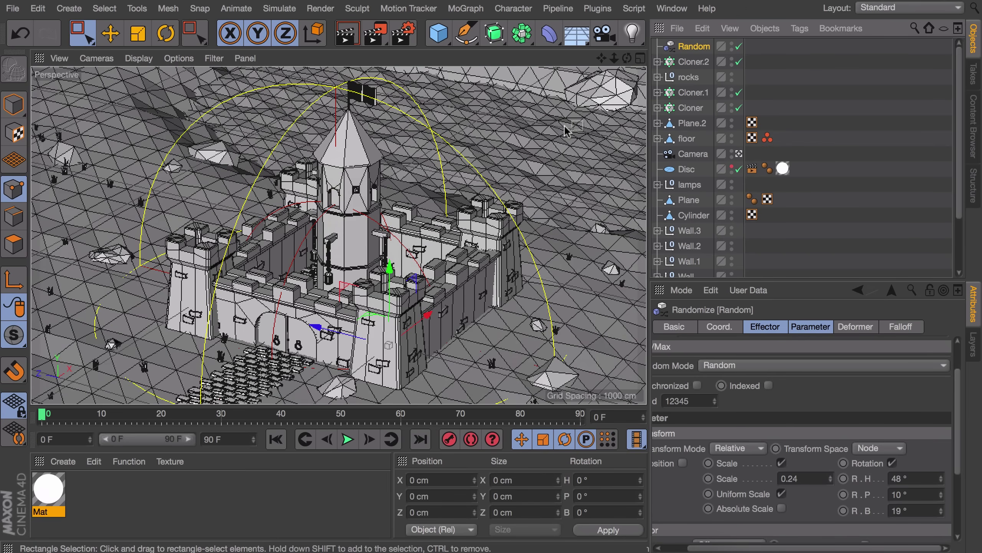
pyautogui.click(348, 34)
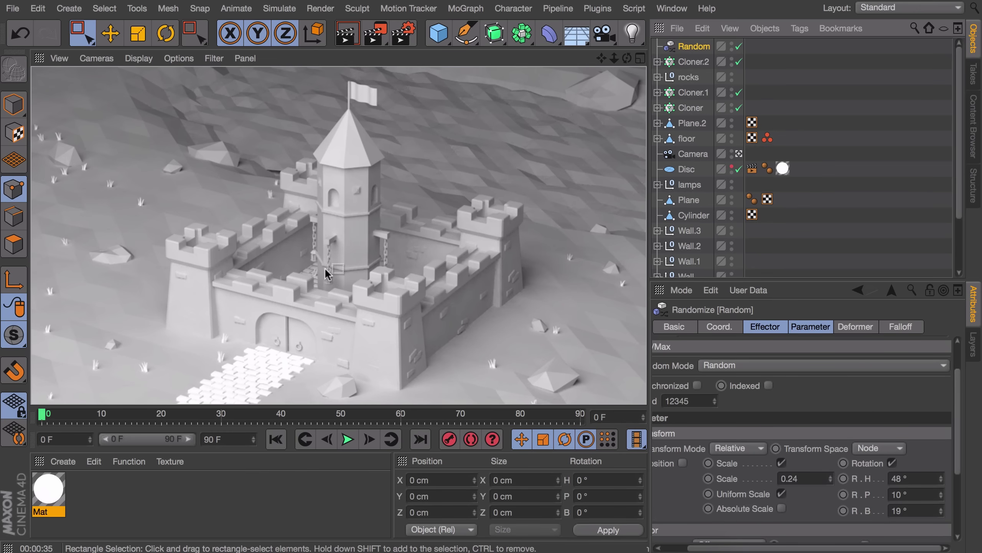
# - Group all scene objects under one null, apply a new default material to it and render the view
pyautogui.press('super+a')
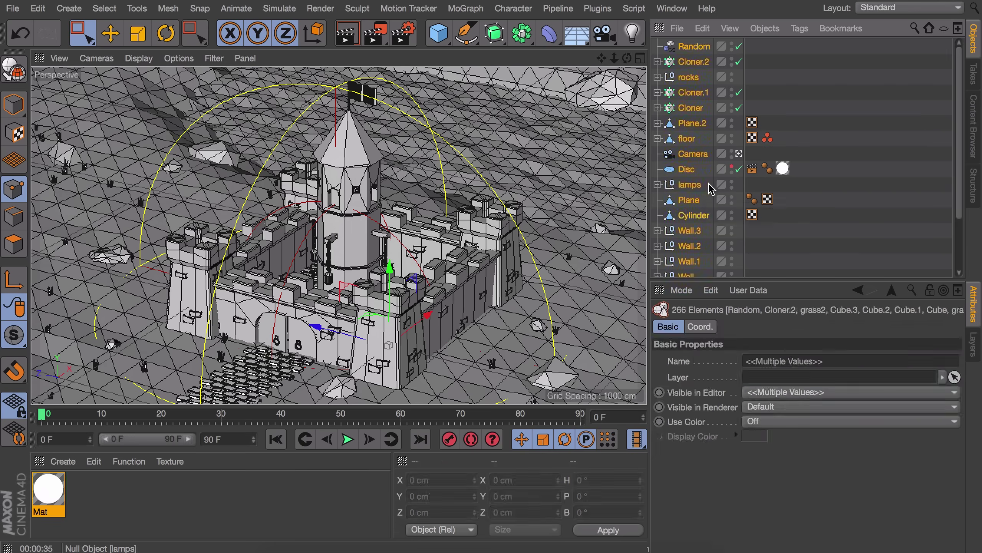
pyautogui.hotkey('alt', 'g')
pyautogui.doubleClick(159, 499)
pyautogui.moveTo(38, 478); pyautogui.dragTo(684, 46)
pyautogui.click(347, 33)
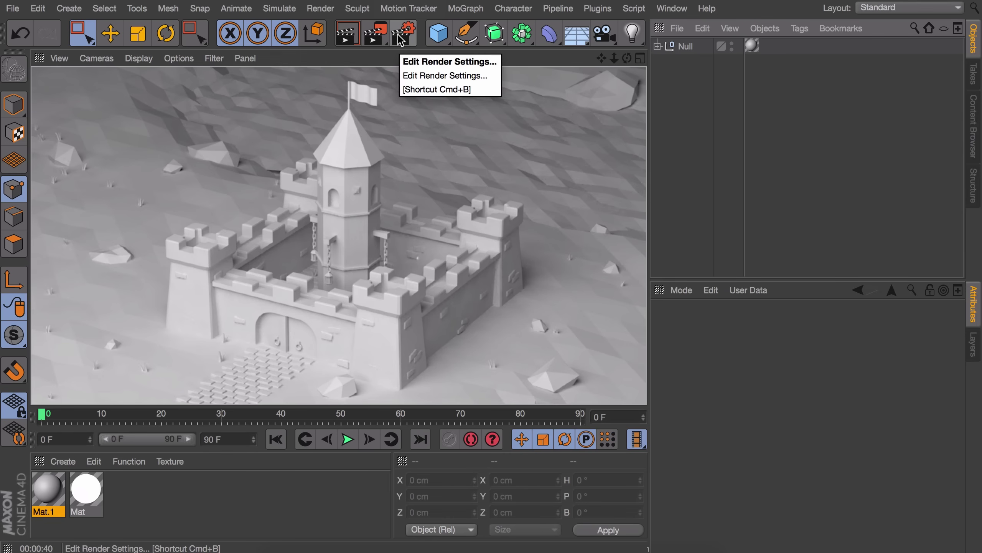
# - Switch the renderer to Physical and enable Depth Of Field in the render settings
pyautogui.click(401, 39)
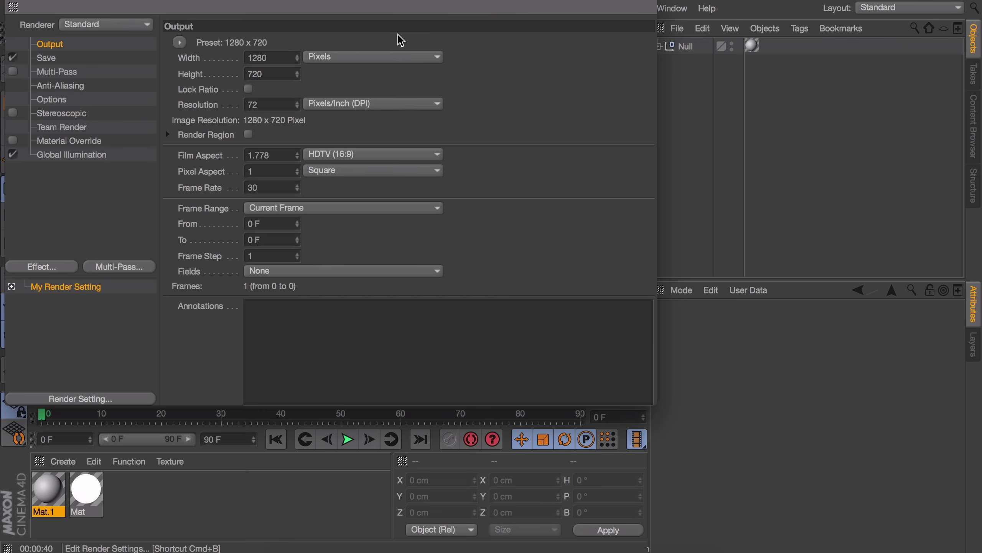
pyautogui.click(75, 30)
pyautogui.click(85, 56)
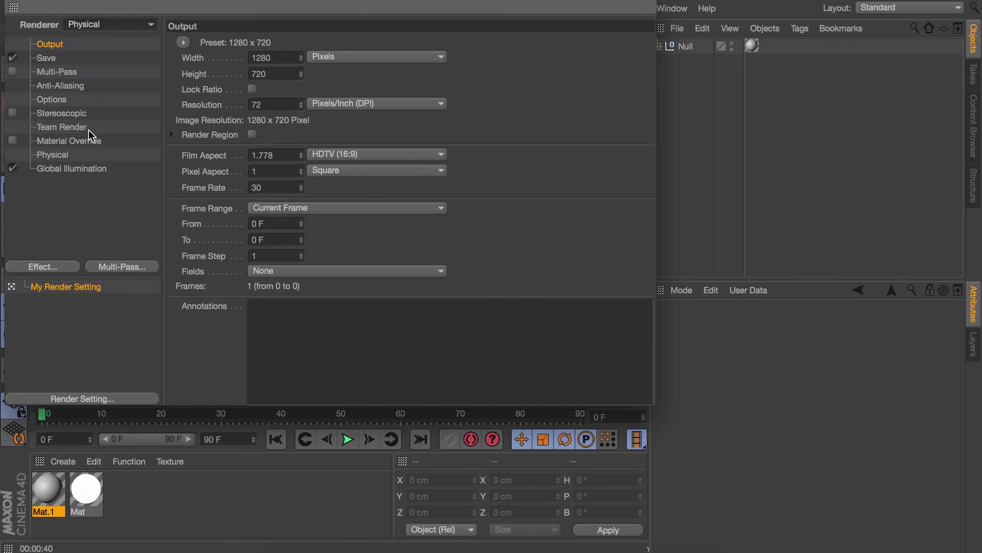
pyautogui.click(50, 154)
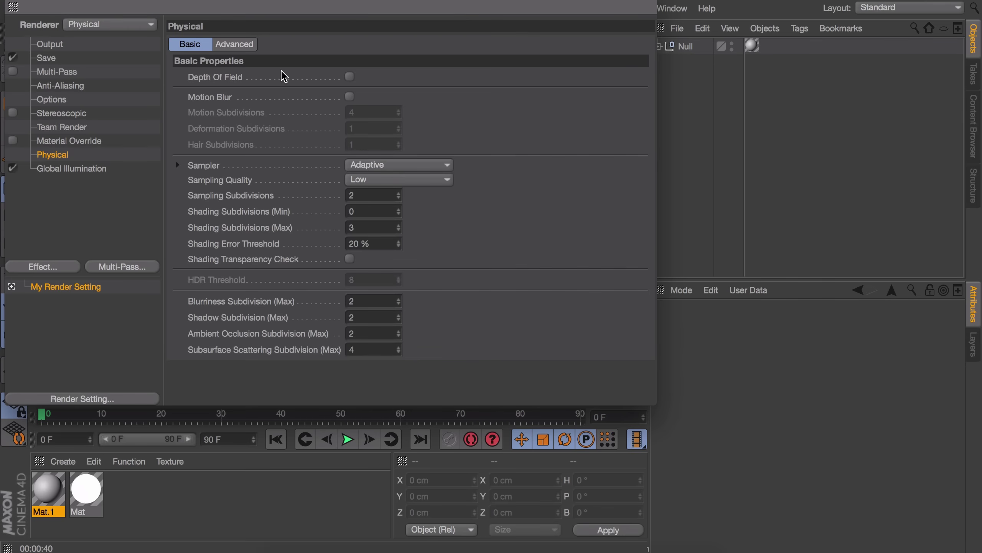
pyautogui.click(349, 77)
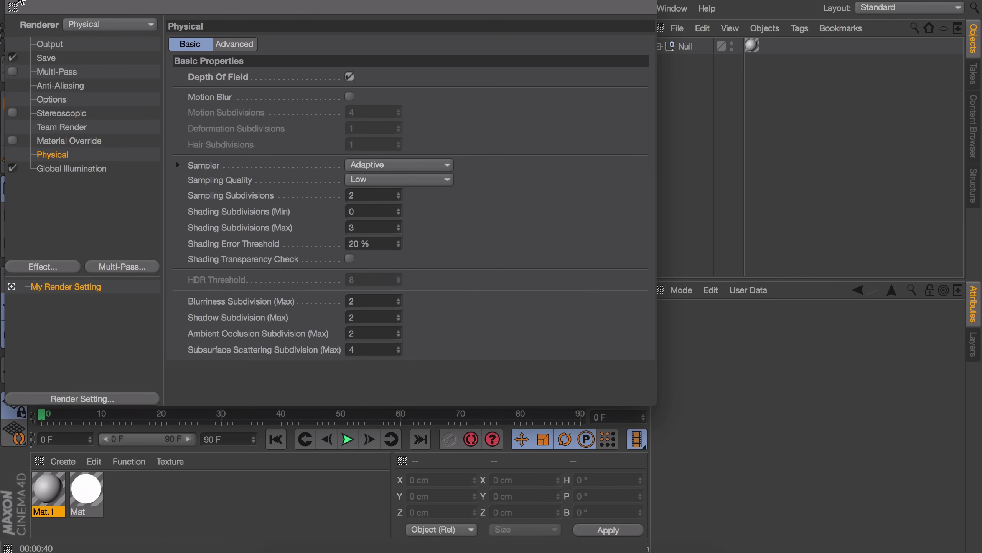
pyautogui.click(19, 2)
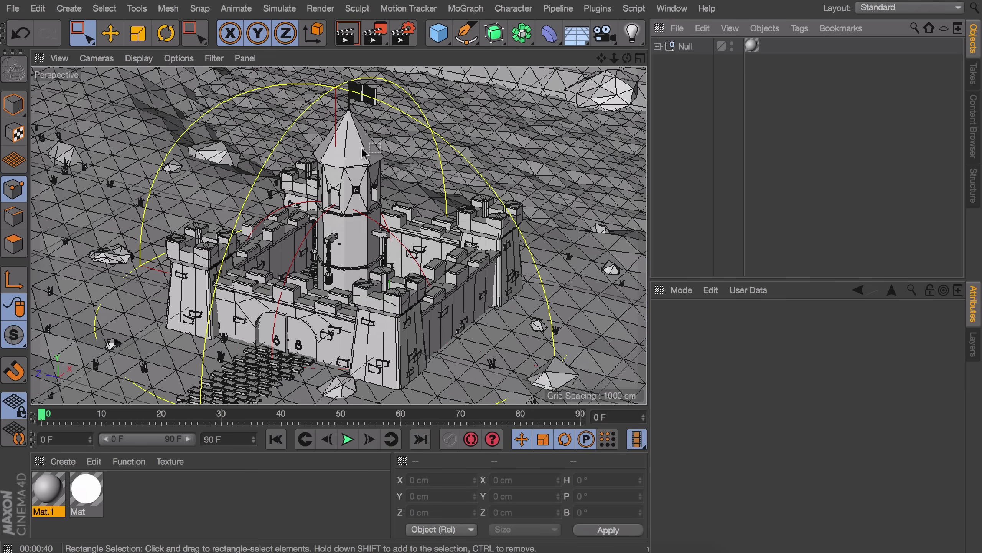
# - Expand the null and set the camera's physical F-Stop to 0.4
pyautogui.click(657, 46)
pyautogui.click(699, 169)
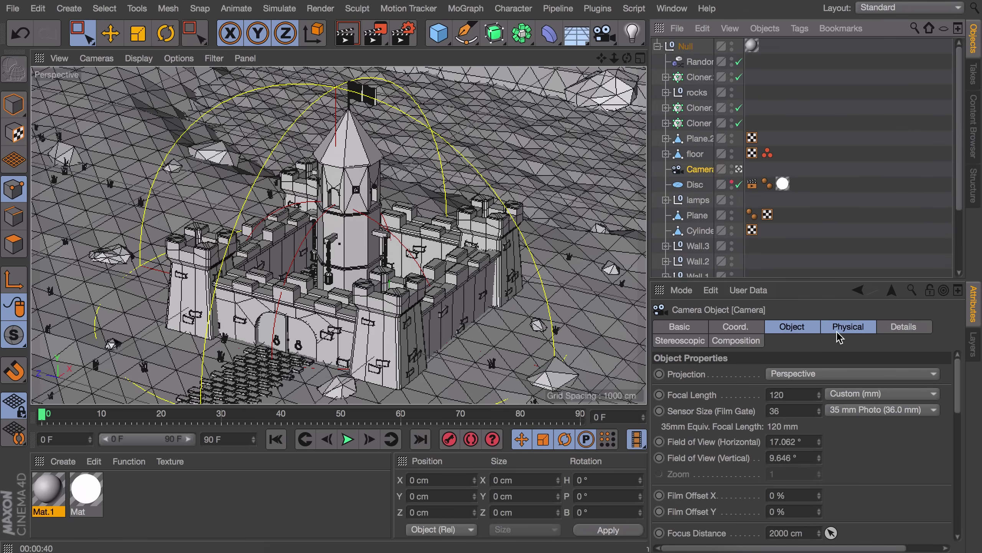
pyautogui.click(857, 324)
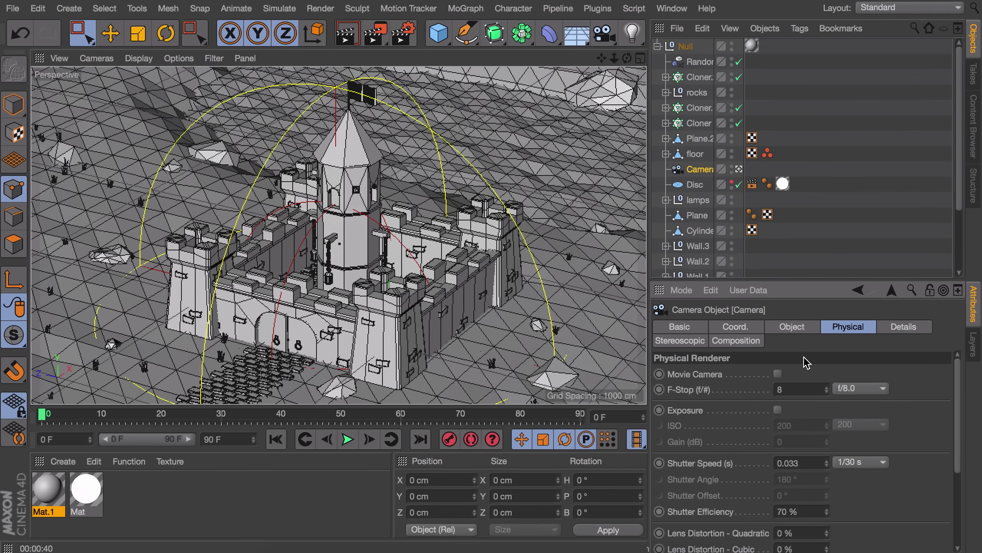
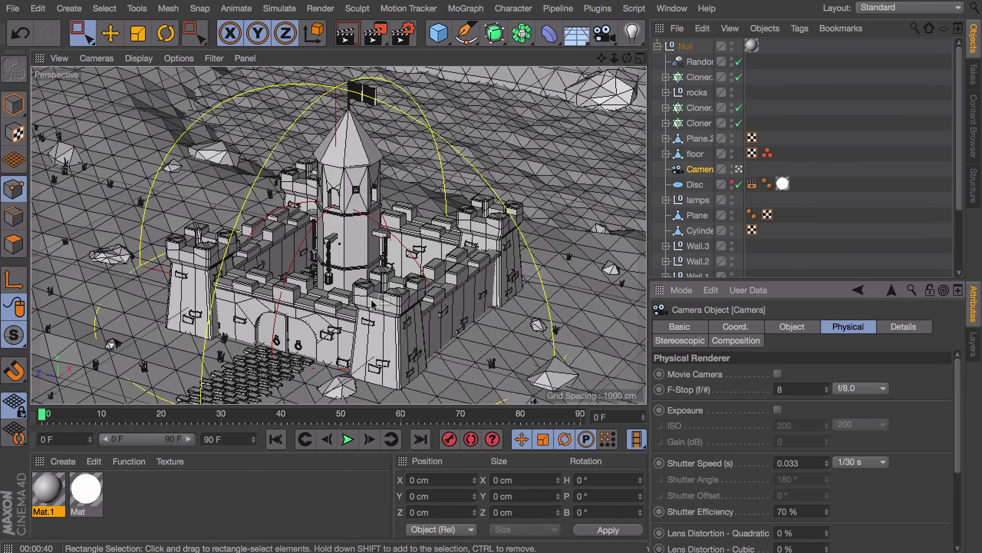
pyautogui.doubleClick(790, 392)
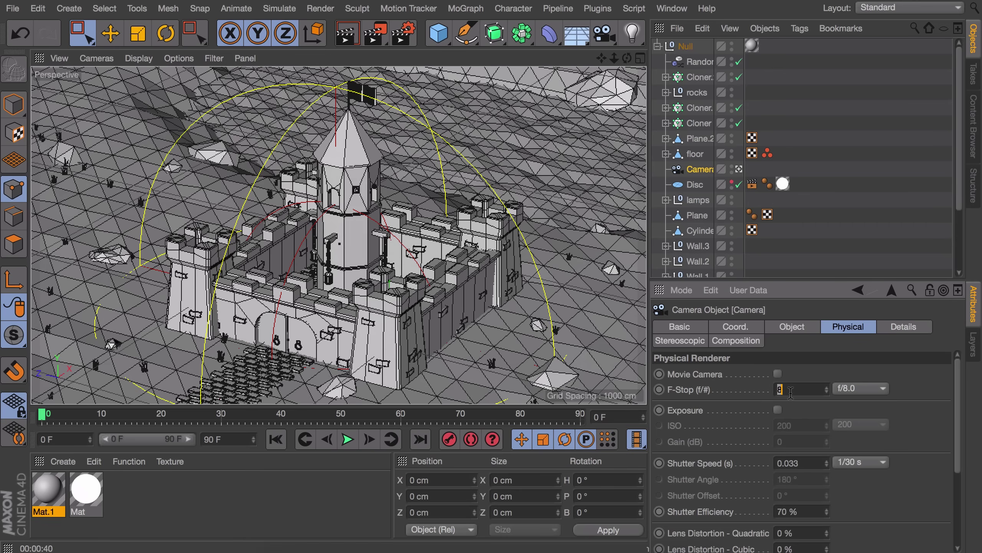
pyautogui.write('0.4')
# - Set the camera's Focus Distance by picking the castle's central tower in the view
pyautogui.click(789, 329)
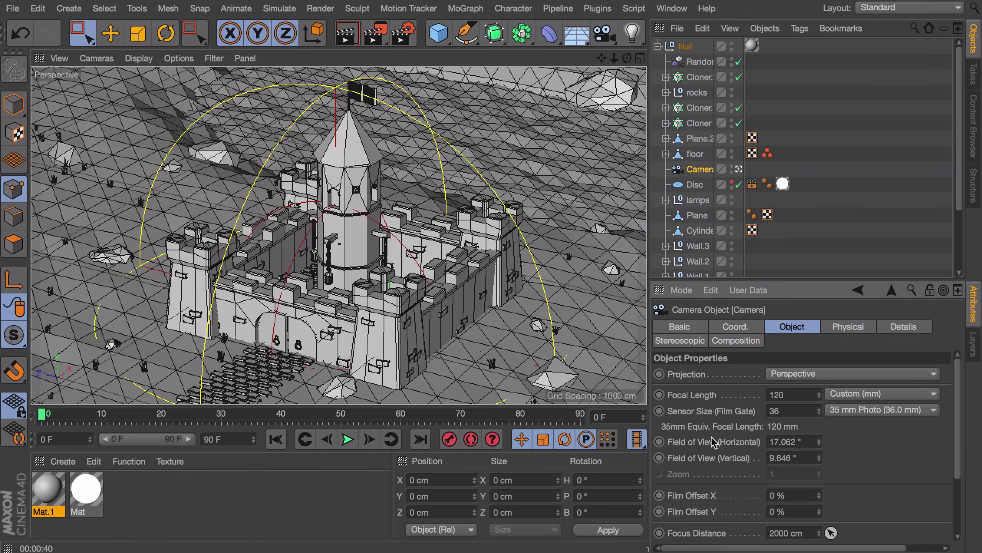
pyautogui.scroll(-3, 703, 434)
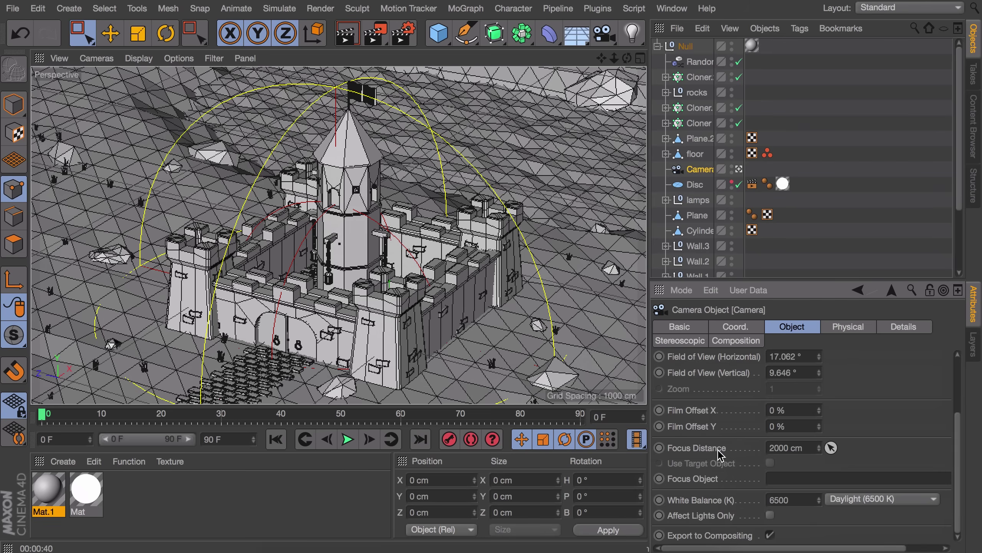
pyautogui.click(831, 448)
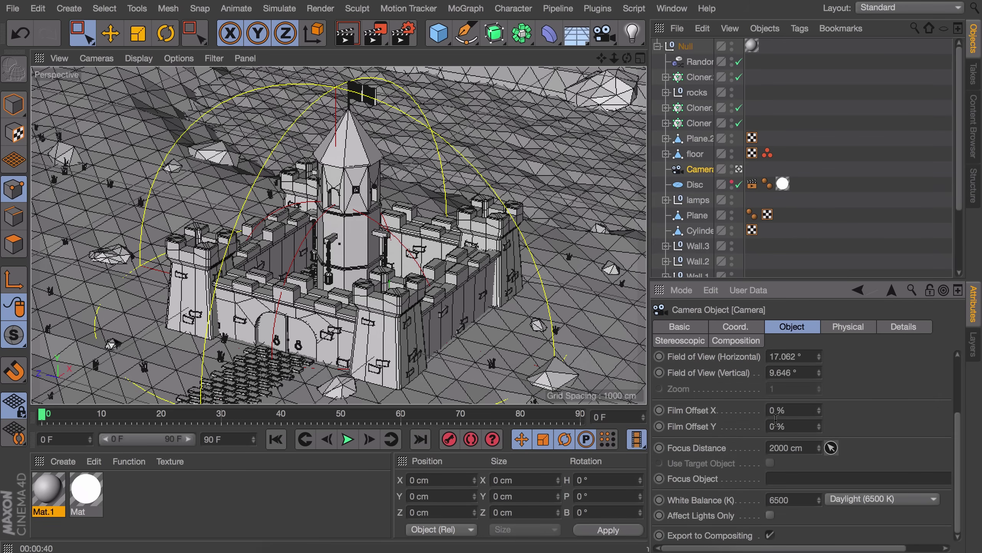
pyautogui.click(348, 233)
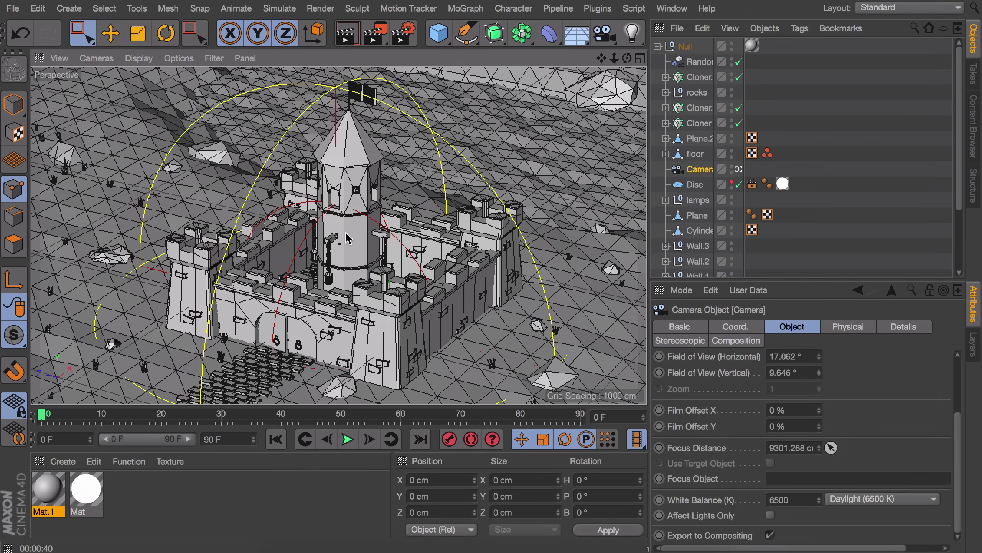
# - Assign the central tower's cylinder as the camera's Focus Object and render the view
pyautogui.click(14, 104)
pyautogui.click(353, 231)
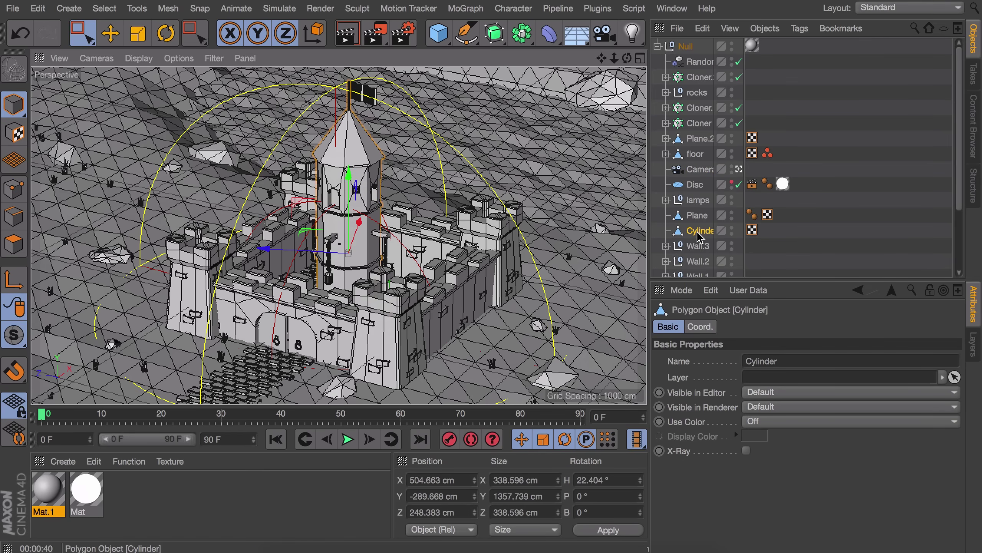
pyautogui.click(699, 169)
pyautogui.scroll(-3, 812, 387)
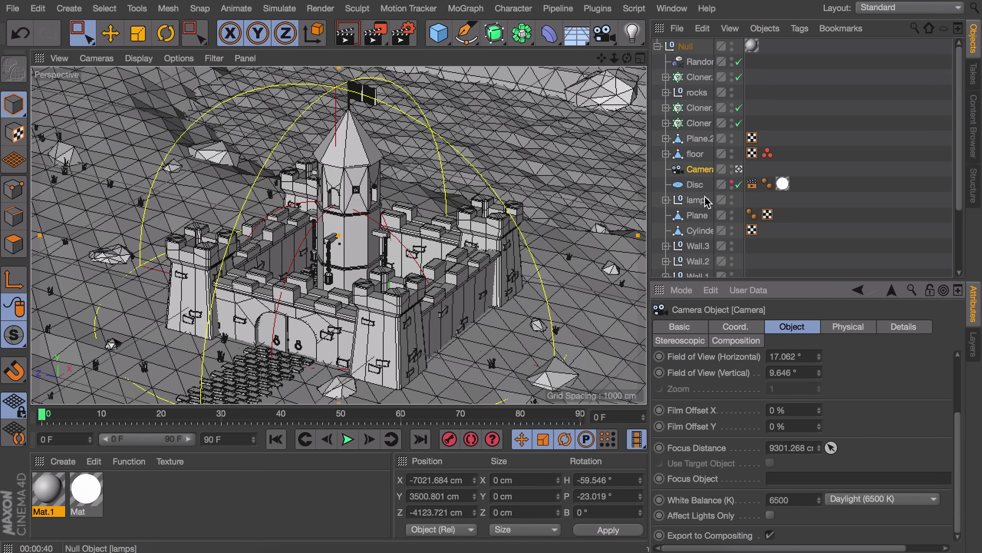
pyautogui.moveTo(705, 234); pyautogui.dragTo(806, 479)
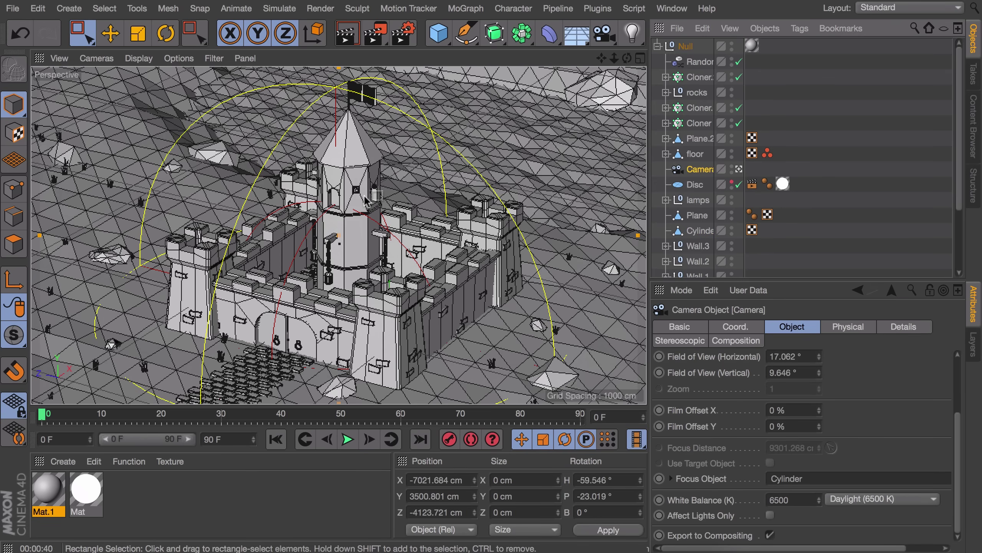
pyautogui.click(347, 33)
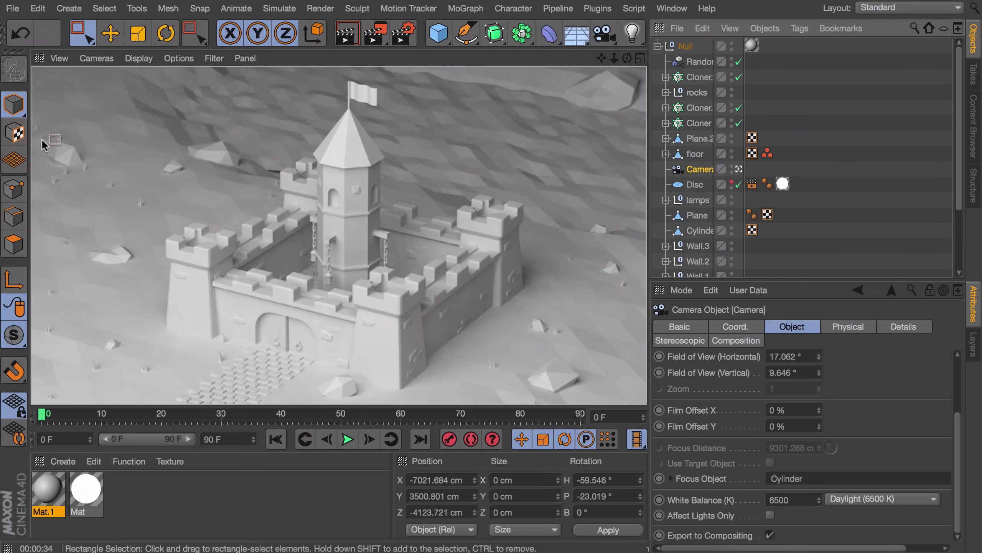
# - Set the camera's physical F-Stop to 0.07 and render the view
pyautogui.click(842, 327)
pyautogui.scroll(5, 874, 356)
pyautogui.doubleClick(805, 386)
pyautogui.write('0.0')
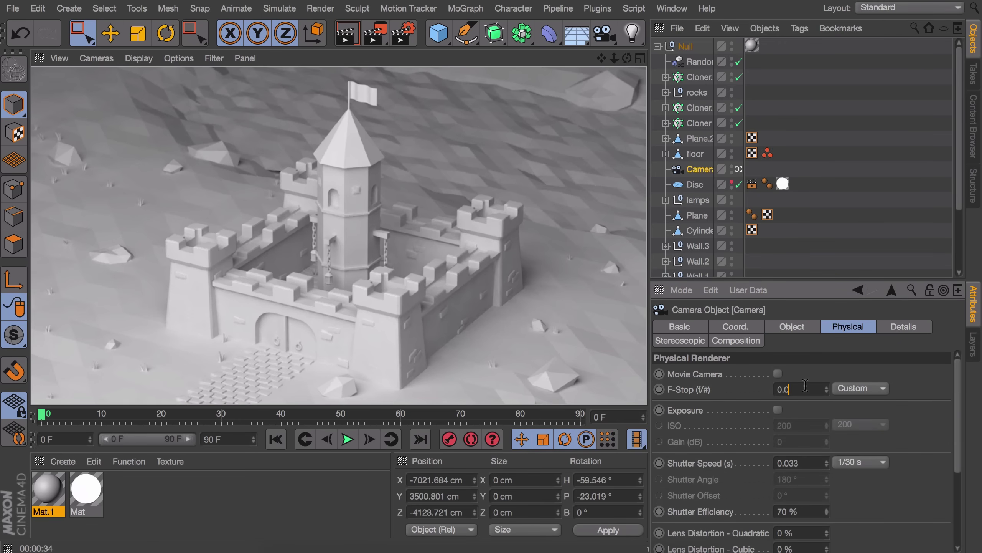
pyautogui.write('7')
pyautogui.press('Return')
pyautogui.hotkey('ctrl', 'r')
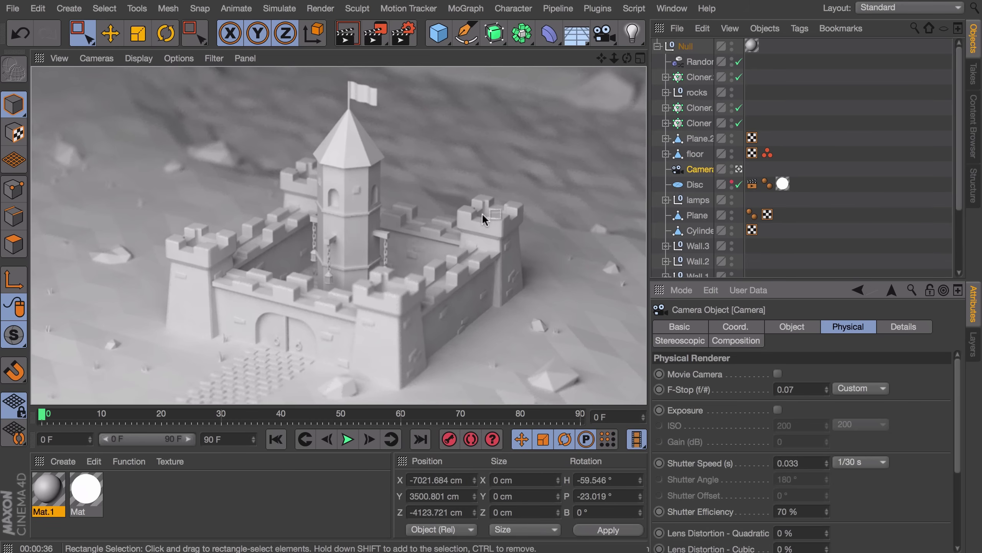
pyautogui.click(657, 46)
pyautogui.click(624, 73)
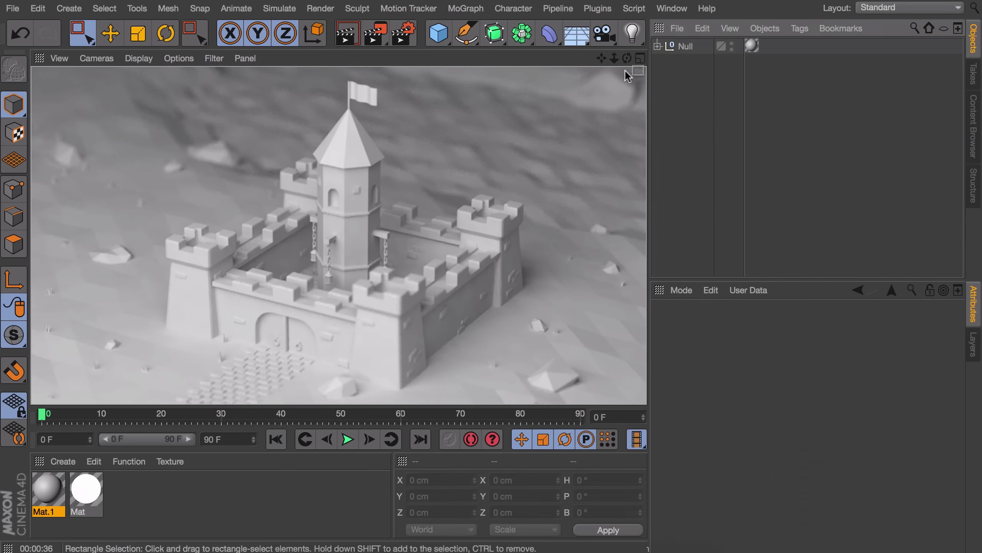
pyautogui.click(658, 47)
# - Leave the camera view to scale the ladder's rung cube along Y, and add a sphere for the cannonballs
pyautogui.click(739, 170)
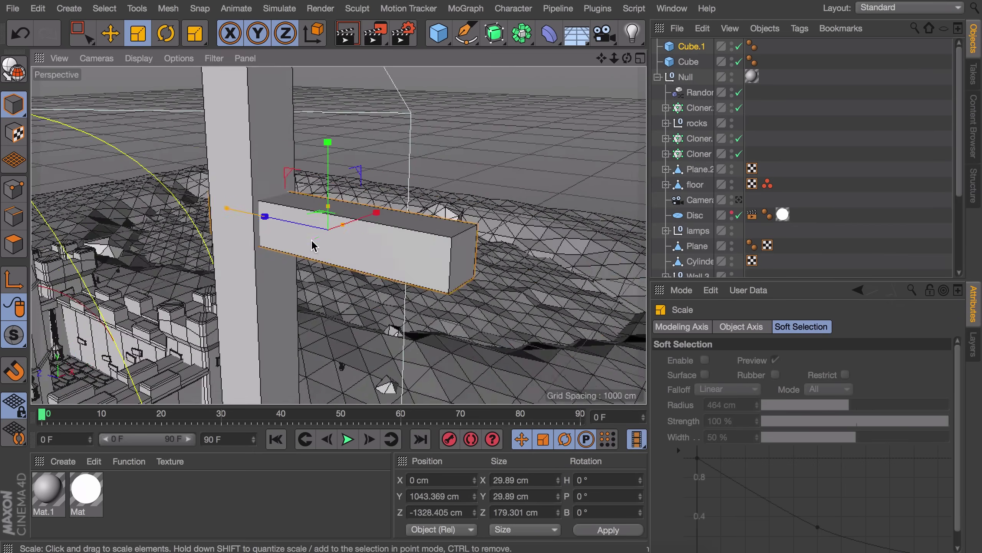
pyautogui.moveTo(328, 190); pyautogui.dragTo(328, 158)
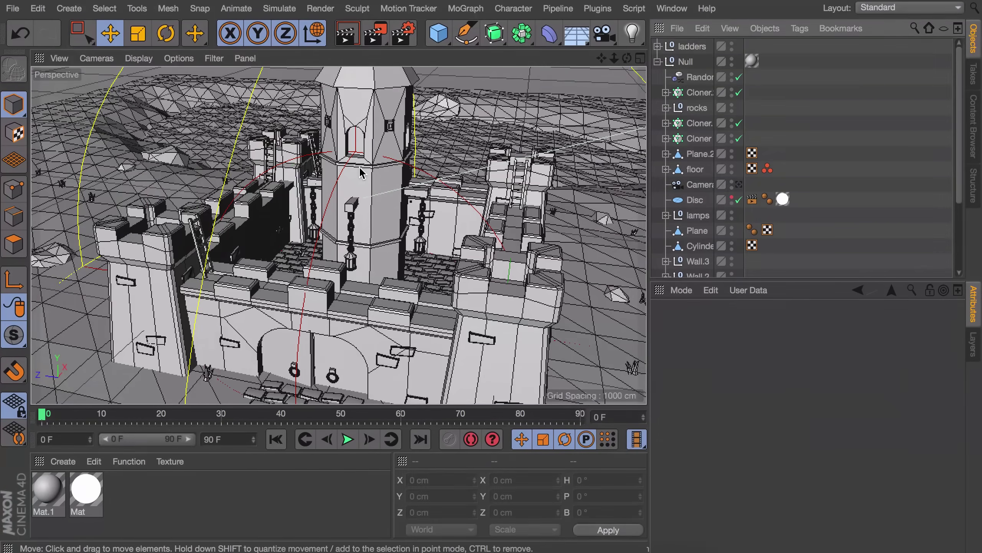
pyautogui.click(438, 32)
pyautogui.click(735, 81)
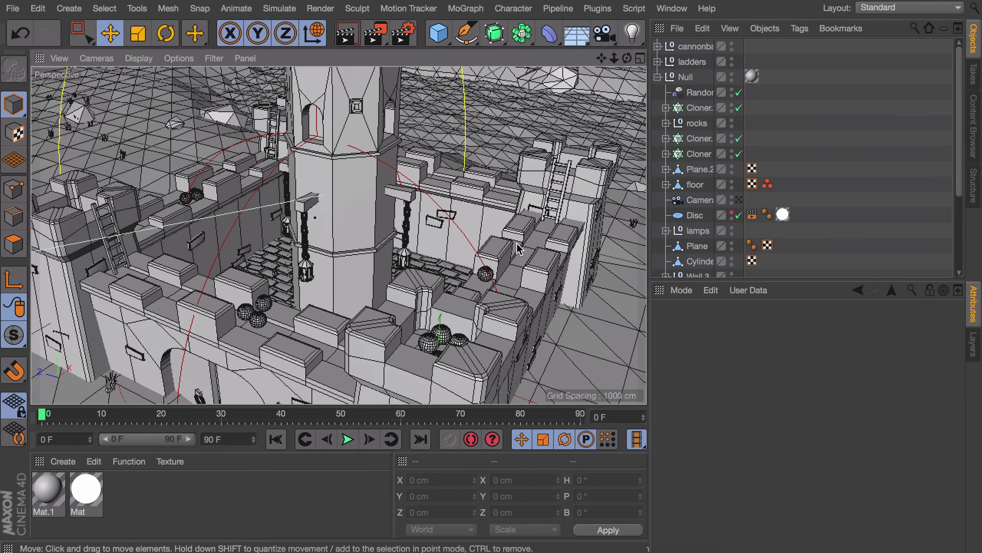
# - Add a cube, raise it to about 499 cm on Y and make it editable in polygon mode
pyautogui.click(439, 33)
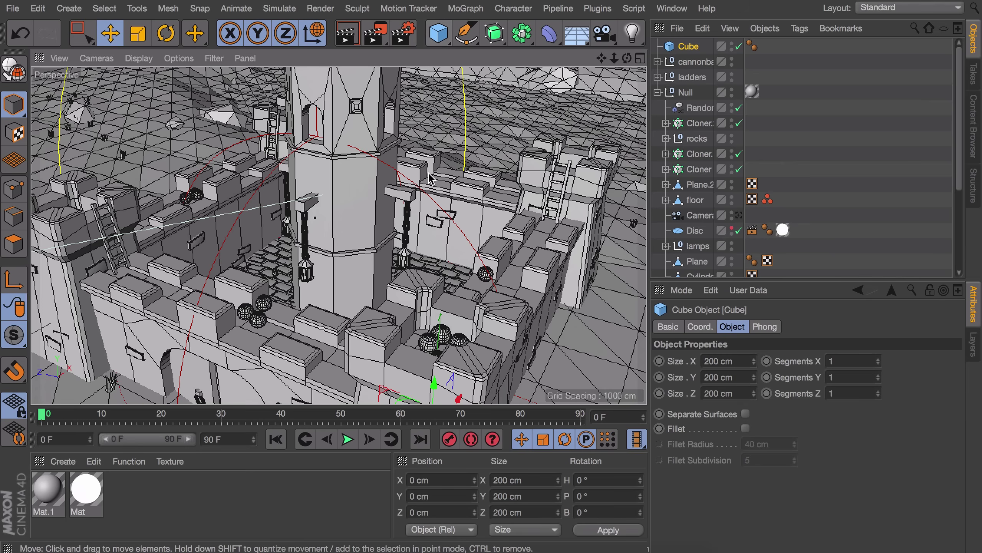
pyautogui.moveTo(433, 158)
pyautogui.mouseDown()
pyautogui.moveTo(435, 187)
pyautogui.moveTo(436, 146)
pyautogui.mouseUp()
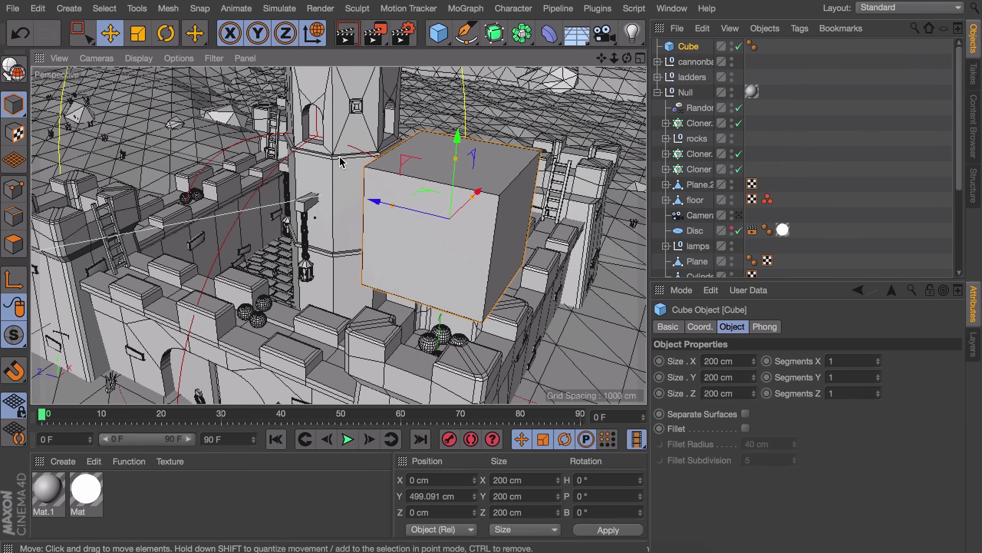
pyautogui.press('c')
pyautogui.click(14, 244)
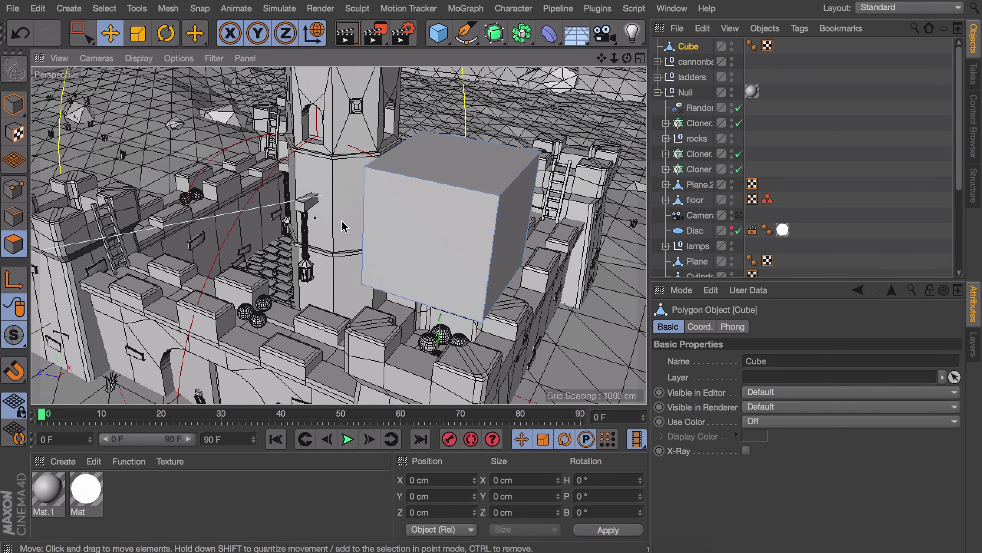
# - Inset all faces of the cube by about 19 cm and extrude them inward by about 13 cm to form a crate
pyautogui.hotkey('ctrl', 'a')
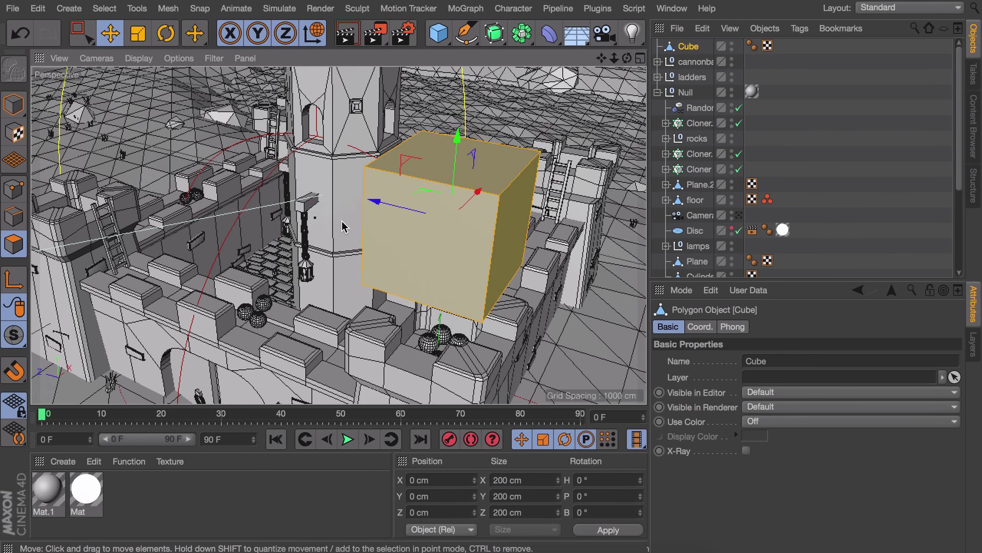
pyautogui.press('i')
pyautogui.moveTo(446, 219); pyautogui.dragTo(472, 199)
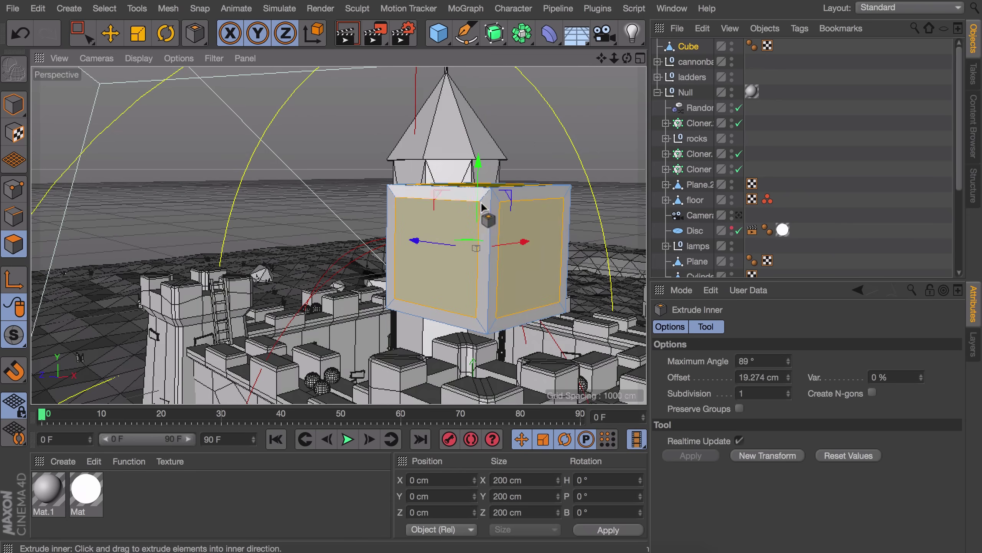
pyautogui.press('d')
pyautogui.moveTo(535, 210); pyautogui.dragTo(515, 210)
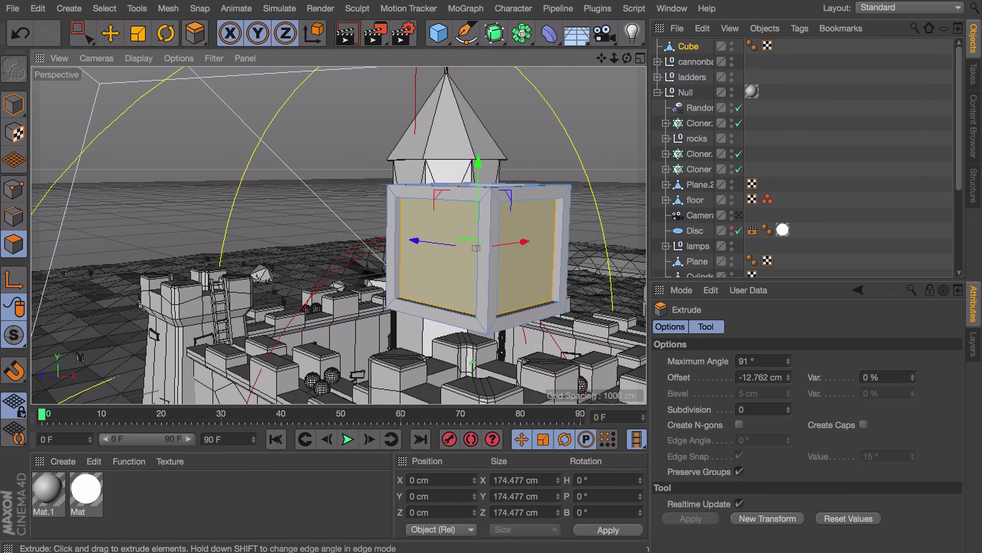
# - Position the crate and its duplicates along the castle wall tops and render the view
pyautogui.press('e')
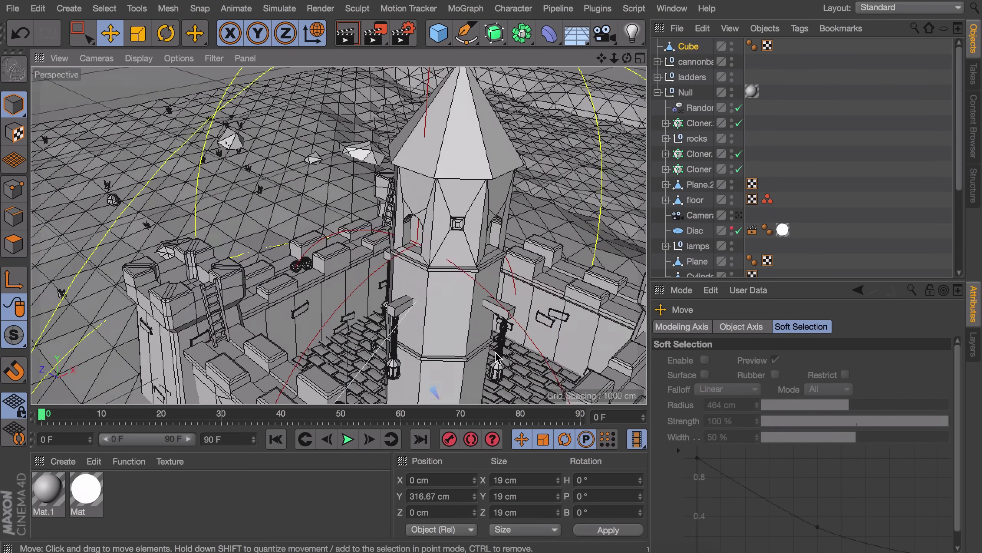
pyautogui.moveTo(313, 333); pyautogui.dragTo(315, 312)
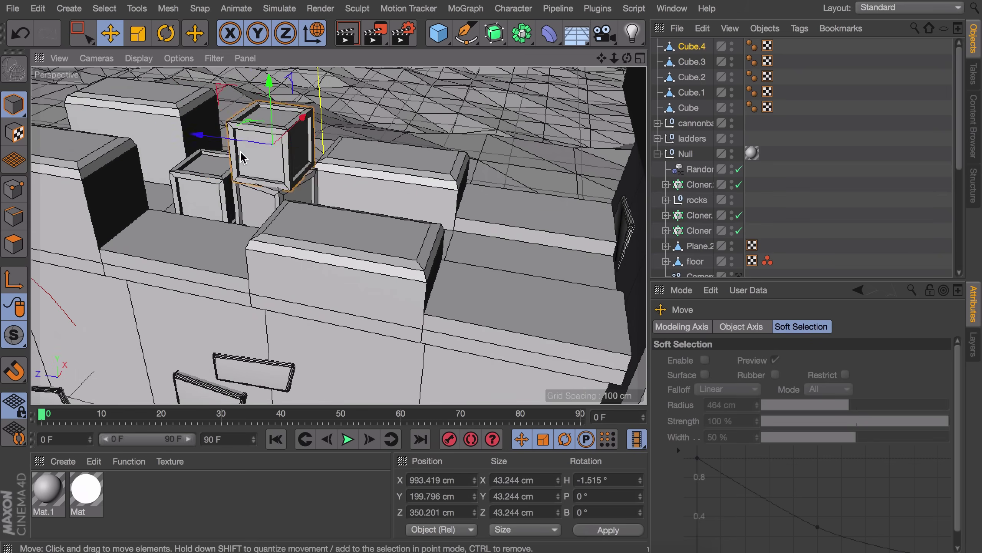
pyautogui.keyDown('ctrl'); pyautogui.moveTo(418, 215); pyautogui.dragTo(151, 122); pyautogui.keyUp('ctrl')
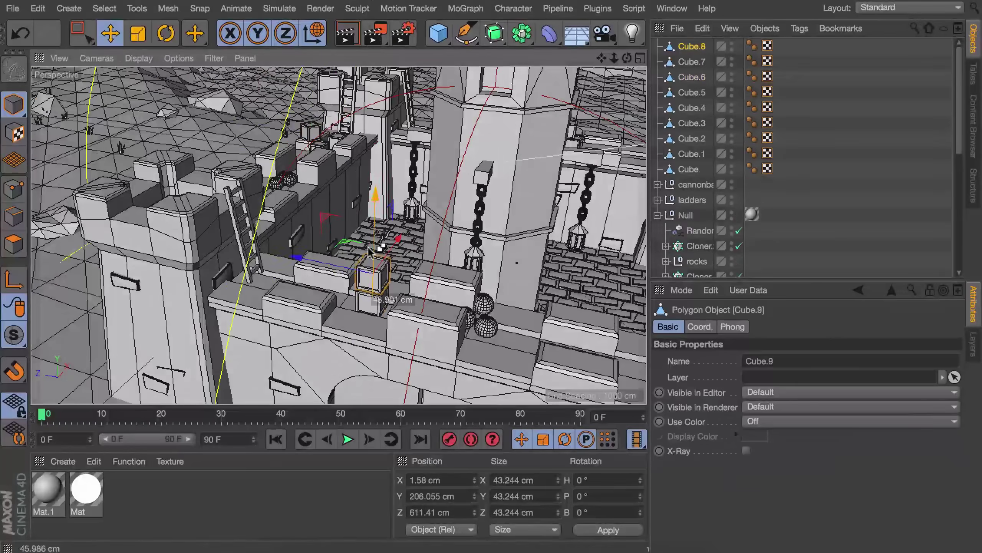
pyautogui.hotkey('ctrl', 'r')
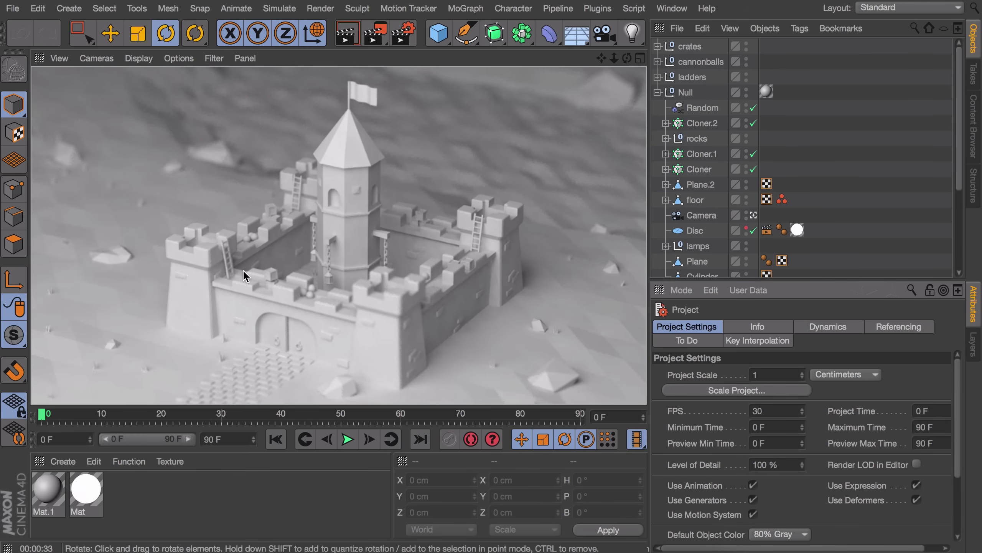
# - Create a new material with a dark reddish grey colour
pyautogui.doubleClick(163, 492)
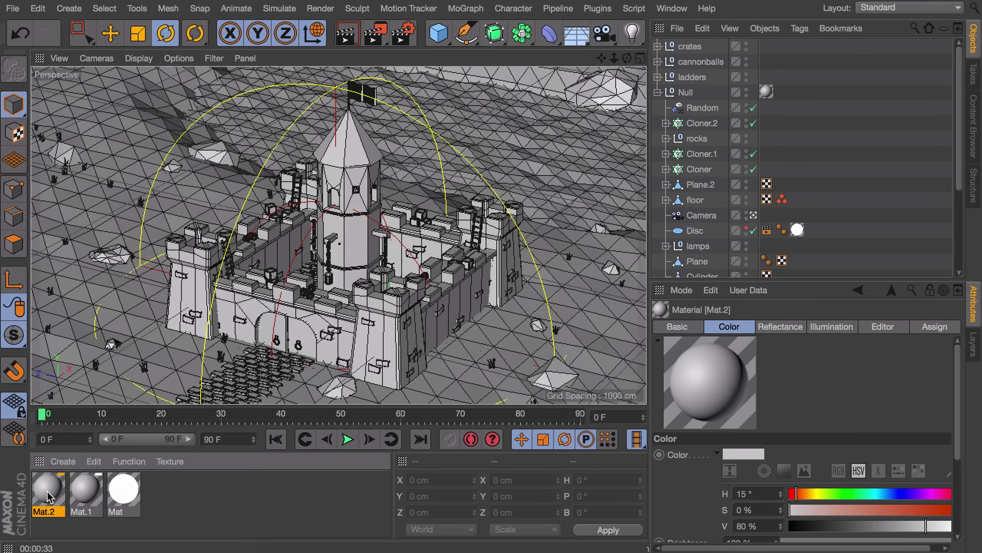
pyautogui.doubleClick(48, 492)
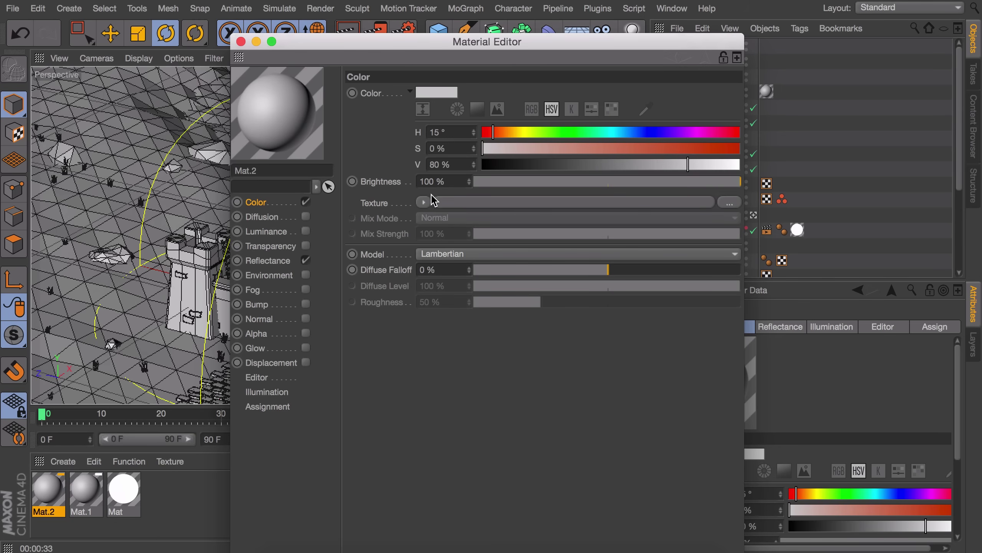
pyautogui.moveTo(737, 132); pyautogui.dragTo(750, 138)
pyautogui.moveTo(635, 152); pyautogui.dragTo(615, 165)
pyautogui.click(241, 41)
# - Apply the dark reddish grey material to the castle's walls and corner towers
pyautogui.moveTo(49, 489); pyautogui.dragTo(312, 301)
pyautogui.moveTo(50, 487); pyautogui.dragTo(273, 245)
pyautogui.moveTo(55, 480); pyautogui.dragTo(191, 289)
pyautogui.moveTo(50, 487); pyautogui.dragTo(387, 333)
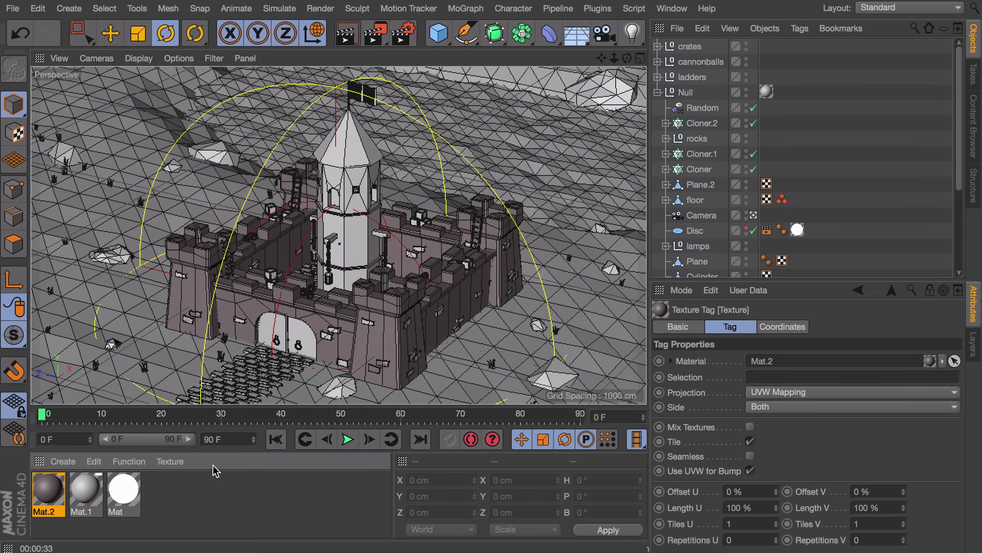
# - Create another material with a light warm grey colour of H 16°, S 5% and V 74%
pyautogui.doubleClick(208, 487)
pyautogui.doubleClick(56, 496)
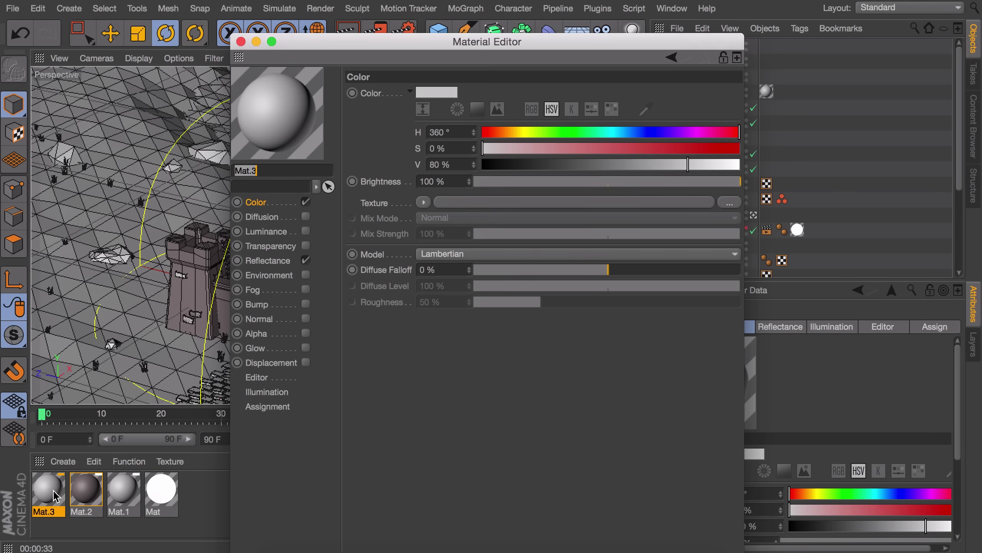
pyautogui.moveTo(541, 133); pyautogui.dragTo(495, 149)
pyautogui.moveTo(496, 165); pyautogui.dragTo(673, 165)
pyautogui.click(240, 41)
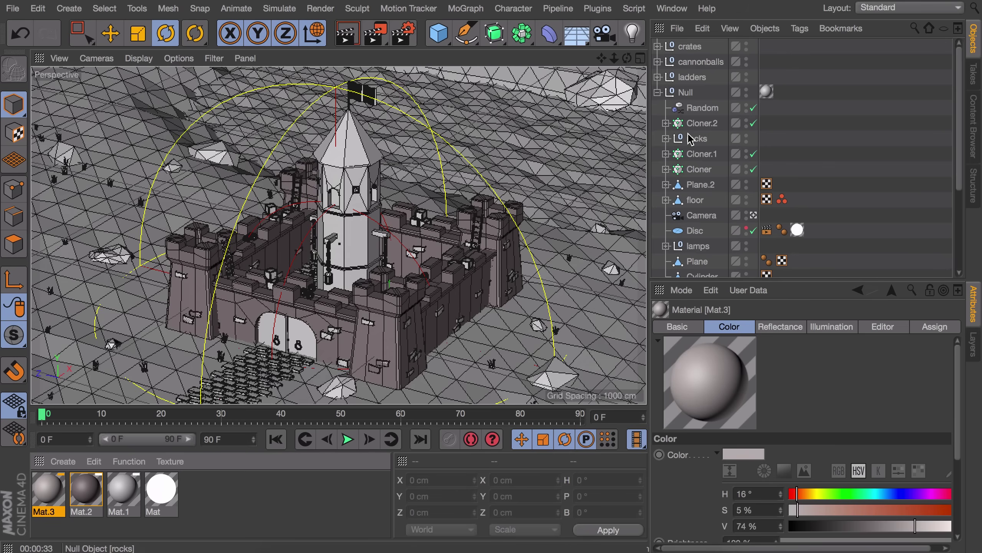
# - Leave the camera view and apply the light warm grey material to the protruding bricks of the front wall
pyautogui.click(752, 214)
pyautogui.click(752, 214)
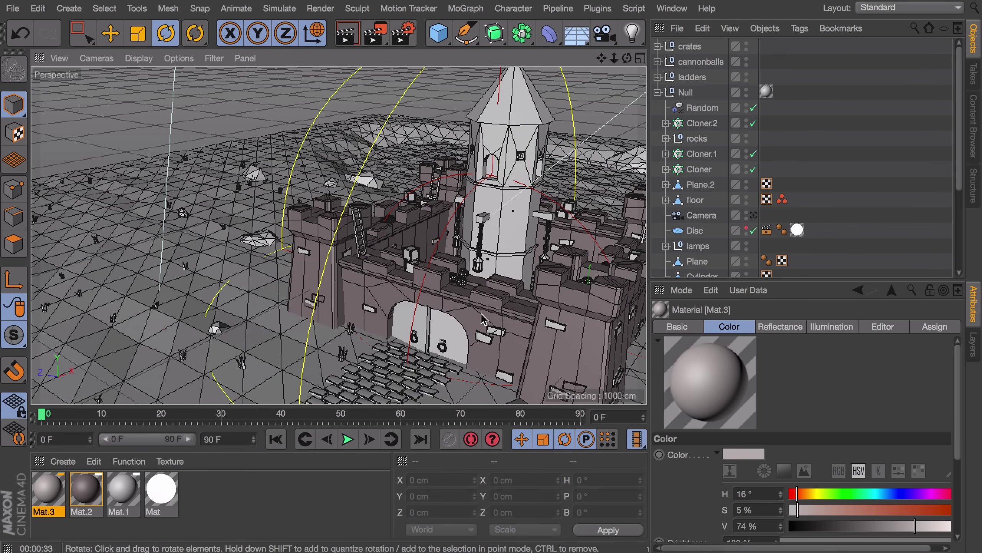
pyautogui.keyDown('alt'); pyautogui.moveTo(492, 348); pyautogui.dragTo(445, 285, button='middle'); pyautogui.keyUp('alt')
pyautogui.keyDown('alt'); pyautogui.moveTo(440, 261); pyautogui.dragTo(462, 189, button='right'); pyautogui.keyUp('alt')
pyautogui.moveTo(49, 490); pyautogui.dragTo(434, 264)
pyautogui.scroll(-5, 767, 197)
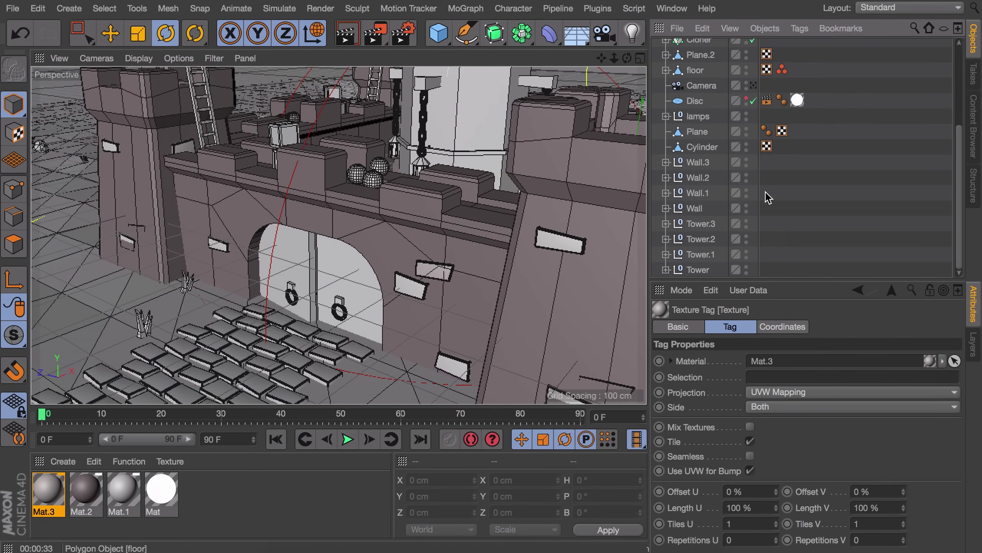
pyautogui.click(435, 270)
pyautogui.click(666, 208)
pyautogui.moveTo(48, 489); pyautogui.dragTo(706, 208)
# - Apply the light warm grey material to the brick groups inside Wall.1, Wall.2 and Wall.3
pyautogui.click(561, 240)
pyautogui.scroll(-5, 708, 201)
pyautogui.click(666, 192)
pyautogui.click(666, 177)
pyautogui.moveTo(49, 490); pyautogui.dragTo(709, 193)
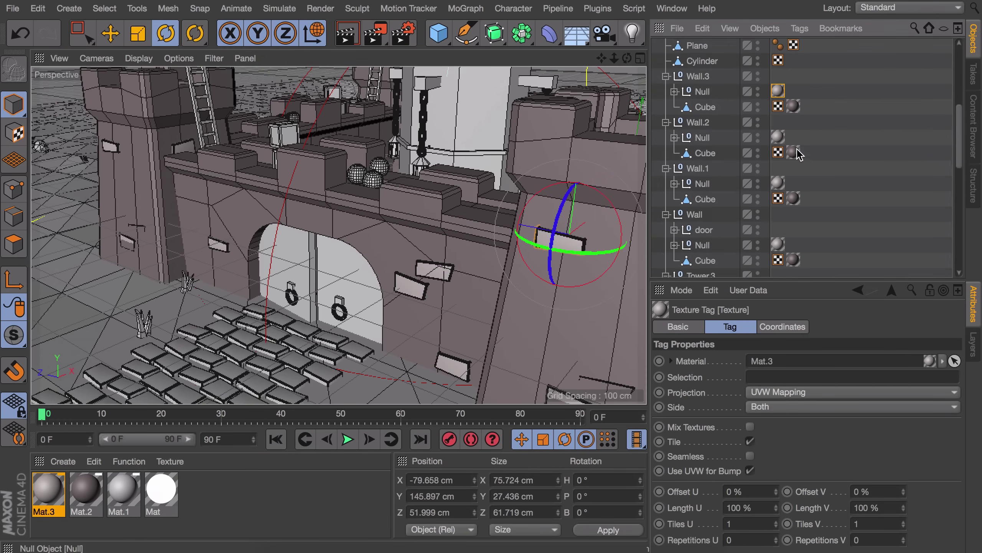
pyautogui.scroll(-8, 395, 302)
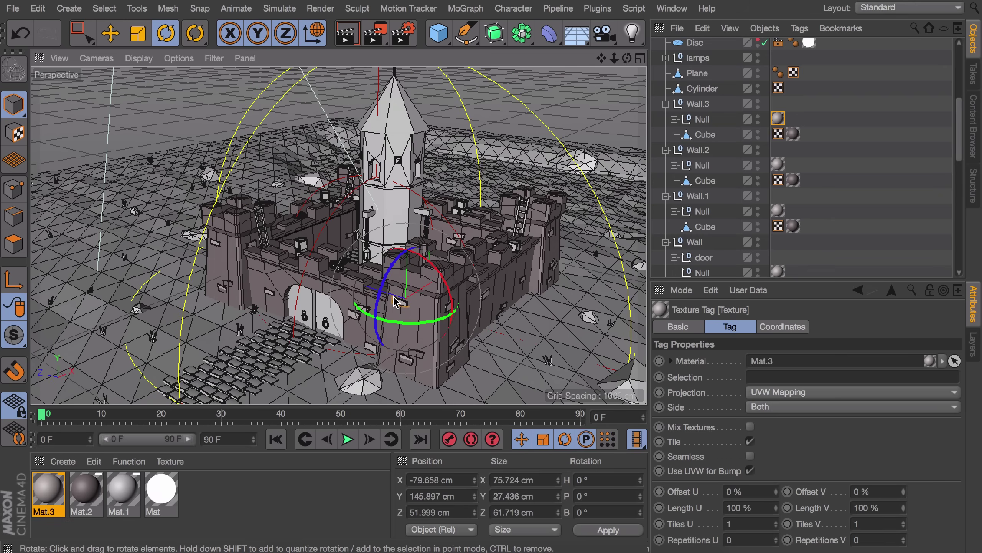
# - Create a brown wood material with a colour of H 21°, S 41% and V 61%
pyautogui.doubleClick(215, 526)
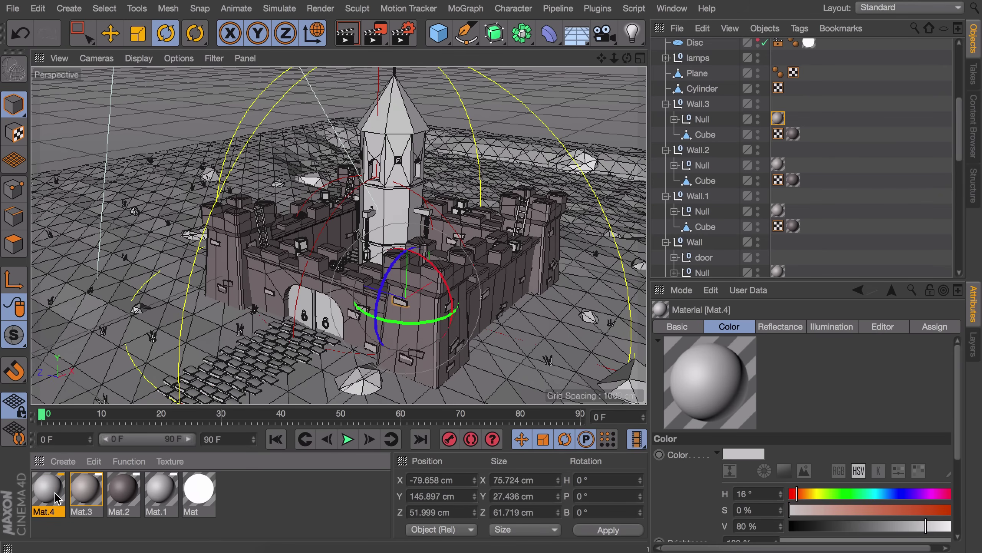
pyautogui.doubleClick(49, 489)
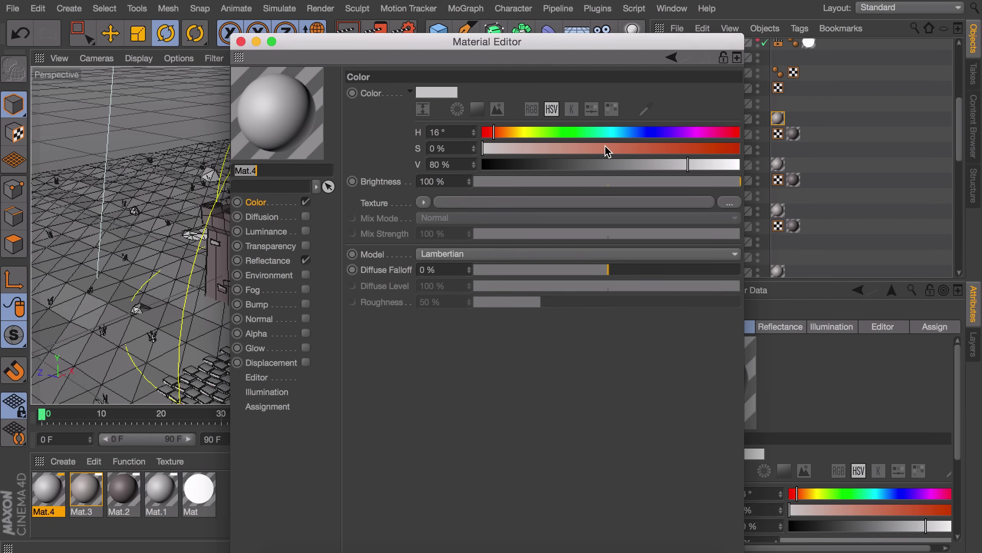
pyautogui.click(498, 132)
pyautogui.click(587, 148)
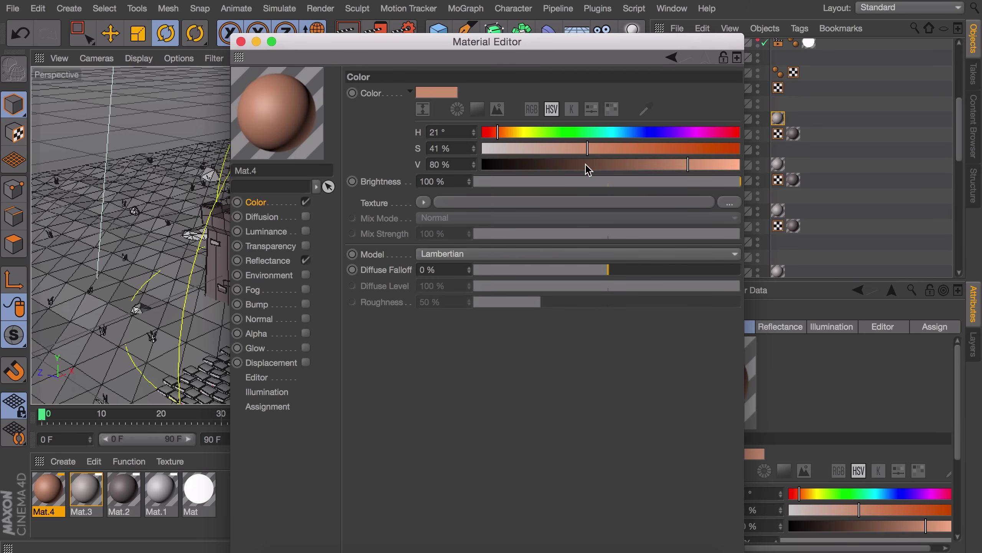
pyautogui.click(576, 164)
pyautogui.click(241, 41)
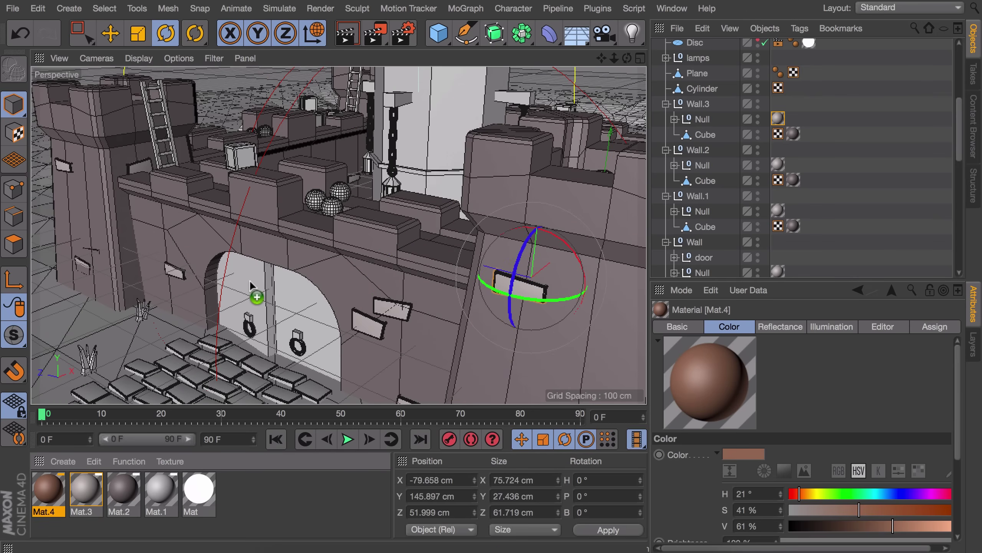
# - Apply the brown material to both leaves of the castle's front door
pyautogui.moveTo(249, 280); pyautogui.dragTo(249, 281)
pyautogui.moveTo(54, 478); pyautogui.dragTo(240, 340)
pyautogui.moveTo(294, 304); pyautogui.dragTo(295, 305)
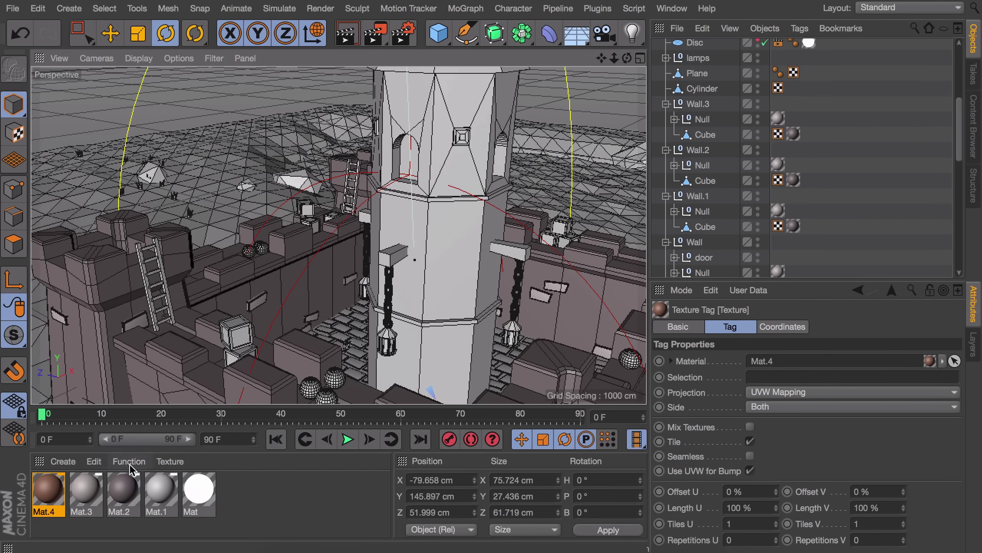
# - Apply the brown material to the ladders group and the crates group
pyautogui.click(151, 271)
pyautogui.scroll(5, 696, 155)
pyautogui.moveTo(49, 489); pyautogui.dragTo(696, 76)
pyautogui.click(691, 47)
pyautogui.moveTo(48, 490); pyautogui.dragTo(694, 51)
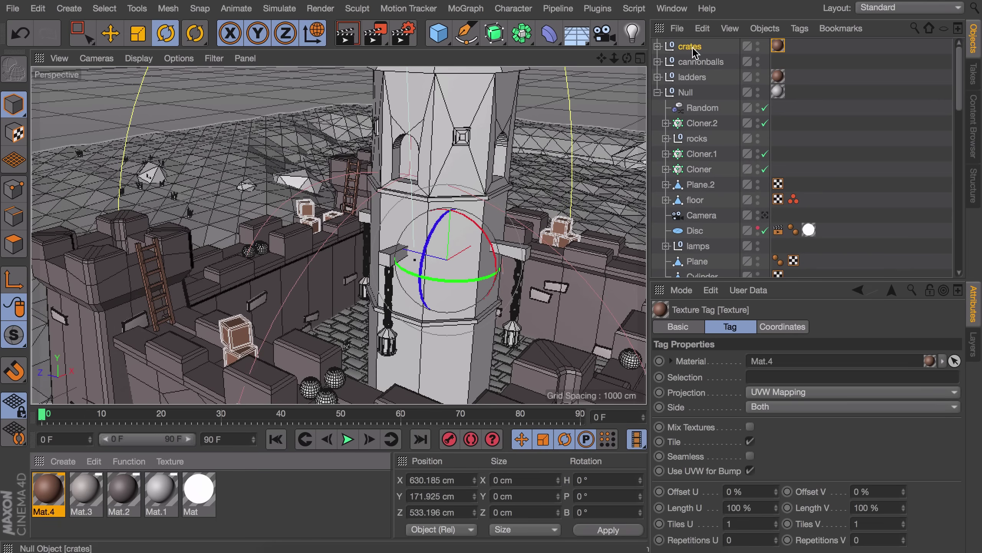
# - Apply the brown material to the wooden beams that carry the hanging lanterns around the tower
pyautogui.keyDown('alt'); pyautogui.moveTo(428, 221); pyautogui.dragTo(373, 202, button='middle'); pyautogui.keyUp('alt')
pyautogui.scroll(5, 373, 202)
pyautogui.moveTo(48, 489); pyautogui.dragTo(343, 244)
pyautogui.moveTo(50, 491); pyautogui.dragTo(557, 225)
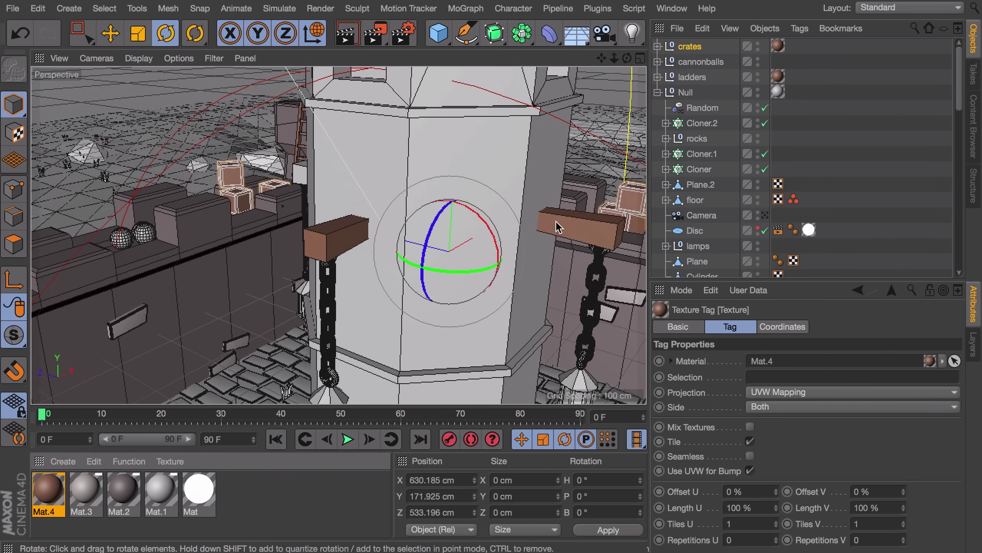
pyautogui.keyDown('alt'); pyautogui.moveTo(340, 247); pyautogui.dragTo(456, 248); pyautogui.keyUp('alt')
pyautogui.moveTo(48, 489); pyautogui.dragTo(225, 379)
pyautogui.keyDown('alt'); pyautogui.moveTo(298, 280); pyautogui.dragTo(456, 279); pyautogui.keyUp('alt')
pyautogui.moveTo(48, 490); pyautogui.dragTo(278, 314)
pyautogui.scroll(-10, 357, 241)
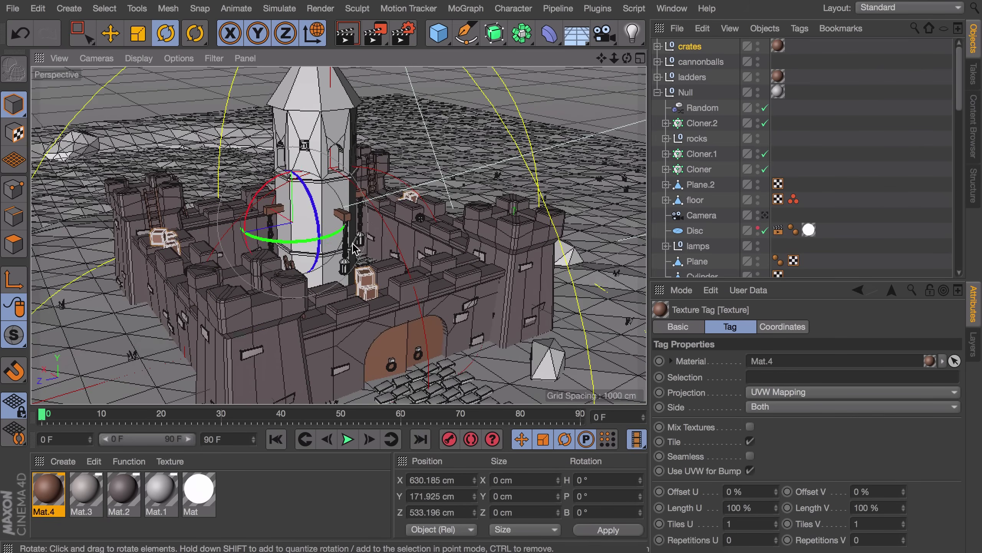
# - Apply the dark grey-brown wall material to the central tower
pyautogui.keyDown('alt'); pyautogui.moveTo(357, 241); pyautogui.dragTo(314, 213); pyautogui.keyUp('alt')
pyautogui.scroll(5, 344, 211)
pyautogui.moveTo(126, 488); pyautogui.dragTo(330, 229)
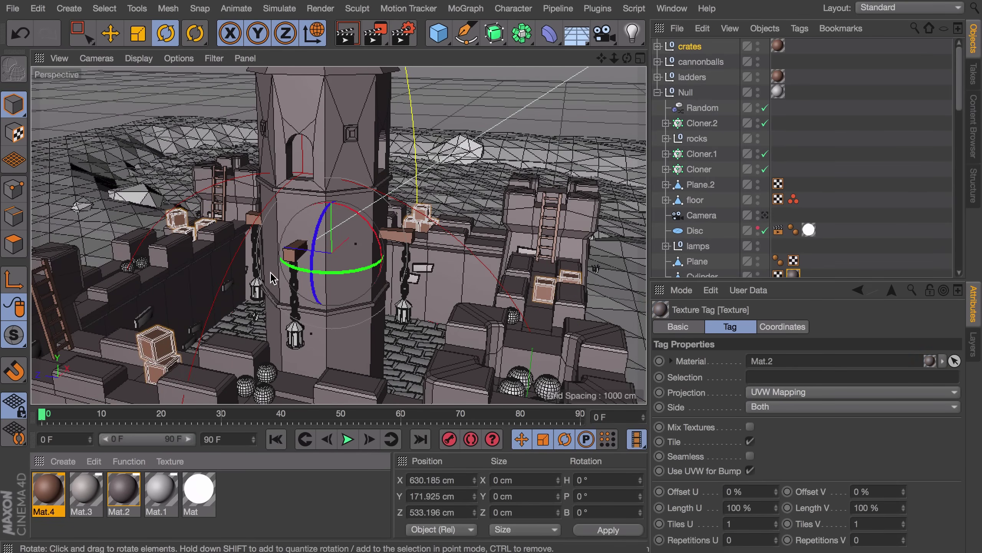
# - Select the tower for polygon editing and create a brick-red material with H 12°, S 62% and V 69%
pyautogui.scroll(4, 344, 170)
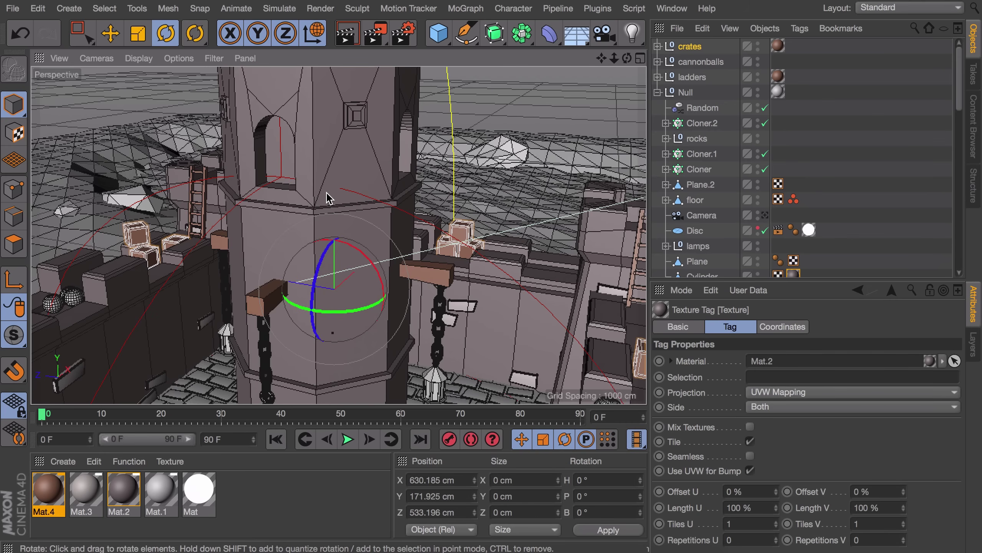
pyautogui.click(329, 198)
pyautogui.click(7, 252)
pyautogui.keyDown('alt'); pyautogui.moveTo(319, 167); pyautogui.dragTo(327, 228, button='middle'); pyautogui.keyUp('alt')
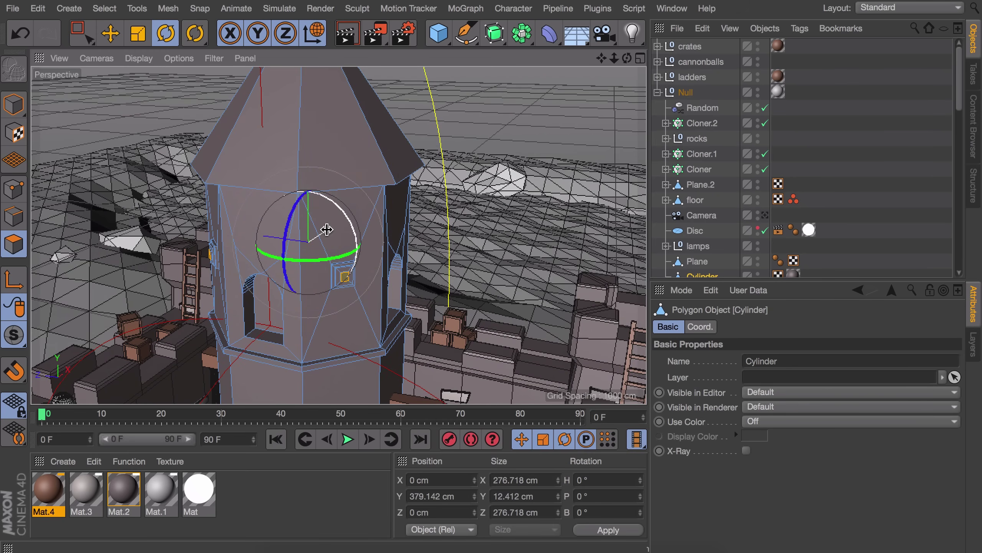
pyautogui.keyDown('alt'); pyautogui.moveTo(317, 198); pyautogui.dragTo(315, 226, button='middle'); pyautogui.keyUp('alt')
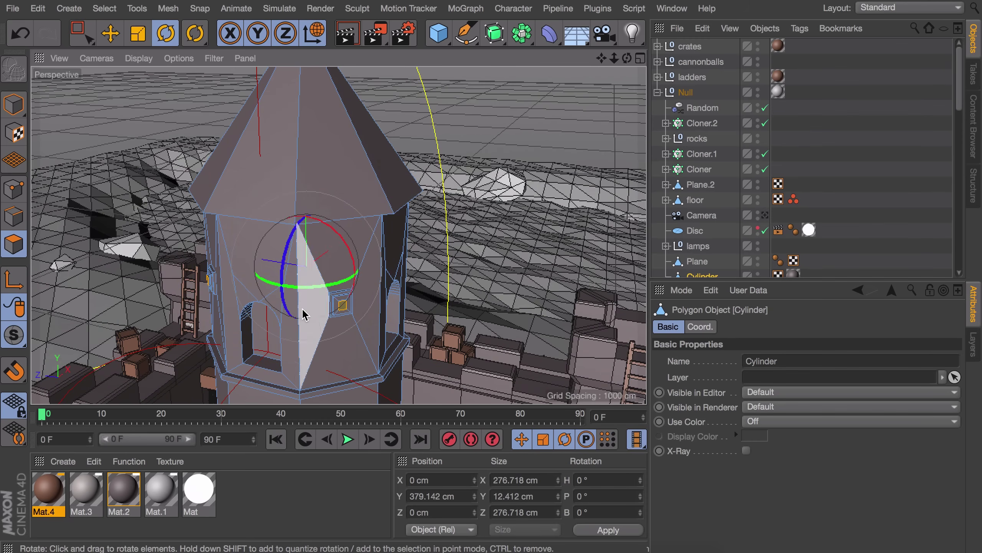
pyautogui.doubleClick(280, 492)
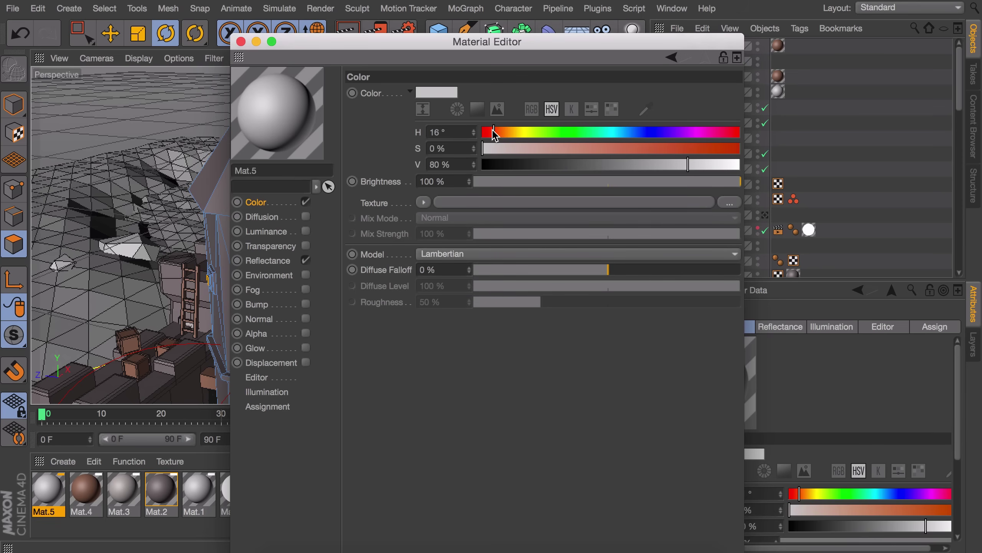
pyautogui.moveTo(493, 131); pyautogui.dragTo(491, 132)
pyautogui.click(642, 149)
pyautogui.moveTo(612, 167); pyautogui.dragTo(660, 161)
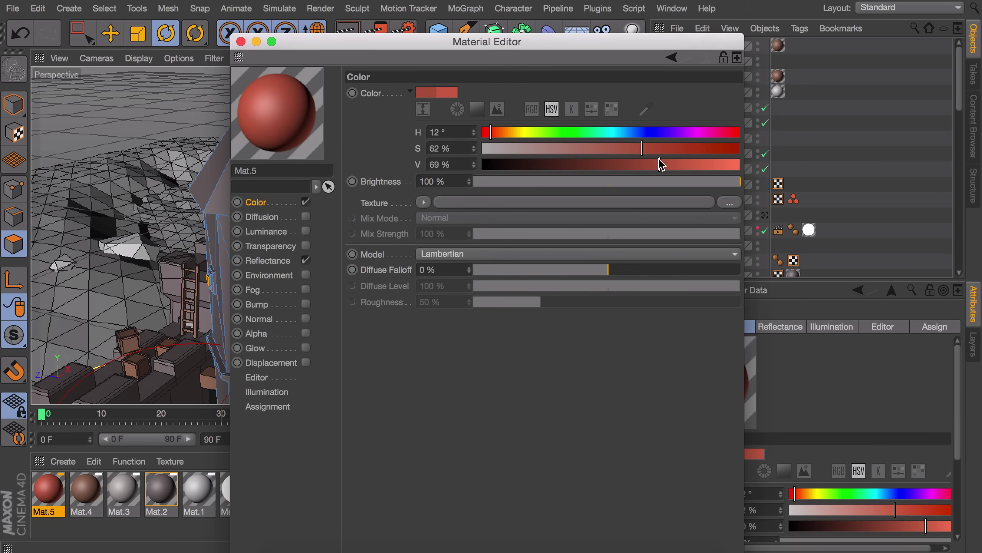
pyautogui.click(241, 41)
# - Select the tower's conical roof faces as a loop and apply the brick-red material to them
pyautogui.keyDown('alt'); pyautogui.moveTo(272, 136); pyautogui.dragTo(300, 209, button='middle'); pyautogui.keyUp('alt')
pyautogui.keyDown('alt'); pyautogui.moveTo(300, 210); pyautogui.dragTo(343, 208); pyautogui.keyUp('alt')
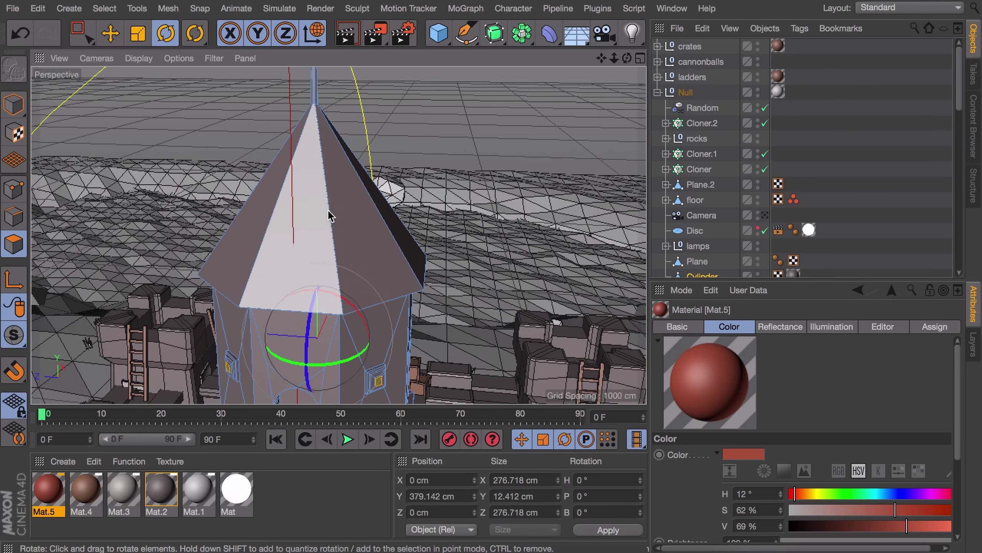
pyautogui.press('u')
pyautogui.press('l')
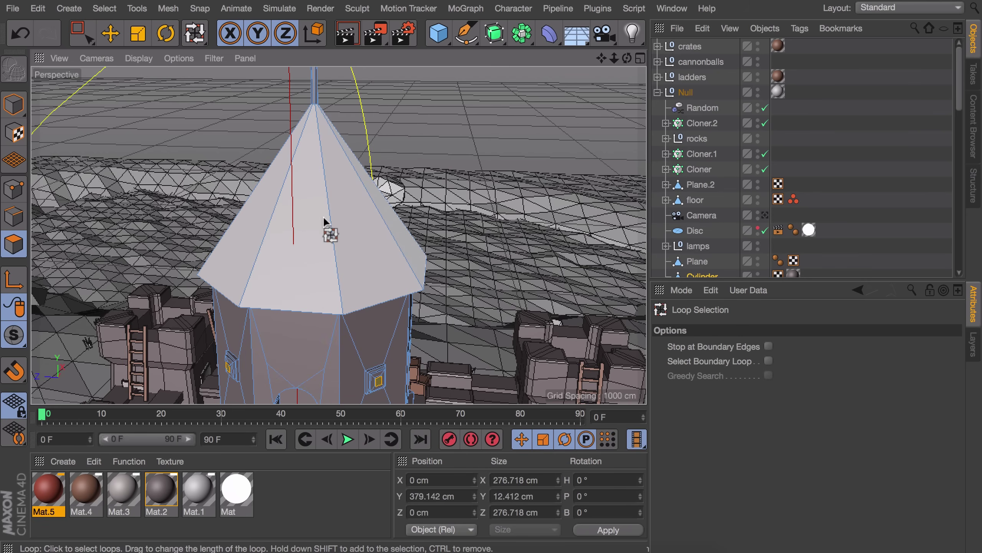
pyautogui.click(323, 216)
pyautogui.moveTo(50, 501); pyautogui.dragTo(142, 416)
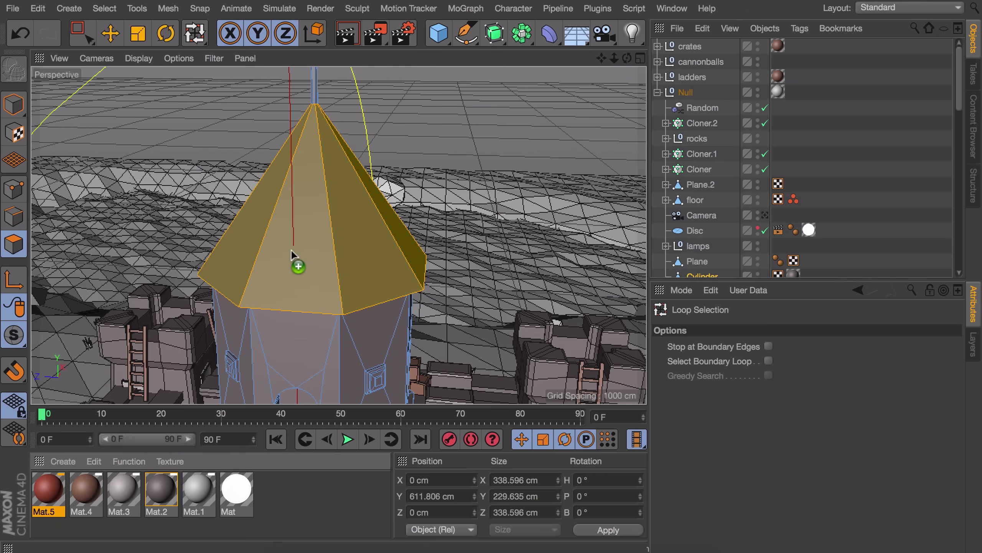
pyautogui.moveTo(291, 249); pyautogui.dragTo(291, 249)
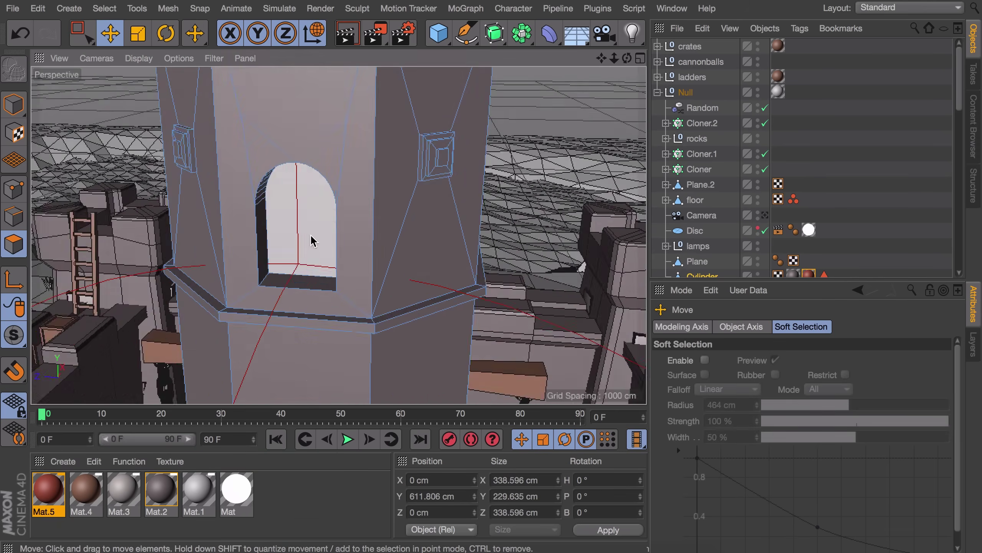
# - Loop-select the inner faces of the tower's arched windows and apply the light warm grey material to them
pyautogui.press('u')
pyautogui.press('l')
pyautogui.click(261, 189)
pyautogui.keyDown('alt'); pyautogui.moveTo(439, 213); pyautogui.dragTo(329, 240); pyautogui.keyUp('alt')
pyautogui.keyDown('shift'); pyautogui.click(538, 243); pyautogui.keyUp('shift')
pyautogui.press('e')
pyautogui.keyDown('alt'); pyautogui.moveTo(527, 277); pyautogui.dragTo(587, 248); pyautogui.keyUp('alt')
pyautogui.keyDown('alt'); pyautogui.moveTo(360, 298); pyautogui.dragTo(226, 312); pyautogui.keyUp('alt')
pyautogui.keyDown('alt'); pyautogui.moveTo(87, 286); pyautogui.dragTo(348, 252); pyautogui.keyUp('alt')
pyautogui.scroll(-5, 310, 255)
pyautogui.moveTo(121, 490); pyautogui.dragTo(224, 252)
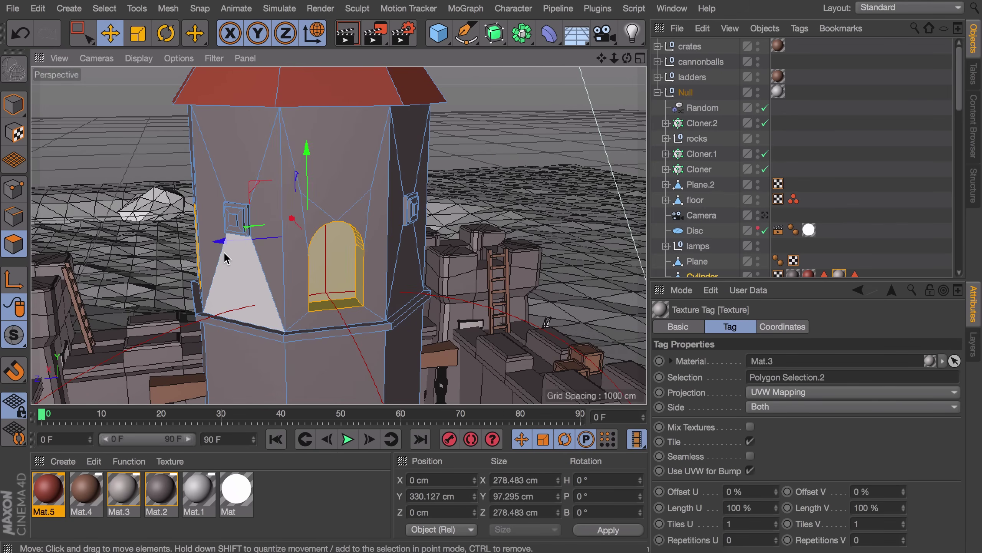
# - Loop-select the two ledges around the tower and apply the light warm grey material to them
pyautogui.press('u')
pyautogui.press('l')
pyautogui.scroll(5, 284, 336)
pyautogui.keyDown('alt'); pyautogui.moveTo(274, 329); pyautogui.dragTo(339, 236); pyautogui.keyUp('alt')
pyautogui.click(287, 348)
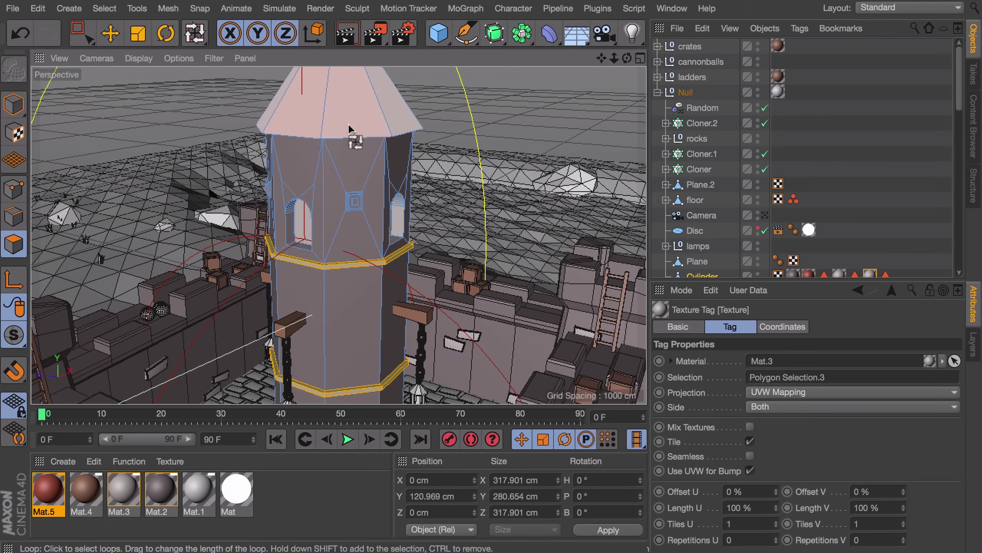
# - Create a deep red material with H 360° and S 94%, and apply it to the flag above the roof
pyautogui.keyDown('alt'); pyautogui.moveTo(348, 126); pyautogui.dragTo(333, 255, button='middle'); pyautogui.keyUp('alt')
pyautogui.doubleClick(287, 493)
pyautogui.doubleClick(45, 481)
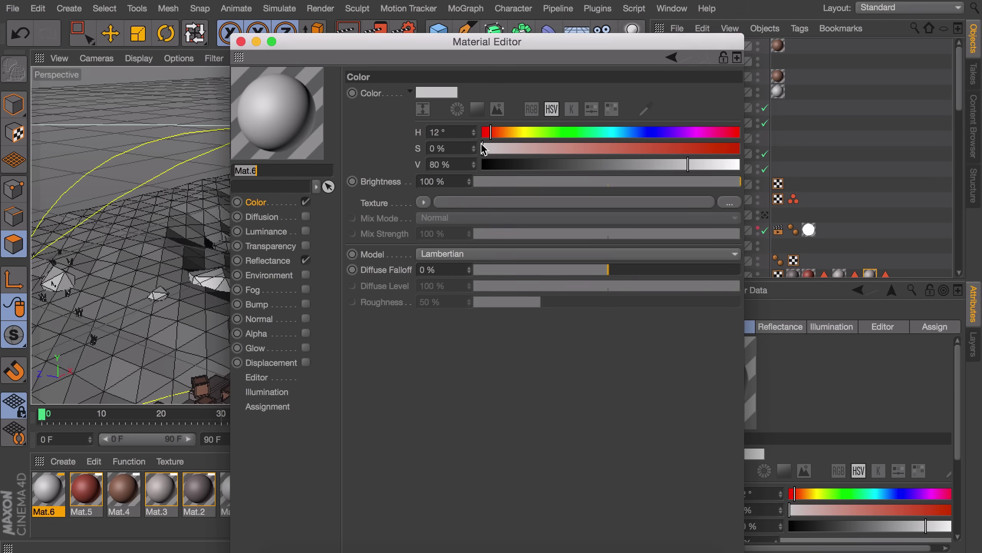
pyautogui.moveTo(488, 132); pyautogui.dragTo(737, 132)
pyautogui.click(724, 148)
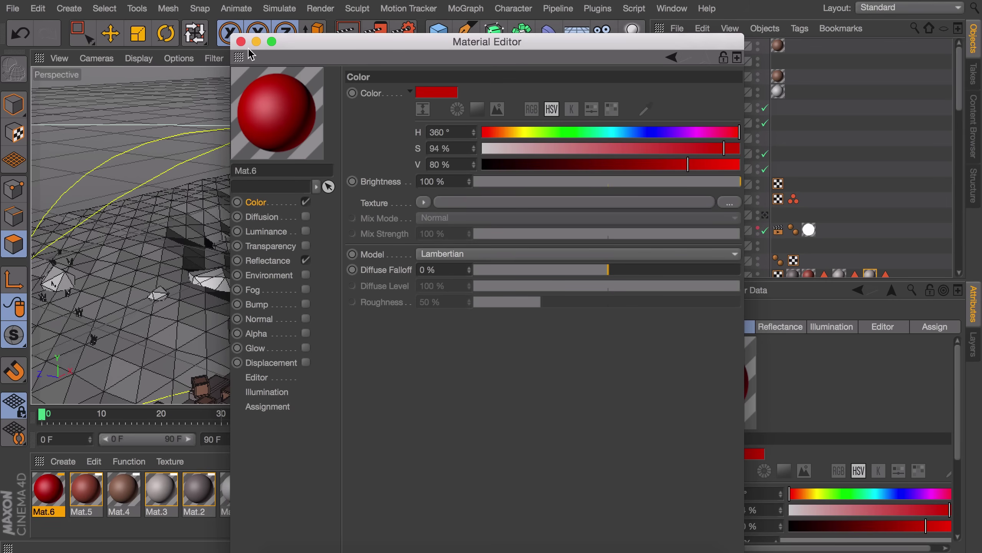
pyautogui.click(662, 162)
pyautogui.click(241, 42)
pyautogui.moveTo(49, 489); pyautogui.dragTo(368, 167)
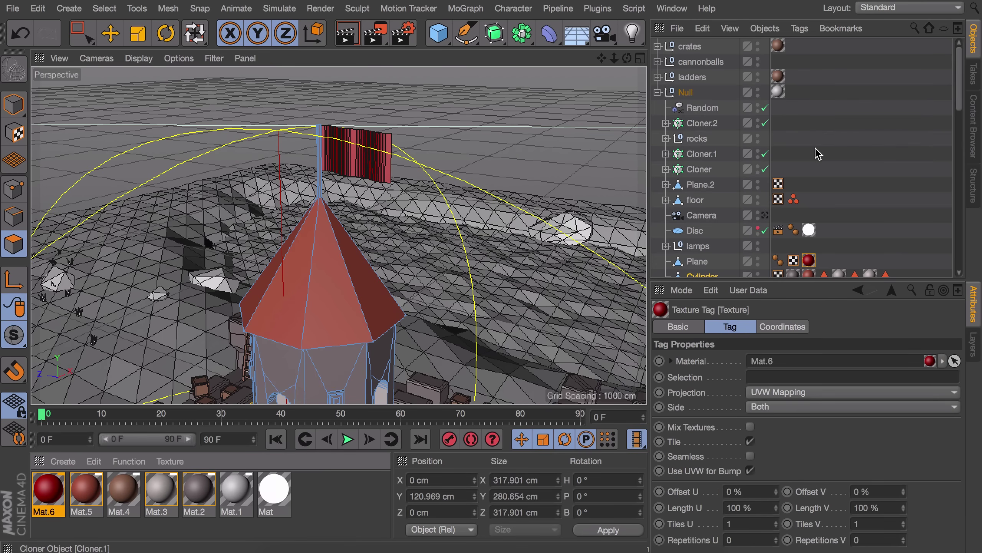
pyautogui.press('e')
# - Create a near-black material with H 203°, S 9% and V 28%, and apply it to the cannonballs group
pyautogui.keyDown('alt'); pyautogui.moveTo(328, 334); pyautogui.dragTo(327, 92, button='middle'); pyautogui.keyUp('alt')
pyautogui.scroll(-2, 322, 289)
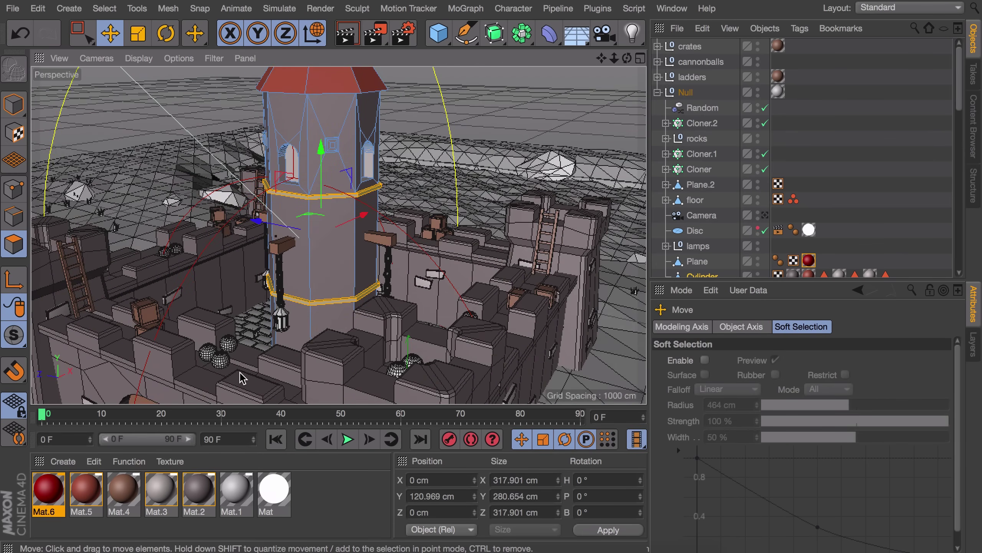
pyautogui.scroll(3, 255, 387)
pyautogui.doubleClick(340, 497)
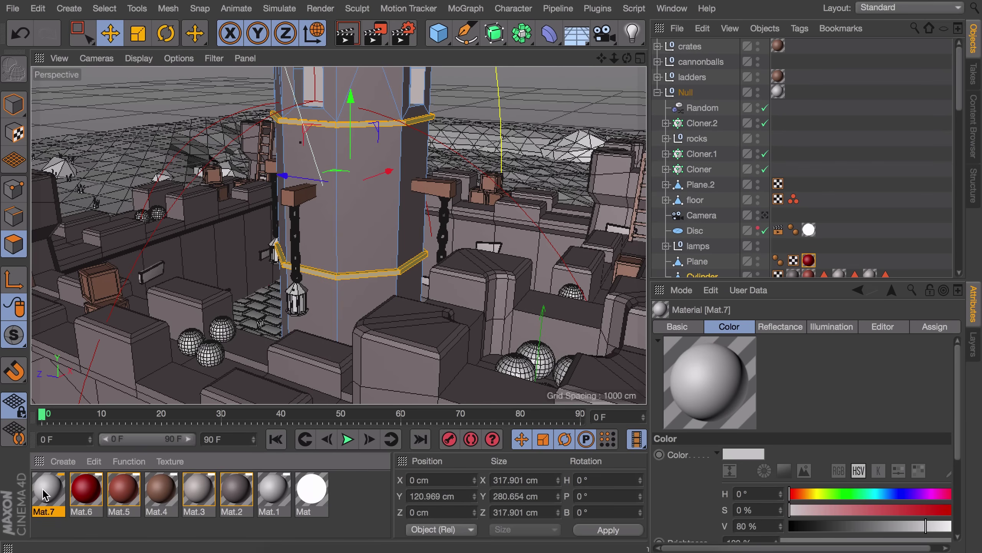
pyautogui.doubleClick(42, 490)
pyautogui.click(554, 164)
pyautogui.click(627, 132)
pyautogui.click(505, 147)
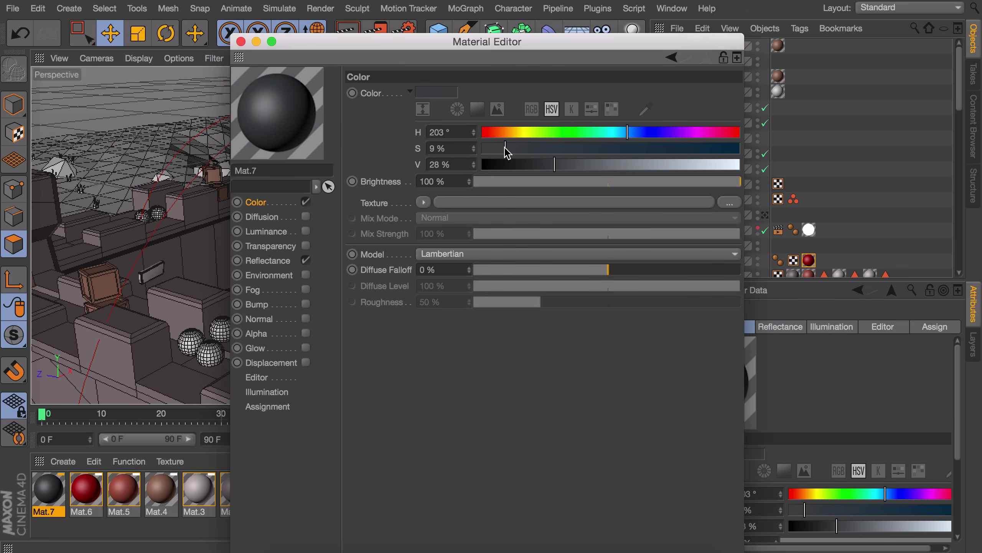
pyautogui.click(240, 41)
pyautogui.moveTo(49, 490); pyautogui.dragTo(701, 61)
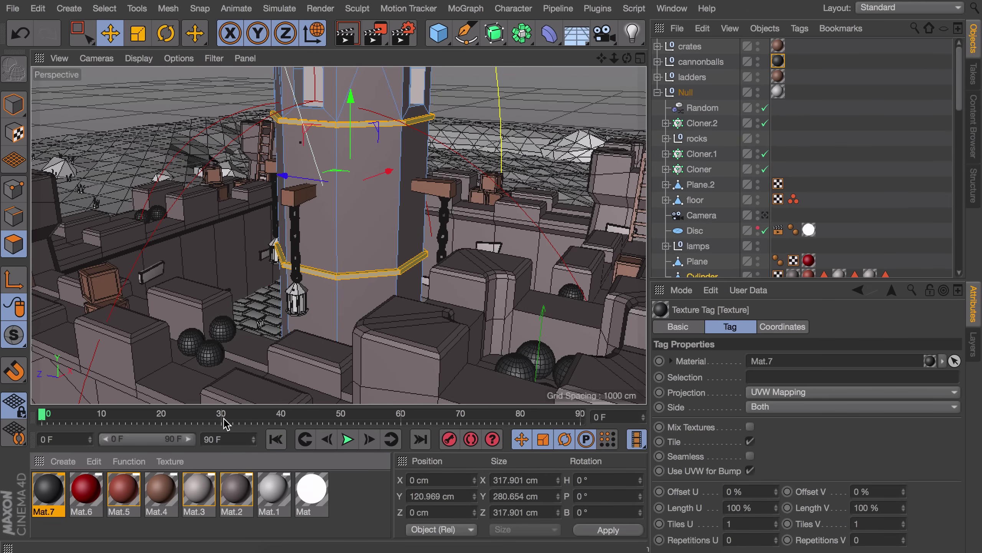
# - Create a neutral dark grey material with a colour value of 42% for the lanterns
pyautogui.scroll(10, 298, 294)
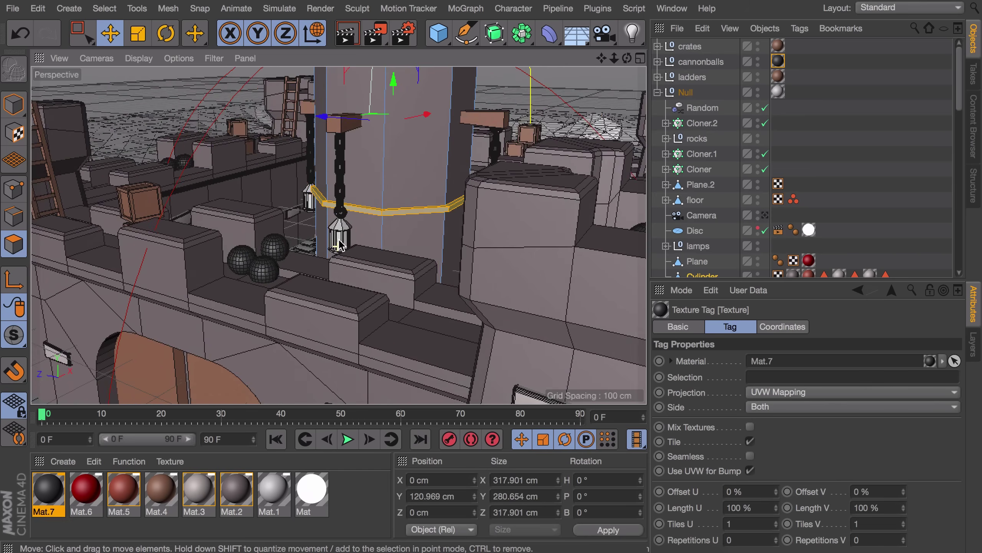
pyautogui.click(347, 497)
pyautogui.doubleClick(347, 497)
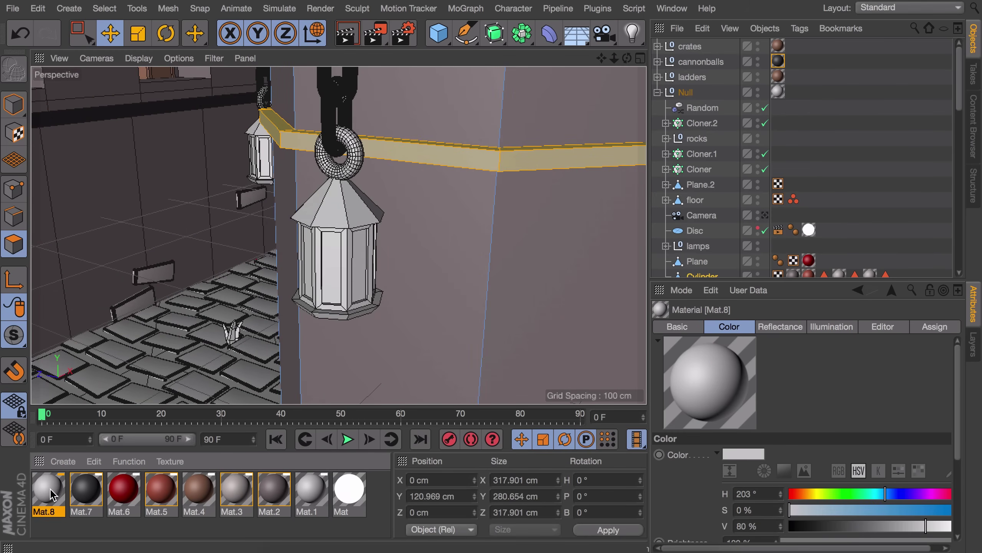
pyautogui.doubleClick(53, 495)
pyautogui.moveTo(688, 165); pyautogui.dragTo(590, 164)
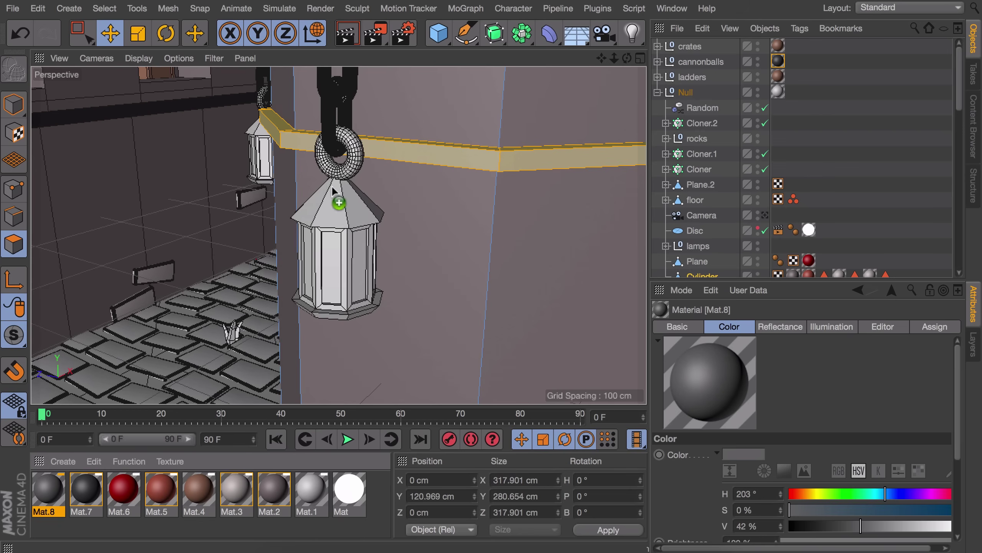
# - Apply the dark grey material to the whole lamps group
pyautogui.moveTo(332, 186); pyautogui.dragTo(332, 187)
pyautogui.moveTo(48, 489); pyautogui.dragTo(355, 156)
pyautogui.scroll(5, 356, 81)
pyautogui.click(14, 104)
pyautogui.click(338, 126)
pyautogui.click(698, 246)
pyautogui.moveTo(48, 490); pyautogui.dragTo(698, 246)
pyautogui.click(859, 240)
# - Create a pale yellow material with a hue of 51° for the lantern glass
pyautogui.scroll(-10, 294, 237)
pyautogui.scroll(10, 250, 340)
pyautogui.keyDown('alt'); pyautogui.moveTo(351, 259); pyautogui.dragTo(309, 222); pyautogui.keyUp('alt')
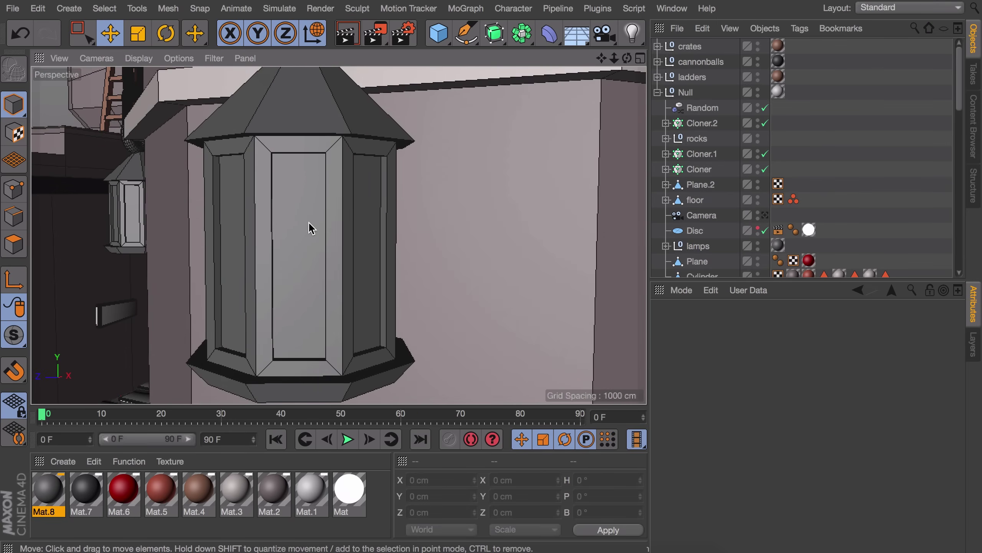
pyautogui.doubleClick(384, 489)
pyautogui.doubleClick(54, 486)
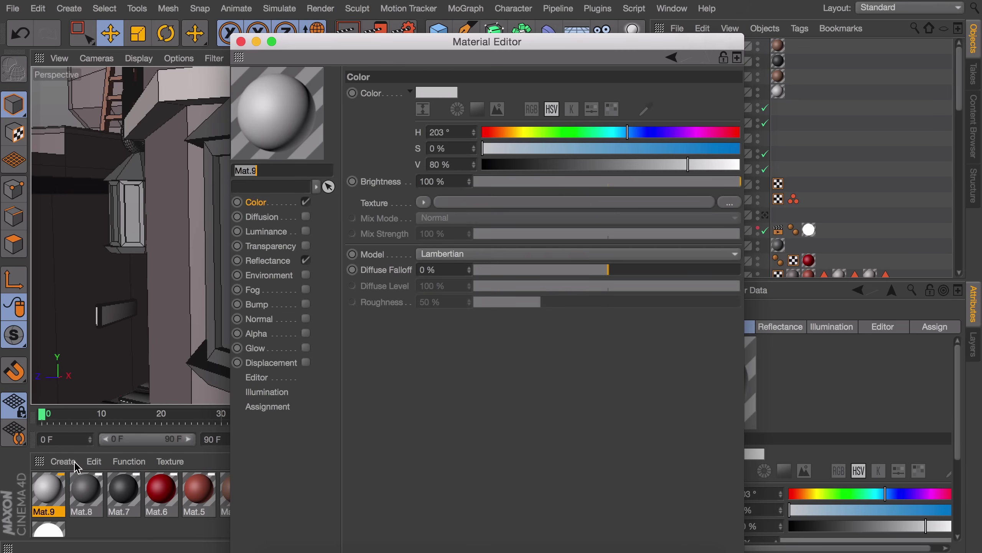
pyautogui.click(520, 132)
pyautogui.click(538, 149)
pyautogui.click(240, 41)
# - Apply the pale yellow material to the selected glass panes of the first lantern
pyautogui.click(248, 114)
pyautogui.click(14, 245)
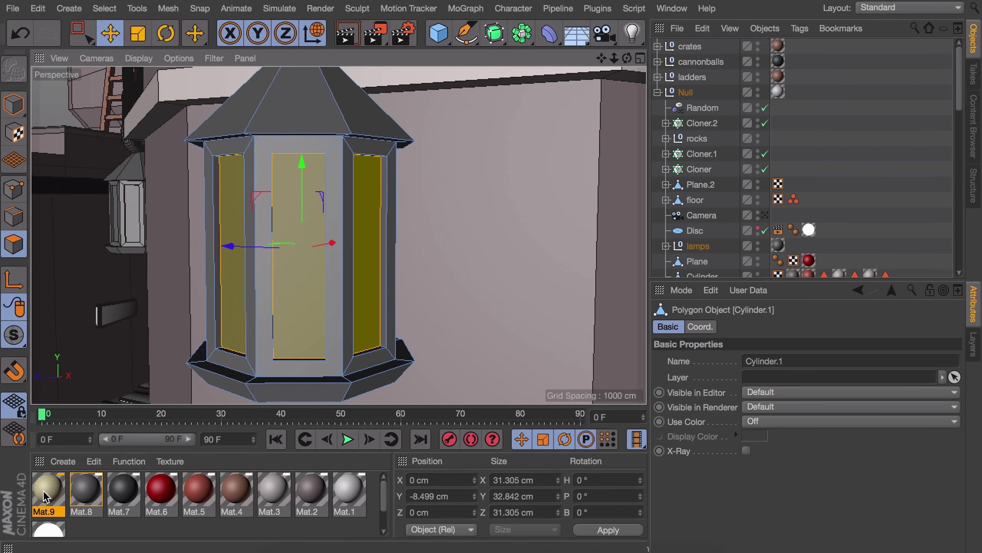
pyautogui.moveTo(45, 496); pyautogui.dragTo(295, 233)
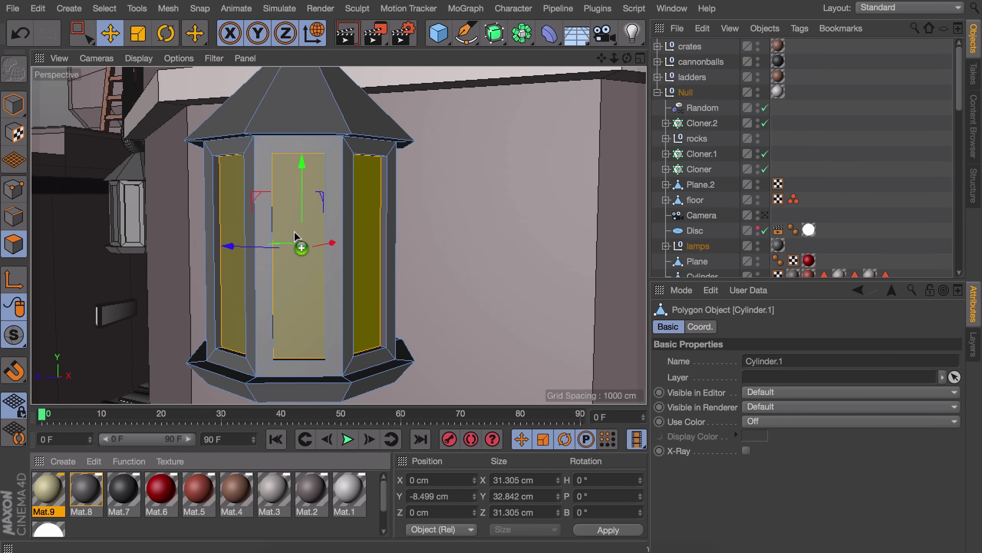
pyautogui.moveTo(294, 231); pyautogui.dragTo(294, 230)
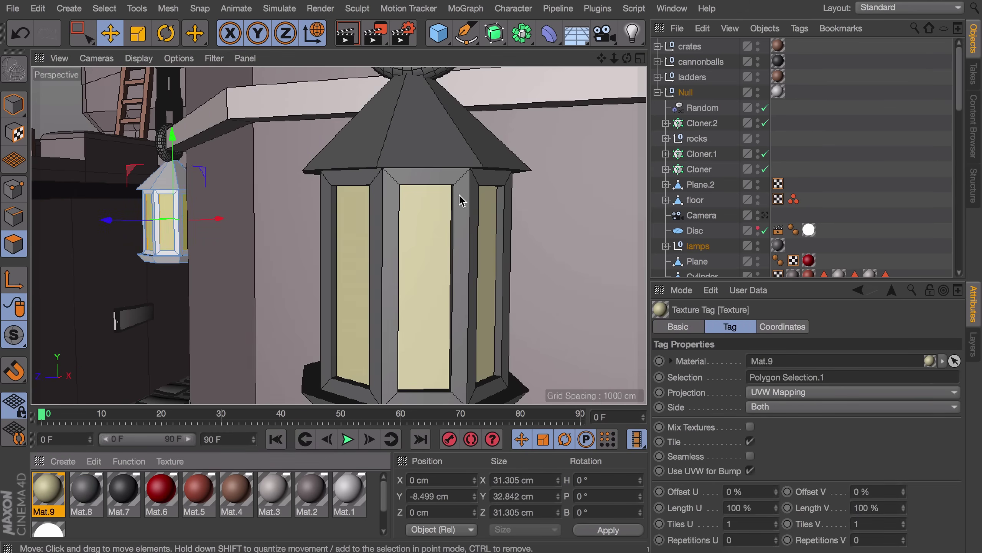
# - Select the neighbouring lantern and apply the pale yellow material to its glass panes
pyautogui.click(14, 104)
pyautogui.click(14, 245)
pyautogui.click(14, 104)
pyautogui.click(267, 155)
pyautogui.moveTo(48, 490); pyautogui.dragTo(259, 232)
pyautogui.click(14, 244)
# - Apply the dark grey material to the next lantern's body and the pale yellow material to its glass panes
pyautogui.keyDown('alt'); pyautogui.moveTo(182, 185); pyautogui.dragTo(355, 174); pyautogui.keyUp('alt')
pyautogui.scroll(10, 216, 232)
pyautogui.click(14, 104)
pyautogui.click(174, 271)
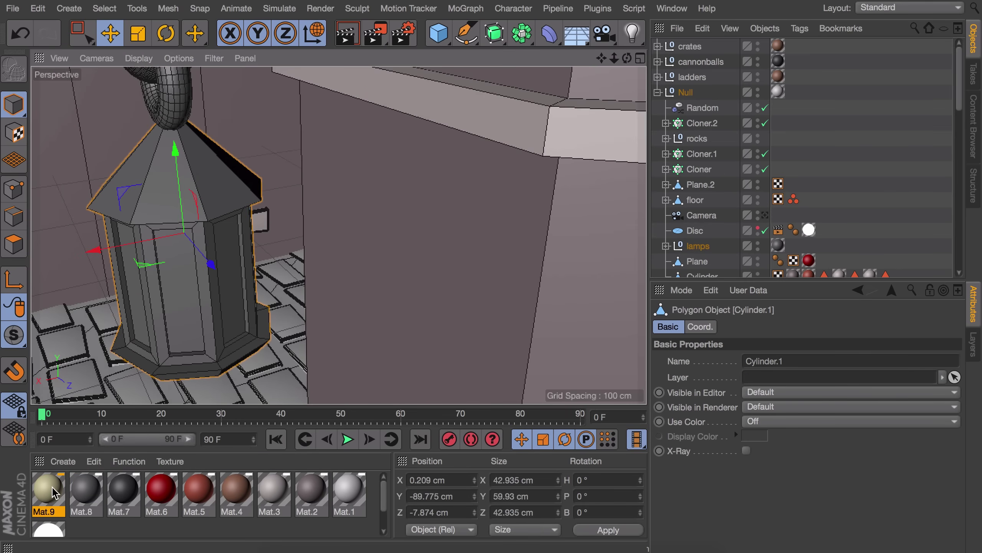
pyautogui.click(13, 244)
pyautogui.moveTo(47, 494); pyautogui.dragTo(184, 278)
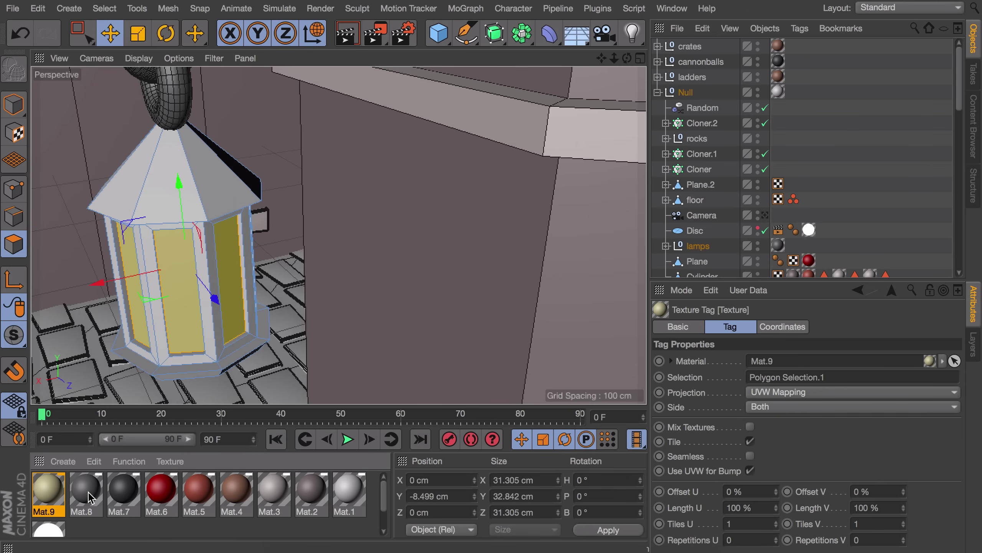
pyautogui.click(19, 93)
pyautogui.moveTo(87, 488); pyautogui.dragTo(196, 224)
pyautogui.click(22, 246)
pyautogui.moveTo(55, 491); pyautogui.dragTo(173, 277)
# - Select the remaining lantern and apply the dark grey material to its body
pyautogui.keyDown('alt'); pyautogui.moveTo(322, 169); pyautogui.dragTo(553, 181); pyautogui.keyUp('alt')
pyautogui.keyDown('alt'); pyautogui.moveTo(373, 179); pyautogui.dragTo(495, 182); pyautogui.keyUp('alt')
pyautogui.click(14, 104)
pyautogui.click(151, 186)
pyautogui.moveTo(87, 488); pyautogui.dragTo(136, 234)
pyautogui.click(14, 244)
pyautogui.click(14, 105)
# - Create a medium warm grey material with H 16°, S 5% and V 55% for the paving stones
pyautogui.scroll(-10, 288, 193)
pyautogui.keyDown('alt'); pyautogui.moveTo(287, 193); pyautogui.dragTo(228, 247); pyautogui.keyUp('alt')
pyautogui.keyDown('alt'); pyautogui.moveTo(220, 286); pyautogui.dragTo(325, 253, button='middle'); pyautogui.keyUp('alt')
pyautogui.keyDown('alt'); pyautogui.moveTo(315, 268); pyautogui.dragTo(431, 195); pyautogui.keyUp('alt')
pyautogui.doubleClick(155, 530)
pyautogui.doubleClick(48, 486)
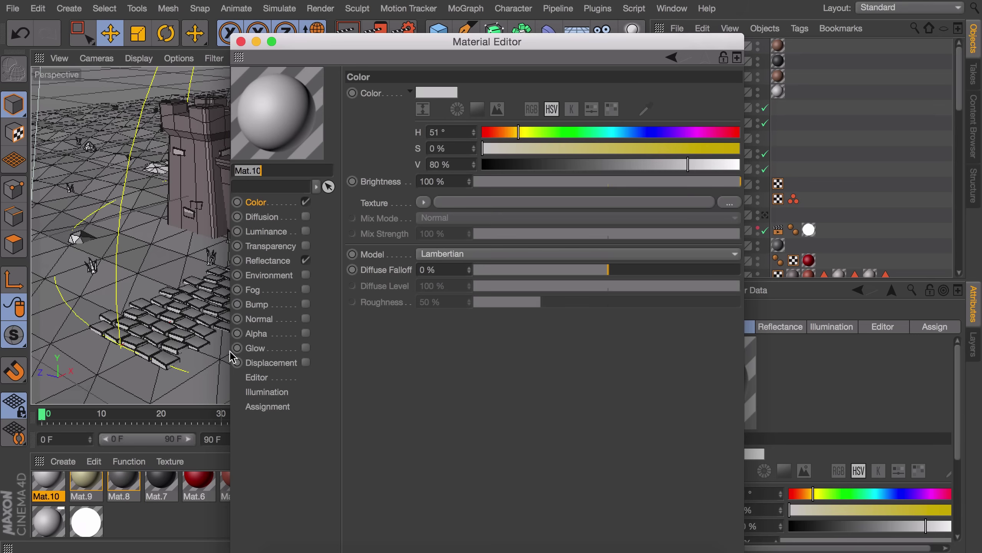
pyautogui.moveTo(510, 133)
pyautogui.mouseDown()
pyautogui.moveTo(494, 132)
pyautogui.moveTo(495, 151)
pyautogui.mouseUp()
pyautogui.moveTo(607, 166)
pyautogui.mouseDown()
pyautogui.moveTo(636, 167)
pyautogui.moveTo(624, 166)
pyautogui.mouseUp()
pyautogui.click(241, 41)
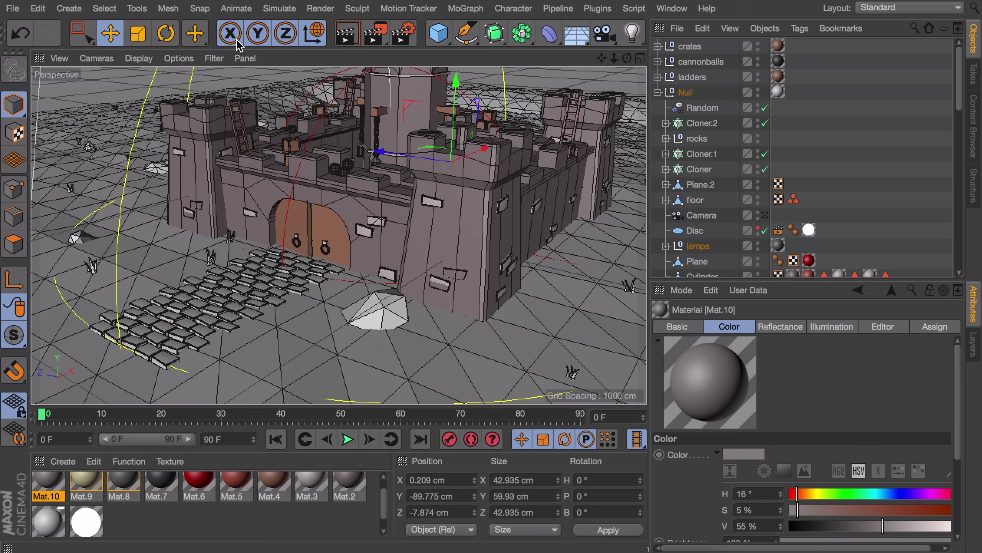
# - Apply the medium warm grey material to the paving stone cloners in front of the gate and inside the courtyard
pyautogui.moveTo(41, 481); pyautogui.dragTo(217, 300)
pyautogui.keyDown('alt'); pyautogui.moveTo(372, 232); pyautogui.dragTo(391, 302); pyautogui.keyUp('alt')
pyautogui.moveTo(48, 481); pyautogui.dragTo(333, 228)
pyautogui.keyDown('alt'); pyautogui.moveTo(340, 234); pyautogui.dragTo(294, 209); pyautogui.keyUp('alt')
# - Create a green material with a hue of 74° and apply it to the floor
pyautogui.doubleClick(183, 530)
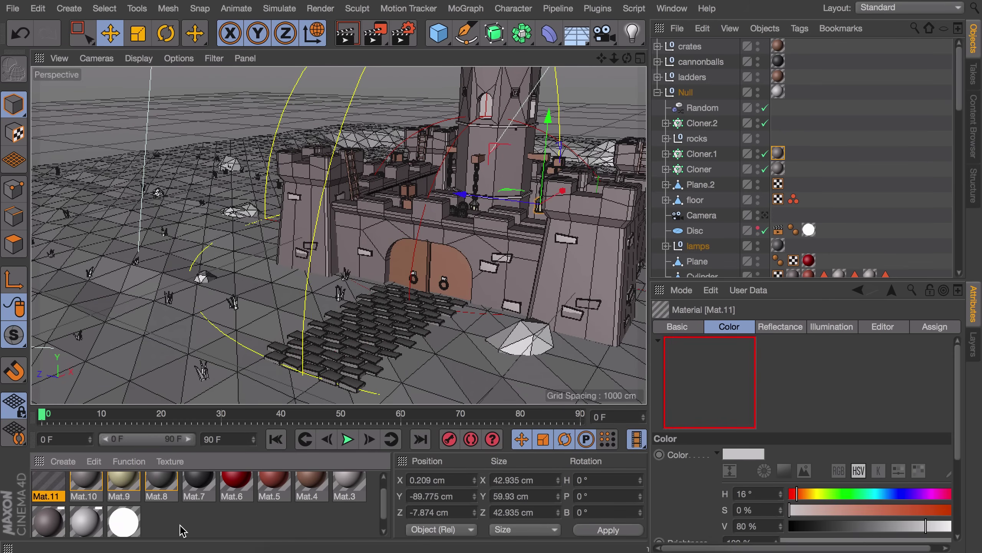
pyautogui.doubleClick(46, 489)
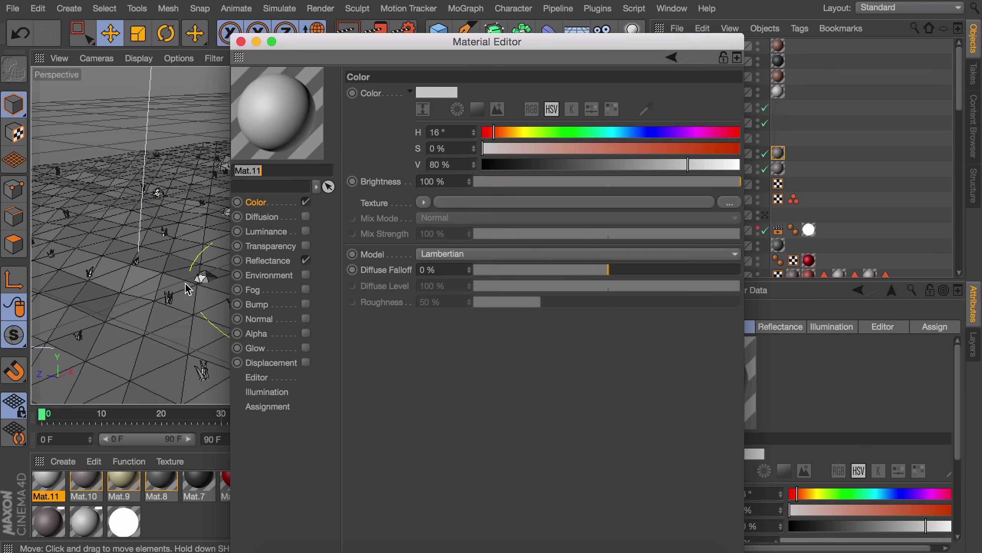
pyautogui.click(535, 132)
pyautogui.click(596, 148)
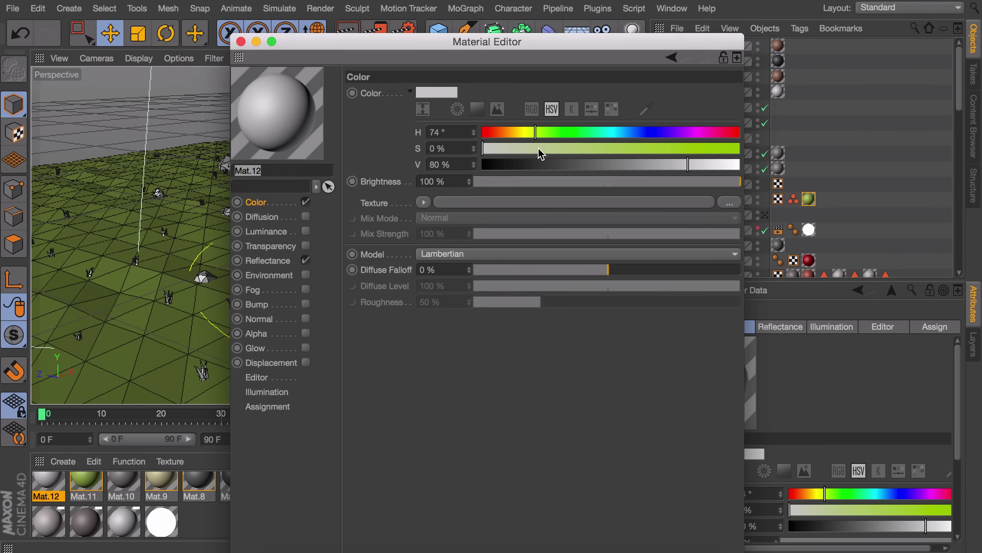
# - Create a darker green material with H 74°, S 52% and V 56% and apply it to the grass cloner
pyautogui.moveTo(543, 154); pyautogui.dragTo(642, 164)
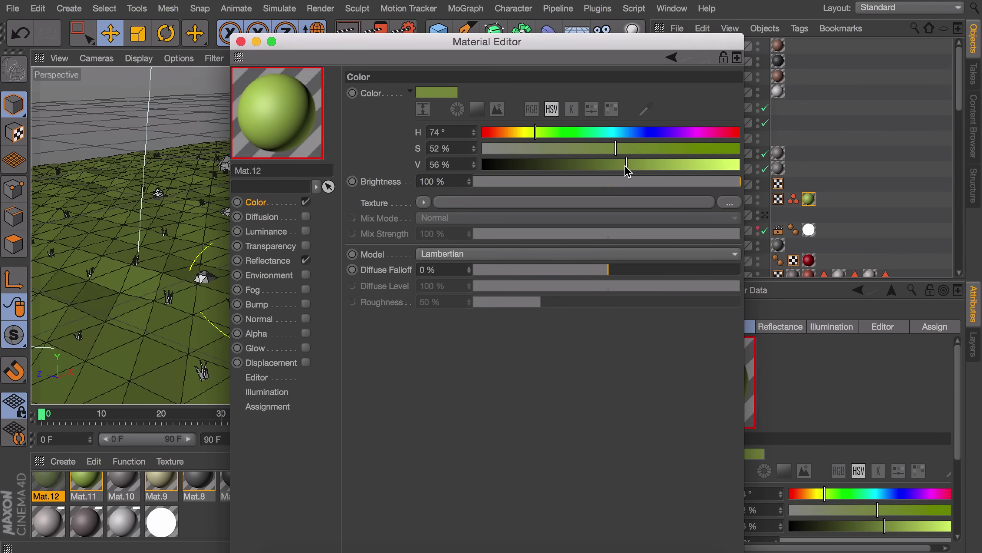
pyautogui.click(240, 41)
pyautogui.click(702, 123)
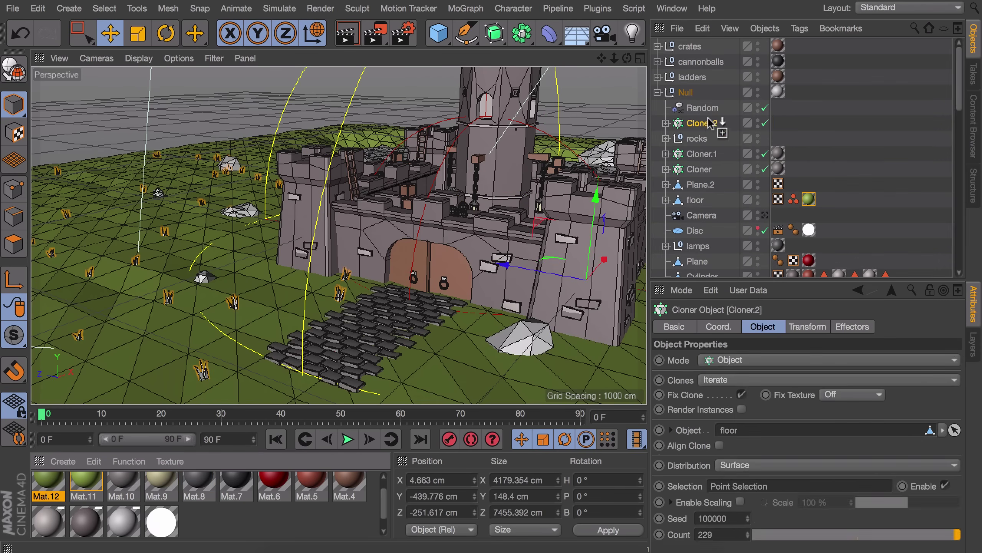
pyautogui.click(526, 355)
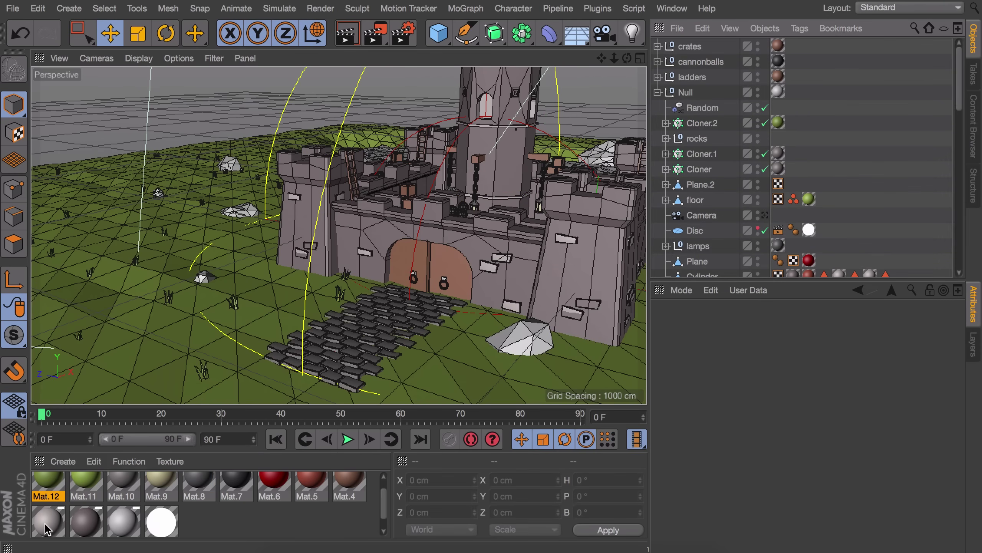
# - Duplicate the light warm grey material, shift the copy's hue to 43° with low saturation, and apply it to the rocks
pyautogui.scroll(-1, 223, 523)
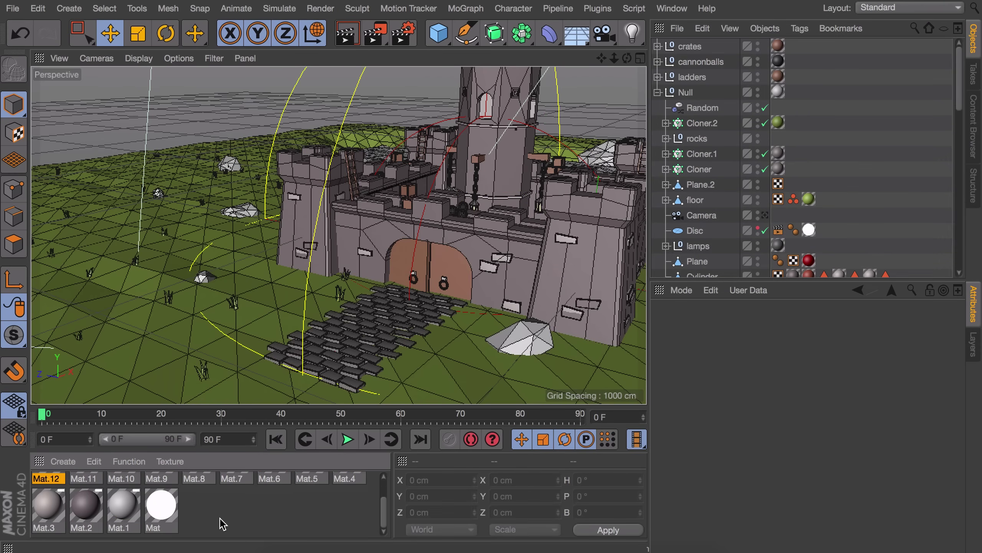
pyautogui.click(52, 511)
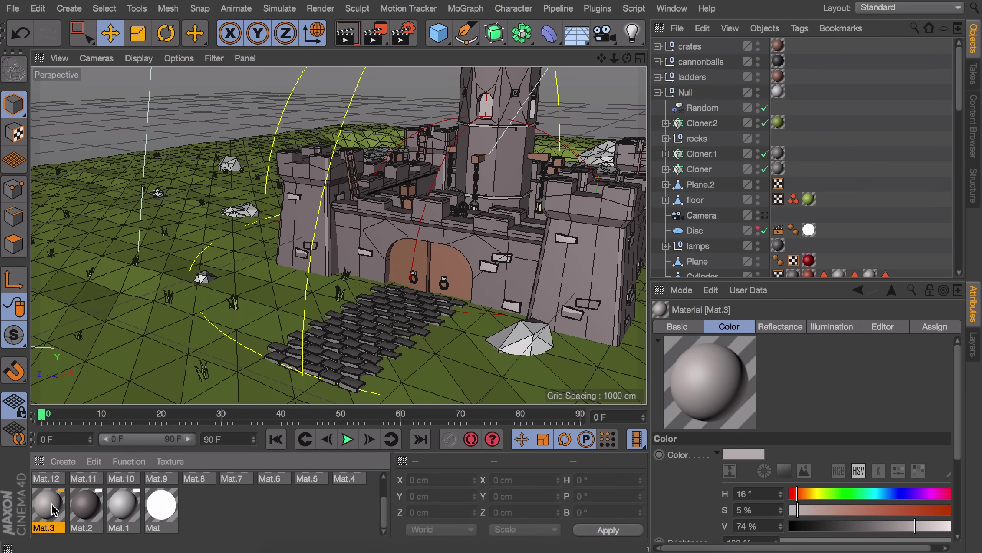
pyautogui.moveTo(52, 504); pyautogui.dragTo(69, 505)
pyautogui.doubleClick(86, 506)
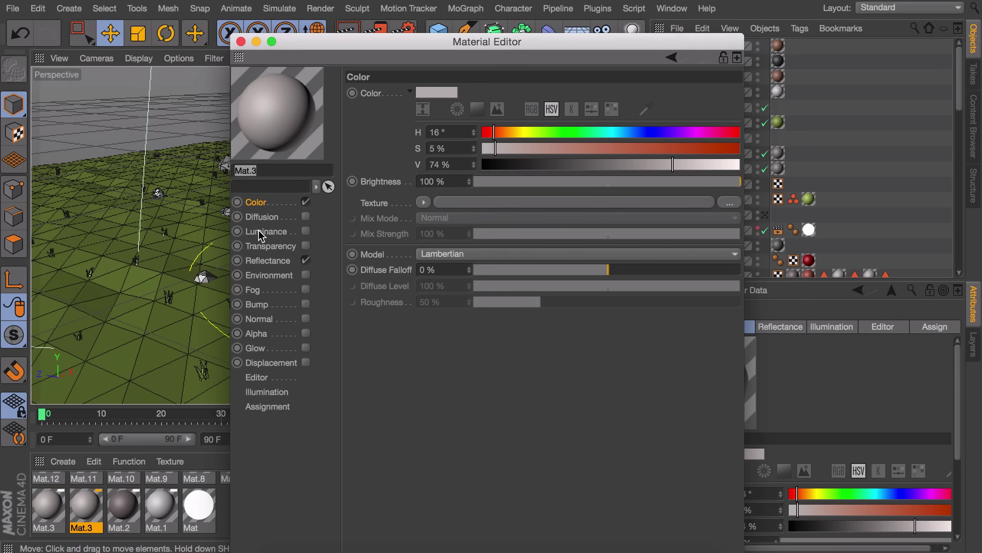
pyautogui.moveTo(497, 132); pyautogui.dragTo(520, 133)
pyautogui.click(507, 149)
pyautogui.click(497, 153)
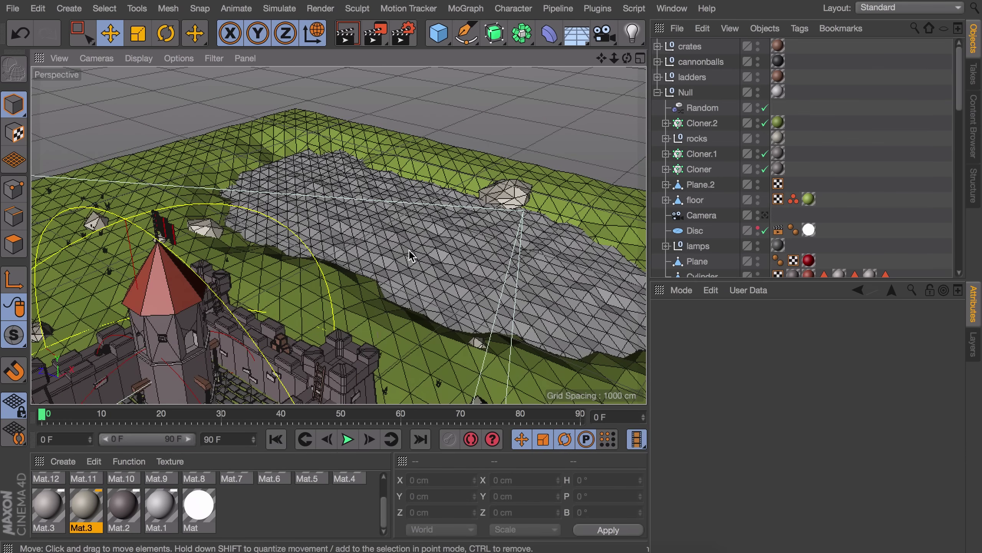
# - Create a light blue material and apply it to the water plane behind the castle
pyautogui.doubleClick(258, 509)
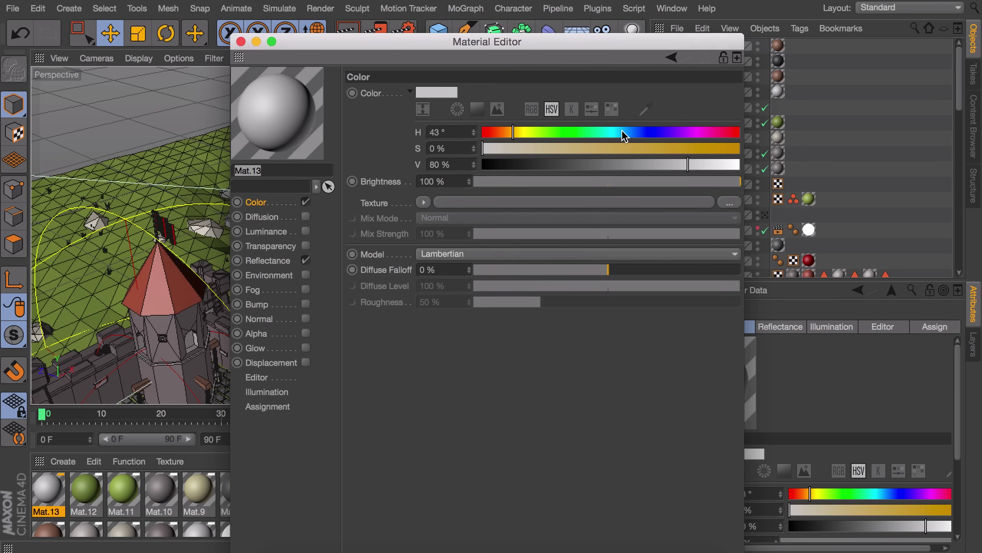
pyautogui.moveTo(625, 135); pyautogui.dragTo(713, 155)
pyautogui.click(598, 149)
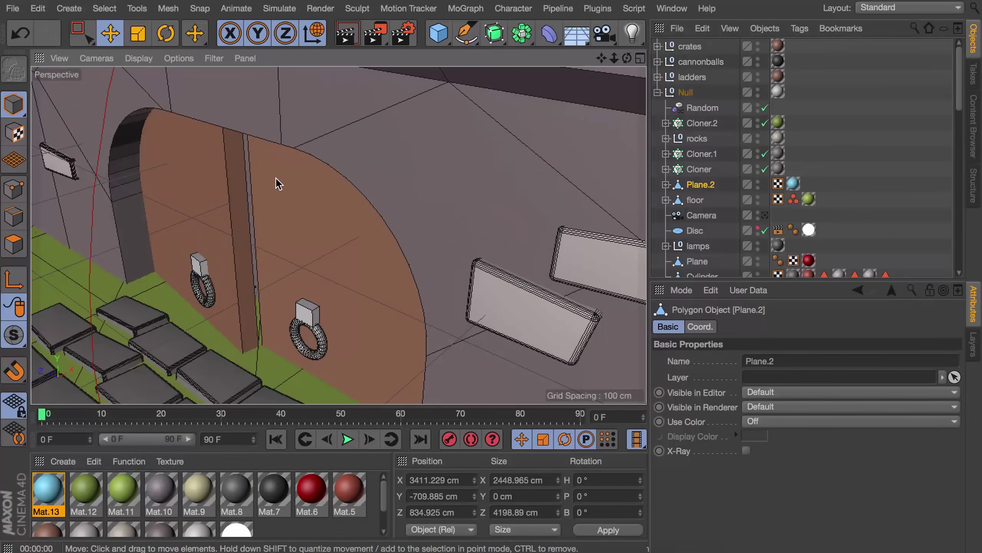
# - Apply the medium warm grey paving material to the mounts of both ring knockers on the gate
pyautogui.moveTo(156, 491); pyautogui.dragTo(198, 268)
pyautogui.moveTo(163, 487); pyautogui.dragTo(307, 307)
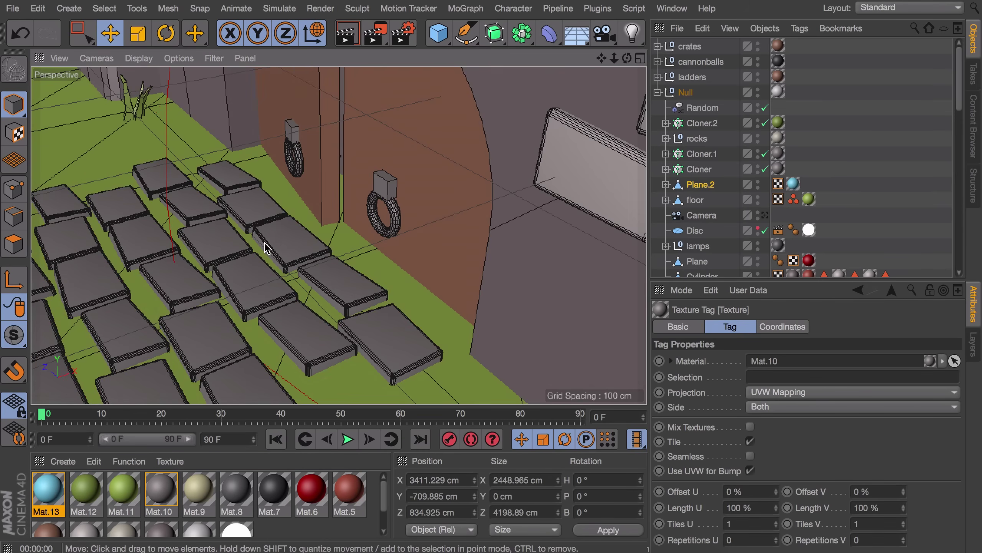
pyautogui.click(143, 290)
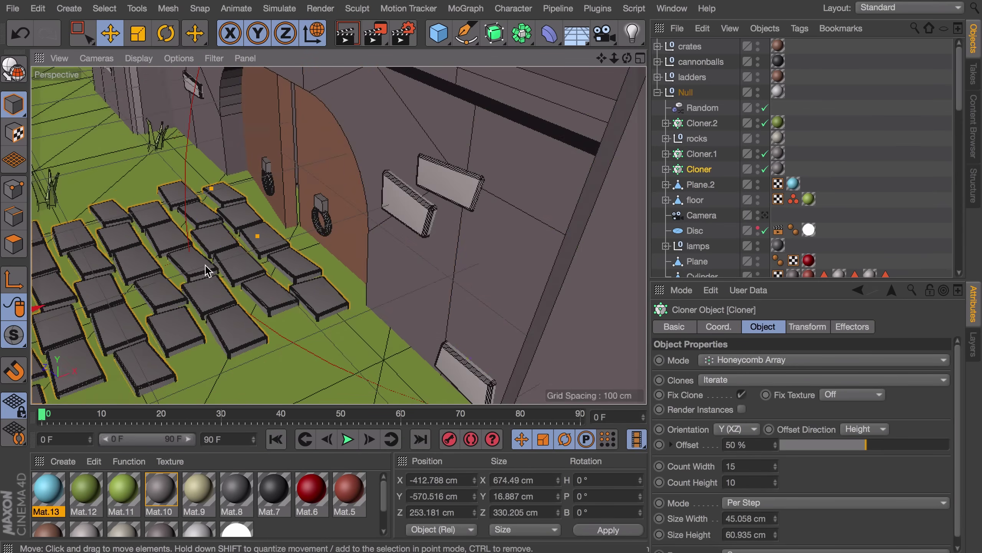
# - Replace the material of the ledge polygons around the central tower with the brown wood material
pyautogui.moveTo(306, 239); pyautogui.dragTo(349, 257)
pyautogui.scroll(-10, 480, 157)
pyautogui.keyDown('alt'); pyautogui.moveTo(480, 157); pyautogui.dragTo(408, 247, button='middle'); pyautogui.keyUp('alt')
pyautogui.scroll(-4, 408, 246)
pyautogui.scroll(10, 462, 140)
pyautogui.keyDown('alt'); pyautogui.moveTo(462, 139); pyautogui.dragTo(383, 236, button='middle'); pyautogui.keyUp('alt')
pyautogui.scroll(3, 383, 235)
pyautogui.click(385, 240)
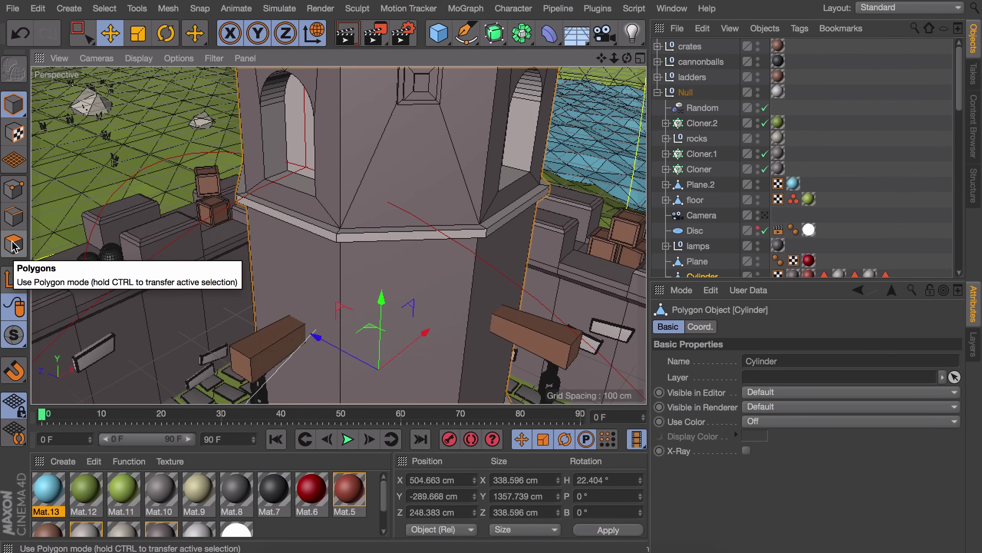
pyautogui.click(14, 244)
pyautogui.scroll(-1, 271, 520)
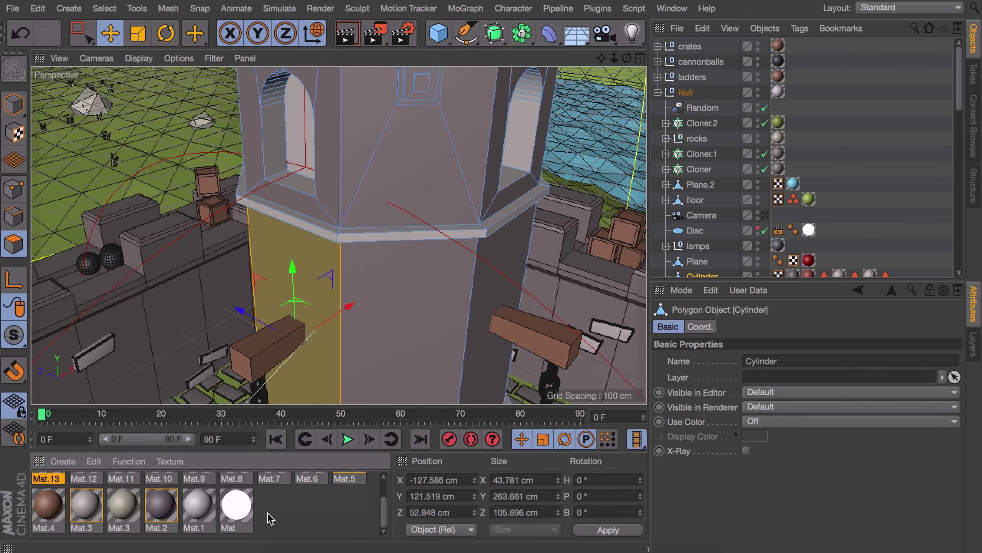
pyautogui.scroll(-4, 832, 201)
pyautogui.moveTo(56, 504); pyautogui.dragTo(870, 218)
pyautogui.click(736, 167)
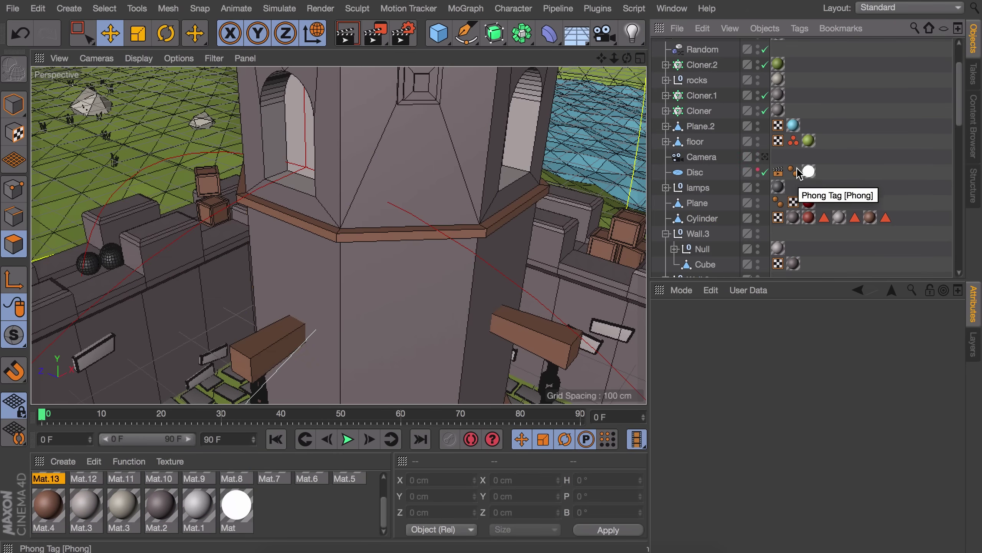
# - Select the square ornaments on the central tower with Loop Selection, grow the selection over them, and apply a light grey material
pyautogui.click(765, 157)
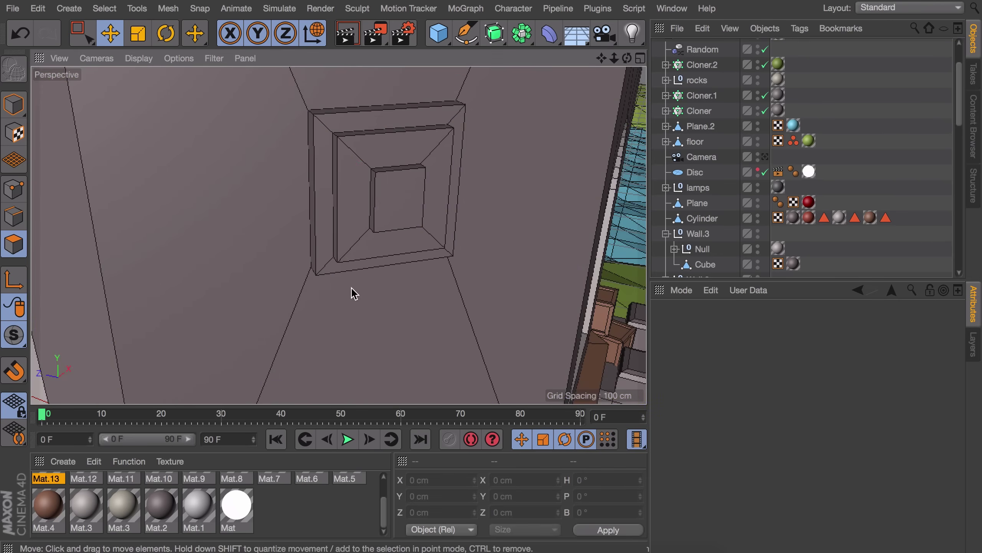
pyautogui.press('u')
pyautogui.press('l')
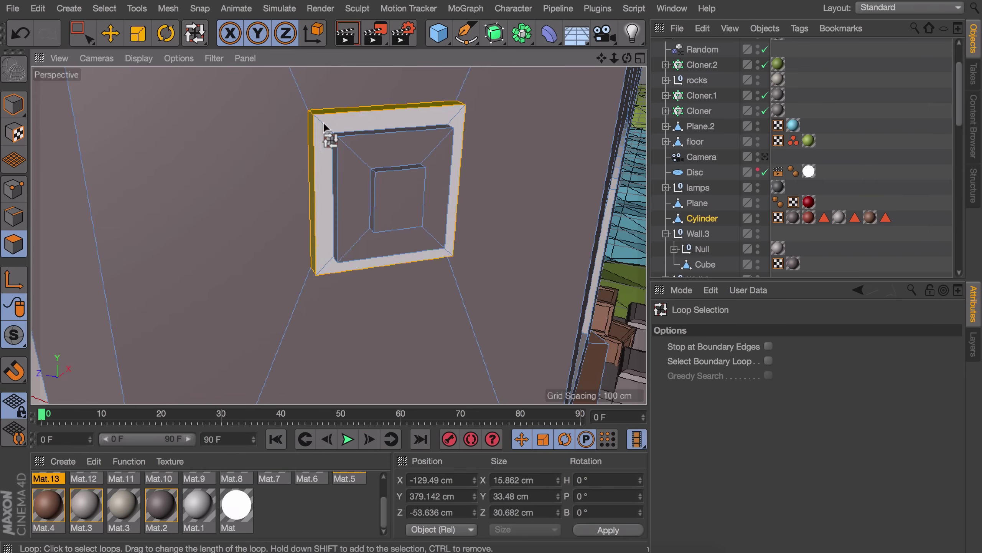
pyautogui.click(323, 121)
pyautogui.press('e')
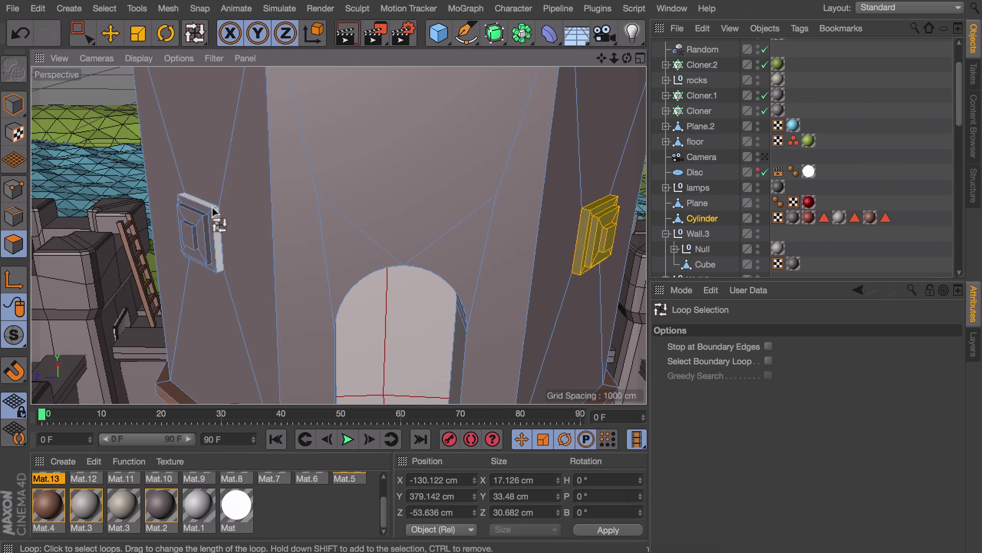
pyautogui.keyDown('shift'); pyautogui.click(199, 233); pyautogui.keyUp('shift')
pyautogui.press('e')
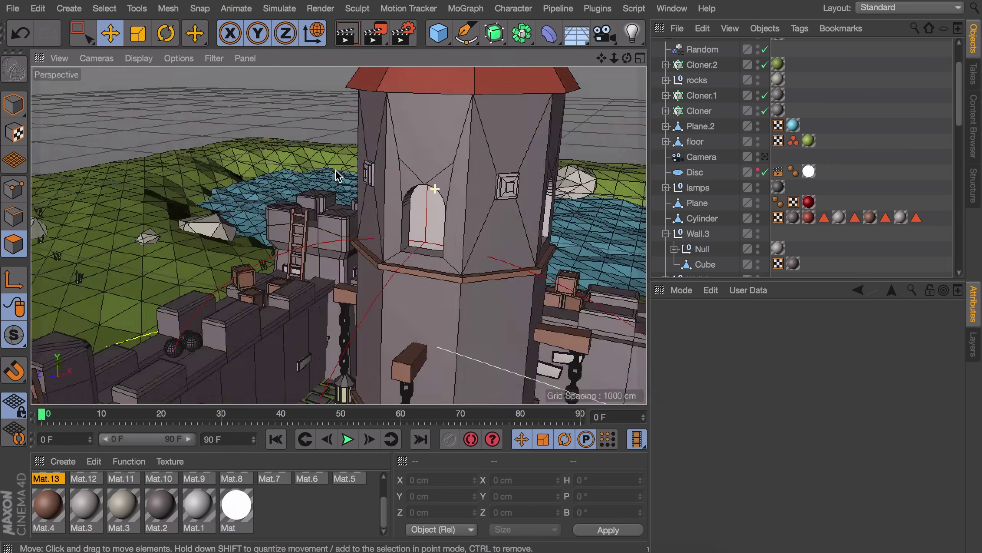
# - Look through the scene camera and render the coloured castle in the viewport
pyautogui.click(765, 157)
pyautogui.hotkey('ctrl', 'r')
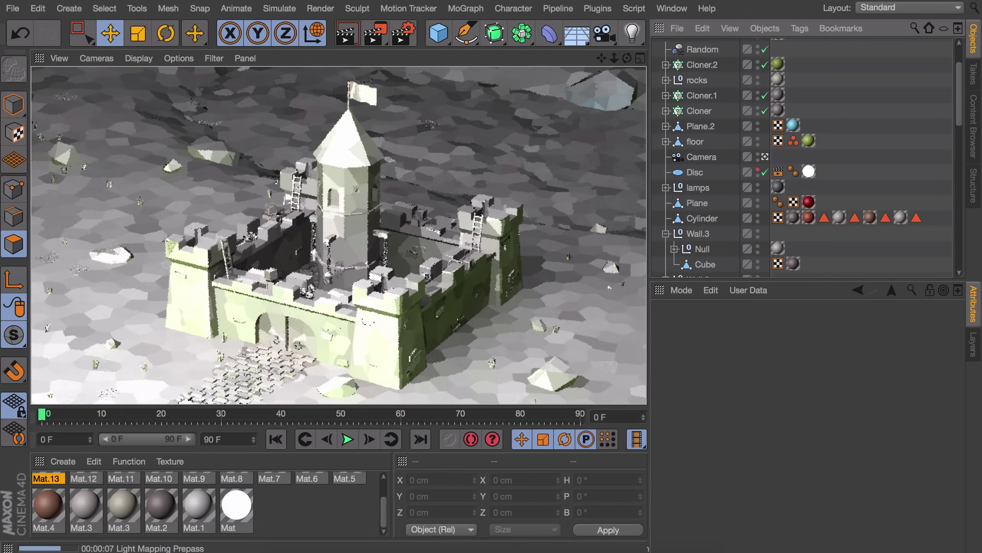